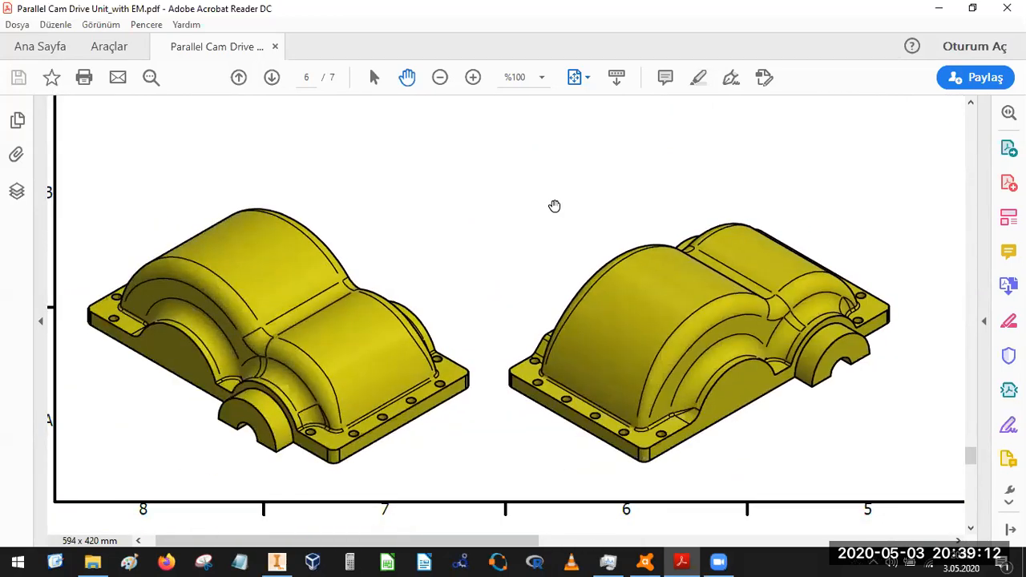
- Examine the cover drawing on sheet 6, including the isometric views, plan view and sections AE-AE, AF-AF, AG-AG and AH-AH
{"action": "scroll", "coordinate": [490, 238], "scroll_direction": "down", "scroll_amount": 2, "text": "ctrl"}
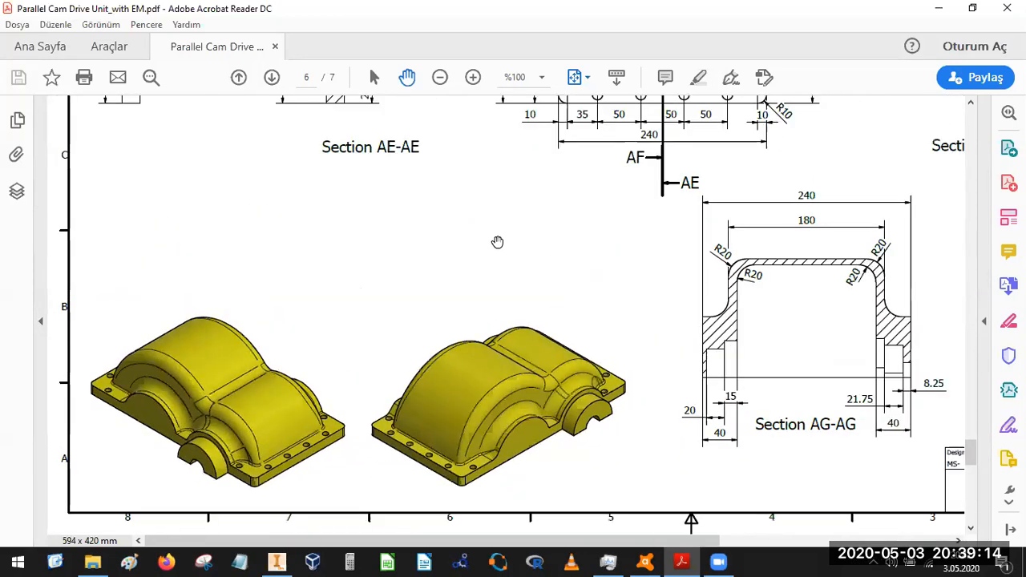
{"action": "scroll", "coordinate": [497, 242], "scroll_direction": "down", "scroll_amount": 3, "text": "ctrl"}
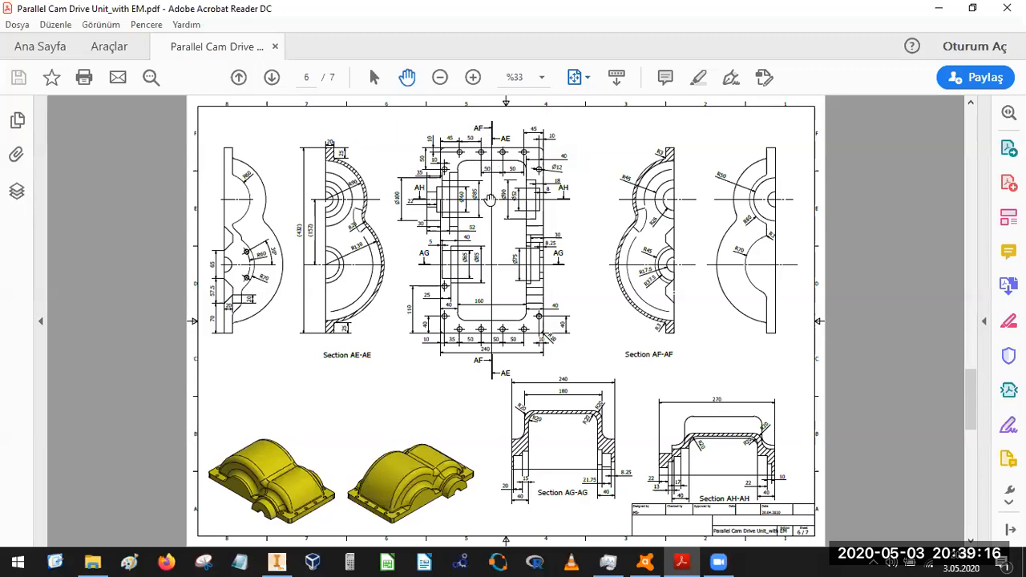
{"action": "scroll", "coordinate": [490, 199], "scroll_direction": "up", "scroll_amount": 2, "text": "ctrl"}
{"action": "scroll", "coordinate": [496, 217], "scroll_direction": "up", "scroll_amount": 1}
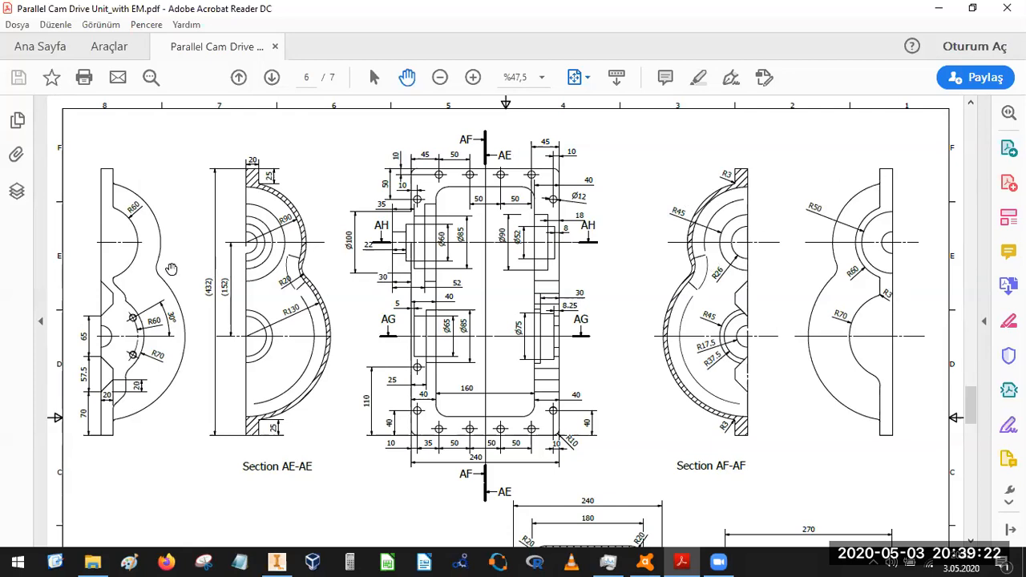
{"action": "scroll", "coordinate": [422, 385], "scroll_direction": "down", "scroll_amount": 4}
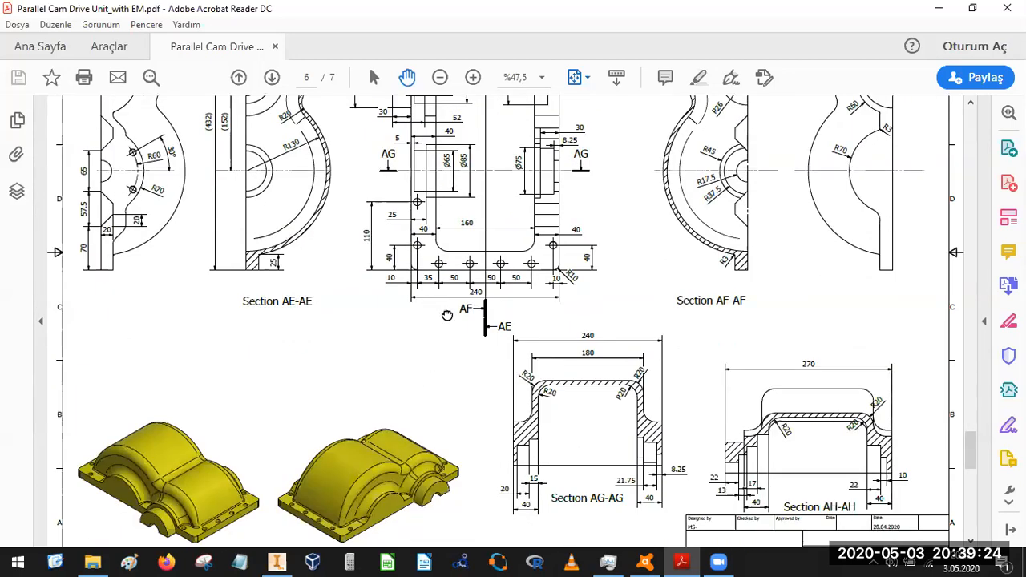
{"action": "left_click_drag", "start_coordinate": [447, 315], "coordinate": [447, 287]}
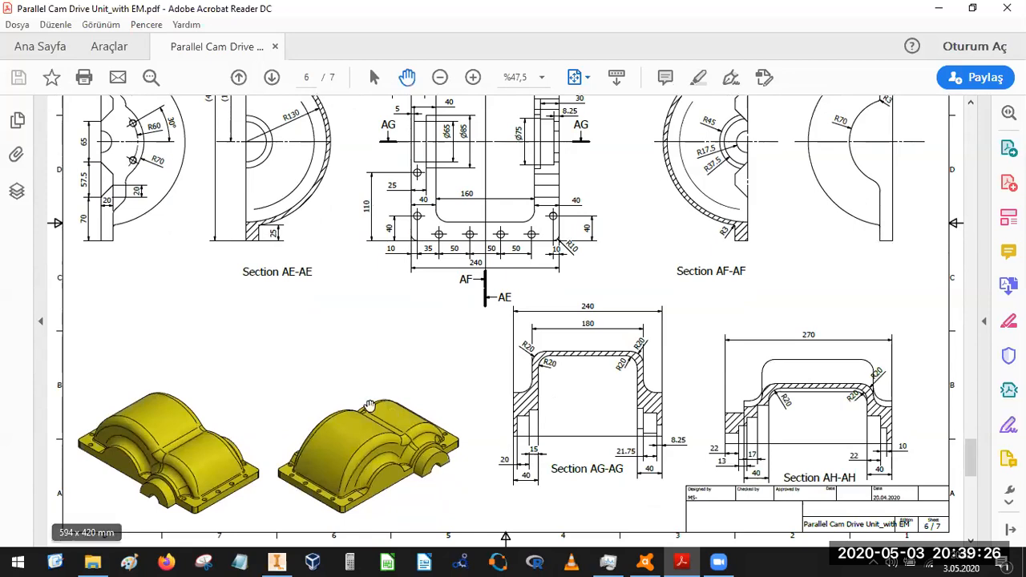
{"action": "left_click_drag", "start_coordinate": [197, 165], "coordinate": [195, 271]}
{"action": "left_click_drag", "start_coordinate": [534, 269], "coordinate": [531, 257]}
{"action": "left_click_drag", "start_coordinate": [503, 376], "coordinate": [503, 341]}
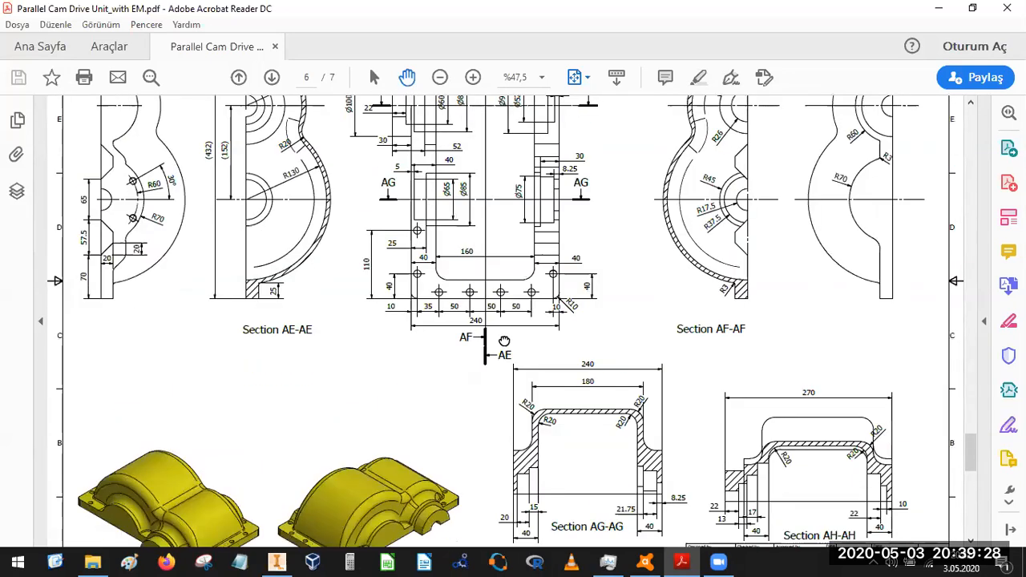
{"action": "scroll", "coordinate": [503, 340], "scroll_direction": "up", "scroll_amount": 3}
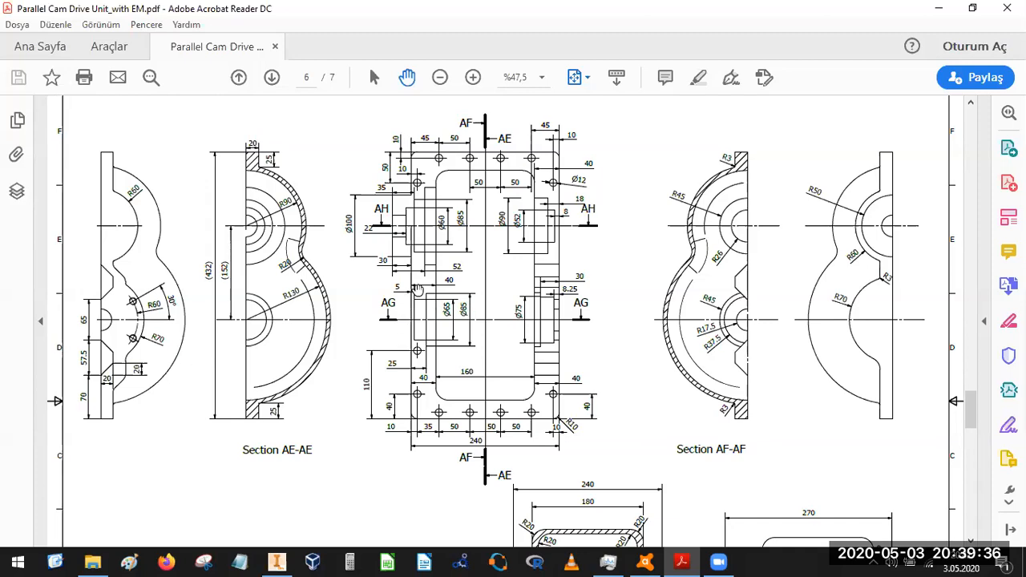
- Rotate the drawing page a quarter turn clockwise and look through the cover's plan, side and section views
{"action": "right_click", "coordinate": [421, 287]}
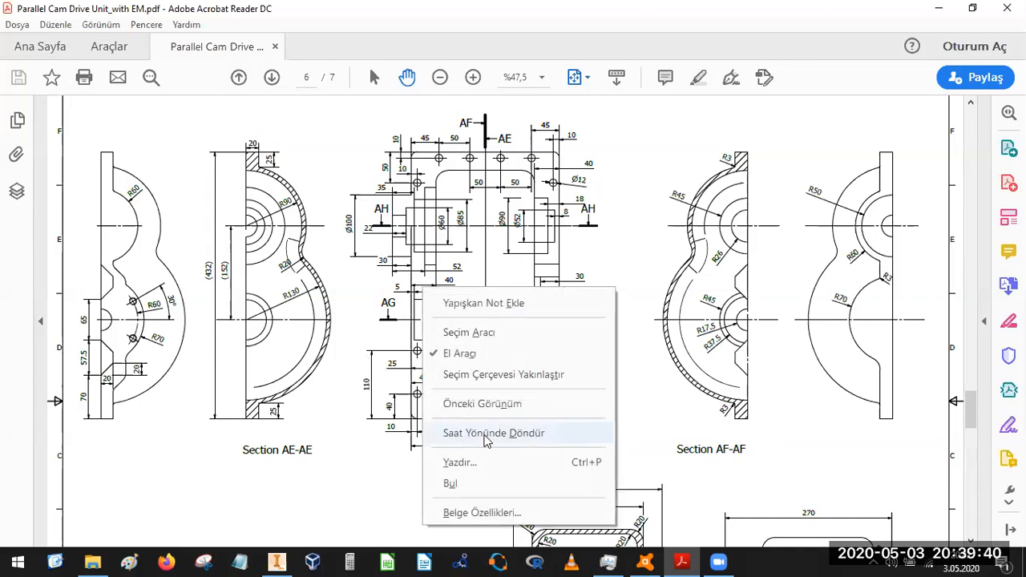
{"action": "left_click", "coordinate": [484, 437]}
{"action": "scroll", "coordinate": [492, 253], "scroll_direction": "down", "scroll_amount": 5}
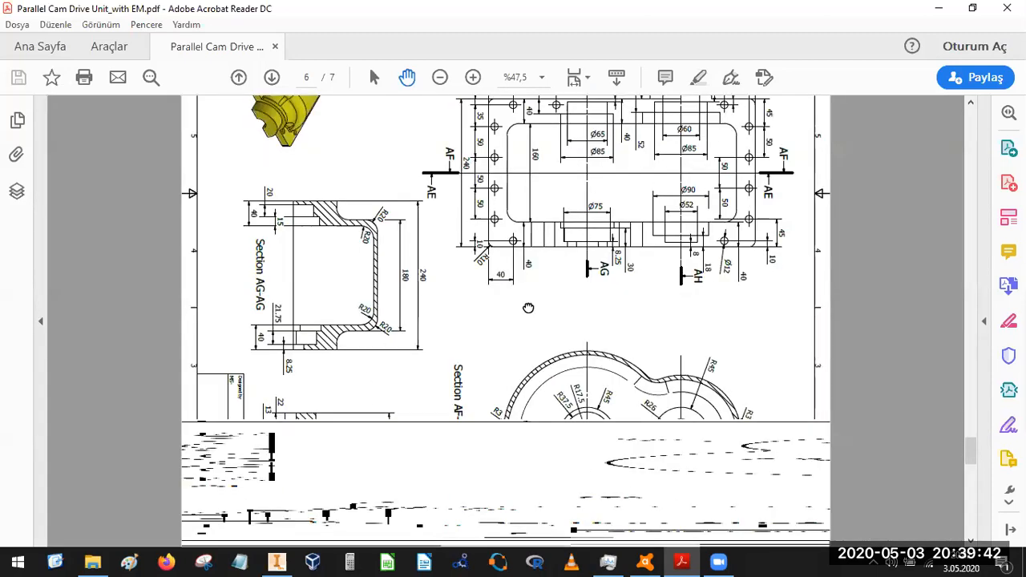
{"action": "scroll", "coordinate": [712, 407], "scroll_direction": "up", "scroll_amount": 1, "text": "ctrl"}
{"action": "scroll", "coordinate": [672, 367], "scroll_direction": "down", "scroll_amount": 1}
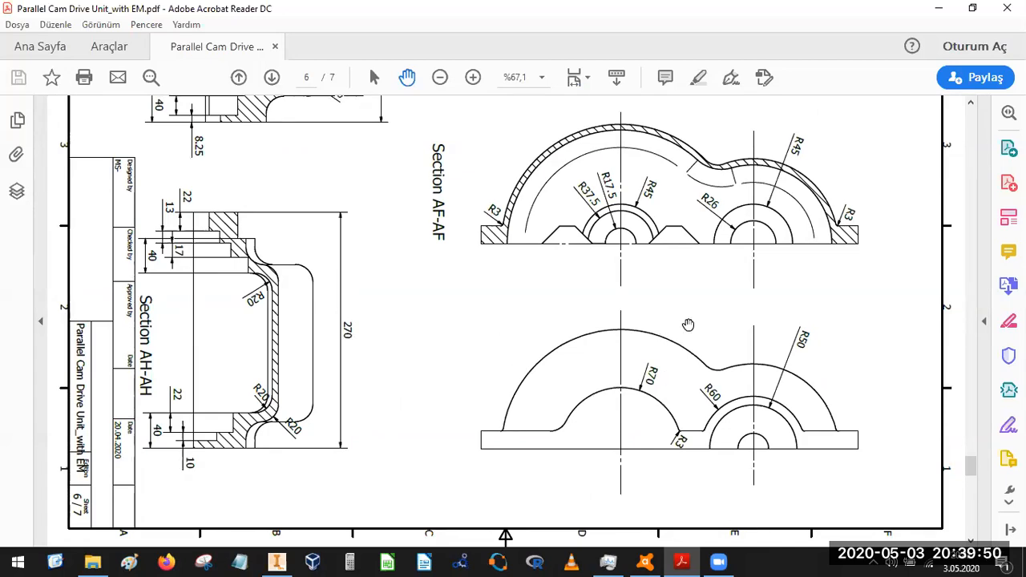
{"action": "scroll", "coordinate": [614, 315], "scroll_direction": "up", "scroll_amount": 3}
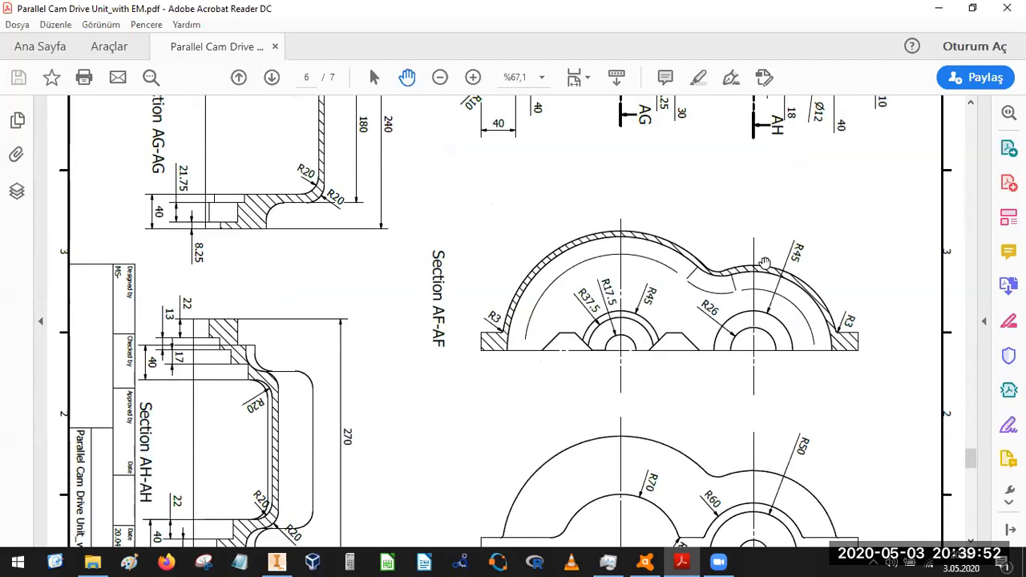
{"action": "scroll", "coordinate": [722, 281], "scroll_direction": "up", "scroll_amount": 12}
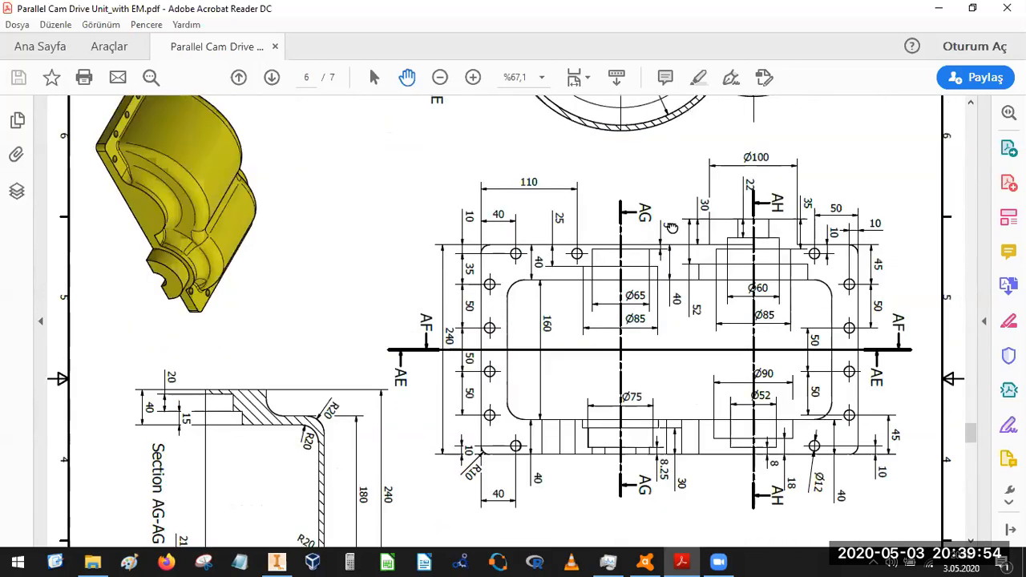
{"action": "scroll", "coordinate": [673, 306], "scroll_direction": "up", "scroll_amount": 3}
{"action": "scroll", "coordinate": [751, 249], "scroll_direction": "up", "scroll_amount": 3}
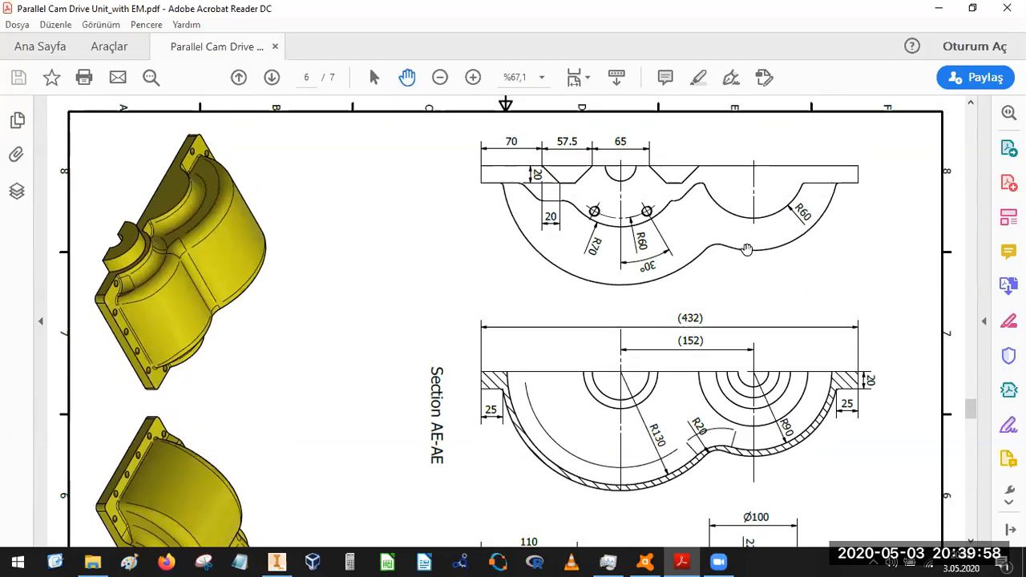
- Rotate the drawing page two more quarter turns clockwise so the domes in Section AE-AE point upward
{"action": "right_click", "coordinate": [734, 237]}
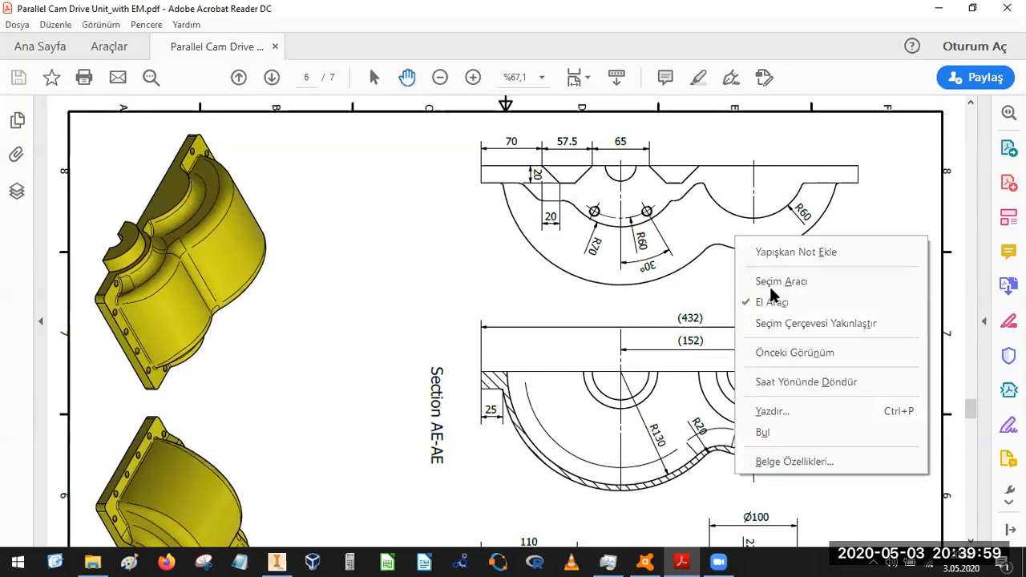
{"action": "left_click", "coordinate": [791, 382]}
{"action": "right_click", "coordinate": [711, 294]}
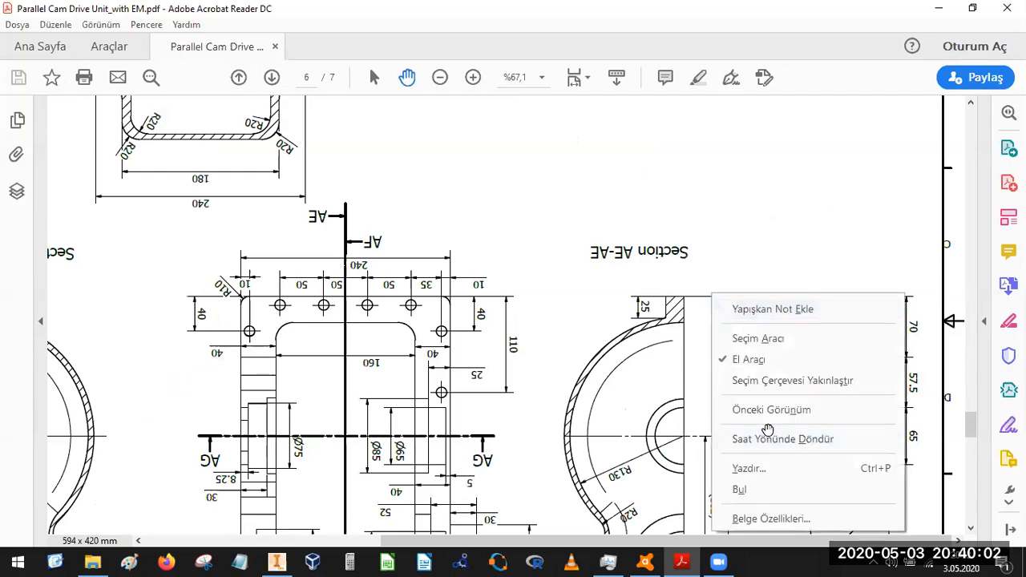
{"action": "left_click", "coordinate": [774, 438]}
{"action": "scroll", "coordinate": [617, 213], "scroll_direction": "down", "scroll_amount": 5}
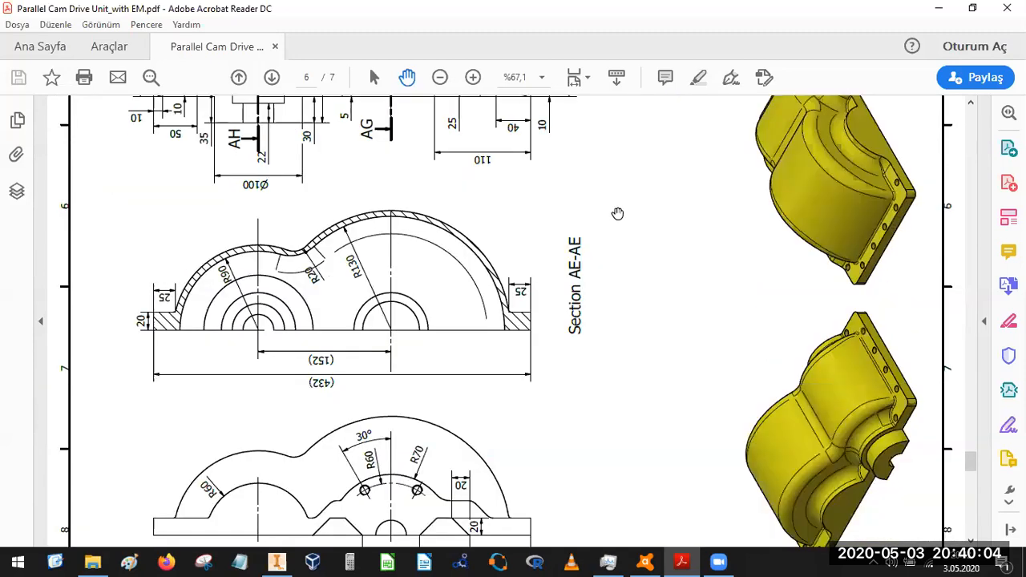
{"action": "scroll", "coordinate": [617, 213], "scroll_direction": "down", "scroll_amount": 2}
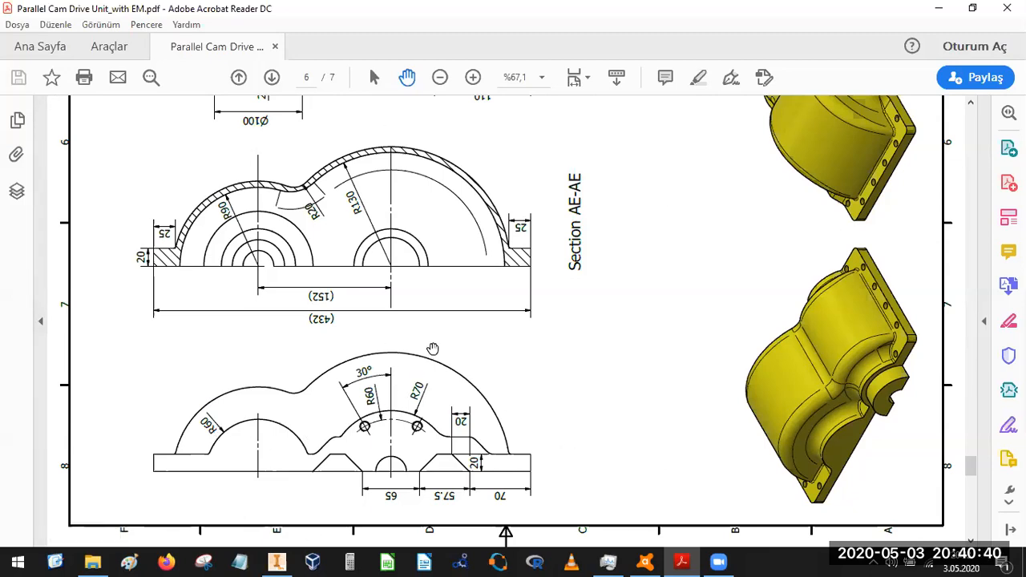
- Examine the flange, hole and bearing bore dimensions in the plan view, and the cover profile in Section AE-AE
{"action": "scroll", "coordinate": [426, 272], "scroll_direction": "up", "scroll_amount": 8}
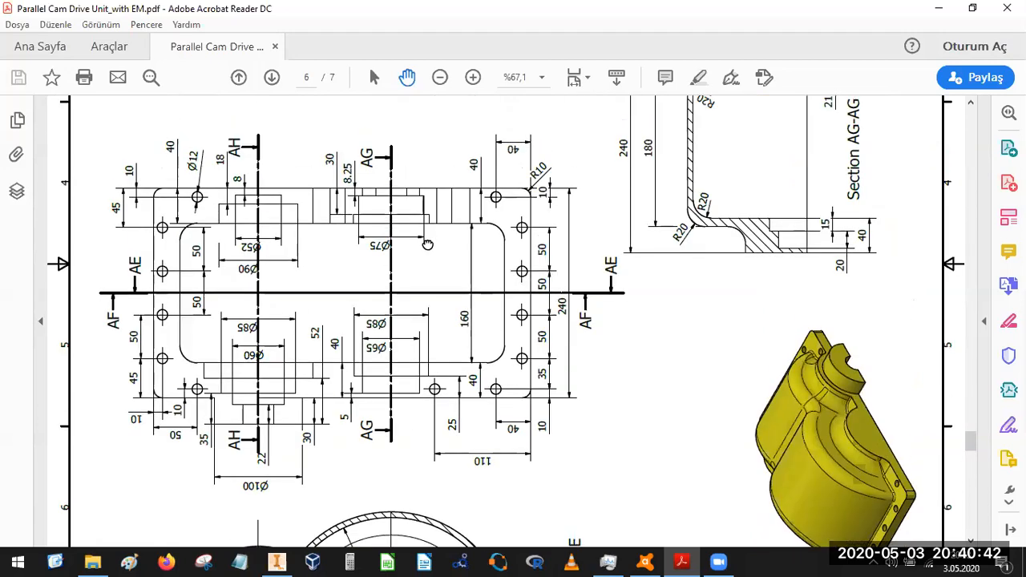
{"action": "scroll", "coordinate": [433, 279], "scroll_direction": "up", "scroll_amount": 1}
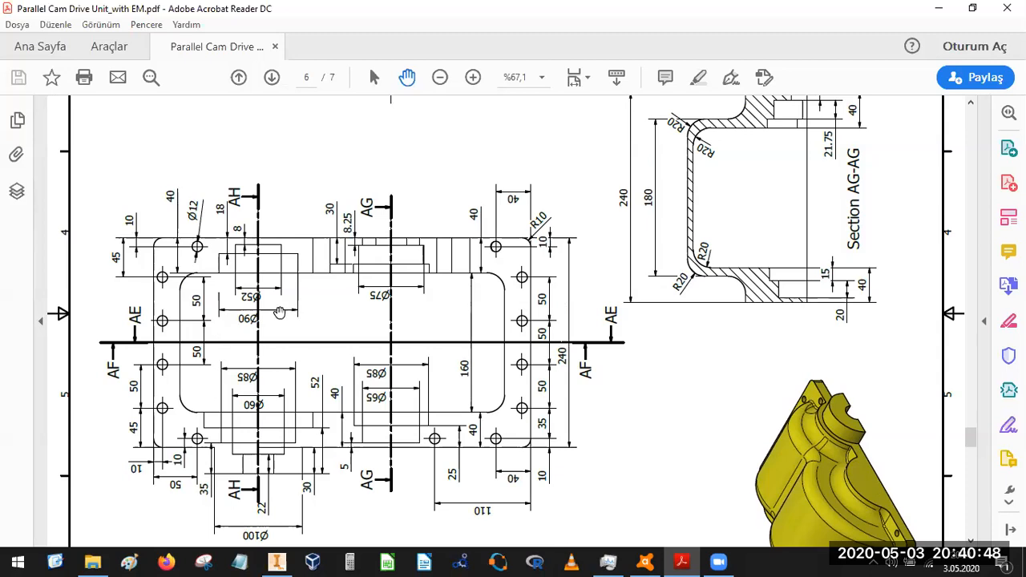
{"action": "scroll", "coordinate": [245, 375], "scroll_direction": "up", "scroll_amount": 2, "text": "ctrl"}
{"action": "left_click_drag", "start_coordinate": [301, 331], "coordinate": [399, 300]}
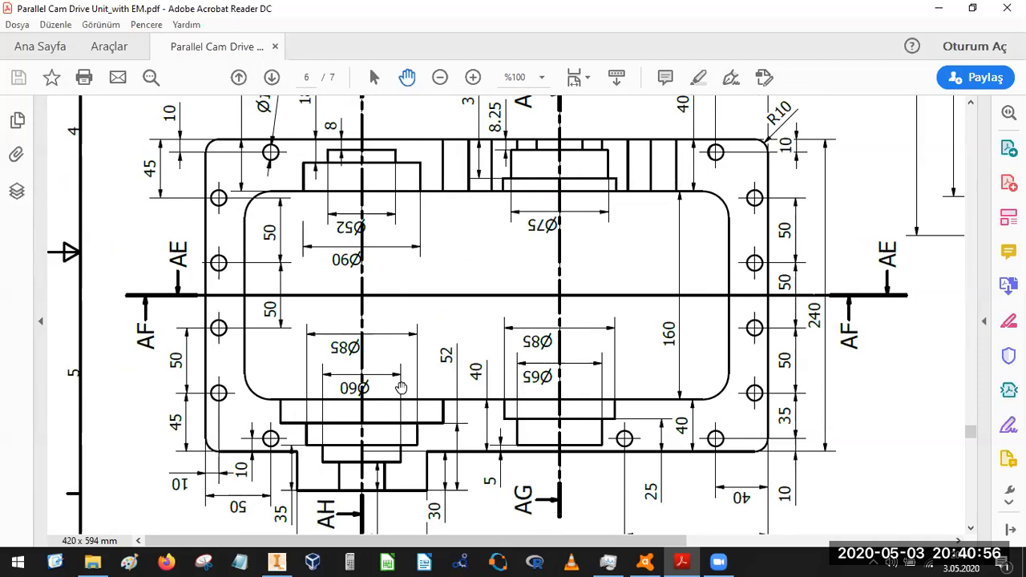
{"action": "left_click_drag", "start_coordinate": [599, 442], "coordinate": [384, 245]}
{"action": "left_click_drag", "start_coordinate": [665, 271], "coordinate": [403, 245]}
{"action": "left_click_drag", "start_coordinate": [436, 296], "coordinate": [640, 406]}
{"action": "left_click_drag", "start_coordinate": [424, 343], "coordinate": [536, 173]}
{"action": "left_click_drag", "start_coordinate": [448, 396], "coordinate": [491, 200]}
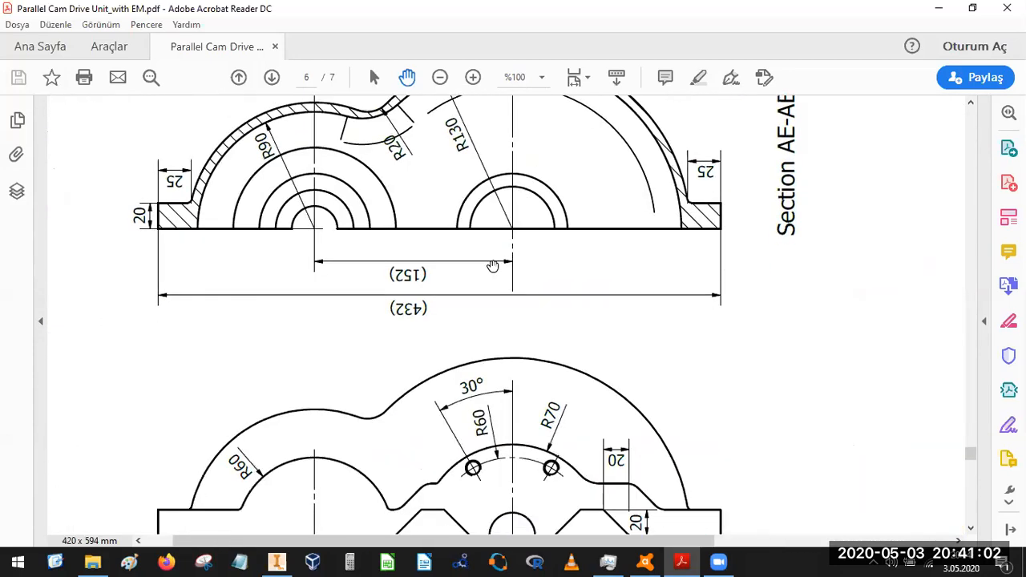
{"action": "scroll", "coordinate": [498, 293], "scroll_direction": "down", "scroll_amount": 1, "text": "ctrl"}
{"action": "left_click_drag", "start_coordinate": [502, 307], "coordinate": [492, 318]}
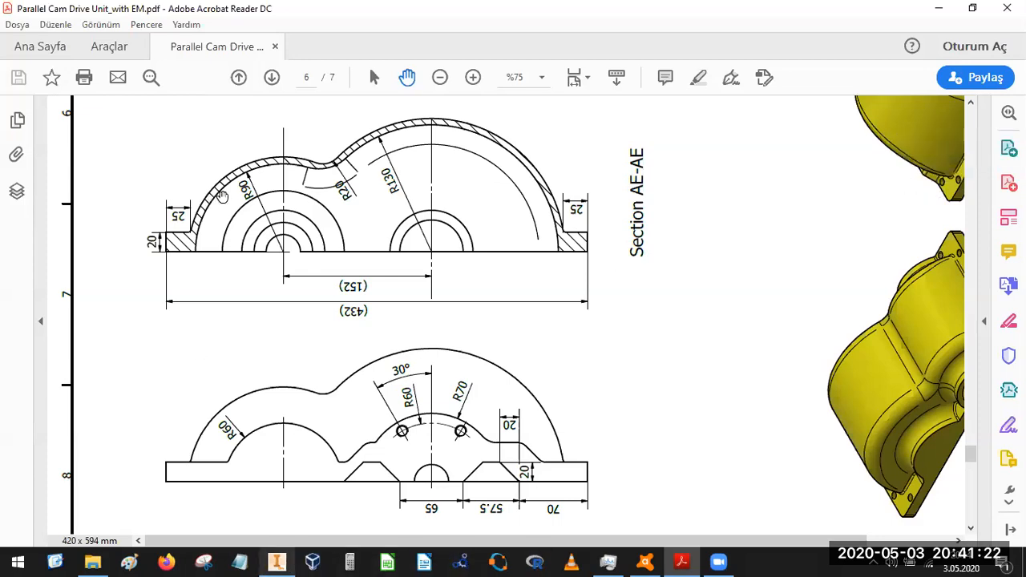
- Switch to Autodesk Inventor and create a new part from the metric Standard (mm).ipt template
{"action": "left_click", "coordinate": [277, 561]}
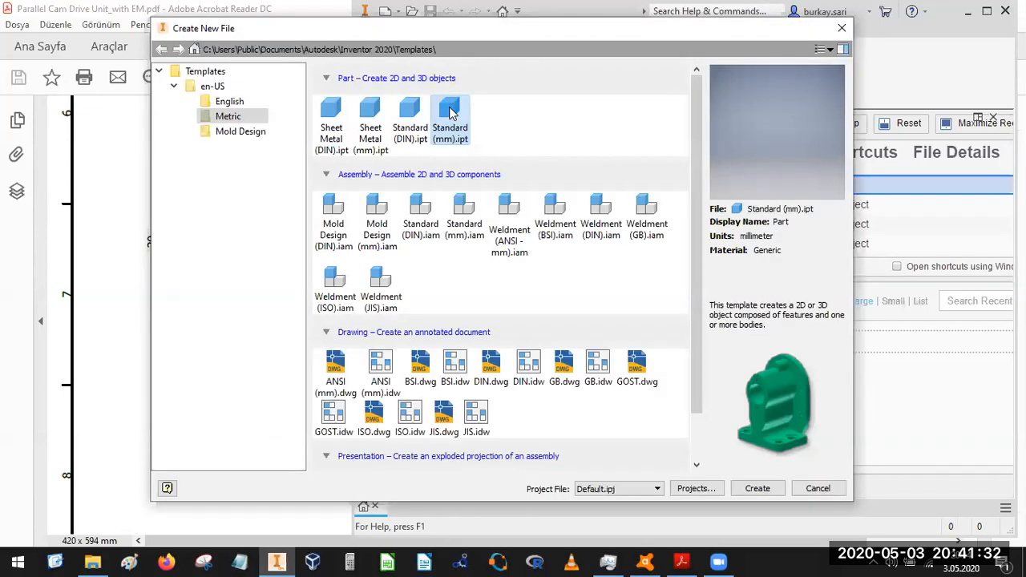
{"action": "double_click", "coordinate": [450, 113]}
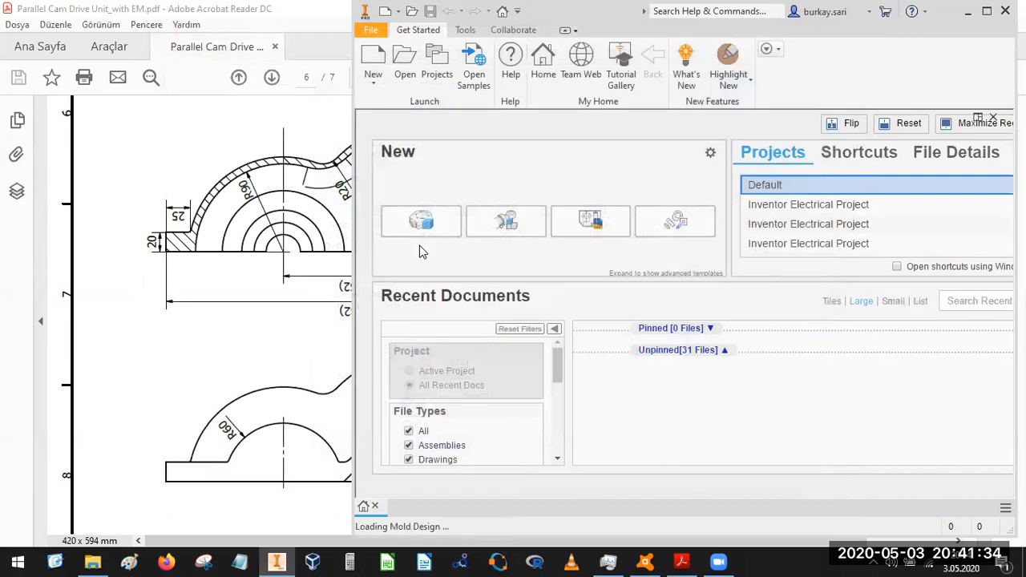
- Place the PDF drawing window beside the Inventor window at 50% zoom, with Section AE-AE in view
{"action": "left_click", "coordinate": [195, 210]}
{"action": "scroll", "coordinate": [206, 227], "scroll_direction": "down", "scroll_amount": 3, "text": "ctrl"}
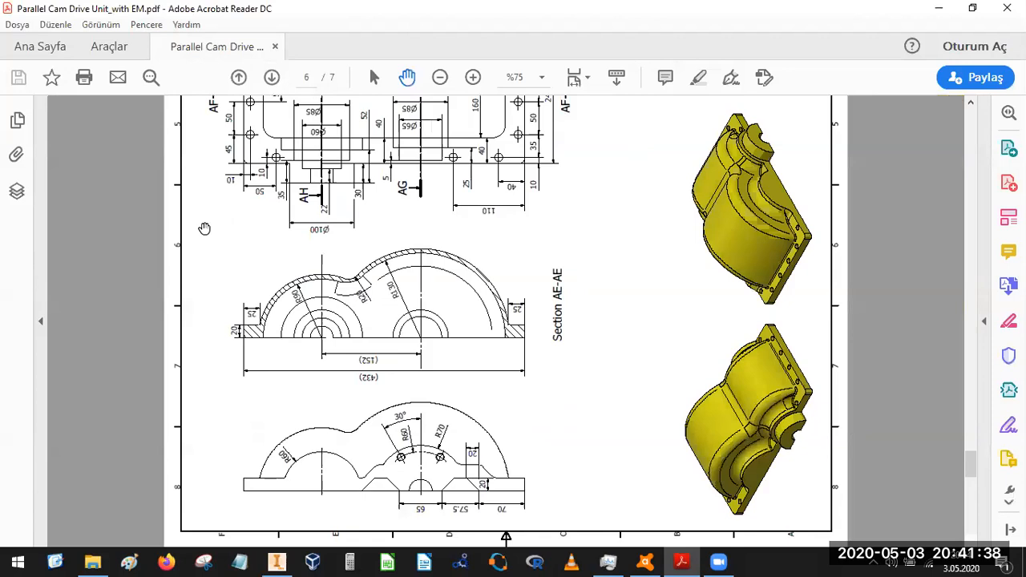
{"action": "scroll", "coordinate": [411, 381], "scroll_direction": "up", "scroll_amount": 1, "text": "ctrl"}
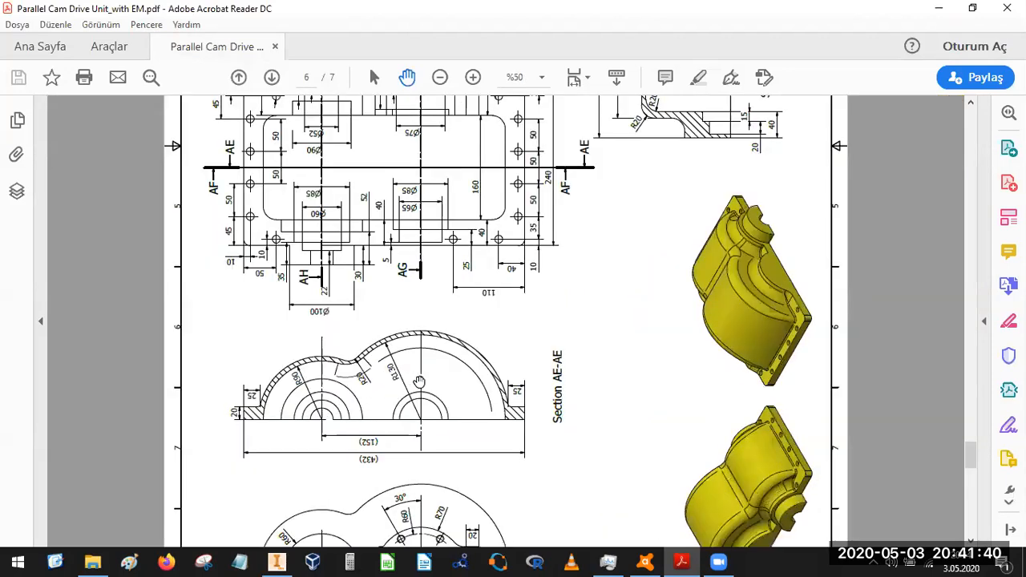
{"action": "scroll", "coordinate": [420, 379], "scroll_direction": "up", "scroll_amount": 1, "text": "ctrl"}
{"action": "left_click_drag", "start_coordinate": [464, 12], "coordinate": [184, 38]}
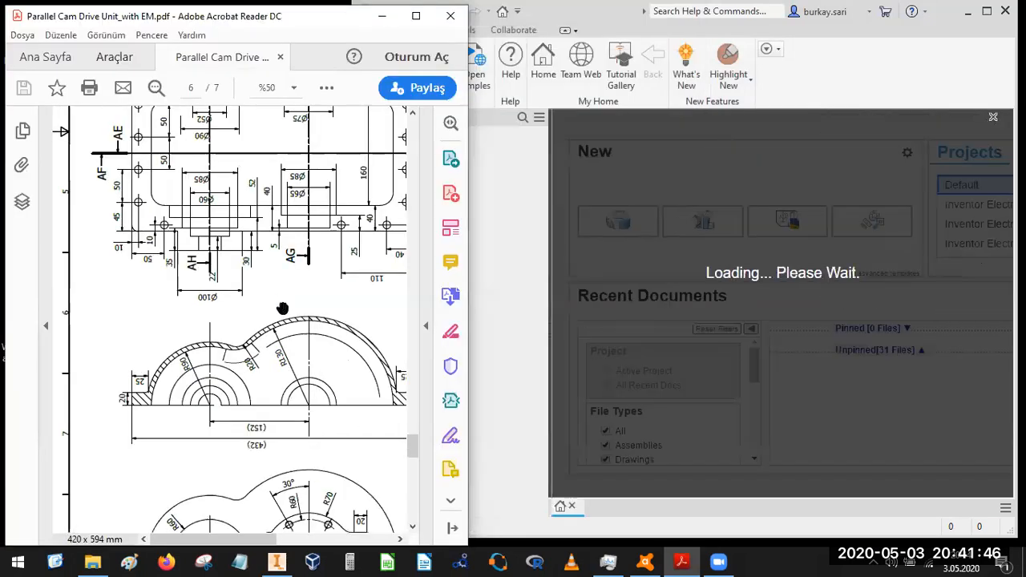
{"action": "mouse_move", "coordinate": [281, 310]}
{"action": "left_mouse_down"}
{"action": "mouse_move", "coordinate": [229, 287]}
{"action": "mouse_move", "coordinate": [241, 269]}
{"action": "left_mouse_up"}
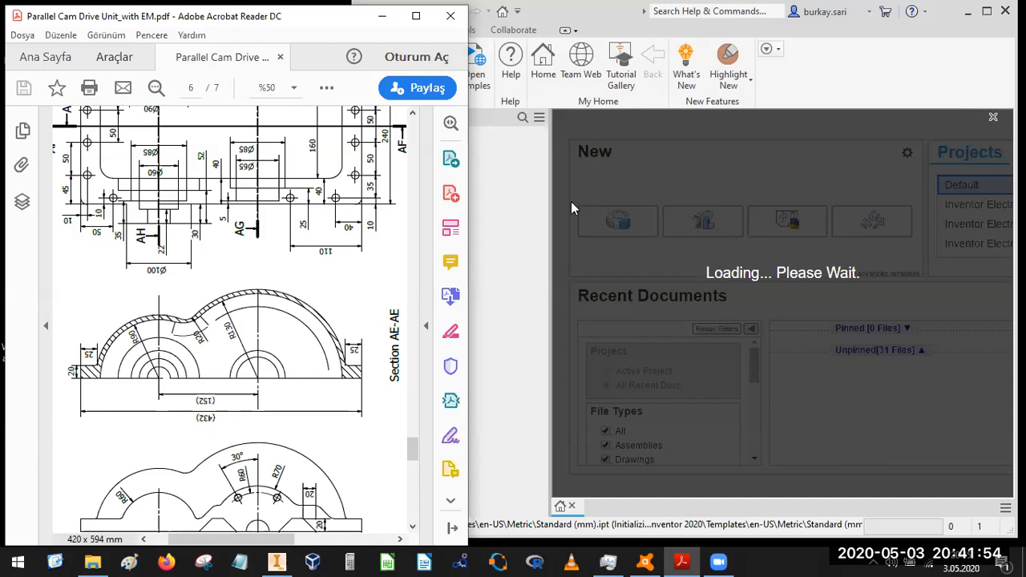
- Switch back to Inventor and save the new part in the CAM_Drive folder as Part4- Cover.ipt
{"action": "left_click", "coordinate": [617, 191]}
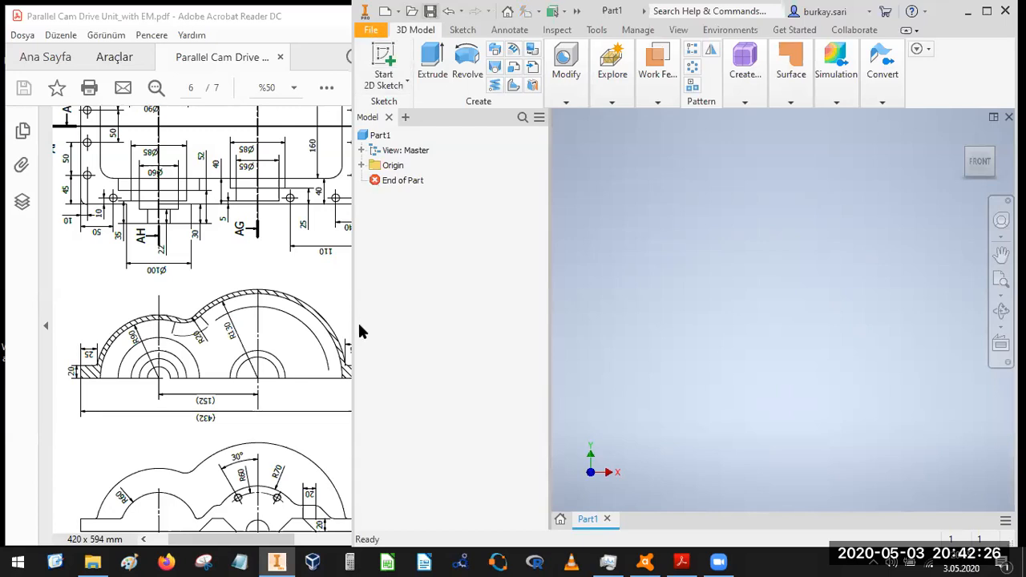
{"action": "key", "text": "ctrl+s"}
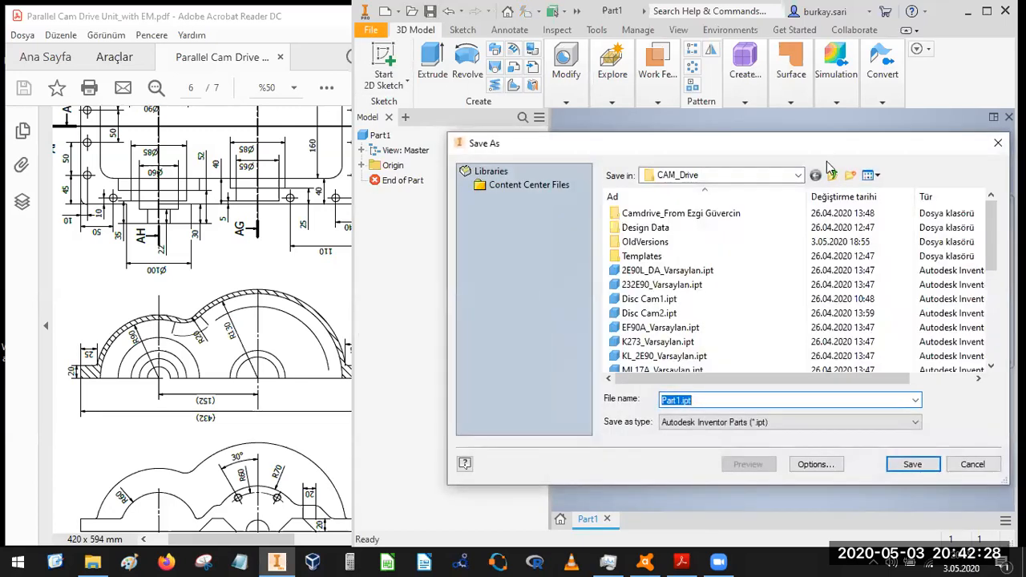
{"action": "left_click", "coordinate": [713, 400]}
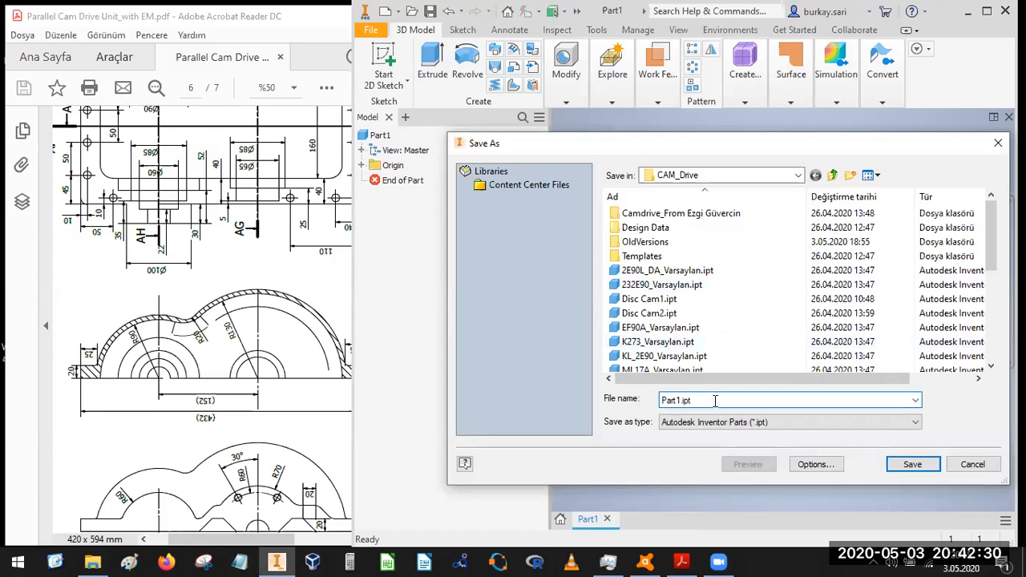
{"action": "scroll", "coordinate": [689, 346], "scroll_direction": "down", "scroll_amount": 5}
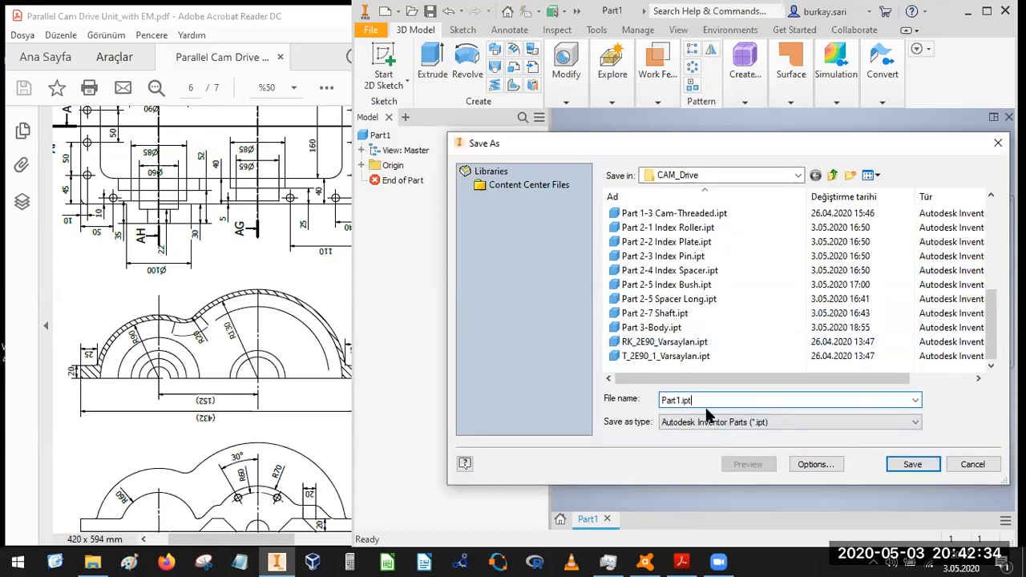
{"action": "key", "text": "BackSpace"}
{"action": "type", "text": "4-"}
{"action": "type", "text": " Cam"}
{"action": "key", "text": "Return"}
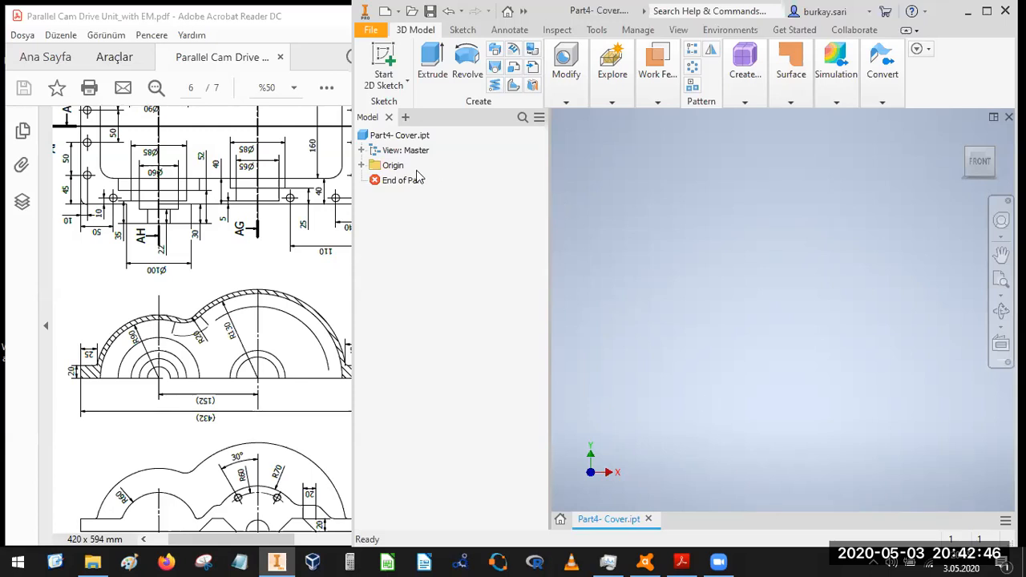
- Make the origin's Center Point and XY Plane visible, and start a 2D sketch on the XY Plane
{"action": "left_click", "coordinate": [362, 166]}
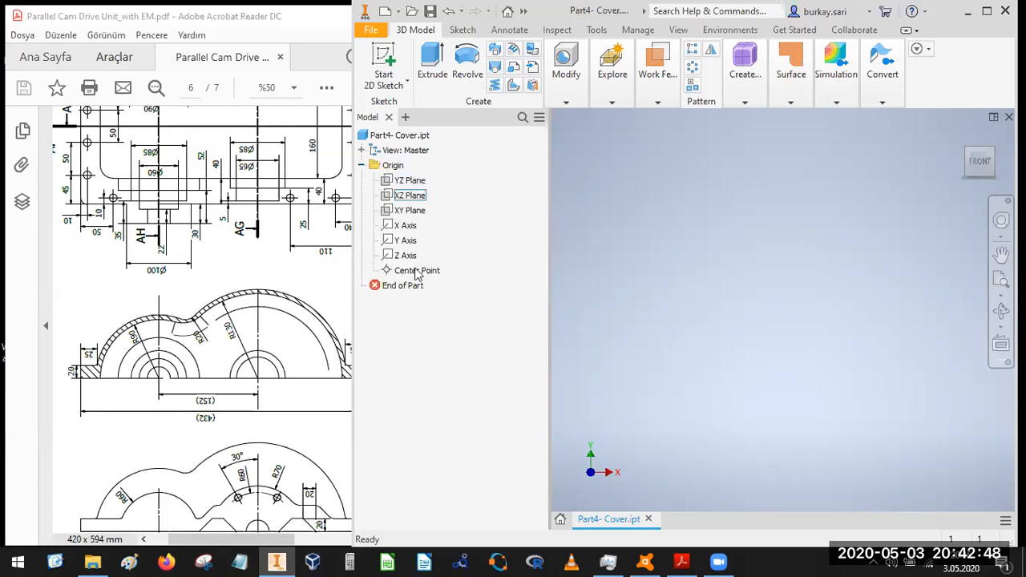
{"action": "right_click", "coordinate": [417, 271]}
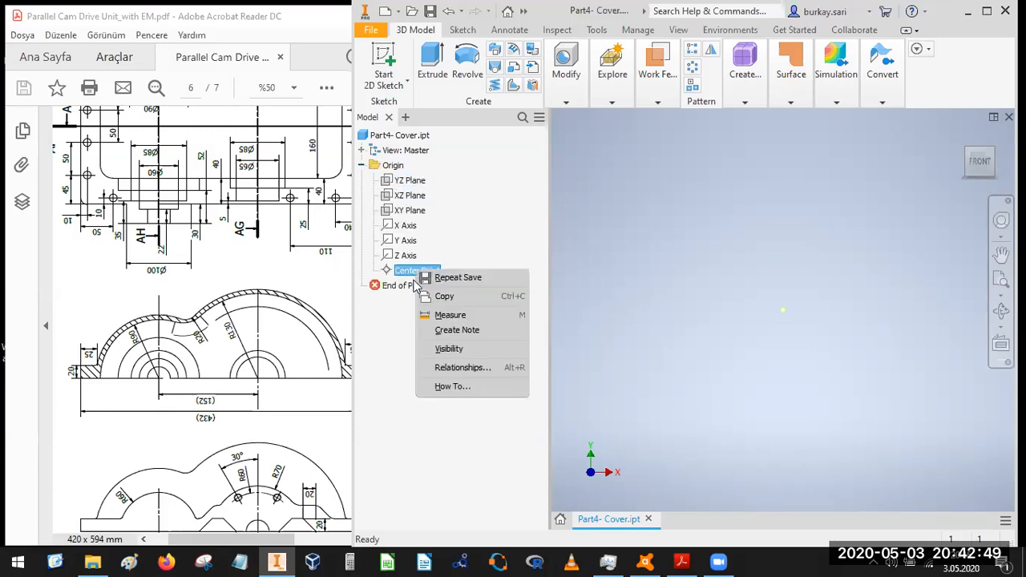
{"action": "left_click", "coordinate": [448, 350]}
{"action": "right_click", "coordinate": [407, 211]}
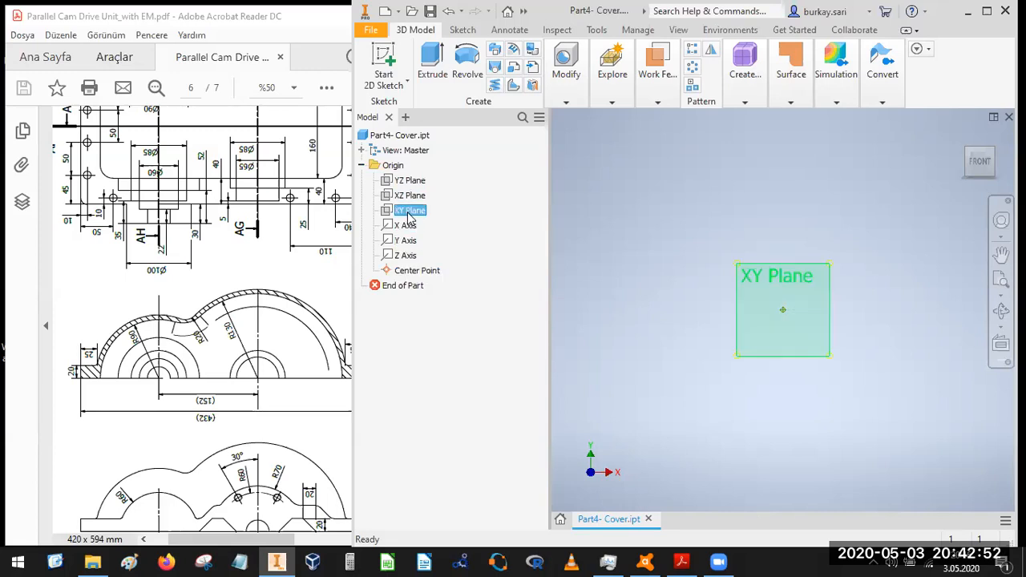
{"action": "left_click", "coordinate": [447, 310]}
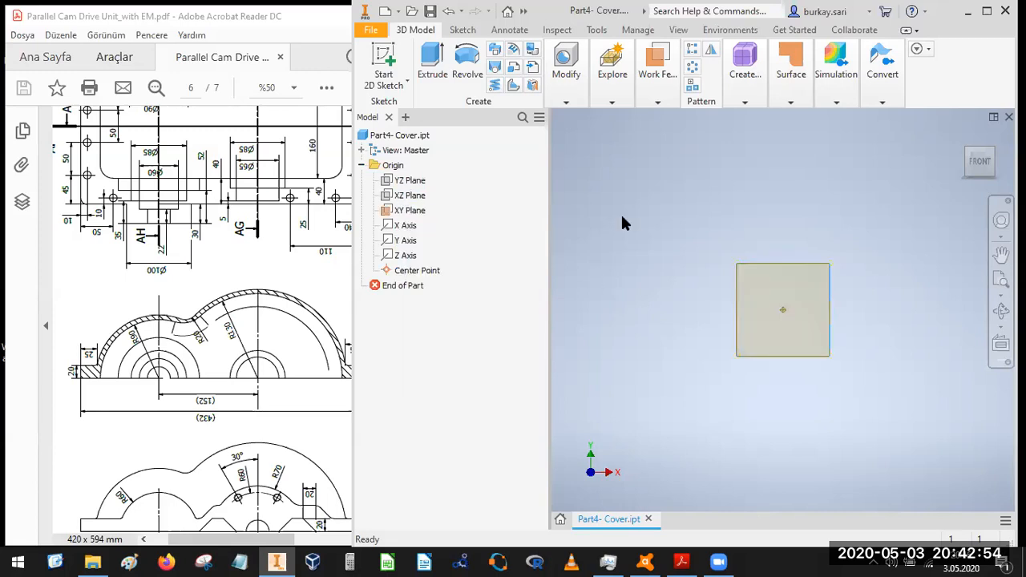
{"action": "left_click", "coordinate": [383, 64]}
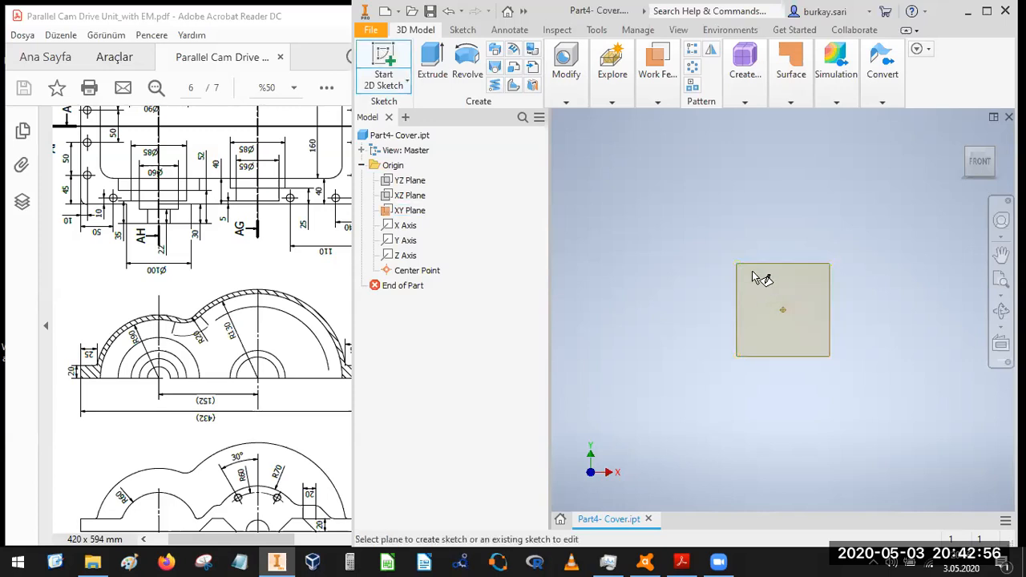
{"action": "left_click", "coordinate": [765, 275]}
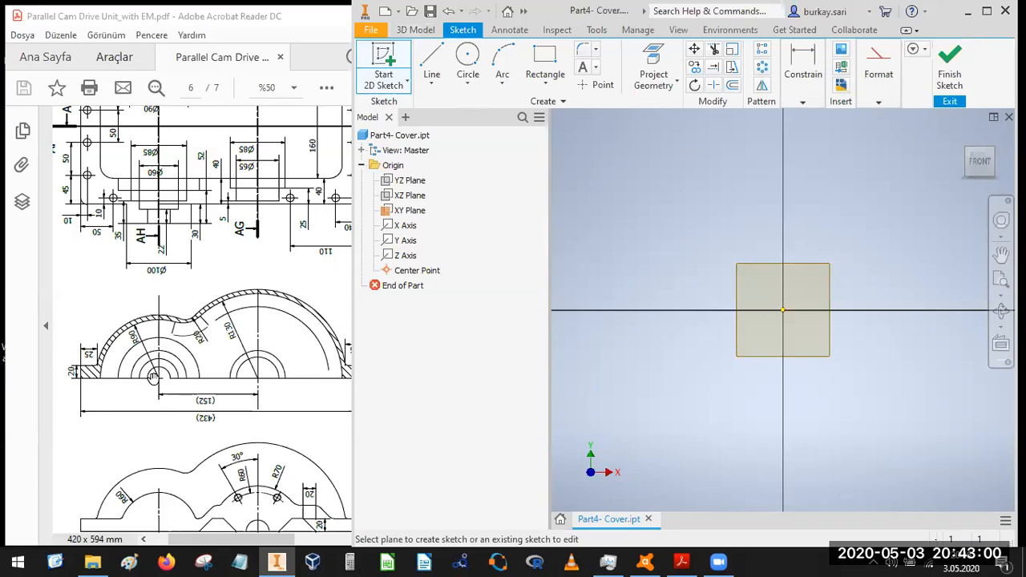
- Check Section AE-AE in the PDF drawing, and sketch a vertical line about 37 mm long left of the origin in Inventor
{"action": "left_click", "coordinate": [225, 324]}
{"action": "scroll", "coordinate": [241, 336], "scroll_direction": "down", "scroll_amount": 2}
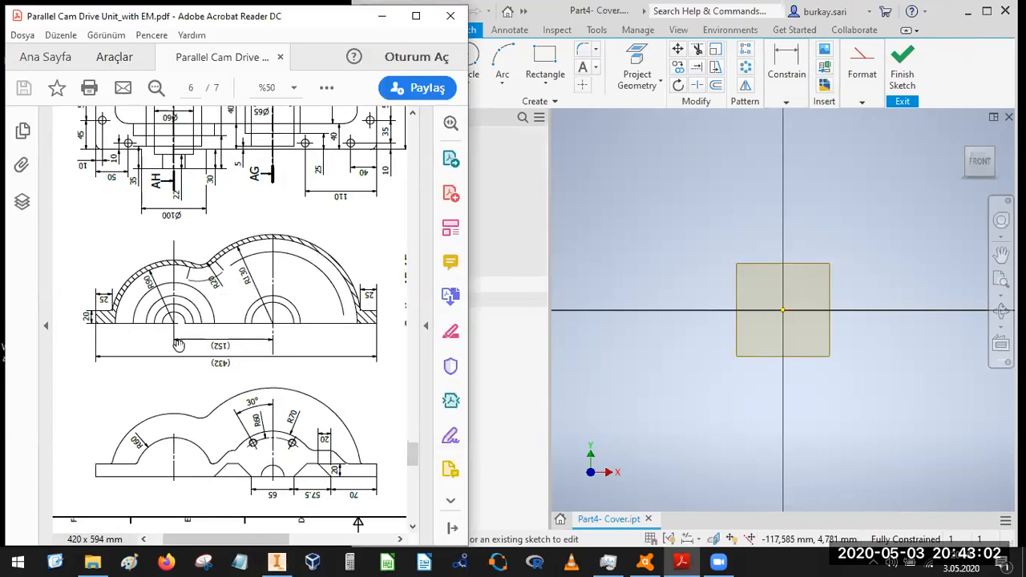
{"action": "scroll", "coordinate": [277, 318], "scroll_direction": "up", "scroll_amount": 1}
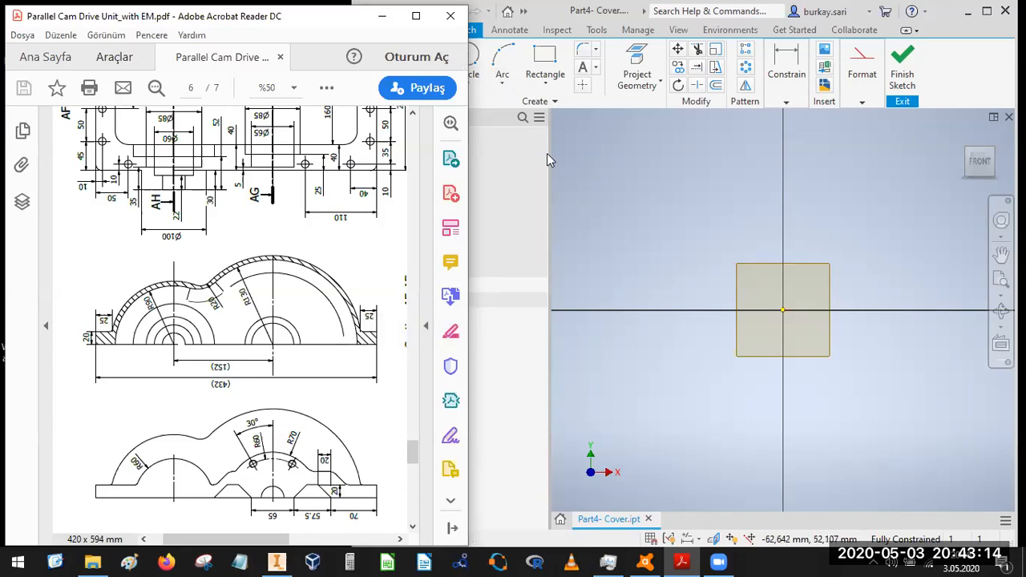
{"action": "left_click", "coordinate": [493, 106]}
{"action": "left_click", "coordinate": [431, 61]}
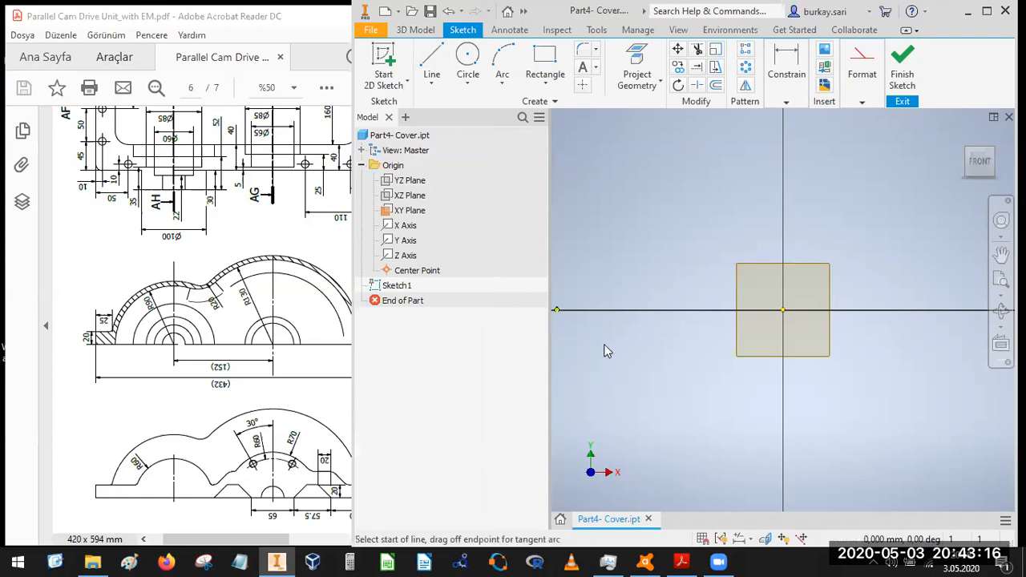
{"action": "left_click", "coordinate": [630, 388]}
{"action": "left_click", "coordinate": [629, 217]}
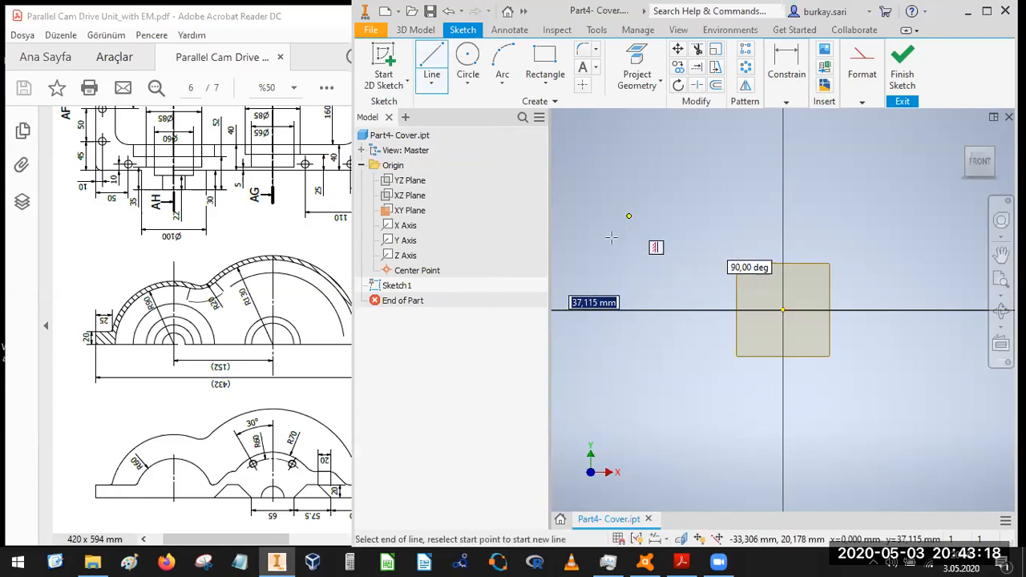
{"action": "key", "text": "Escape"}
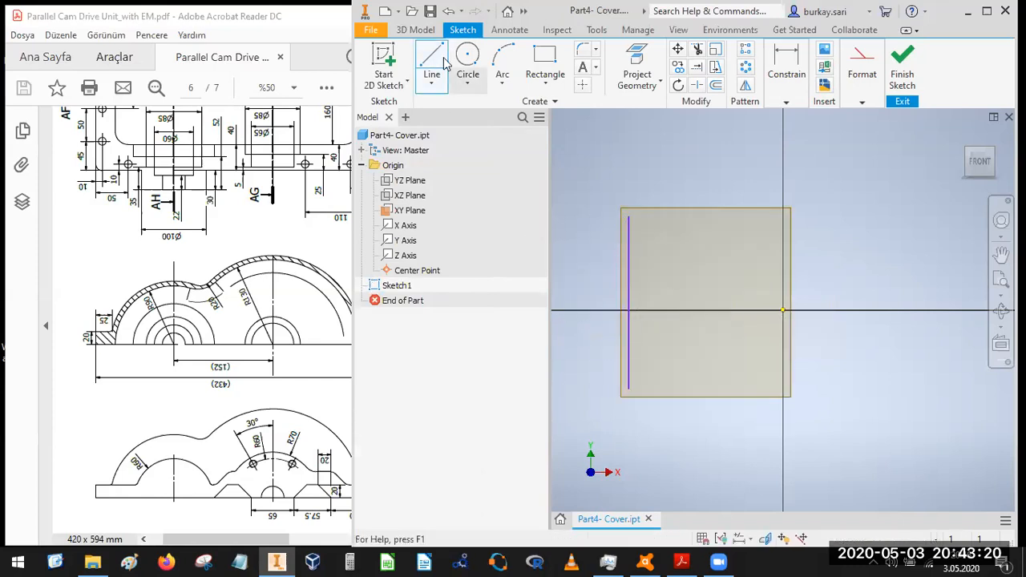
- Sketch a horizontal line above the origin crossing the vertical line, and a second vertical line crossing it right of the origin
{"action": "key", "text": "l"}
{"action": "left_click", "coordinate": [582, 257]}
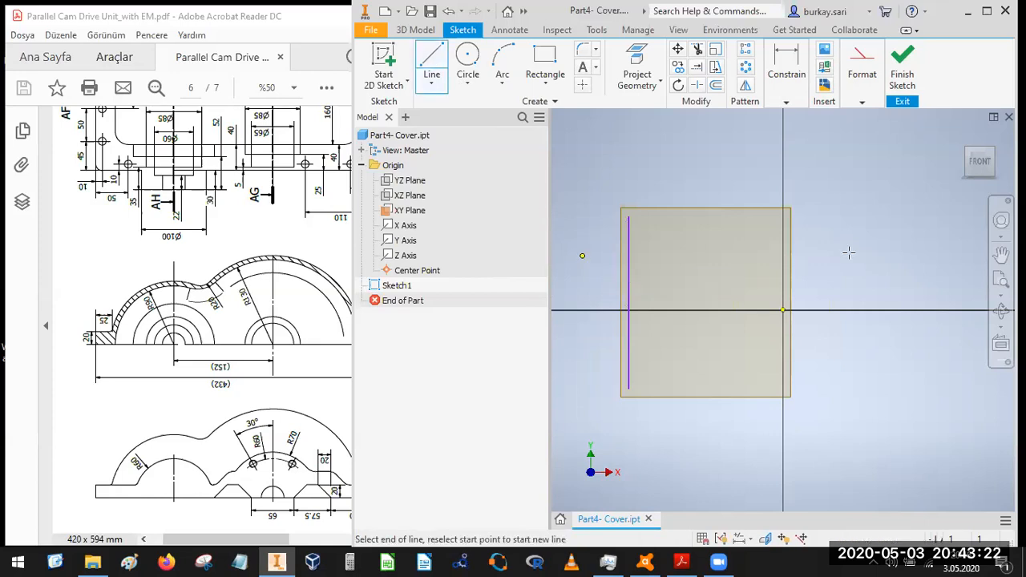
{"action": "left_click", "coordinate": [904, 257]}
{"action": "key", "text": "Escape"}
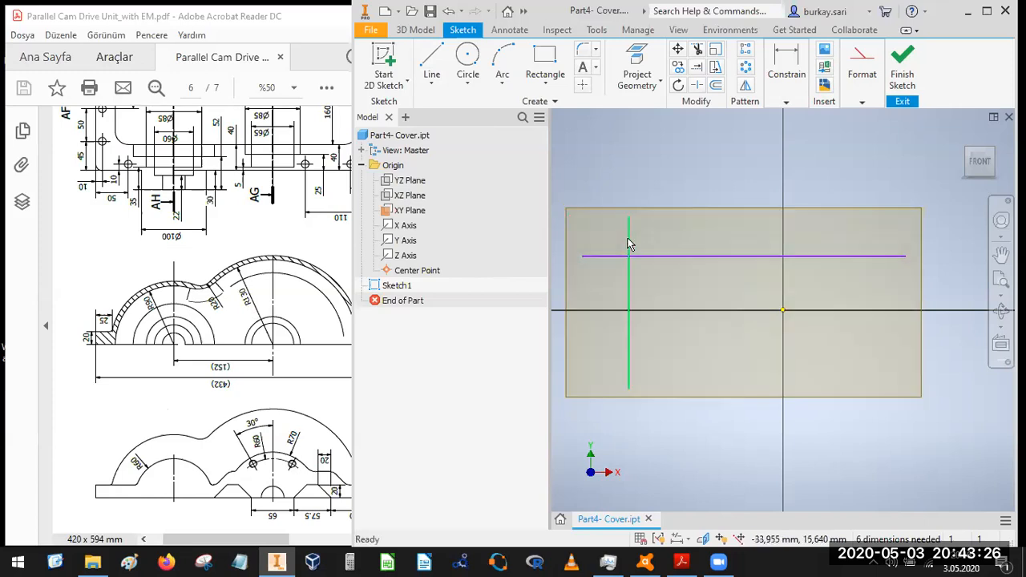
{"action": "left_click", "coordinate": [431, 60]}
{"action": "left_click", "coordinate": [860, 273]}
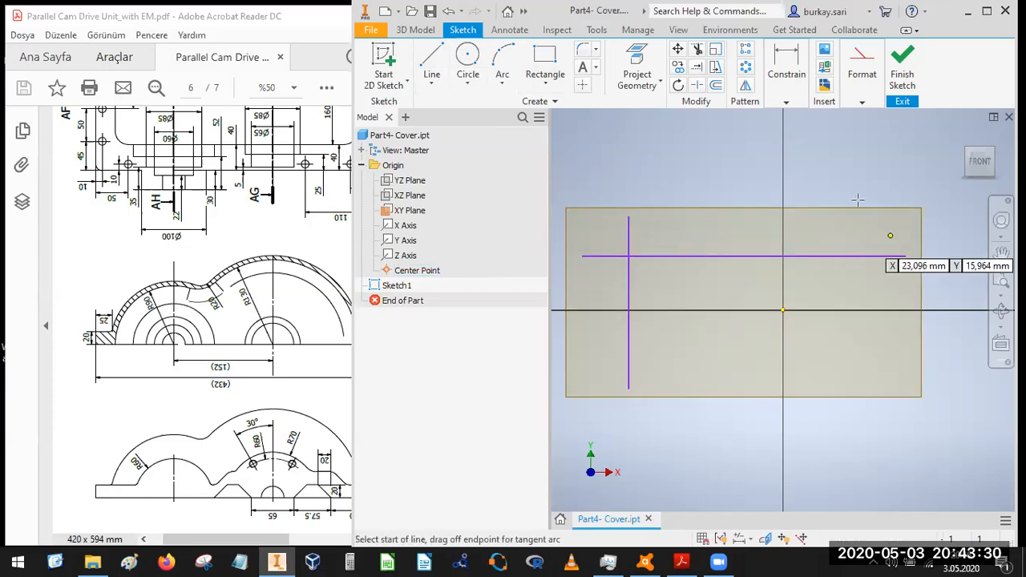
{"action": "left_click", "coordinate": [856, 390]}
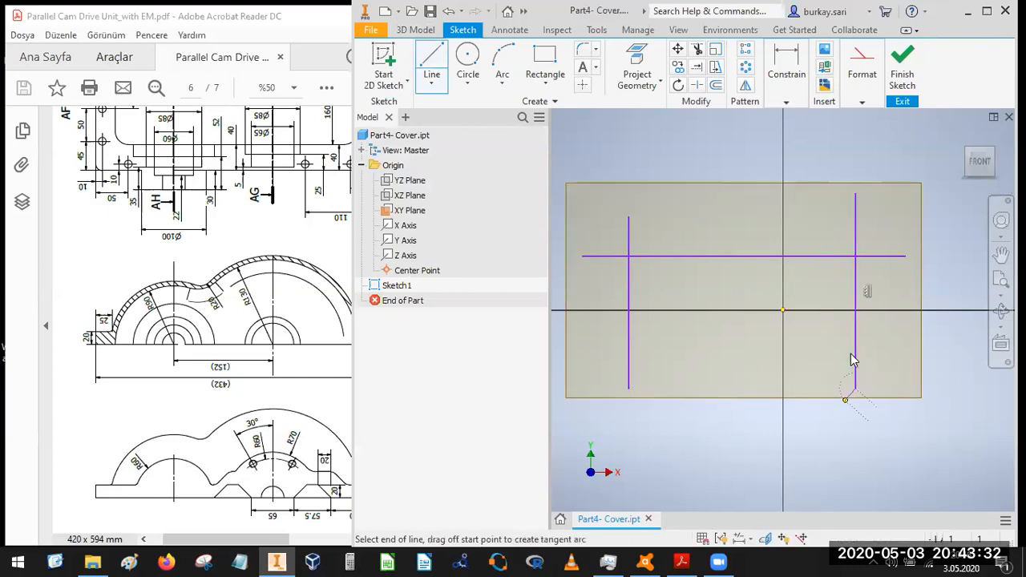
{"action": "key", "text": "Escape"}
- Convert the horizontal line and both vertical lines to construction geometry
{"action": "mouse_move", "coordinate": [880, 357]}
{"action": "left_mouse_down"}
{"action": "mouse_move", "coordinate": [690, 258]}
{"action": "mouse_move", "coordinate": [848, 339]}
{"action": "mouse_move", "coordinate": [890, 345]}
{"action": "left_mouse_up"}
{"action": "mouse_move", "coordinate": [590, 133]}
{"action": "left_mouse_down"}
{"action": "mouse_move", "coordinate": [661, 311]}
{"action": "mouse_move", "coordinate": [962, 487]}
{"action": "mouse_move", "coordinate": [863, 414]}
{"action": "left_mouse_up"}
{"action": "scroll", "coordinate": [859, 374], "scroll_direction": "up", "scroll_amount": 3}
{"action": "left_click_drag", "start_coordinate": [655, 232], "coordinate": [940, 428]}
{"action": "left_click_drag", "start_coordinate": [885, 390], "coordinate": [885, 389]}
{"action": "right_click", "coordinate": [770, 306]}
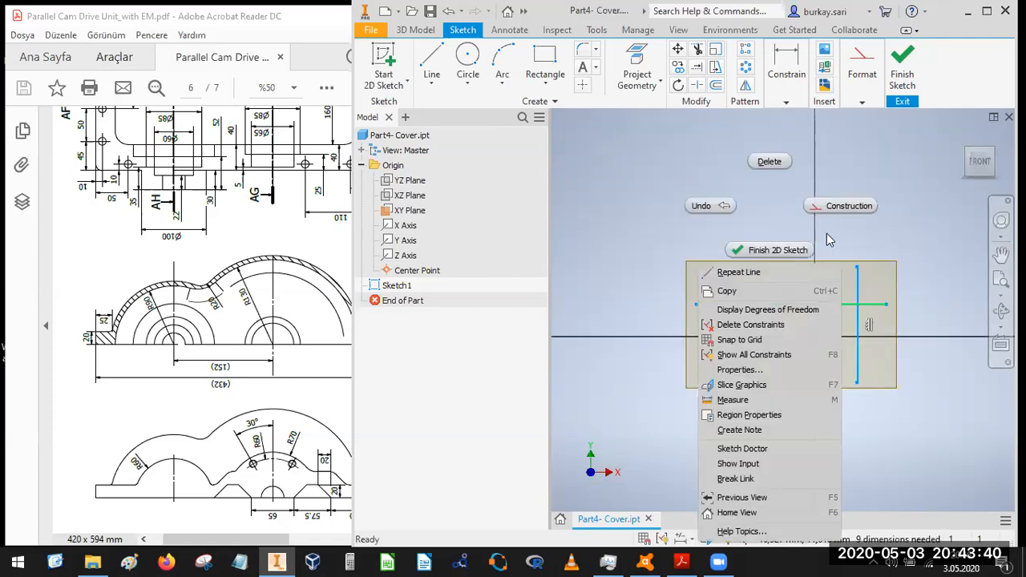
{"action": "left_click", "coordinate": [835, 206]}
{"action": "left_click", "coordinate": [834, 227]}
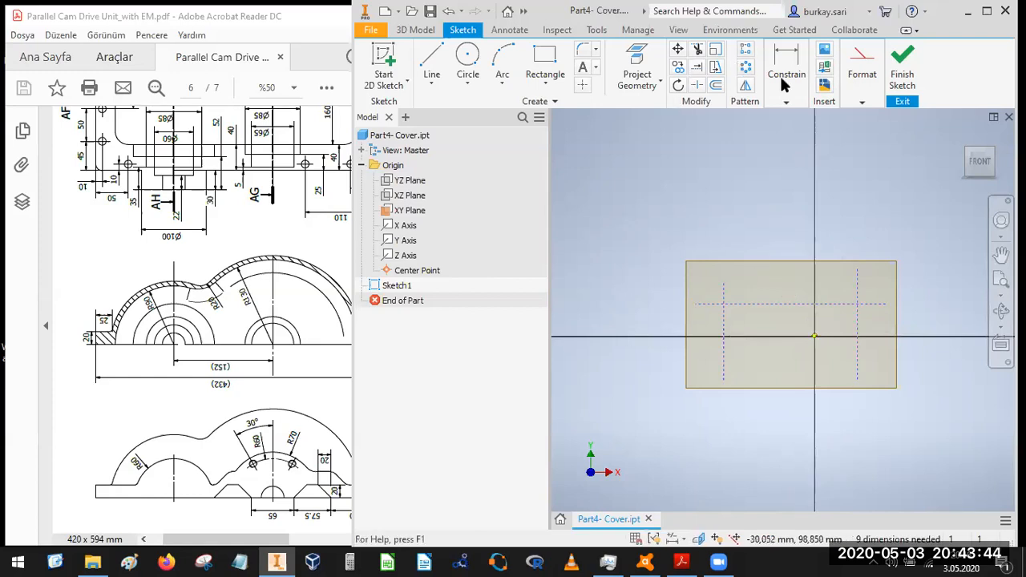
- Apply a coincident constraint between the midpoint of the horizontal construction line and the origin point
{"action": "left_click", "coordinate": [787, 102]}
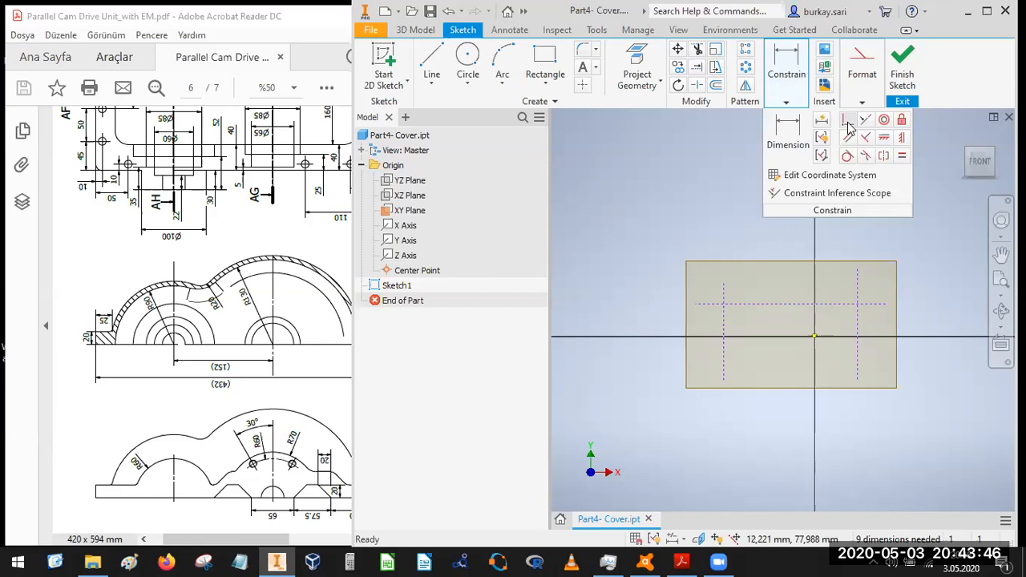
{"action": "left_click", "coordinate": [847, 122]}
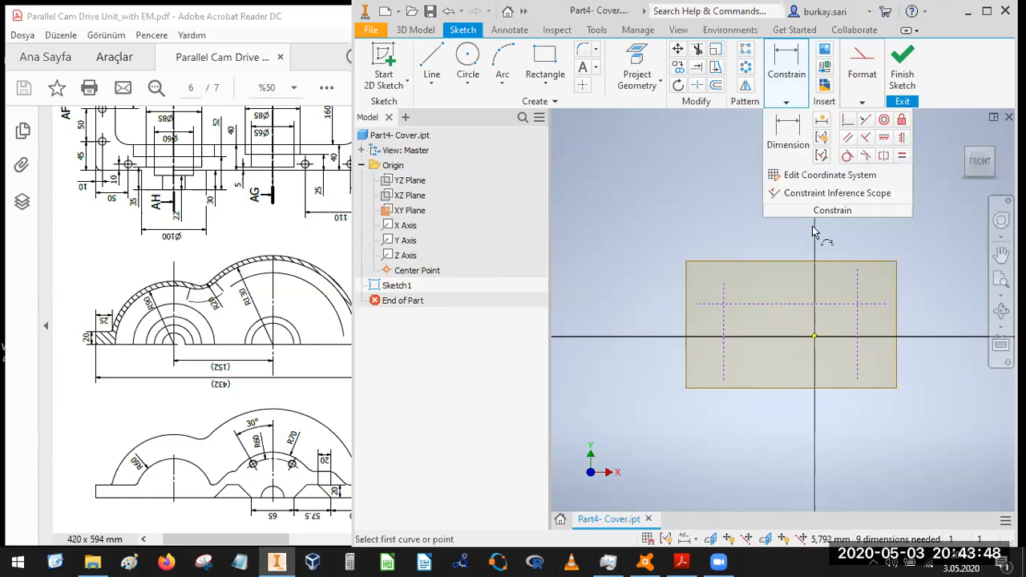
{"action": "left_click", "coordinate": [791, 304]}
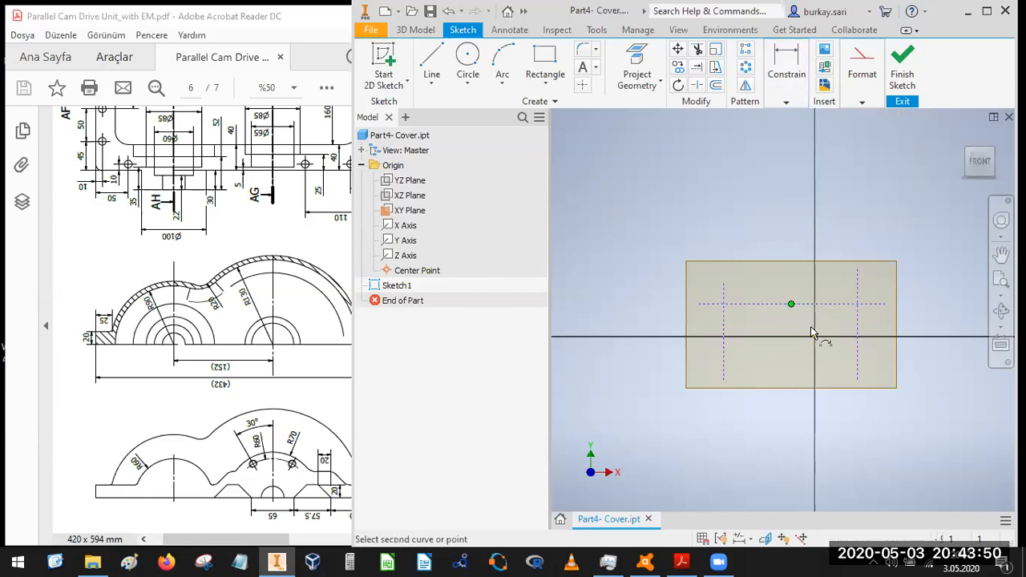
{"action": "left_click", "coordinate": [815, 337]}
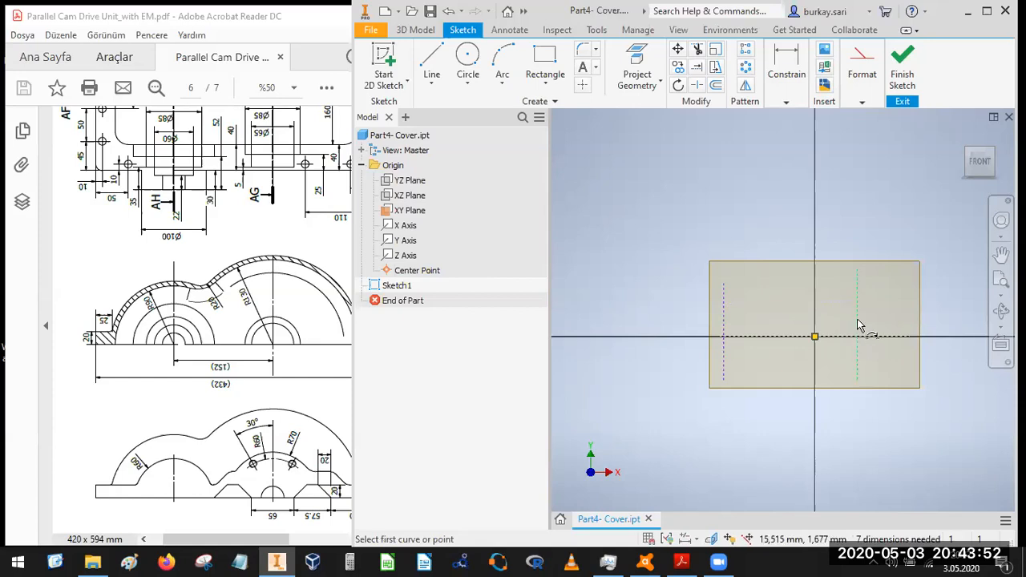
- Make the midpoints of both vertical construction lines coincident with the horizontal construction line
{"action": "left_click", "coordinate": [857, 326]}
{"action": "left_click", "coordinate": [716, 337]}
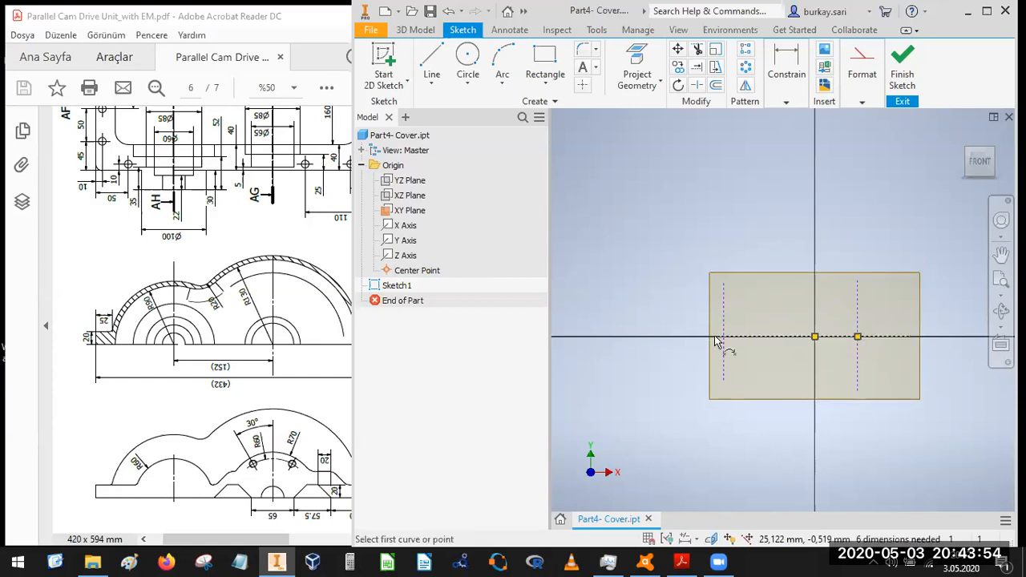
{"action": "left_click", "coordinate": [726, 328]}
{"action": "left_click", "coordinate": [746, 336]}
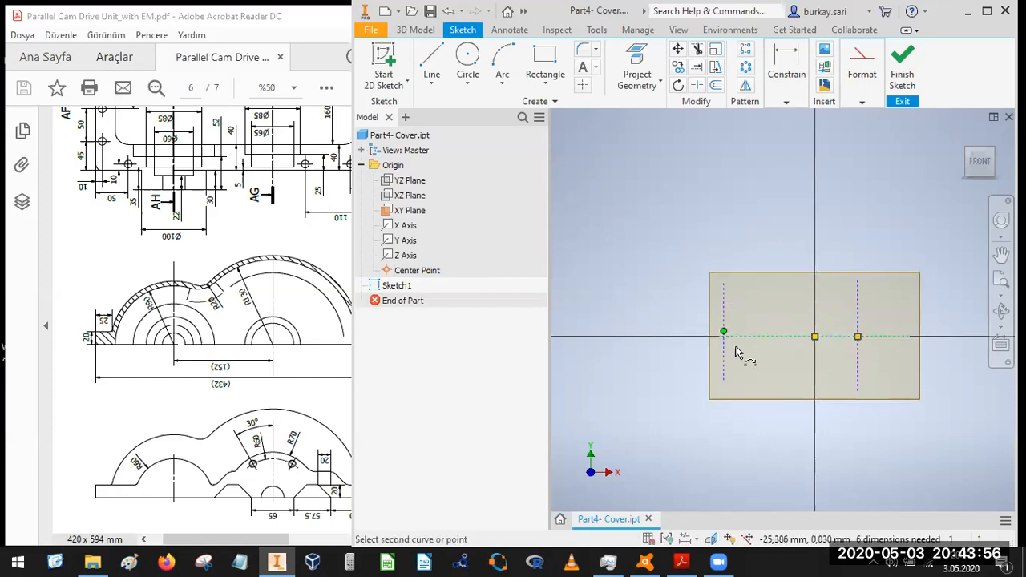
{"action": "key", "text": "Escape"}
- Move the right vertical construction line farther from the origin and stretch the horizontal construction line outward
{"action": "left_click_drag", "start_coordinate": [861, 326], "coordinate": [912, 335]}
{"action": "mouse_move", "coordinate": [947, 298]}
{"action": "middle_mouse_down"}
{"action": "mouse_move", "coordinate": [902, 272]}
{"action": "mouse_move", "coordinate": [786, 251]}
{"action": "middle_mouse_up"}
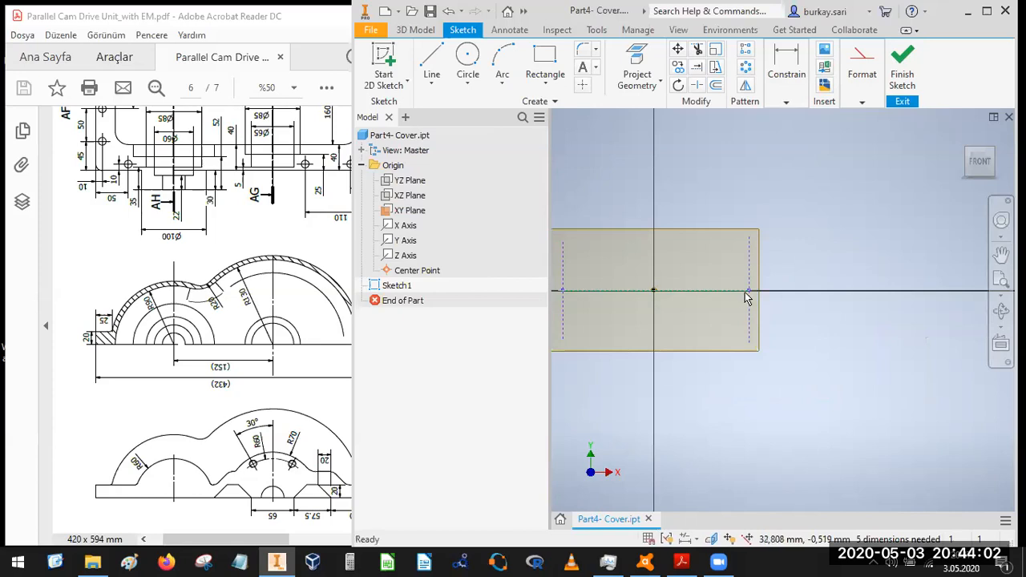
{"action": "left_click_drag", "start_coordinate": [747, 296], "coordinate": [895, 295]}
{"action": "middle_click_drag", "start_coordinate": [796, 254], "coordinate": [884, 236]}
- Make the midpoint of the left vertical construction line coincident with the origin point
{"action": "left_click", "coordinate": [791, 102]}
{"action": "left_click", "coordinate": [843, 122]}
{"action": "left_click", "coordinate": [651, 275]}
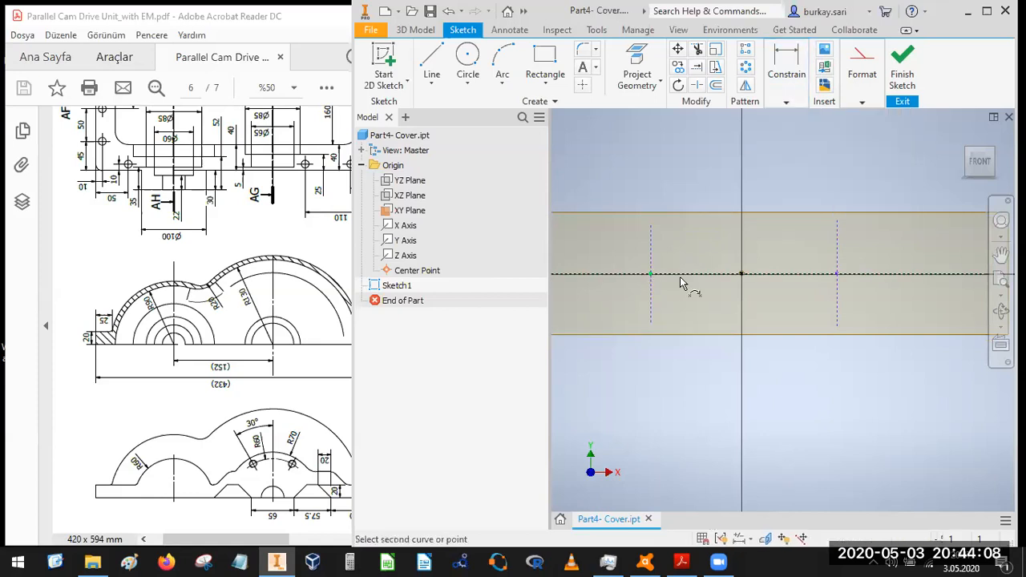
{"action": "left_click", "coordinate": [743, 275]}
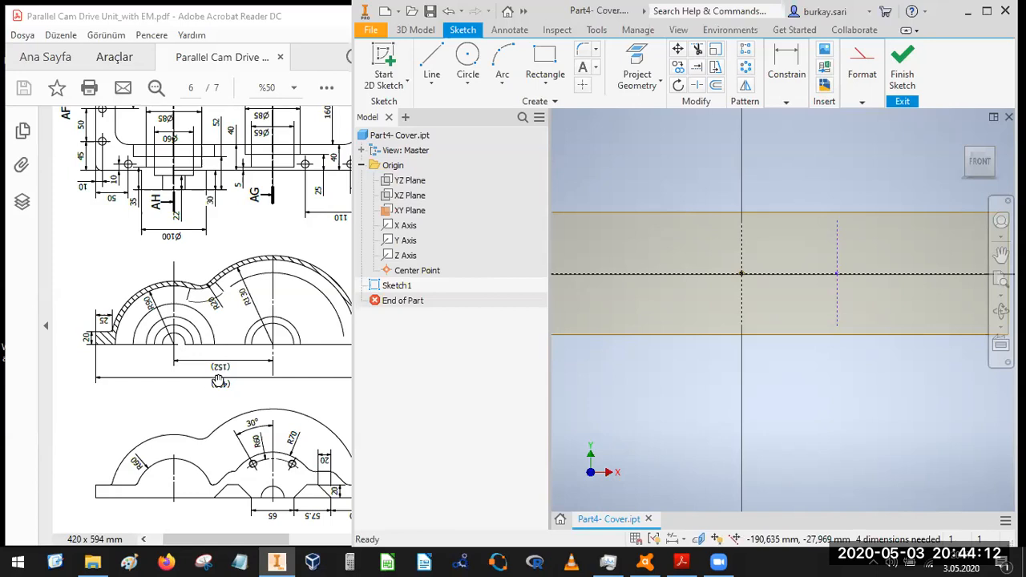
- Dimension the distance between the two vertical construction lines as 152 mm, and shorten the horizontal construction line
{"action": "left_click", "coordinate": [785, 101]}
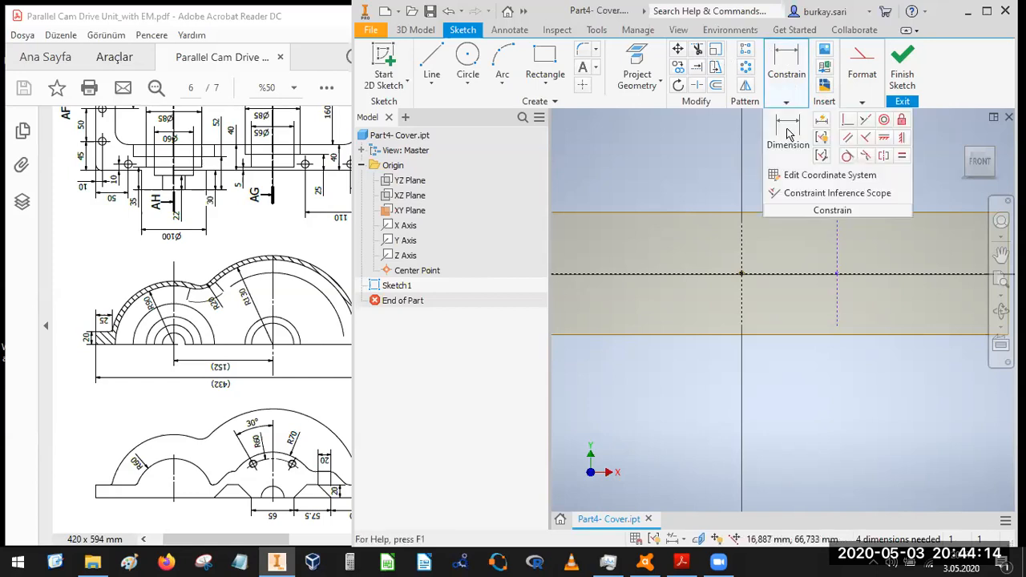
{"action": "left_click", "coordinate": [788, 134]}
{"action": "left_click", "coordinate": [742, 261]}
{"action": "left_click", "coordinate": [790, 260]}
{"action": "type", "text": "152"}
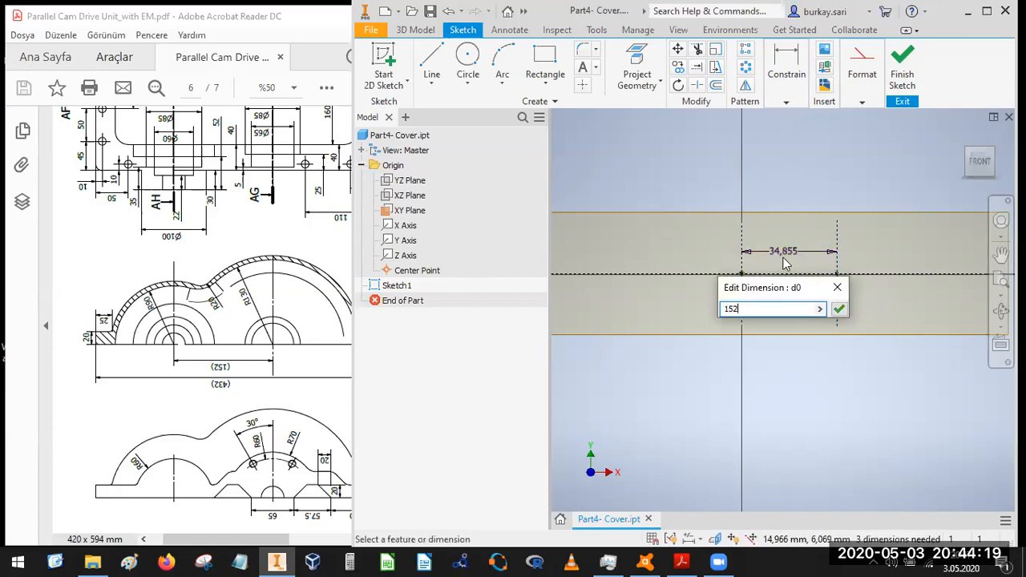
{"action": "key", "text": "Return"}
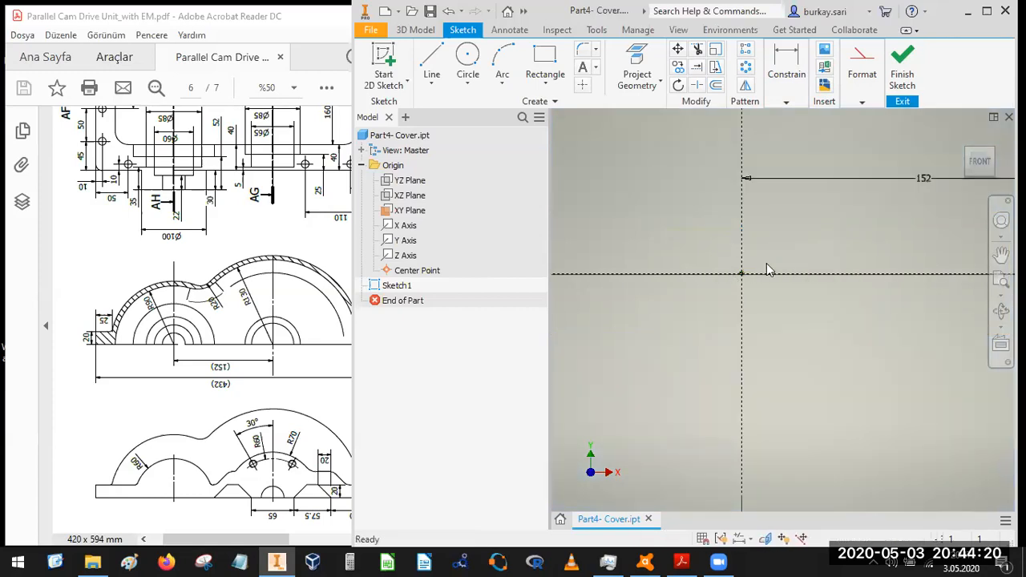
{"action": "scroll", "coordinate": [671, 300], "scroll_direction": "down", "scroll_amount": 3}
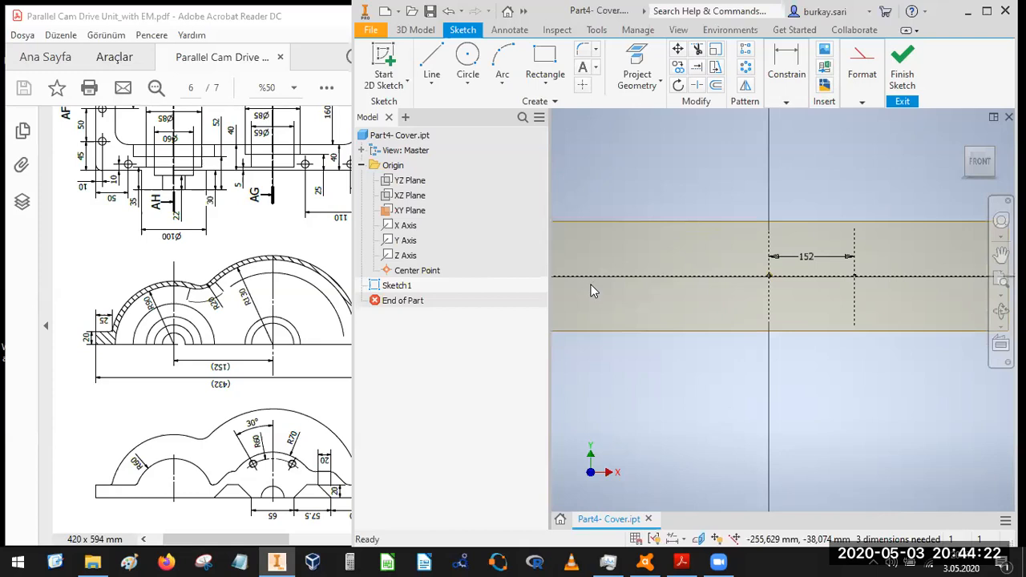
{"action": "scroll", "coordinate": [591, 285], "scroll_direction": "down", "scroll_amount": 3}
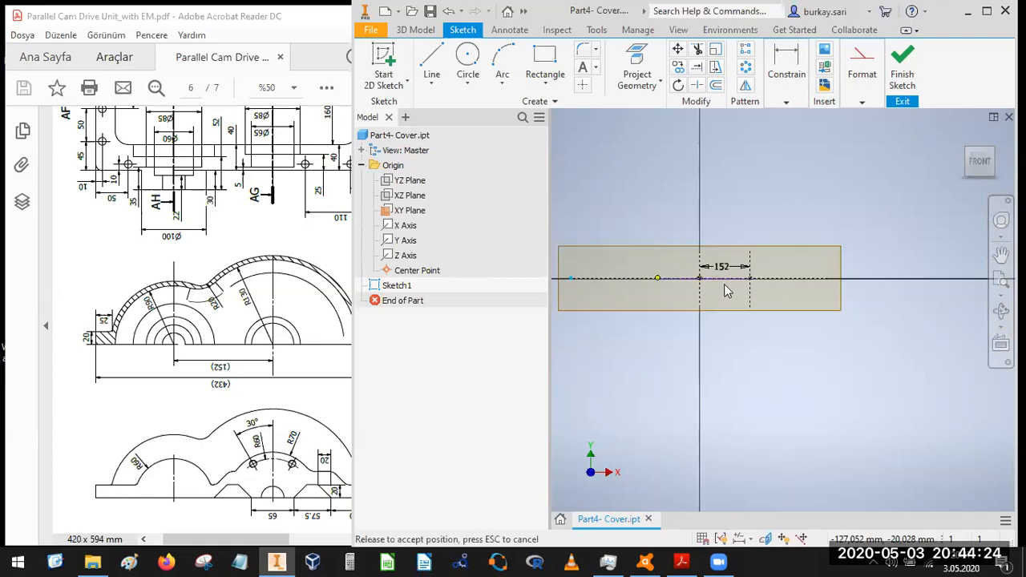
{"action": "scroll", "coordinate": [724, 284], "scroll_direction": "up", "scroll_amount": 5}
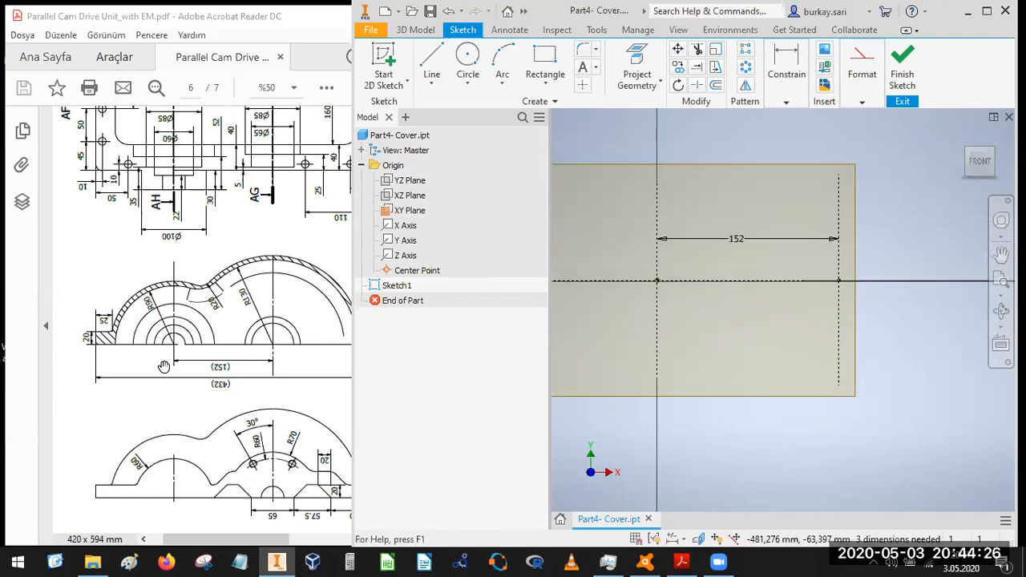
- Draw two vertical lines about 237 mm apart across the horizontal line, outside the left and right construction lines
{"action": "left_click", "coordinate": [109, 356]}
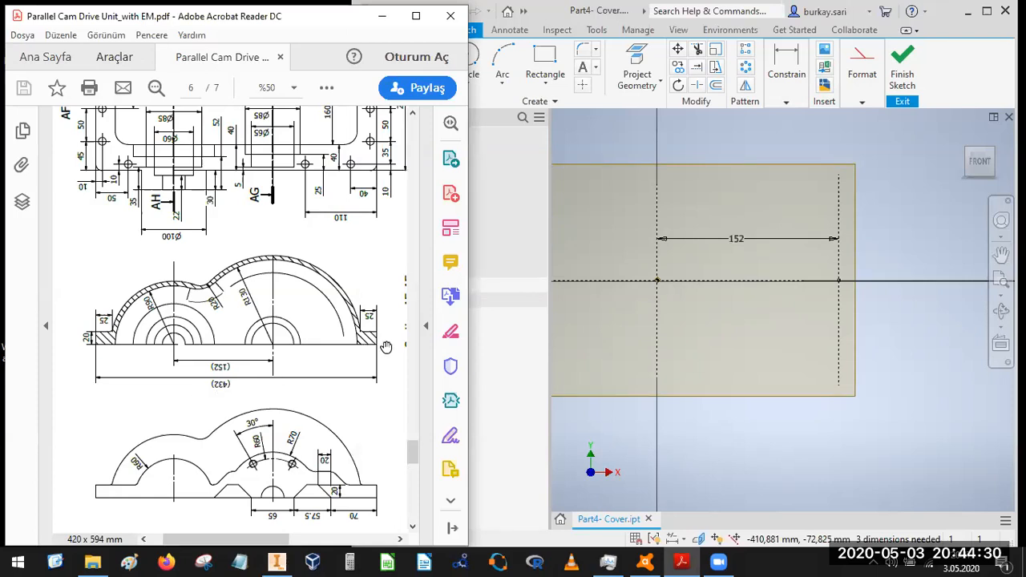
{"action": "left_click", "coordinate": [595, 142]}
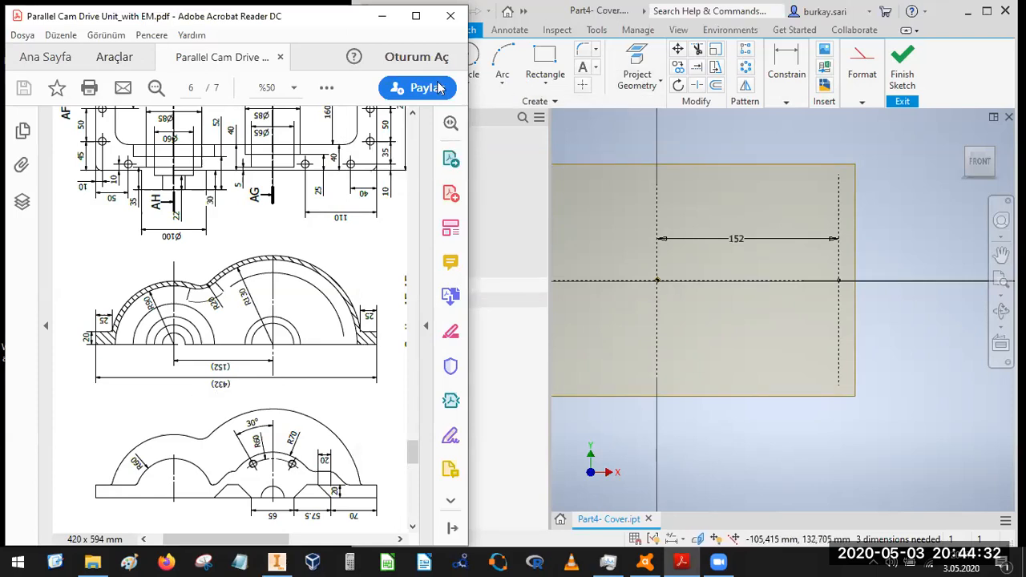
{"action": "left_click", "coordinate": [431, 65]}
{"action": "left_click", "coordinate": [603, 321]}
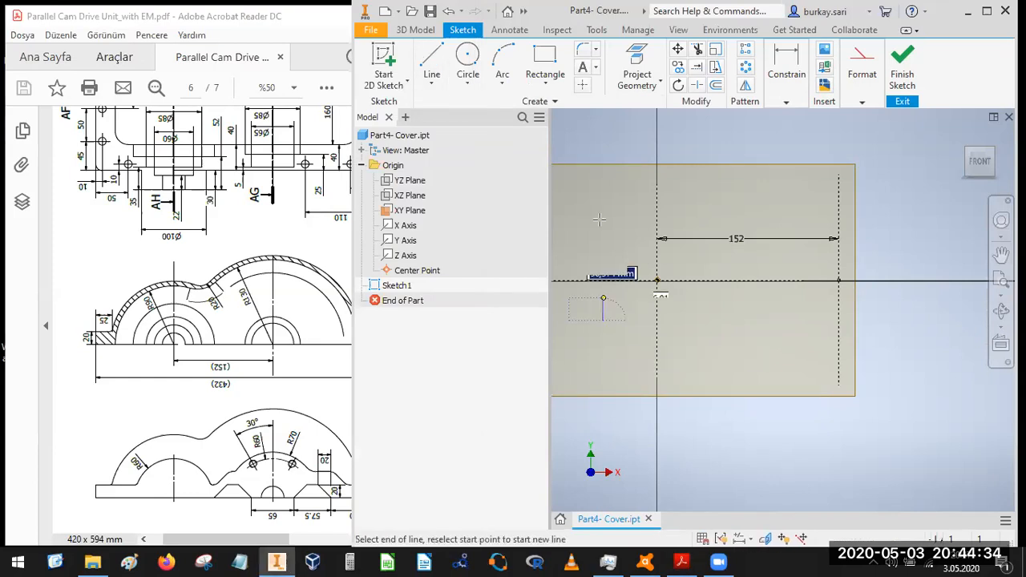
{"action": "key", "text": "Return"}
{"action": "key", "text": "Escape"}
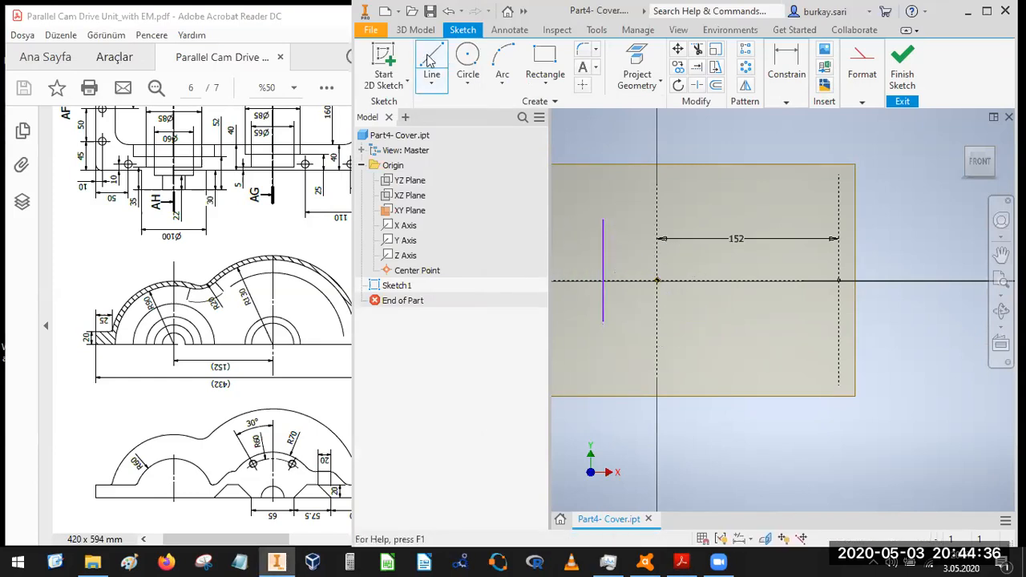
{"action": "key", "text": "l"}
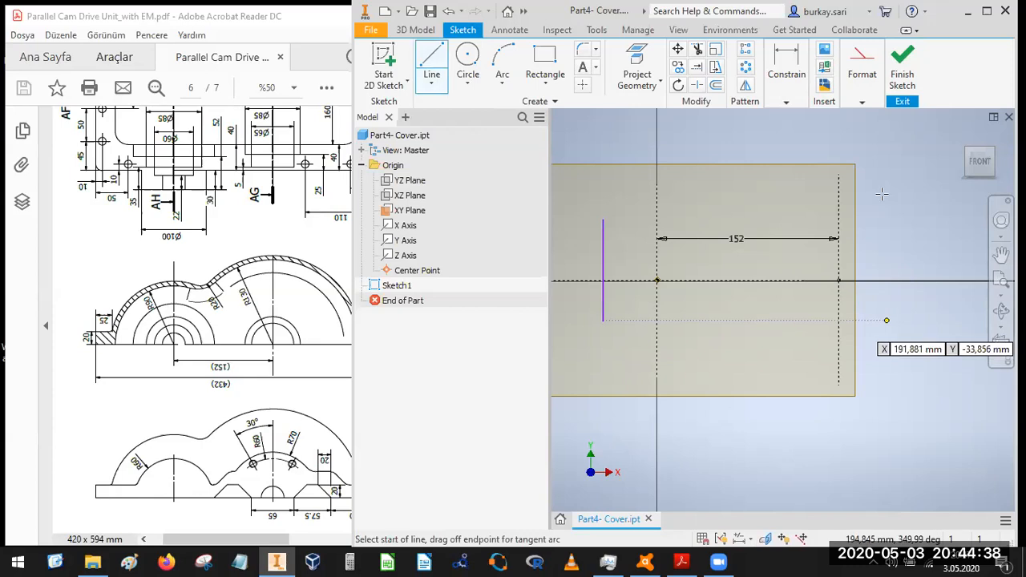
{"action": "left_click", "coordinate": [886, 319]}
{"action": "key", "text": "Return"}
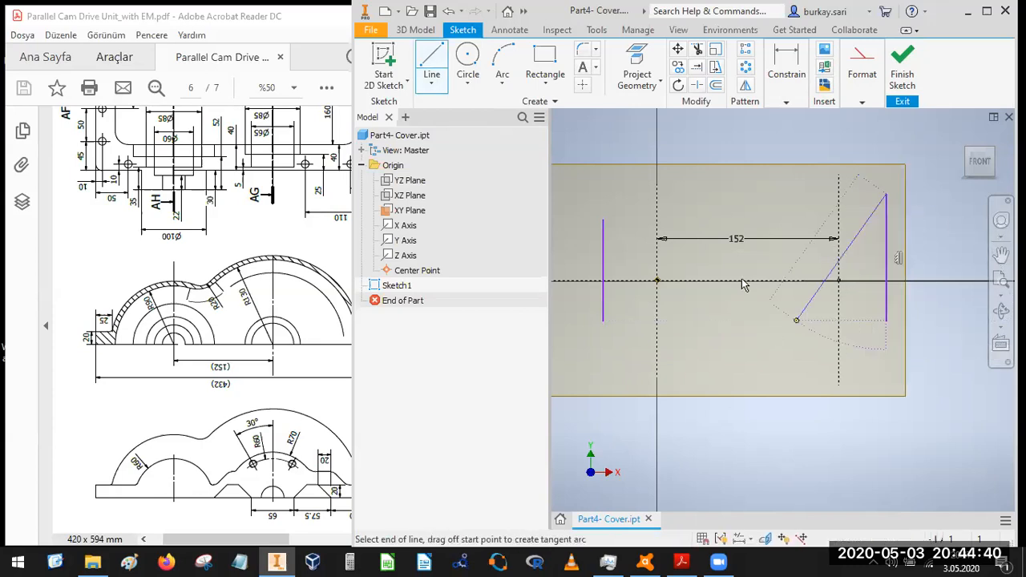
{"action": "key", "text": "Escape"}
- Convert the horizontal construction line to a regular line and stretch its right end past the right outer vertical line
{"action": "right_click", "coordinate": [742, 281]}
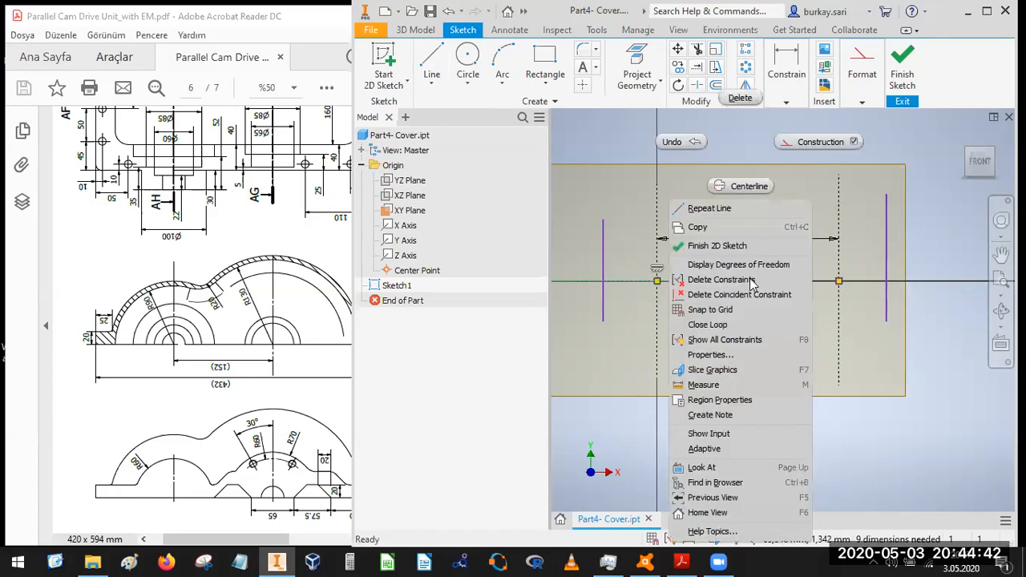
{"action": "left_click", "coordinate": [814, 144]}
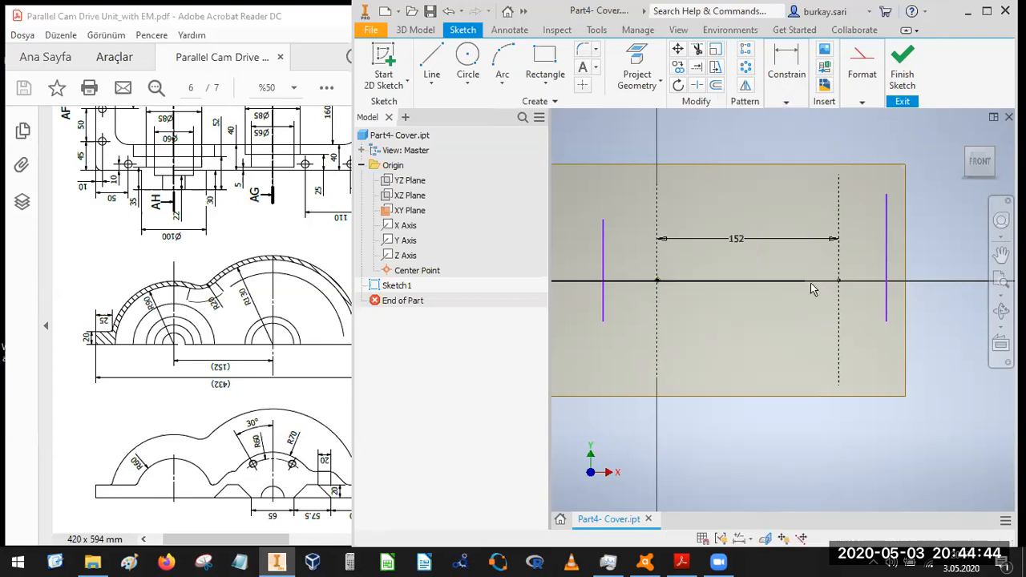
{"action": "mouse_move", "coordinate": [917, 281]}
{"action": "left_mouse_down"}
{"action": "mouse_move", "coordinate": [707, 312]}
{"action": "mouse_move", "coordinate": [731, 308]}
{"action": "left_mouse_up"}
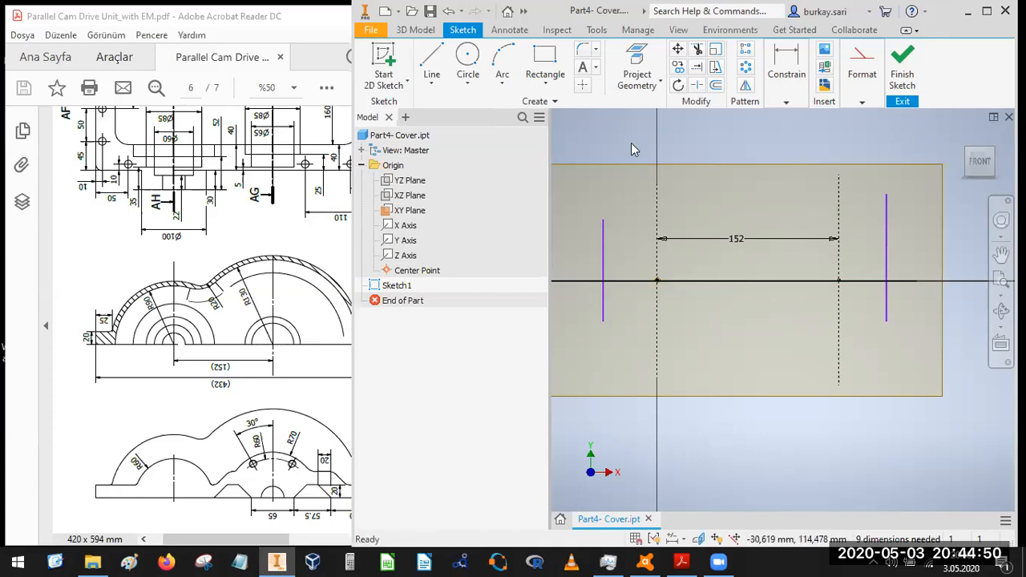
- Dimension the distance between the two outer vertical lines as 432 mm
{"action": "left_click", "coordinate": [785, 101]}
{"action": "left_click", "coordinate": [793, 144]}
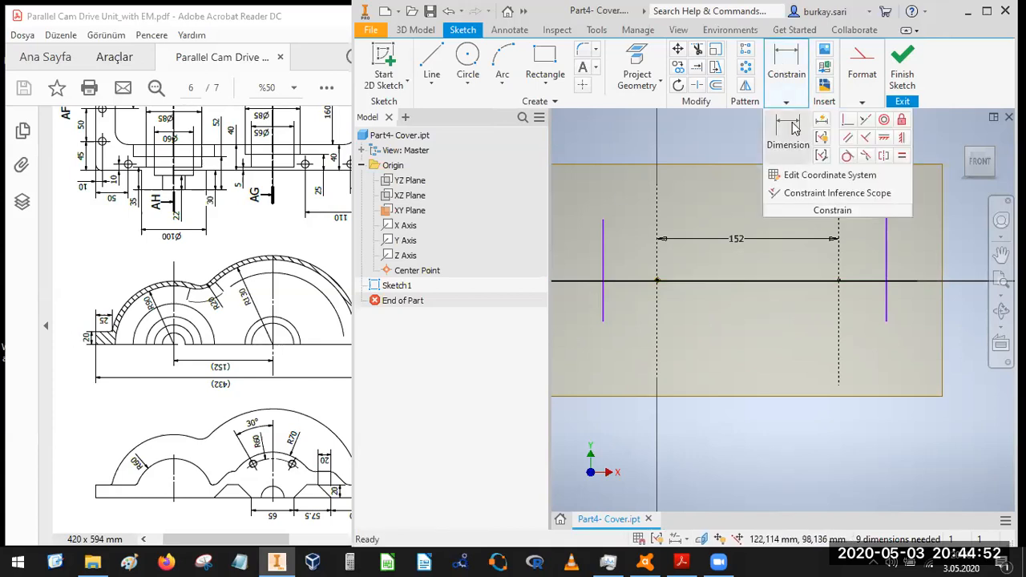
{"action": "left_click", "coordinate": [885, 273]}
{"action": "left_click", "coordinate": [606, 275]}
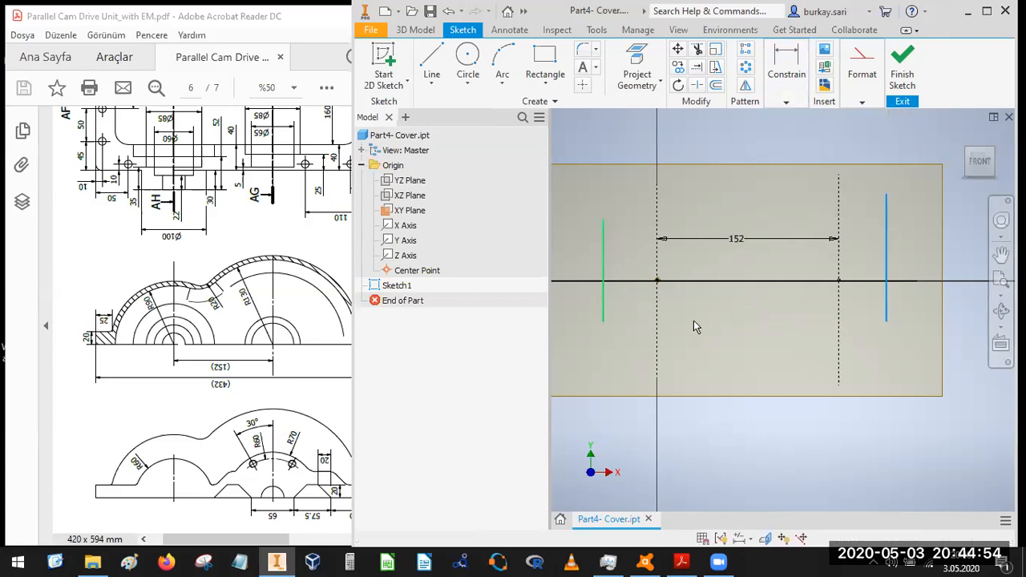
{"action": "left_click", "coordinate": [743, 334]}
{"action": "type", "text": "4"}
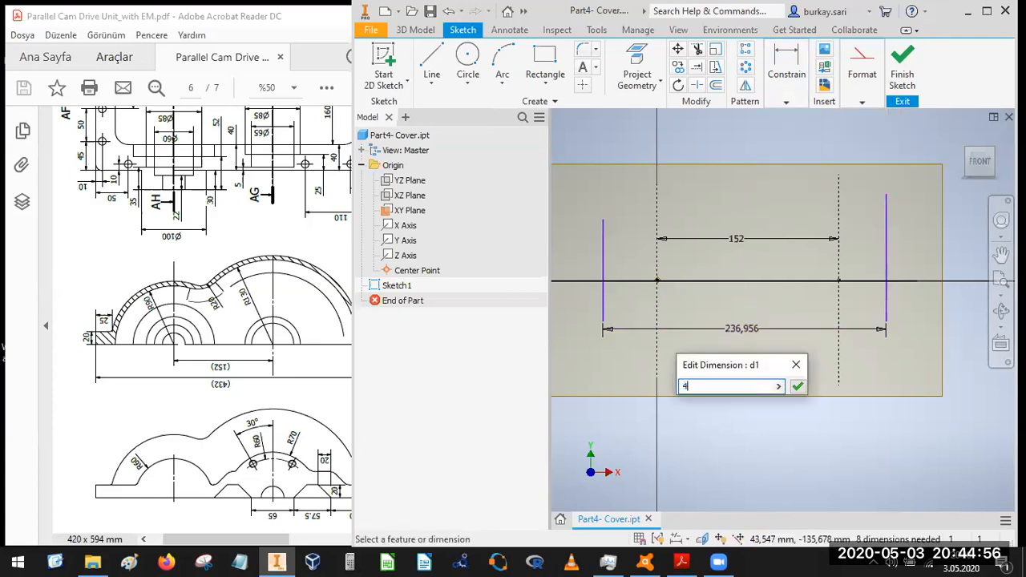
{"action": "key", "text": "Return"}
- Extend the right end of the horizontal line beyond the repositioned right outer vertical line
{"action": "scroll", "coordinate": [751, 363], "scroll_direction": "up", "scroll_amount": 5}
{"action": "middle_click_drag", "start_coordinate": [802, 334], "coordinate": [754, 323]}
{"action": "scroll", "coordinate": [745, 320], "scroll_direction": "down", "scroll_amount": 3}
{"action": "left_click_drag", "start_coordinate": [744, 319], "coordinate": [907, 316]}
{"action": "middle_click_drag", "start_coordinate": [866, 370], "coordinate": [881, 340]}
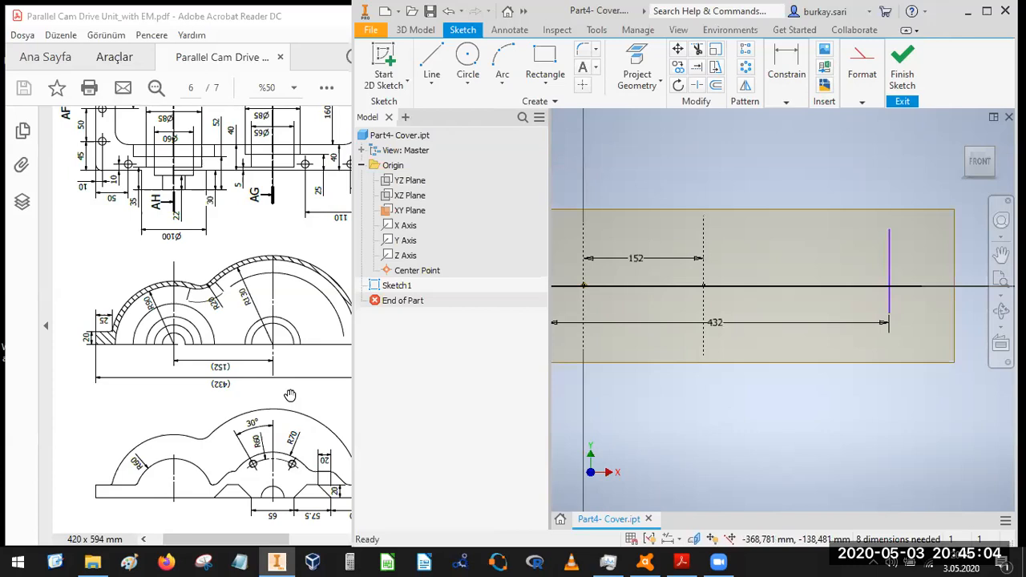
- Trim the horizontal line's overhangs beyond the outer vertical lines and the portions of both outer verticals below it
{"action": "left_click", "coordinate": [697, 49]}
{"action": "left_click", "coordinate": [905, 289]}
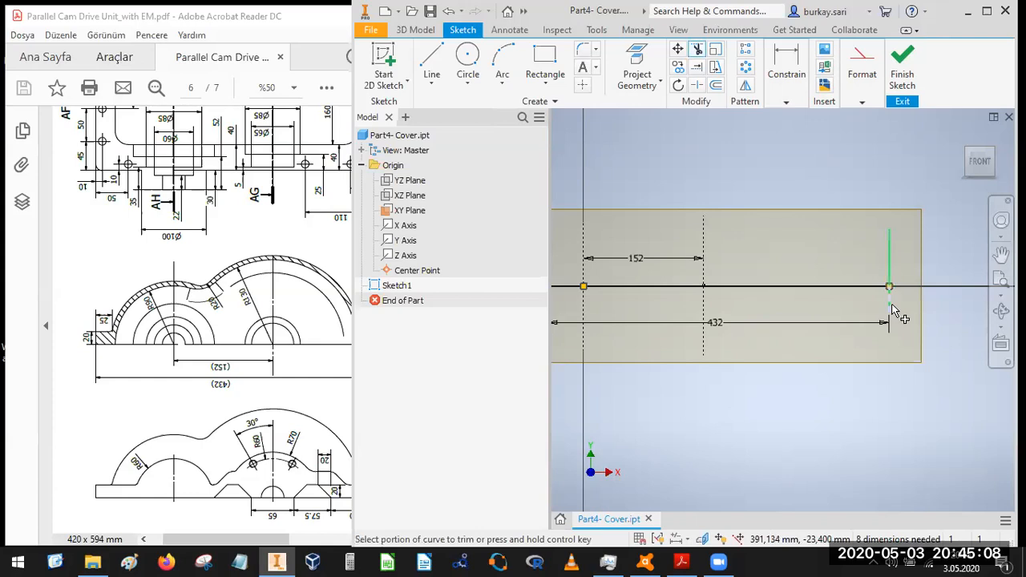
{"action": "scroll", "coordinate": [848, 295], "scroll_direction": "down", "scroll_amount": 1}
{"action": "scroll", "coordinate": [742, 281], "scroll_direction": "up", "scroll_amount": 5}
{"action": "middle_click_drag", "start_coordinate": [742, 281], "coordinate": [769, 270]}
{"action": "scroll", "coordinate": [700, 288], "scroll_direction": "down", "scroll_amount": 3}
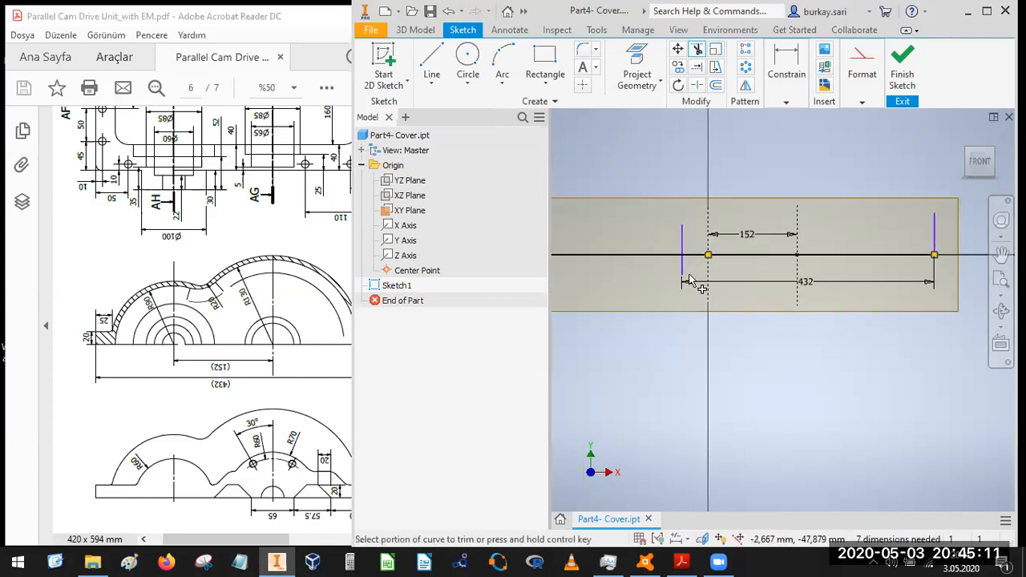
{"action": "left_click", "coordinate": [622, 257]}
{"action": "key", "text": "Escape"}
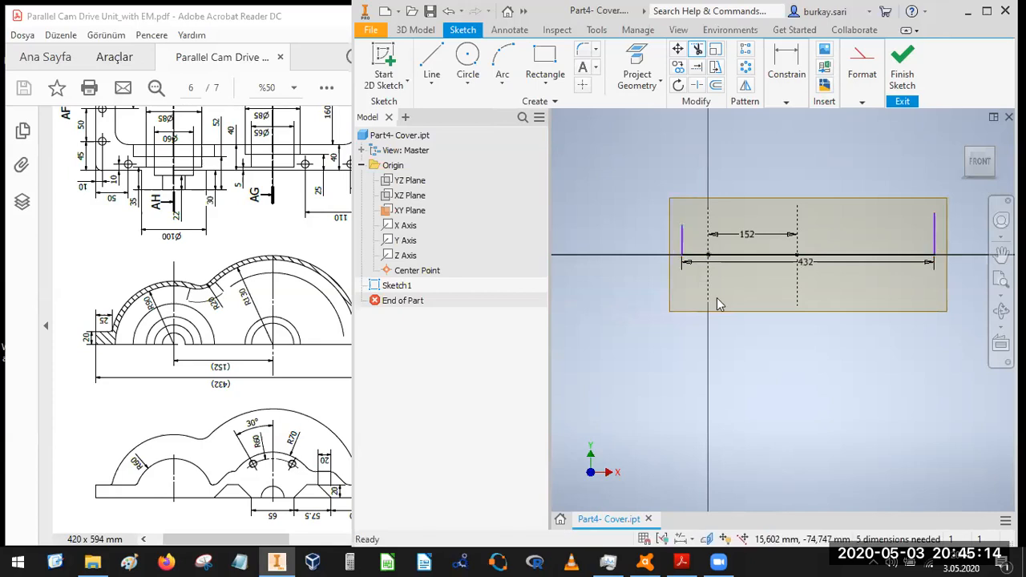
- Enlarge the section view in the PDF drawing and sketch a circle about 87 mm in diameter centred on the origin
{"action": "left_click", "coordinate": [128, 330]}
{"action": "scroll", "coordinate": [140, 353], "scroll_direction": "up", "scroll_amount": 3, "text": "ctrl"}
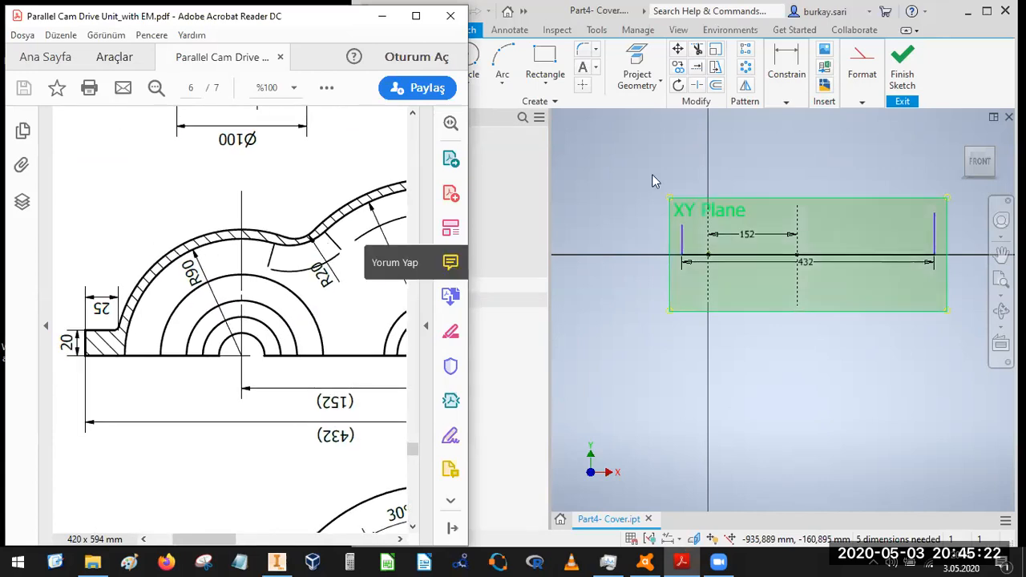
{"action": "left_click", "coordinate": [589, 166]}
{"action": "key", "text": "c"}
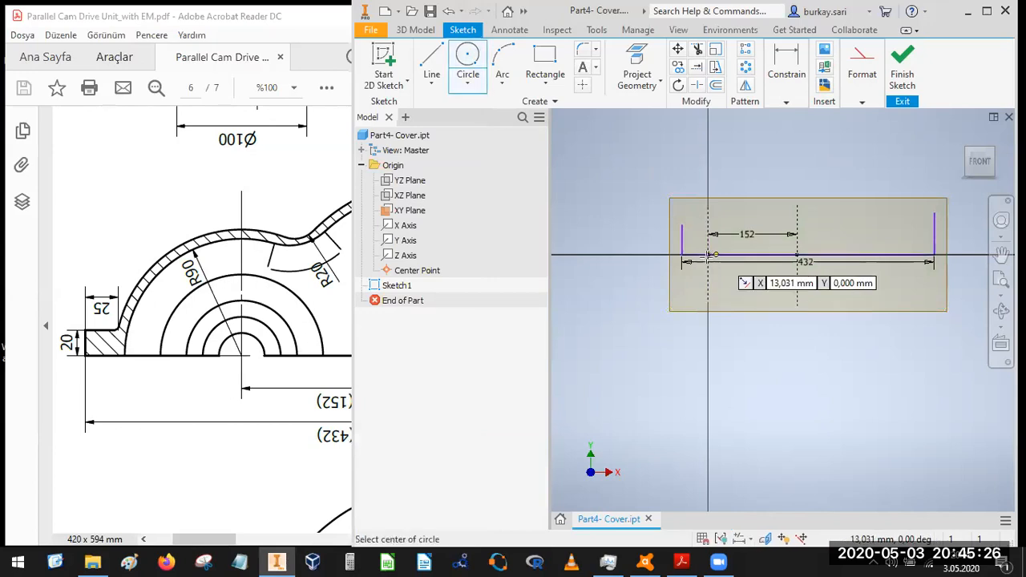
{"action": "left_click", "coordinate": [709, 255]}
{"action": "scroll", "coordinate": [705, 239], "scroll_direction": "up", "scroll_amount": 5}
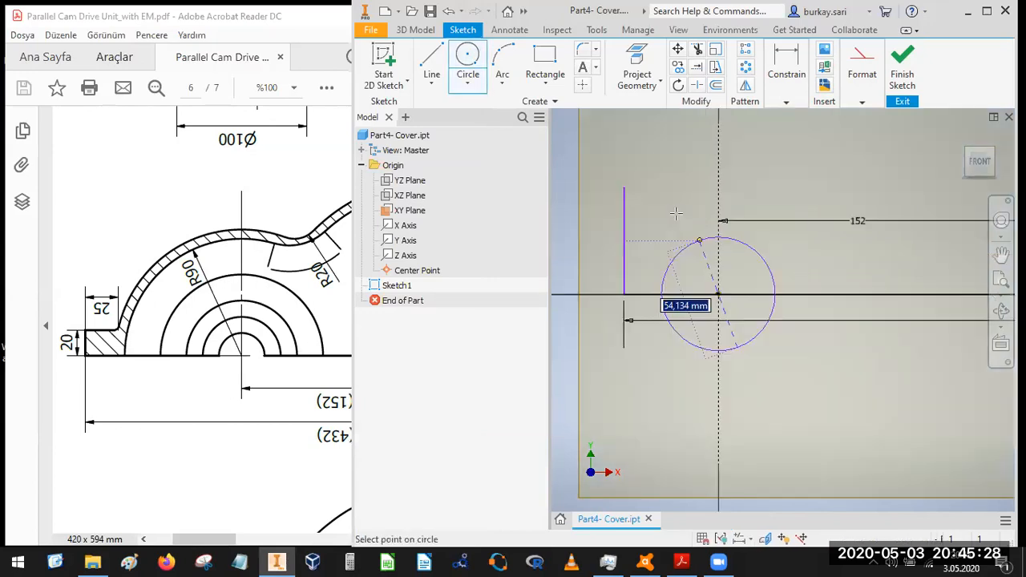
{"action": "left_click", "coordinate": [676, 214]}
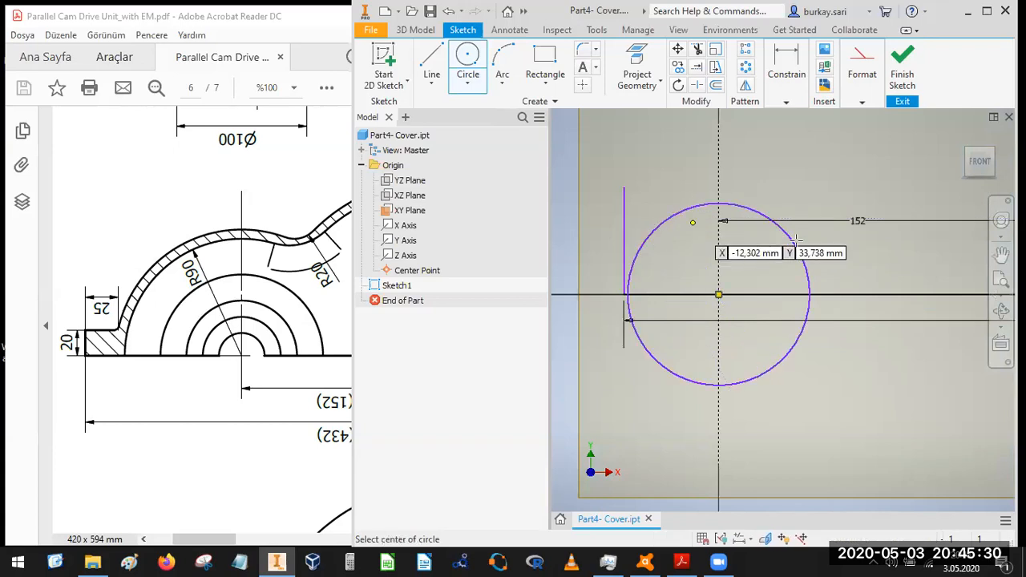
- Sketch a circle about 157 mm in diameter centred where the right construction line meets the horizontal line
{"action": "scroll", "coordinate": [691, 205], "scroll_direction": "down", "scroll_amount": 4}
{"action": "key", "text": "Return"}
{"action": "scroll", "coordinate": [788, 209], "scroll_direction": "up", "scroll_amount": 3}
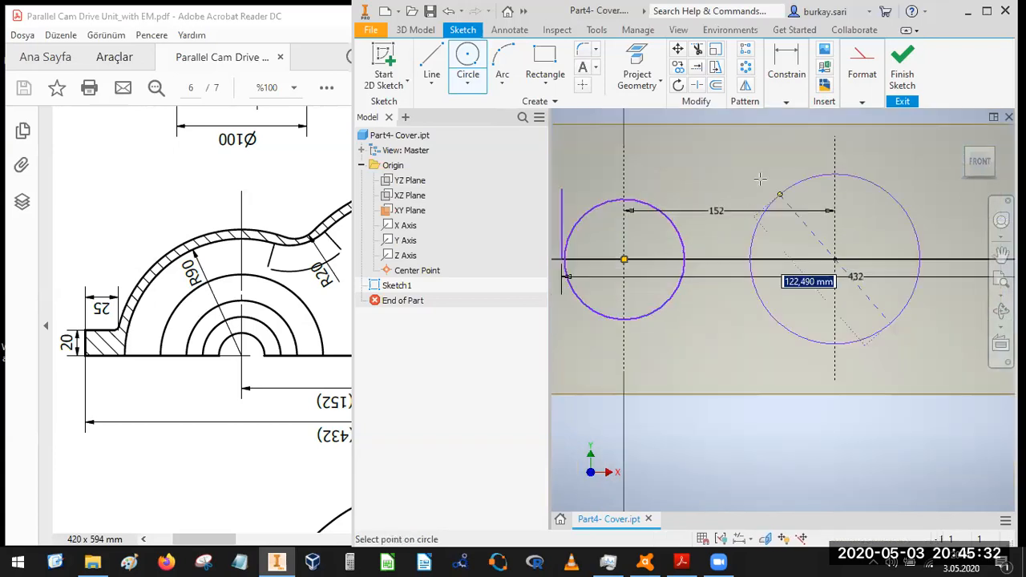
{"action": "left_click", "coordinate": [730, 220]}
{"action": "left_click_drag", "start_coordinate": [194, 290], "coordinate": [61, 303]}
{"action": "mouse_move", "coordinate": [276, 290]}
{"action": "left_mouse_down"}
{"action": "mouse_move", "coordinate": [180, 290]}
{"action": "mouse_move", "coordinate": [116, 262]}
{"action": "left_mouse_up"}
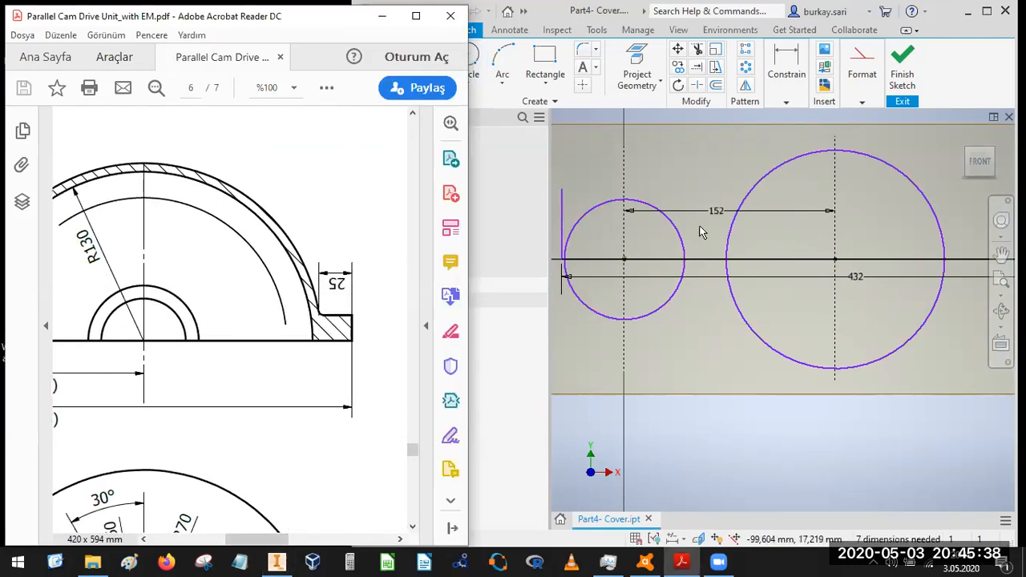
- Move the left outer vertical line farther away from the small circle
{"action": "scroll", "coordinate": [699, 227], "scroll_direction": "down", "scroll_amount": 3}
{"action": "middle_click_drag", "start_coordinate": [625, 224], "coordinate": [695, 227]}
{"action": "left_click_drag", "start_coordinate": [692, 232], "coordinate": [673, 233]}
{"action": "left_click_drag", "start_coordinate": [656, 270], "coordinate": [656, 273]}
{"action": "scroll", "coordinate": [655, 272], "scroll_direction": "up", "scroll_amount": 3}
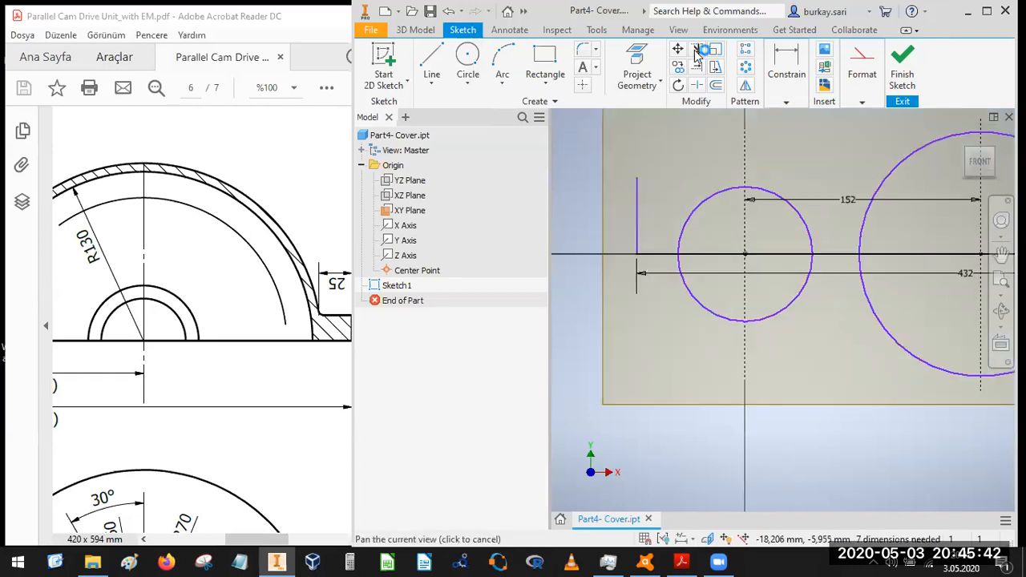
- Trim away the lower halves of both circles and shift the two outer vertical lines leftward
{"action": "middle_click_drag", "start_coordinate": [650, 315], "coordinate": [590, 315]}
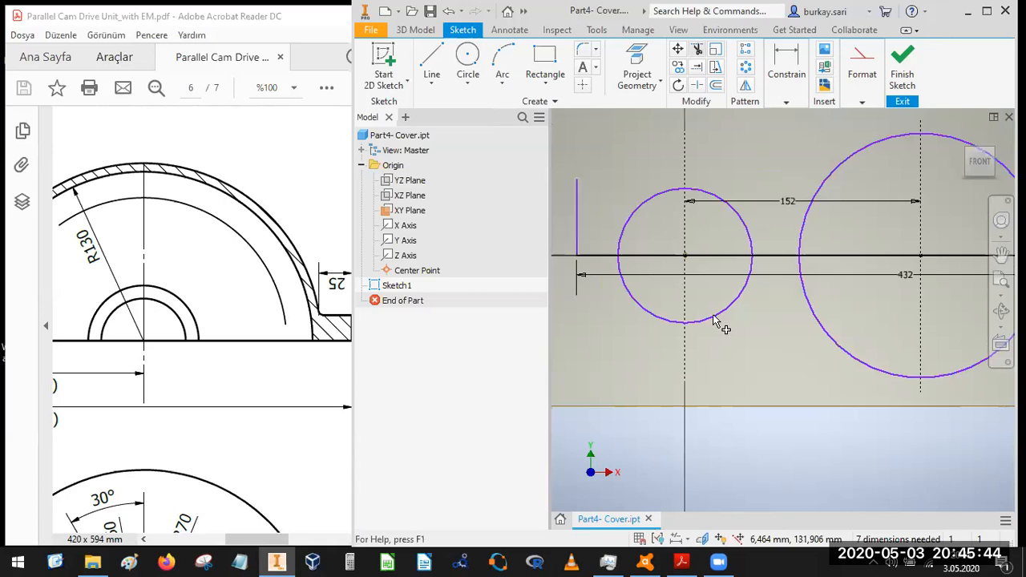
{"action": "key", "text": "x"}
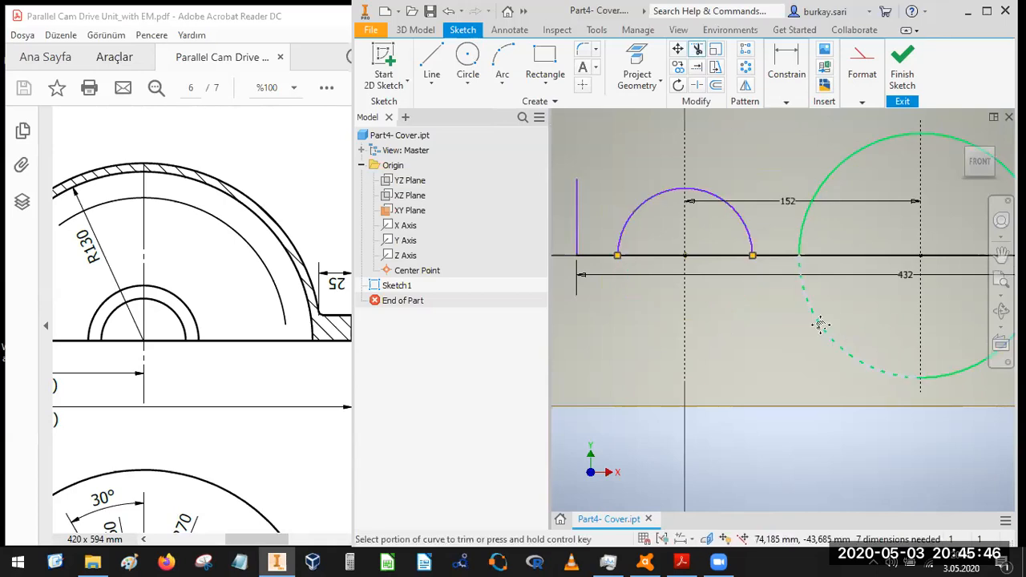
{"action": "left_click", "coordinate": [820, 325]}
{"action": "middle_click_drag", "start_coordinate": [735, 296], "coordinate": [716, 290]}
{"action": "left_click", "coordinate": [824, 342]}
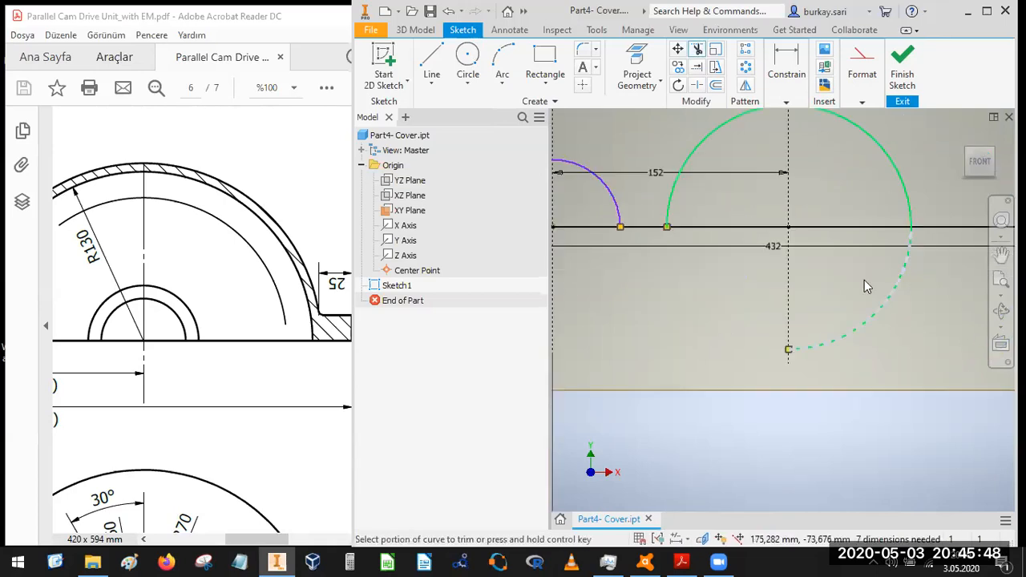
{"action": "scroll", "coordinate": [864, 280], "scroll_direction": "down", "scroll_amount": 5}
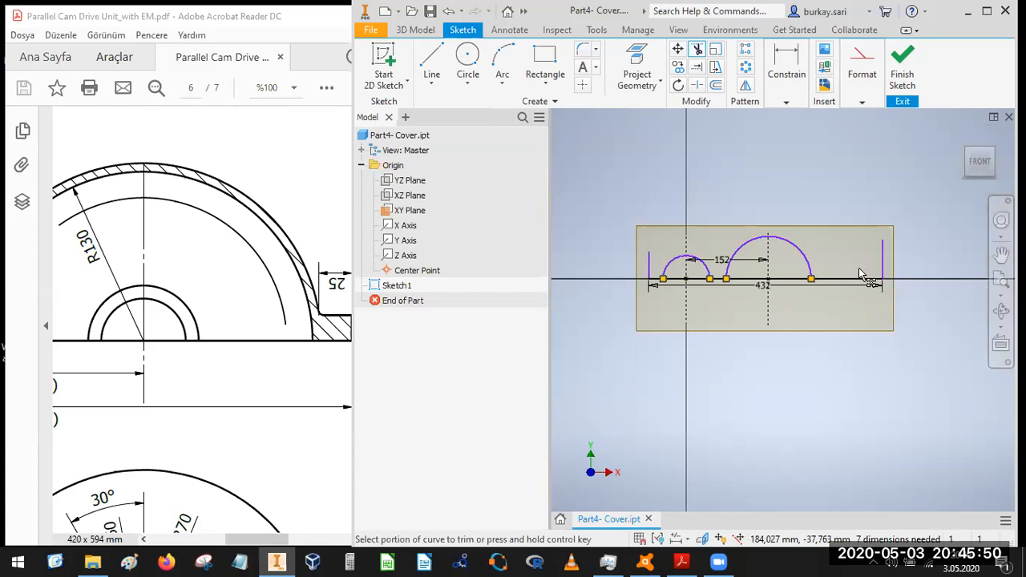
{"action": "key", "text": "Escape"}
{"action": "left_click_drag", "start_coordinate": [881, 265], "coordinate": [858, 268]}
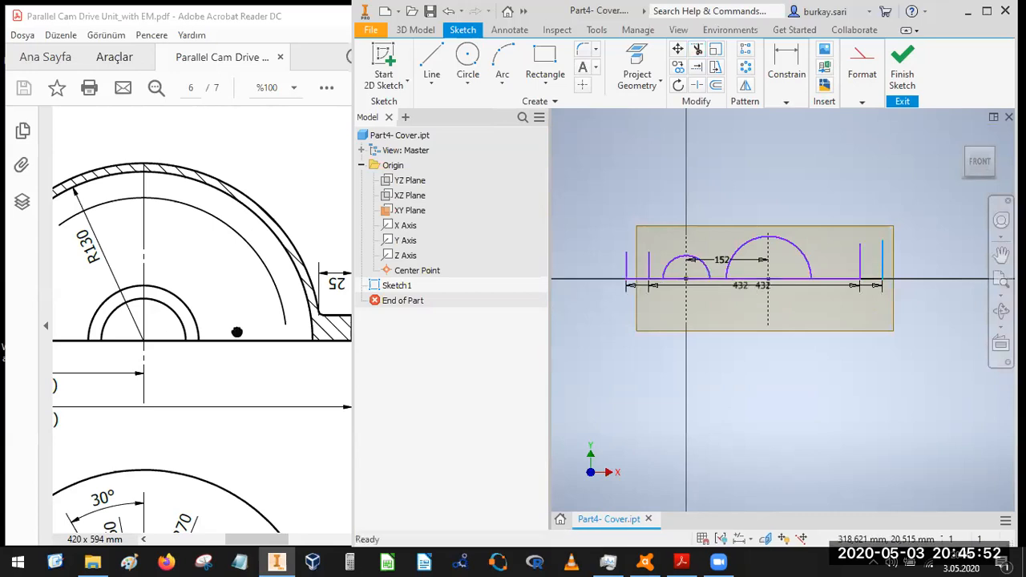
- Dimension the radius of the right semicircular arc as 130 mm, following the PDF section view
{"action": "left_click", "coordinate": [206, 261]}
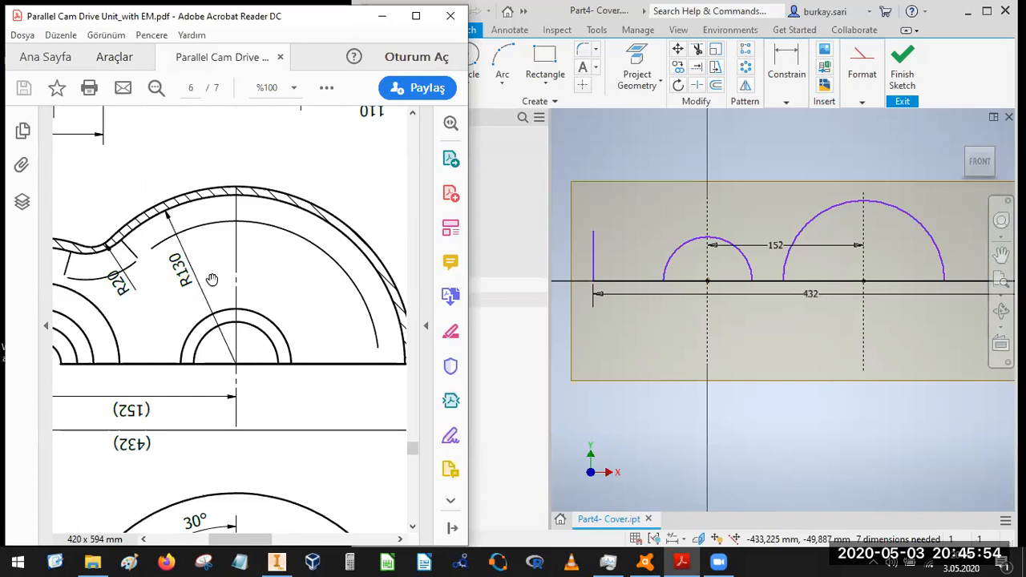
{"action": "left_click", "coordinate": [788, 102]}
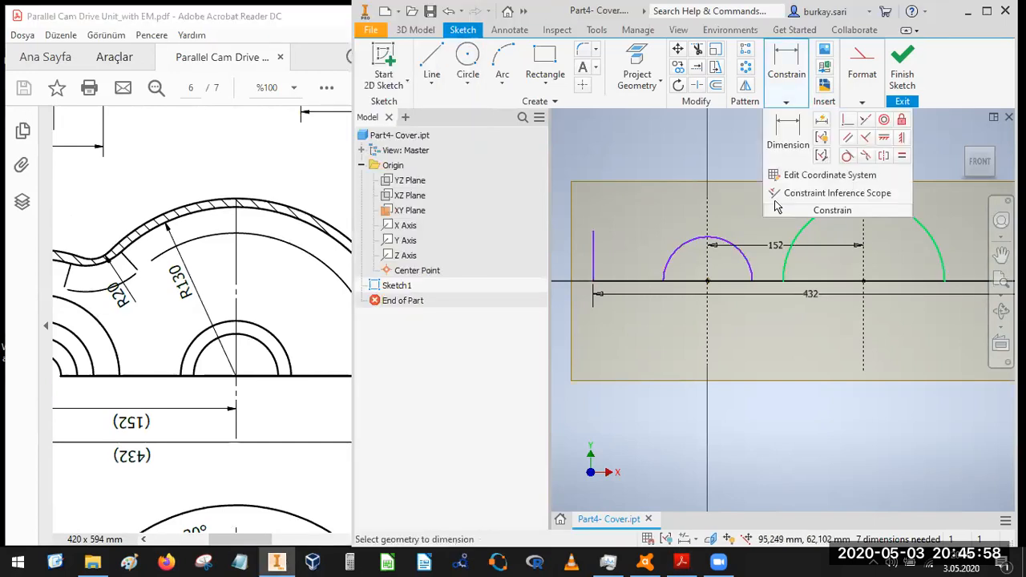
{"action": "left_click", "coordinate": [798, 229]}
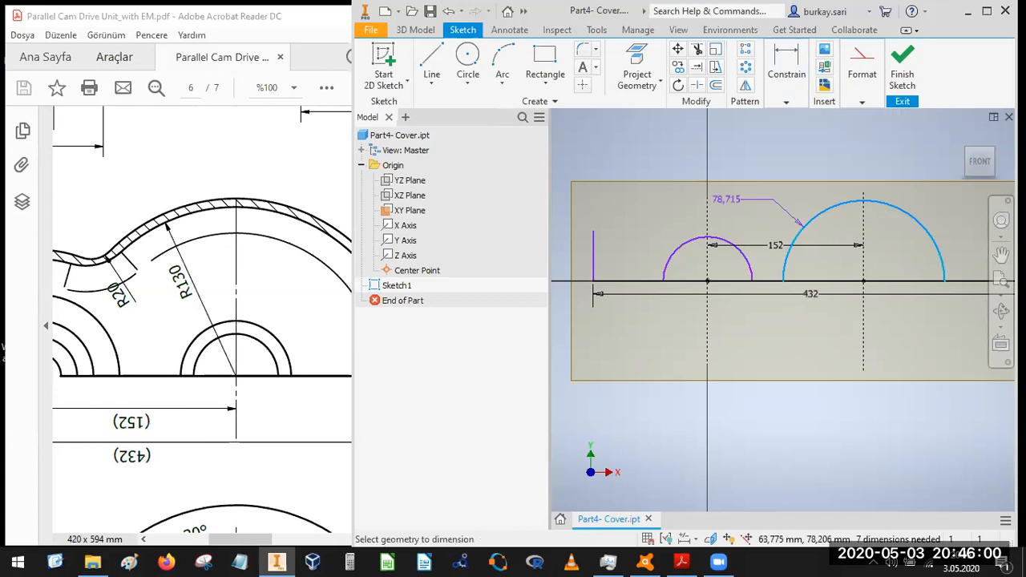
{"action": "left_click", "coordinate": [812, 210]}
{"action": "key", "text": "Return"}
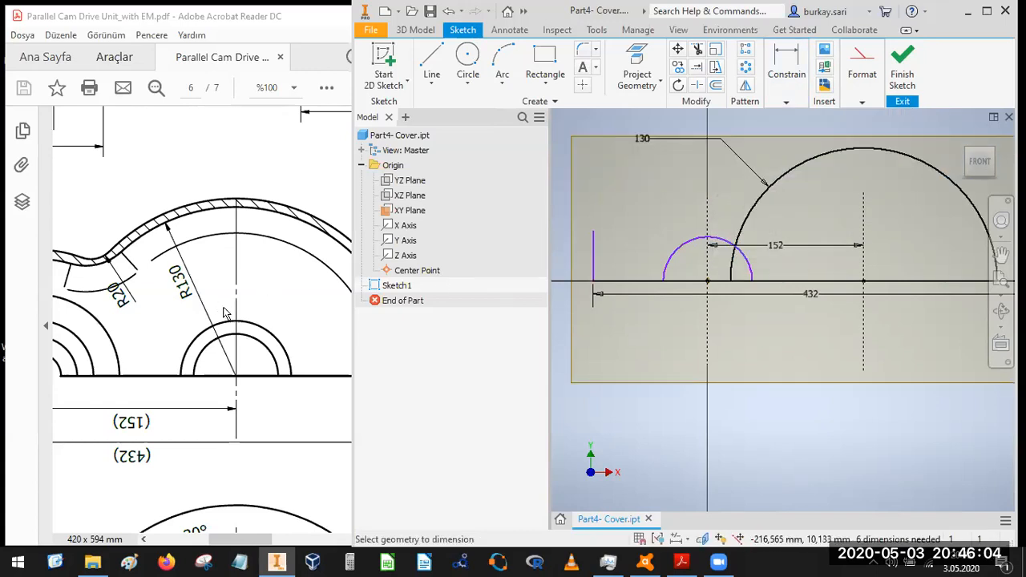
- Dimension the radius of the left semicircular arc as 90 mm, following the PDF section view
{"action": "left_click_drag", "start_coordinate": [223, 308], "coordinate": [326, 309]}
{"action": "left_click", "coordinate": [675, 249]}
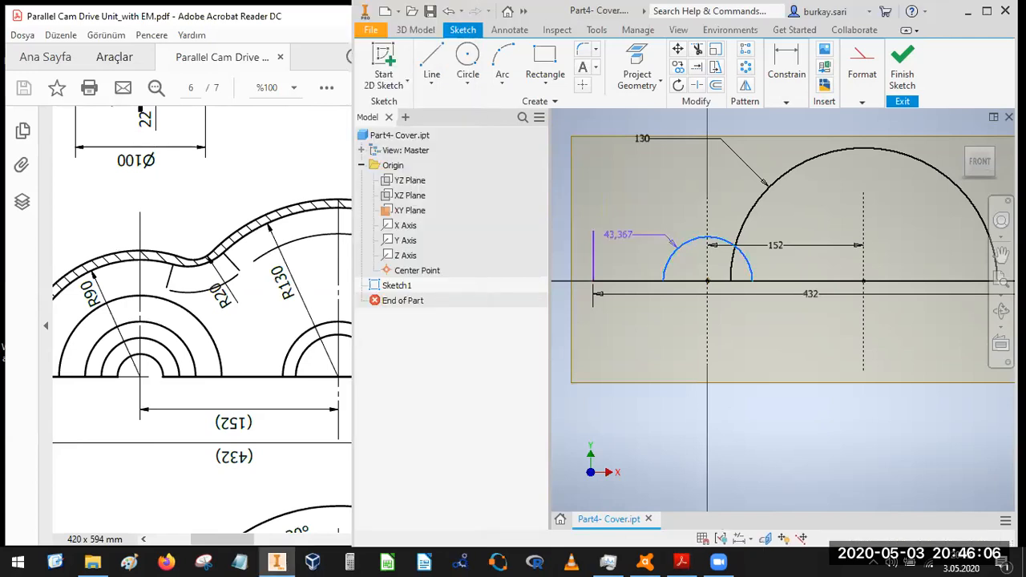
{"action": "left_click", "coordinate": [663, 233]}
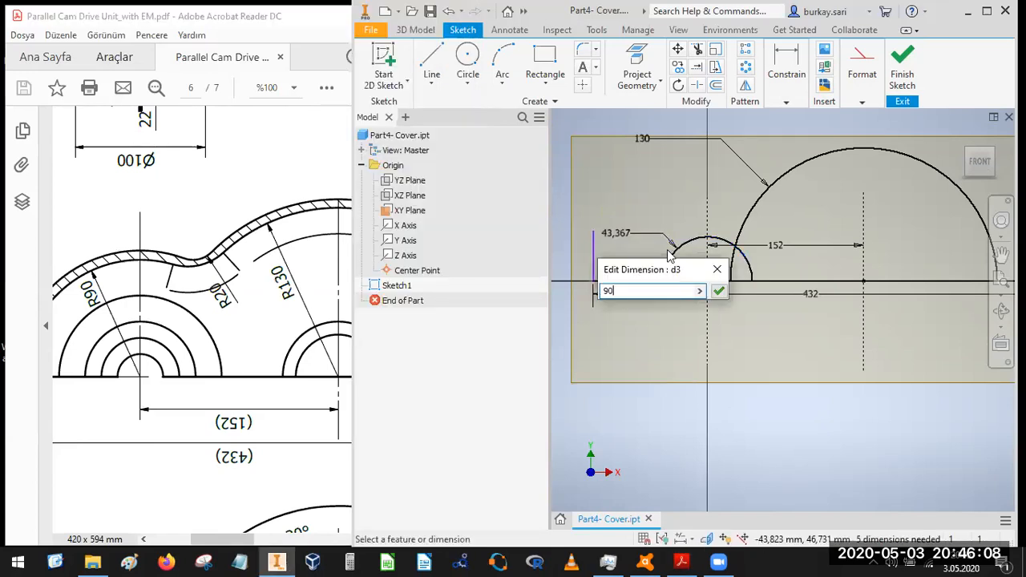
{"action": "type", "text": "90"}
{"action": "key", "text": "Return"}
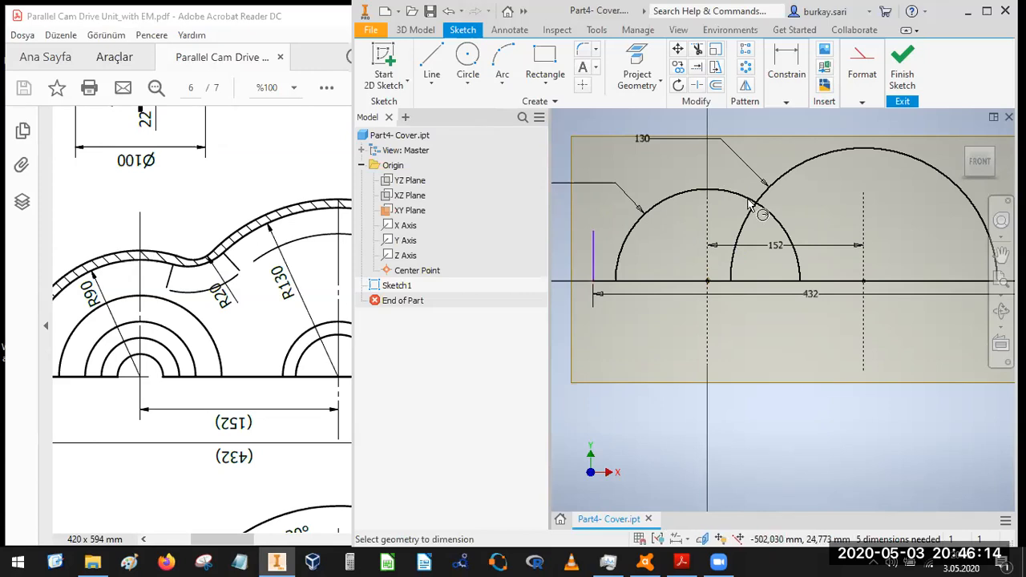
- Draw a circle about 206 mm in diameter concentric with the left 90 mm radius arc
{"action": "scroll", "coordinate": [746, 198], "scroll_direction": "down", "scroll_amount": 3}
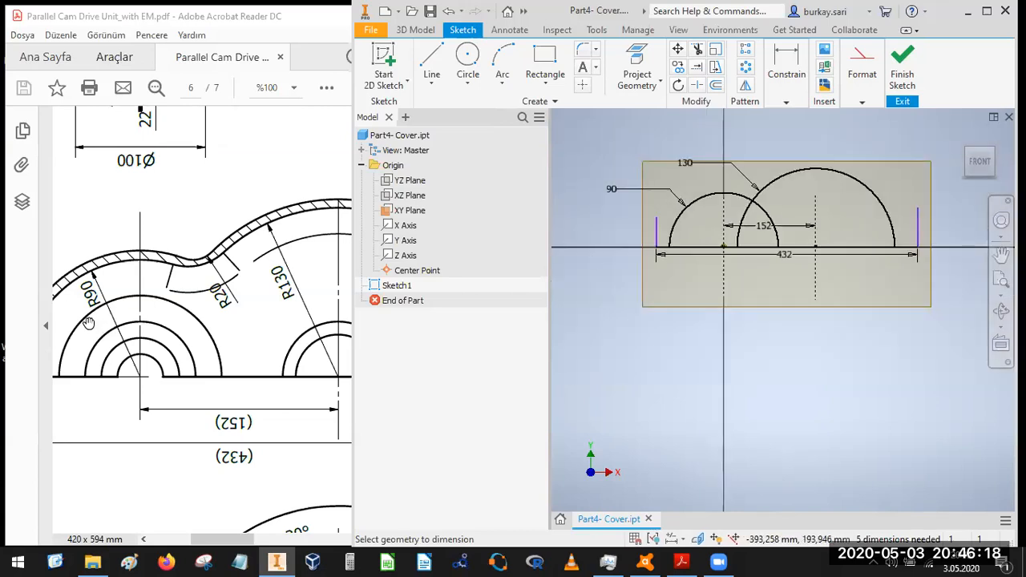
{"action": "left_click_drag", "start_coordinate": [89, 324], "coordinate": [127, 319]}
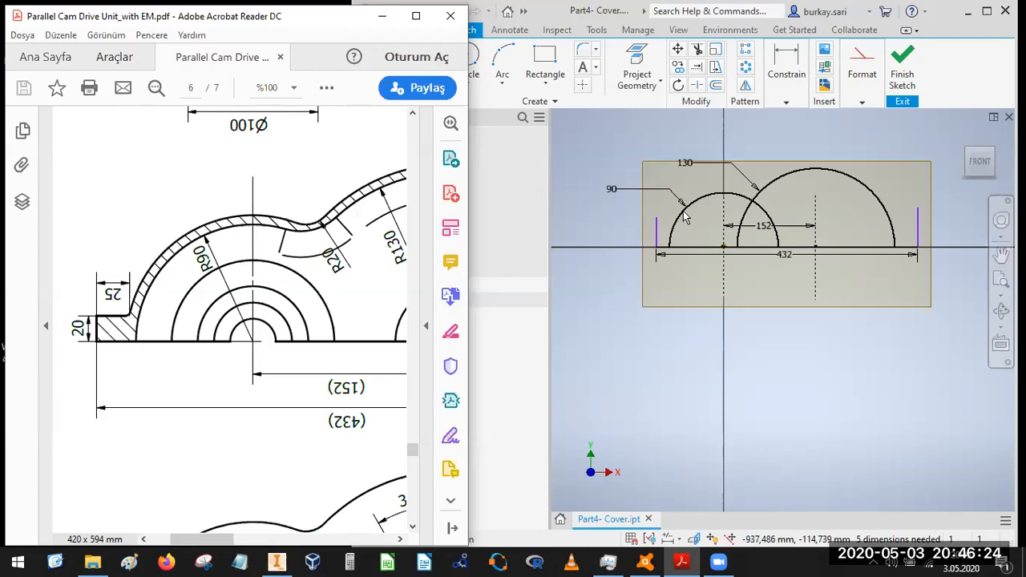
{"action": "left_click_drag", "start_coordinate": [403, 183], "coordinate": [257, 226]}
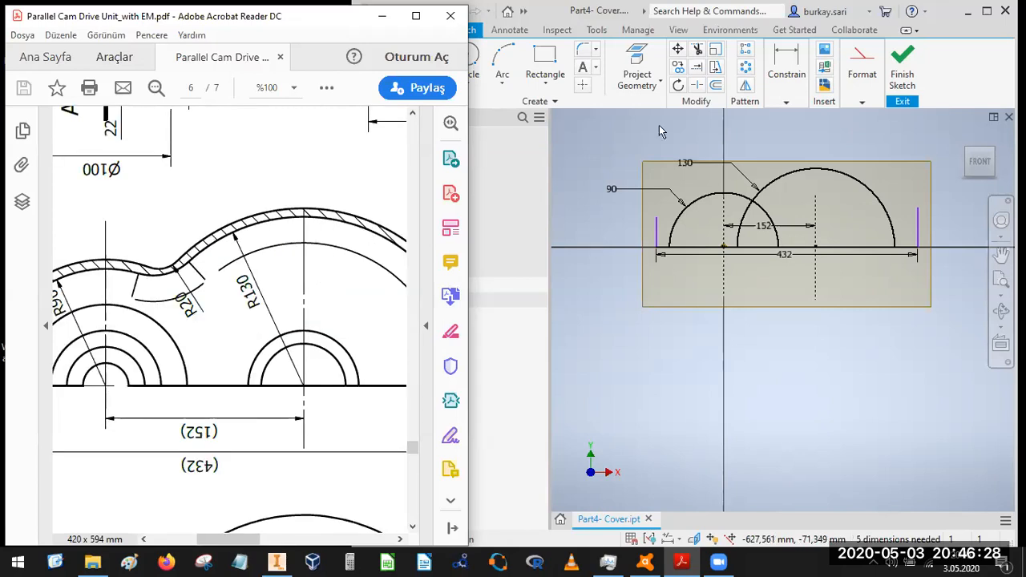
{"action": "left_click", "coordinate": [584, 176]}
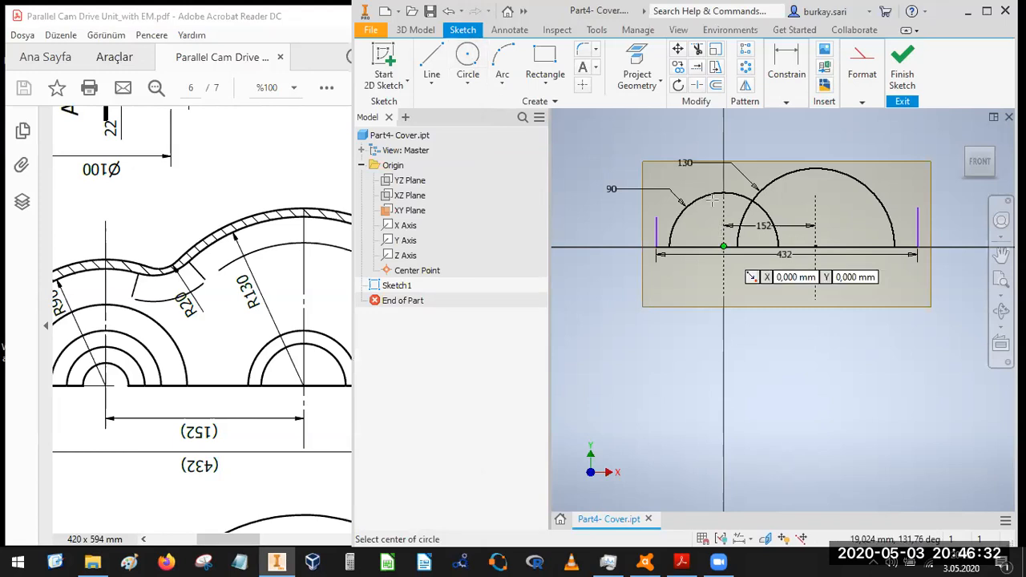
{"action": "left_click", "coordinate": [724, 246]}
{"action": "scroll", "coordinate": [713, 204], "scroll_direction": "down", "scroll_amount": 3}
{"action": "scroll", "coordinate": [711, 197], "scroll_direction": "up", "scroll_amount": 4}
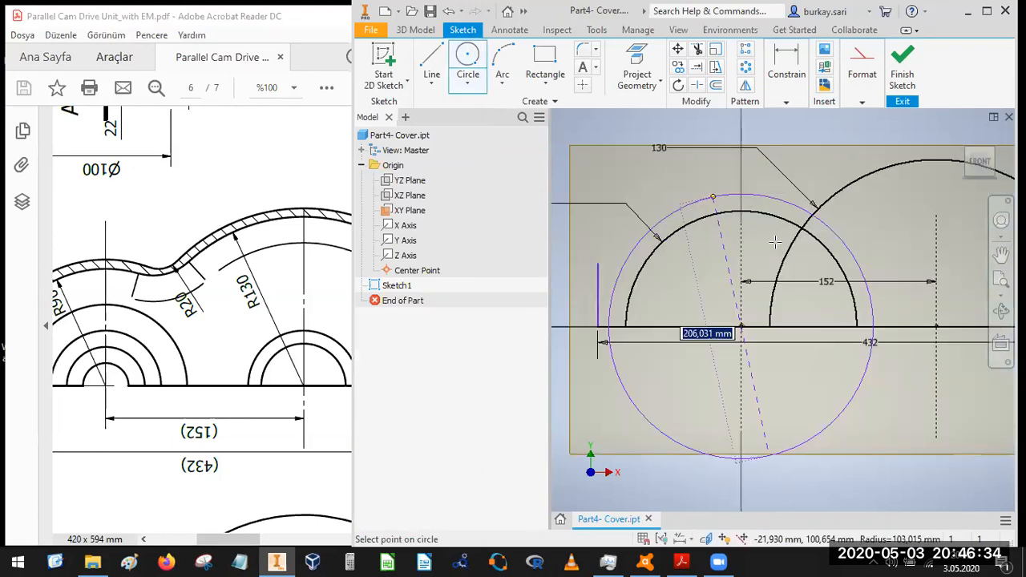
{"action": "key", "text": "Return"}
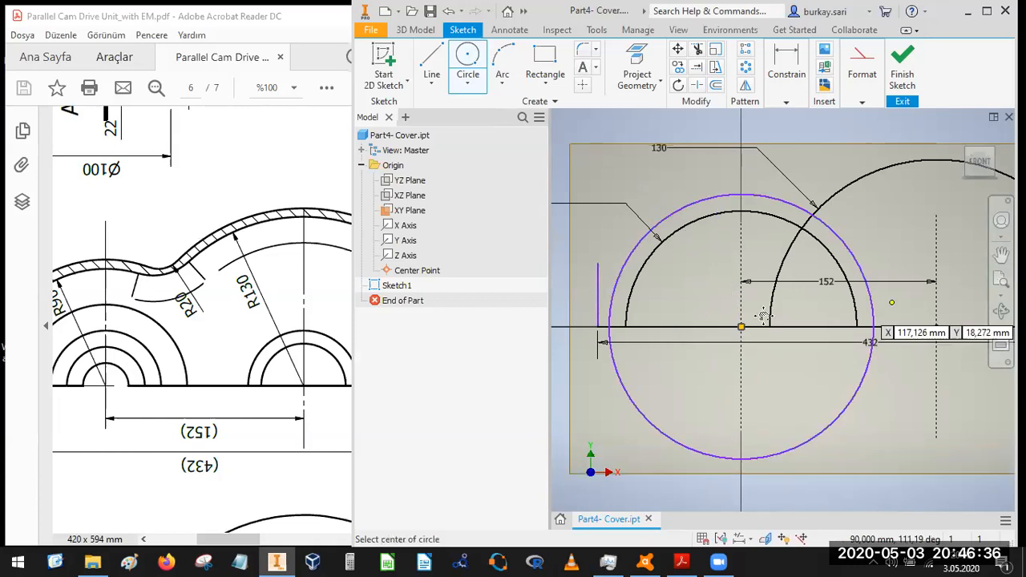
- Draw a circle about 283 mm in diameter concentric with the right 130 mm radius arc
{"action": "left_click", "coordinate": [935, 327]}
{"action": "scroll", "coordinate": [825, 255], "scroll_direction": "down", "scroll_amount": 2}
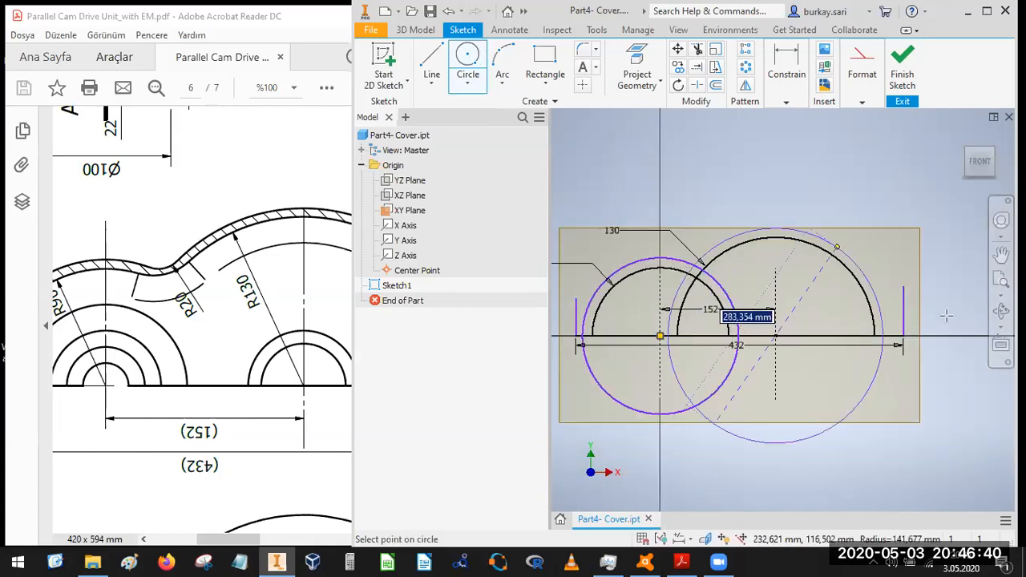
{"action": "key", "text": "Return"}
- Draw a horizontal line about 575 mm long across both circles, about 25 mm above the baseline, extending past both outer vertical lines
{"action": "key", "text": "l"}
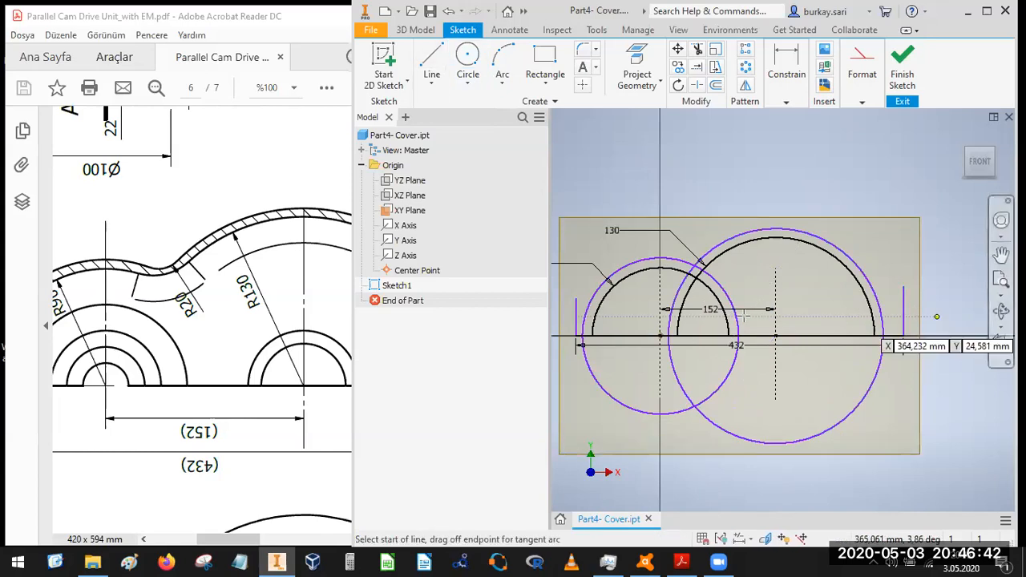
{"action": "left_click", "coordinate": [643, 313]}
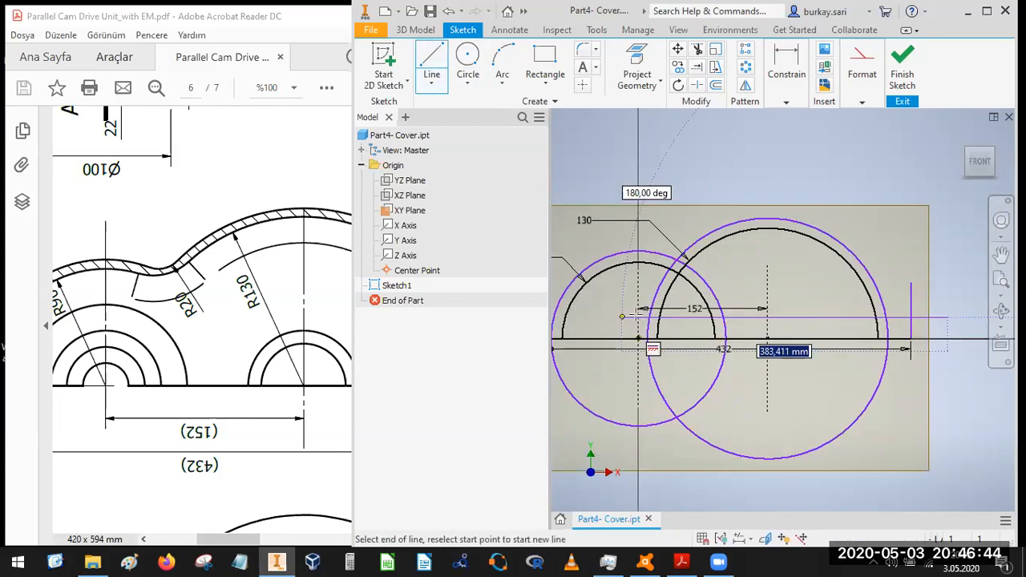
{"action": "scroll", "coordinate": [633, 315], "scroll_direction": "down", "scroll_amount": 4}
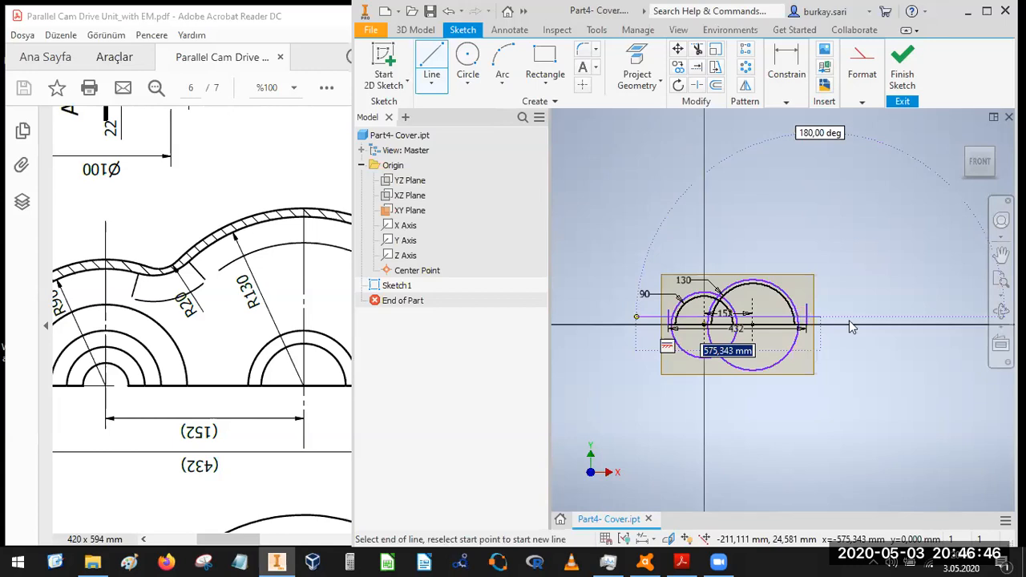
{"action": "scroll", "coordinate": [849, 321], "scroll_direction": "up", "scroll_amount": 3}
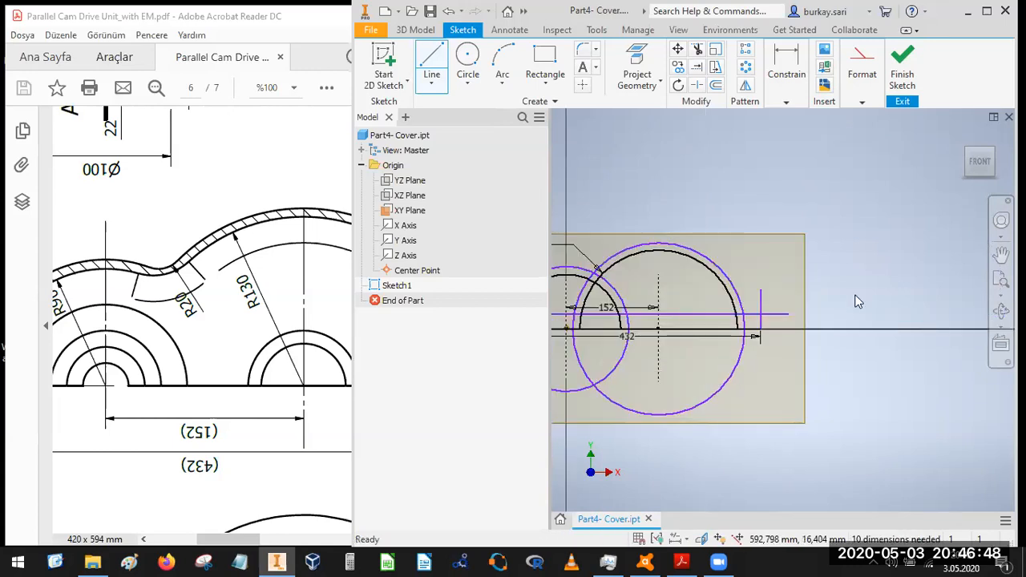
- Trim the horizontal line's overhangs outside the two outer vertical lines, and trim the vertical lines above it
{"action": "middle_click_drag", "start_coordinate": [780, 349], "coordinate": [847, 311]}
{"action": "scroll", "coordinate": [847, 311], "scroll_direction": "up", "scroll_amount": 3}
{"action": "scroll", "coordinate": [848, 312], "scroll_direction": "down", "scroll_amount": 3}
{"action": "left_click", "coordinate": [699, 53]}
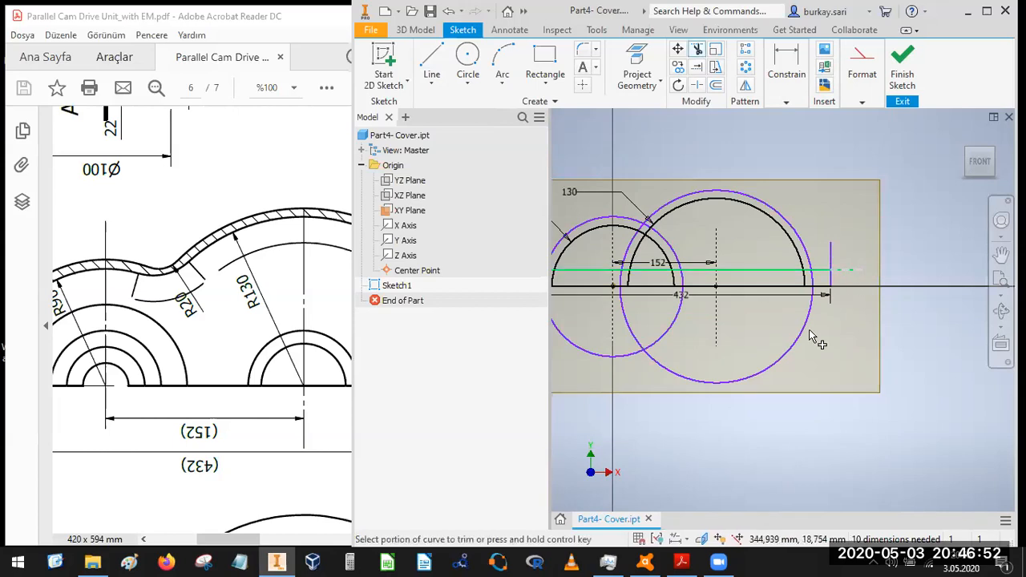
{"action": "scroll", "coordinate": [801, 356], "scroll_direction": "down", "scroll_amount": 3}
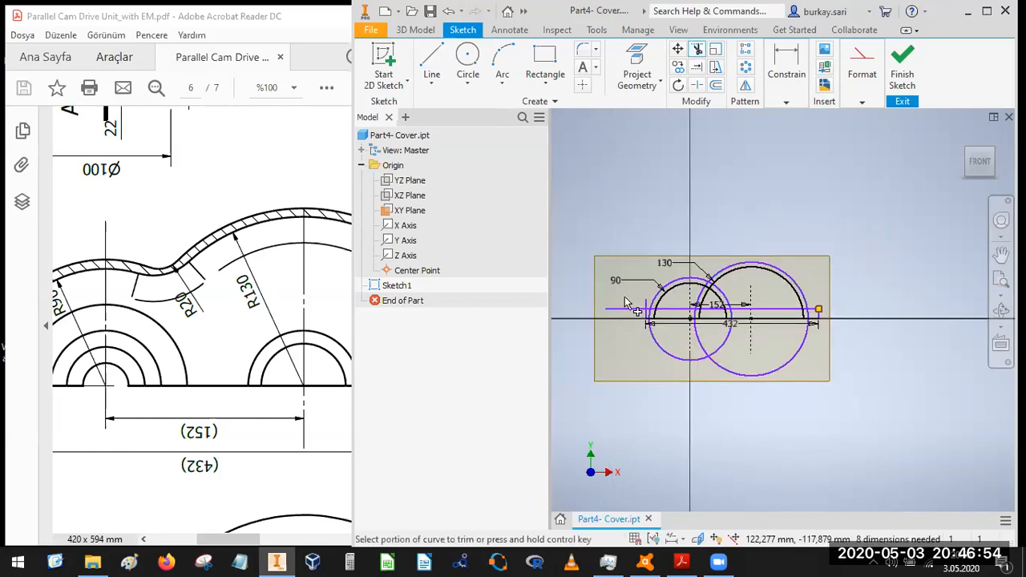
{"action": "scroll", "coordinate": [614, 313], "scroll_direction": "up", "scroll_amount": 5}
{"action": "left_click", "coordinate": [625, 297]}
{"action": "left_click", "coordinate": [731, 276]}
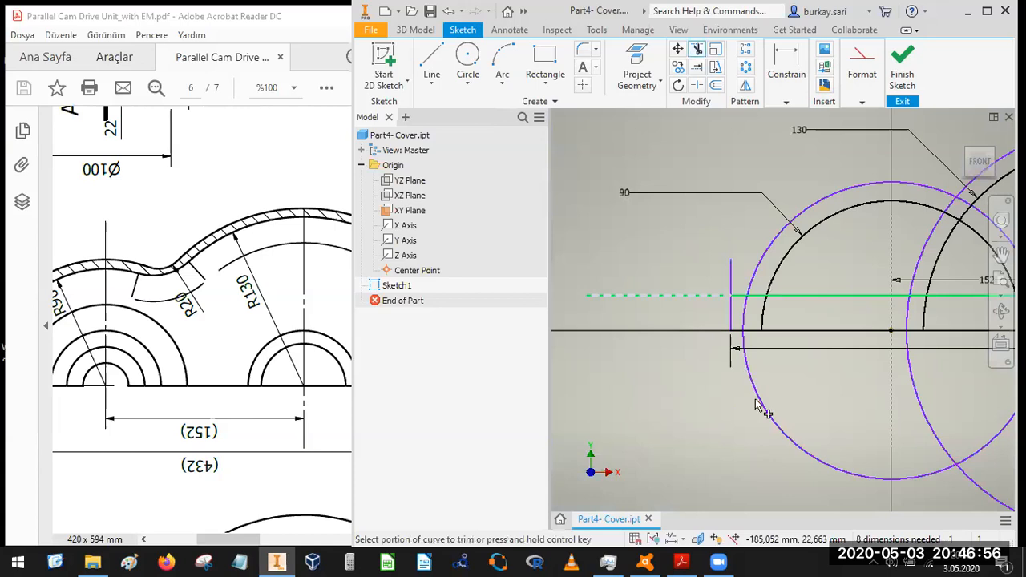
- Trim the left outer circle to the upper arc between the horizontal line and the right 130 mm radius arc
{"action": "left_click", "coordinate": [736, 337]}
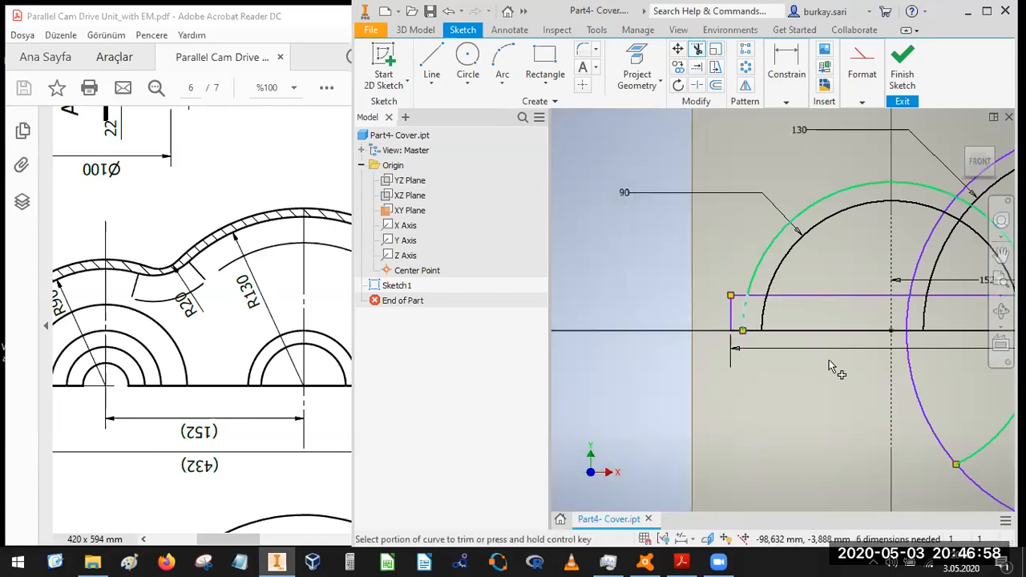
{"action": "left_click", "coordinate": [743, 322]}
{"action": "scroll", "coordinate": [810, 354], "scroll_direction": "down", "scroll_amount": 5}
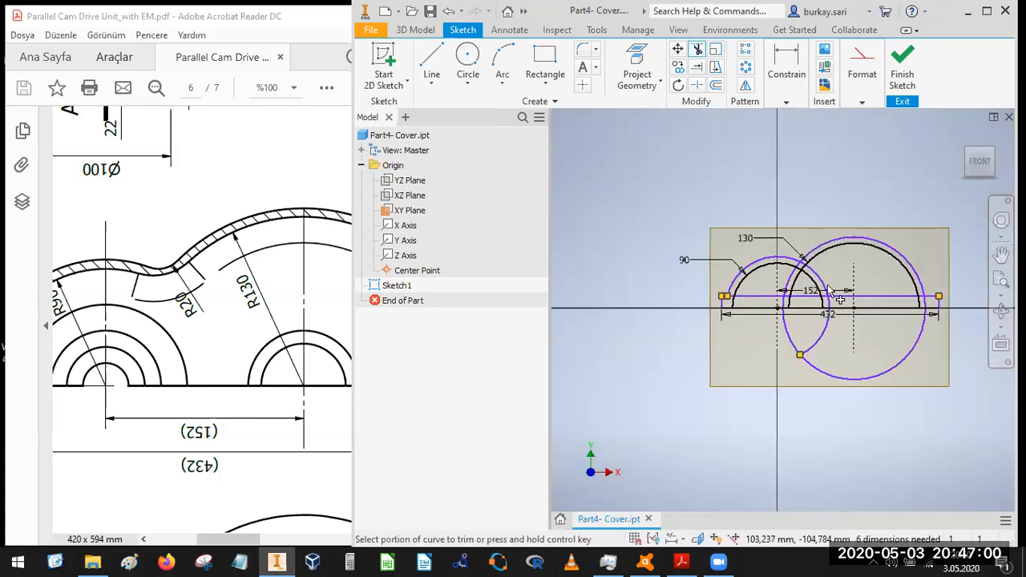
{"action": "scroll", "coordinate": [833, 293], "scroll_direction": "up", "scroll_amount": 3}
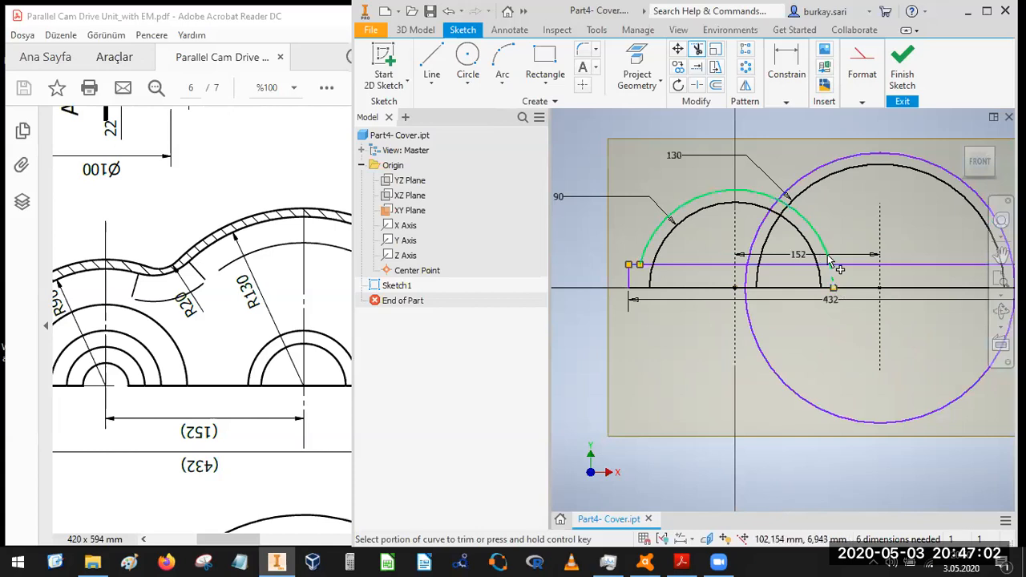
{"action": "left_click", "coordinate": [833, 264]}
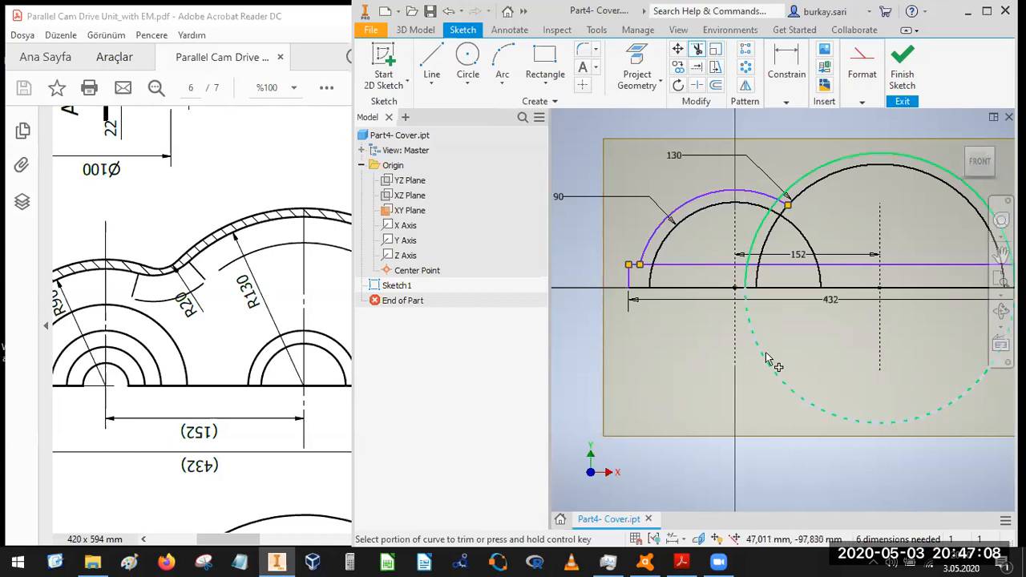
- Trim away the right outer circle's lower half, its portion inside the left arc, and its right end below the horizontal line
{"action": "left_click", "coordinate": [752, 324]}
{"action": "scroll", "coordinate": [751, 325], "scroll_direction": "down", "scroll_amount": 2}
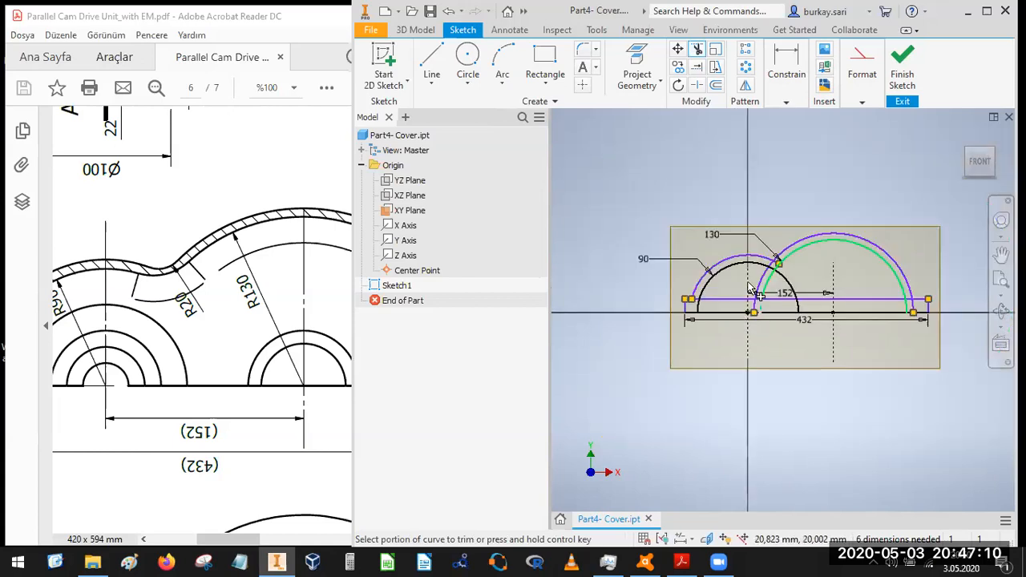
{"action": "scroll", "coordinate": [757, 295], "scroll_direction": "up", "scroll_amount": 4}
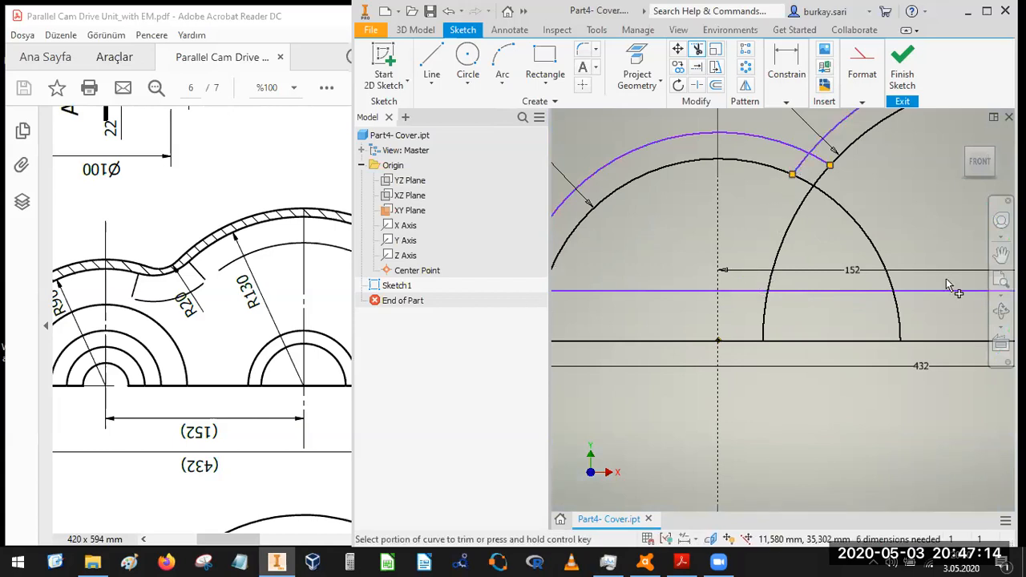
{"action": "scroll", "coordinate": [947, 280], "scroll_direction": "down", "scroll_amount": 4}
{"action": "scroll", "coordinate": [941, 290], "scroll_direction": "up", "scroll_amount": 3}
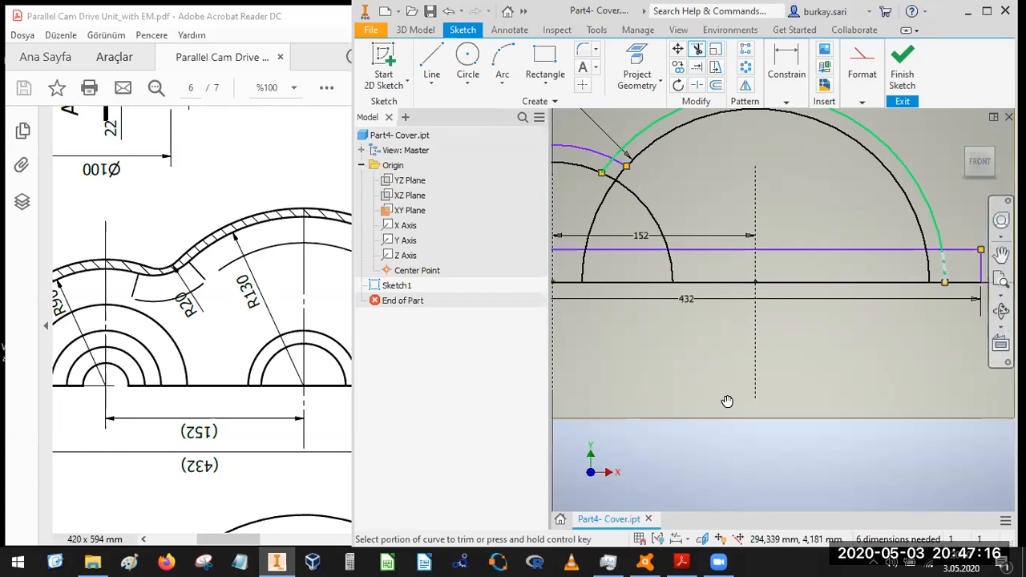
{"action": "left_click", "coordinate": [944, 269]}
- Dimension the right flange's width from the outer arc's end to the right vertical line as 25 mm, following the PDF section view
{"action": "left_click_drag", "start_coordinate": [340, 337], "coordinate": [202, 338]}
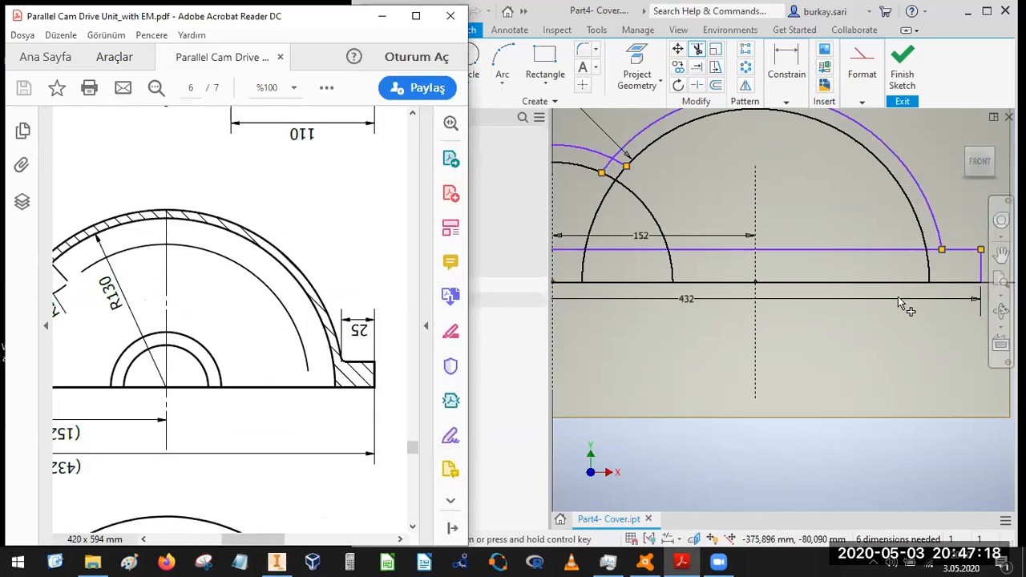
{"action": "middle_click_drag", "start_coordinate": [899, 286], "coordinate": [822, 312]}
{"action": "left_click_drag", "start_coordinate": [262, 345], "coordinate": [202, 341]}
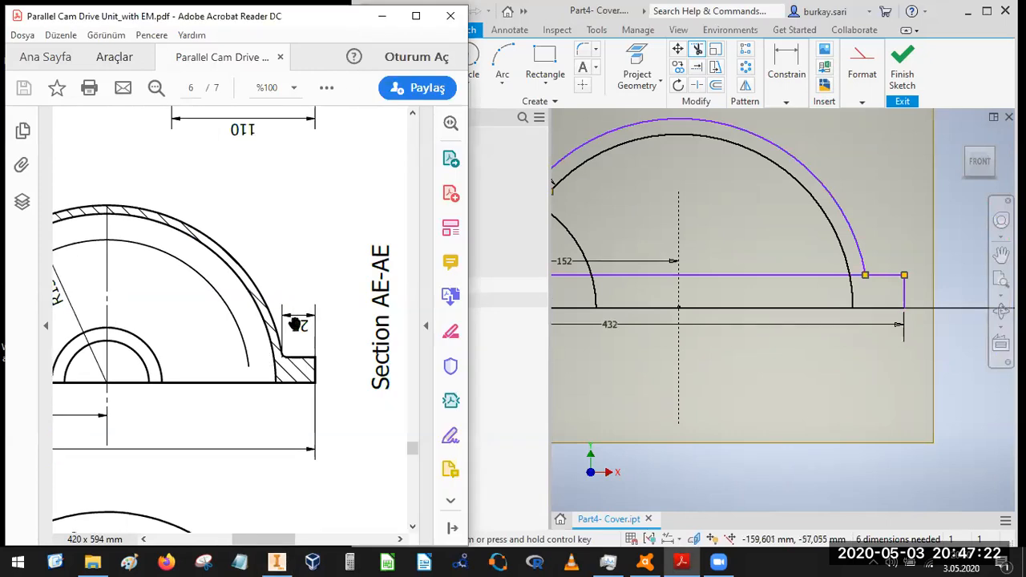
{"action": "left_click", "coordinate": [786, 102]}
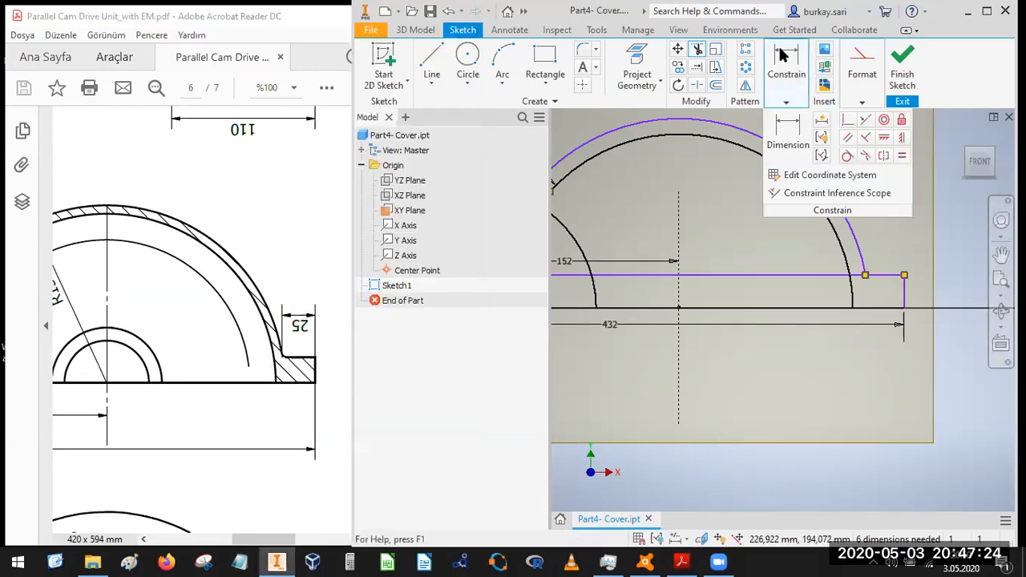
{"action": "key", "text": "x"}
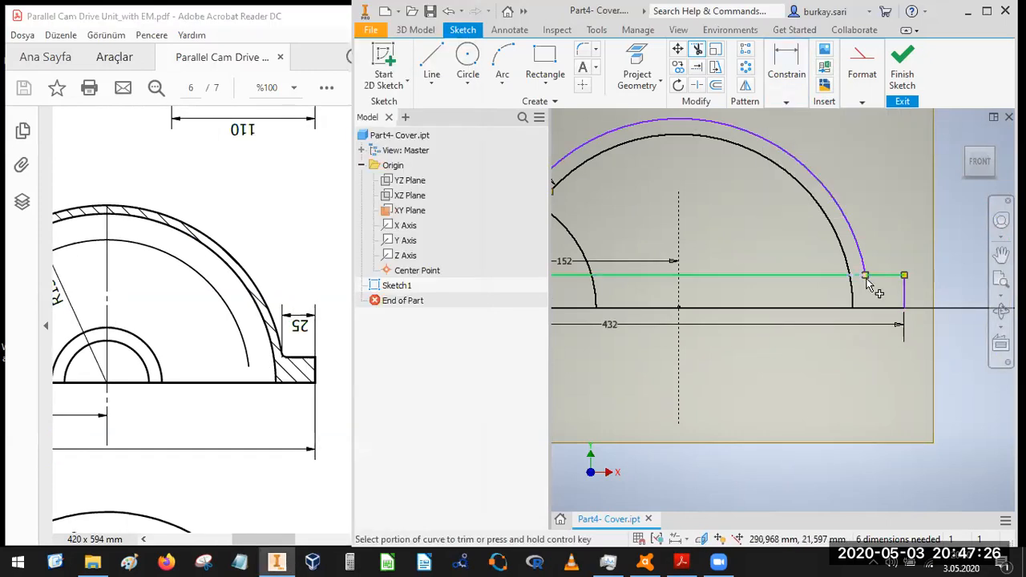
{"action": "scroll", "coordinate": [871, 279], "scroll_direction": "up", "scroll_amount": 5}
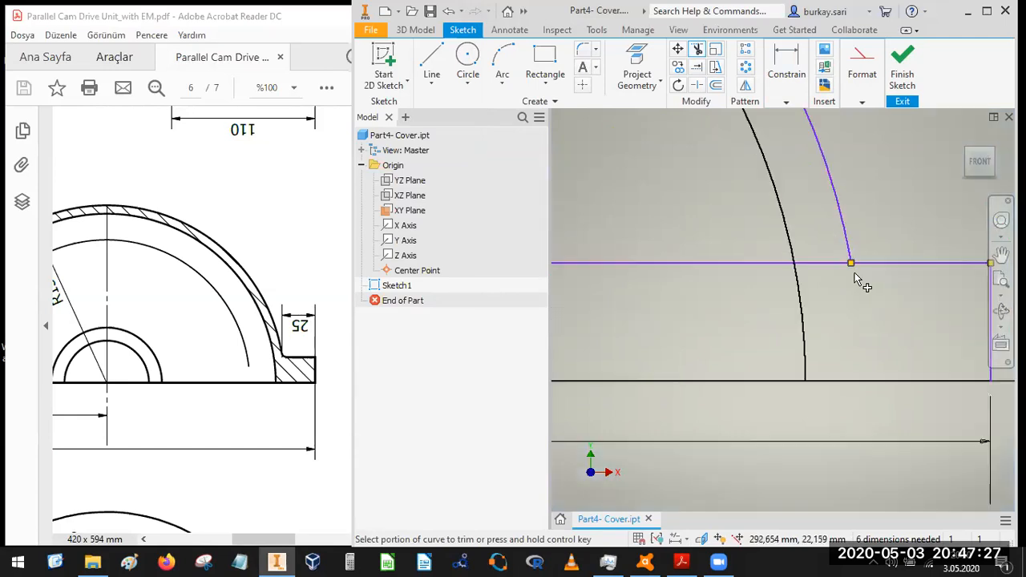
{"action": "left_click", "coordinate": [786, 102]}
{"action": "key", "text": "d"}
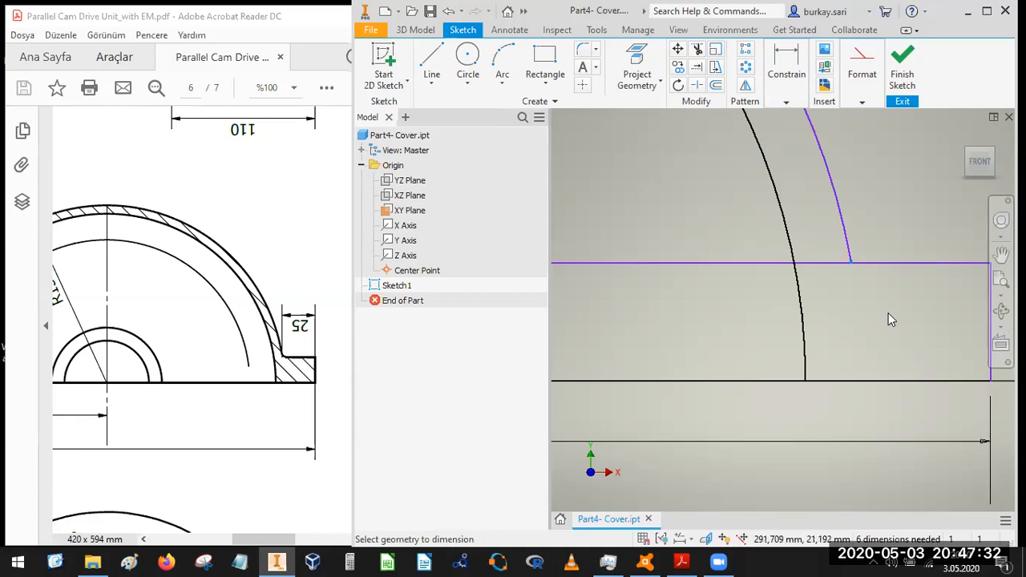
{"action": "scroll", "coordinate": [888, 312], "scroll_direction": "up", "scroll_amount": 3}
{"action": "scroll", "coordinate": [935, 315], "scroll_direction": "down", "scroll_amount": 3}
{"action": "left_click", "coordinate": [936, 316]}
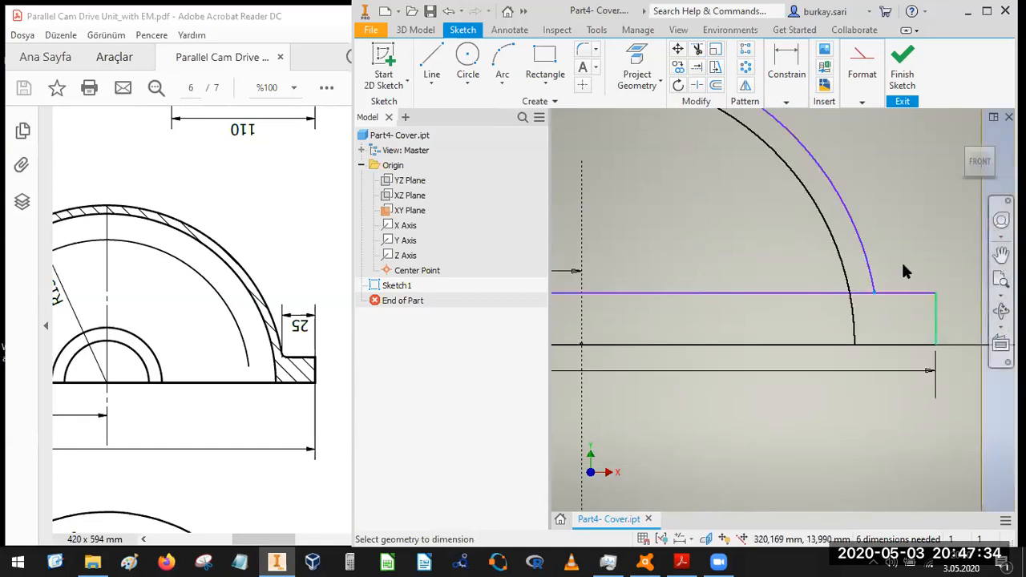
{"action": "left_click", "coordinate": [903, 258]}
{"action": "type", "text": "25"}
{"action": "key", "text": "Return"}
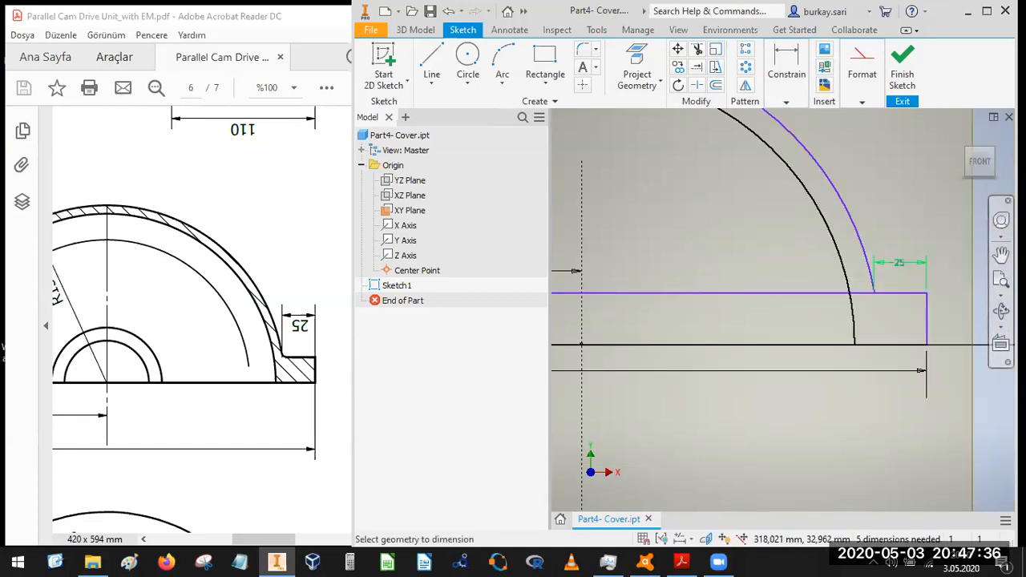
- Dimension the left flange's width from the left vertical line to the outer arc's end as 25 mm, following the PDF section view
{"action": "scroll", "coordinate": [922, 290], "scroll_direction": "down", "scroll_amount": 4}
{"action": "scroll", "coordinate": [728, 301], "scroll_direction": "up", "scroll_amount": 2}
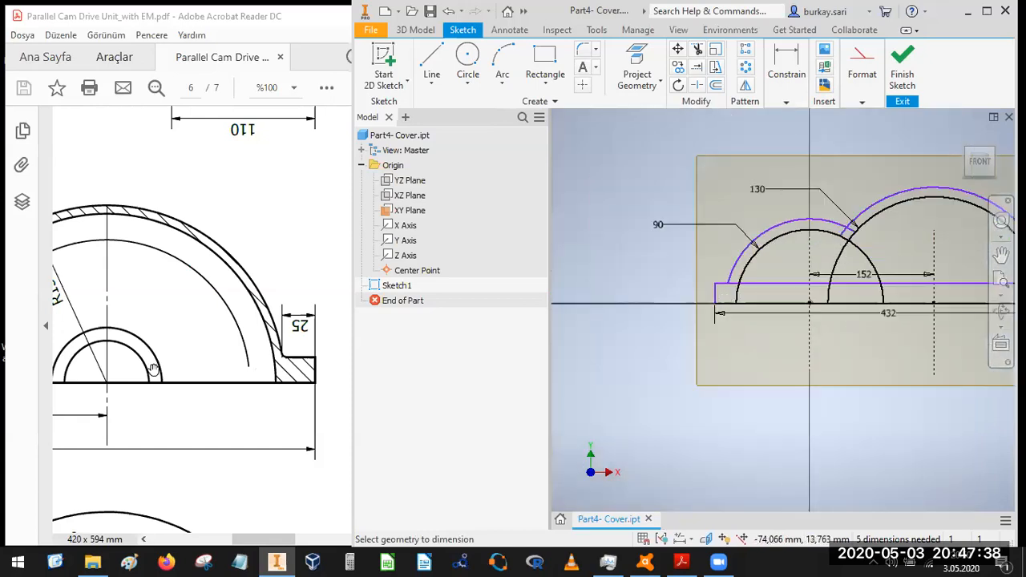
{"action": "left_click_drag", "start_coordinate": [129, 382], "coordinate": [343, 348]}
{"action": "left_click_drag", "start_coordinate": [148, 365], "coordinate": [321, 362]}
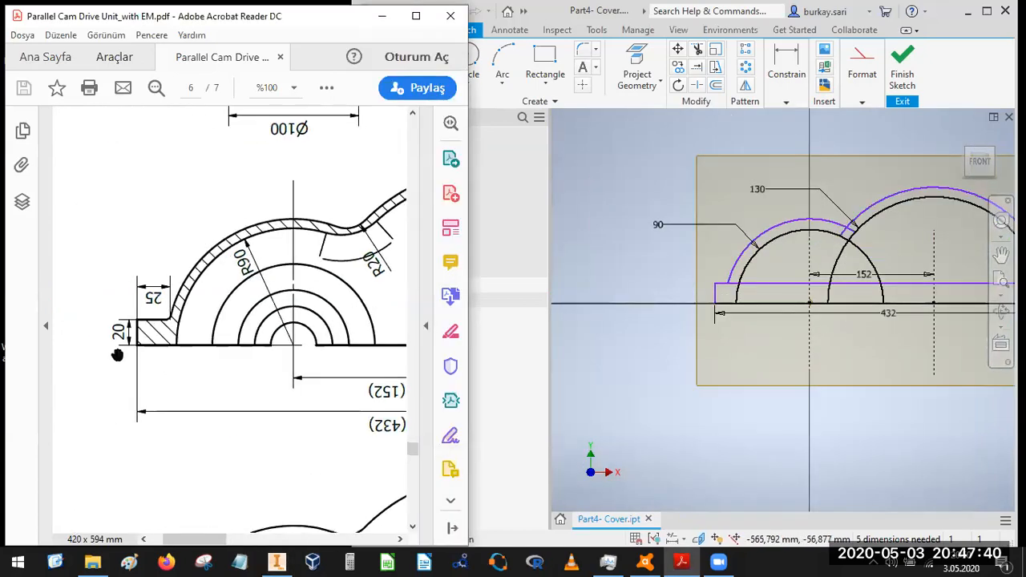
{"action": "left_click", "coordinate": [781, 70]}
{"action": "left_click", "coordinate": [786, 130]}
{"action": "scroll", "coordinate": [727, 293], "scroll_direction": "up", "scroll_amount": 4}
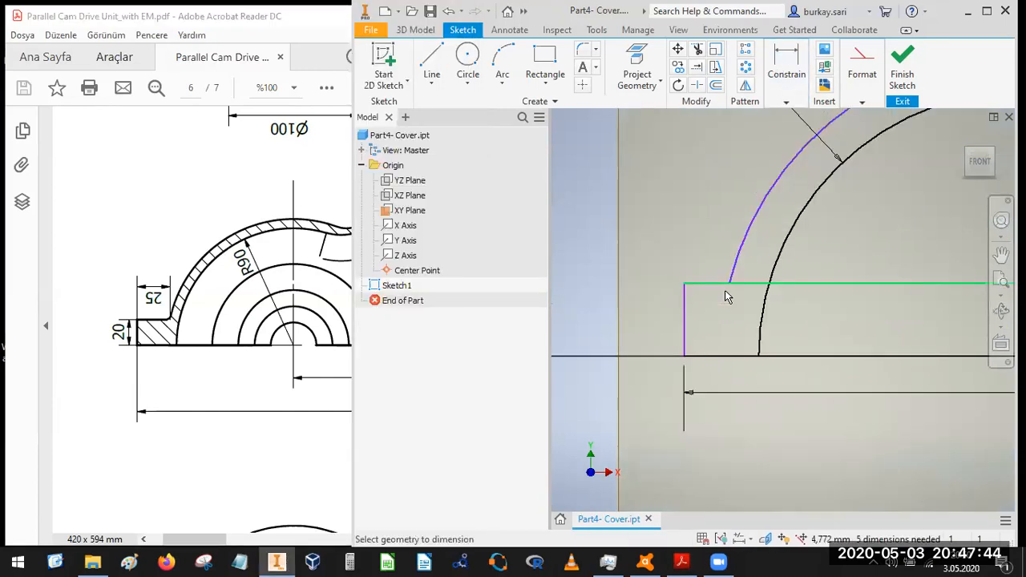
{"action": "left_click", "coordinate": [727, 289]}
{"action": "left_click", "coordinate": [686, 335]}
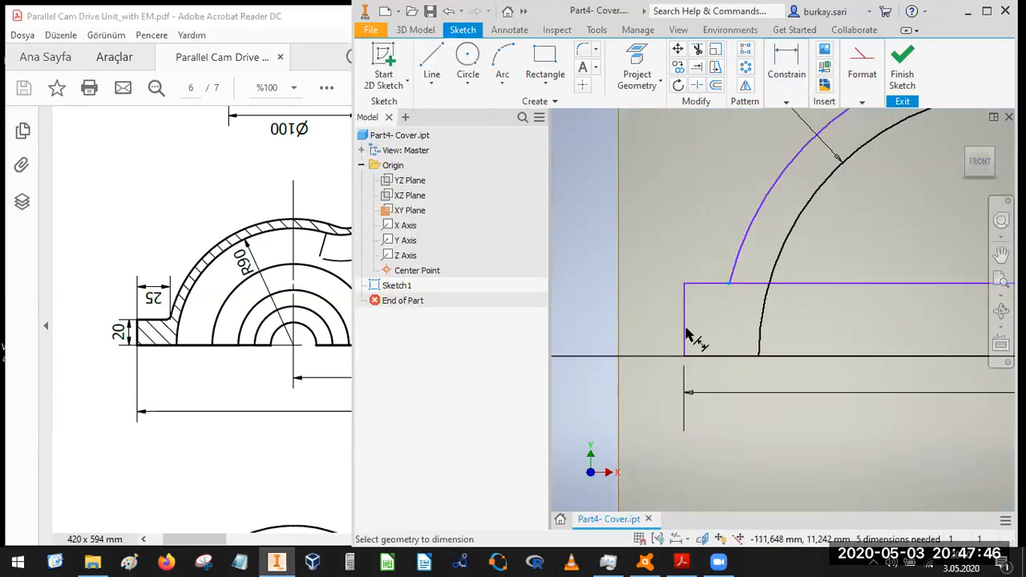
{"action": "left_click", "coordinate": [705, 258]}
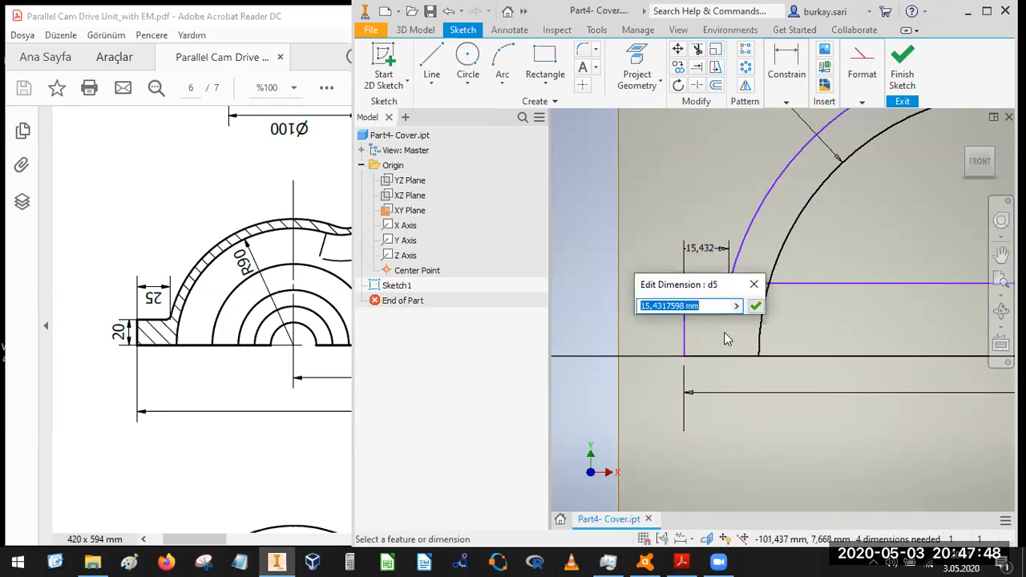
{"action": "type", "text": "25"}
{"action": "key", "text": "Return"}
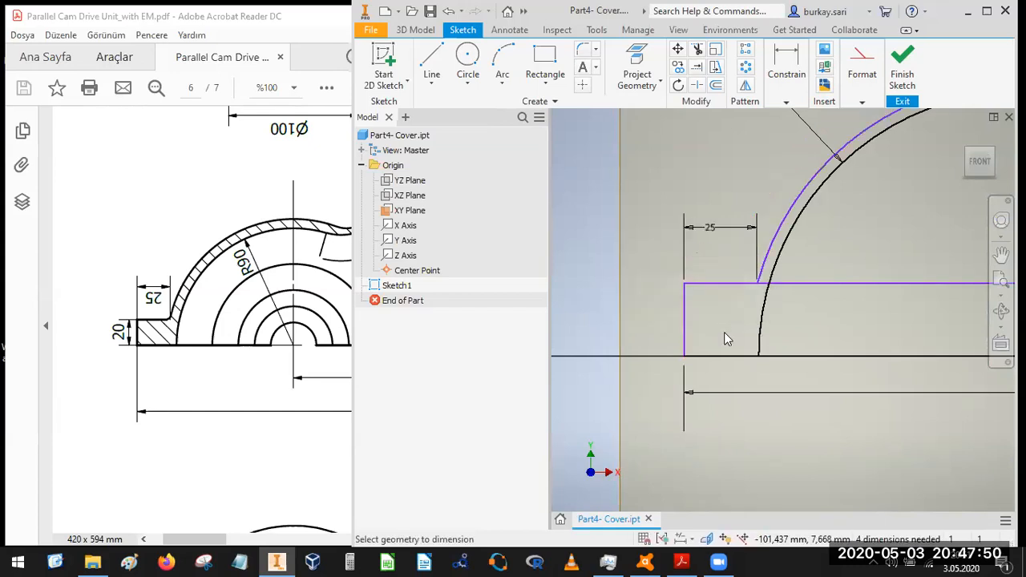
- Dimension the height of the left flange's outer vertical line as 20 mm, following the PDF section view
{"action": "left_click", "coordinate": [787, 102]}
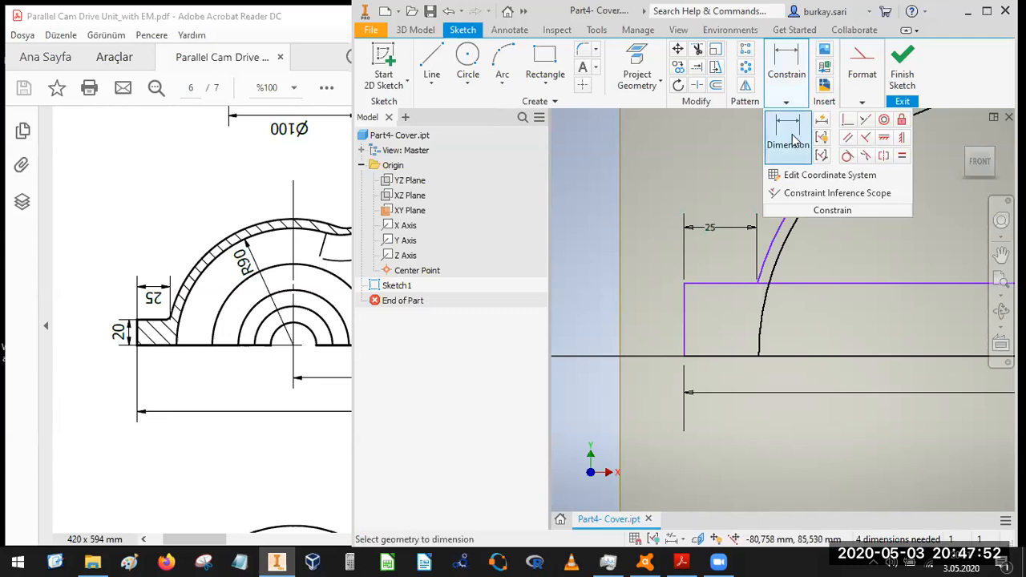
{"action": "left_click", "coordinate": [685, 333]}
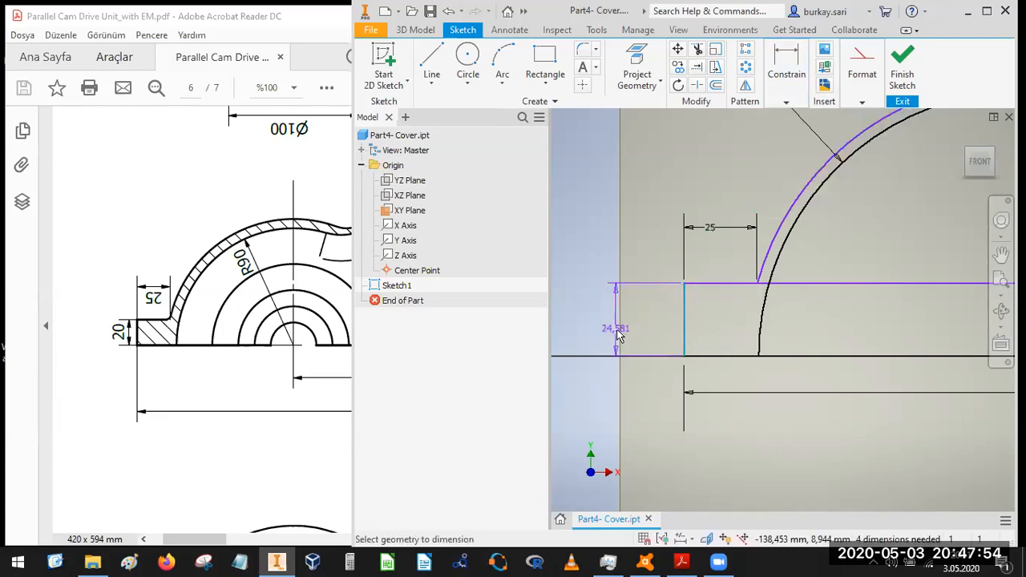
{"action": "left_click", "coordinate": [624, 451]}
{"action": "type", "text": "20"}
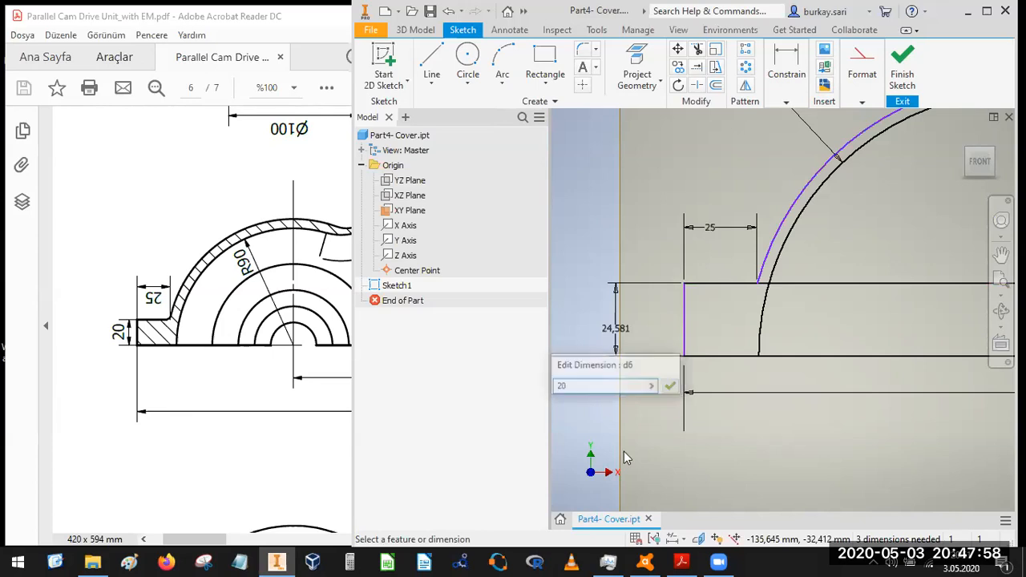
{"action": "key", "text": "Return"}
- Examine sheet 6 of the PDF around Section AE-AE for the cover profile's dimensions, and view the whole sketch for comparison
{"action": "left_click", "coordinate": [250, 345]}
{"action": "scroll", "coordinate": [255, 346], "scroll_direction": "down", "scroll_amount": 2, "text": "ctrl"}
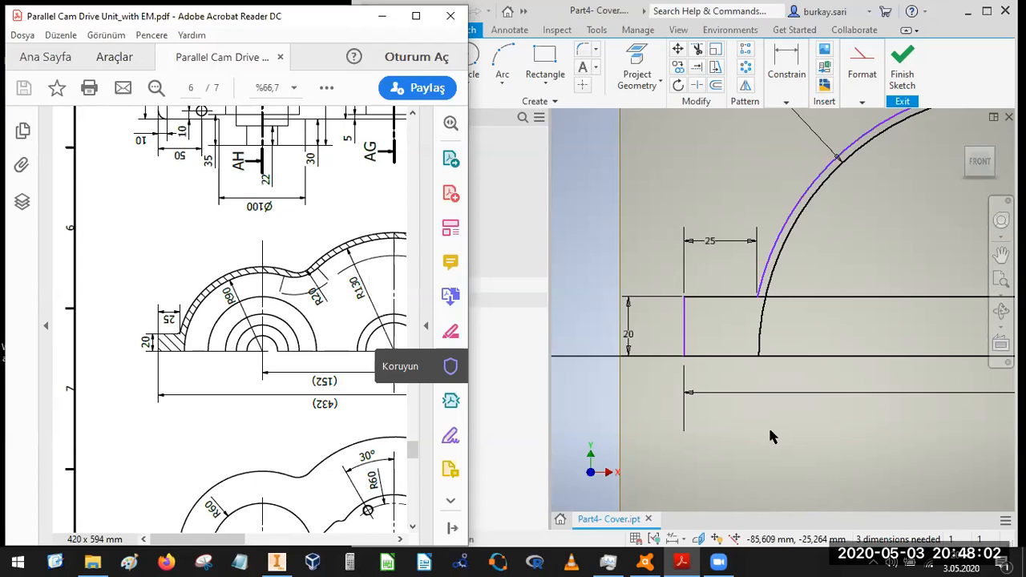
{"action": "scroll", "coordinate": [678, 381], "scroll_direction": "down", "scroll_amount": 6}
{"action": "middle_click_drag", "start_coordinate": [750, 372], "coordinate": [707, 351]}
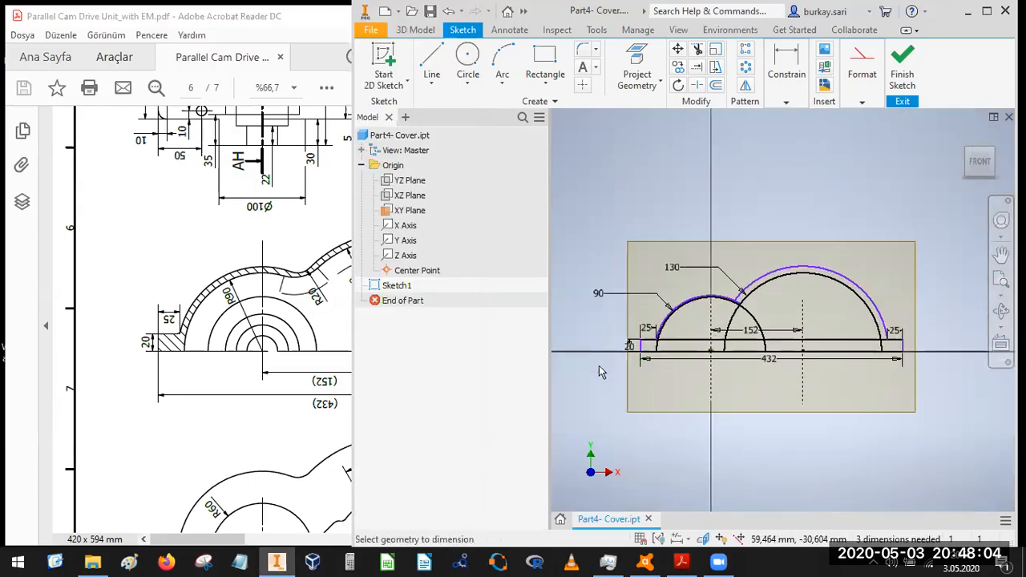
{"action": "mouse_move", "coordinate": [285, 465]}
{"action": "left_mouse_down"}
{"action": "mouse_move", "coordinate": [150, 368]}
{"action": "mouse_move", "coordinate": [199, 466]}
{"action": "left_mouse_up"}
{"action": "left_click_drag", "start_coordinate": [215, 375], "coordinate": [177, 544]}
{"action": "left_click_drag", "start_coordinate": [250, 200], "coordinate": [286, 446]}
{"action": "mouse_move", "coordinate": [280, 177]}
{"action": "left_mouse_down"}
{"action": "mouse_move", "coordinate": [287, 364]}
{"action": "mouse_move", "coordinate": [117, 417]}
{"action": "left_mouse_up"}
{"action": "left_click_drag", "start_coordinate": [145, 283], "coordinate": [239, 347]}
{"action": "left_click_drag", "start_coordinate": [228, 424], "coordinate": [228, 156]}
{"action": "left_click_drag", "start_coordinate": [209, 481], "coordinate": [263, 249]}
{"action": "left_click_drag", "start_coordinate": [239, 424], "coordinate": [260, 283]}
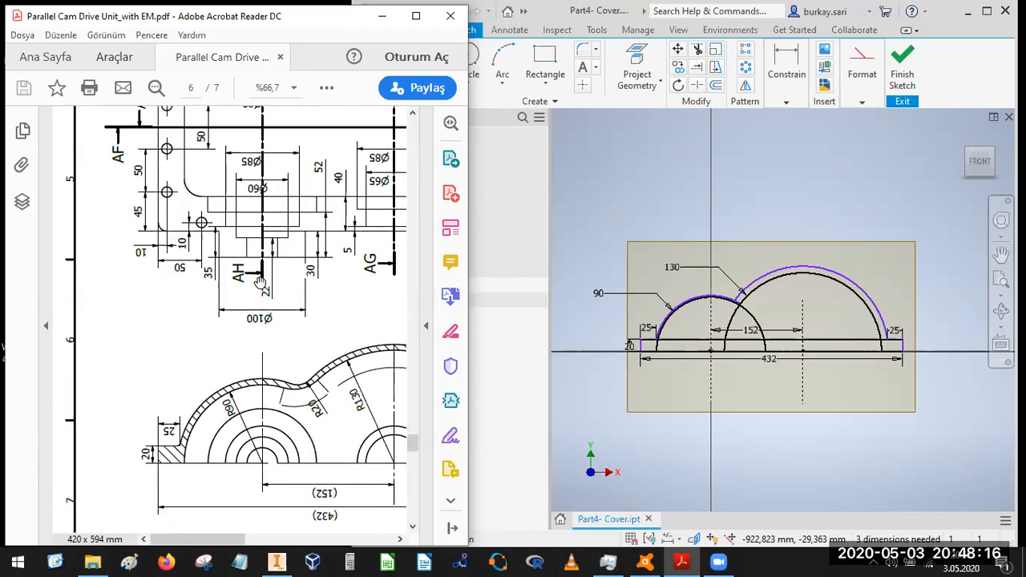
- Draw a circle of about 25 mm radius just above the junction of the left and right outer arcs
{"action": "scroll", "coordinate": [725, 295], "scroll_direction": "up", "scroll_amount": 5}
{"action": "left_click", "coordinate": [715, 288]}
{"action": "middle_click_drag", "start_coordinate": [731, 282], "coordinate": [766, 275]}
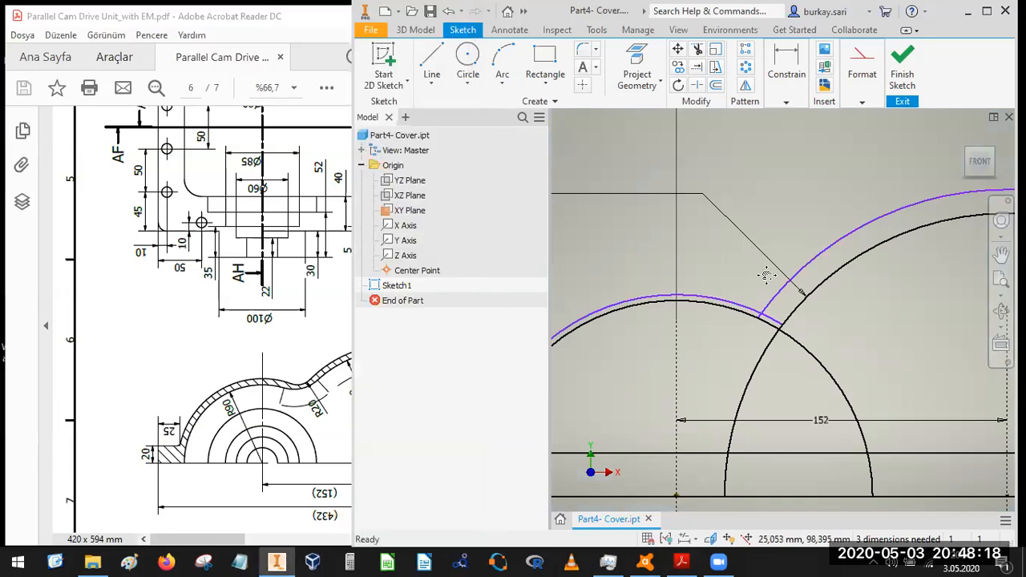
{"action": "scroll", "coordinate": [766, 275], "scroll_direction": "down", "scroll_amount": 3}
{"action": "left_click_drag", "start_coordinate": [766, 290], "coordinate": [796, 291]}
{"action": "scroll", "coordinate": [784, 306], "scroll_direction": "up", "scroll_amount": 4}
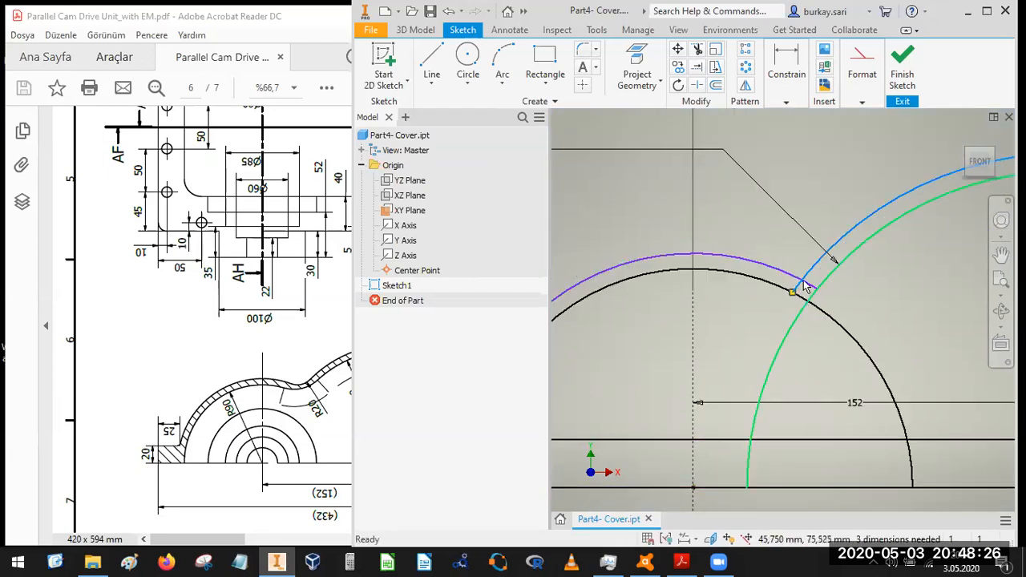
{"action": "left_click", "coordinate": [468, 56]}
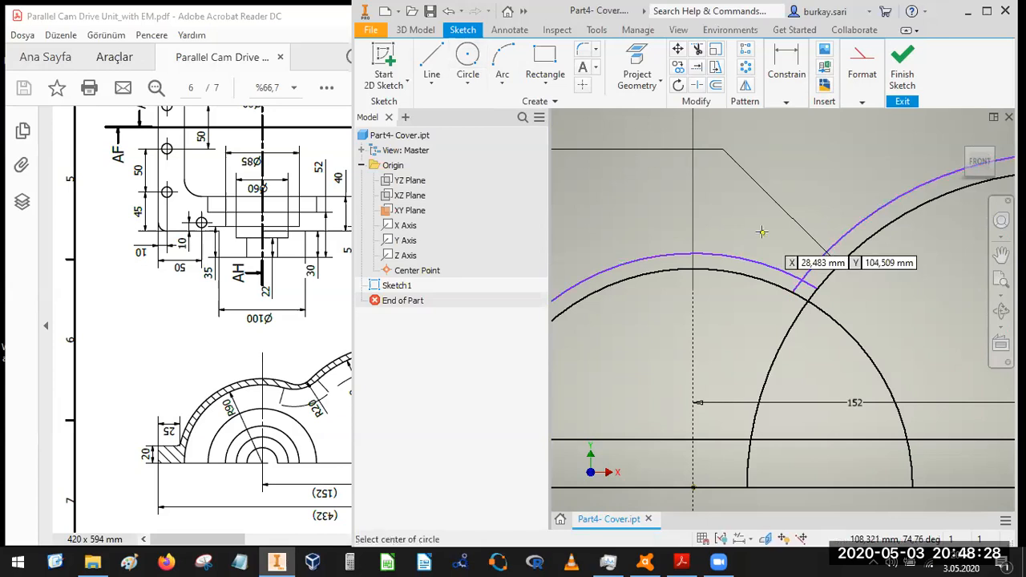
{"action": "left_click", "coordinate": [761, 194]}
{"action": "left_click", "coordinate": [780, 250]}
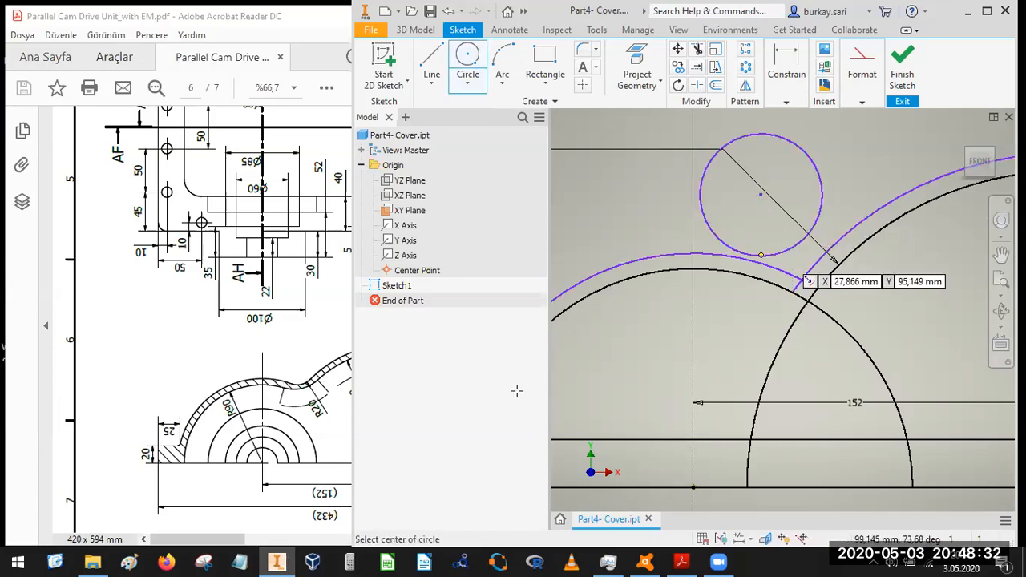
{"action": "key", "text": "Escape"}
- Dimension the circle above the arc junction as a radius of 20 mm instead of a diameter
{"action": "left_click", "coordinate": [786, 101]}
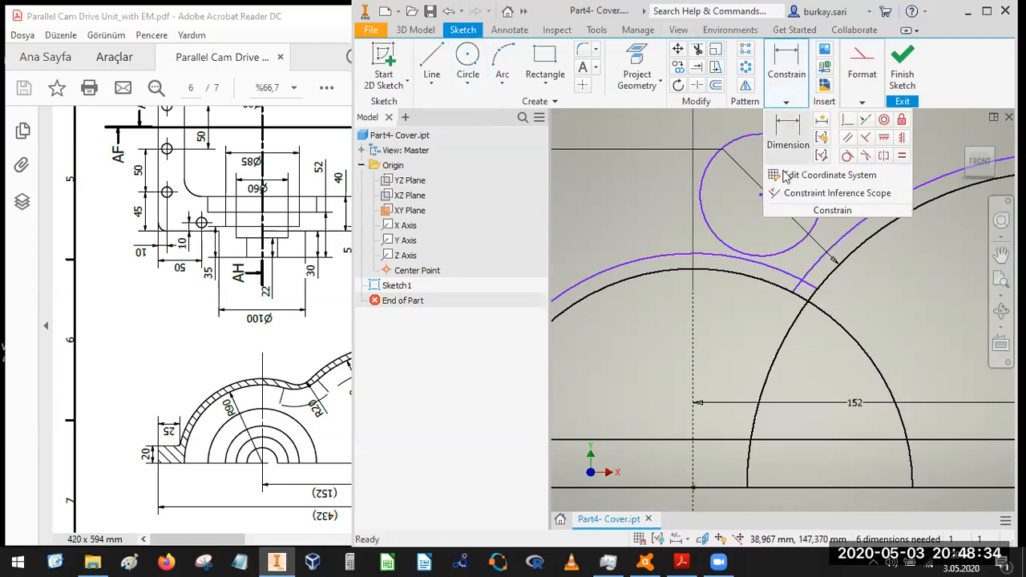
{"action": "key", "text": "d"}
{"action": "left_click", "coordinate": [785, 252]}
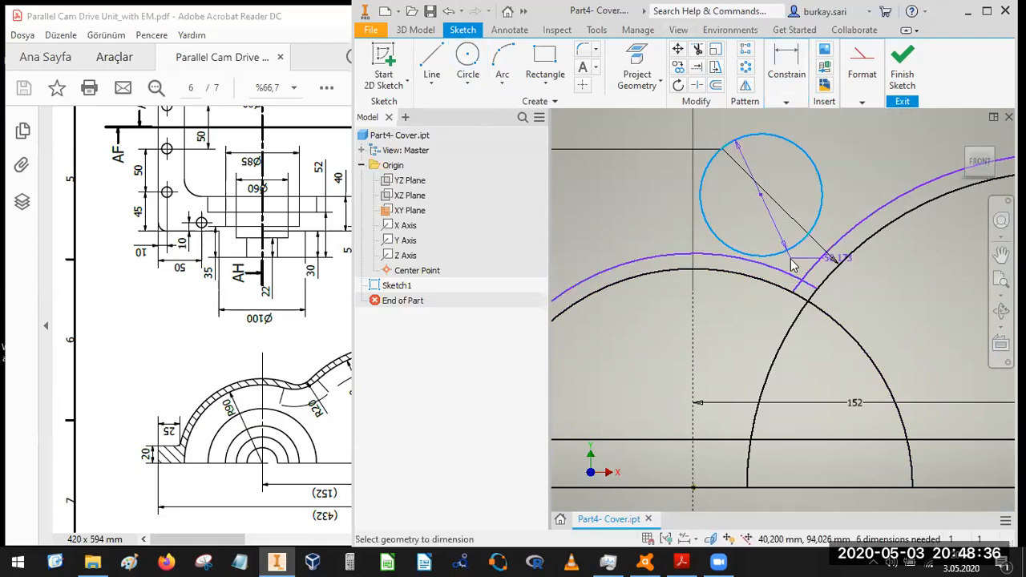
{"action": "right_click", "coordinate": [792, 265]}
{"action": "mouse_move", "coordinate": [833, 325]}
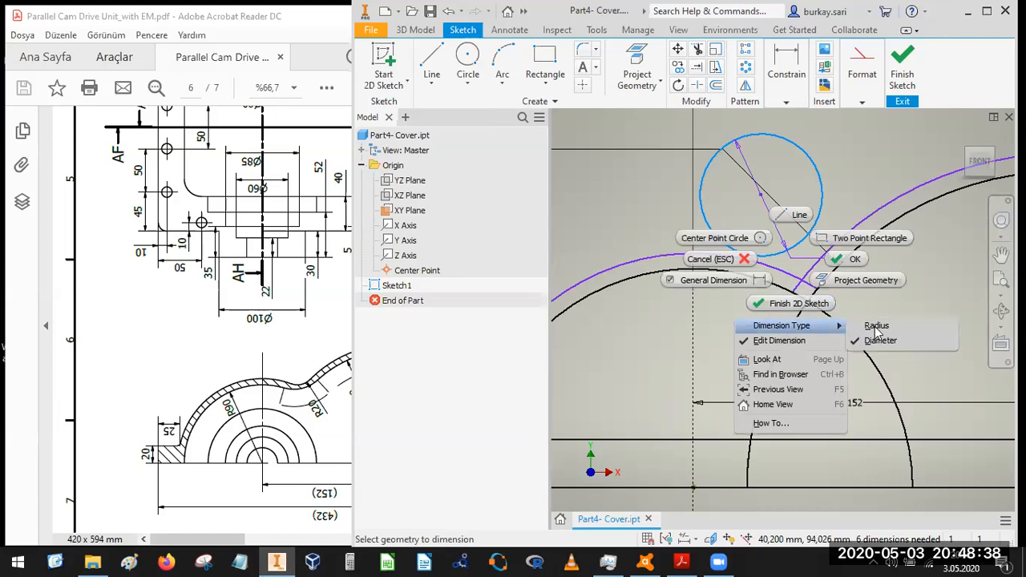
{"action": "left_click", "coordinate": [876, 325]}
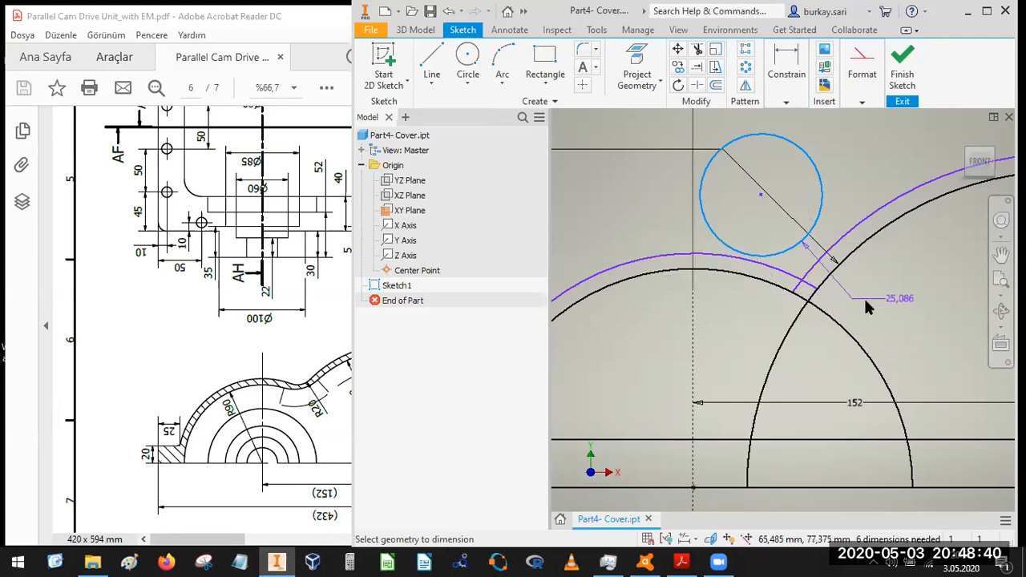
{"action": "left_click", "coordinate": [864, 296]}
{"action": "type", "text": "20"}
{"action": "key", "text": "Return"}
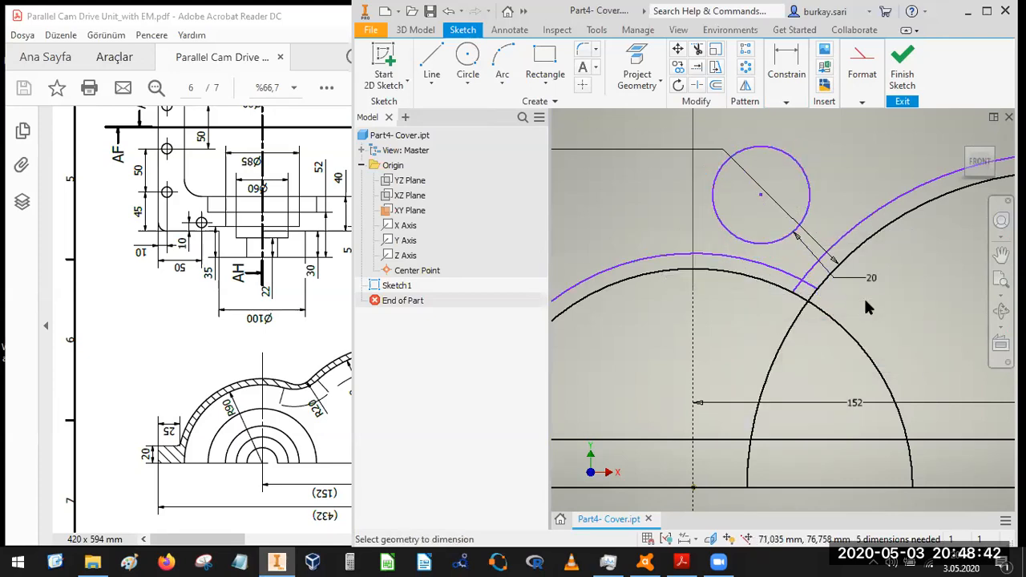
- Make the 20 mm radius circle tangent to both the right and the left outer arcs
{"action": "left_click", "coordinate": [787, 105]}
{"action": "left_click", "coordinate": [813, 174]}
{"action": "left_click", "coordinate": [762, 248]}
{"action": "left_click", "coordinate": [758, 257]}
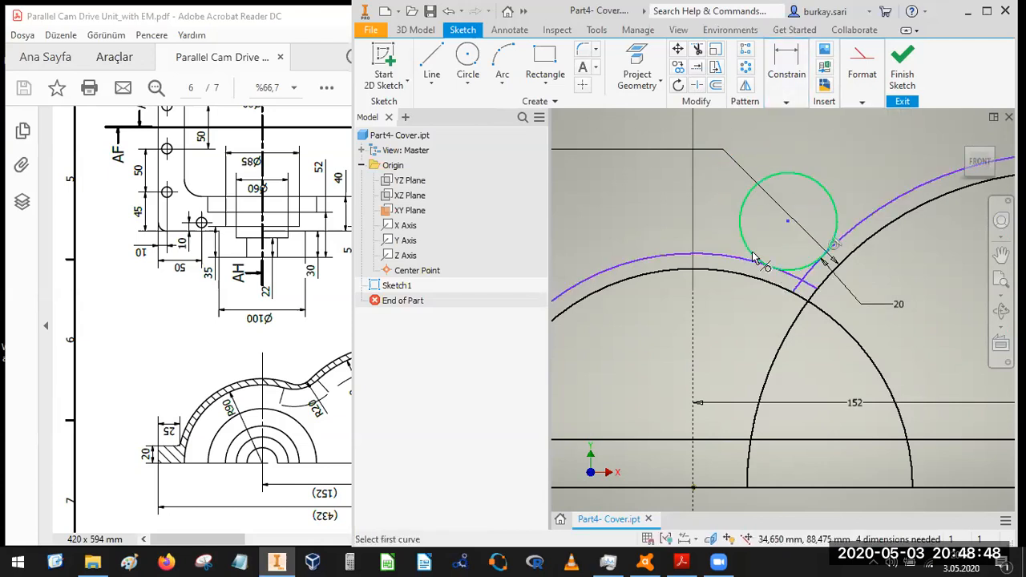
{"action": "left_click", "coordinate": [742, 263]}
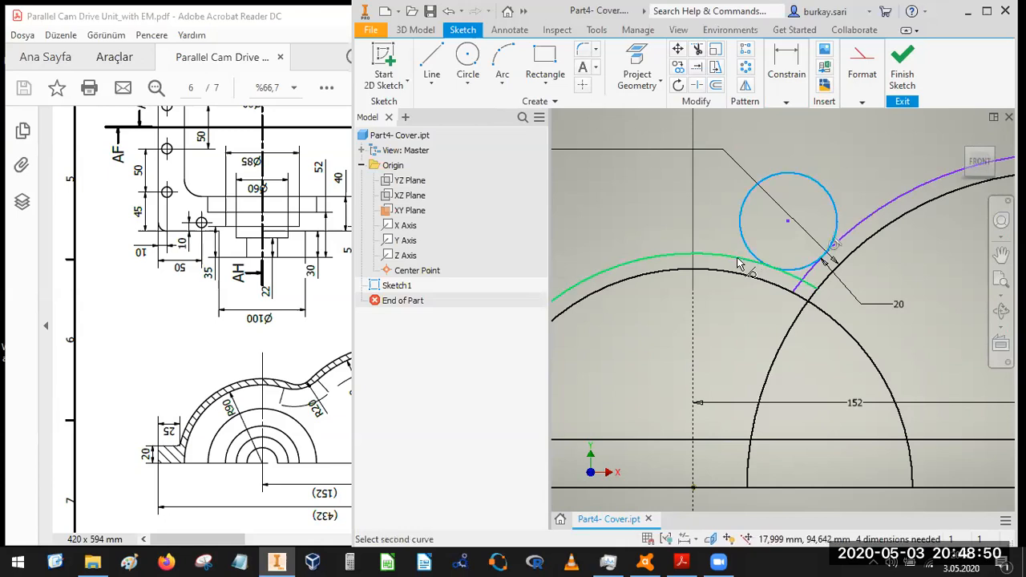
{"action": "left_click", "coordinate": [797, 239]}
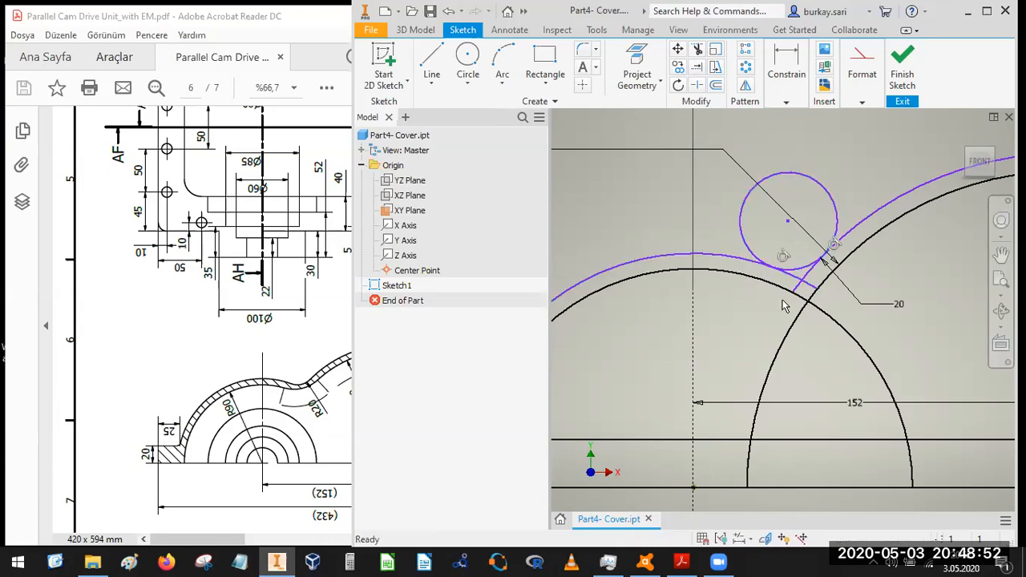
- Trim the overlapping outer arc ends below the circle and the circle's upper part, leaving a concave blend between the arcs
{"action": "key", "text": "x"}
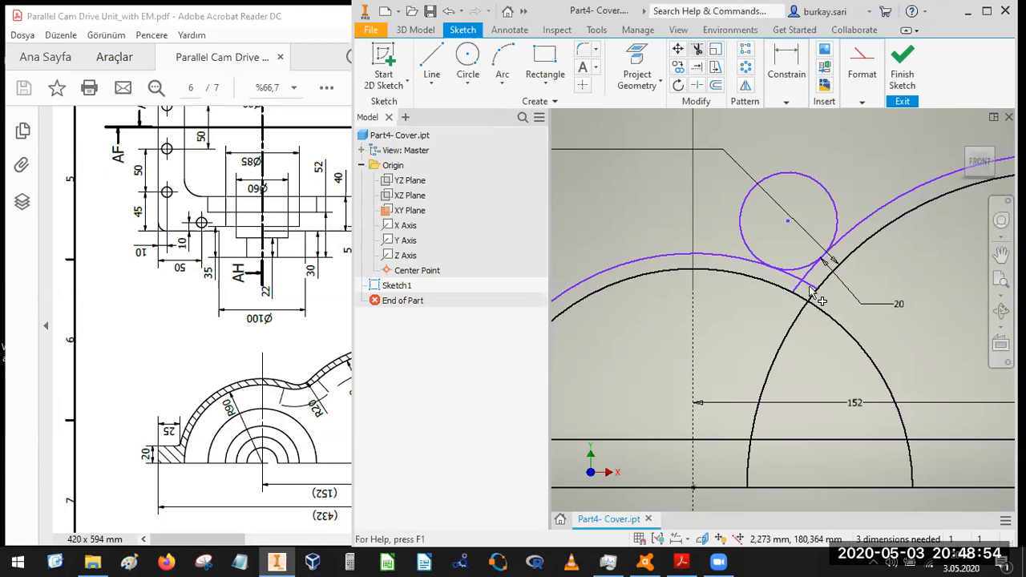
{"action": "left_click", "coordinate": [799, 289]}
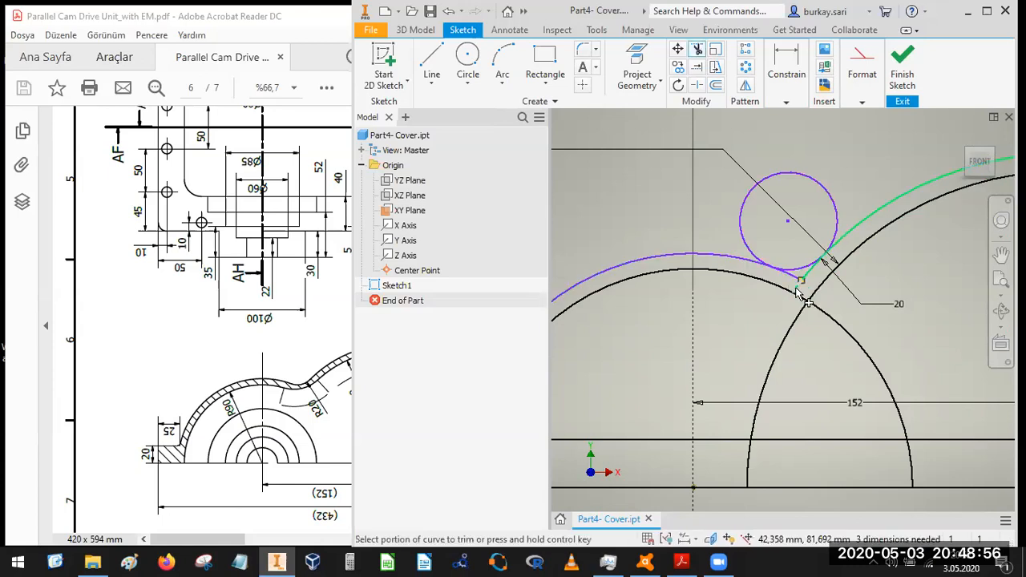
{"action": "left_click", "coordinate": [796, 287]}
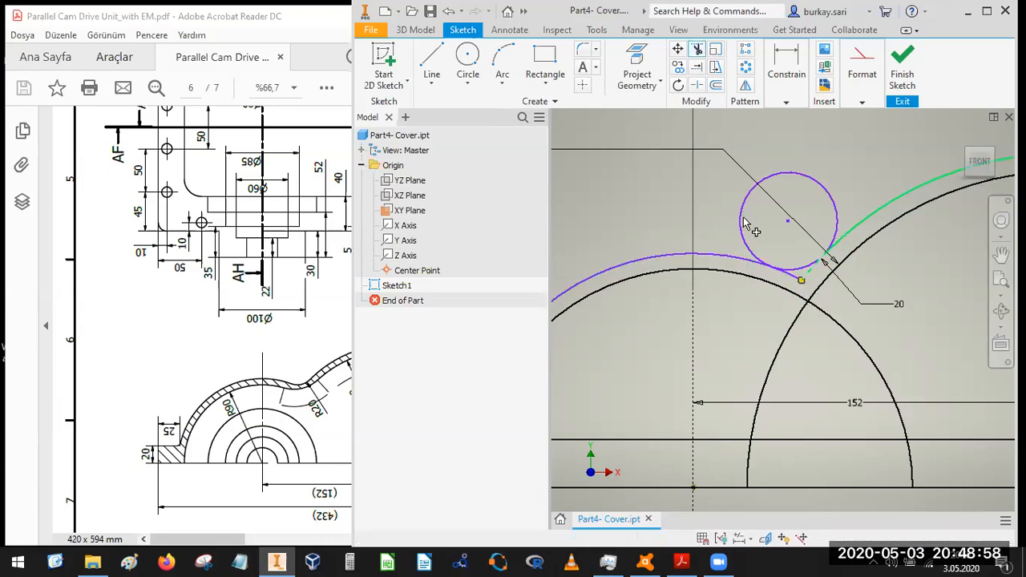
{"action": "left_click", "coordinate": [821, 233]}
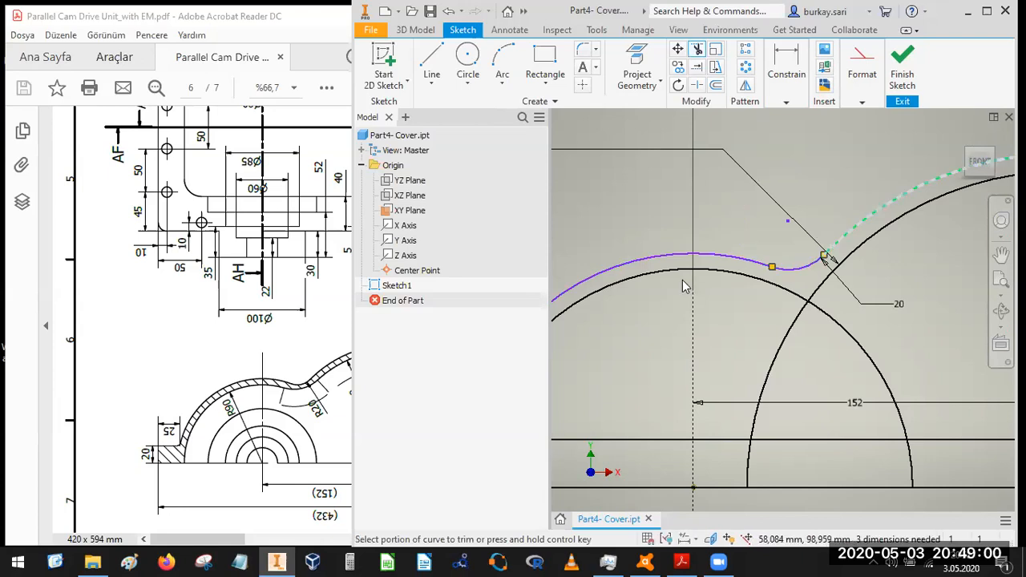
- Pull the left and right outer arcs outward to test their freedom, placing the right one outside the 130 mm arc
{"action": "scroll", "coordinate": [683, 286], "scroll_direction": "down", "scroll_amount": 4}
{"action": "scroll", "coordinate": [672, 294], "scroll_direction": "up", "scroll_amount": 3}
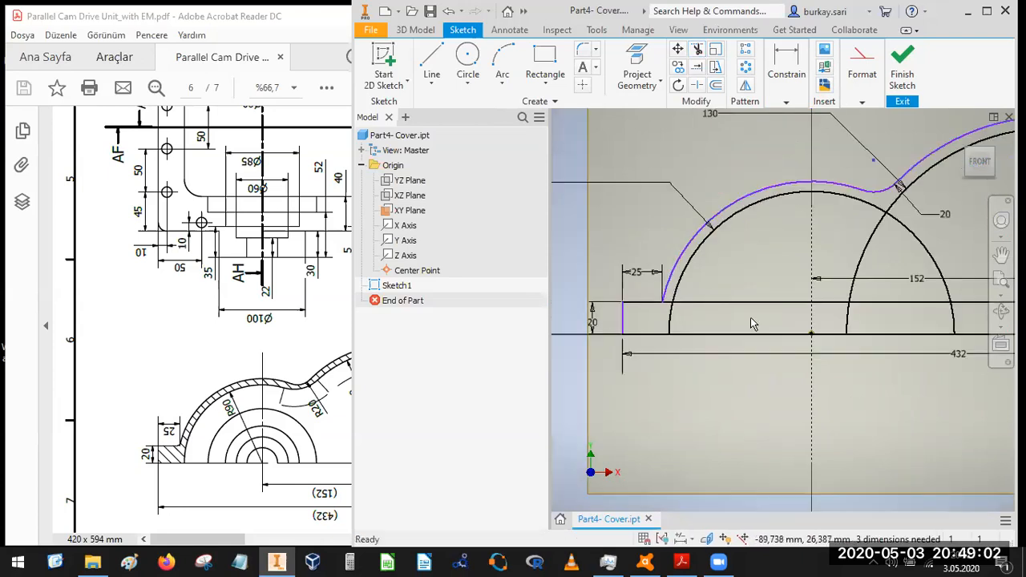
{"action": "scroll", "coordinate": [783, 324], "scroll_direction": "down", "scroll_amount": 2}
{"action": "middle_click_drag", "start_coordinate": [783, 324], "coordinate": [710, 295]}
{"action": "left_click_drag", "start_coordinate": [635, 142], "coordinate": [623, 122]}
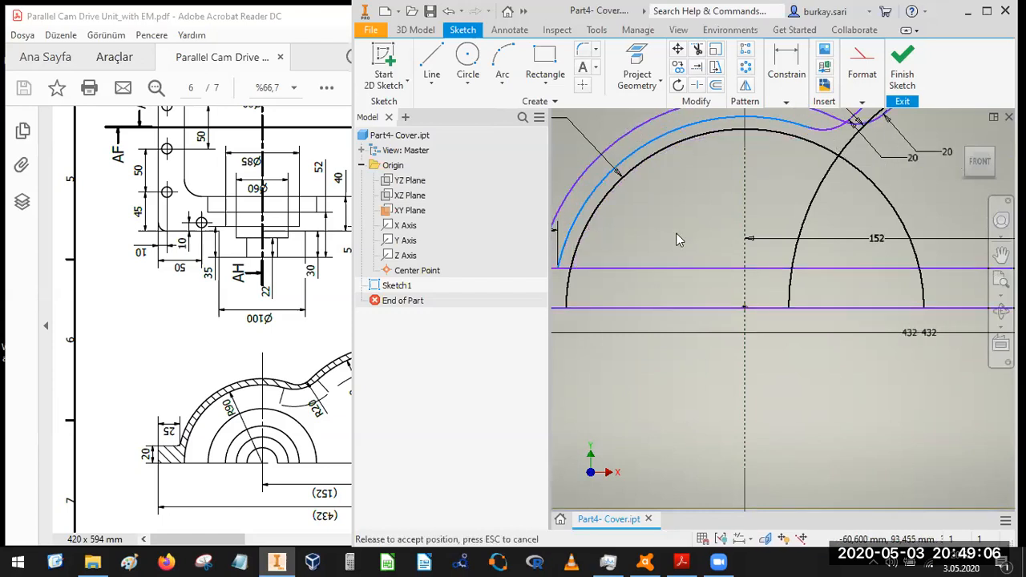
{"action": "scroll", "coordinate": [784, 293], "scroll_direction": "up", "scroll_amount": 4}
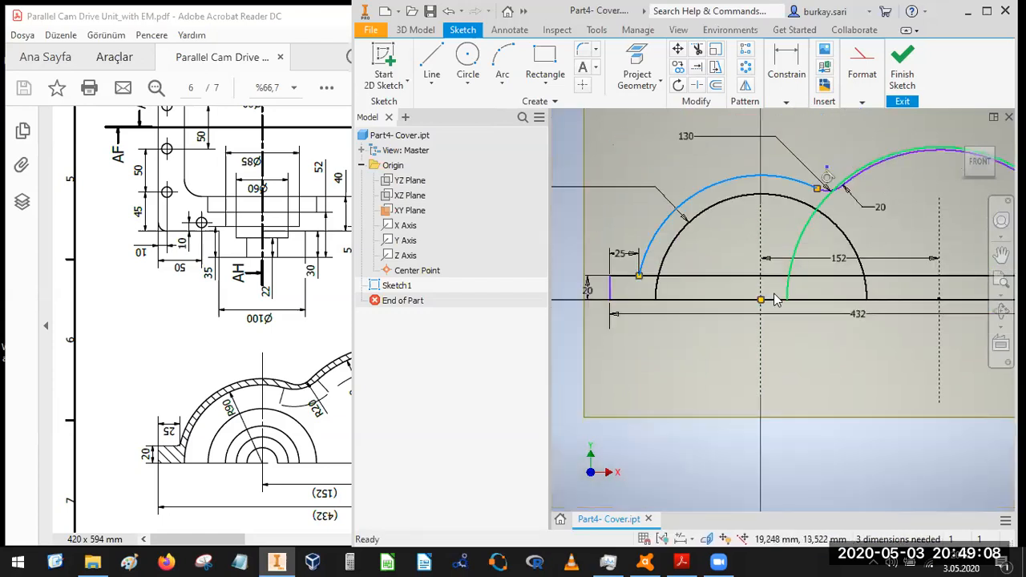
{"action": "scroll", "coordinate": [789, 243], "scroll_direction": "down", "scroll_amount": 5}
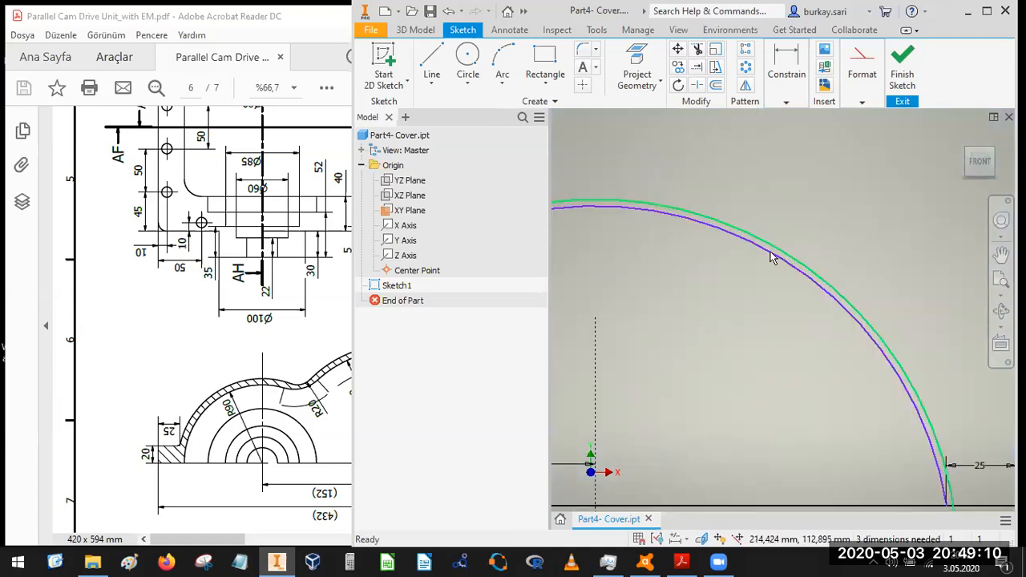
{"action": "left_click_drag", "start_coordinate": [771, 256], "coordinate": [813, 231]}
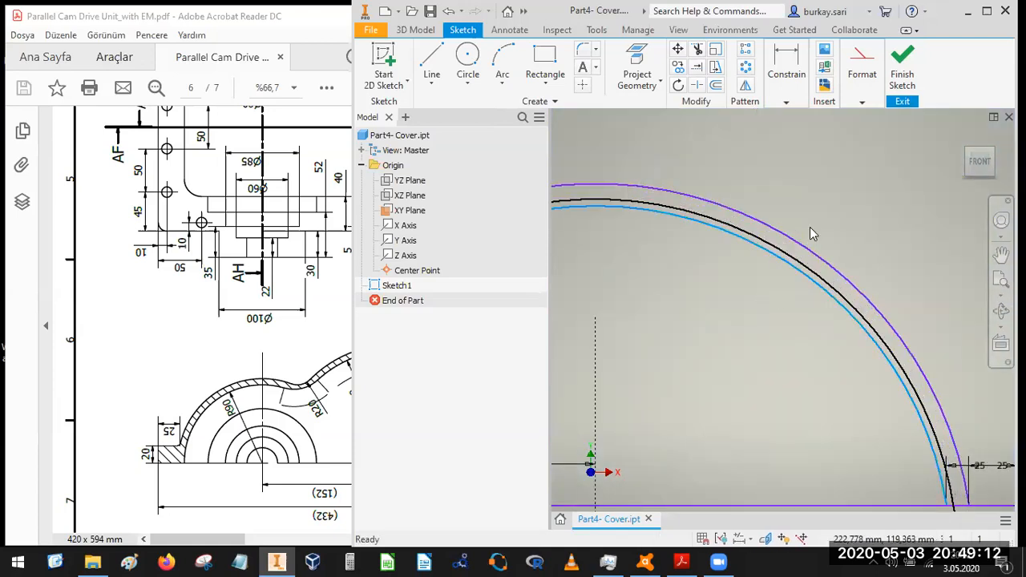
{"action": "scroll", "coordinate": [813, 232], "scroll_direction": "up", "scroll_amount": 3}
- Compare the sketch's right and left flange ends and outer arcs with Section AE-AE in the PDF to find missing dimensions
{"action": "left_click_drag", "start_coordinate": [138, 282], "coordinate": [117, 304]}
{"action": "left_click_drag", "start_coordinate": [332, 385], "coordinate": [351, 385]}
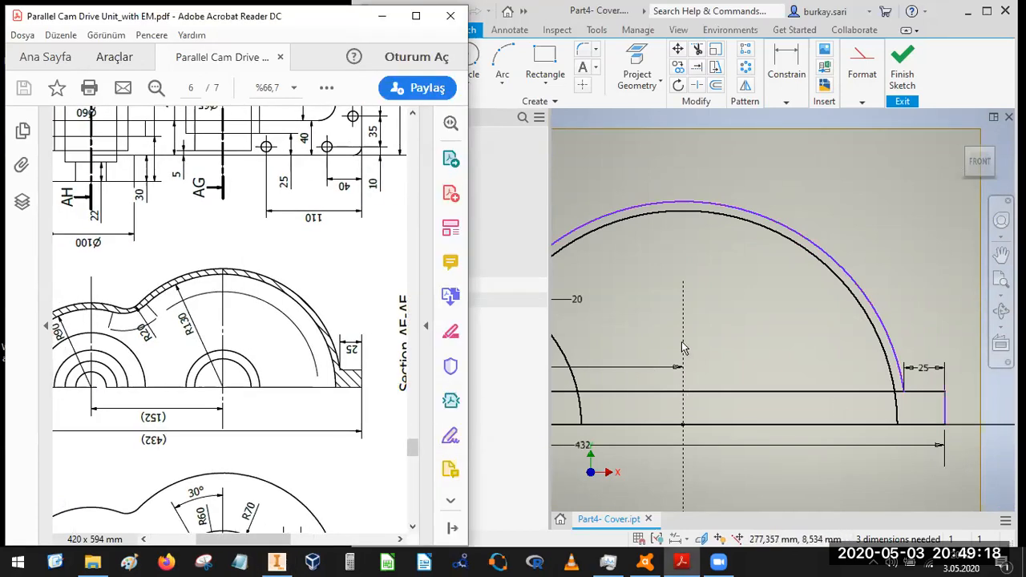
{"action": "left_click", "coordinate": [736, 331]}
{"action": "scroll", "coordinate": [730, 341], "scroll_direction": "down", "scroll_amount": 4}
{"action": "middle_click_drag", "start_coordinate": [732, 344], "coordinate": [764, 324]}
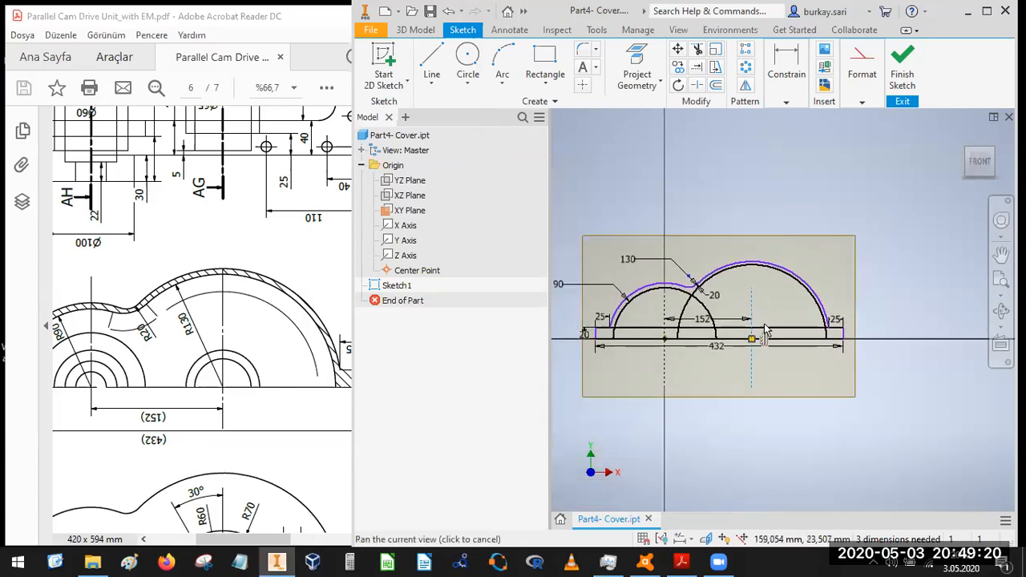
{"action": "scroll", "coordinate": [790, 367], "scroll_direction": "down", "scroll_amount": 3}
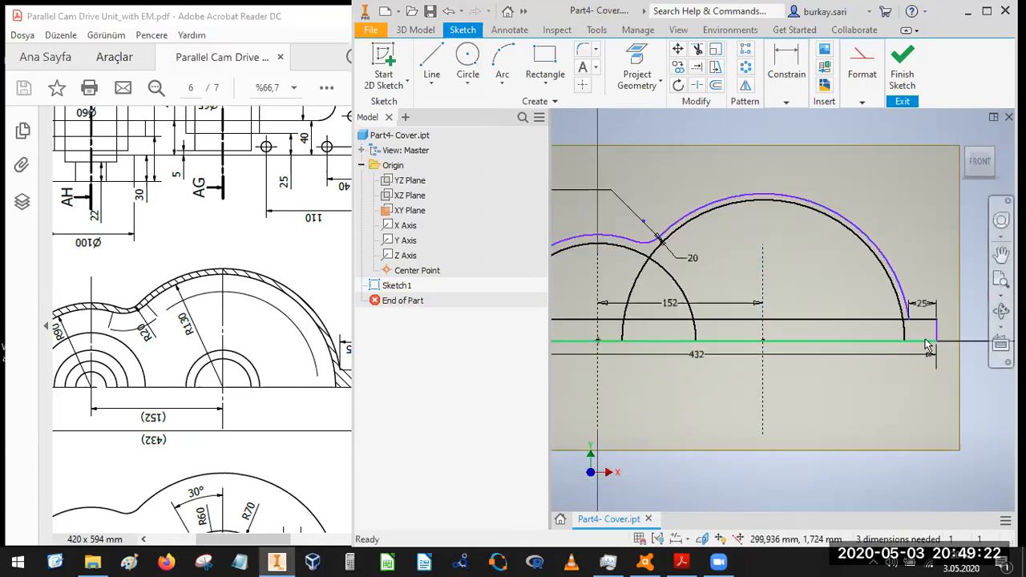
{"action": "left_click", "coordinate": [926, 343]}
{"action": "middle_click_drag", "start_coordinate": [780, 345], "coordinate": [843, 320]}
{"action": "middle_click_drag", "start_coordinate": [711, 336], "coordinate": [767, 328]}
{"action": "scroll", "coordinate": [767, 328], "scroll_direction": "down", "scroll_amount": 1}
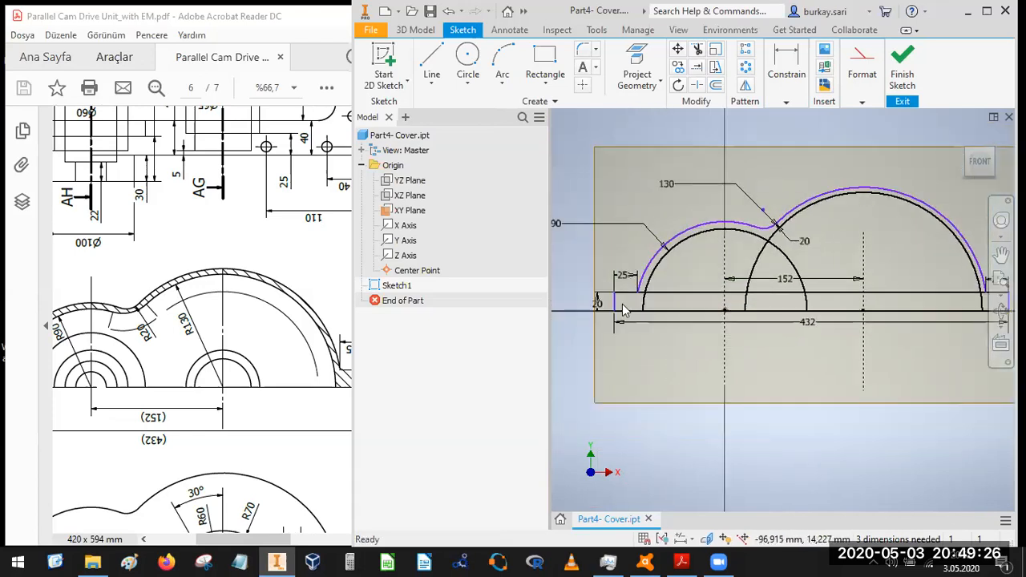
{"action": "scroll", "coordinate": [625, 311], "scroll_direction": "down", "scroll_amount": 1}
{"action": "scroll", "coordinate": [650, 324], "scroll_direction": "down", "scroll_amount": 1}
{"action": "left_click_drag", "start_coordinate": [650, 329], "coordinate": [654, 327]}
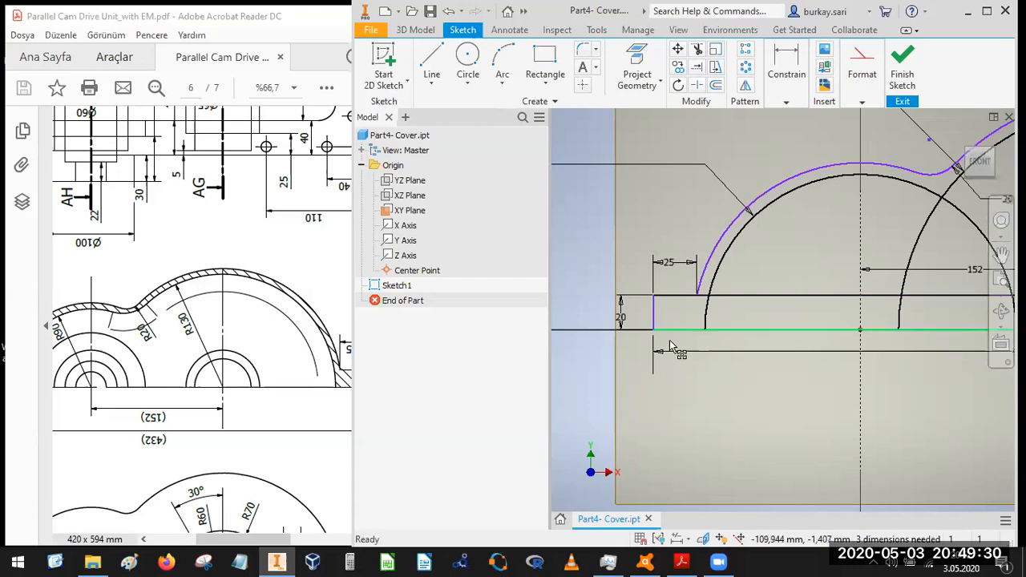
{"action": "left_click", "coordinate": [671, 343]}
- Split the flanges' upper horizontal line near the ends of the right and left outer arcs
{"action": "scroll", "coordinate": [816, 231], "scroll_direction": "up", "scroll_amount": 3}
{"action": "middle_click_drag", "start_coordinate": [816, 230], "coordinate": [604, 291]}
{"action": "scroll", "coordinate": [858, 285], "scroll_direction": "down", "scroll_amount": 3}
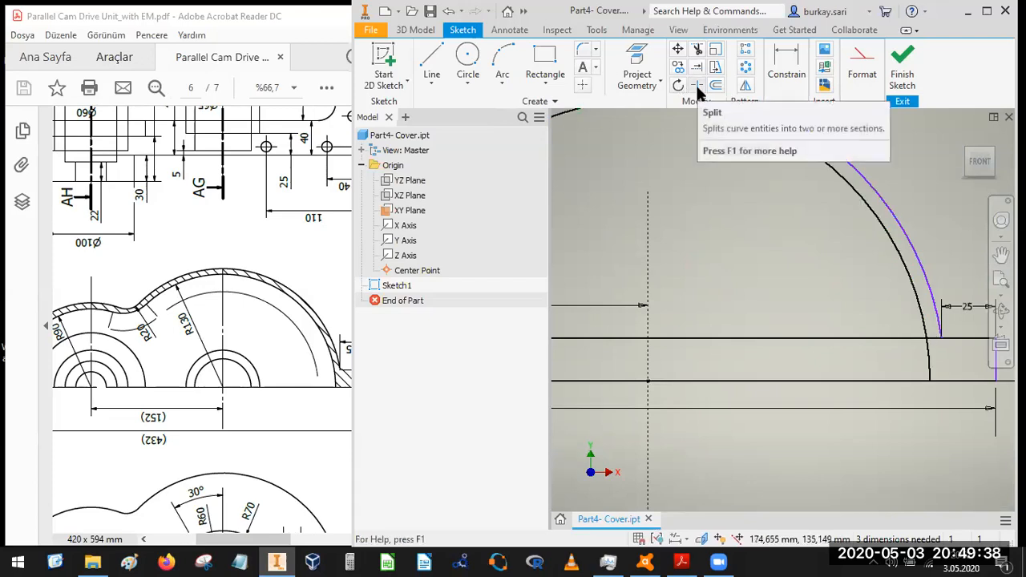
{"action": "left_click", "coordinate": [697, 87]}
{"action": "left_click", "coordinate": [949, 343]}
{"action": "left_click", "coordinate": [950, 343]}
{"action": "scroll", "coordinate": [904, 294], "scroll_direction": "down", "scroll_amount": 6}
{"action": "scroll", "coordinate": [739, 309], "scroll_direction": "up", "scroll_amount": 6}
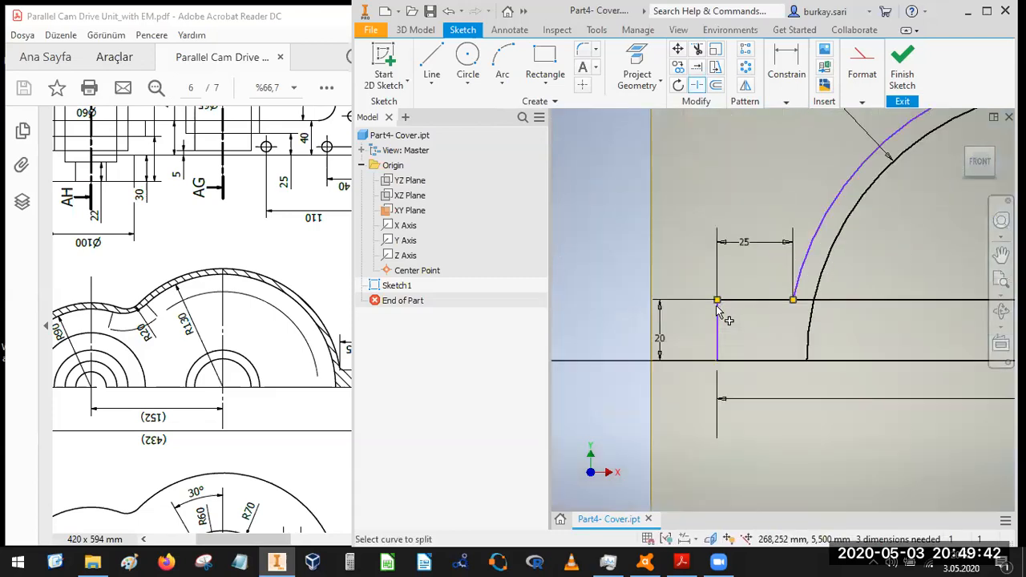
{"action": "left_click", "coordinate": [839, 303]}
- Apply an equal constraint between the short upper flange segments separating the inner and outer arcs at the left and right ends
{"action": "left_click", "coordinate": [786, 101]}
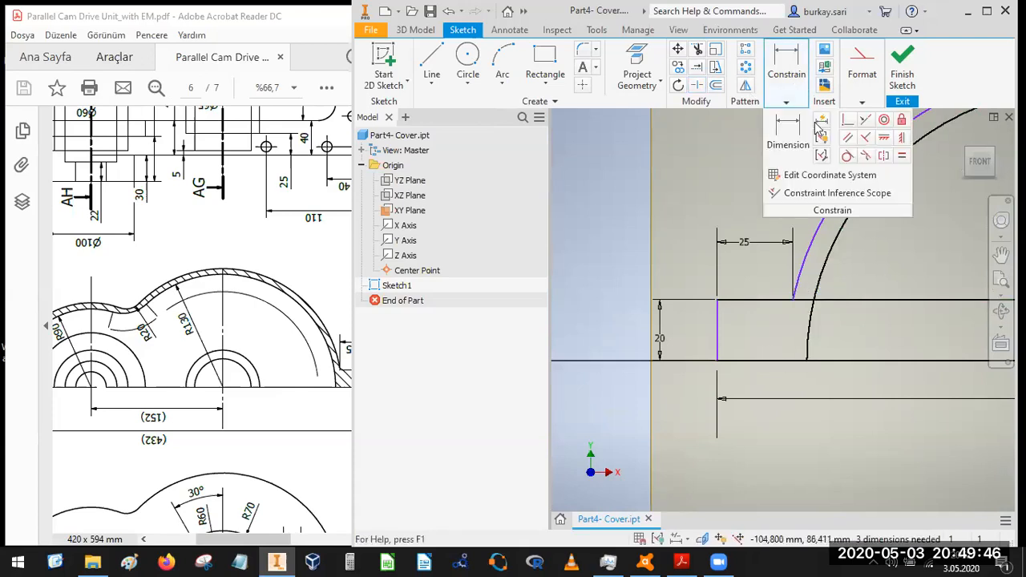
{"action": "left_click", "coordinate": [902, 154]}
{"action": "left_click", "coordinate": [805, 300]}
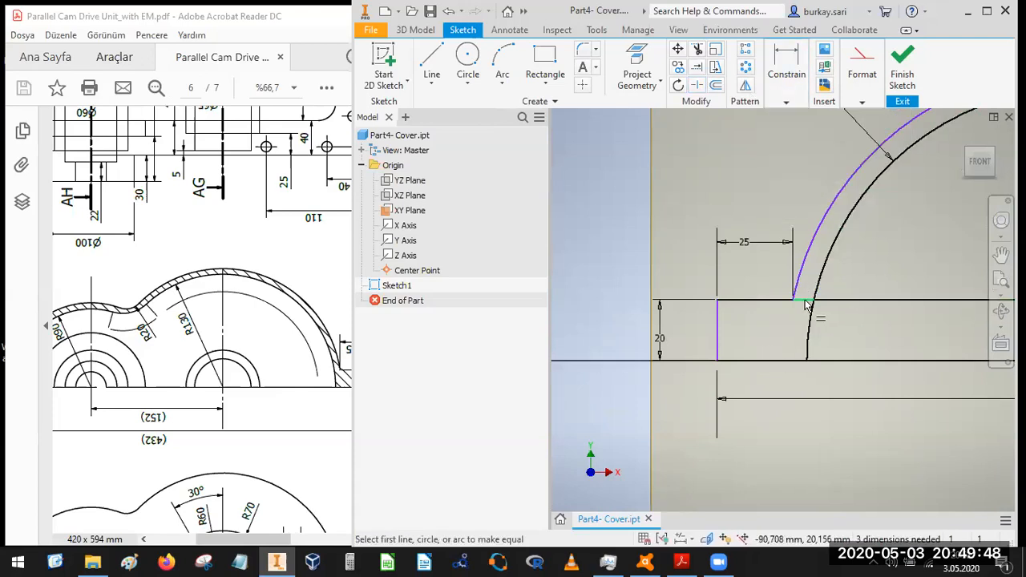
{"action": "scroll", "coordinate": [696, 270], "scroll_direction": "down", "scroll_amount": 5}
{"action": "scroll", "coordinate": [742, 287], "scroll_direction": "down", "scroll_amount": 3}
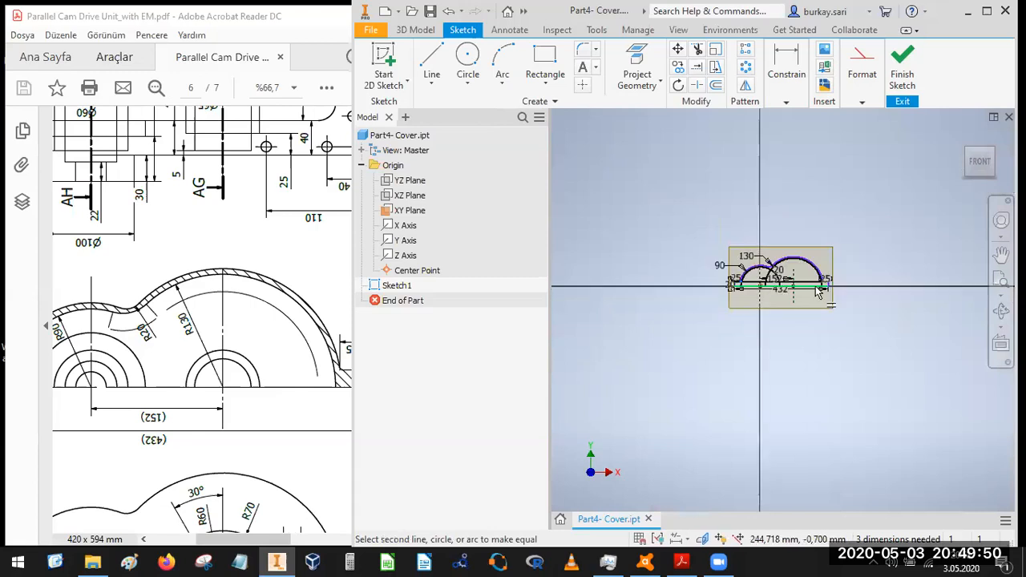
{"action": "scroll", "coordinate": [837, 286], "scroll_direction": "up", "scroll_amount": 8}
{"action": "left_click", "coordinate": [866, 255]}
{"action": "scroll", "coordinate": [845, 283], "scroll_direction": "down", "scroll_amount": 6}
{"action": "key", "text": "Escape"}
{"action": "middle_click_drag", "start_coordinate": [737, 318], "coordinate": [890, 311]}
{"action": "scroll", "coordinate": [789, 294], "scroll_direction": "down", "scroll_amount": 3}
{"action": "scroll", "coordinate": [614, 295], "scroll_direction": "up", "scroll_amount": 5}
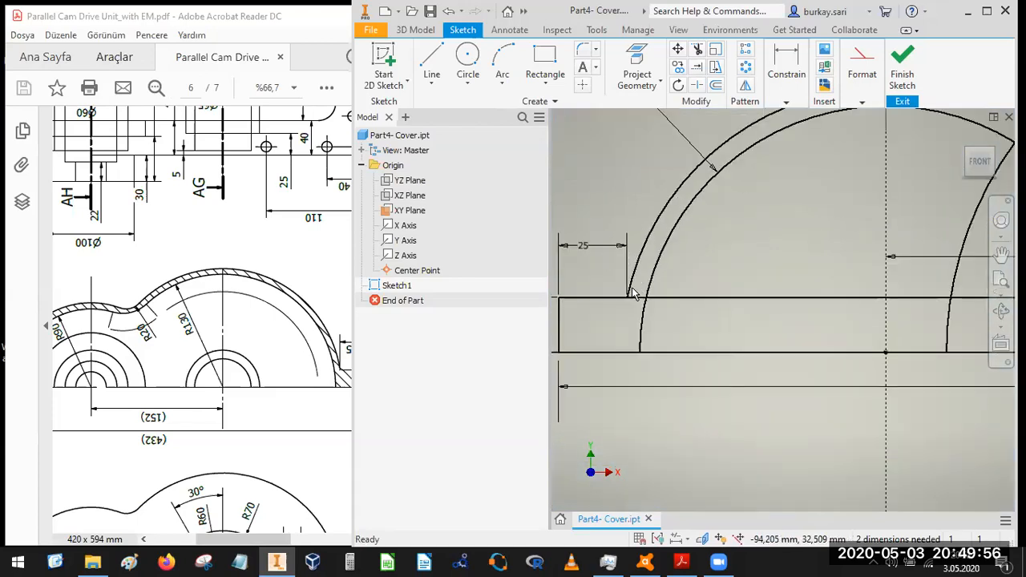
{"action": "left_click", "coordinate": [635, 298]}
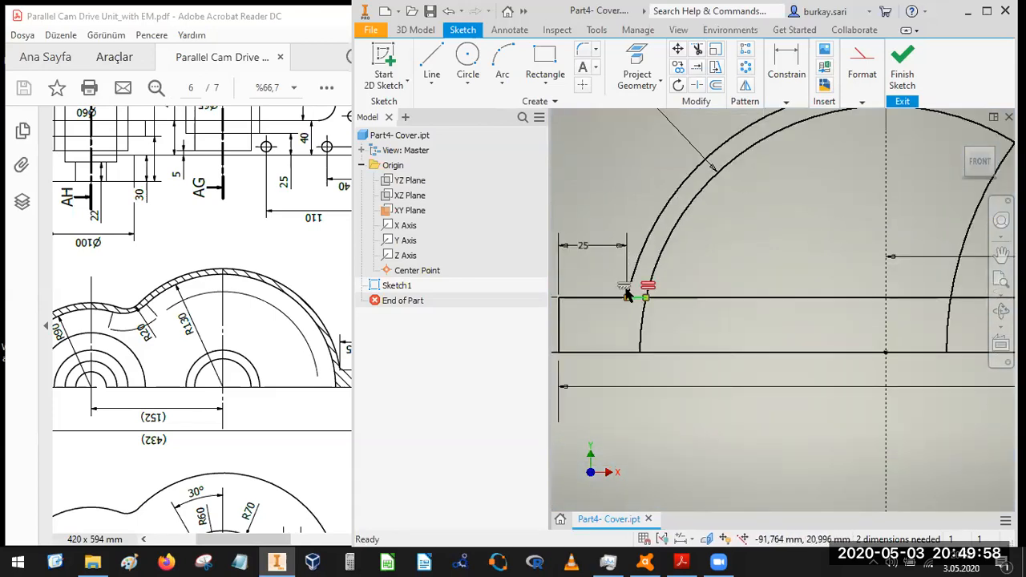
- Try adding a driven dimension to the short flange segment between the ends of the two right arcs
{"action": "scroll", "coordinate": [736, 254], "scroll_direction": "down", "scroll_amount": 4}
{"action": "middle_click_drag", "start_coordinate": [801, 291], "coordinate": [573, 290]}
{"action": "scroll", "coordinate": [826, 281], "scroll_direction": "up", "scroll_amount": 6}
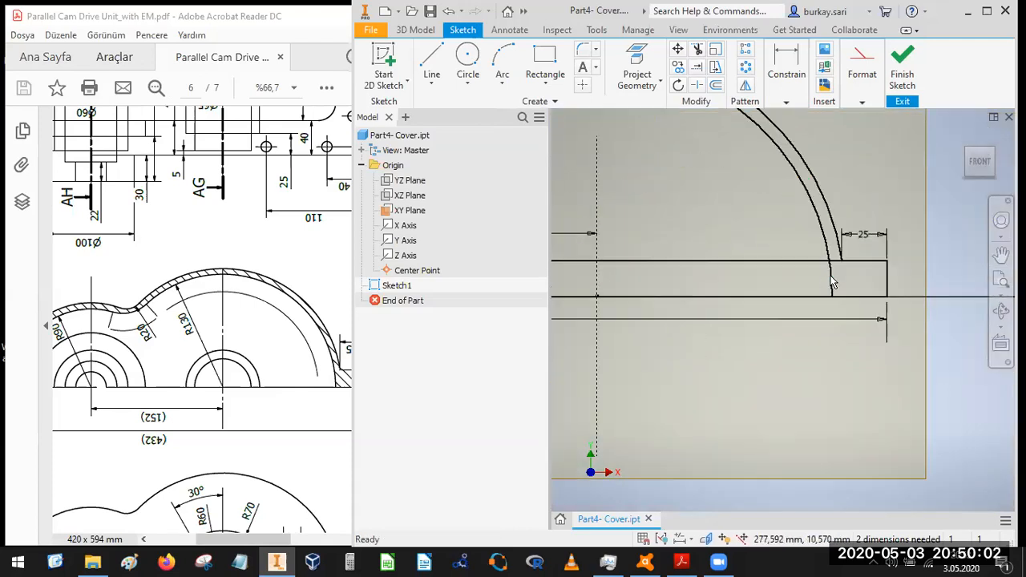
{"action": "key", "text": "d"}
{"action": "left_click", "coordinate": [839, 233]}
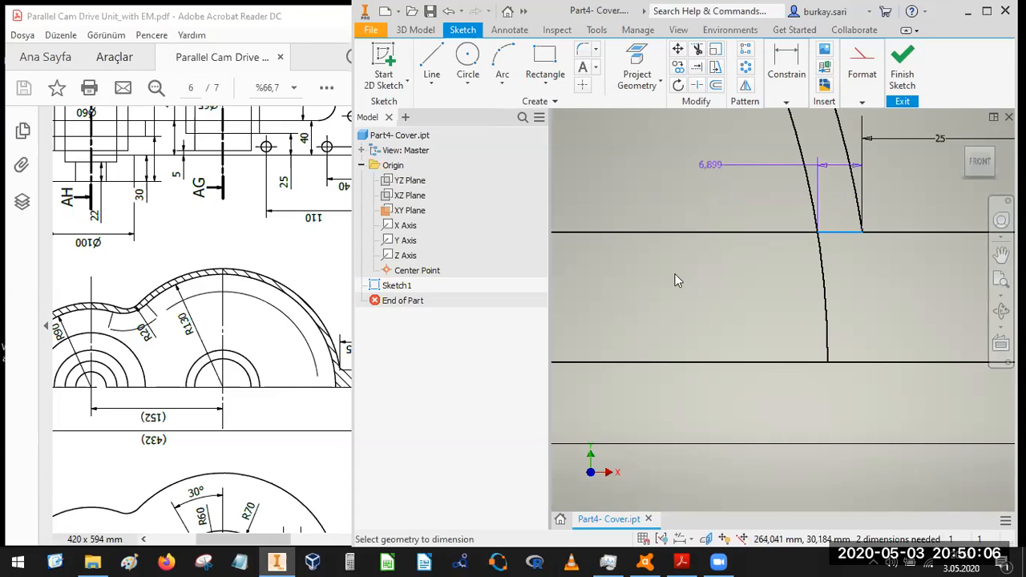
{"action": "left_click", "coordinate": [681, 164]}
{"action": "left_click", "coordinate": [684, 142]}
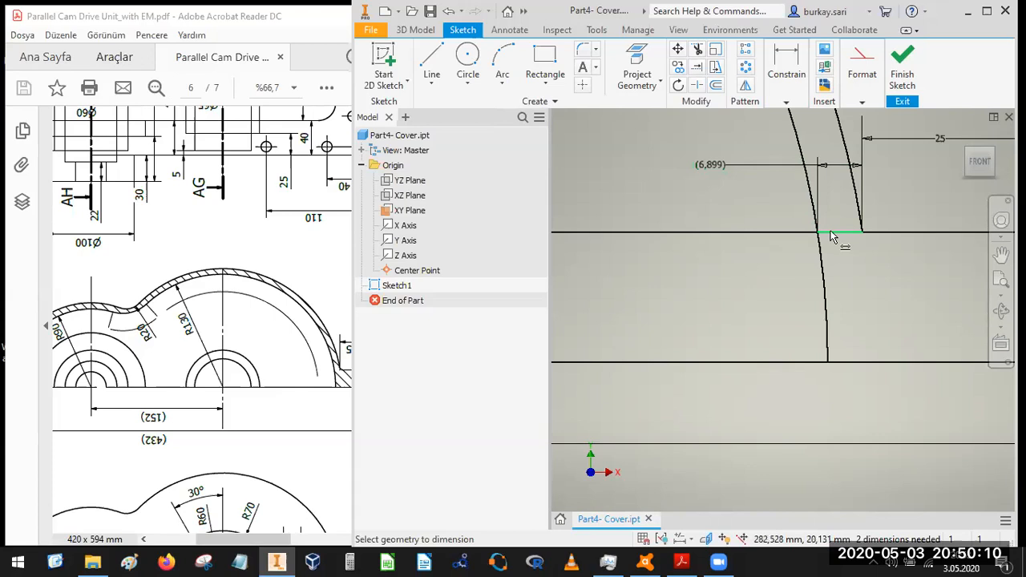
{"action": "scroll", "coordinate": [833, 318], "scroll_direction": "down", "scroll_amount": 5}
{"action": "middle_click_drag", "start_coordinate": [759, 183], "coordinate": [779, 251]}
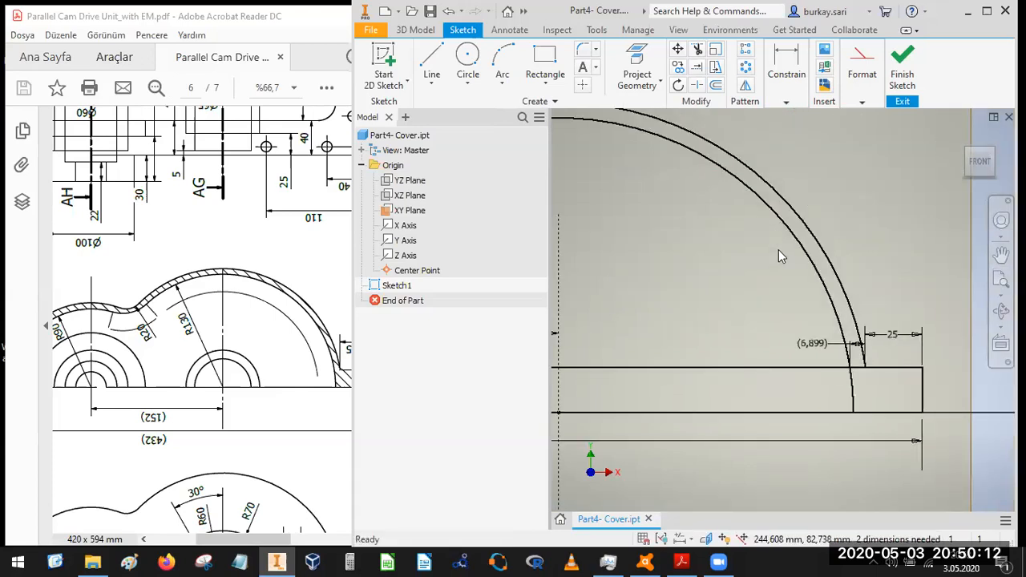
{"action": "scroll", "coordinate": [817, 355], "scroll_direction": "up", "scroll_amount": 3}
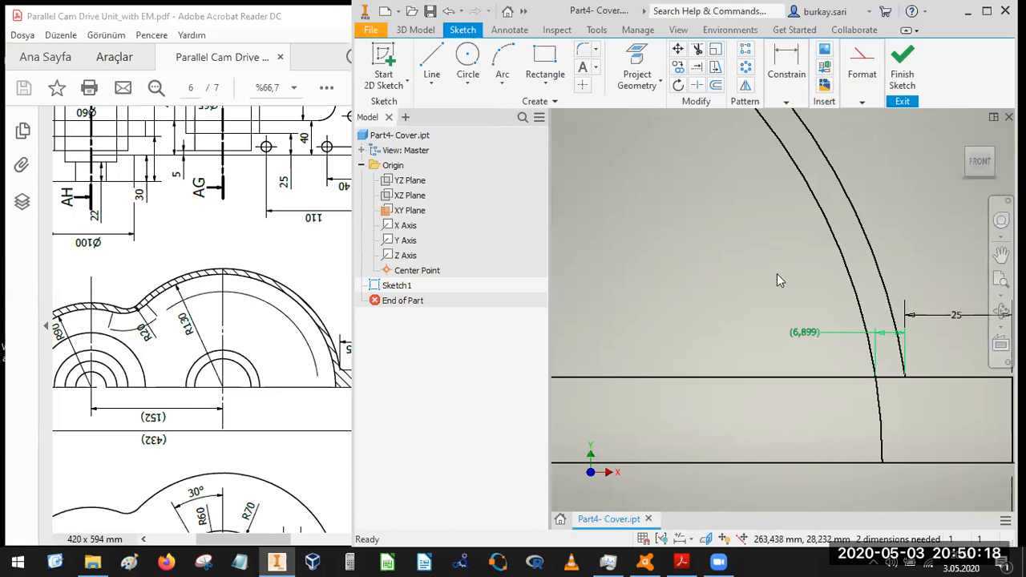
{"action": "scroll", "coordinate": [789, 323], "scroll_direction": "down", "scroll_amount": 3}
{"action": "middle_click_drag", "start_coordinate": [789, 323], "coordinate": [802, 230]}
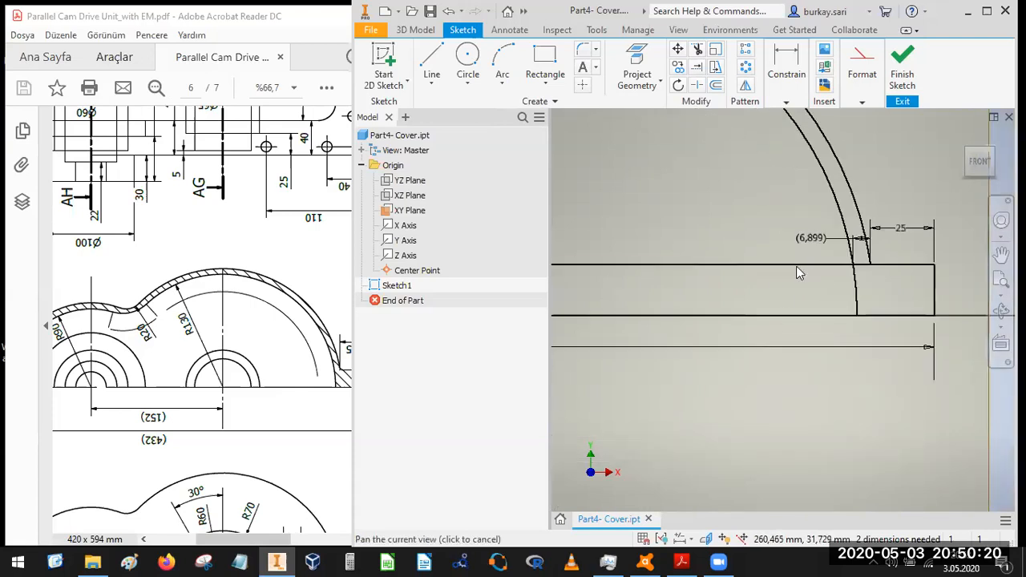
- Inspect the right flange end and the whole profile for geometry that still lacks dimensions
{"action": "scroll", "coordinate": [787, 273], "scroll_direction": "down", "scroll_amount": 5}
{"action": "middle_click_drag", "start_coordinate": [770, 283], "coordinate": [834, 300]}
{"action": "scroll", "coordinate": [861, 278], "scroll_direction": "up", "scroll_amount": 3}
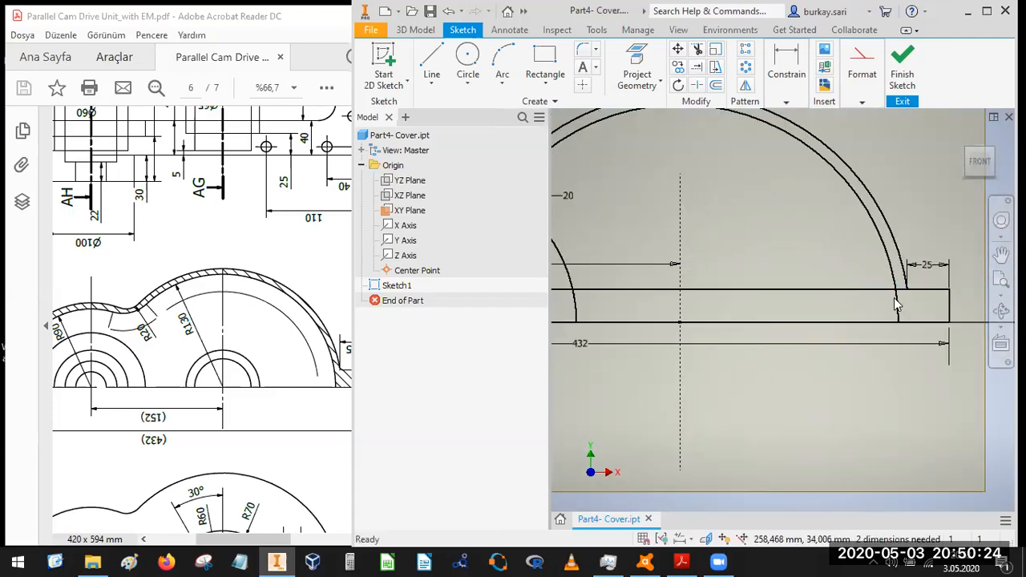
{"action": "scroll", "coordinate": [877, 271], "scroll_direction": "up", "scroll_amount": 3}
{"action": "scroll", "coordinate": [904, 273], "scroll_direction": "down", "scroll_amount": 2}
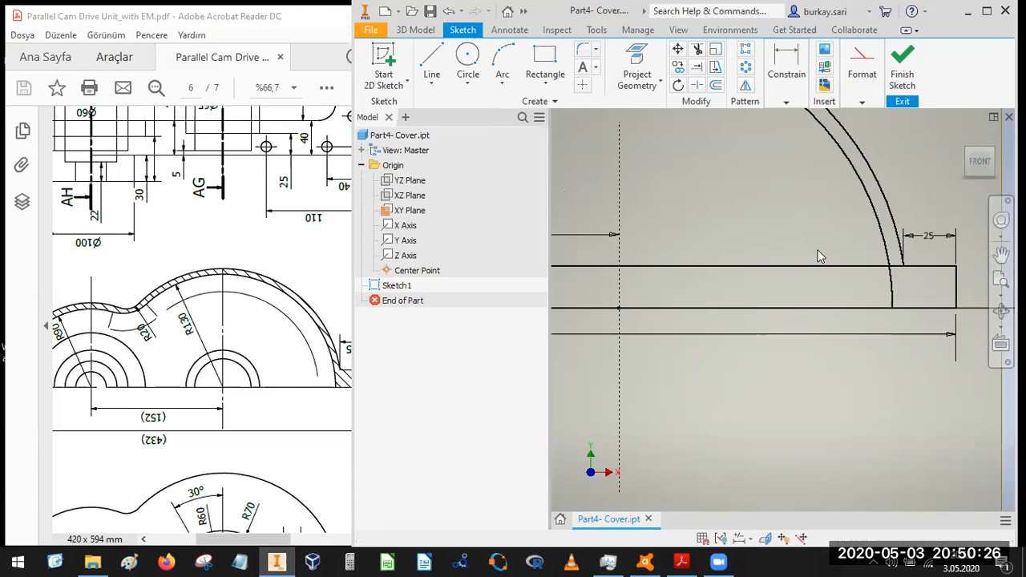
{"action": "scroll", "coordinate": [819, 250], "scroll_direction": "down", "scroll_amount": 3}
{"action": "middle_click_drag", "start_coordinate": [839, 255], "coordinate": [888, 299]}
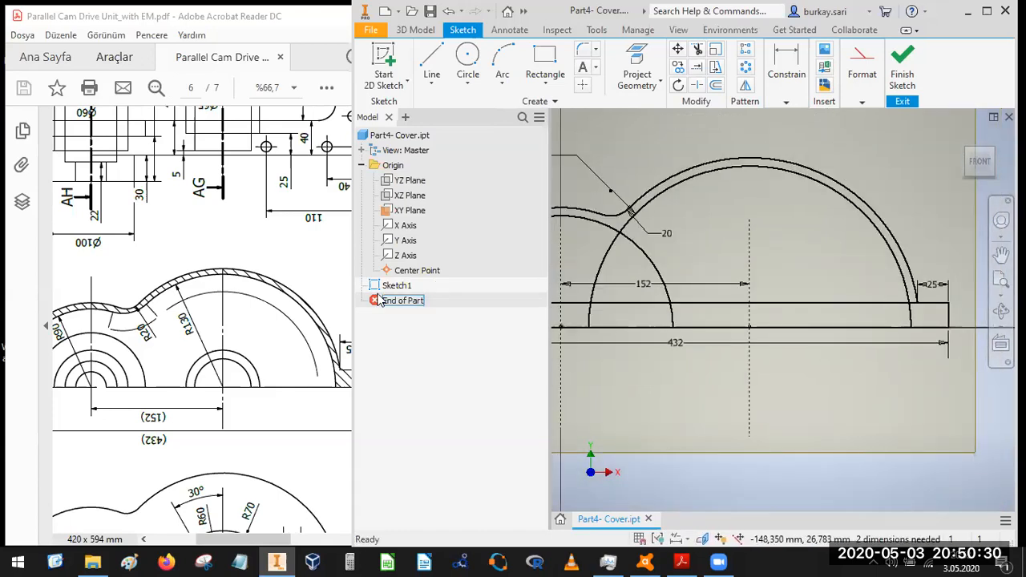
{"action": "scroll", "coordinate": [750, 278], "scroll_direction": "up", "scroll_amount": 3}
{"action": "mouse_move", "coordinate": [749, 281]}
{"action": "middle_mouse_down"}
{"action": "mouse_move", "coordinate": [805, 252]}
{"action": "mouse_move", "coordinate": [779, 259]}
{"action": "middle_mouse_up"}
{"action": "scroll", "coordinate": [781, 259], "scroll_direction": "down", "scroll_amount": 5}
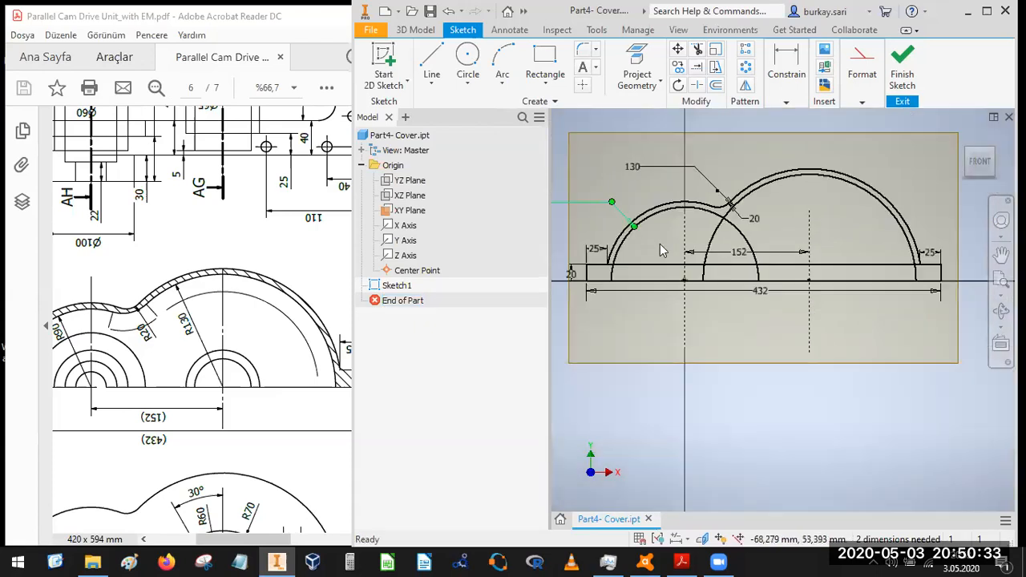
- Examine the cover's 3D views and Section AE-AE in the PDF and compare them with the sketch
{"action": "left_click", "coordinate": [210, 305]}
{"action": "scroll", "coordinate": [232, 232], "scroll_direction": "down", "scroll_amount": 2, "text": "ctrl"}
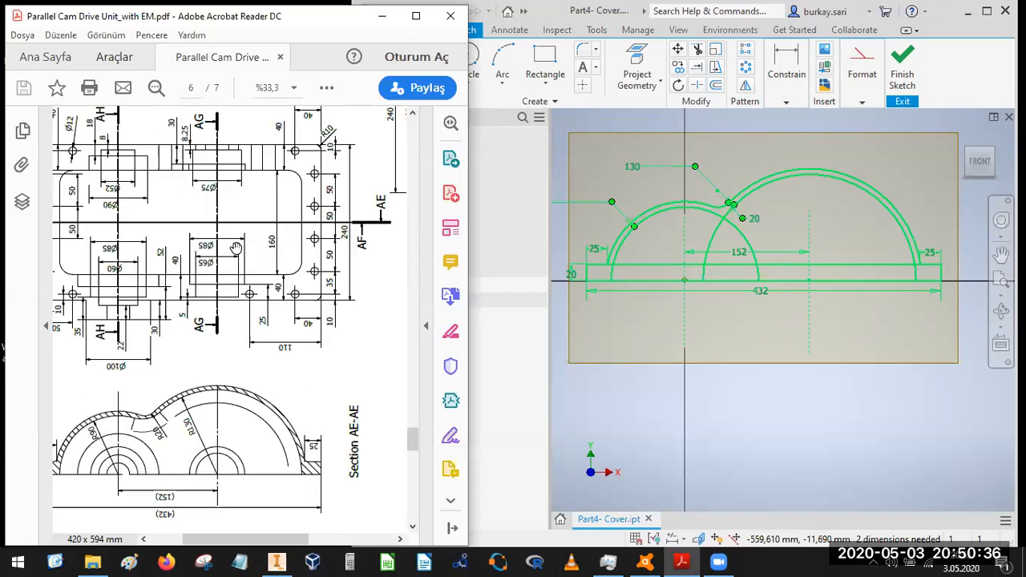
{"action": "left_click_drag", "start_coordinate": [190, 252], "coordinate": [148, 237]}
{"action": "scroll", "coordinate": [376, 370], "scroll_direction": "up", "scroll_amount": 1, "text": "ctrl"}
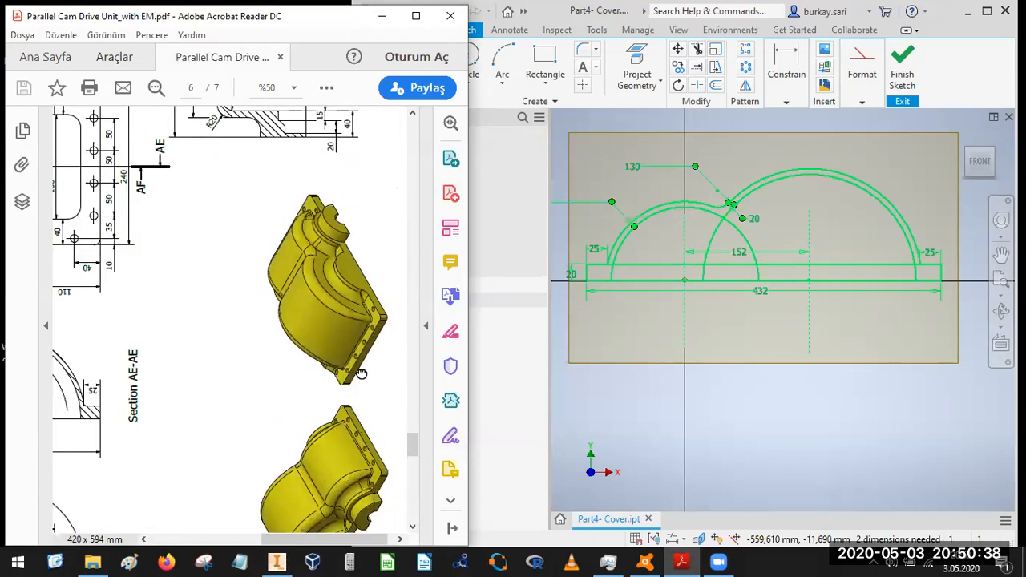
{"action": "left_click_drag", "start_coordinate": [362, 373], "coordinate": [326, 237]}
{"action": "scroll", "coordinate": [355, 433], "scroll_direction": "down", "scroll_amount": 1, "text": "ctrl"}
{"action": "scroll", "coordinate": [352, 449], "scroll_direction": "up", "scroll_amount": 2, "text": "ctrl"}
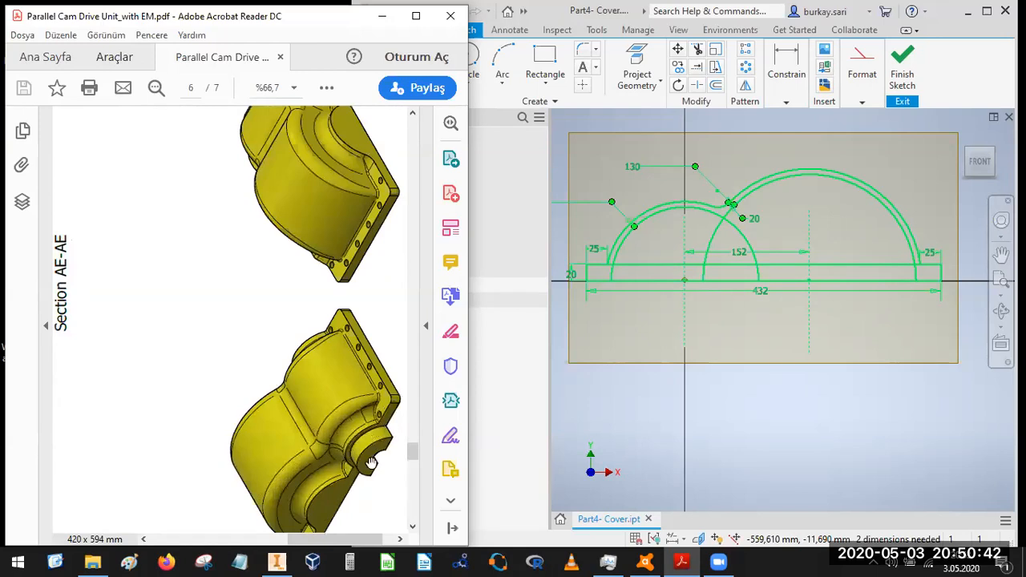
{"action": "left_click_drag", "start_coordinate": [319, 340], "coordinate": [276, 267]}
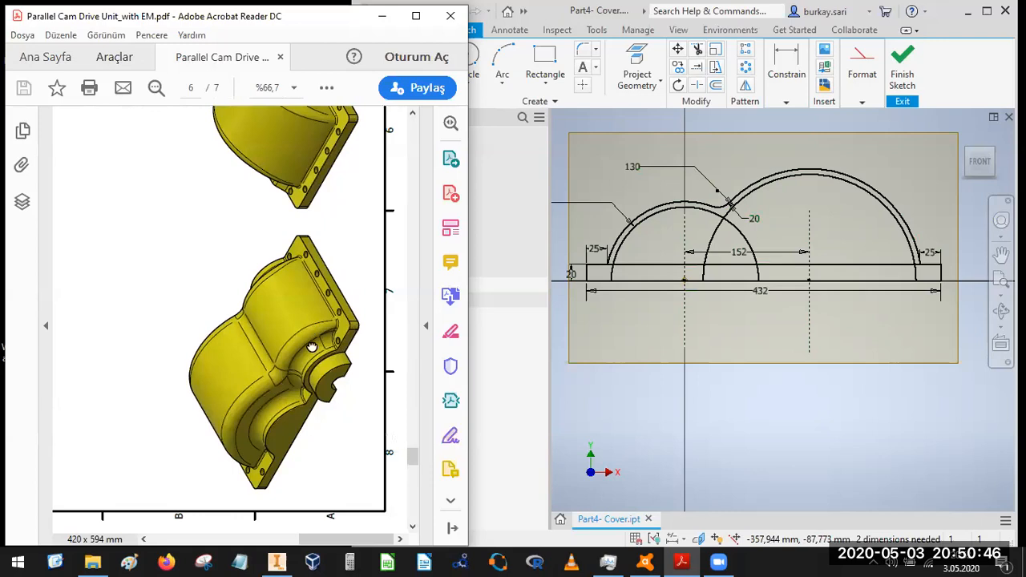
{"action": "scroll", "coordinate": [320, 361], "scroll_direction": "left", "scroll_amount": 6}
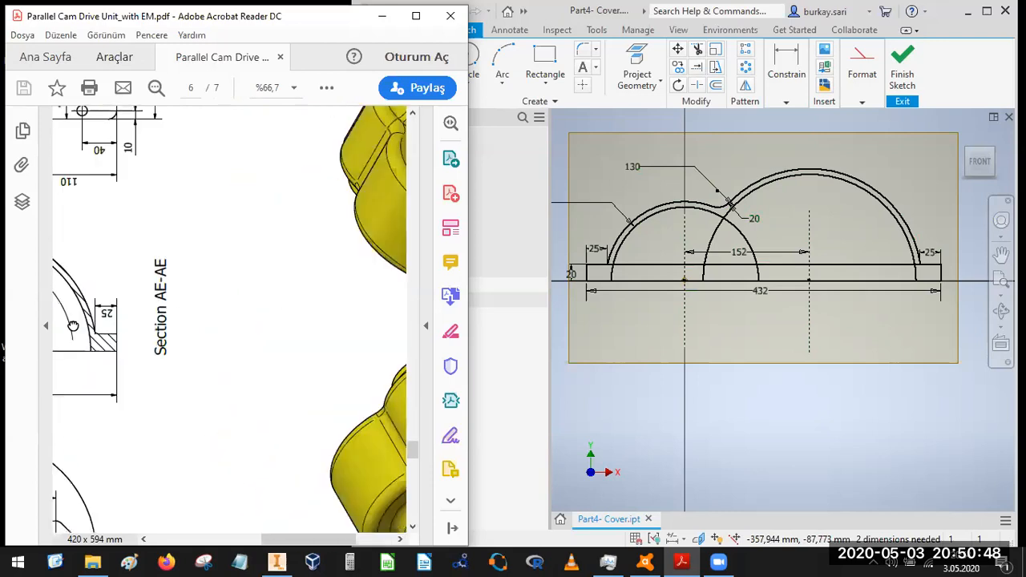
{"action": "left_click_drag", "start_coordinate": [73, 326], "coordinate": [354, 263]}
{"action": "left_click_drag", "start_coordinate": [96, 305], "coordinate": [119, 271]}
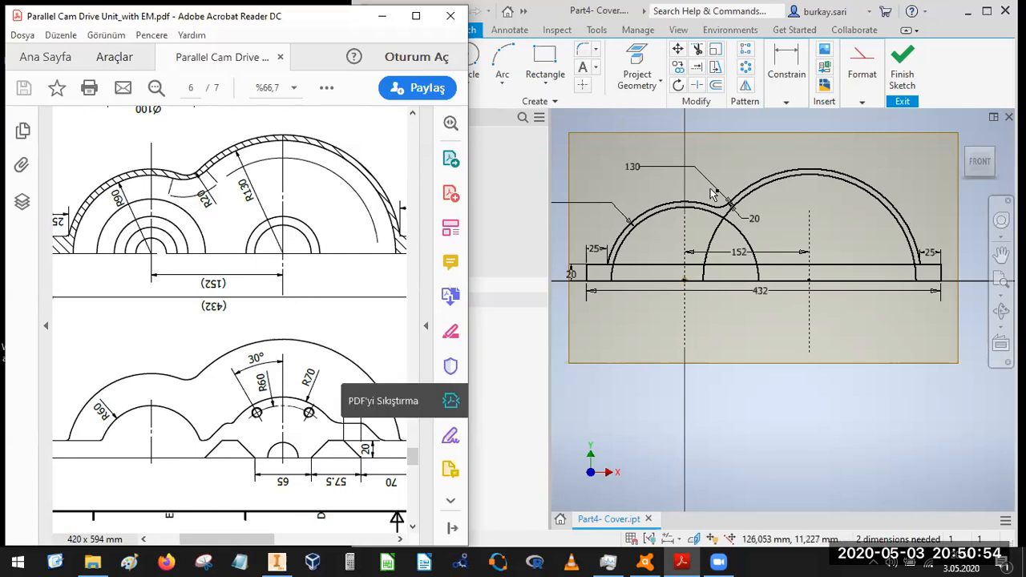
- Finish the sketch and orient the model to an isometric view
{"action": "left_click", "coordinate": [642, 177]}
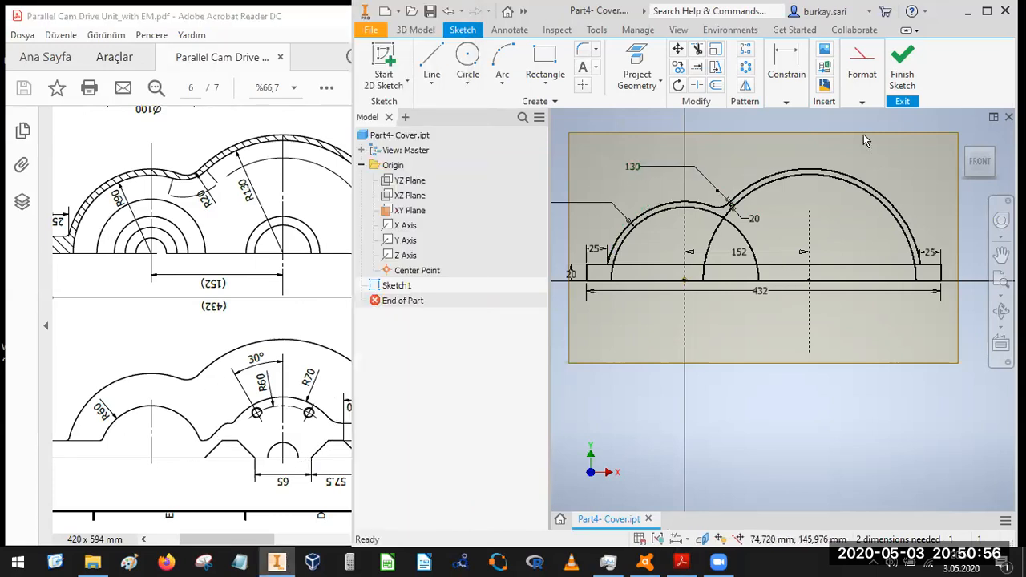
{"action": "left_click", "coordinate": [899, 71]}
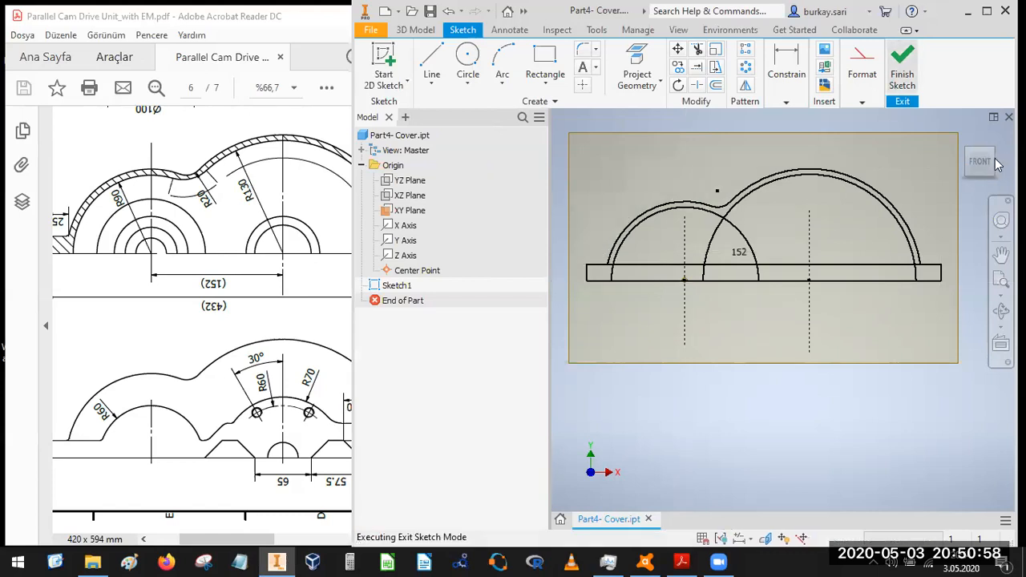
{"action": "left_click", "coordinate": [991, 153]}
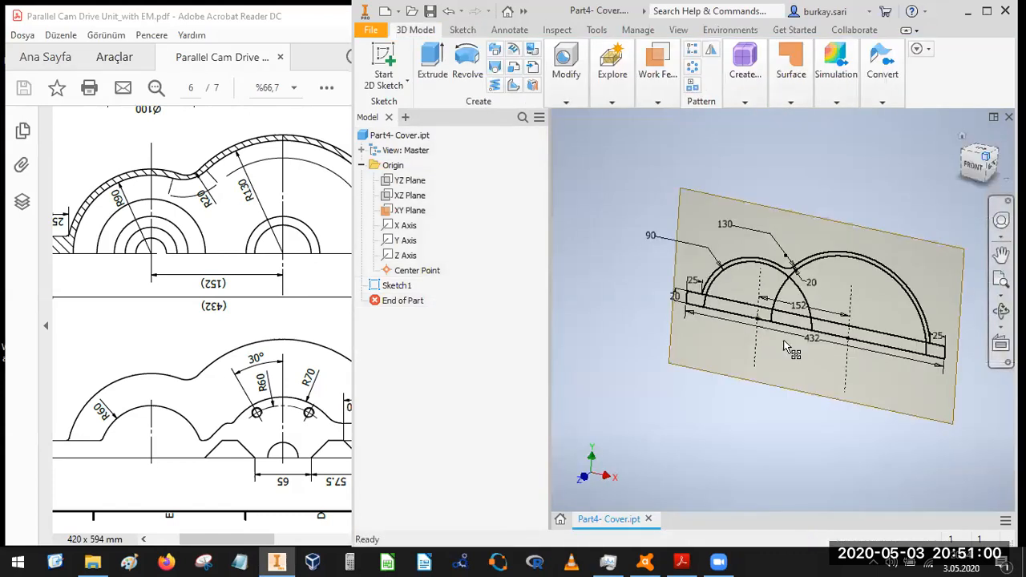
{"action": "scroll", "coordinate": [768, 361], "scroll_direction": "down", "scroll_amount": 3}
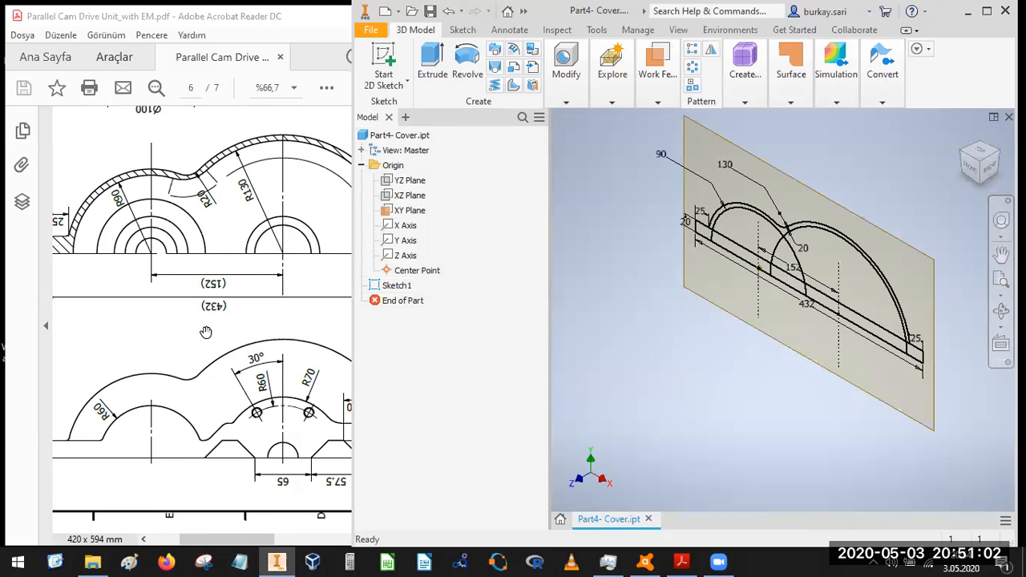
- Enlarge the PDF drawing and examine Sections AF-AF and AG-AG for the cover's width and wall dimensions
{"action": "left_click", "coordinate": [173, 294]}
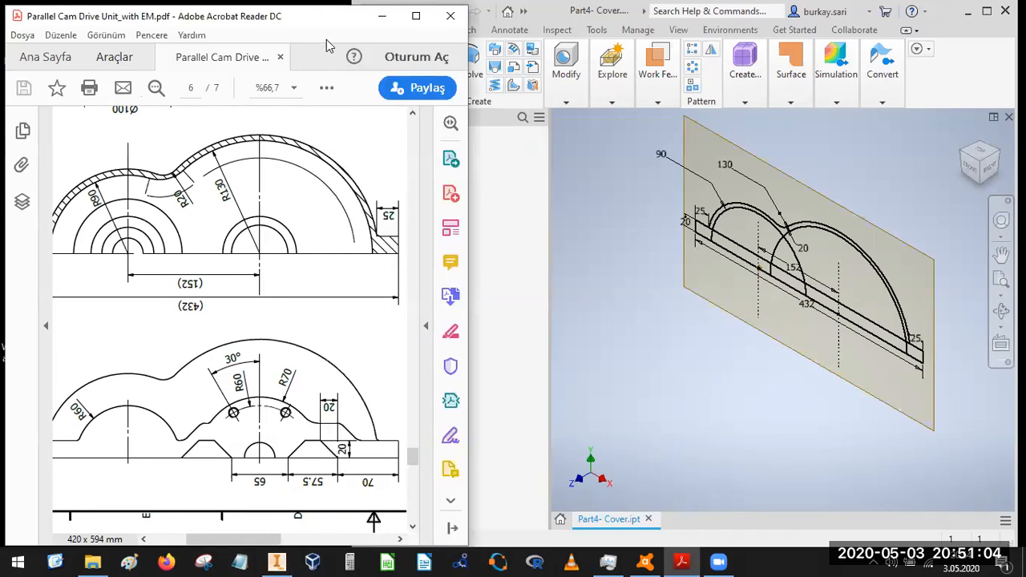
{"action": "left_click", "coordinate": [416, 16]}
{"action": "scroll", "coordinate": [450, 264], "scroll_direction": "down", "scroll_amount": 2, "text": "ctrl"}
{"action": "scroll", "coordinate": [457, 270], "scroll_direction": "up", "scroll_amount": 2, "text": "ctrl"}
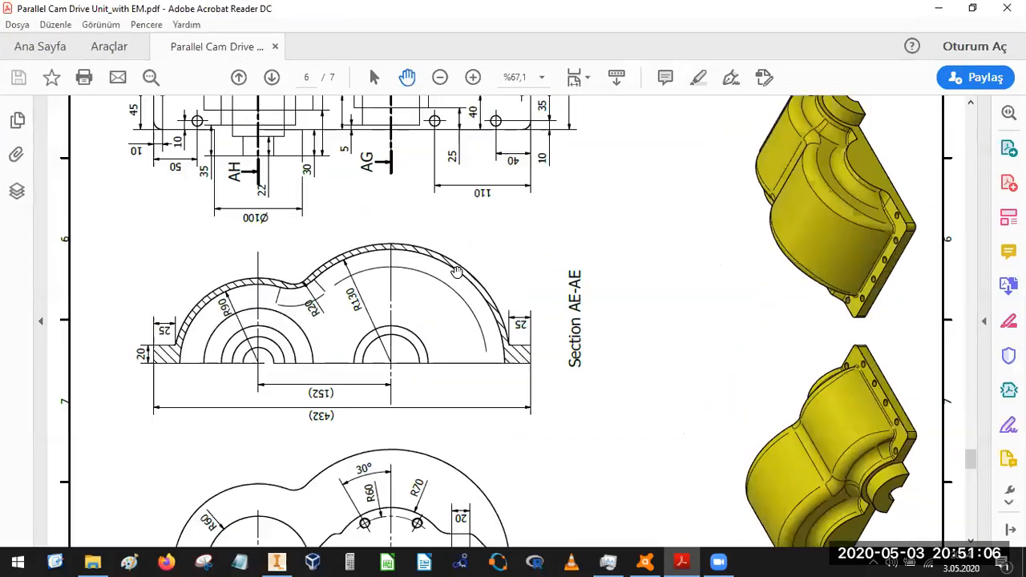
{"action": "scroll", "coordinate": [456, 271], "scroll_direction": "down", "scroll_amount": 2, "text": "ctrl"}
{"action": "left_click_drag", "start_coordinate": [480, 321], "coordinate": [495, 416]}
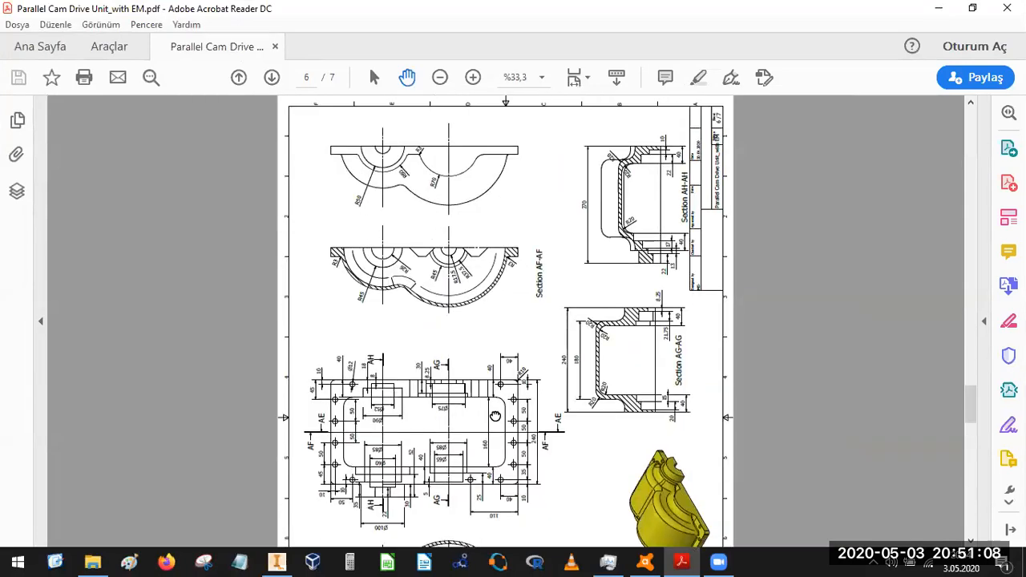
{"action": "scroll", "coordinate": [590, 303], "scroll_direction": "up", "scroll_amount": 2, "text": "ctrl"}
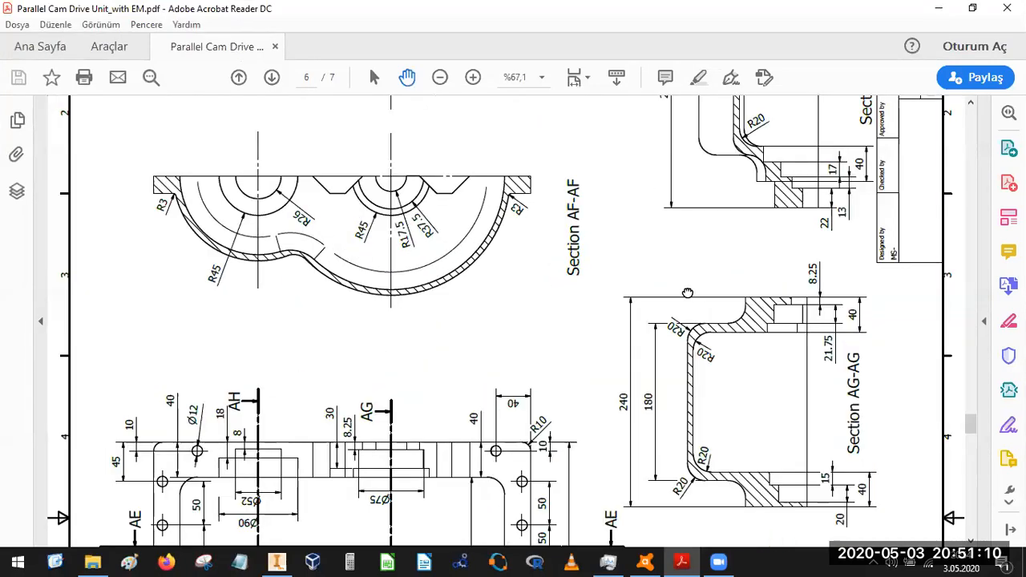
{"action": "scroll", "coordinate": [690, 282], "scroll_direction": "down", "scroll_amount": 1}
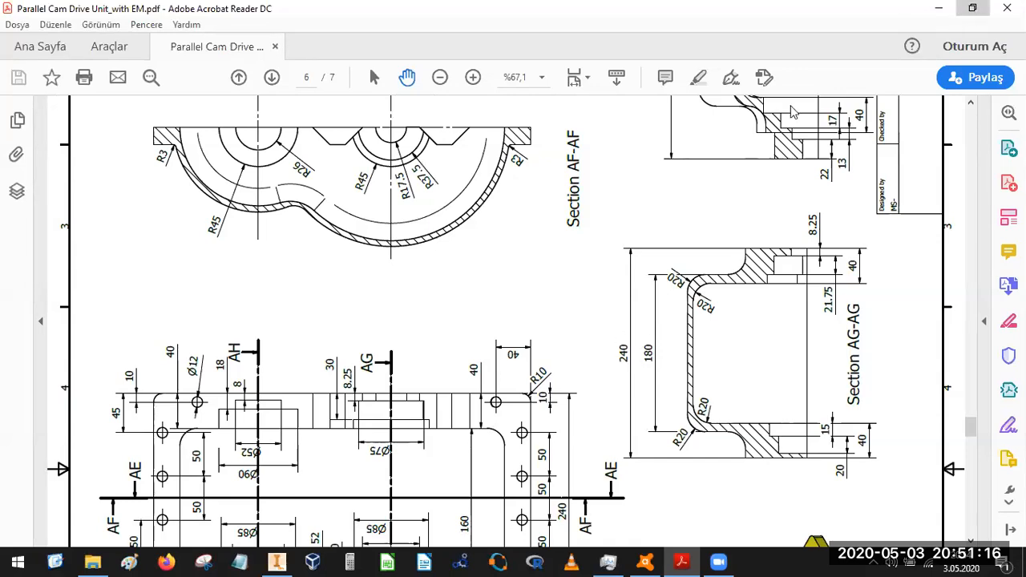
- Restore the PDF beside the model and compare Section AG-AG with the 3D views of the cover
{"action": "left_click", "coordinate": [972, 9]}
{"action": "mouse_move", "coordinate": [147, 369]}
{"action": "left_mouse_down"}
{"action": "mouse_move", "coordinate": [195, 332]}
{"action": "mouse_move", "coordinate": [188, 228]}
{"action": "left_mouse_up"}
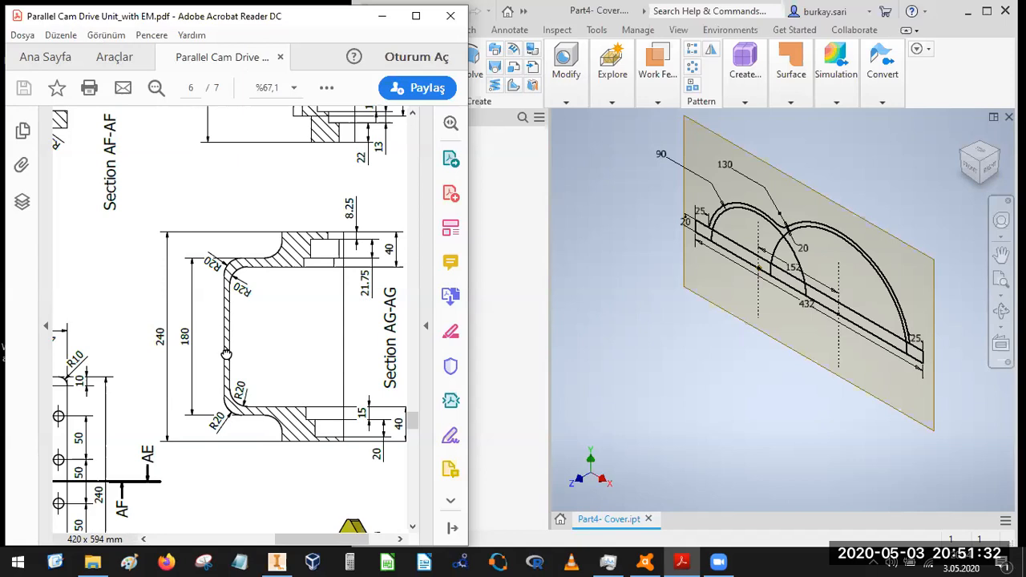
{"action": "scroll", "coordinate": [227, 353], "scroll_direction": "down", "scroll_amount": 10}
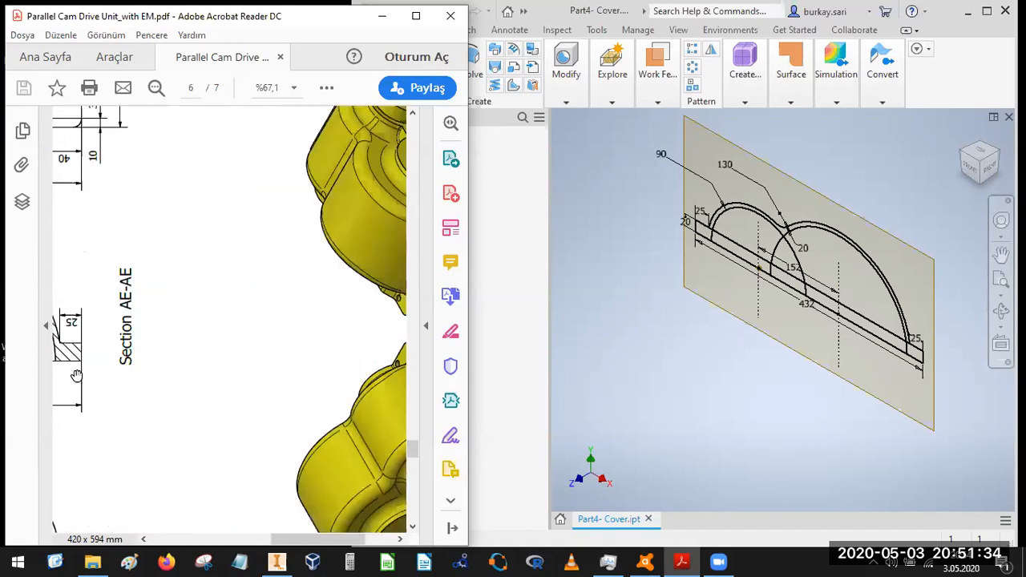
{"action": "left_click_drag", "start_coordinate": [298, 412], "coordinate": [241, 424]}
{"action": "left_click_drag", "start_coordinate": [330, 133], "coordinate": [279, 239]}
{"action": "left_click_drag", "start_coordinate": [276, 300], "coordinate": [304, 228]}
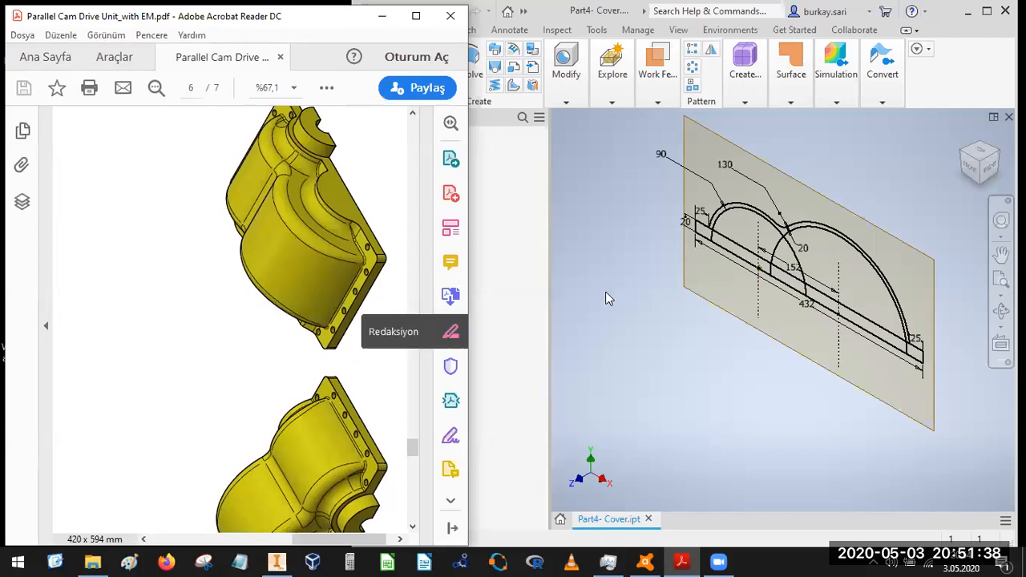
- Start an Extrude and select the sketch regions inside the small arch, its outer wall and the overlap between both arches
{"action": "left_click", "coordinate": [627, 187]}
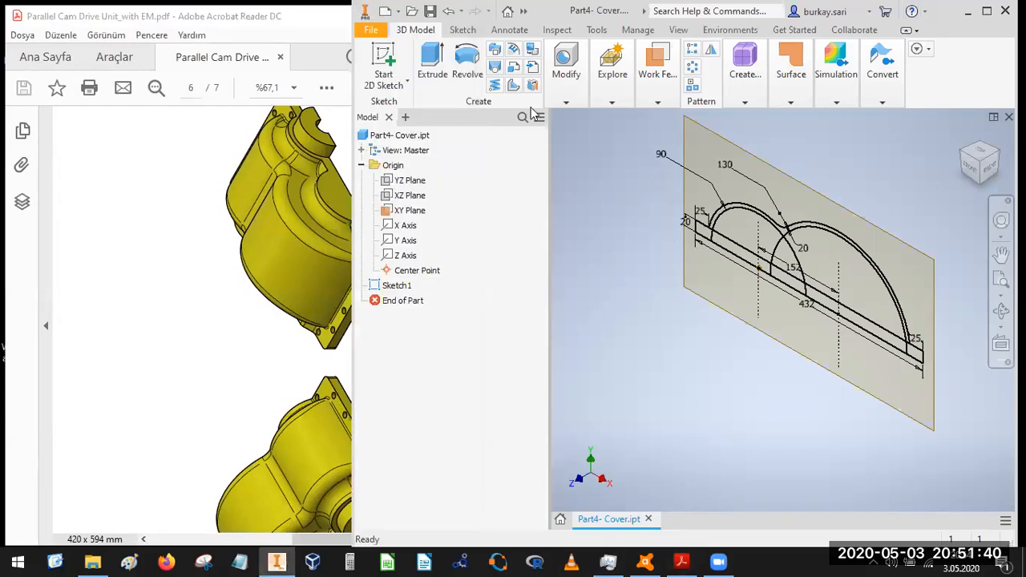
{"action": "left_click", "coordinate": [430, 64]}
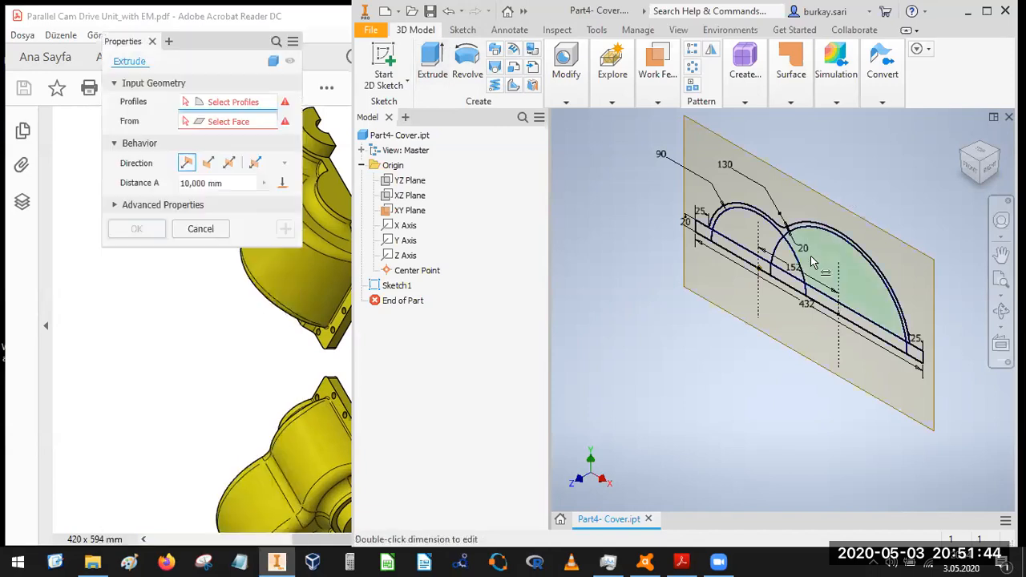
{"action": "scroll", "coordinate": [707, 223], "scroll_direction": "up", "scroll_amount": 5}
{"action": "left_click", "coordinate": [751, 275]}
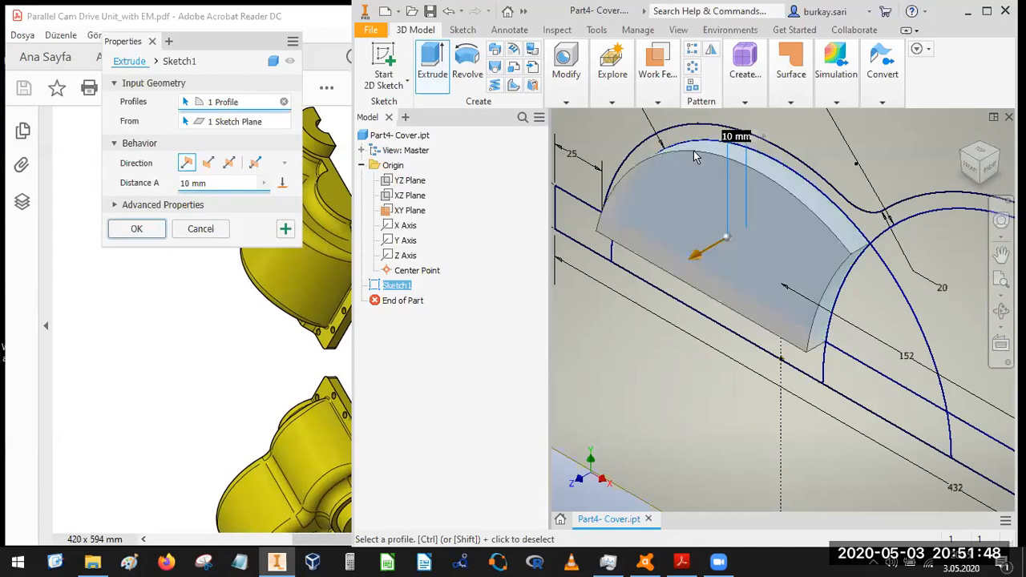
{"action": "left_click", "coordinate": [741, 249]}
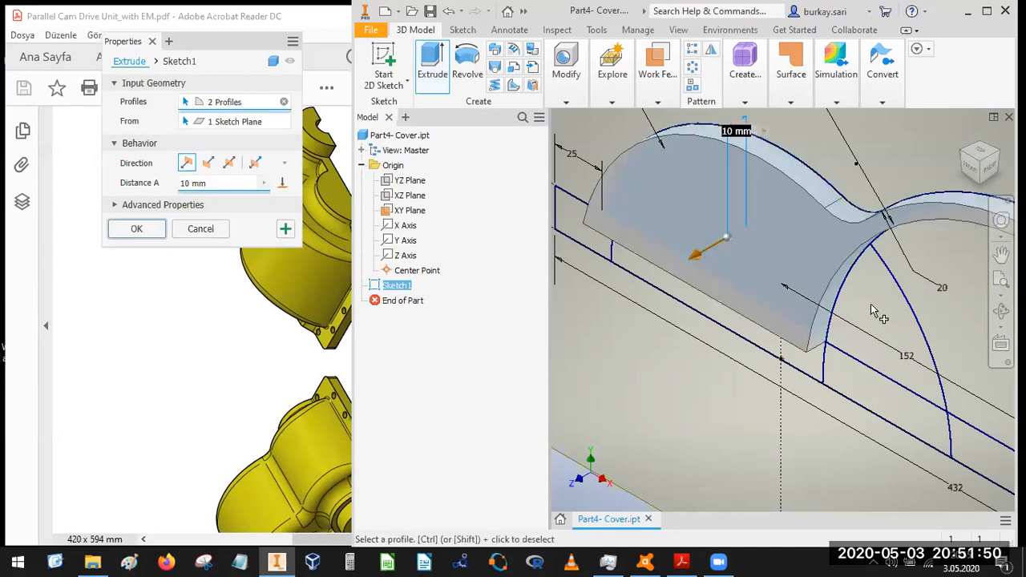
{"action": "left_click", "coordinate": [837, 328]}
{"action": "left_click", "coordinate": [870, 398]}
{"action": "left_click", "coordinate": [792, 359]}
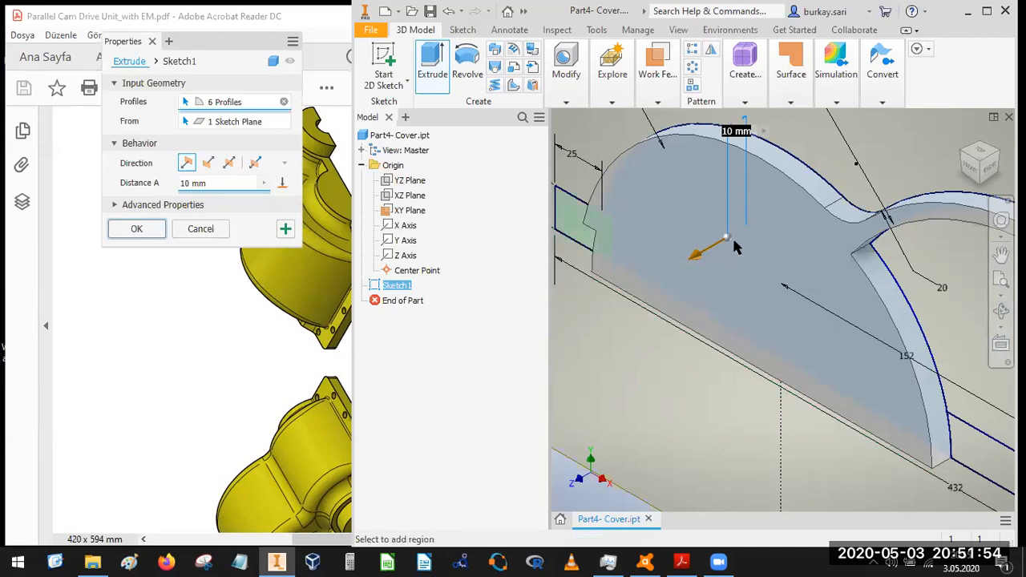
- Add the large arch's remaining area, the outer flange regions and the rest of the base strip to the extrusion profiles
{"action": "scroll", "coordinate": [733, 241], "scroll_direction": "down", "scroll_amount": 2}
{"action": "left_click", "coordinate": [901, 282]}
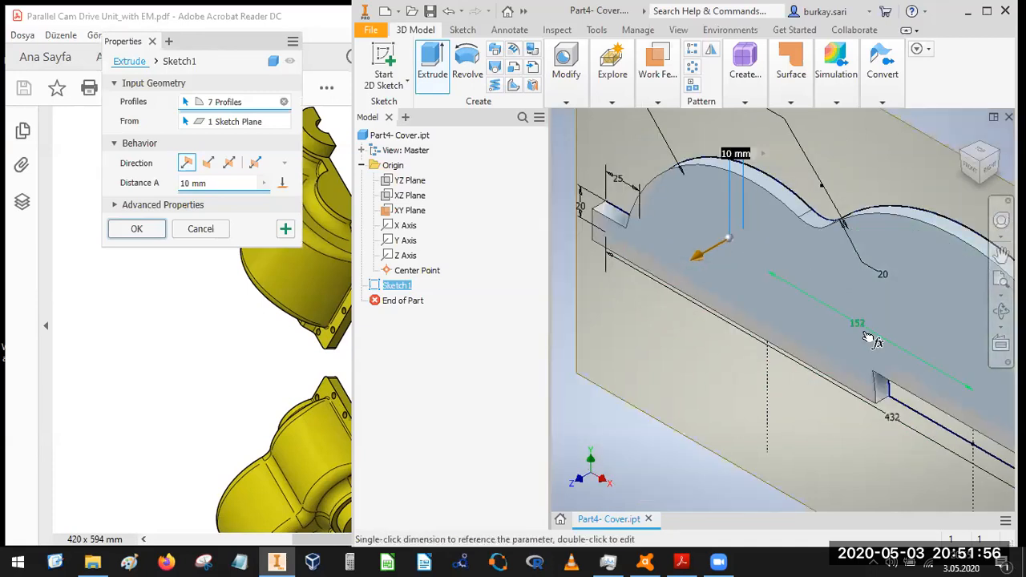
{"action": "scroll", "coordinate": [818, 300], "scroll_direction": "down", "scroll_amount": 5}
{"action": "middle_click_drag", "start_coordinate": [820, 303], "coordinate": [732, 262]}
{"action": "scroll", "coordinate": [865, 354], "scroll_direction": "up", "scroll_amount": 5}
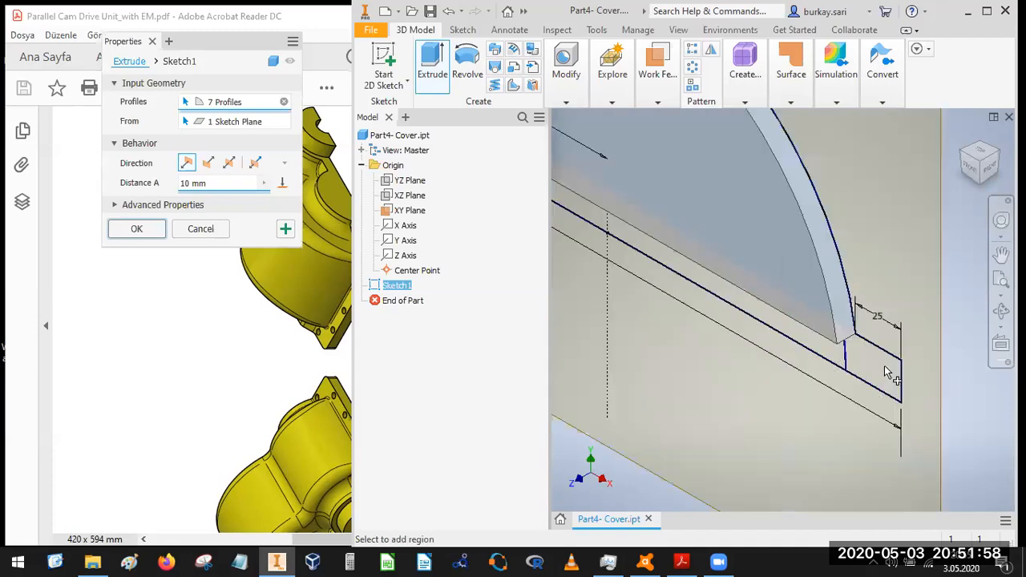
{"action": "scroll", "coordinate": [889, 373], "scroll_direction": "down", "scroll_amount": 2}
{"action": "left_click", "coordinate": [848, 355]}
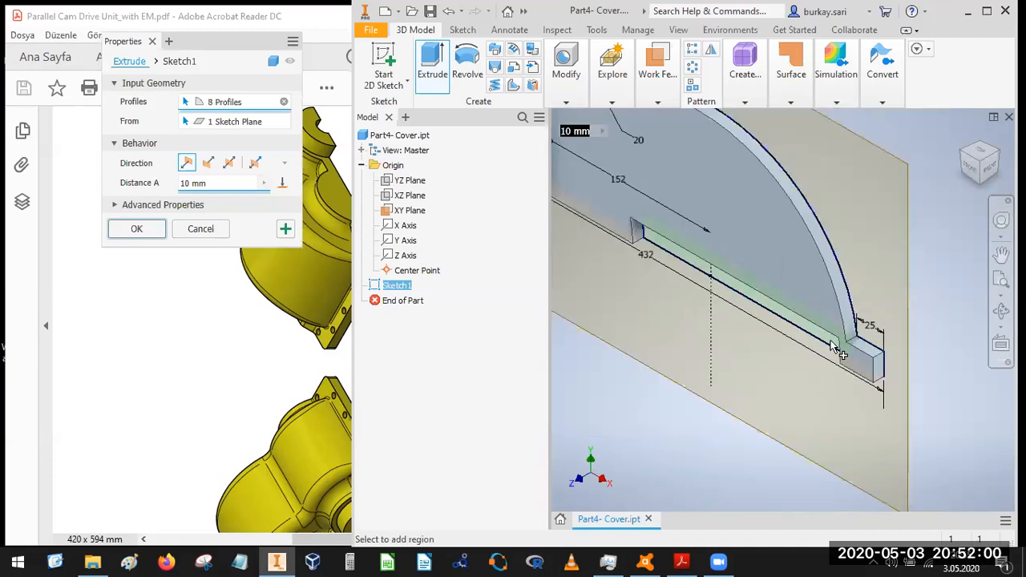
{"action": "left_click", "coordinate": [834, 350]}
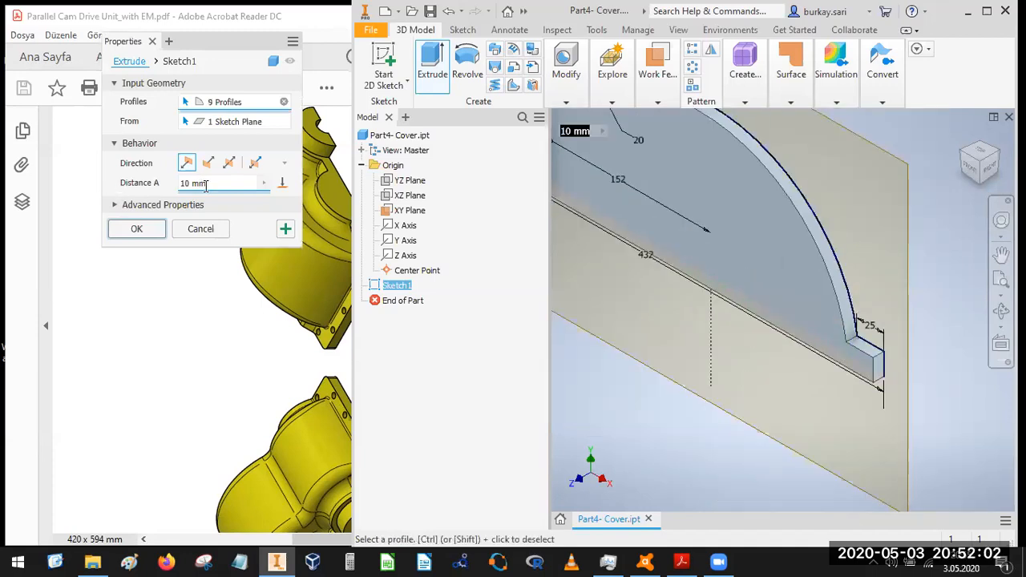
- Extrude the selected profiles symmetrically about the sketch plane with a total distance of 180 mm
{"action": "type", "text": "180"}
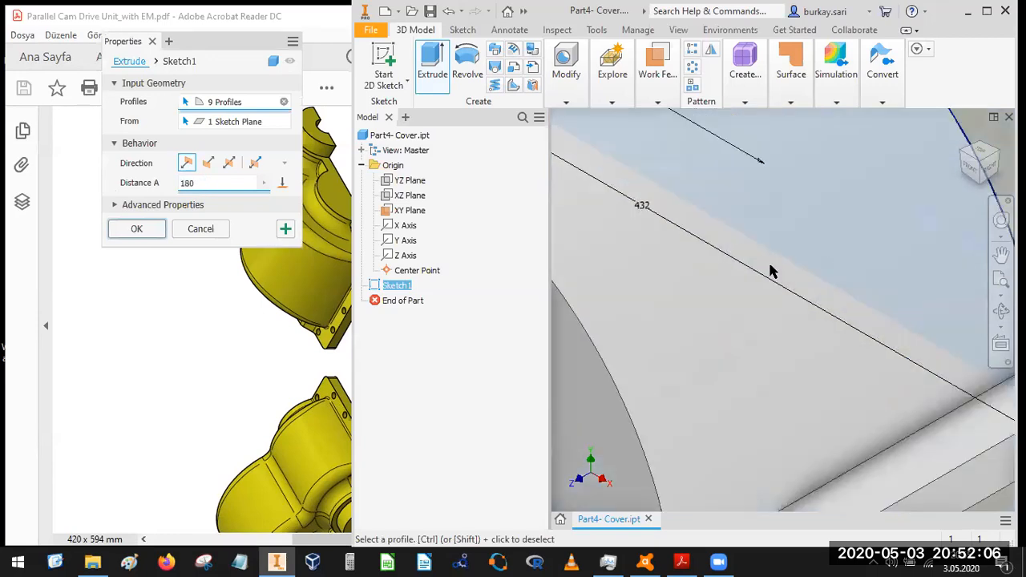
{"action": "scroll", "coordinate": [768, 271], "scroll_direction": "down", "scroll_amount": 5}
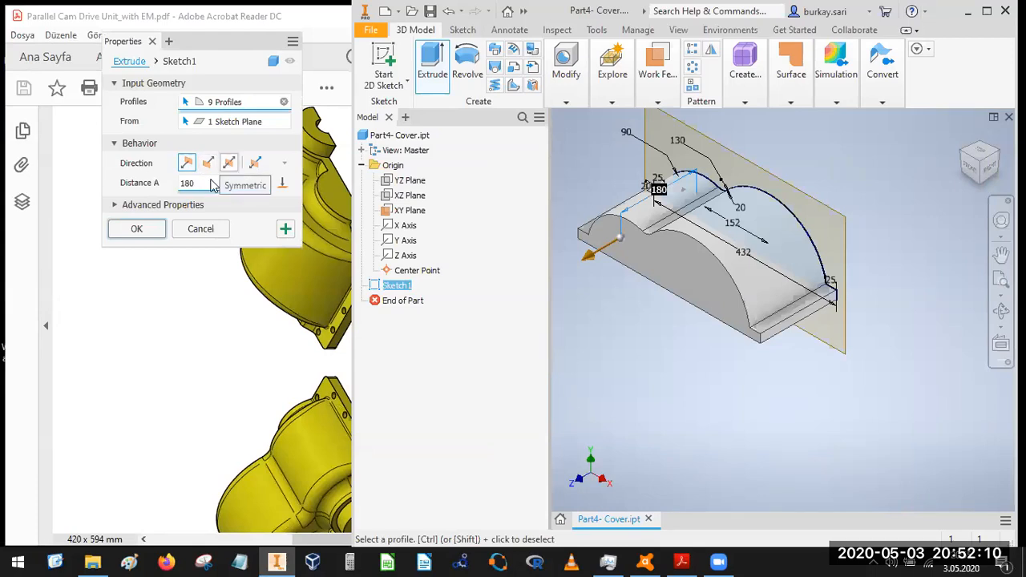
{"action": "left_click", "coordinate": [229, 162]}
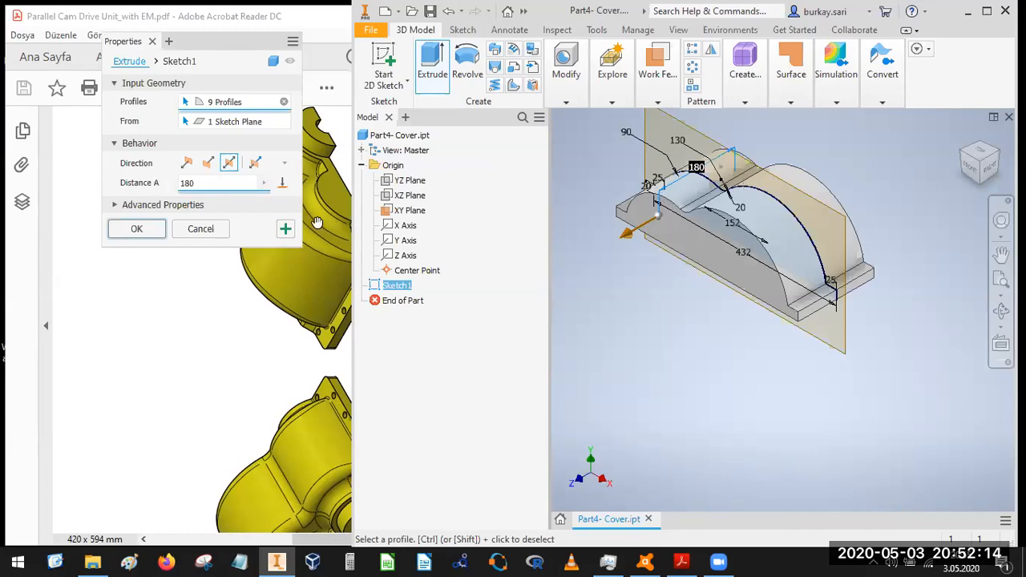
{"action": "left_click", "coordinate": [133, 228]}
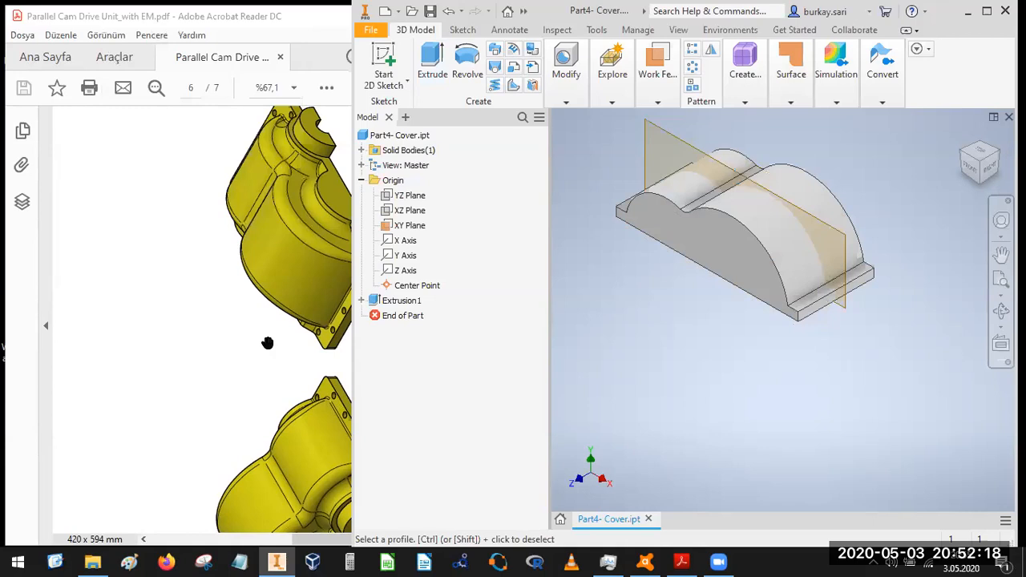
- Examine Section AH-AH, the flanged plan view, Section AE-AE and Section AG-AG in the PDF for the cover's boss and width dimensions
{"action": "left_click", "coordinate": [195, 372]}
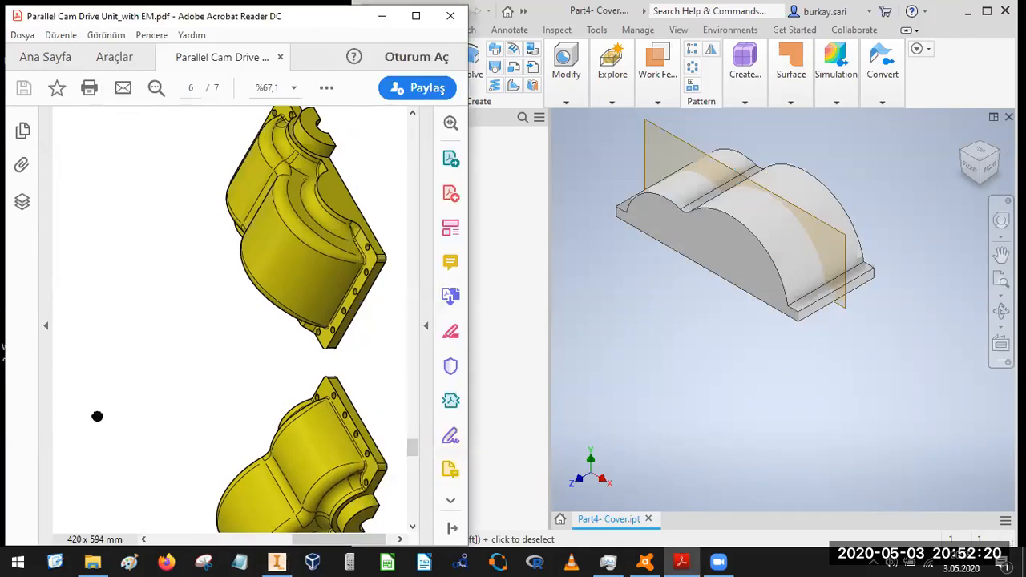
{"action": "scroll", "coordinate": [225, 325], "scroll_direction": "up", "scroll_amount": 5}
{"action": "scroll", "coordinate": [270, 403], "scroll_direction": "up", "scroll_amount": 10}
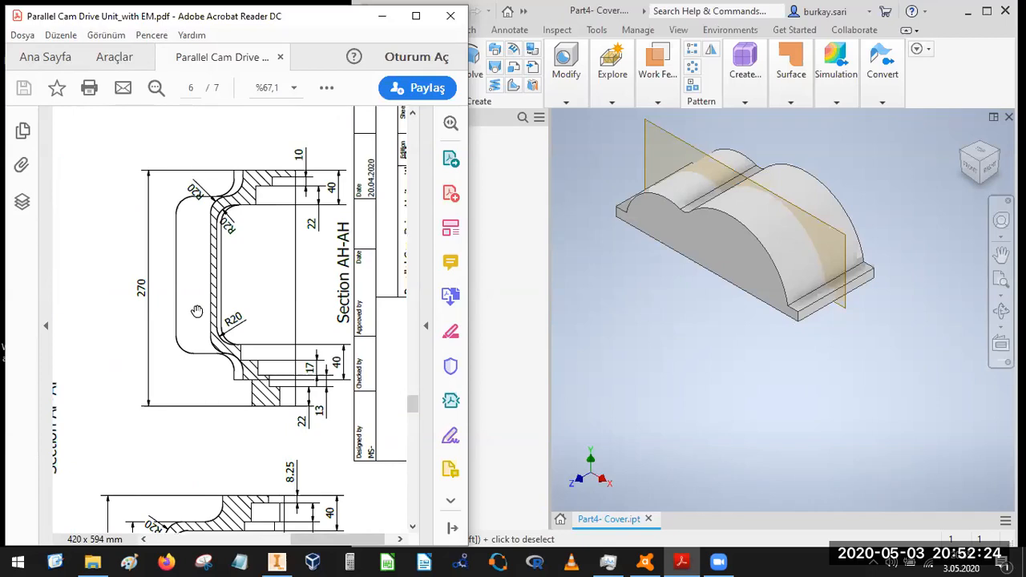
{"action": "mouse_move", "coordinate": [143, 374]}
{"action": "left_mouse_down"}
{"action": "mouse_move", "coordinate": [210, 298]}
{"action": "mouse_move", "coordinate": [263, 314]}
{"action": "mouse_move", "coordinate": [313, 293]}
{"action": "left_mouse_up"}
{"action": "mouse_move", "coordinate": [209, 344]}
{"action": "left_mouse_down"}
{"action": "mouse_move", "coordinate": [268, 234]}
{"action": "mouse_move", "coordinate": [293, 224]}
{"action": "left_mouse_up"}
{"action": "mouse_move", "coordinate": [277, 400]}
{"action": "left_mouse_down"}
{"action": "mouse_move", "coordinate": [295, 261]}
{"action": "mouse_move", "coordinate": [365, 291]}
{"action": "left_mouse_up"}
{"action": "scroll", "coordinate": [84, 297], "scroll_direction": "right", "scroll_amount": 5}
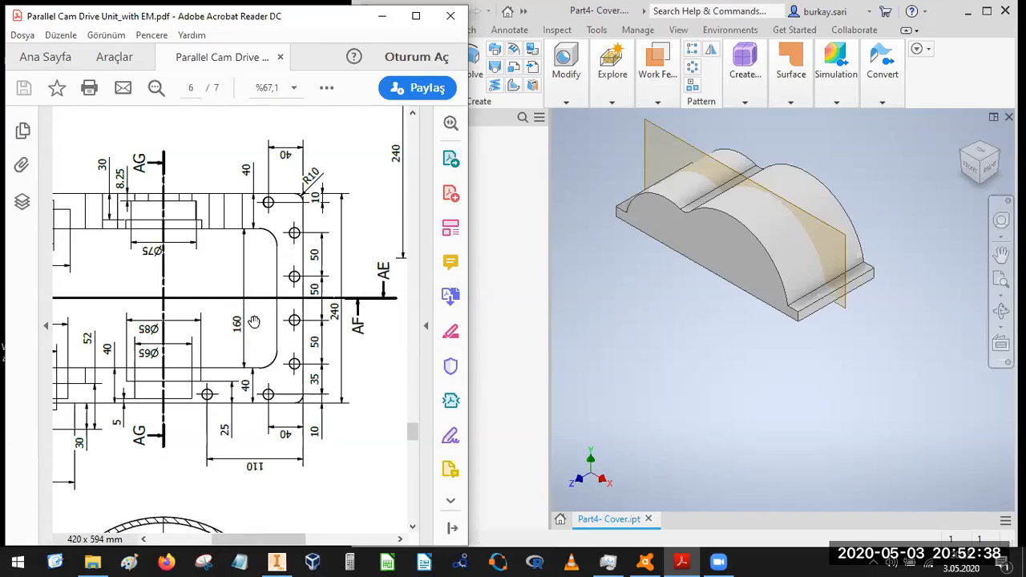
{"action": "scroll", "coordinate": [253, 321], "scroll_direction": "down", "scroll_amount": 6}
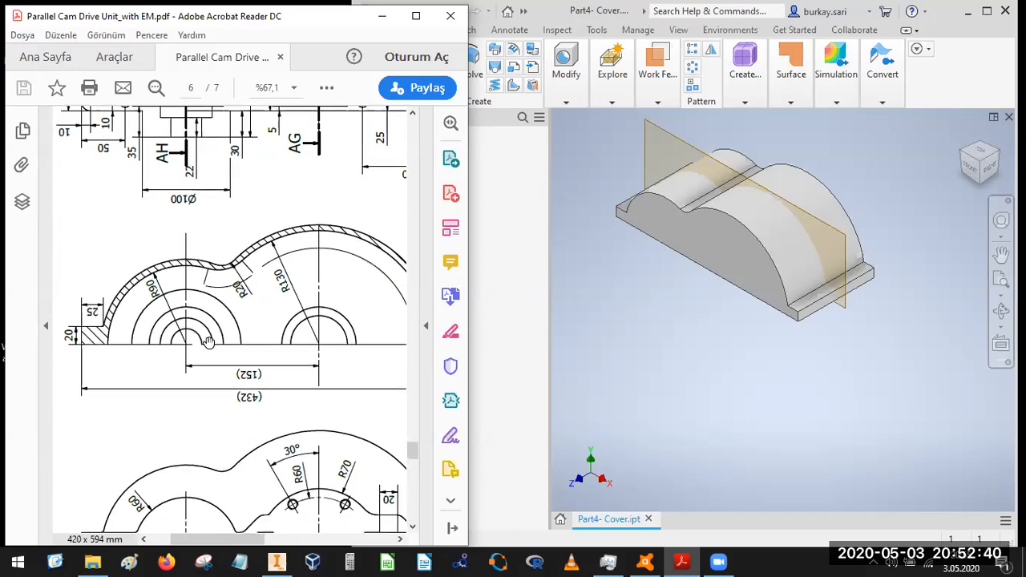
{"action": "scroll", "coordinate": [202, 306], "scroll_direction": "down", "scroll_amount": 1}
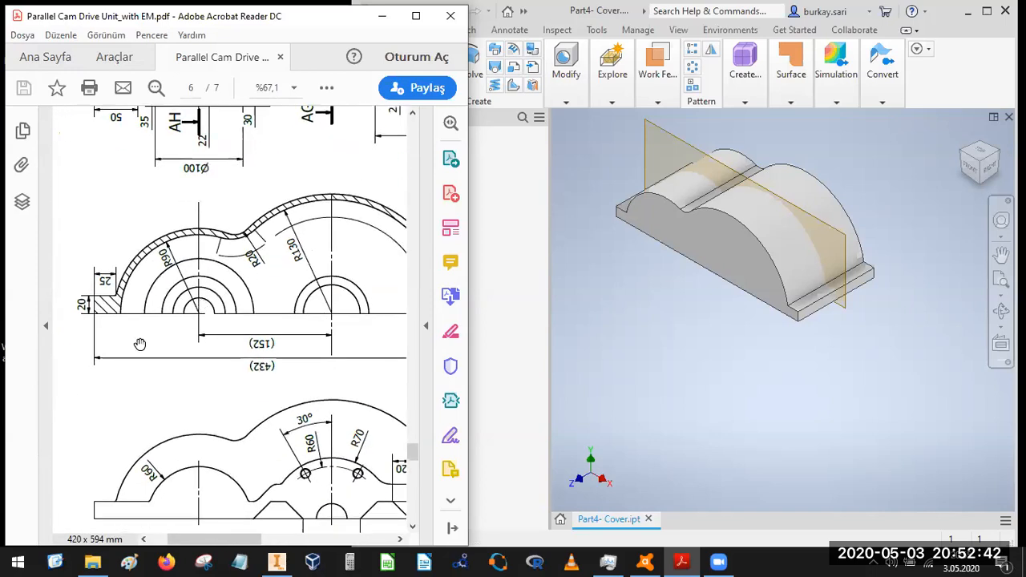
{"action": "left_click_drag", "start_coordinate": [377, 163], "coordinate": [98, 380]}
{"action": "left_click_drag", "start_coordinate": [280, 336], "coordinate": [158, 433]}
{"action": "left_click_drag", "start_coordinate": [213, 138], "coordinate": [194, 272]}
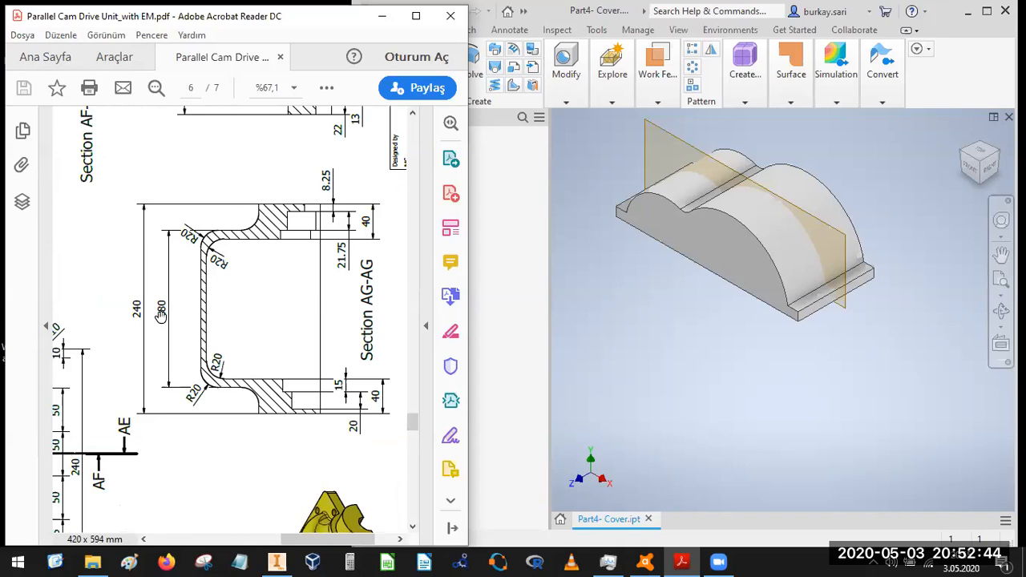
{"action": "left_click", "coordinate": [694, 348]}
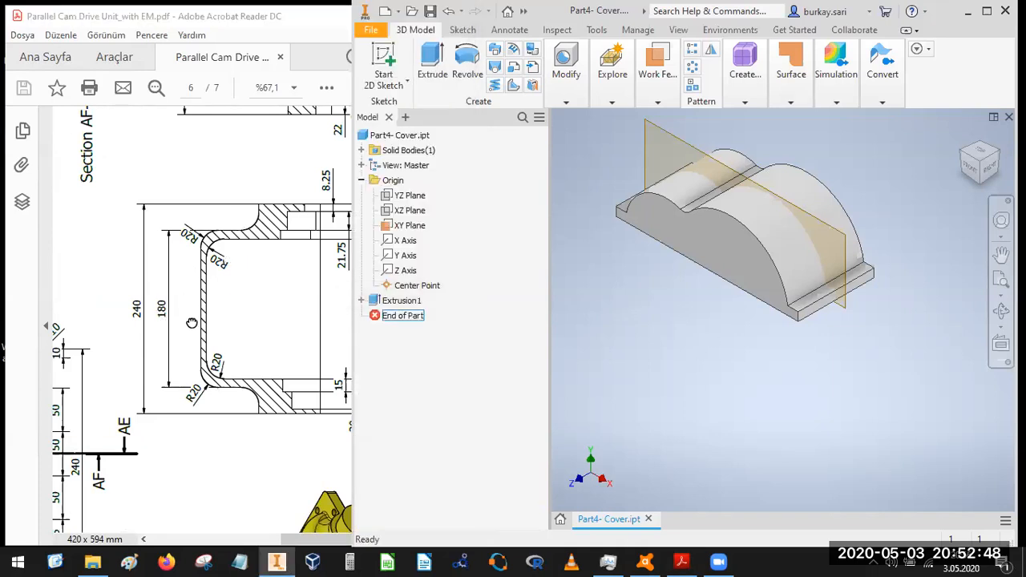
- Enlarge the PDF to examine the plan, Section AE-AE and end view with the R60 and R70 arcs, then restore it beside the model
{"action": "left_click_drag", "start_coordinate": [192, 323], "coordinate": [270, 152]}
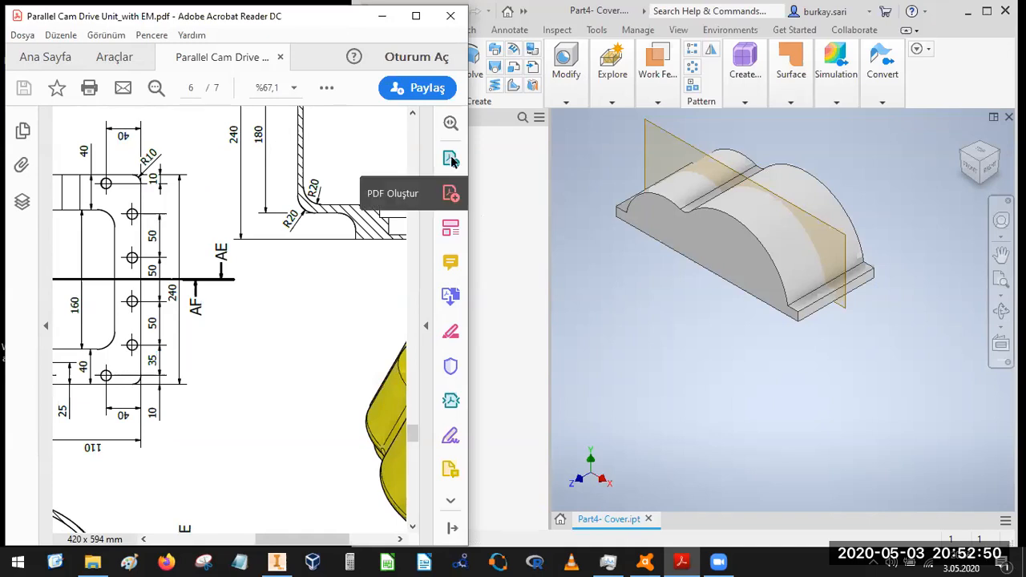
{"action": "left_click", "coordinate": [416, 15]}
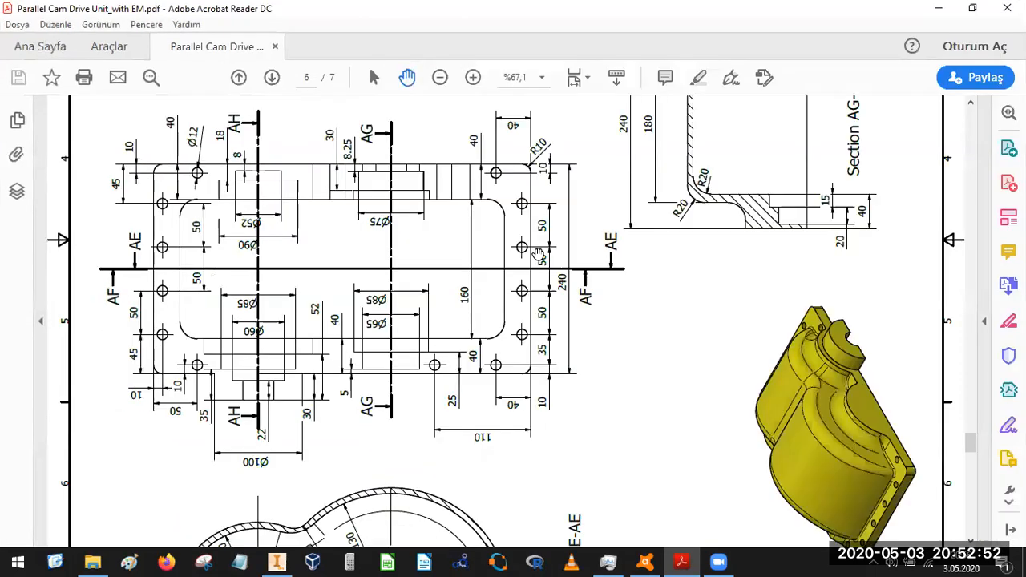
{"action": "scroll", "coordinate": [541, 304], "scroll_direction": "down", "scroll_amount": 3}
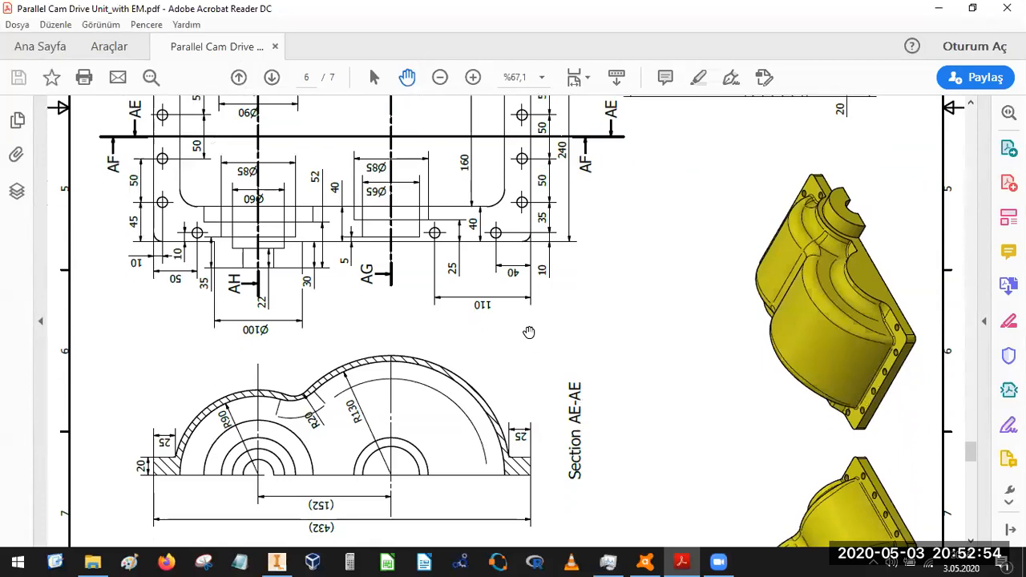
{"action": "scroll", "coordinate": [526, 332], "scroll_direction": "down", "scroll_amount": 2}
{"action": "scroll", "coordinate": [513, 369], "scroll_direction": "down", "scroll_amount": 5}
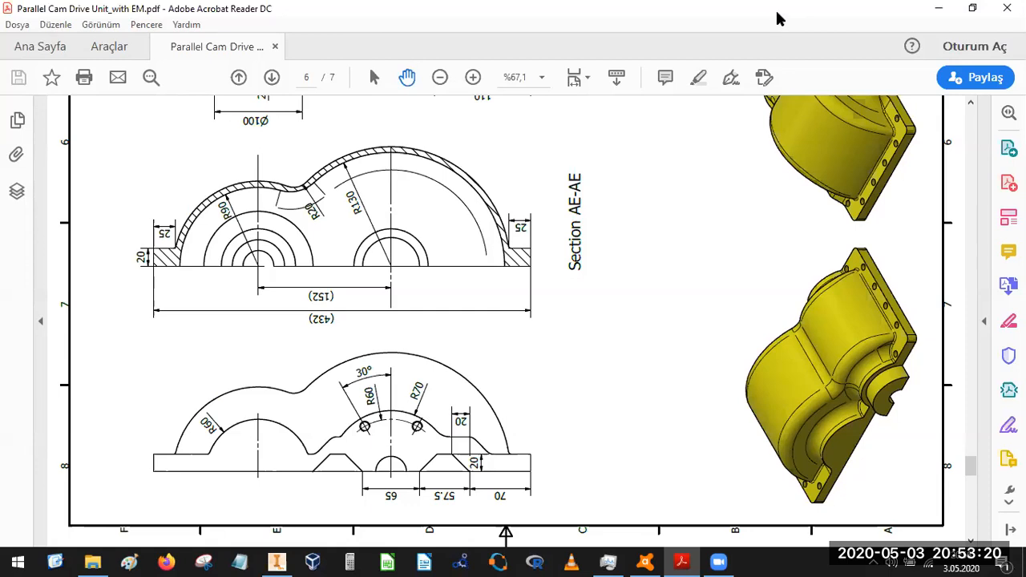
{"action": "left_click", "coordinate": [972, 8]}
{"action": "left_click_drag", "start_coordinate": [282, 383], "coordinate": [246, 359]}
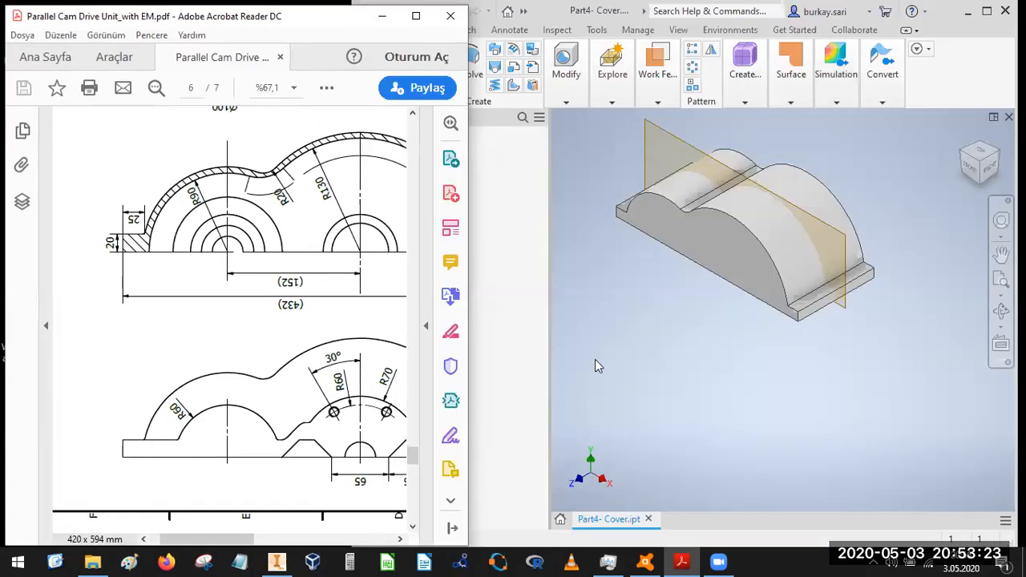
- Start a new 2D sketch on the front end face of the extruded cover body
{"action": "left_click", "coordinate": [974, 165]}
{"action": "left_click_drag", "start_coordinate": [248, 439], "coordinate": [215, 439]}
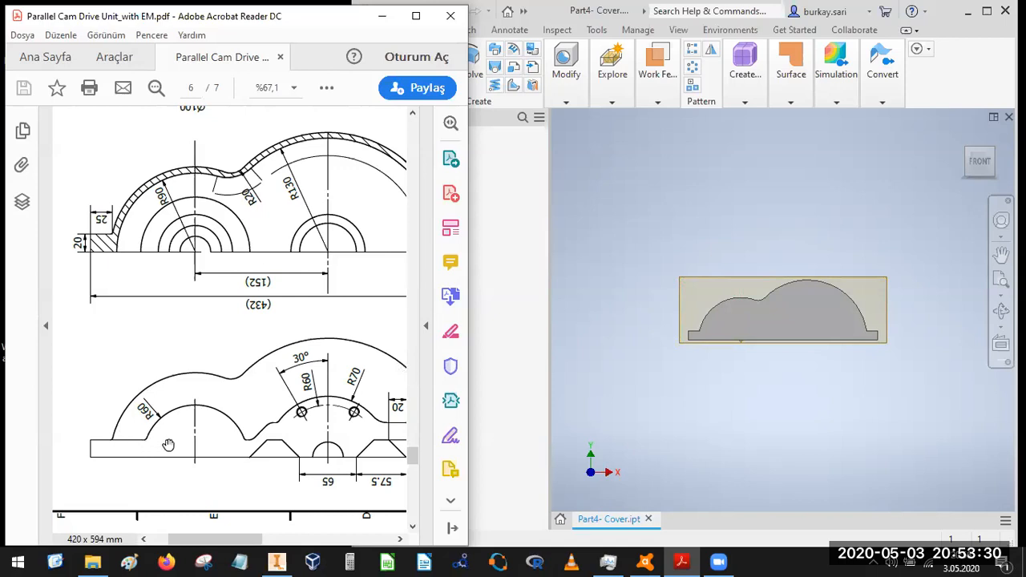
{"action": "left_click", "coordinate": [584, 278]}
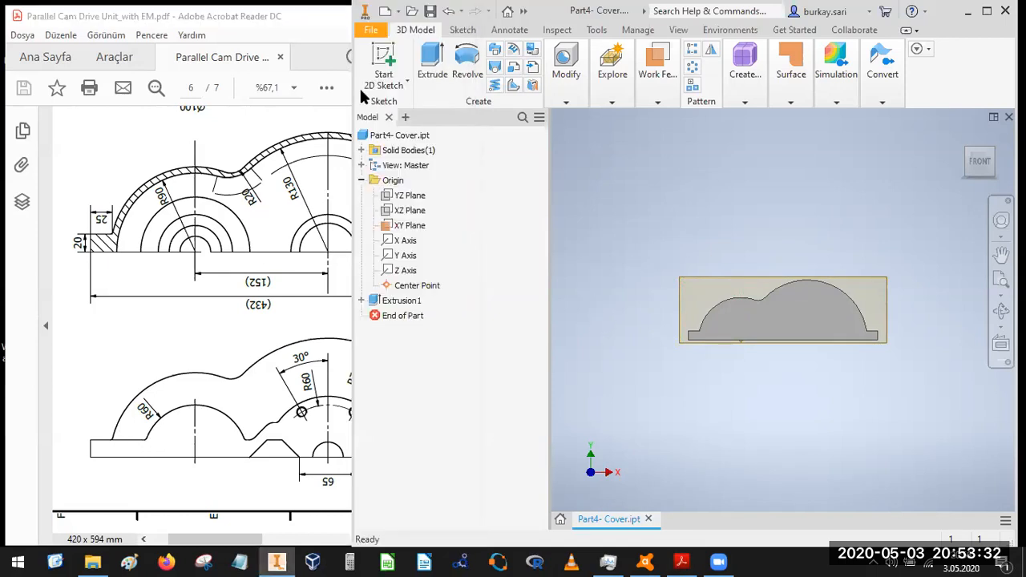
{"action": "left_click", "coordinate": [361, 300]}
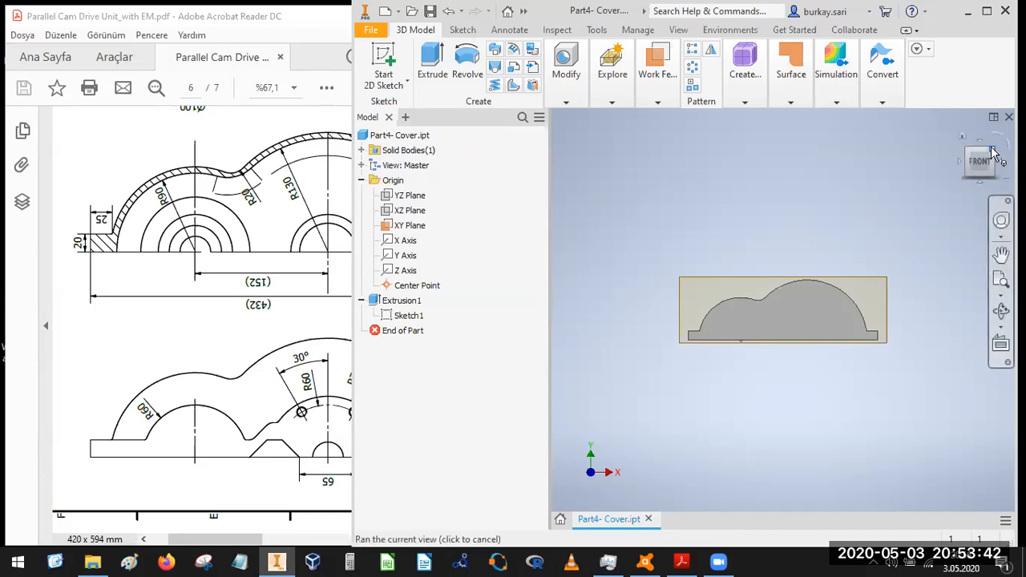
{"action": "key", "text": "F6"}
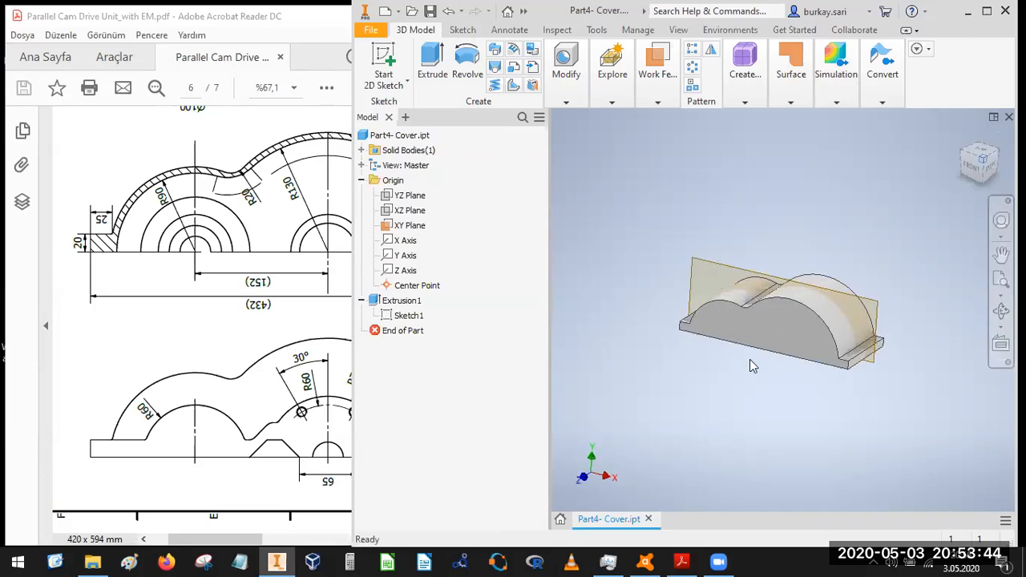
{"action": "left_click", "coordinate": [393, 62]}
{"action": "left_click", "coordinate": [741, 338]}
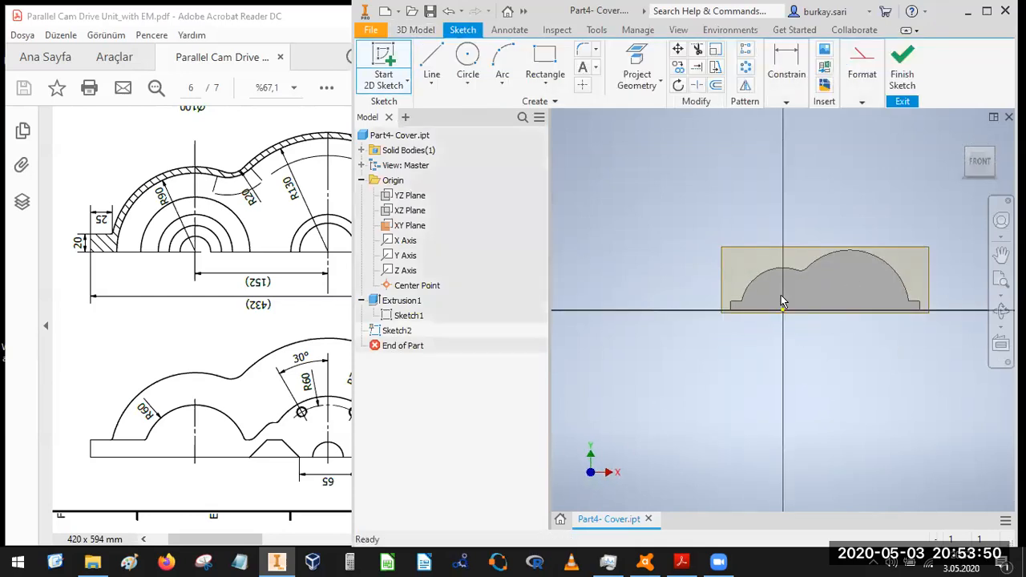
- Project the large arch's edge into the sketch to obtain its centre point
{"action": "left_click", "coordinate": [636, 77]}
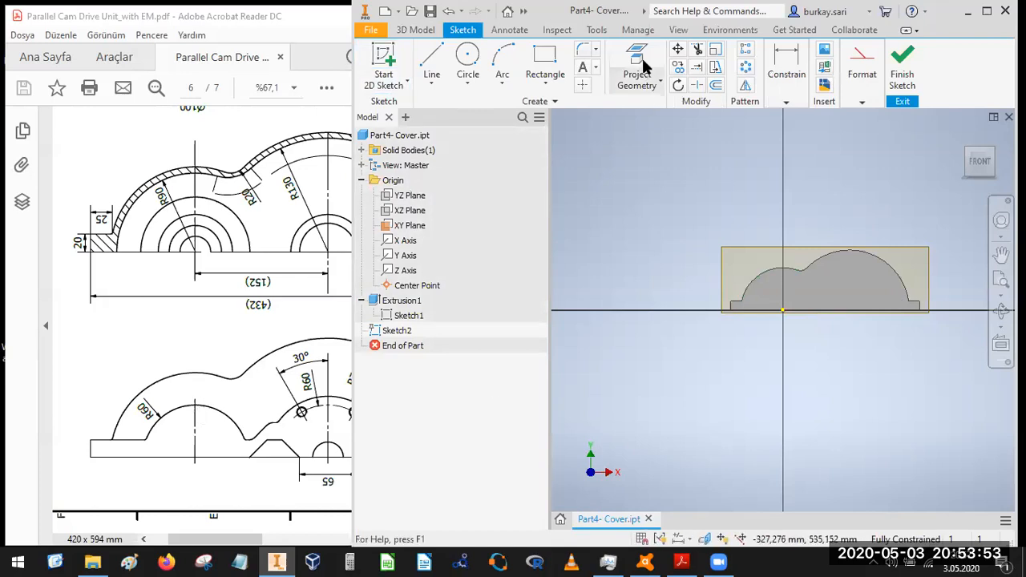
{"action": "left_click", "coordinate": [889, 273]}
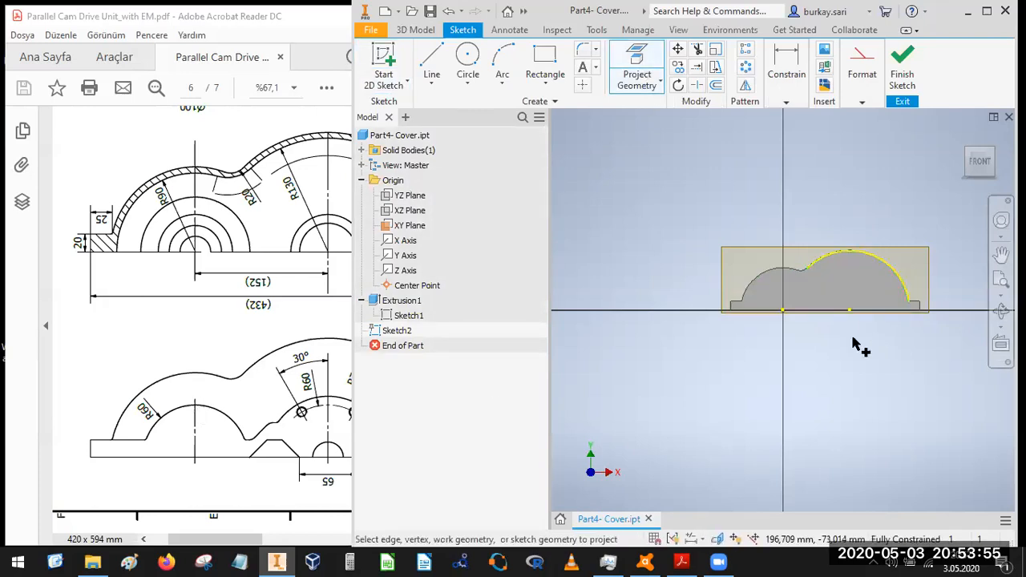
{"action": "left_click", "coordinate": [634, 76]}
- Sketch two circles, one centred on the origin and a larger one centred on the projected large arch's centre
{"action": "left_click", "coordinate": [468, 56]}
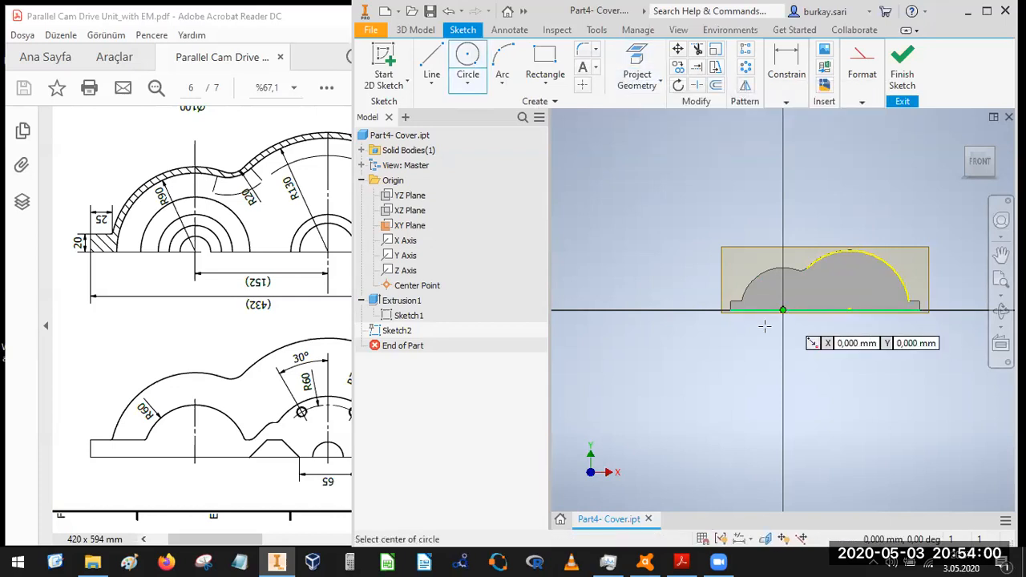
{"action": "left_click", "coordinate": [783, 311]}
{"action": "scroll", "coordinate": [769, 322], "scroll_direction": "up", "scroll_amount": 5}
{"action": "left_click", "coordinate": [721, 336]}
{"action": "scroll", "coordinate": [701, 343], "scroll_direction": "down", "scroll_amount": 5}
{"action": "left_click", "coordinate": [780, 330]}
{"action": "scroll", "coordinate": [785, 323], "scroll_direction": "up", "scroll_amount": 3}
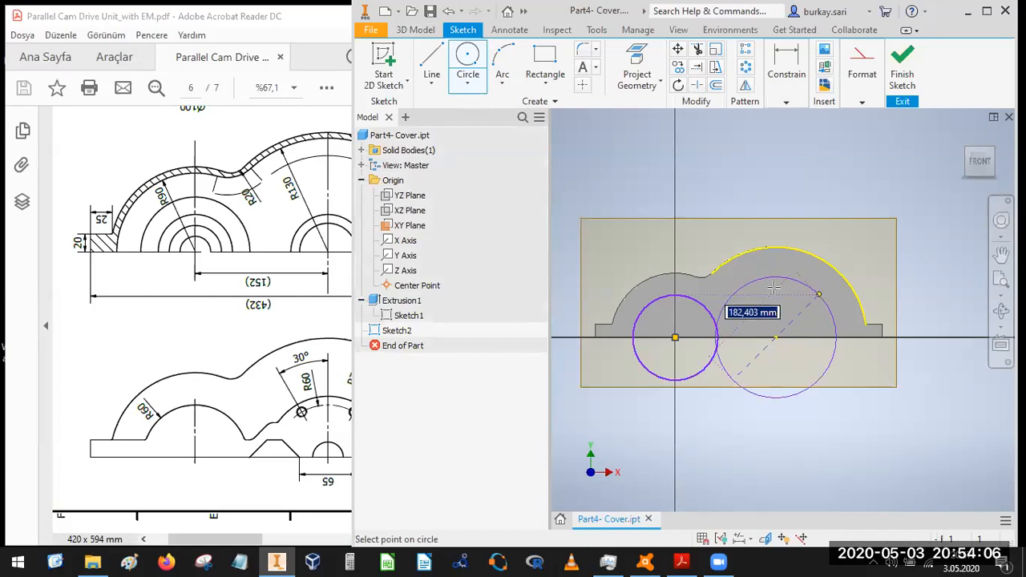
{"action": "left_click", "coordinate": [821, 293]}
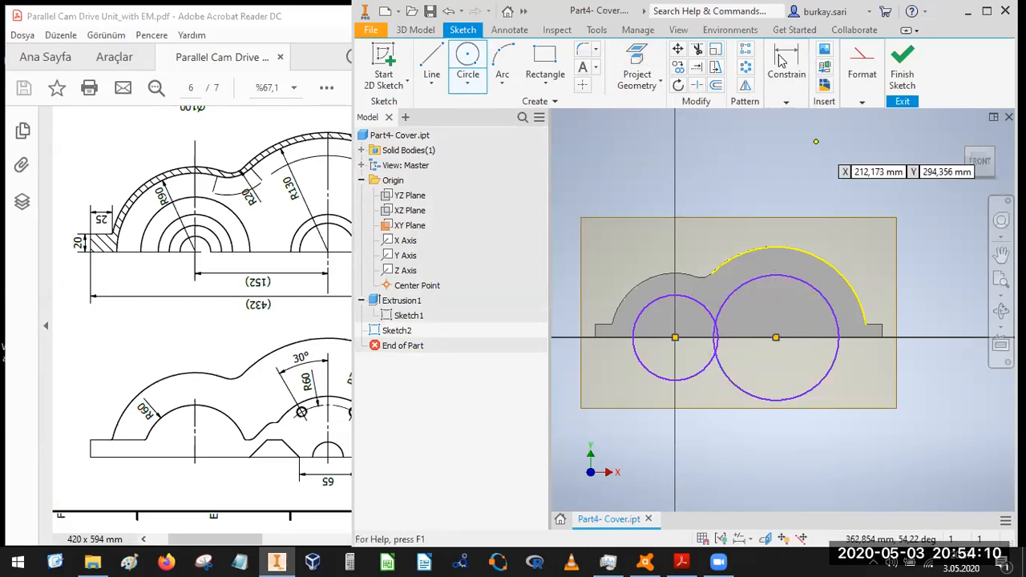
- Dimension the circle centred on the origin as a radius of 60 mm
{"action": "left_click", "coordinate": [786, 102]}
{"action": "left_click", "coordinate": [784, 134]}
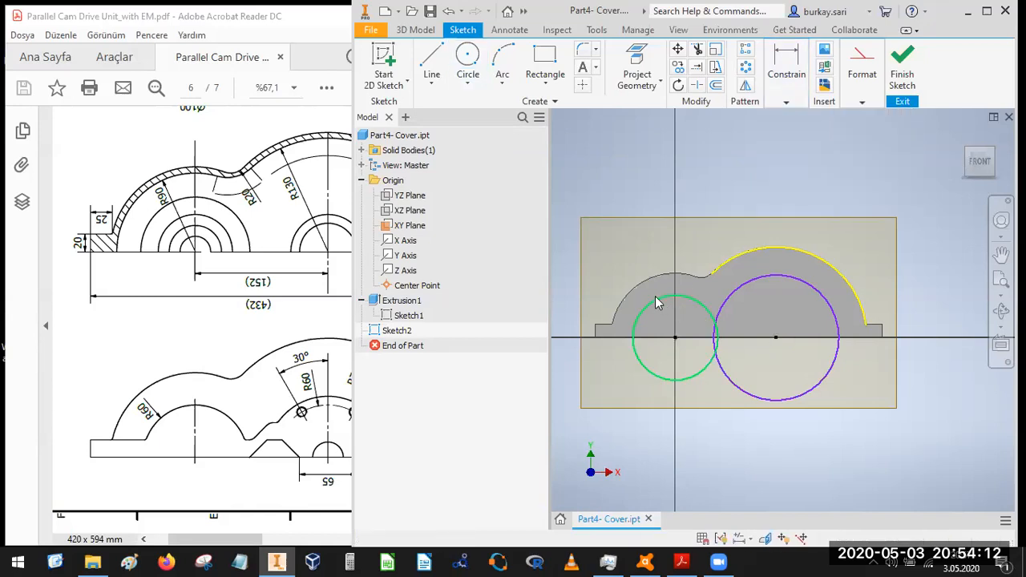
{"action": "left_click", "coordinate": [653, 299]}
{"action": "right_click", "coordinate": [593, 278]}
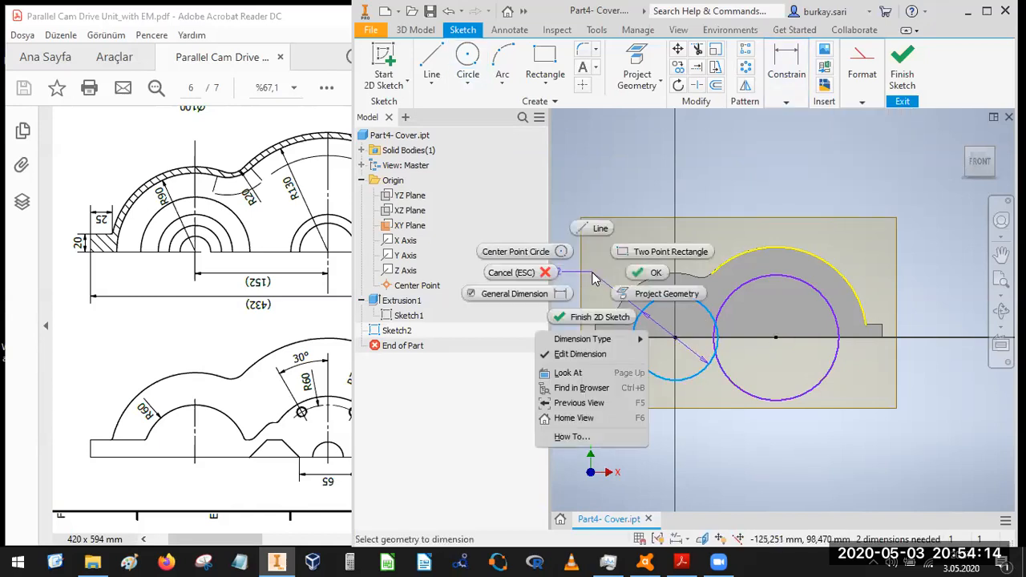
{"action": "mouse_move", "coordinate": [633, 339]}
{"action": "left_click", "coordinate": [672, 343]}
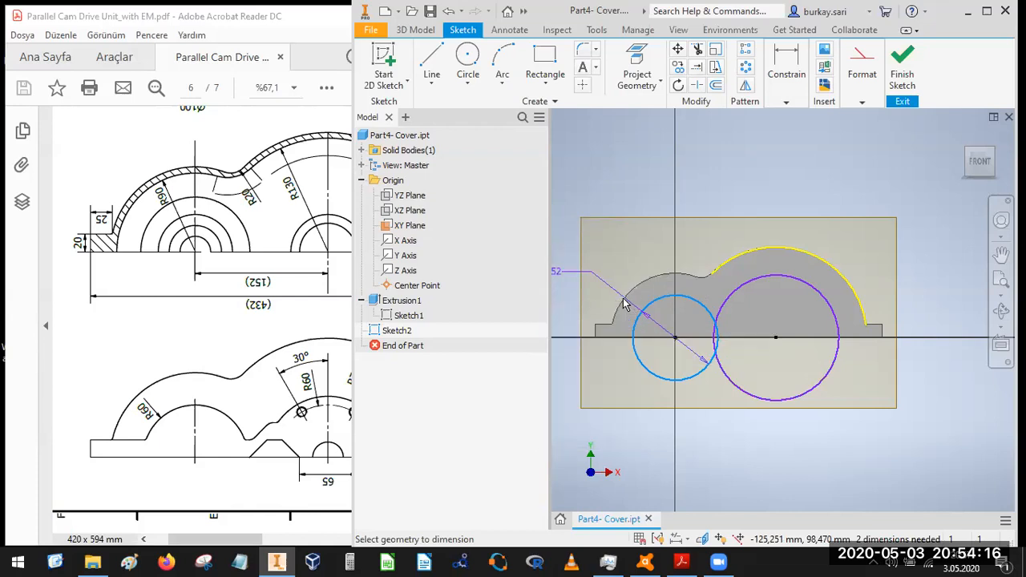
{"action": "left_click", "coordinate": [586, 280]}
{"action": "type", "text": "60"}
{"action": "key", "text": "Return"}
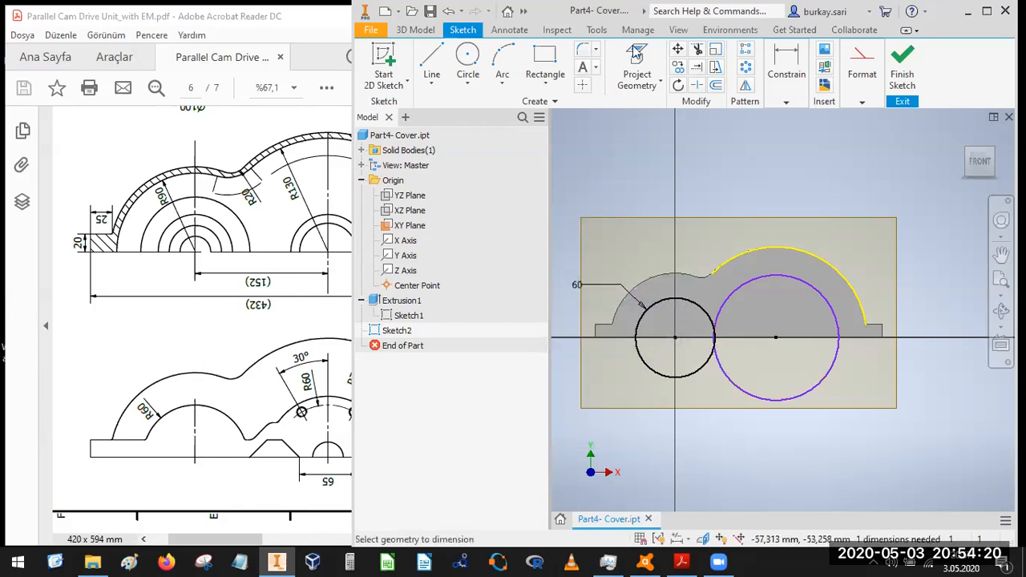
- Project the body's straight bottom edge into the sketch
{"action": "key", "text": "p"}
{"action": "left_click", "coordinate": [618, 340]}
{"action": "key", "text": "Escape"}
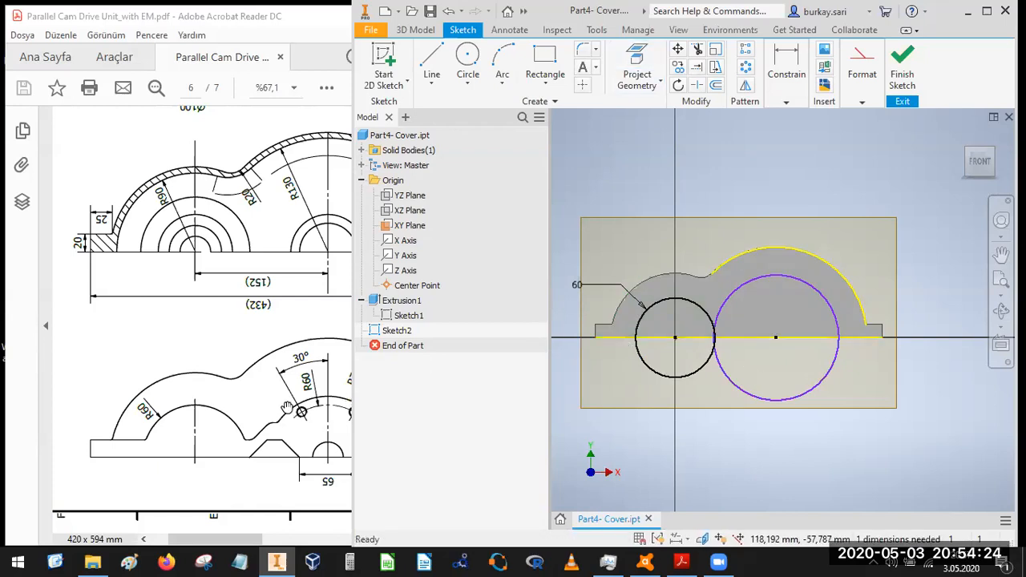
- Dimension the circle under the large arch as a radius of 70 mm, following the R70 arc on the PDF
{"action": "left_click_drag", "start_coordinate": [293, 391], "coordinate": [243, 392]}
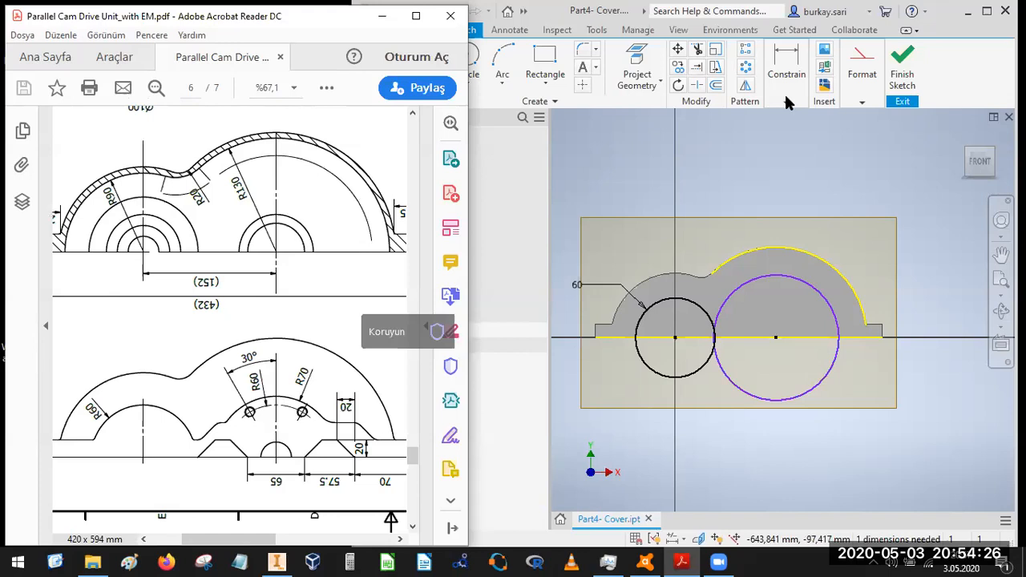
{"action": "left_click", "coordinate": [787, 102]}
{"action": "left_click", "coordinate": [794, 132]}
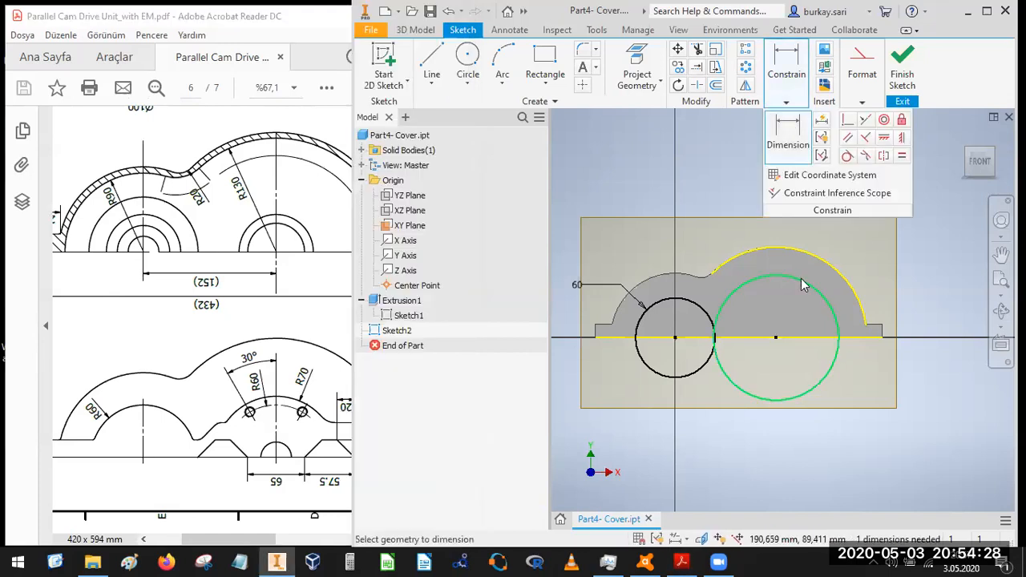
{"action": "left_click", "coordinate": [802, 281]}
{"action": "right_click", "coordinate": [808, 273]}
{"action": "mouse_move", "coordinate": [833, 343]}
{"action": "left_click", "coordinate": [890, 340]}
{"action": "scroll", "coordinate": [841, 289], "scroll_direction": "up", "scroll_amount": 5}
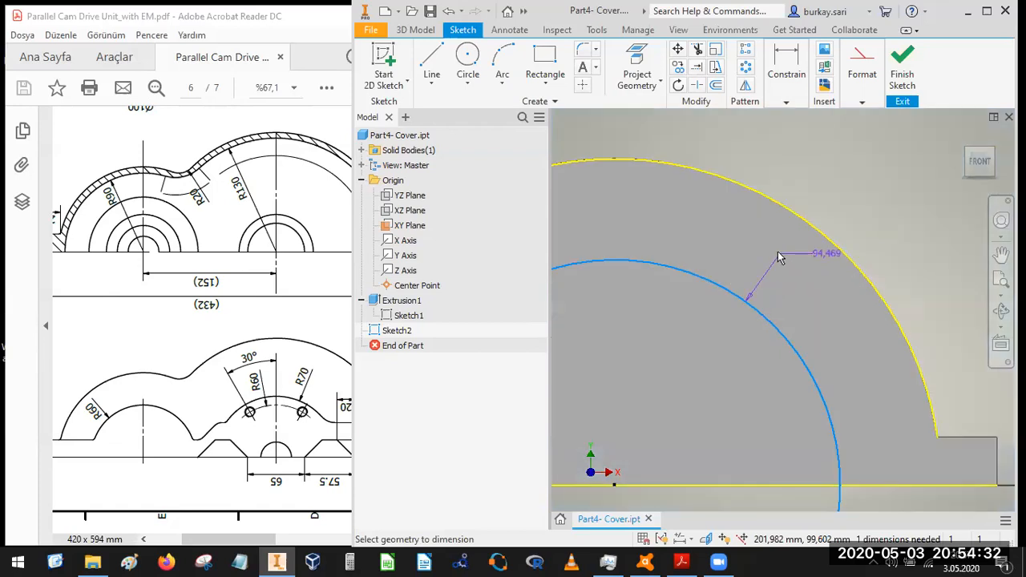
{"action": "left_click", "coordinate": [775, 249]}
{"action": "type", "text": "70"}
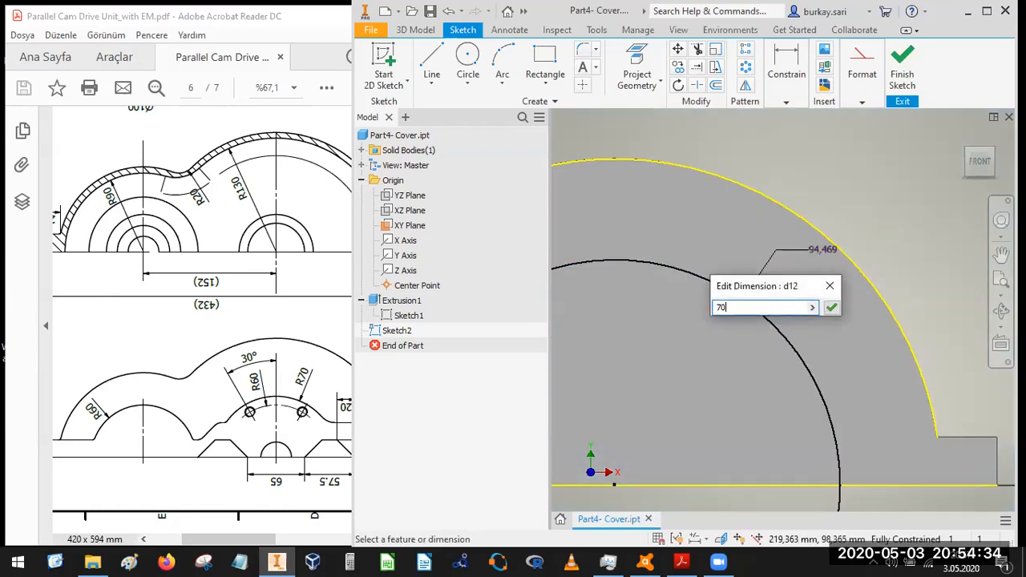
{"action": "key", "text": "Return"}
{"action": "scroll", "coordinate": [789, 256], "scroll_direction": "down", "scroll_amount": 5}
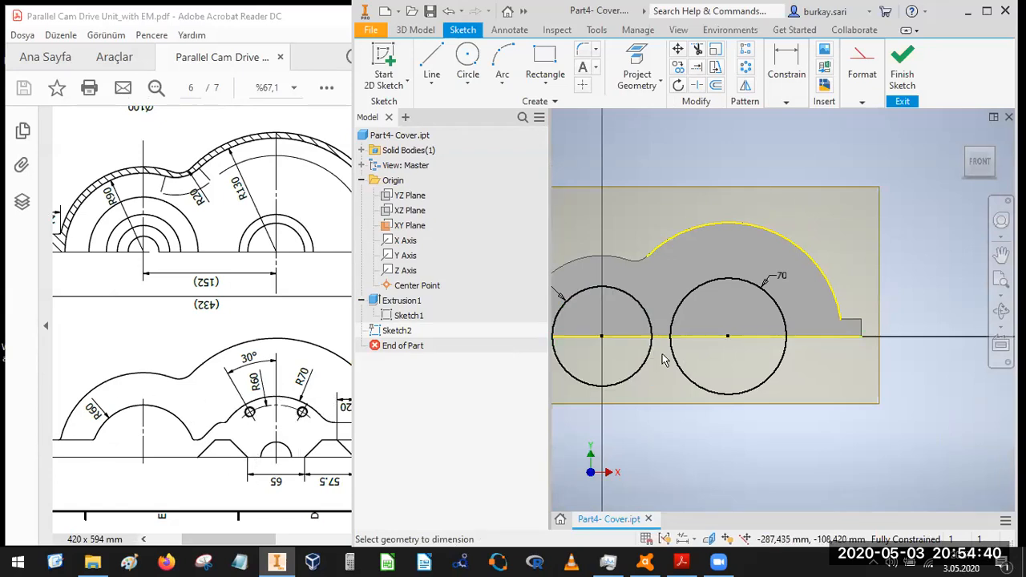
- Trim away the lower halves of both circles below the projected bottom edge
{"action": "left_click", "coordinate": [707, 331]}
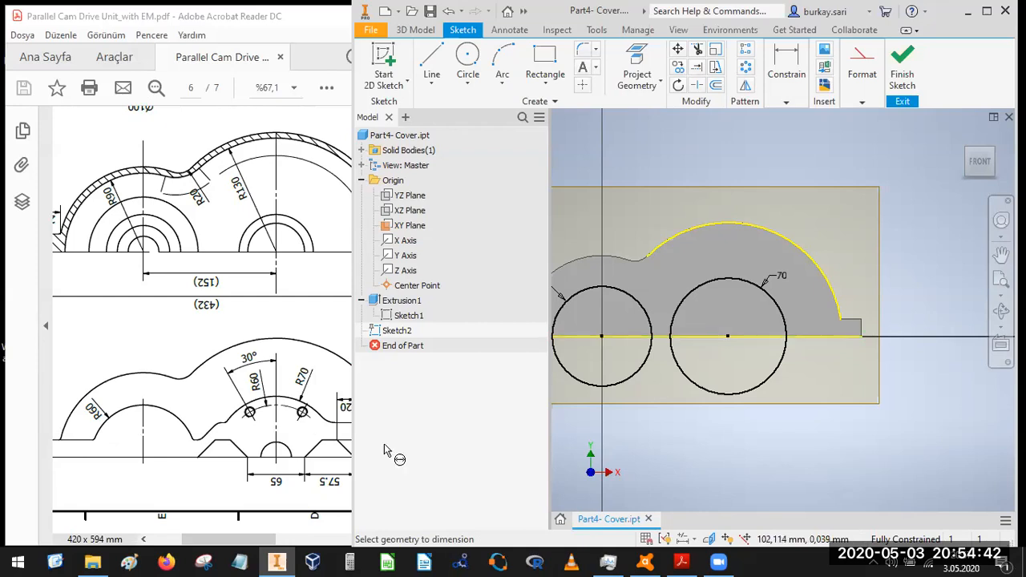
{"action": "left_click_drag", "start_coordinate": [252, 398], "coordinate": [211, 318]}
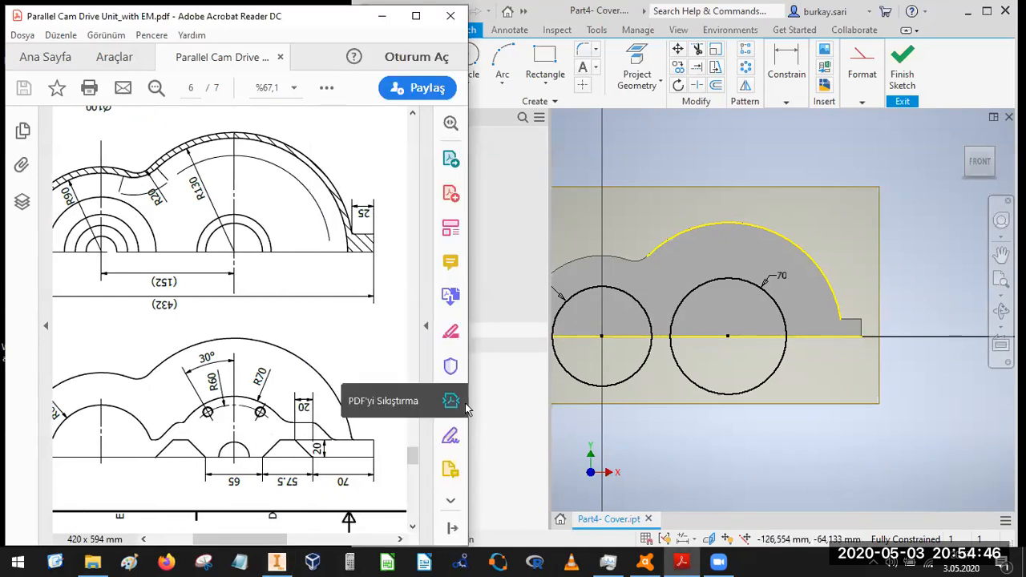
{"action": "left_click", "coordinate": [698, 53]}
{"action": "left_click", "coordinate": [623, 385]}
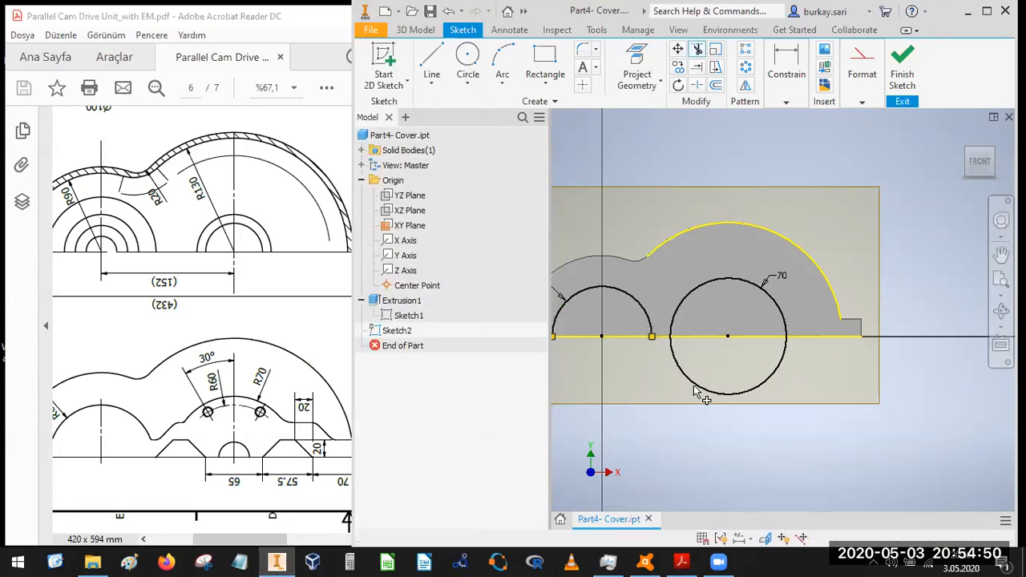
{"action": "left_click", "coordinate": [696, 391]}
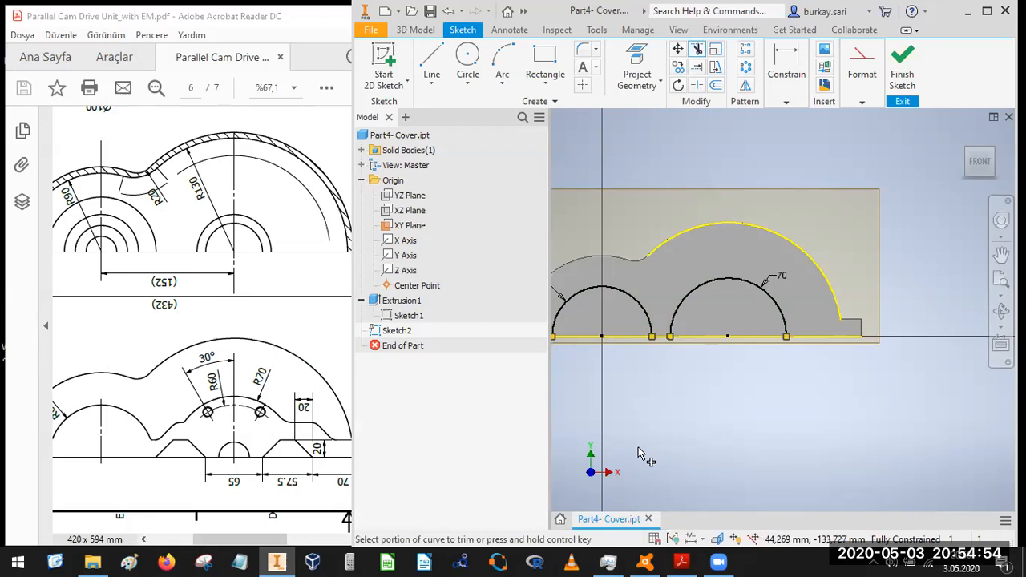
- Examine the plan view and Section AG-AG in the PDF, rotating the page clockwise to read the section upright
{"action": "left_click", "coordinate": [271, 386]}
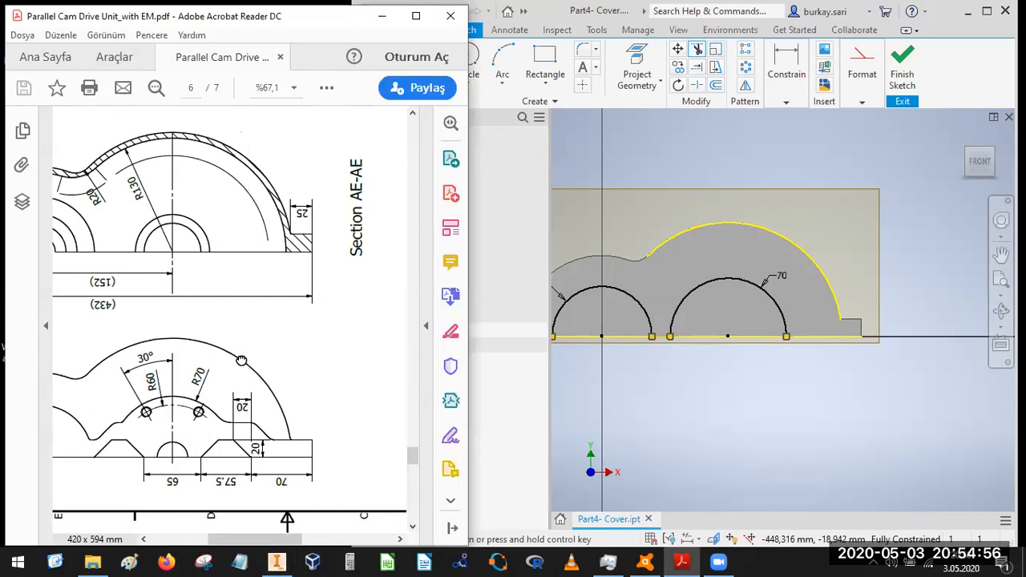
{"action": "scroll", "coordinate": [233, 278], "scroll_direction": "up", "scroll_amount": 5}
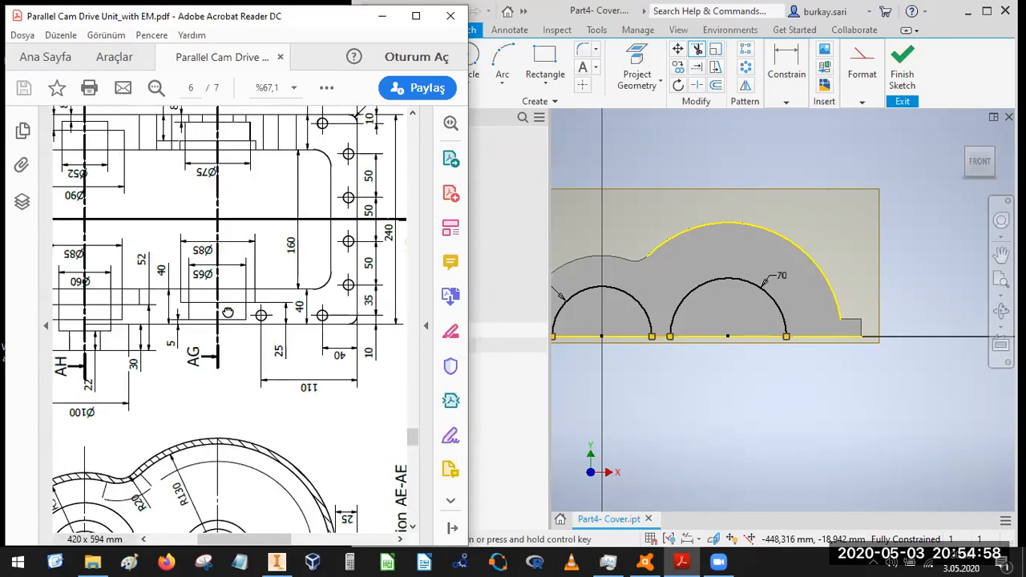
{"action": "scroll", "coordinate": [228, 313], "scroll_direction": "down", "scroll_amount": 2}
{"action": "scroll", "coordinate": [246, 146], "scroll_direction": "up", "scroll_amount": 3}
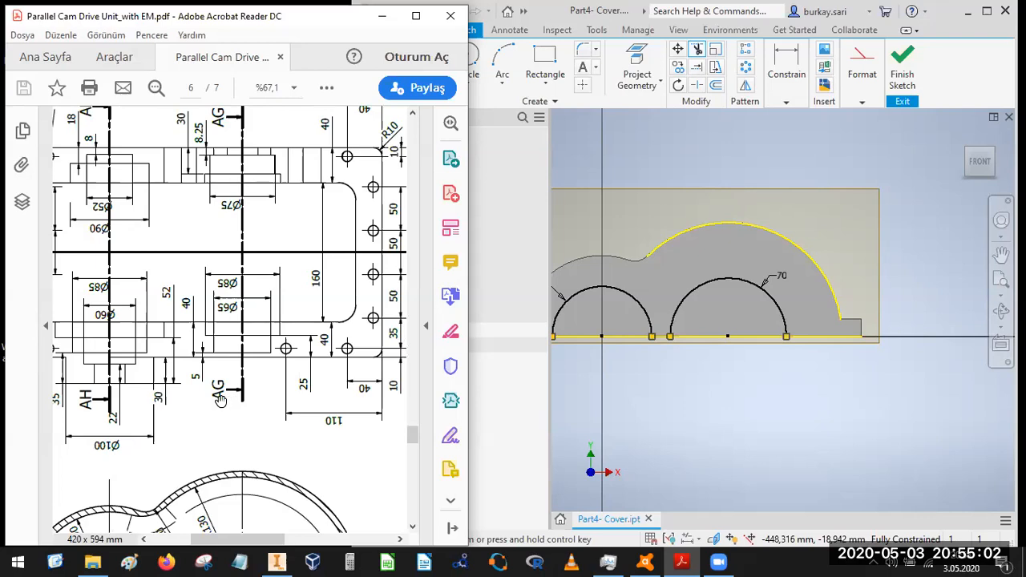
{"action": "mouse_move", "coordinate": [335, 285]}
{"action": "left_mouse_down"}
{"action": "mouse_move", "coordinate": [220, 314]}
{"action": "mouse_move", "coordinate": [153, 501]}
{"action": "left_mouse_up"}
{"action": "left_click_drag", "start_coordinate": [384, 330], "coordinate": [239, 362]}
{"action": "left_click_drag", "start_coordinate": [287, 329], "coordinate": [257, 319]}
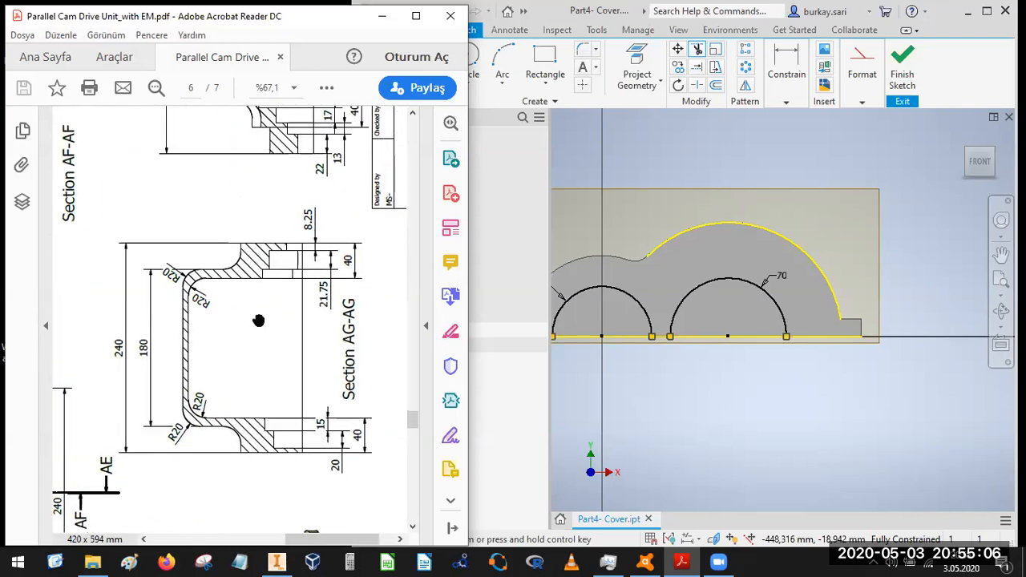
{"action": "right_click", "coordinate": [295, 278]}
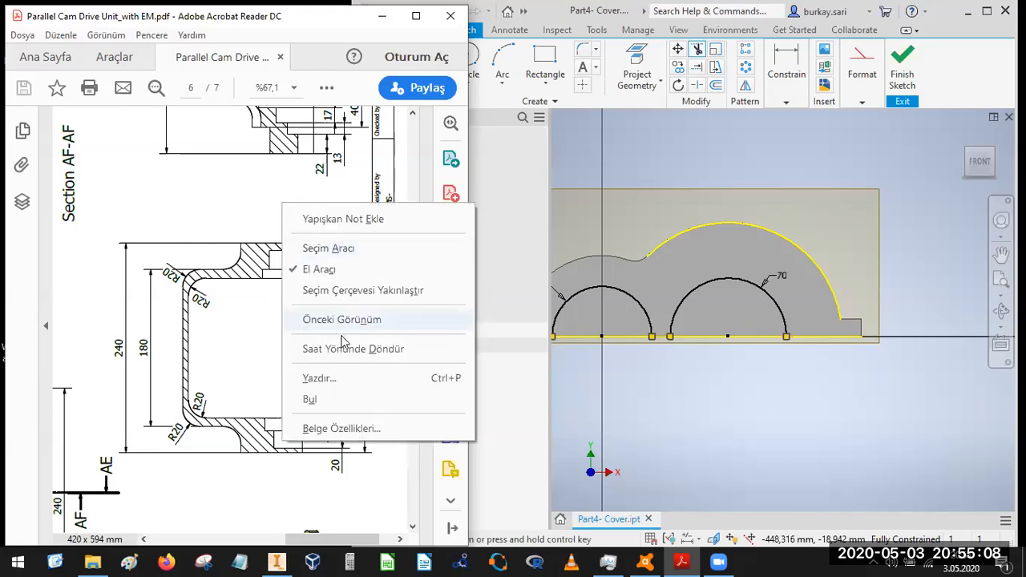
{"action": "left_click", "coordinate": [377, 349]}
{"action": "left_click_drag", "start_coordinate": [273, 361], "coordinate": [318, 346]}
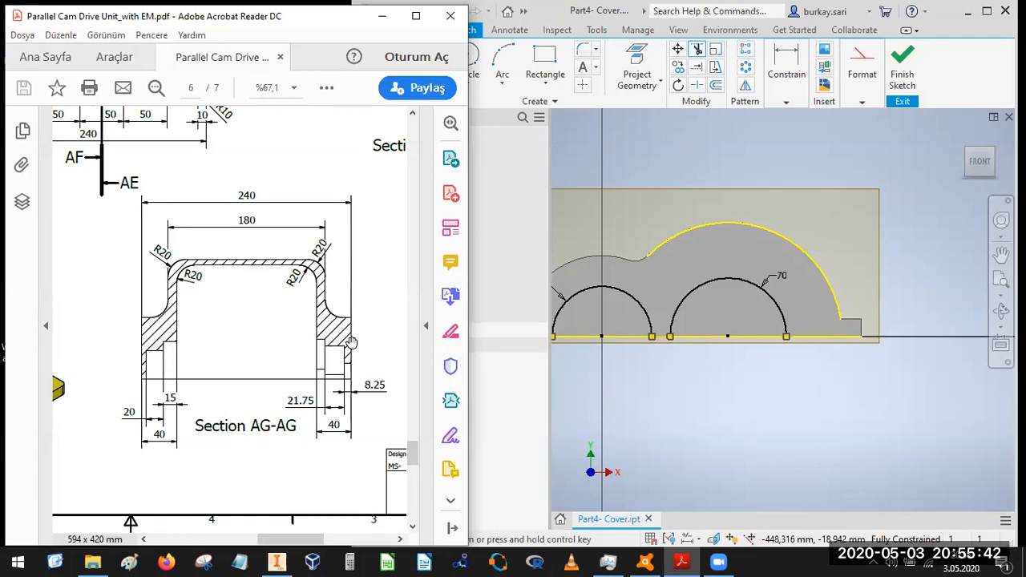
- Examine the plan's boss depths, the isometric view of the cover and the end view with the R60 and R70 arcs in the PDF
{"action": "mouse_move", "coordinate": [81, 297]}
{"action": "left_mouse_down"}
{"action": "mouse_move", "coordinate": [163, 295]}
{"action": "mouse_move", "coordinate": [260, 436]}
{"action": "left_mouse_up"}
{"action": "mouse_move", "coordinate": [239, 189]}
{"action": "left_mouse_down"}
{"action": "mouse_move", "coordinate": [262, 320]}
{"action": "mouse_move", "coordinate": [226, 353]}
{"action": "left_mouse_up"}
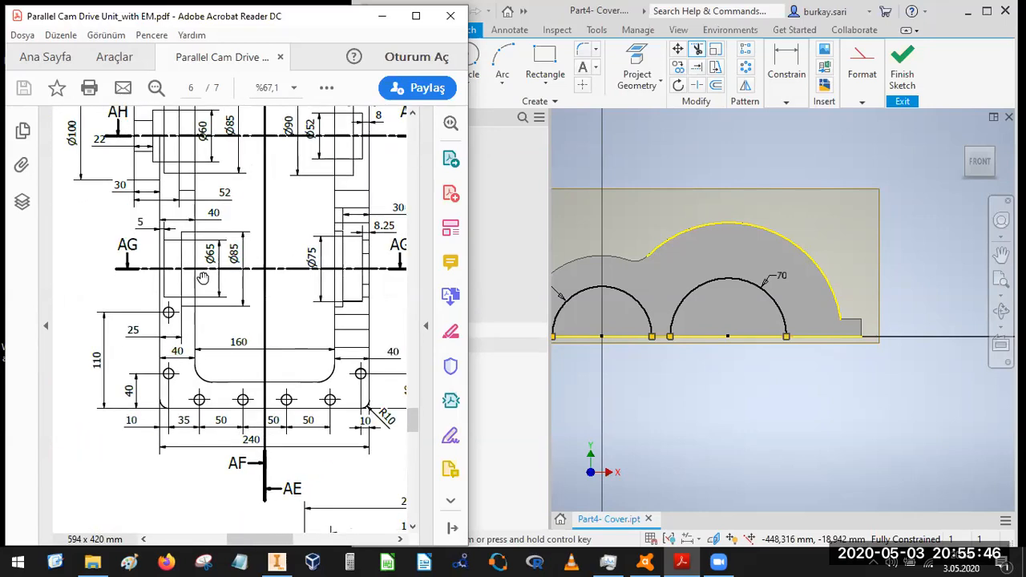
{"action": "left_click_drag", "start_coordinate": [202, 279], "coordinate": [146, 287]}
{"action": "left_click_drag", "start_coordinate": [229, 287], "coordinate": [187, 158]}
{"action": "left_click_drag", "start_coordinate": [267, 306], "coordinate": [302, 348]}
{"action": "left_click_drag", "start_coordinate": [48, 347], "coordinate": [328, 347]}
{"action": "left_click_drag", "start_coordinate": [220, 348], "coordinate": [329, 350]}
{"action": "left_click_drag", "start_coordinate": [67, 357], "coordinate": [171, 352]}
{"action": "left_click_drag", "start_coordinate": [93, 361], "coordinate": [226, 368]}
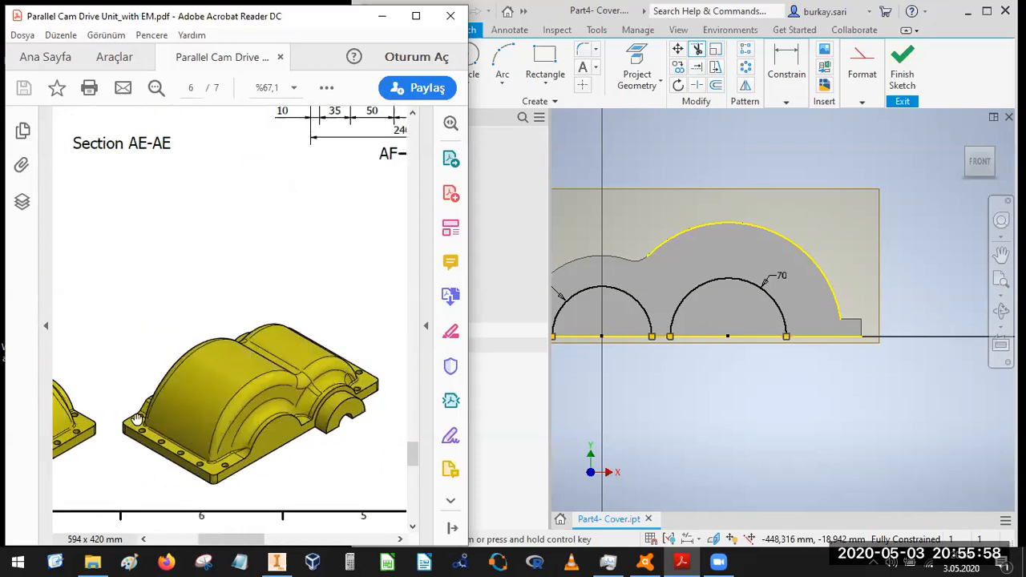
{"action": "scroll", "coordinate": [138, 418], "scroll_direction": "up", "scroll_amount": 4, "text": "ctrl"}
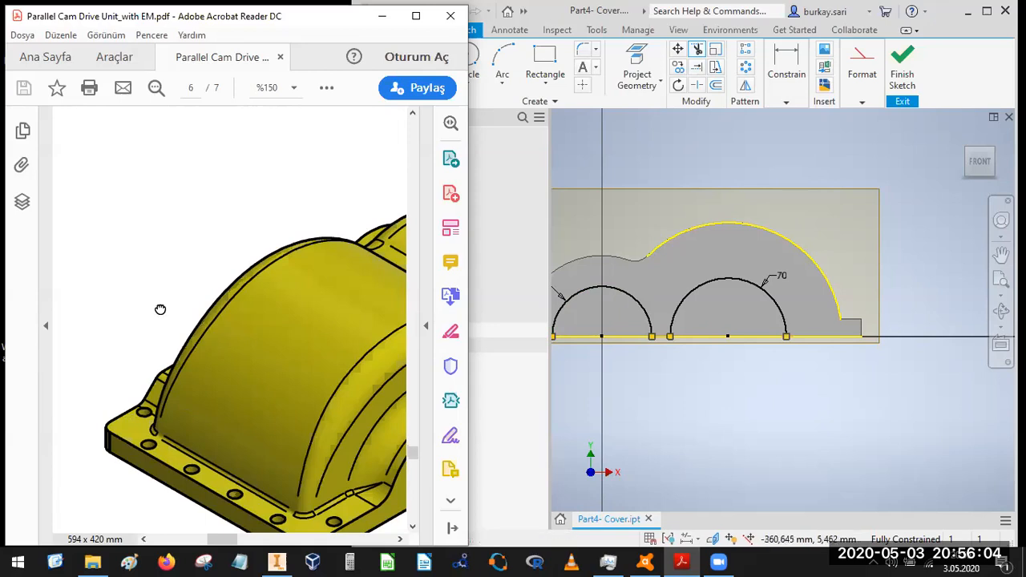
{"action": "scroll", "coordinate": [160, 310], "scroll_direction": "down", "scroll_amount": 4, "text": "ctrl"}
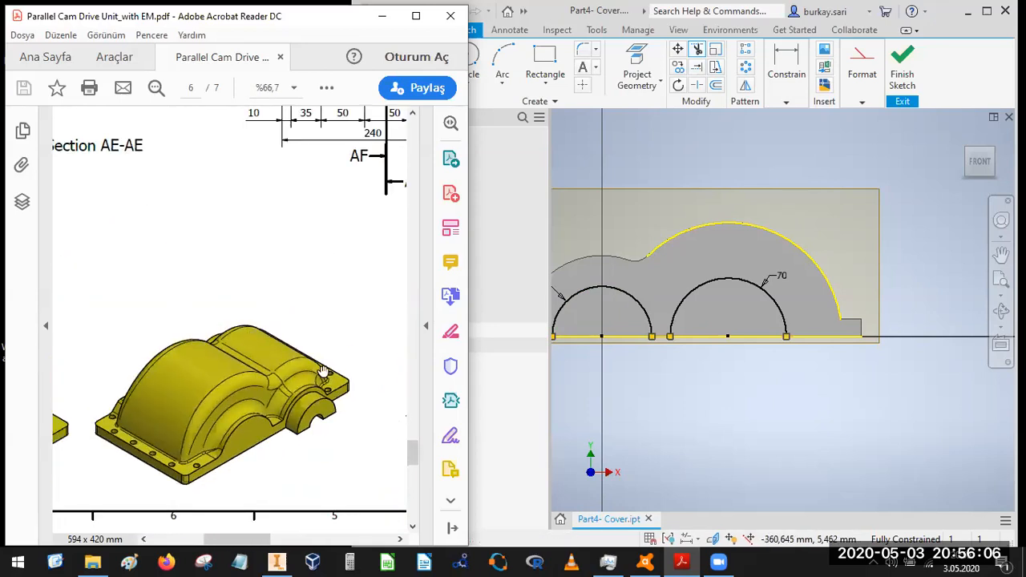
{"action": "left_click_drag", "start_coordinate": [322, 371], "coordinate": [425, 406]}
{"action": "left_click_drag", "start_coordinate": [140, 172], "coordinate": [215, 400]}
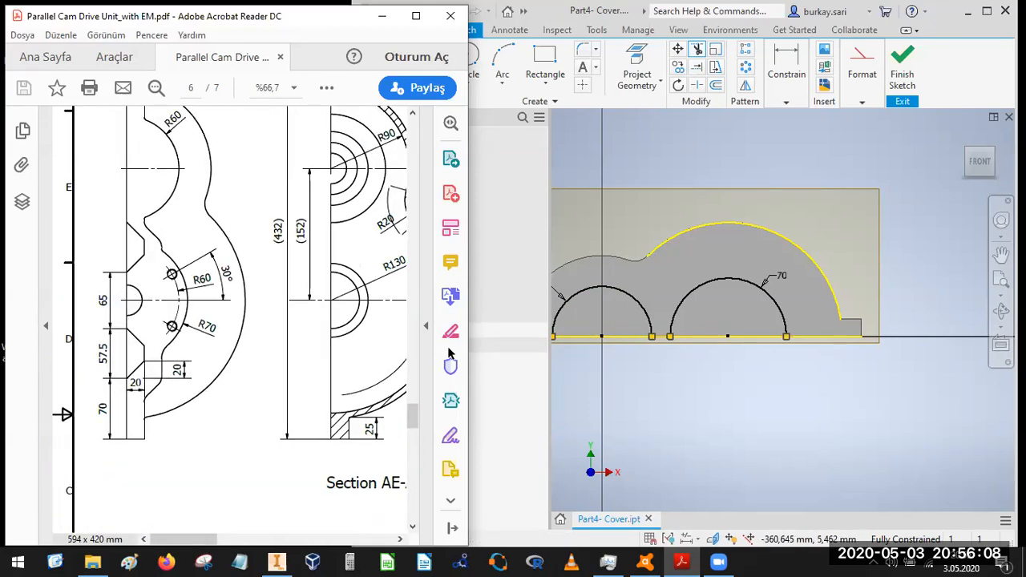
- Finish the sketch and extrude both half-circle profiles 30 mm outward, joined to the cover body
{"action": "middle_click", "coordinate": [1006, 148]}
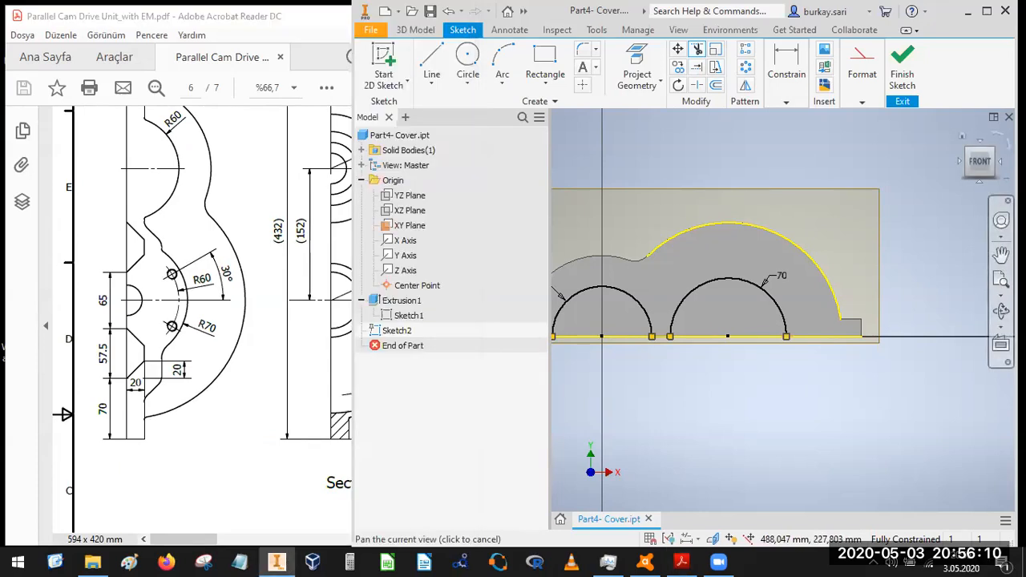
{"action": "left_click", "coordinate": [1007, 146]}
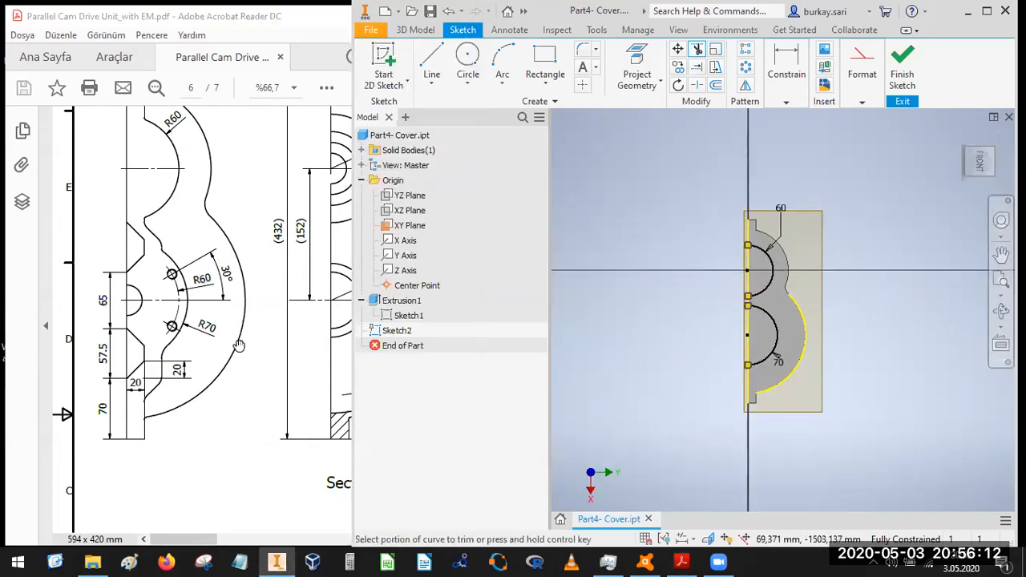
{"action": "left_click", "coordinate": [890, 90]}
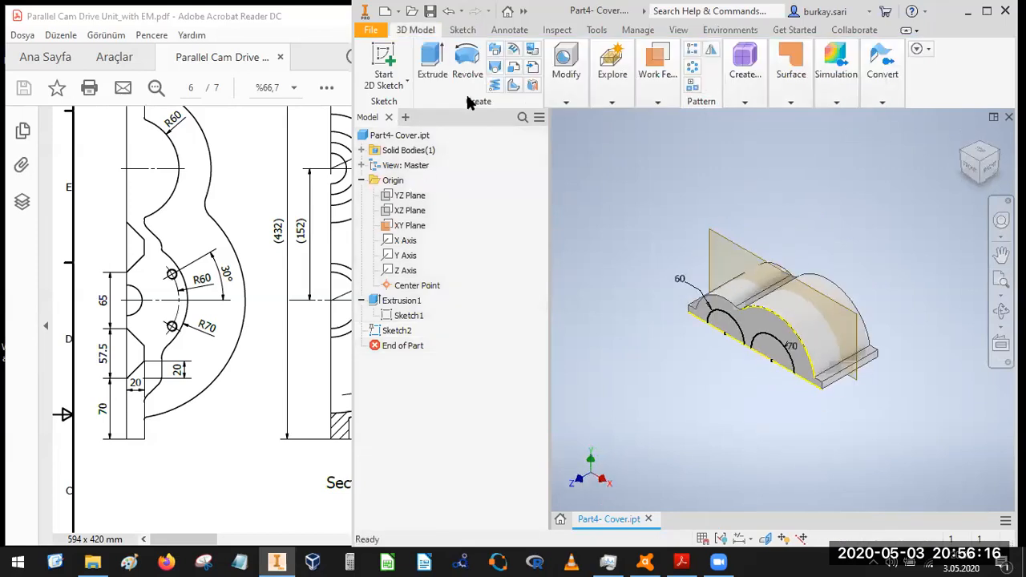
{"action": "left_click", "coordinate": [432, 64]}
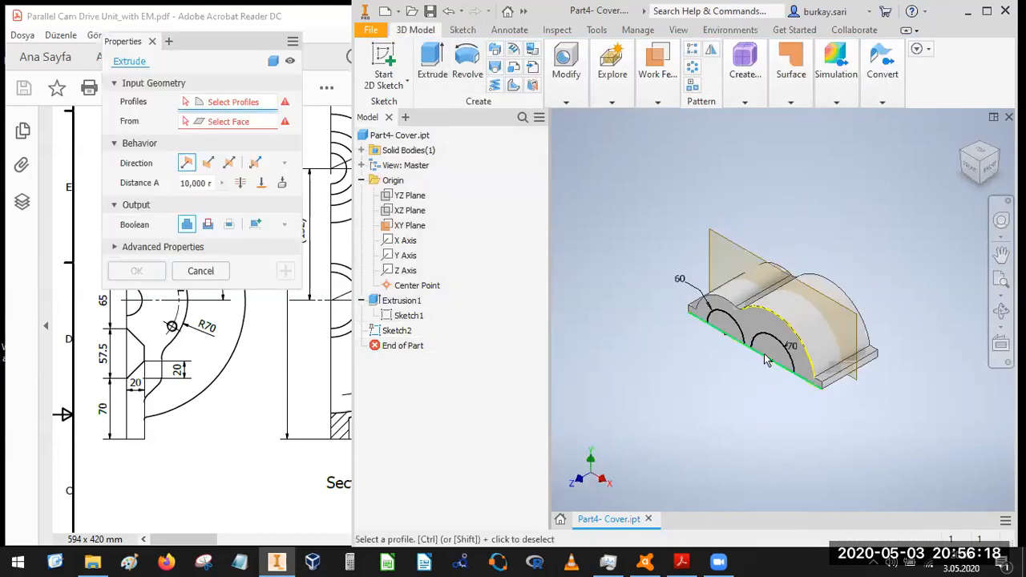
{"action": "scroll", "coordinate": [768, 360], "scroll_direction": "up", "scroll_amount": 2}
{"action": "left_click", "coordinate": [724, 325]}
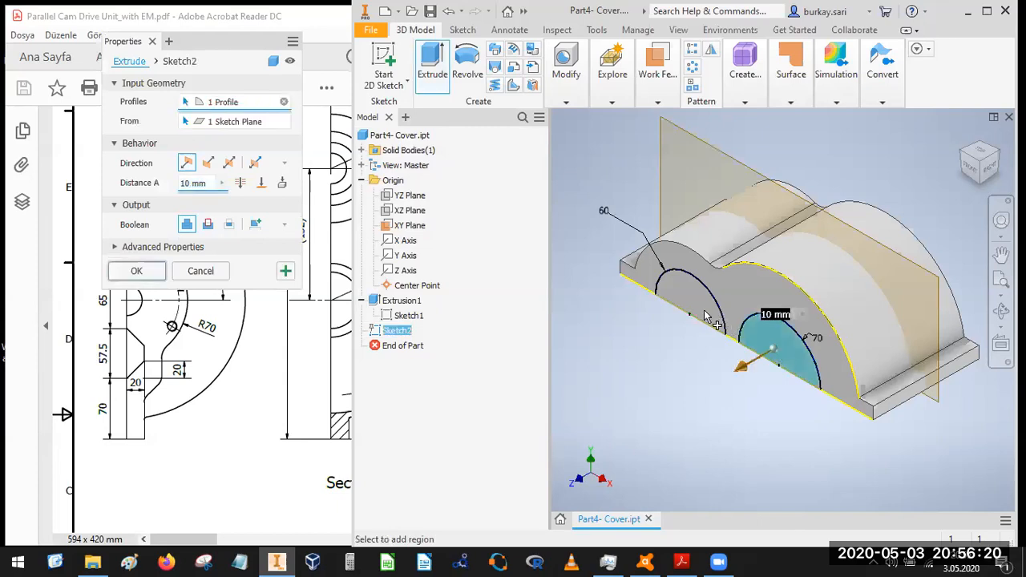
{"action": "left_click", "coordinate": [702, 313]}
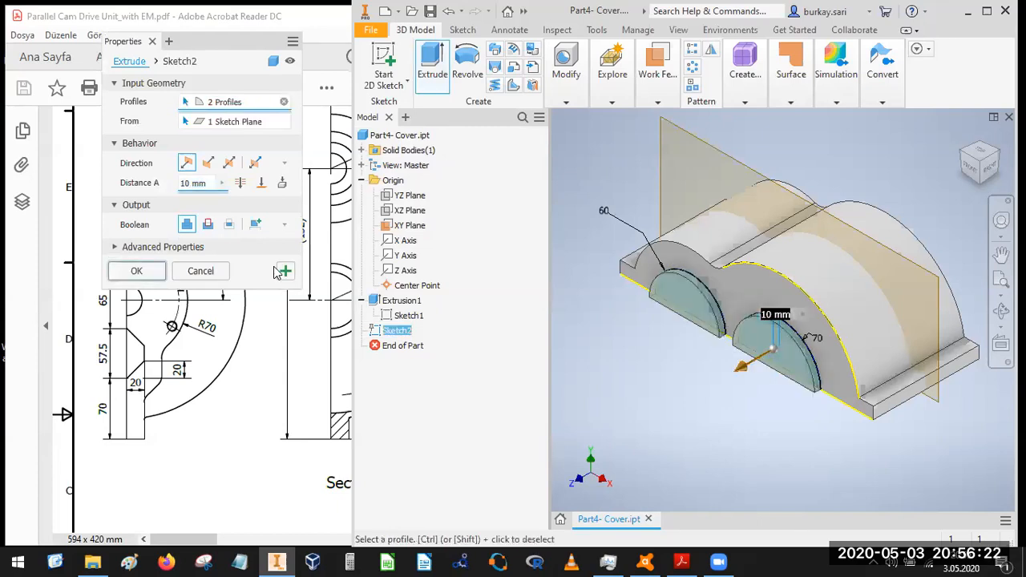
{"action": "type", "text": "30"}
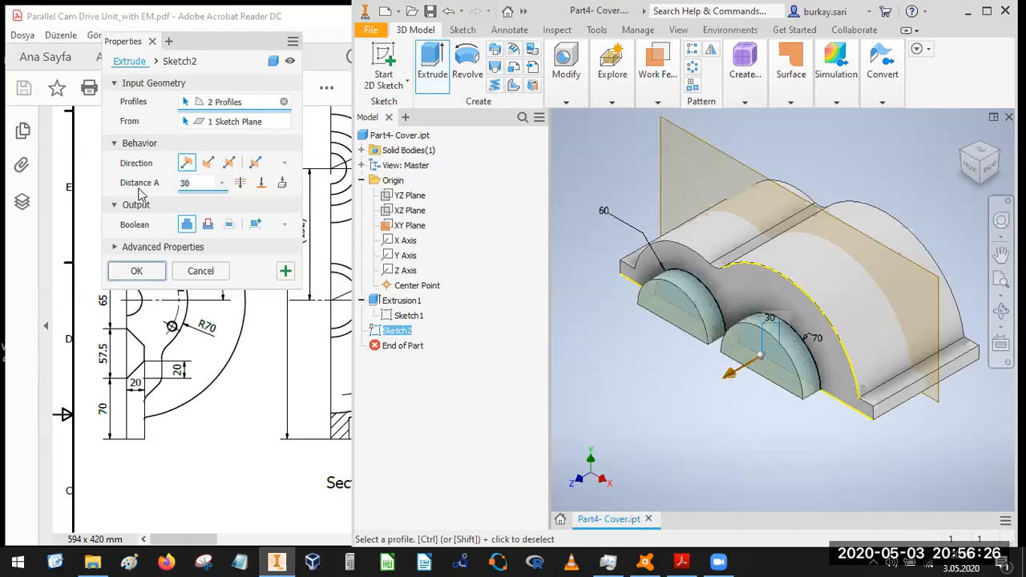
{"action": "left_click", "coordinate": [136, 272]}
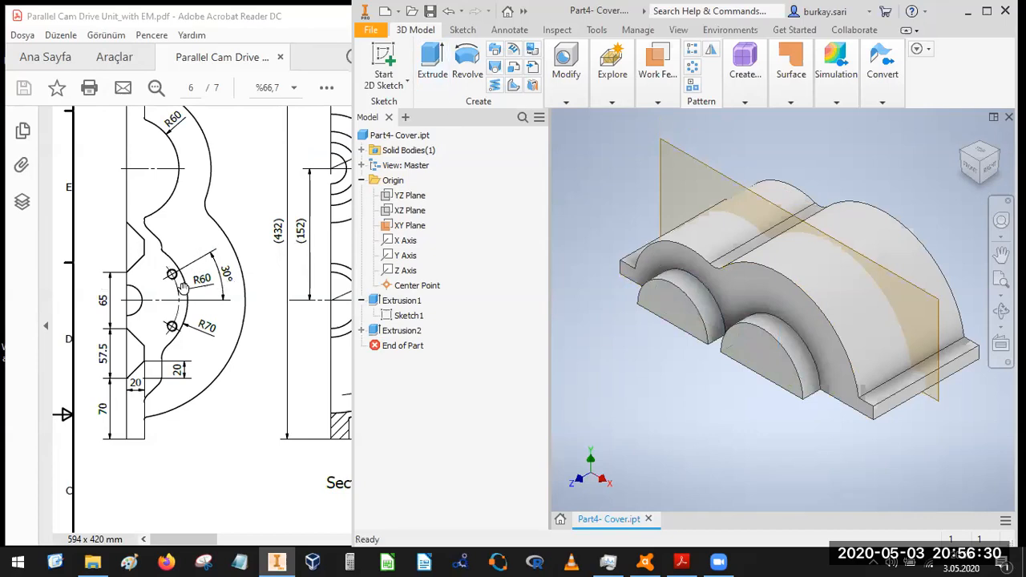
- Examine the plan view in the PDF around the AH and AG section lines for the boss and flange dimensions
{"action": "left_click_drag", "start_coordinate": [183, 288], "coordinate": [81, 309]}
{"action": "left_click_drag", "start_coordinate": [245, 302], "coordinate": [81, 362]}
{"action": "left_click_drag", "start_coordinate": [203, 284], "coordinate": [123, 219]}
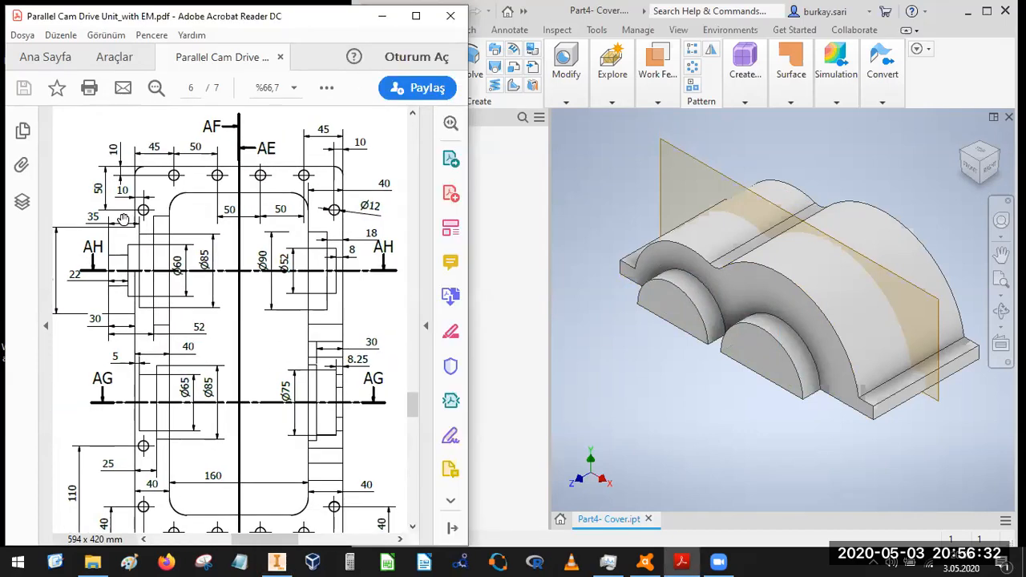
{"action": "scroll", "coordinate": [321, 249], "scroll_direction": "down", "scroll_amount": 2}
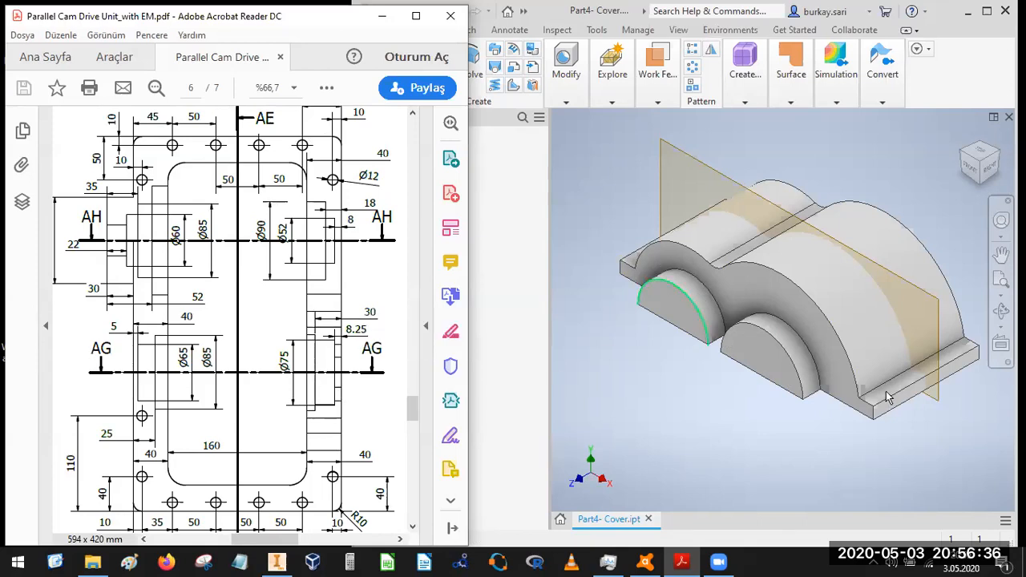
- In the boss sketch, draw a line joining the flange's two upper corners and project both vertical flange end edges
{"action": "key", "text": "alt+Tab"}
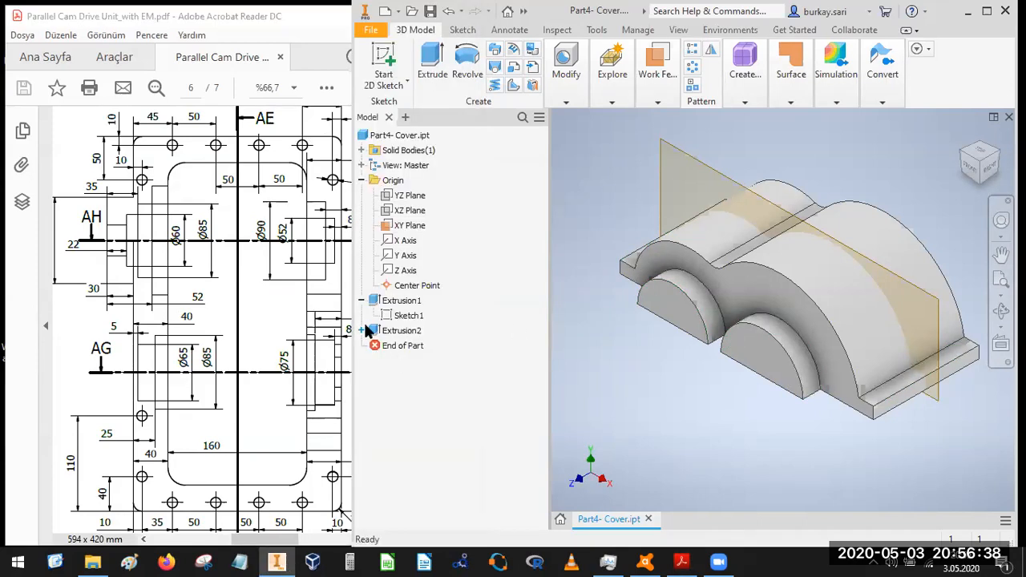
{"action": "left_click", "coordinate": [361, 330]}
{"action": "left_click", "coordinate": [409, 346]}
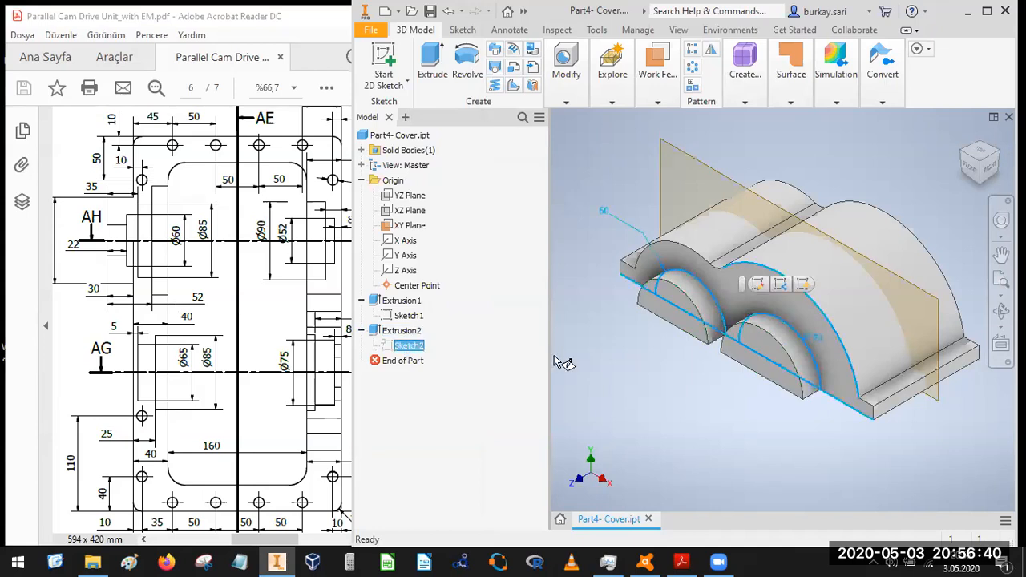
{"action": "double_click", "coordinate": [409, 346]}
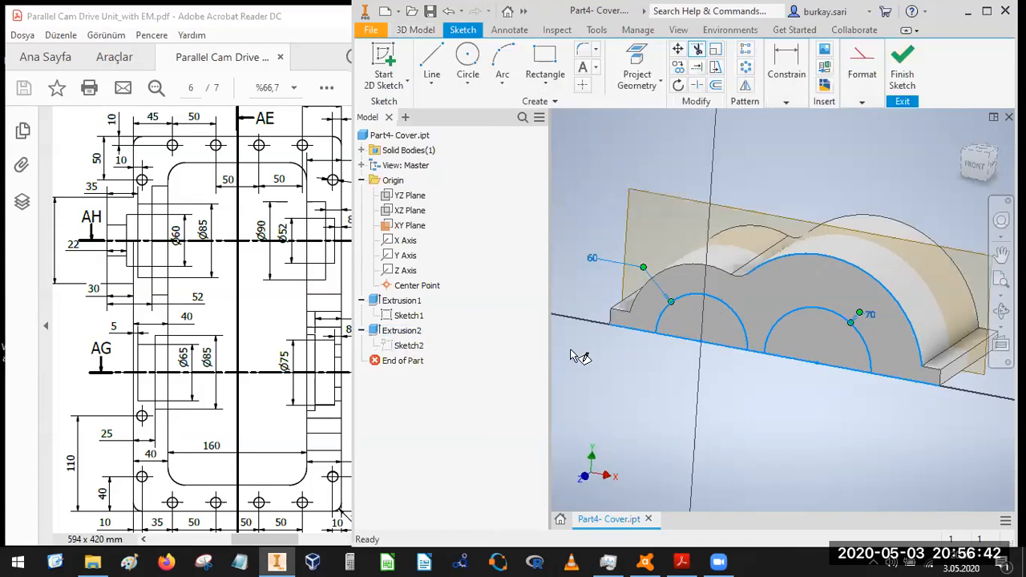
{"action": "left_click", "coordinate": [545, 58]}
{"action": "left_click", "coordinate": [431, 58]}
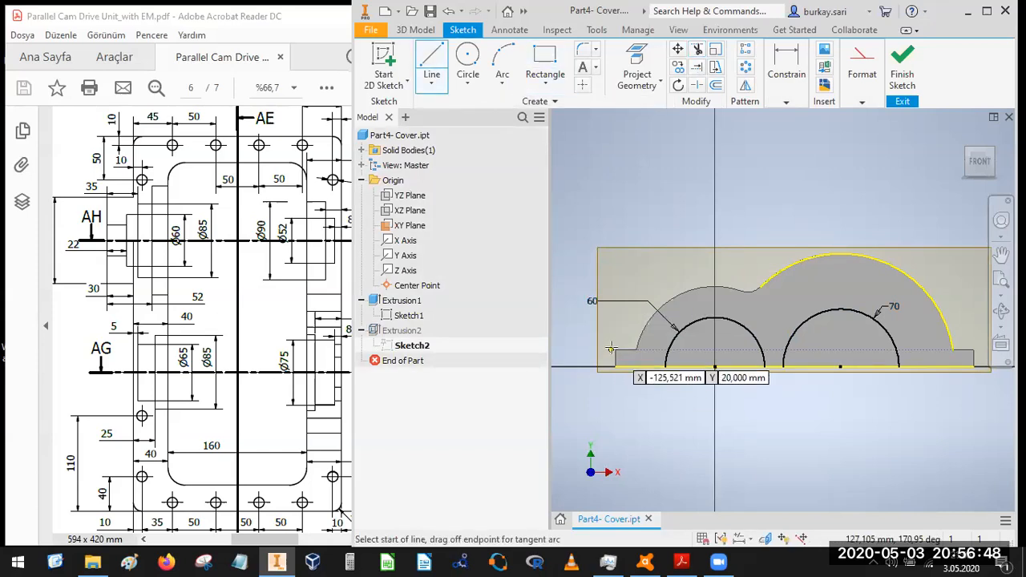
{"action": "left_click", "coordinate": [616, 349]}
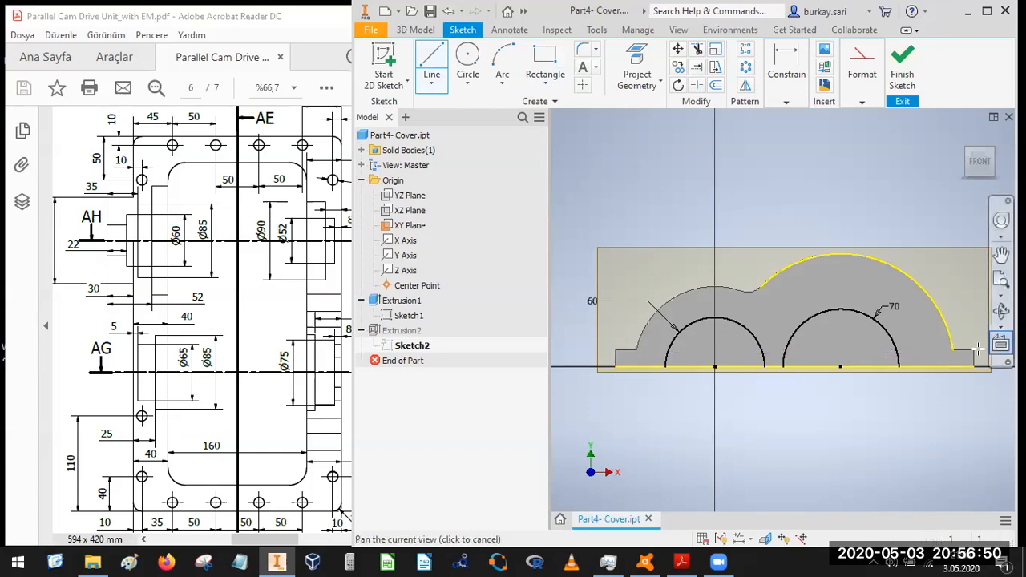
{"action": "key", "text": "Return"}
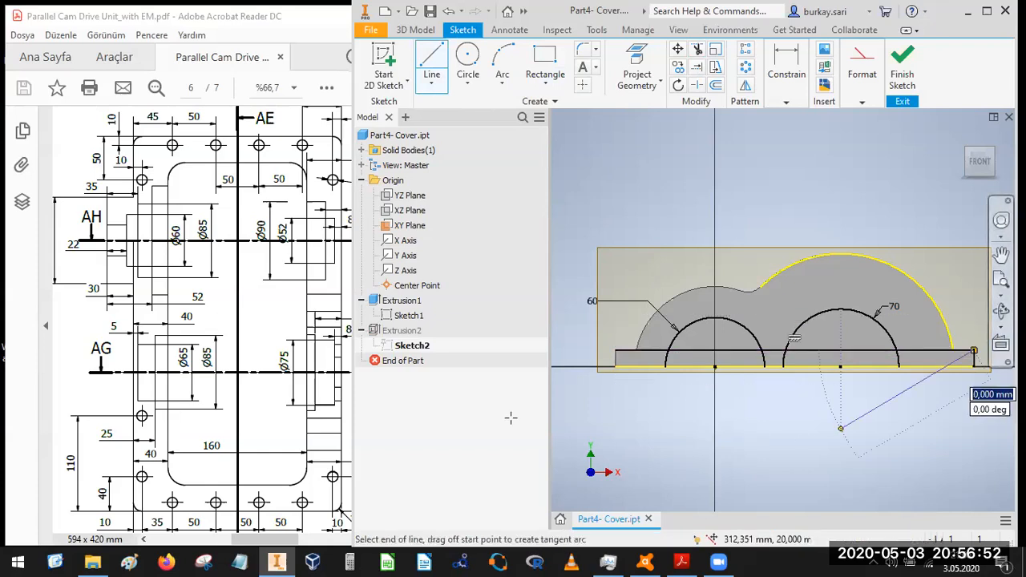
{"action": "left_click", "coordinate": [642, 60]}
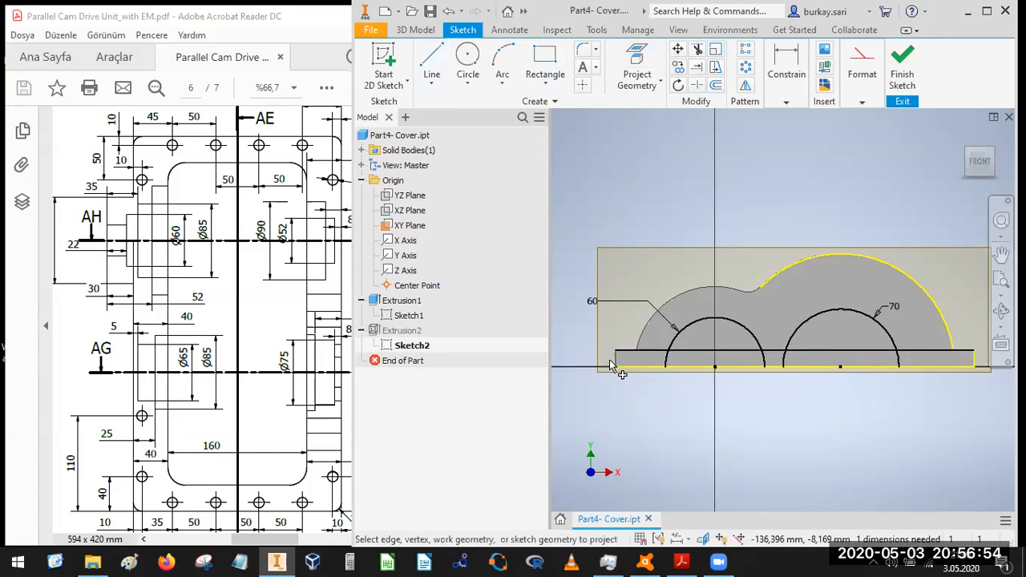
{"action": "left_click", "coordinate": [897, 70]}
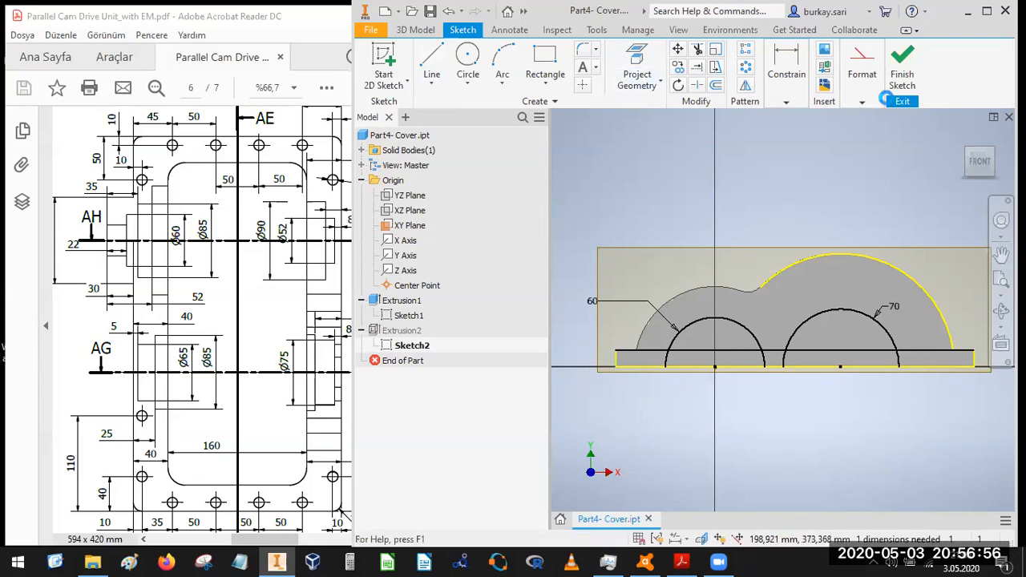
- Edit the 30 mm boss extrusion to include the flange strip profiles alongside the two half-circle bosses
{"action": "left_click", "coordinate": [392, 333]}
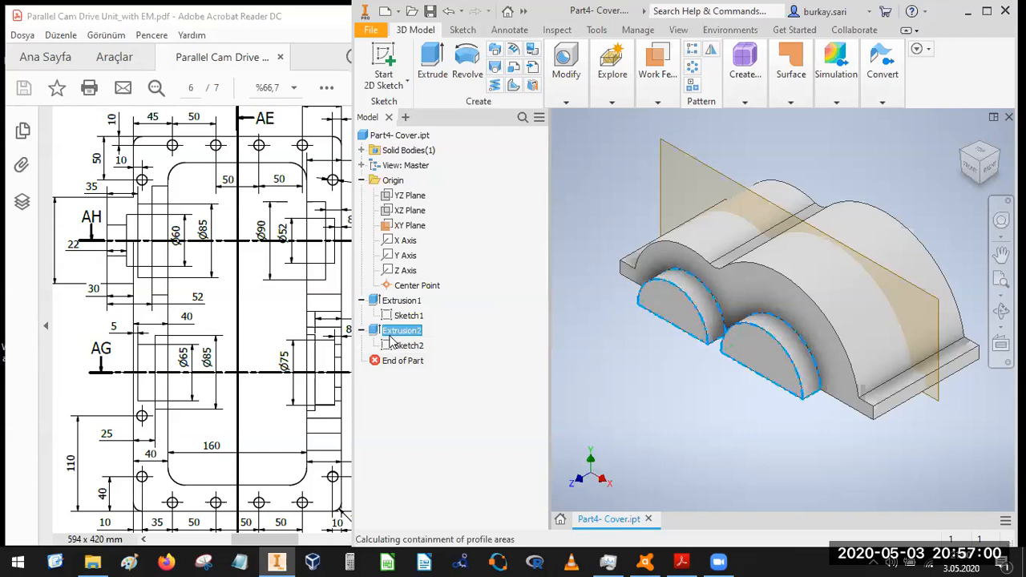
{"action": "double_click", "coordinate": [392, 335]}
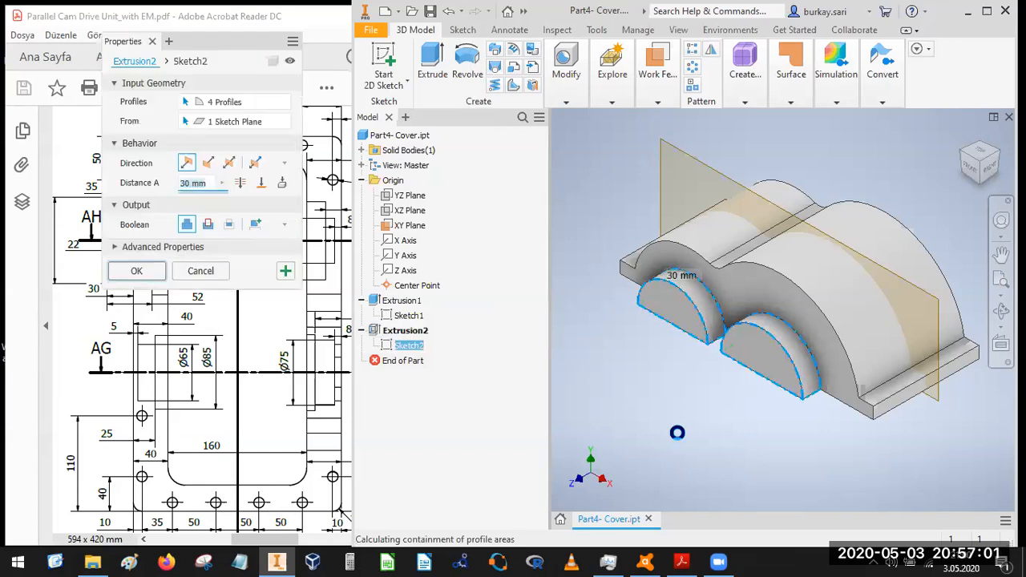
{"action": "left_click", "coordinate": [860, 409]}
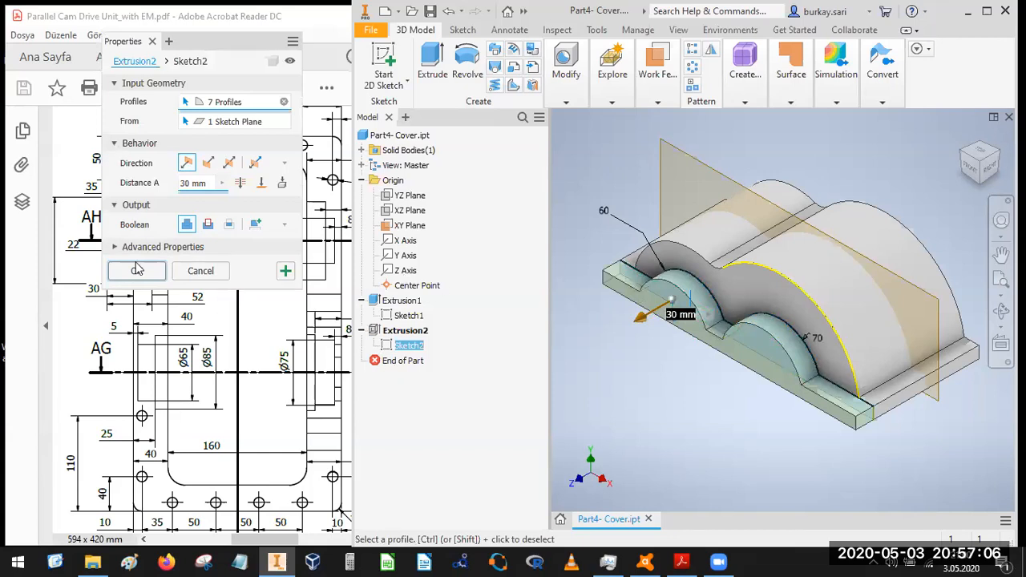
{"action": "left_click", "coordinate": [136, 272]}
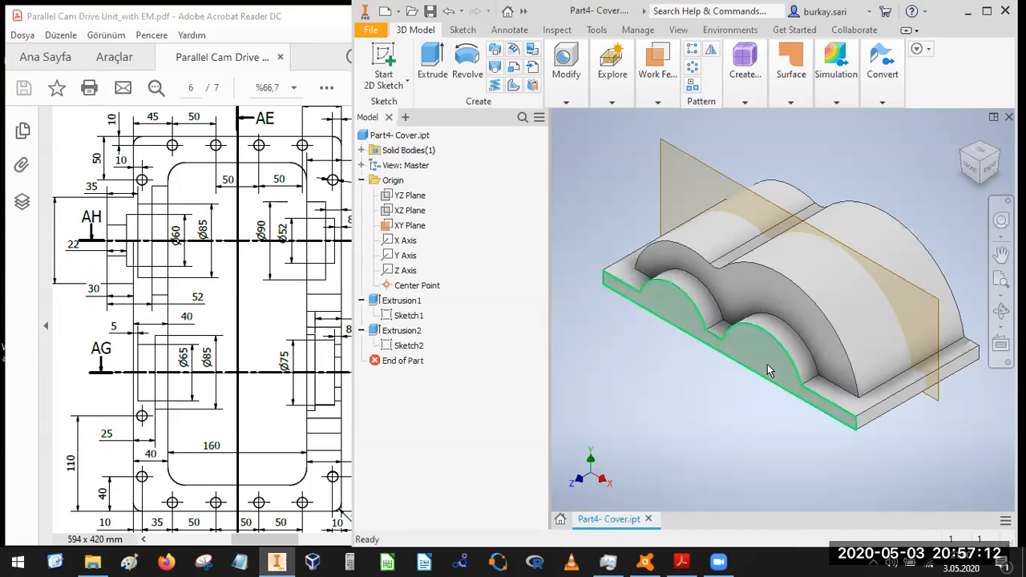
- Examine the end view with the R50, R60 and R70 arcs in the PDF
{"action": "left_click_drag", "start_coordinate": [186, 349], "coordinate": [77, 343]}
{"action": "left_click_drag", "start_coordinate": [420, 346], "coordinate": [130, 349]}
{"action": "left_click_drag", "start_coordinate": [229, 351], "coordinate": [123, 353]}
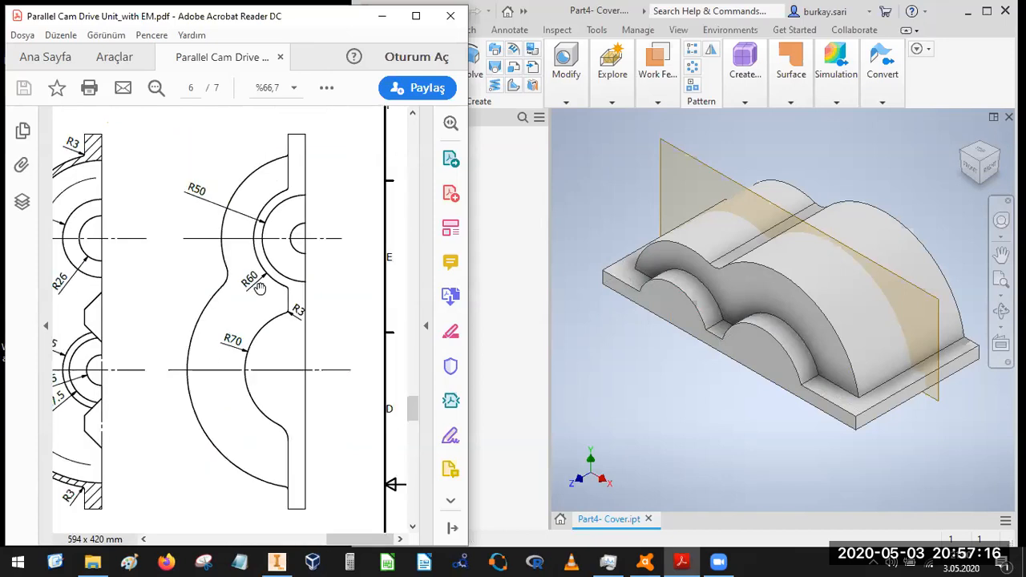
{"action": "left_click_drag", "start_coordinate": [282, 208], "coordinate": [293, 222]}
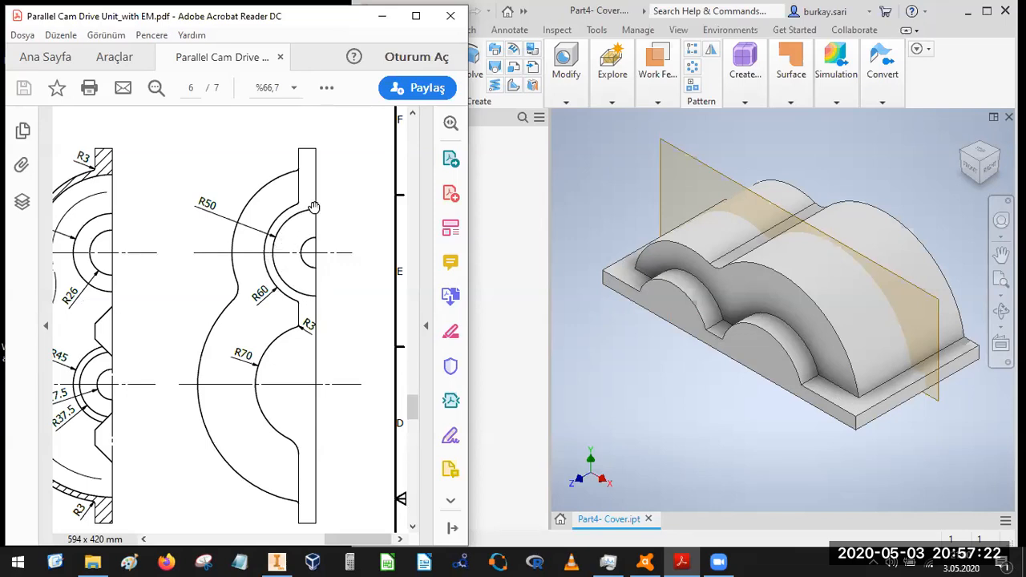
{"action": "left_click_drag", "start_coordinate": [221, 291], "coordinate": [305, 225]}
{"action": "mouse_move", "coordinate": [163, 345]}
{"action": "left_mouse_down"}
{"action": "mouse_move", "coordinate": [189, 249]}
{"action": "mouse_move", "coordinate": [219, 199]}
{"action": "left_mouse_up"}
- Examine both isometric views of the cover in the PDF, along with the opposite end view, Section AE-AE and the plan view
{"action": "scroll", "coordinate": [194, 254], "scroll_direction": "down", "scroll_amount": 4, "text": "ctrl"}
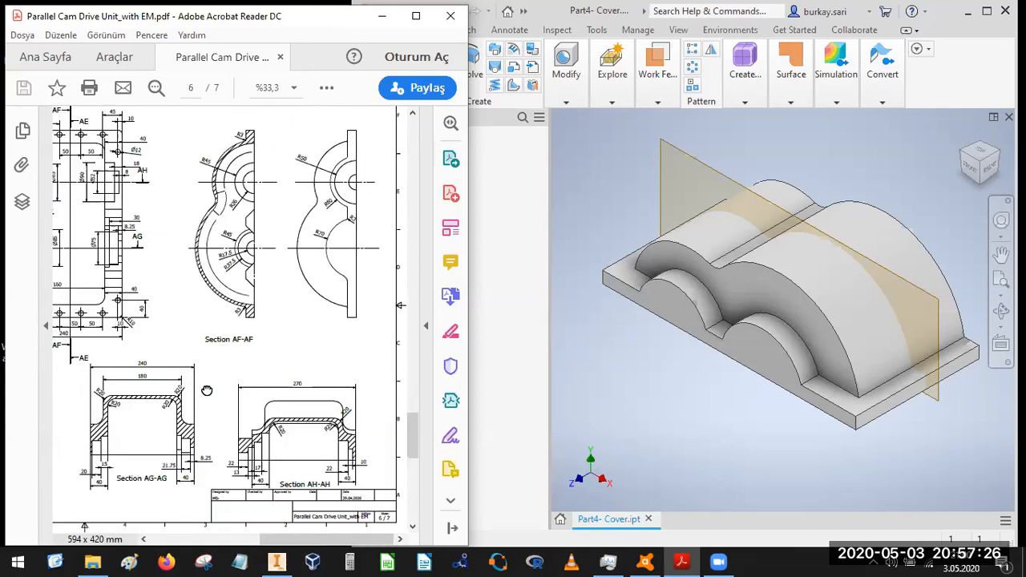
{"action": "left_click_drag", "start_coordinate": [168, 500], "coordinate": [202, 502]}
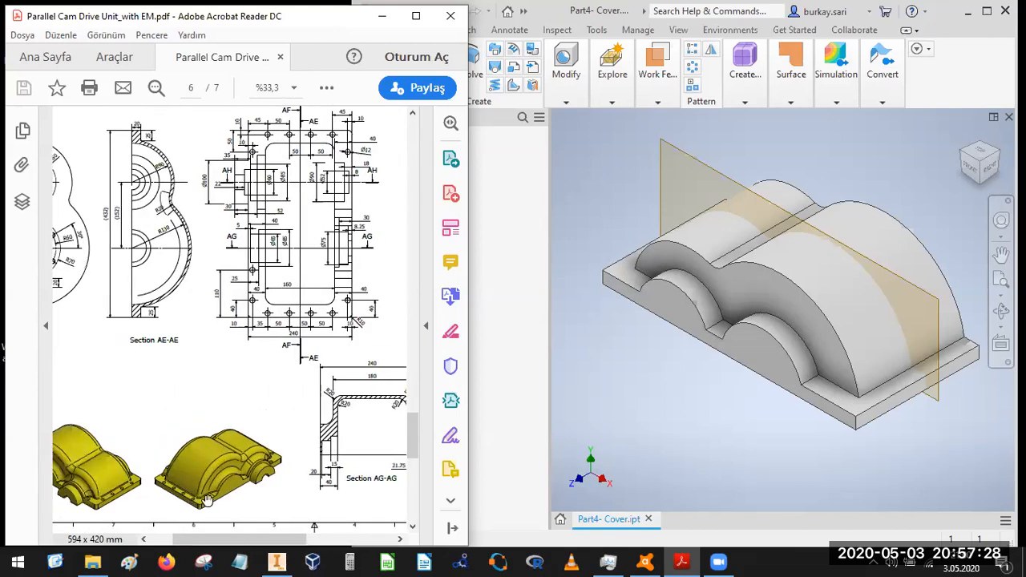
{"action": "scroll", "coordinate": [210, 499], "scroll_direction": "up", "scroll_amount": 2, "text": "ctrl"}
{"action": "left_click_drag", "start_coordinate": [318, 444], "coordinate": [287, 415]}
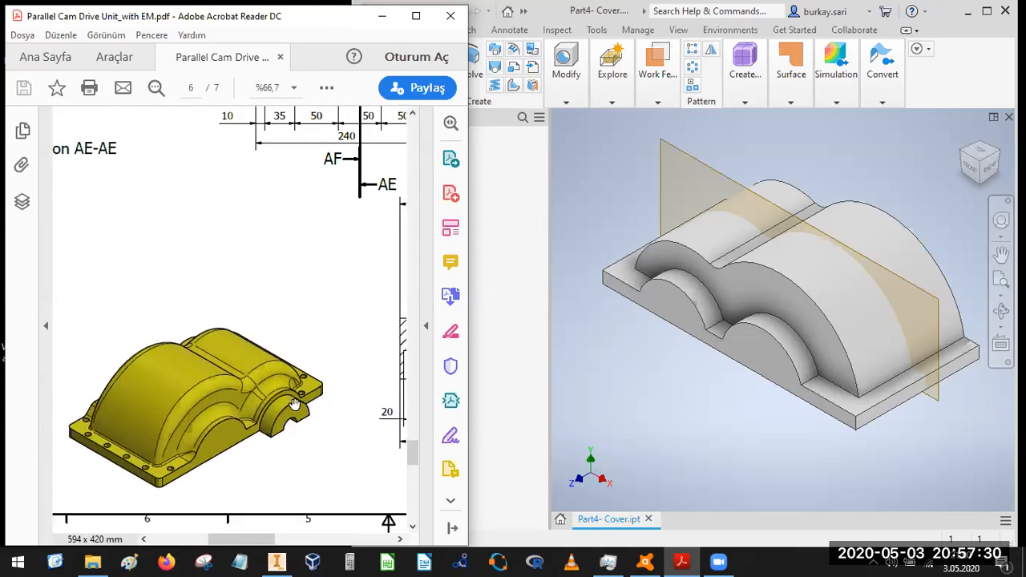
{"action": "left_click_drag", "start_coordinate": [148, 447], "coordinate": [380, 443]}
{"action": "left_click_drag", "start_coordinate": [130, 424], "coordinate": [176, 424]}
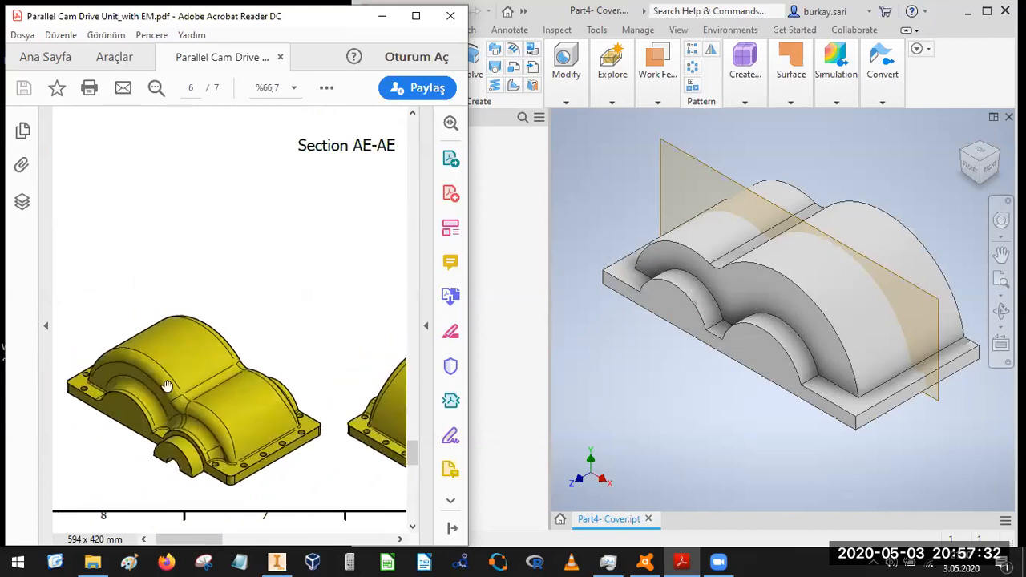
{"action": "left_click_drag", "start_coordinate": [167, 361], "coordinate": [197, 531]}
{"action": "left_click_drag", "start_coordinate": [153, 318], "coordinate": [152, 469]}
{"action": "left_click_drag", "start_coordinate": [170, 208], "coordinate": [127, 302]}
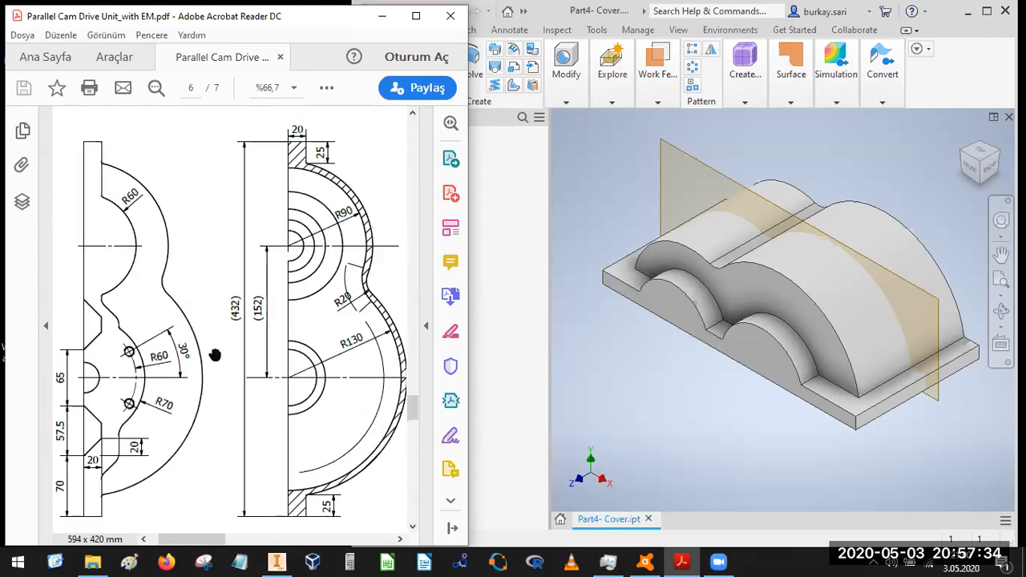
{"action": "left_click_drag", "start_coordinate": [215, 355], "coordinate": [137, 326]}
{"action": "left_click_drag", "start_coordinate": [320, 350], "coordinate": [22, 228]}
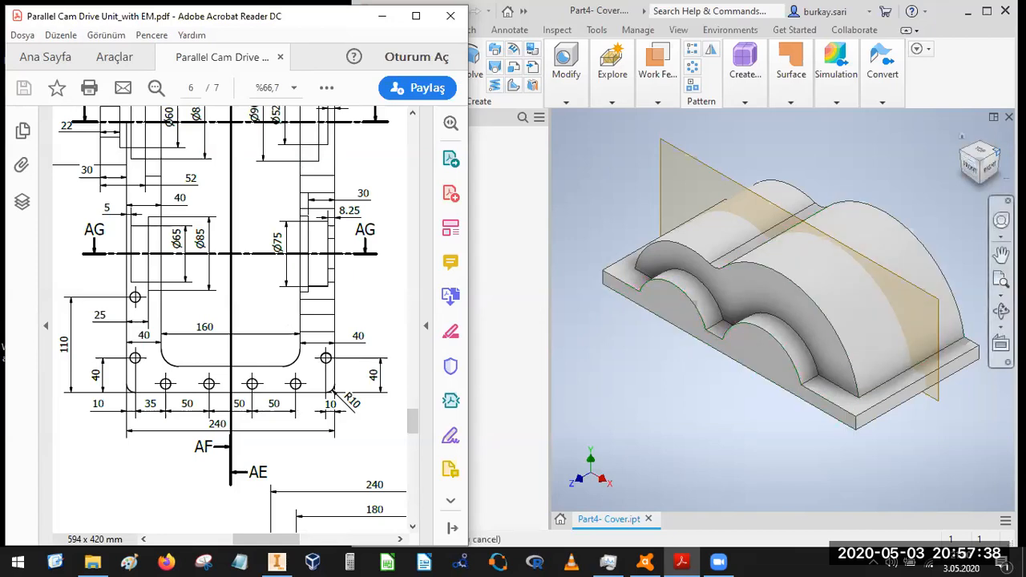
- Start a sketch on the cover's opposite end face and rotate it to match the R50/R60/R70 end view in the PDF
{"action": "left_click", "coordinate": [996, 152]}
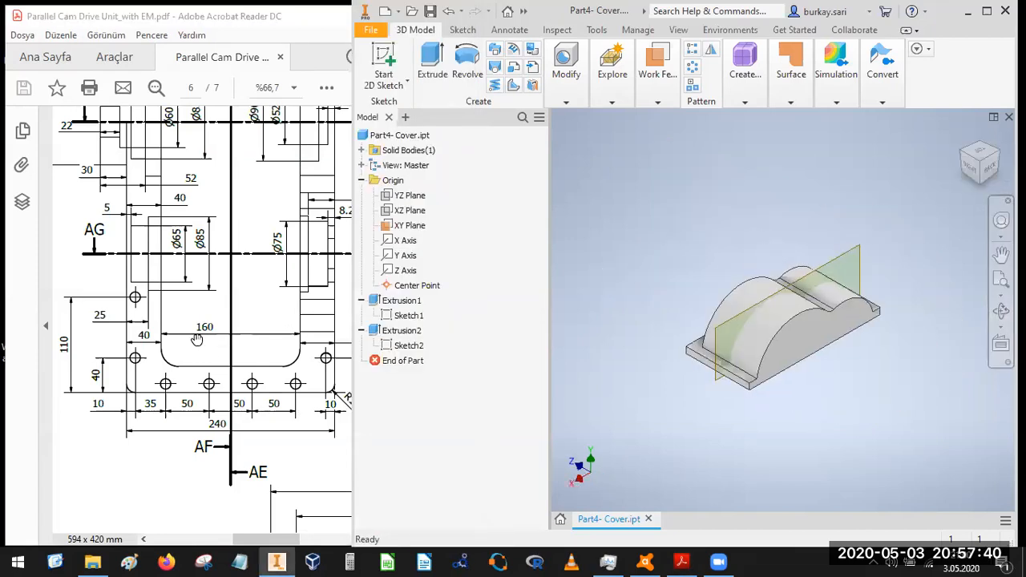
{"action": "left_click_drag", "start_coordinate": [196, 339], "coordinate": [96, 330]}
{"action": "left_click_drag", "start_coordinate": [387, 319], "coordinate": [114, 350]}
{"action": "left_click_drag", "start_coordinate": [243, 343], "coordinate": [209, 357]}
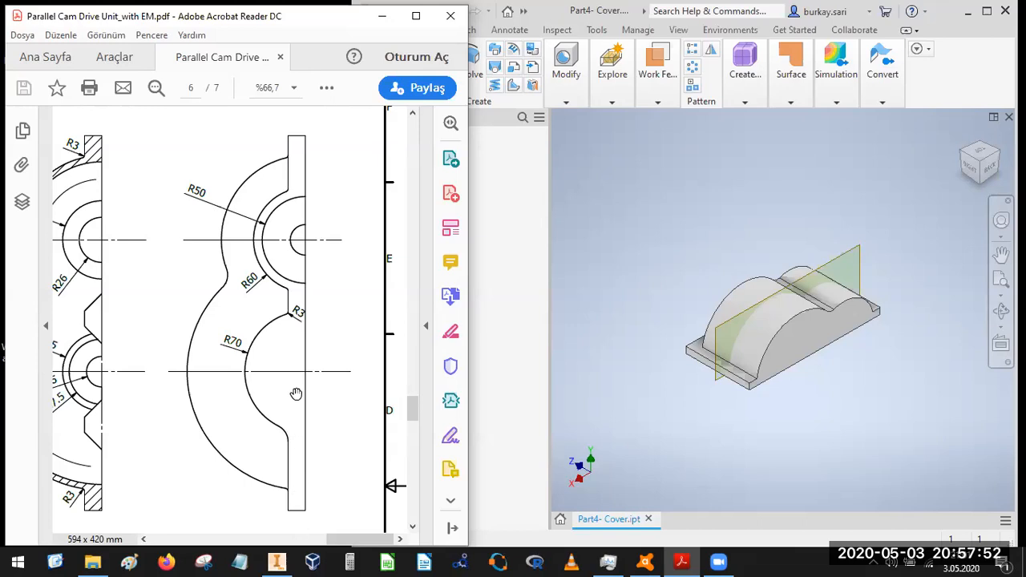
{"action": "left_click", "coordinate": [701, 197]}
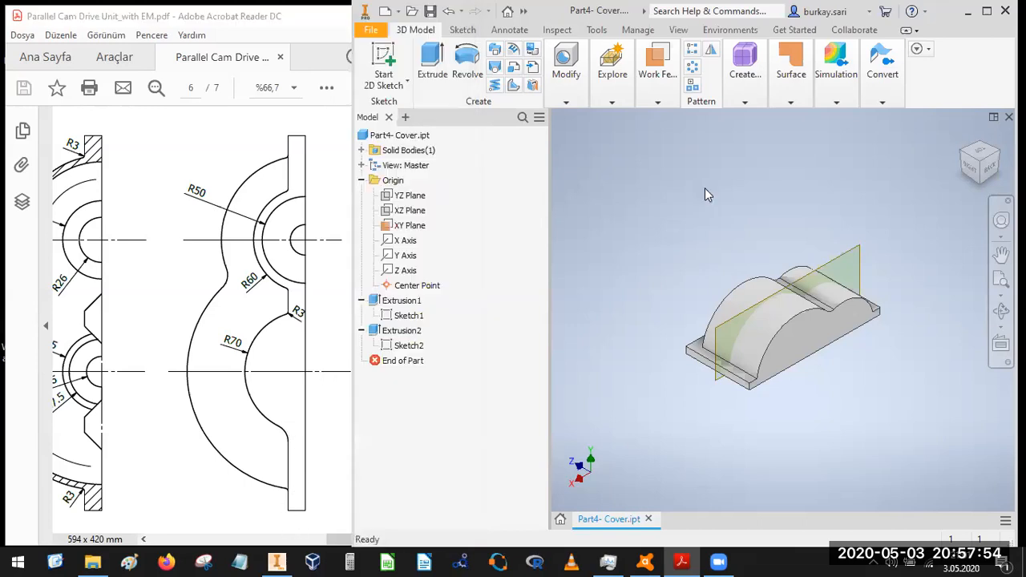
{"action": "key", "text": "s"}
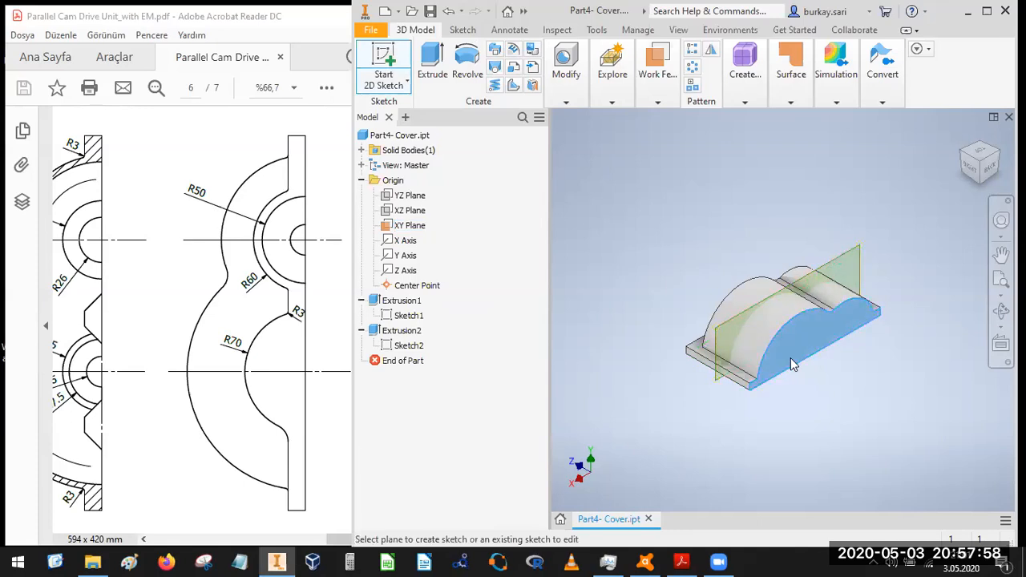
{"action": "left_click", "coordinate": [790, 359]}
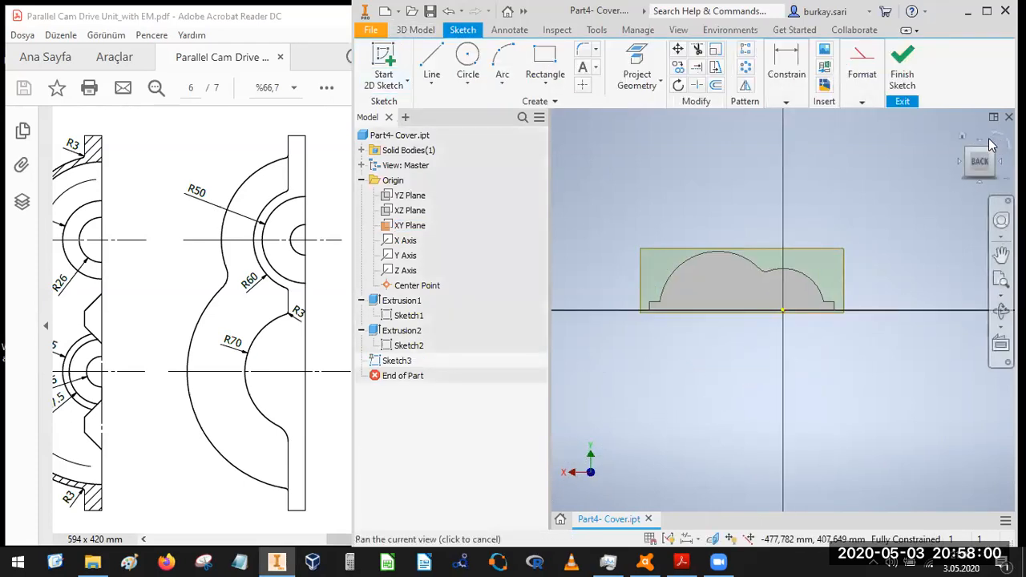
{"action": "left_click", "coordinate": [998, 141]}
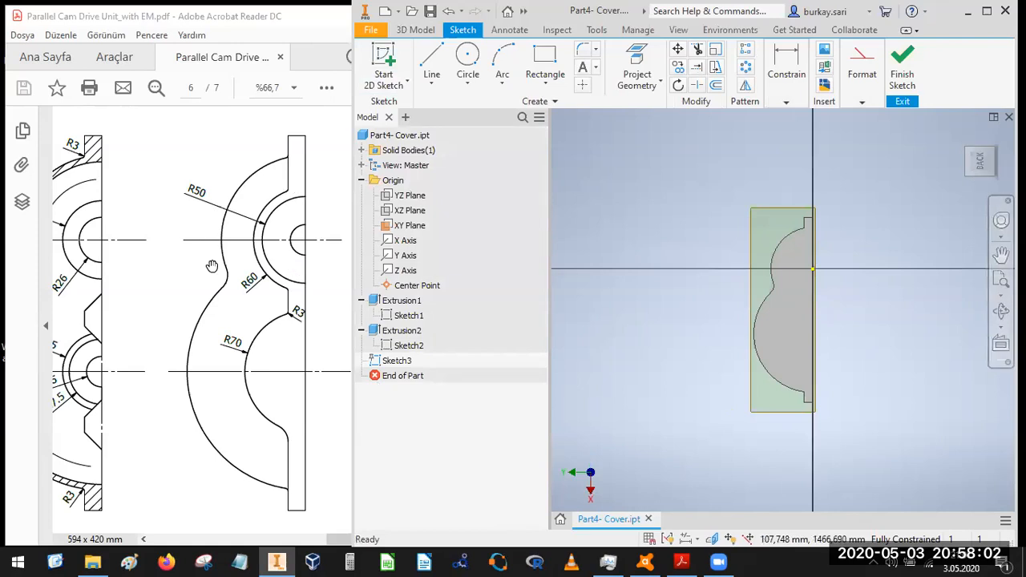
- Sketch two concentric circles centred on the origin, the outer one slightly larger than the inner one
{"action": "left_click", "coordinate": [468, 58]}
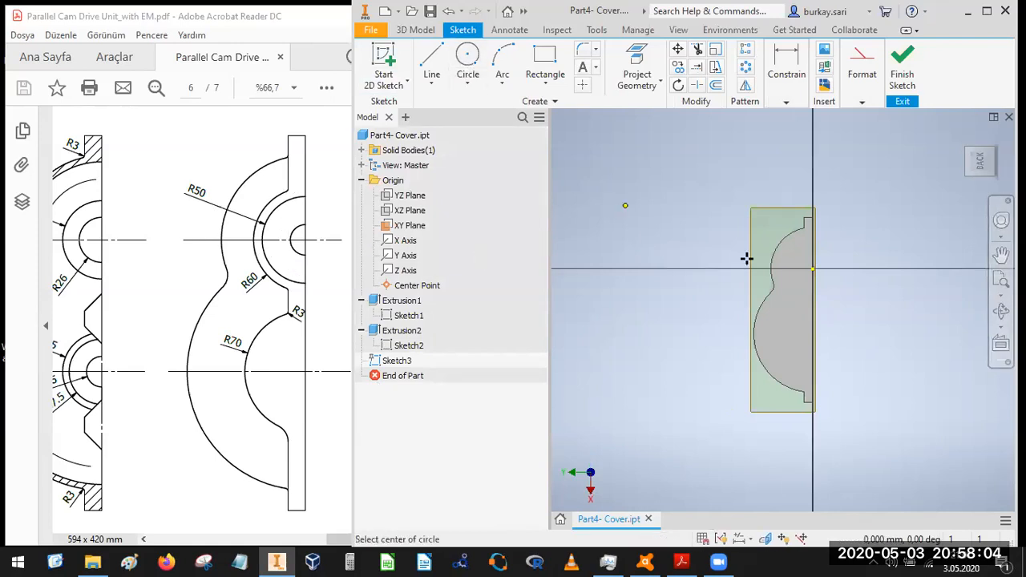
{"action": "left_click", "coordinate": [812, 269]}
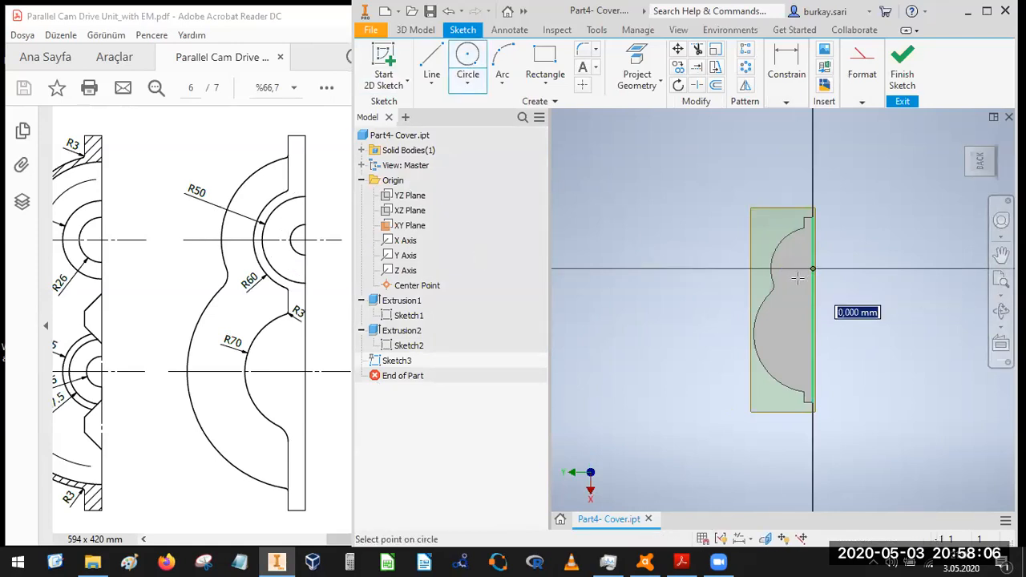
{"action": "scroll", "coordinate": [808, 275], "scroll_direction": "down", "scroll_amount": 5}
{"action": "left_click", "coordinate": [769, 285]}
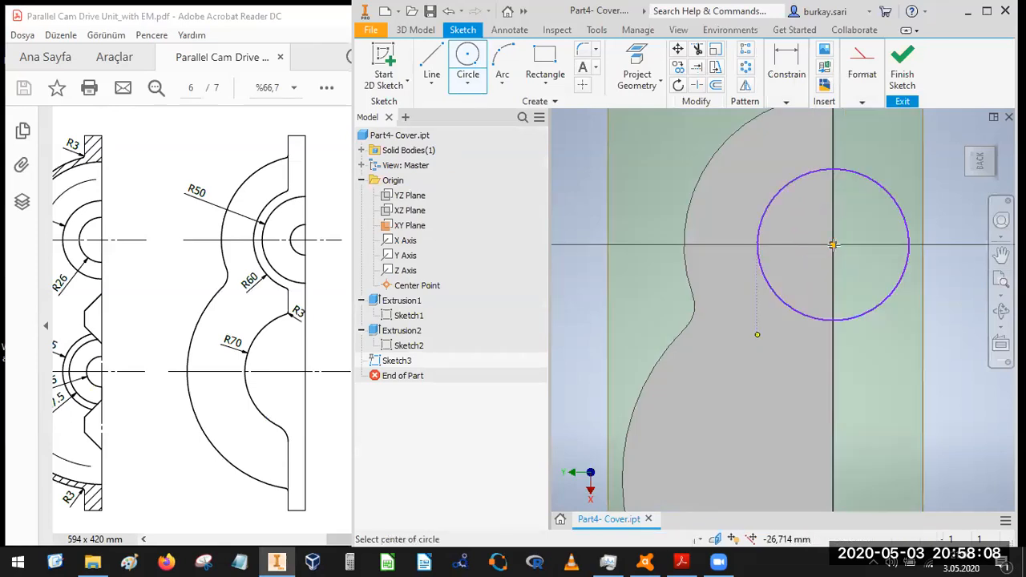
{"action": "left_click", "coordinate": [833, 244]}
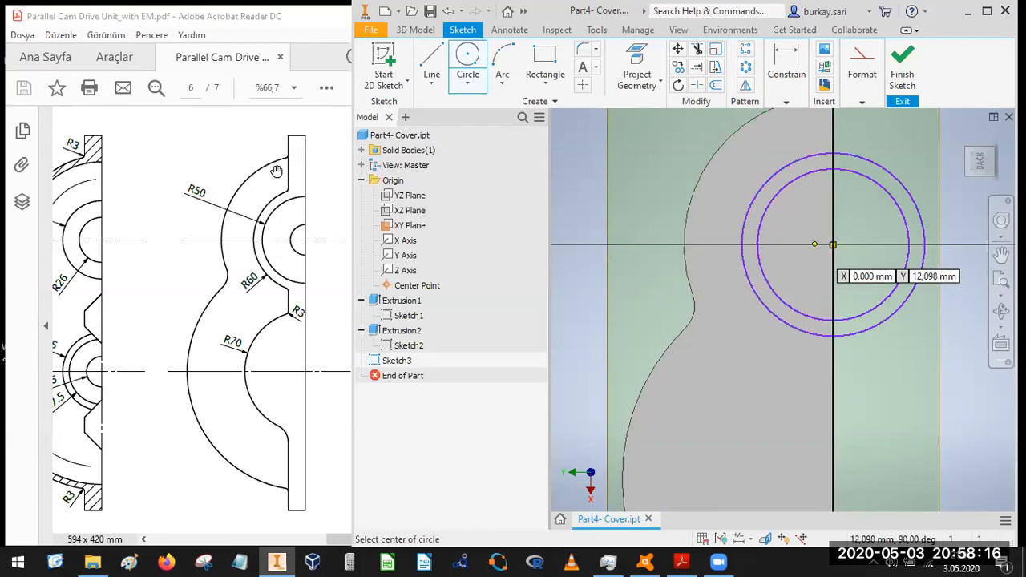
{"action": "scroll", "coordinate": [762, 225], "scroll_direction": "down", "scroll_amount": 5}
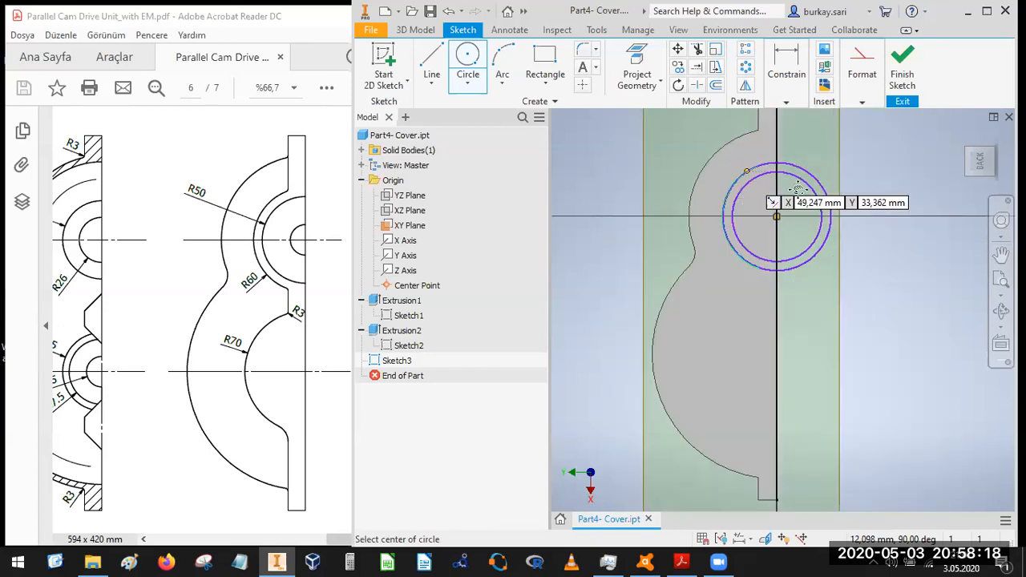
{"action": "key", "text": "Escape"}
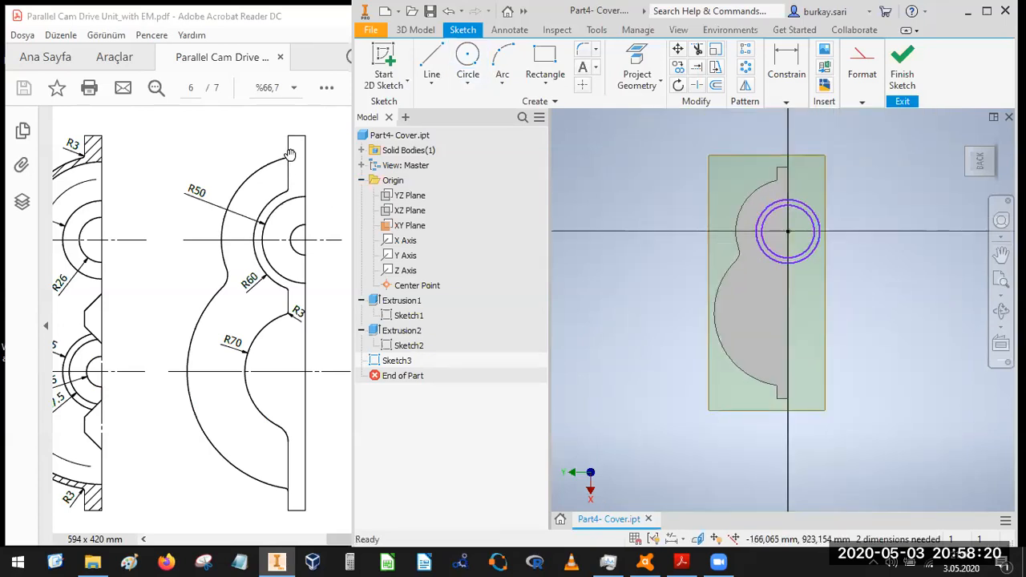
- Project the flange's outer and end edges at both ends and the straight edge of the end face into the sketch
{"action": "left_click", "coordinate": [636, 66]}
{"action": "left_click", "coordinate": [780, 175]}
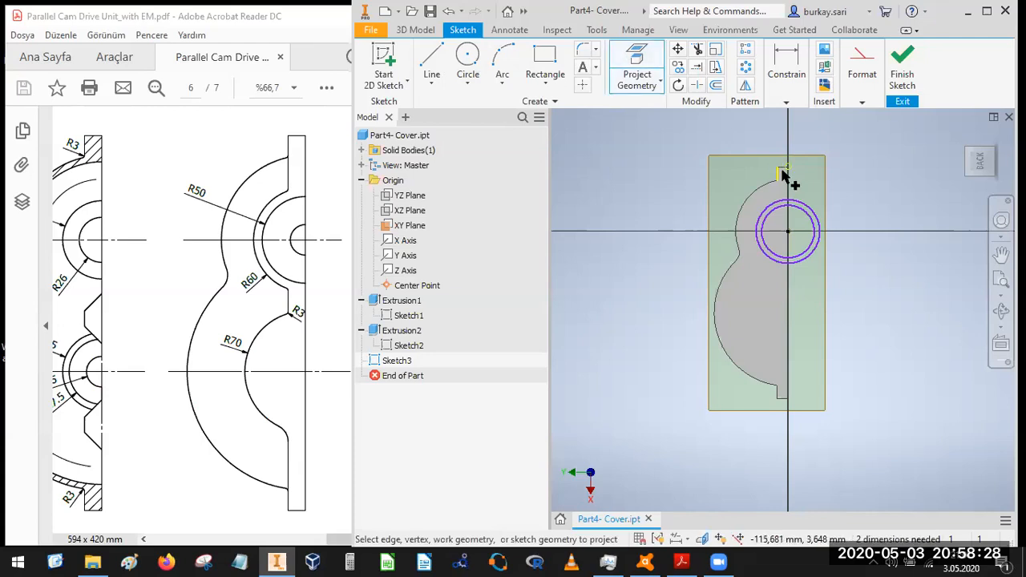
{"action": "scroll", "coordinate": [783, 170], "scroll_direction": "up", "scroll_amount": 1}
{"action": "scroll", "coordinate": [783, 170], "scroll_direction": "up", "scroll_amount": 2}
{"action": "left_click", "coordinate": [799, 203]}
{"action": "left_click", "coordinate": [777, 157]}
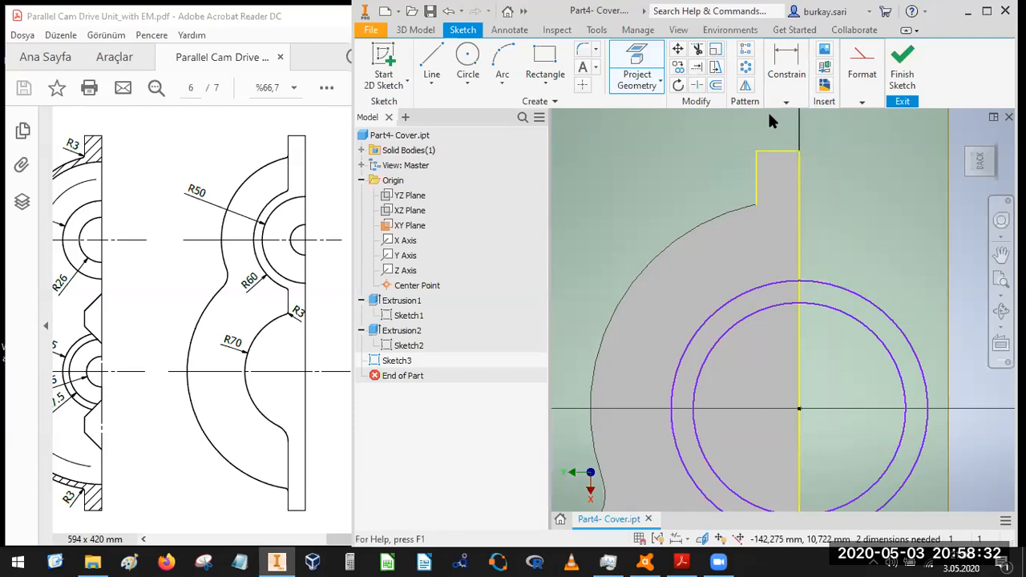
{"action": "scroll", "coordinate": [757, 224], "scroll_direction": "down", "scroll_amount": 3}
{"action": "middle_click_drag", "start_coordinate": [763, 272], "coordinate": [761, 259]}
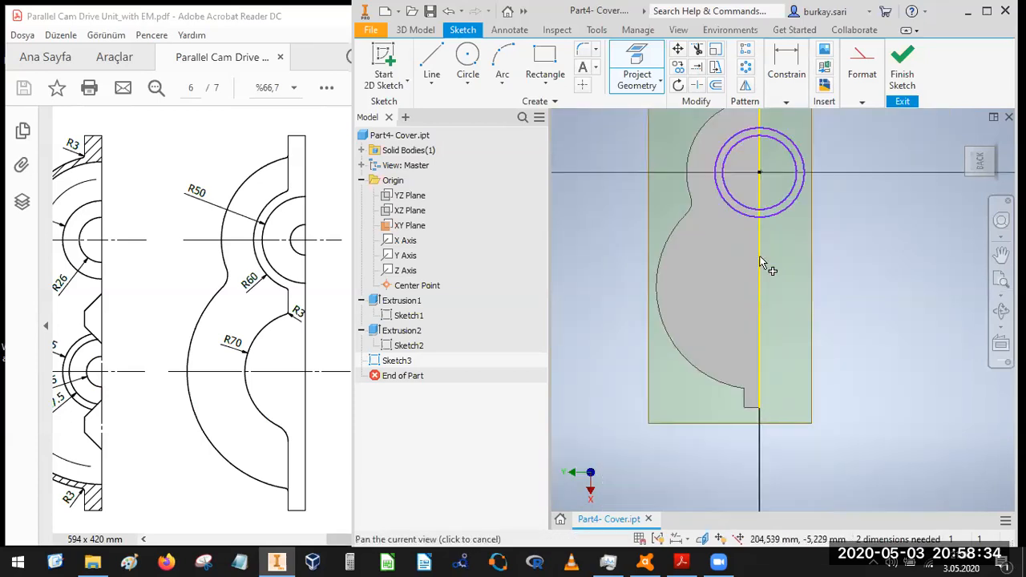
{"action": "left_click", "coordinate": [750, 393]}
- Draw a vertical line joining the two inner flange corners, and trim the concentric circles' halves that extend beyond the straight edge
{"action": "key", "text": "l"}
{"action": "middle_click_drag", "start_coordinate": [786, 337], "coordinate": [787, 378]}
{"action": "left_click", "coordinate": [746, 141]}
{"action": "scroll", "coordinate": [731, 280], "scroll_direction": "down", "scroll_amount": 1}
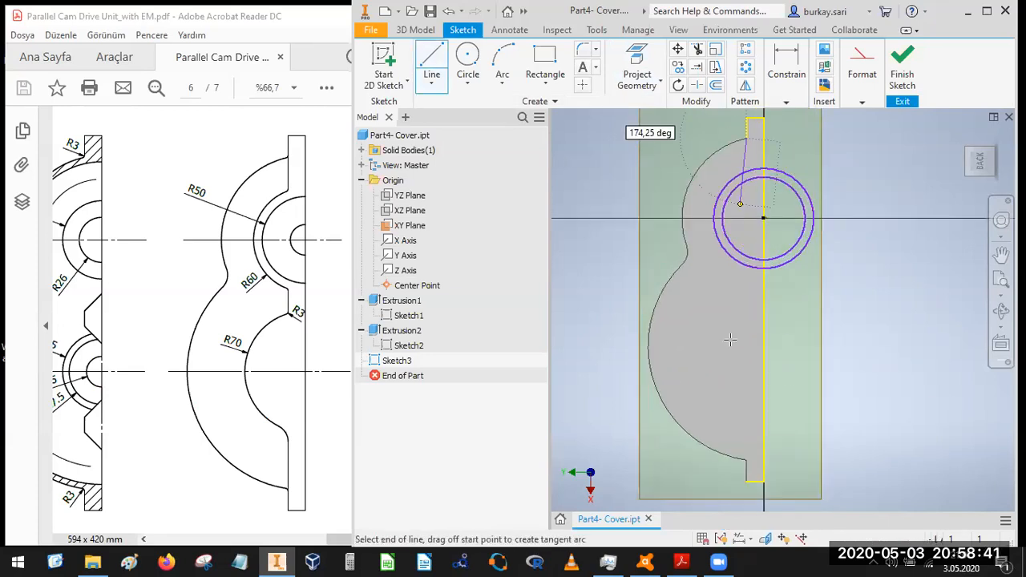
{"action": "left_click", "coordinate": [746, 482]}
{"action": "key", "text": "Escape"}
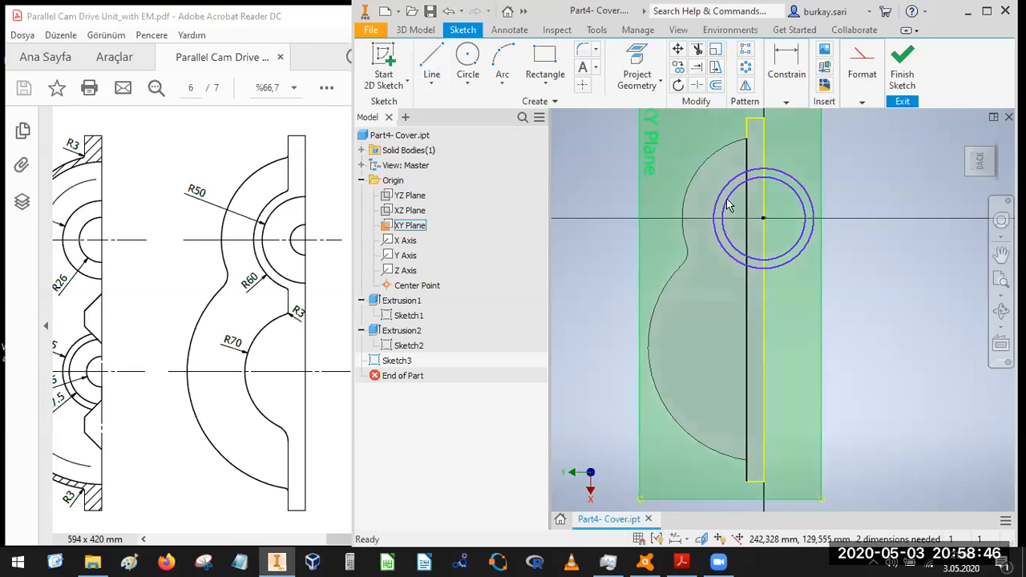
{"action": "left_click", "coordinate": [696, 50]}
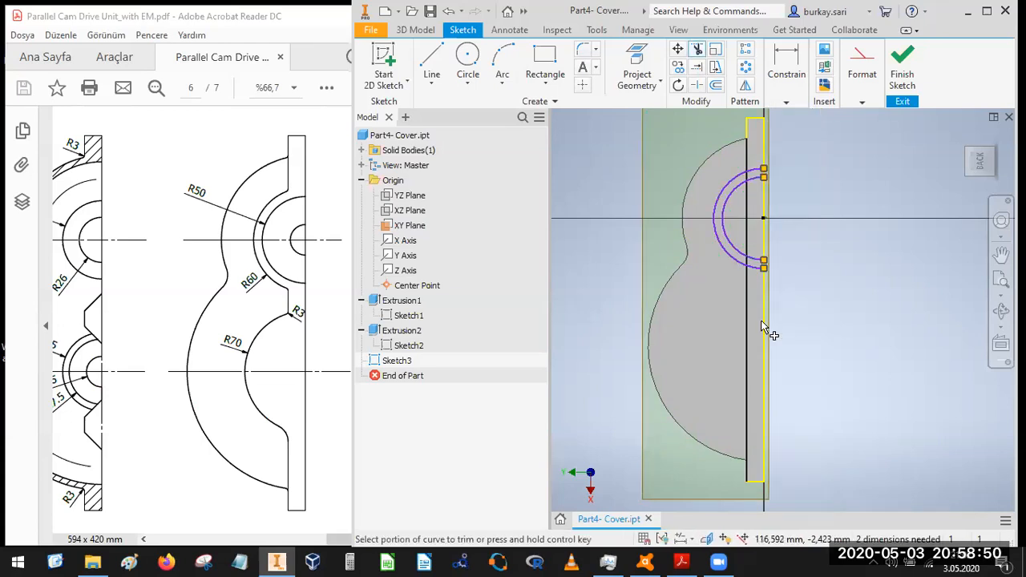
- Project the large lower arc and sketch a circle about 144 mm in diameter at its centre on the straight edge
{"action": "key", "text": "c"}
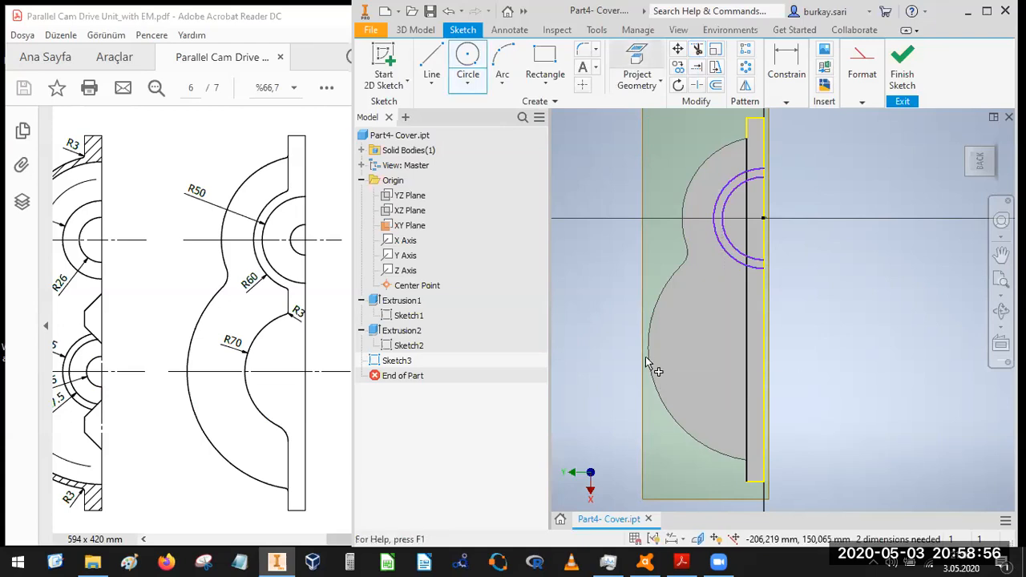
{"action": "key", "text": "p"}
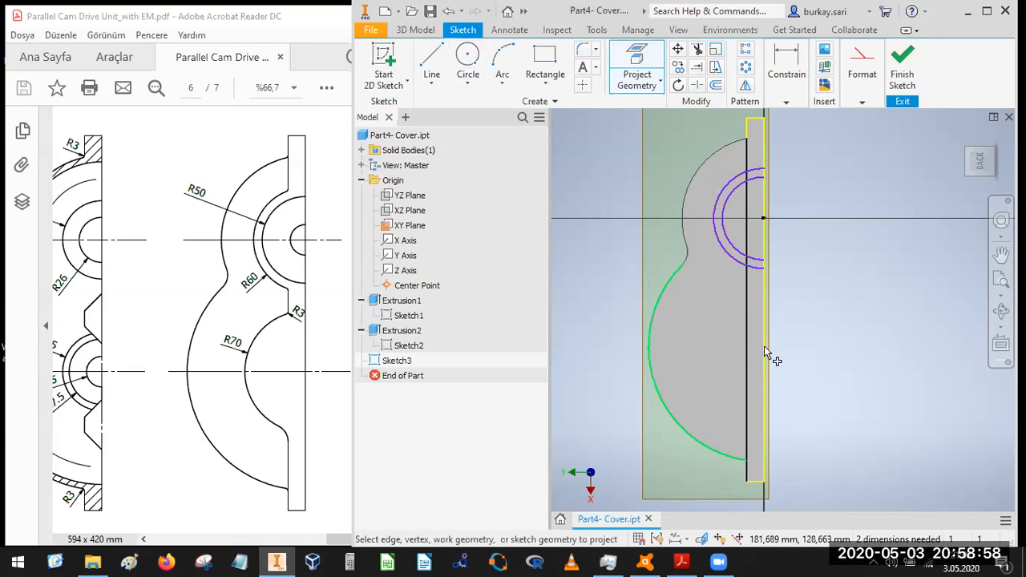
{"action": "left_click", "coordinate": [762, 346]}
{"action": "scroll", "coordinate": [769, 343], "scroll_direction": "up", "scroll_amount": 5}
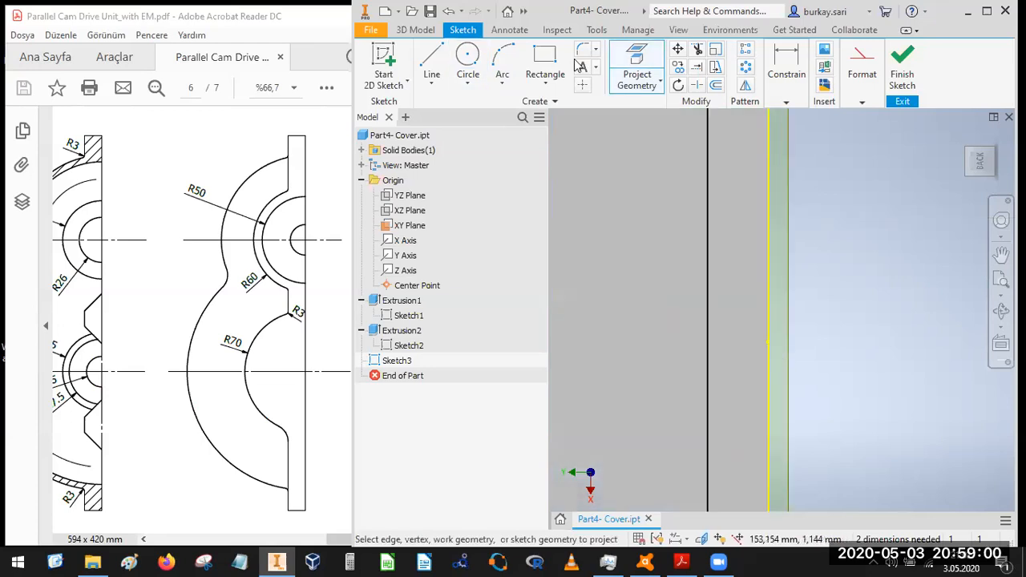
{"action": "key", "text": "c"}
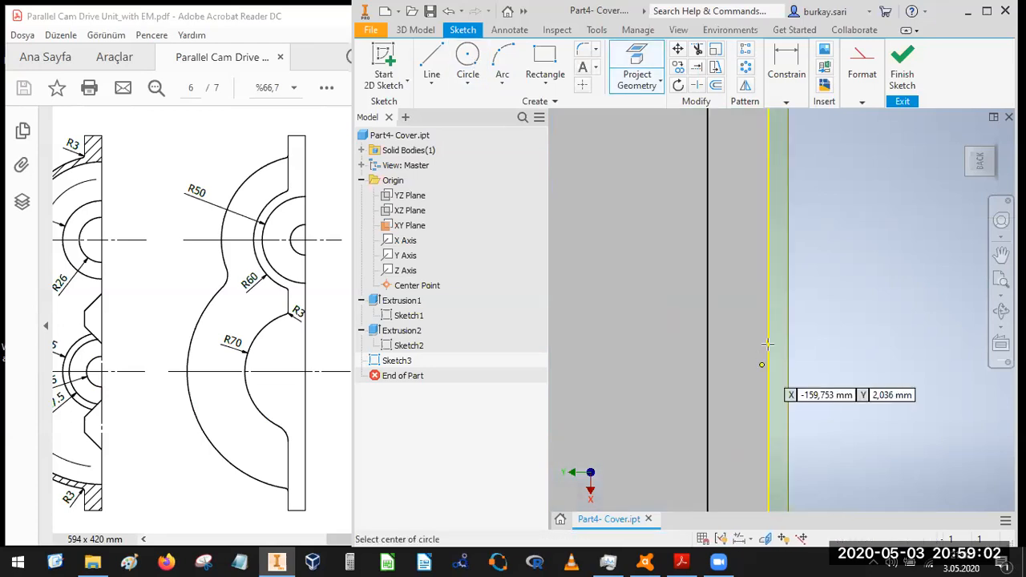
{"action": "left_click", "coordinate": [767, 343]}
{"action": "scroll", "coordinate": [776, 284], "scroll_direction": "up", "scroll_amount": 3}
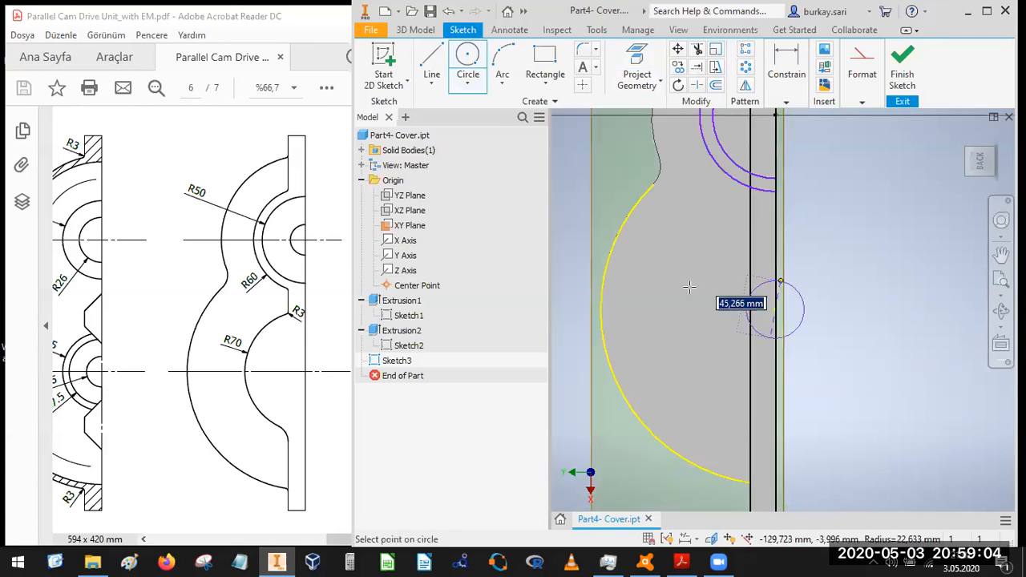
{"action": "type", "text": "140"}
{"action": "key", "text": "Return"}
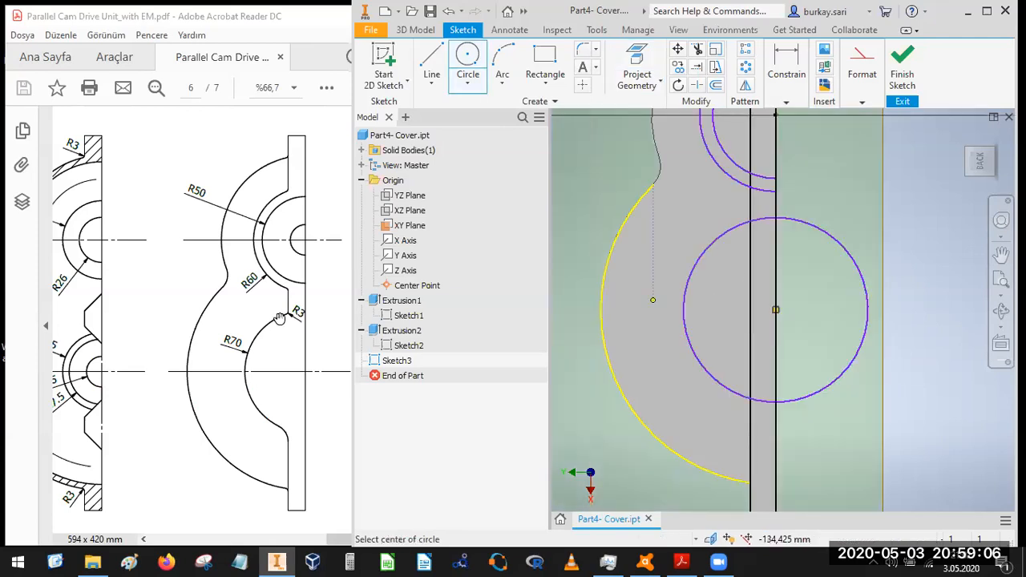
{"action": "left_click", "coordinate": [787, 103]}
{"action": "left_click", "coordinate": [686, 287]}
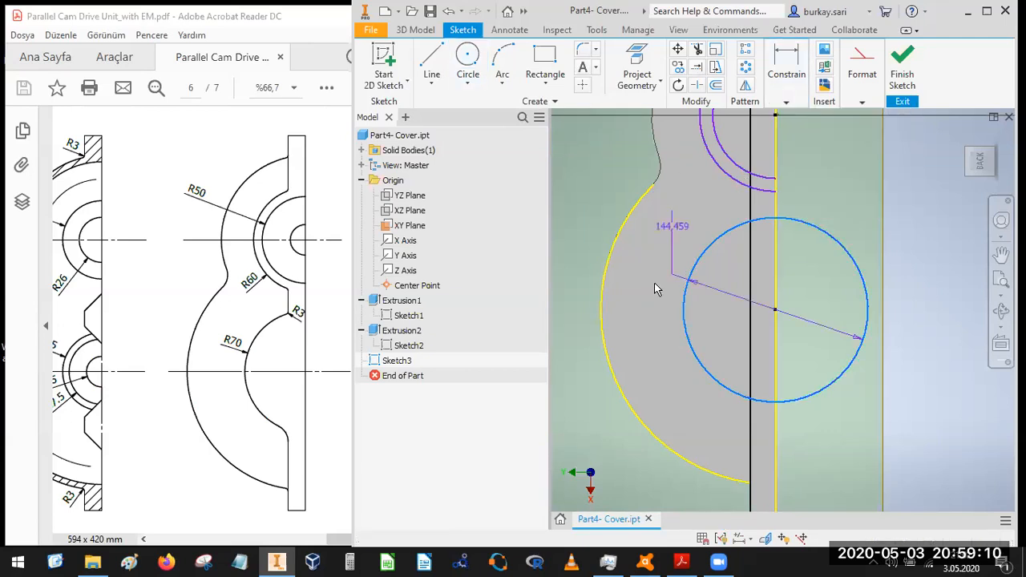
{"action": "right_click", "coordinate": [654, 282]}
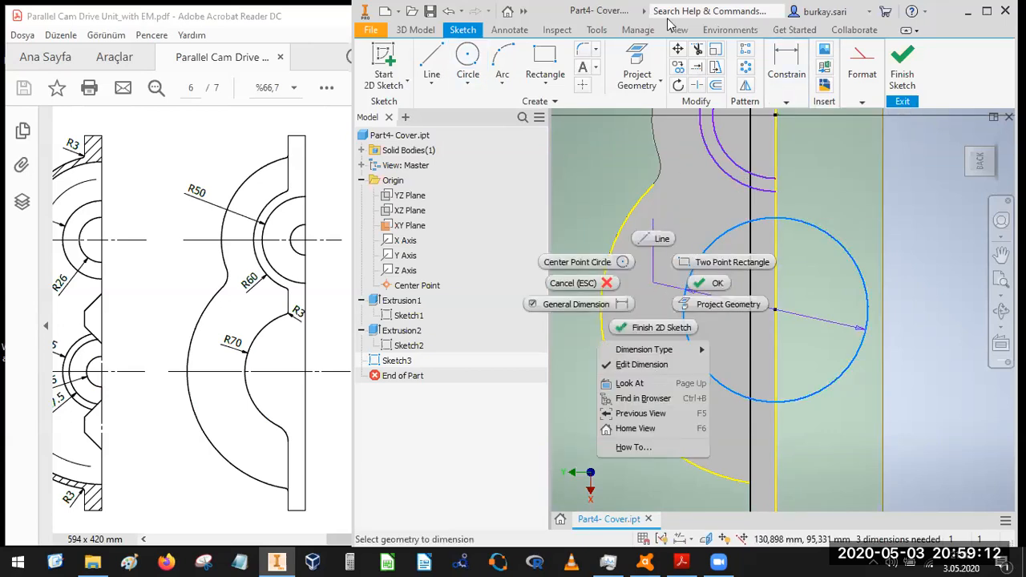
- Trim the lower circle to a semicircle on the cover's side of the straight edge, undoing the excess trim
{"action": "left_click", "coordinate": [698, 50]}
{"action": "left_click", "coordinate": [836, 240]}
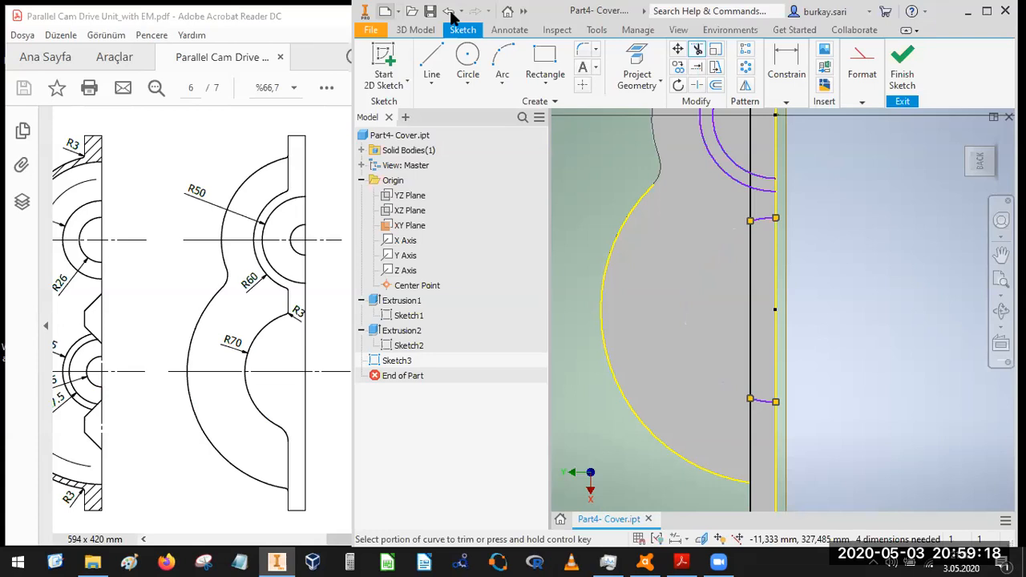
{"action": "key", "text": "ctrl+z"}
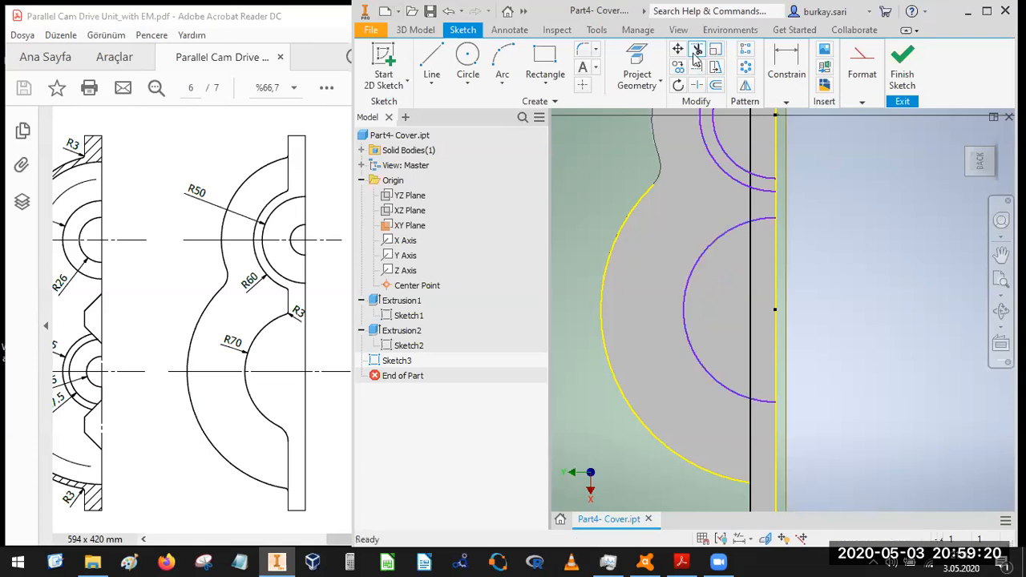
- Dimension the lower semicircle with a radius of 70 mm
{"action": "left_click", "coordinate": [784, 67]}
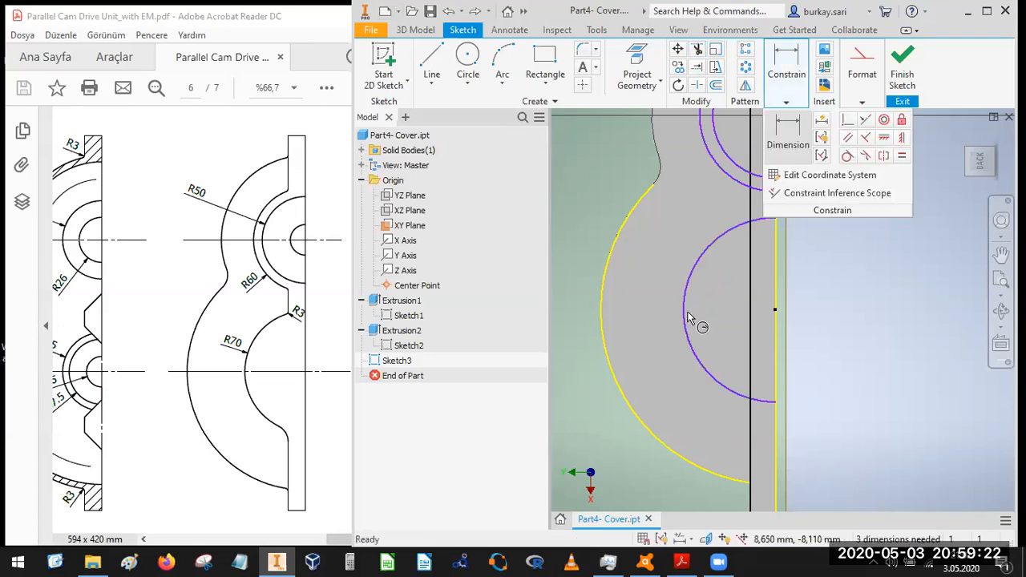
{"action": "key", "text": "d"}
{"action": "left_click", "coordinate": [664, 359]}
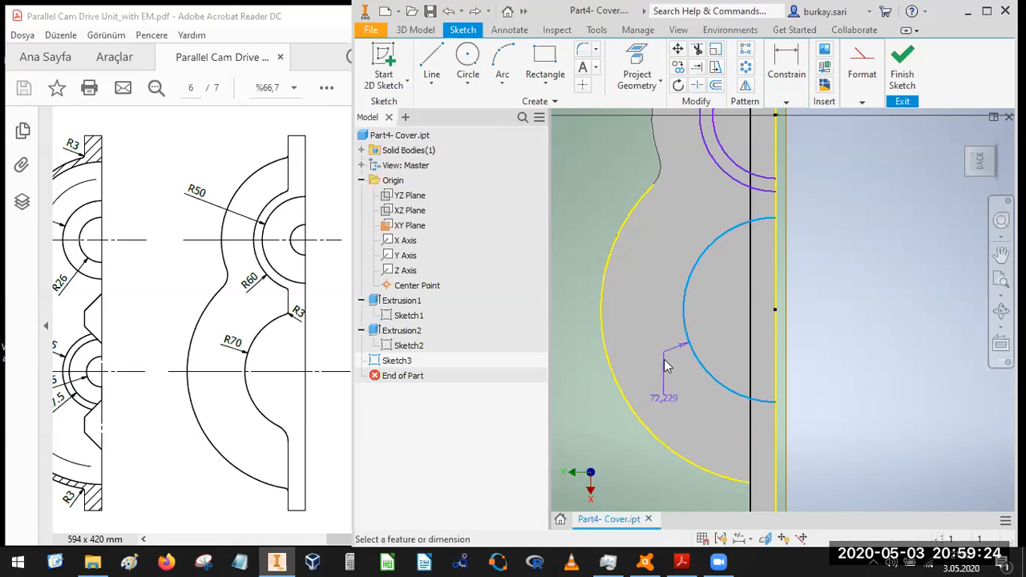
{"action": "left_click", "coordinate": [664, 398]}
{"action": "type", "text": "70"}
{"action": "key", "text": "Return"}
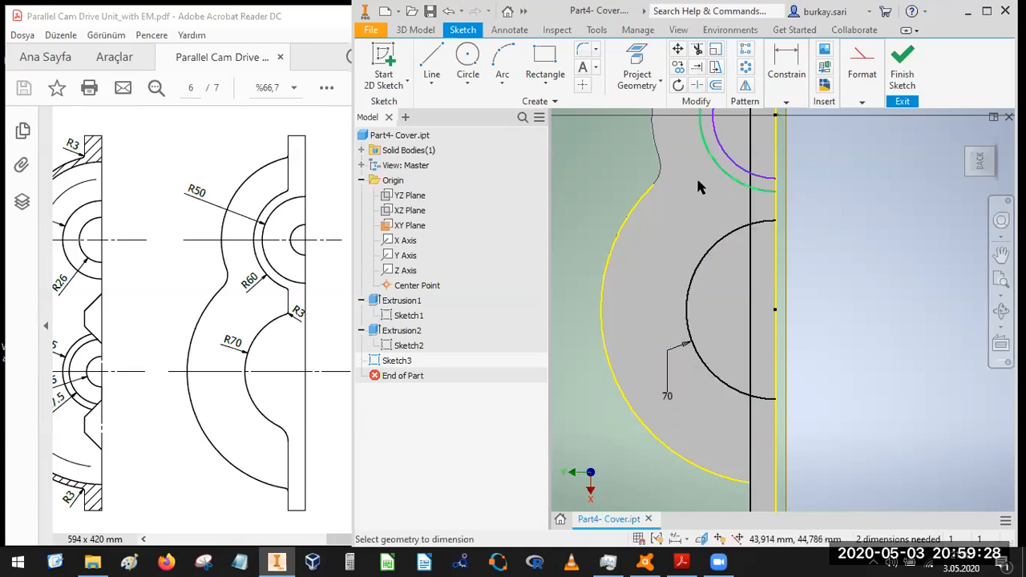
- Dimension the two concentric semicircles around the origin, with a radius of 60 mm for the outer and 50 mm for the inner
{"action": "left_click", "coordinate": [713, 152]}
{"action": "left_click", "coordinate": [698, 227]}
{"action": "type", "text": "60"}
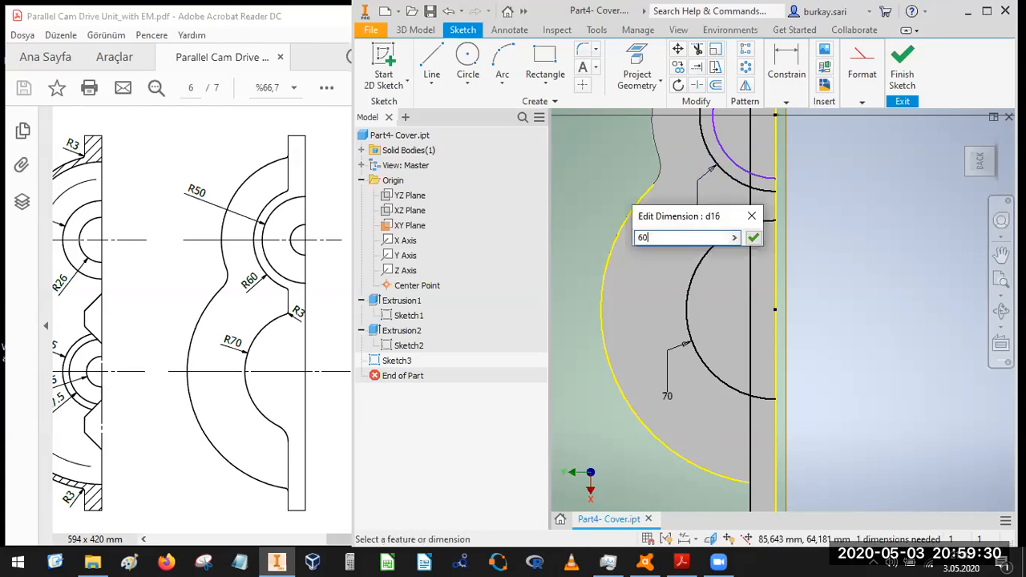
{"action": "key", "text": "Return"}
{"action": "left_click", "coordinate": [737, 165]}
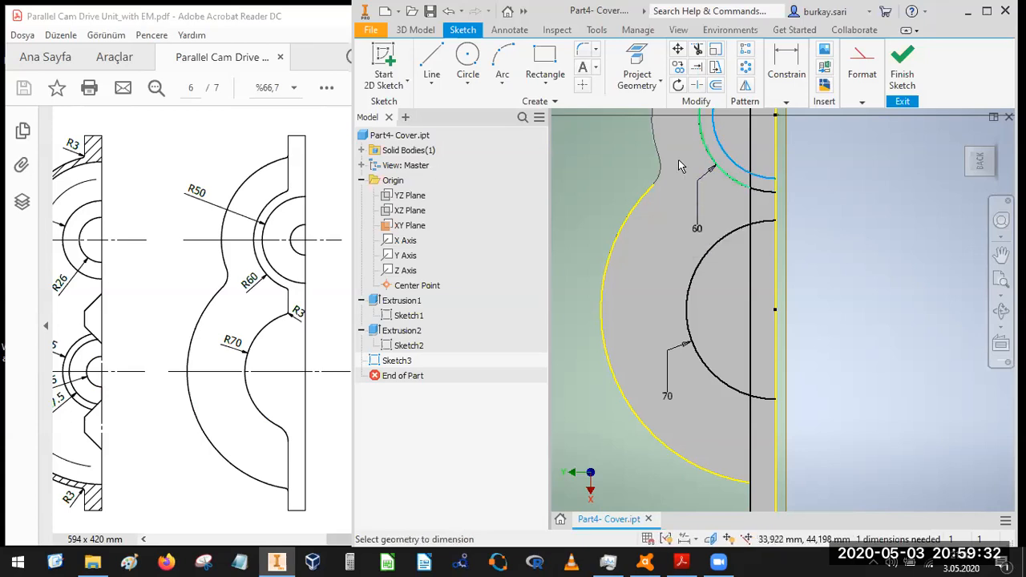
{"action": "left_click", "coordinate": [678, 166]}
{"action": "type", "text": "5"}
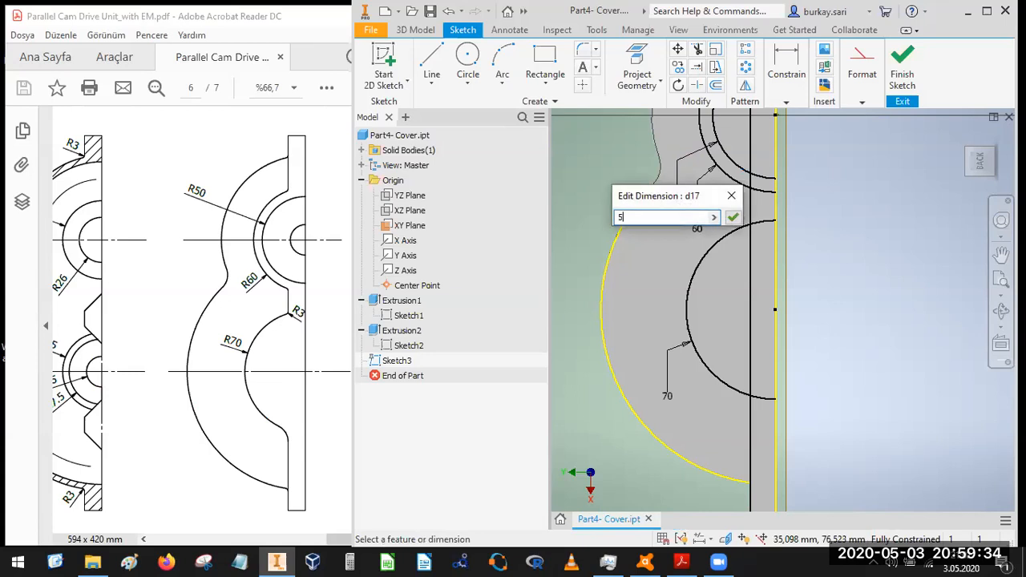
{"action": "type", "text": "0"}
{"action": "key", "text": "Return"}
{"action": "scroll", "coordinate": [805, 182], "scroll_direction": "down", "scroll_amount": 5}
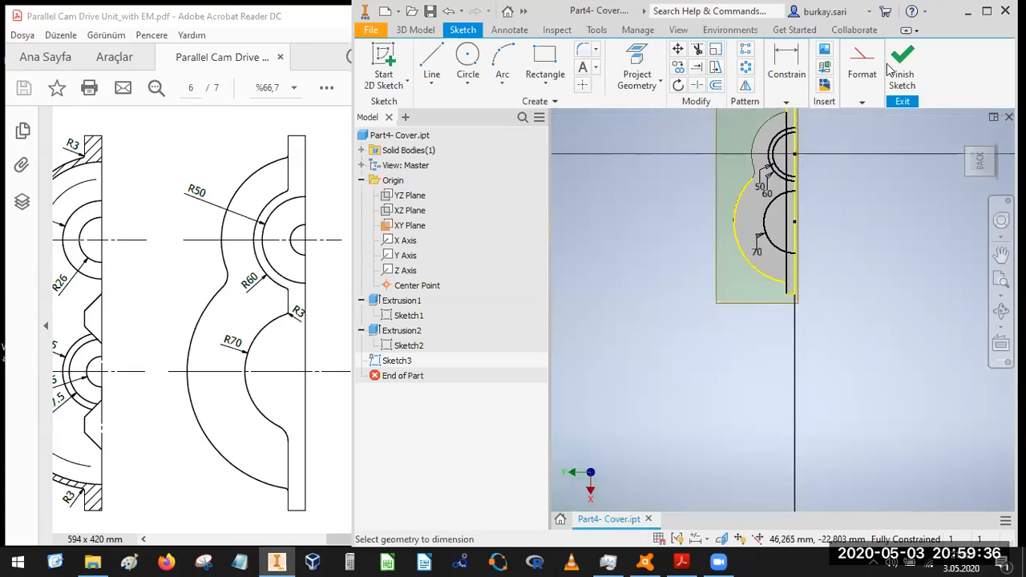
- Switch to the PDF and examine the stepped bosses and depth dimensions in Section AH-AH
{"action": "left_click", "coordinate": [179, 235]}
{"action": "scroll", "coordinate": [193, 307], "scroll_direction": "down", "scroll_amount": 5}
{"action": "scroll", "coordinate": [221, 290], "scroll_direction": "down", "scroll_amount": 2, "text": "ctrl"}
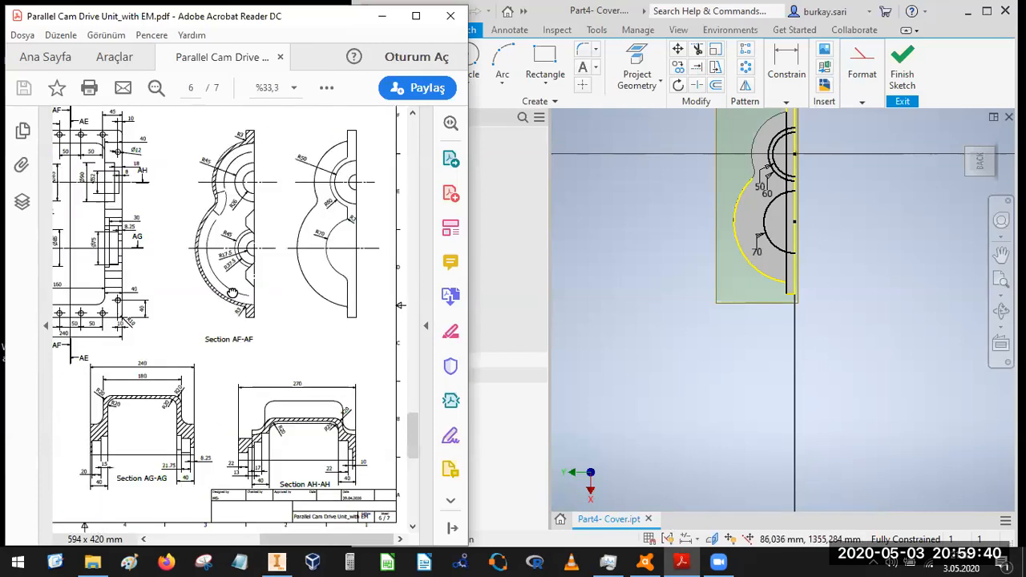
{"action": "scroll", "coordinate": [310, 494], "scroll_direction": "up", "scroll_amount": 2, "text": "ctrl"}
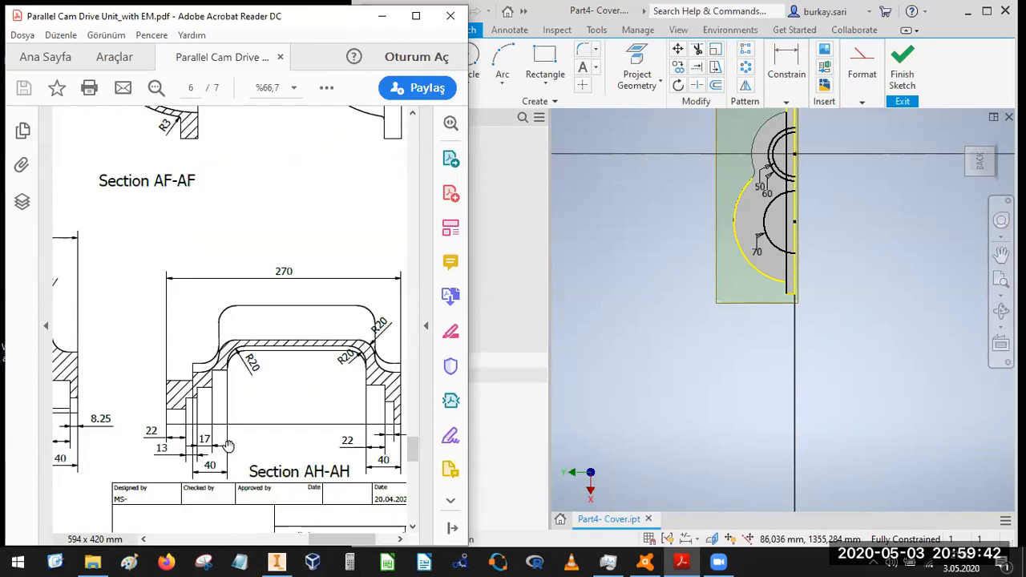
{"action": "scroll", "coordinate": [129, 419], "scroll_direction": "up", "scroll_amount": 2, "text": "ctrl"}
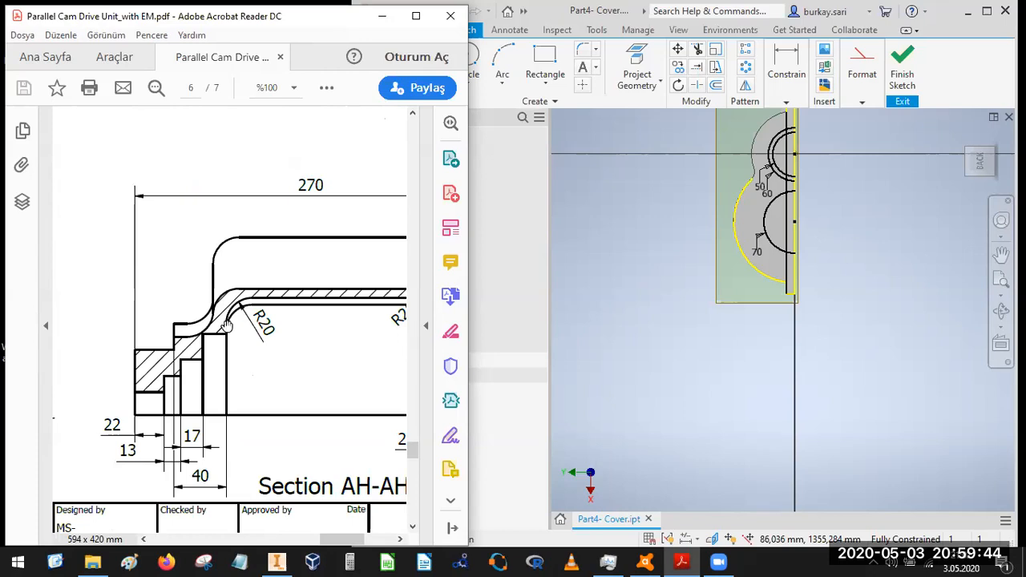
{"action": "left_click_drag", "start_coordinate": [398, 363], "coordinate": [318, 366]}
{"action": "left_click_drag", "start_coordinate": [256, 351], "coordinate": [272, 349]}
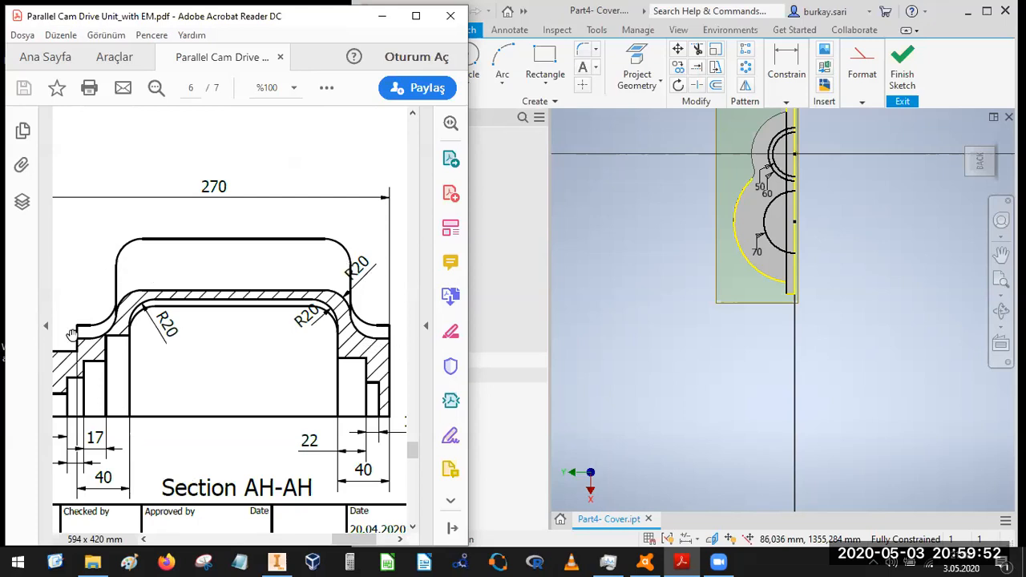
{"action": "left_click_drag", "start_coordinate": [183, 341], "coordinate": [236, 335]}
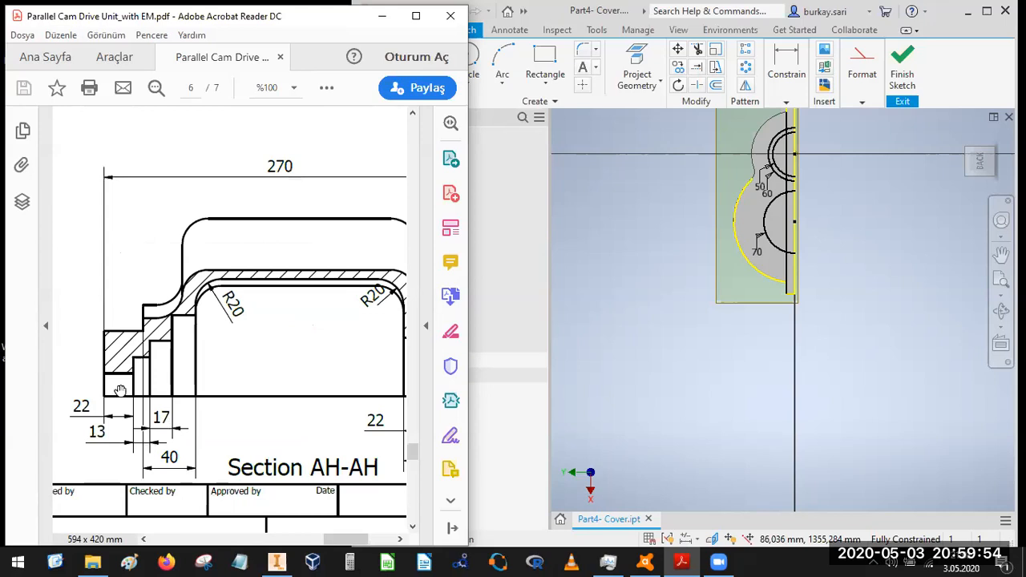
{"action": "left_click_drag", "start_coordinate": [156, 308], "coordinate": [180, 277]}
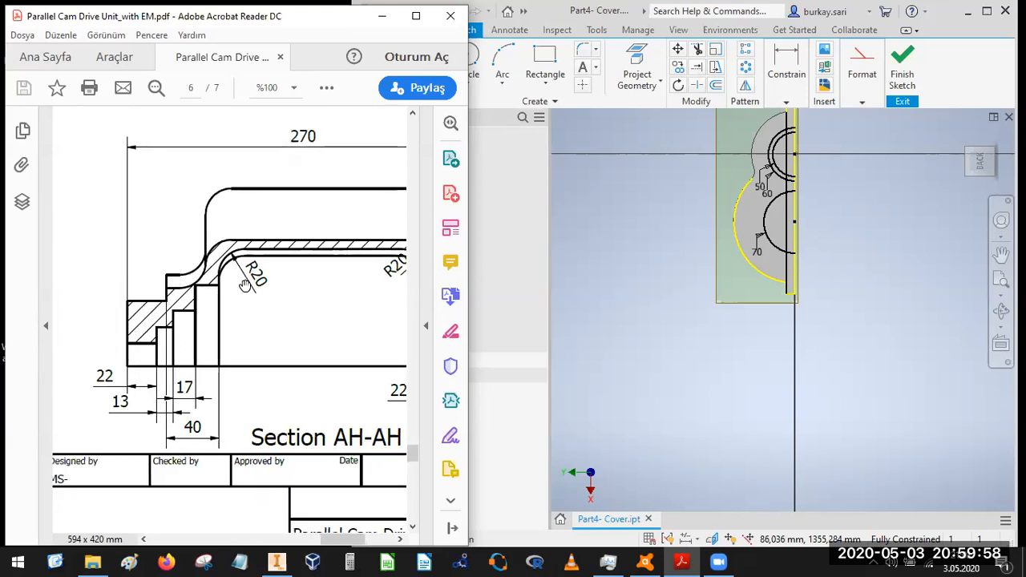
- Compare the boss dimensions along the AH line in the PDF's plan view with Section AH-AH
{"action": "scroll", "coordinate": [245, 286], "scroll_direction": "down", "scroll_amount": 2, "text": "ctrl"}
{"action": "scroll", "coordinate": [201, 281], "scroll_direction": "up", "scroll_amount": 5}
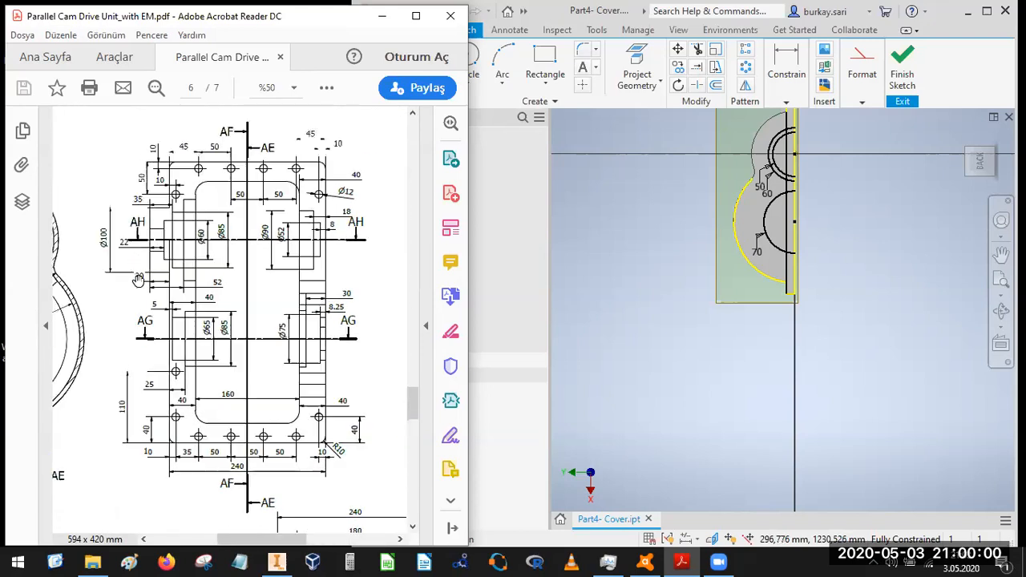
{"action": "scroll", "coordinate": [149, 234], "scroll_direction": "up", "scroll_amount": 1, "text": "ctrl"}
{"action": "scroll", "coordinate": [153, 223], "scroll_direction": "up", "scroll_amount": 1, "text": "ctrl"}
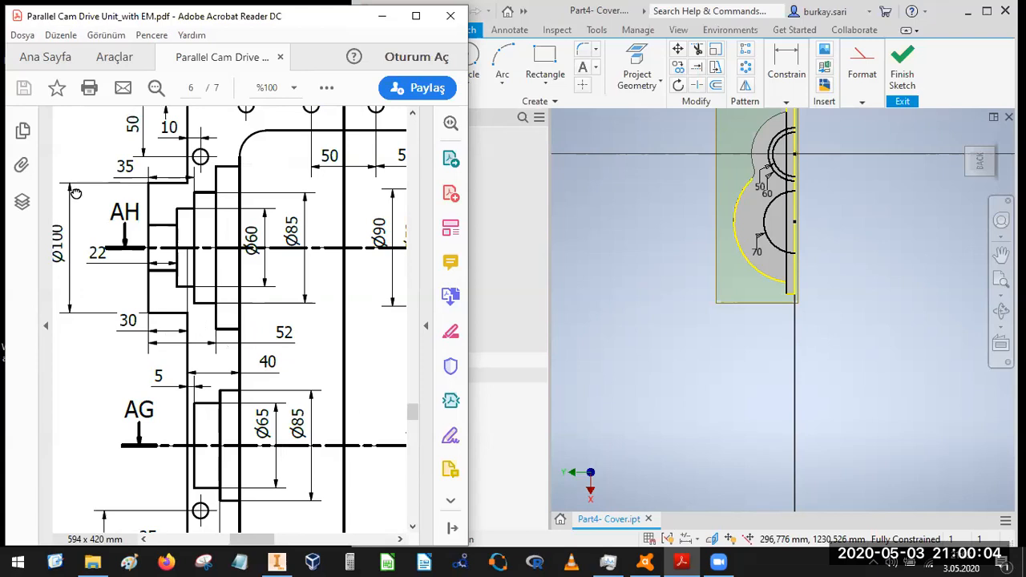
{"action": "scroll", "coordinate": [184, 281], "scroll_direction": "down", "scroll_amount": 4, "text": "ctrl"}
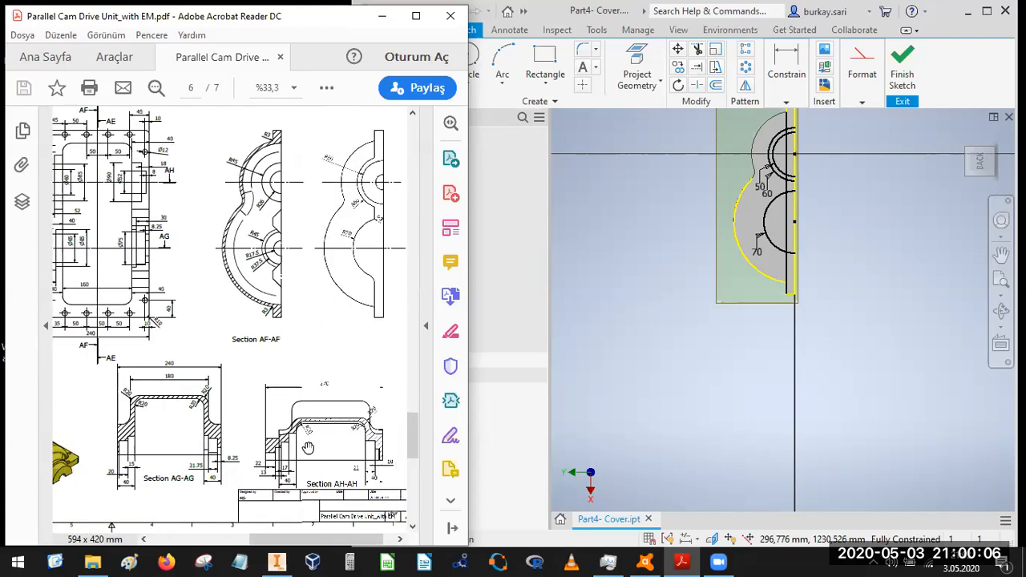
{"action": "scroll", "coordinate": [308, 447], "scroll_direction": "up", "scroll_amount": 2, "text": "ctrl"}
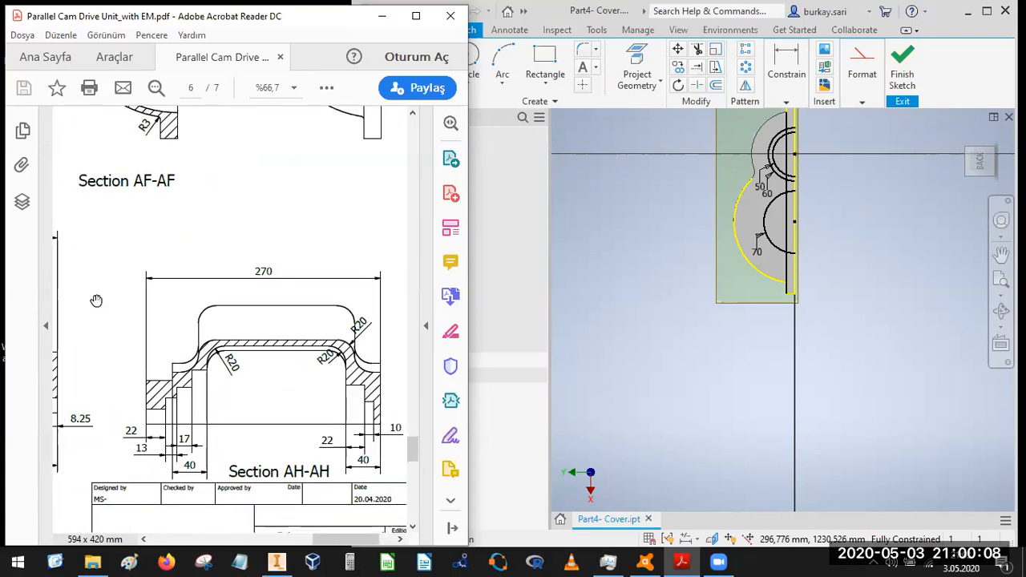
{"action": "left_click_drag", "start_coordinate": [96, 300], "coordinate": [227, 350]}
{"action": "mouse_move", "coordinate": [180, 285]}
{"action": "left_mouse_down"}
{"action": "mouse_move", "coordinate": [236, 371]}
{"action": "mouse_move", "coordinate": [219, 421]}
{"action": "left_mouse_up"}
{"action": "scroll", "coordinate": [152, 279], "scroll_direction": "up", "scroll_amount": 2, "text": "ctrl"}
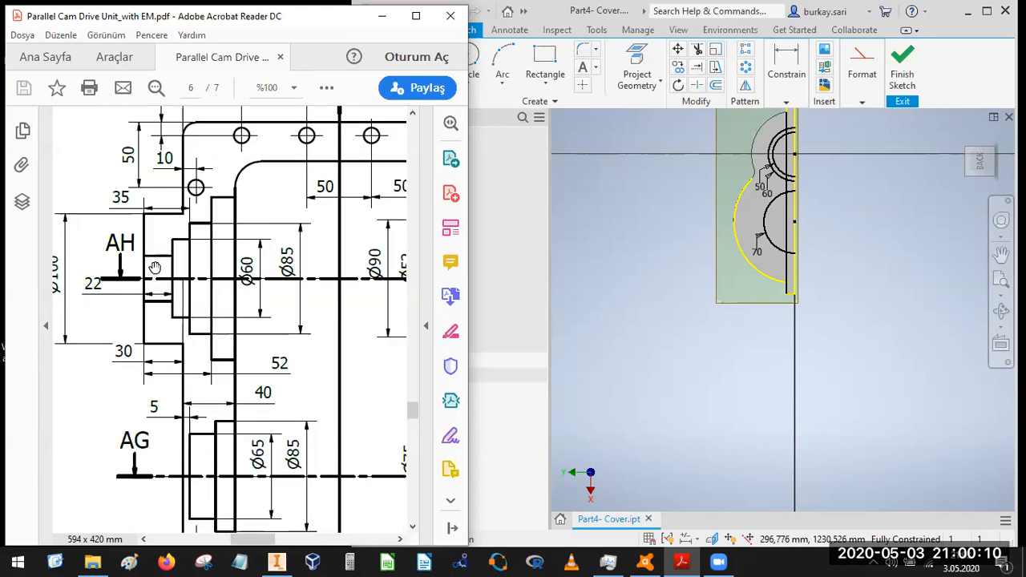
{"action": "left_click_drag", "start_coordinate": [205, 344], "coordinate": [81, 143]}
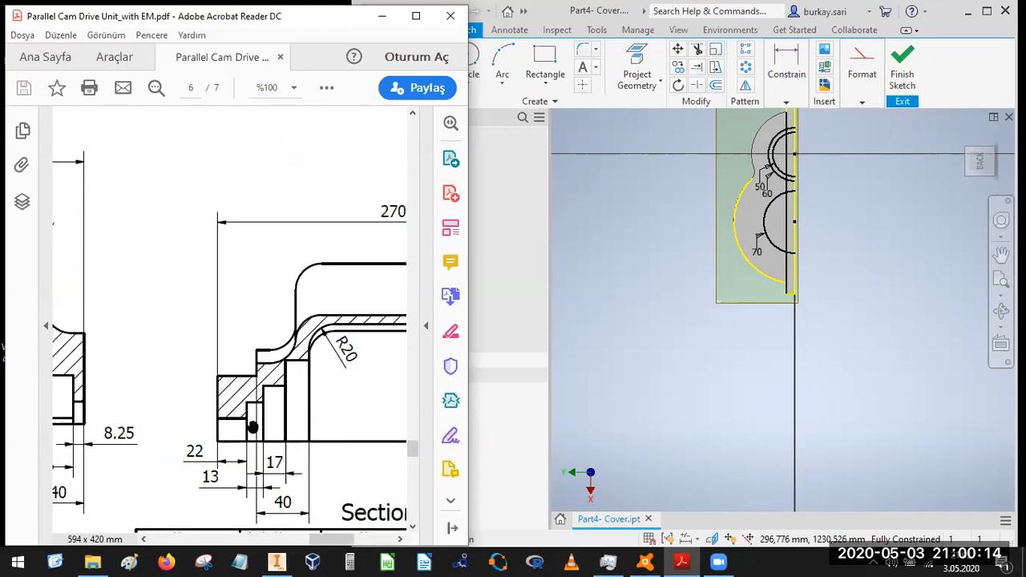
- Examine the boss diameters and step depths along lines AH and AG in the PDF's plan view against the sketched semicircles
{"action": "left_click_drag", "start_coordinate": [112, 401], "coordinate": [345, 361]}
{"action": "left_click_drag", "start_coordinate": [142, 392], "coordinate": [247, 375]}
{"action": "mouse_move", "coordinate": [89, 330]}
{"action": "left_mouse_down"}
{"action": "mouse_move", "coordinate": [249, 334]}
{"action": "mouse_move", "coordinate": [297, 398]}
{"action": "left_mouse_up"}
{"action": "scroll", "coordinate": [234, 355], "scroll_direction": "up", "scroll_amount": 10}
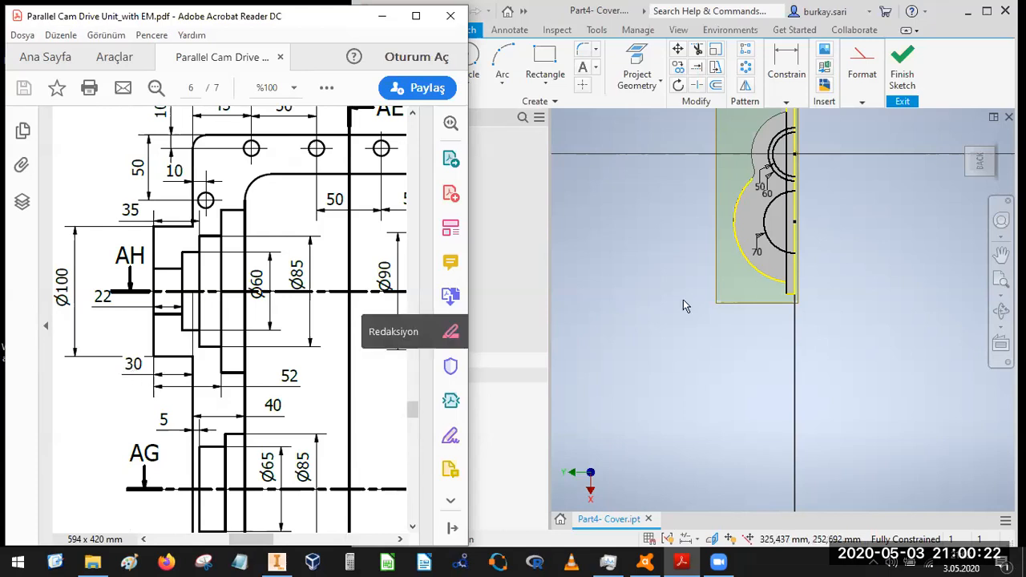
{"action": "left_click", "coordinate": [647, 309]}
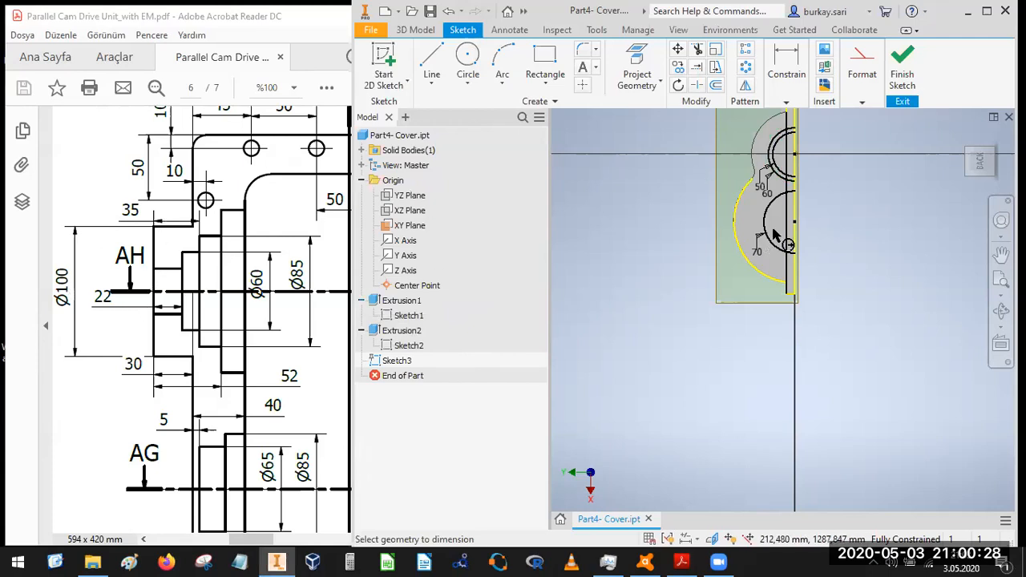
{"action": "scroll", "coordinate": [739, 168], "scroll_direction": "up", "scroll_amount": 5}
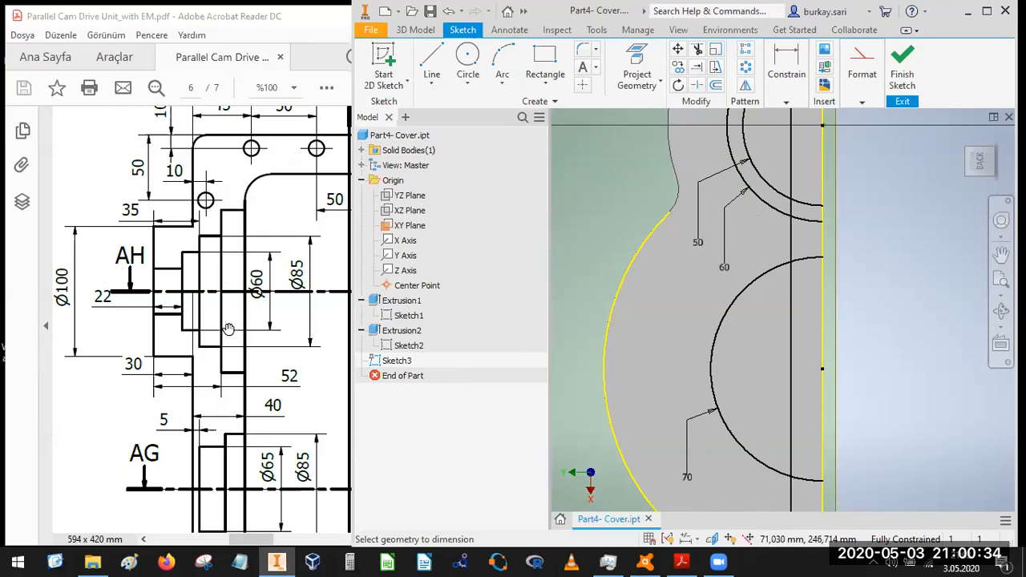
{"action": "left_click_drag", "start_coordinate": [223, 216], "coordinate": [228, 311]}
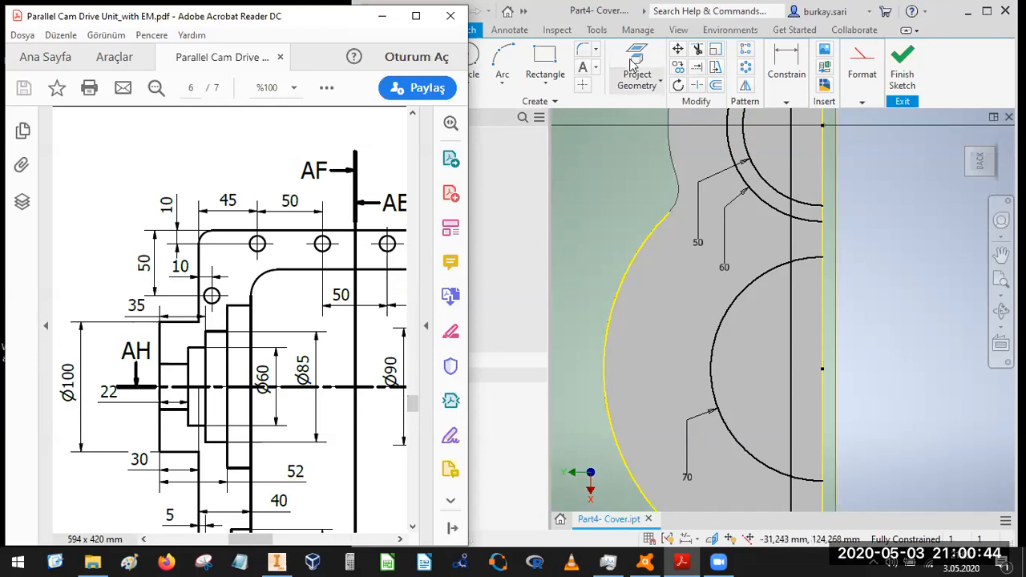
- Finish the sketch and extrude the inner R50 semicircle 60 mm outward from the cover's end face
{"action": "left_click", "coordinate": [904, 73]}
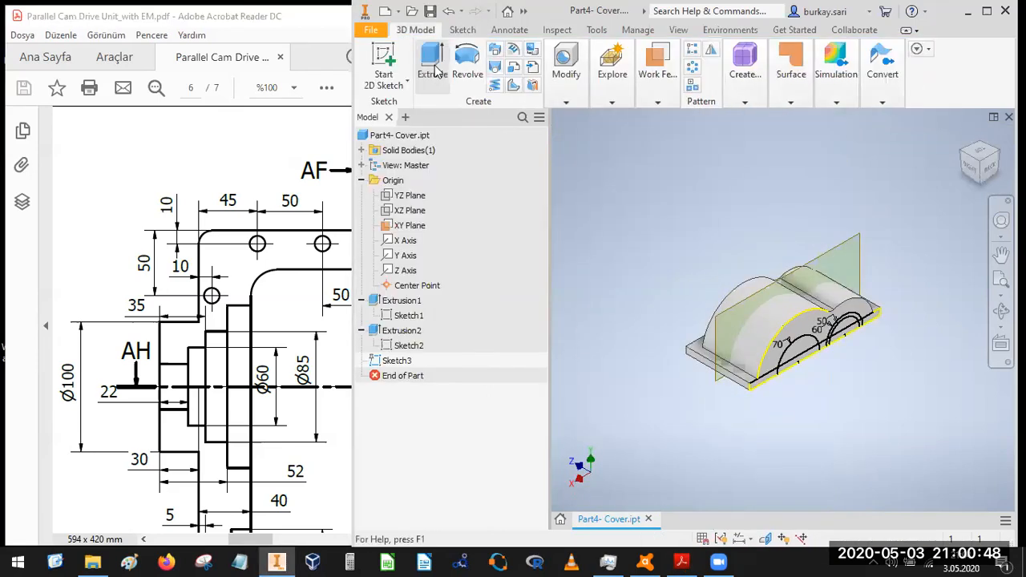
{"action": "key", "text": "e"}
{"action": "scroll", "coordinate": [856, 353], "scroll_direction": "down", "scroll_amount": 3}
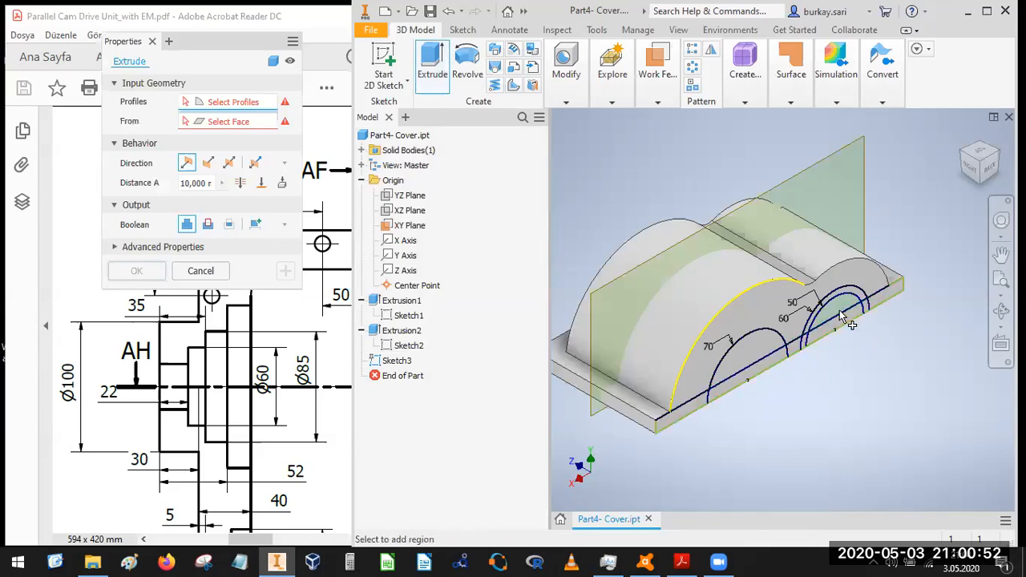
{"action": "left_click", "coordinate": [840, 314]}
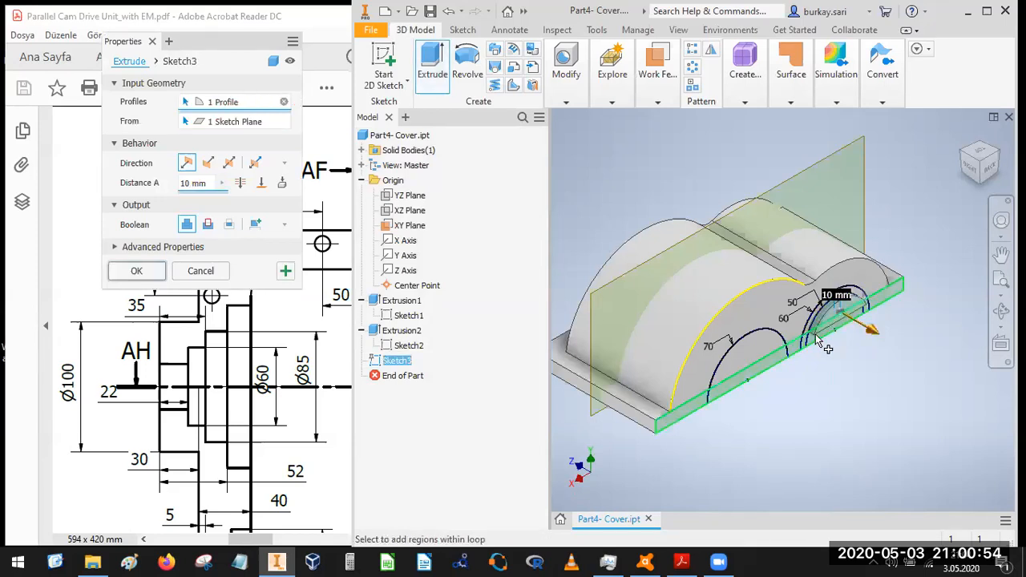
{"action": "scroll", "coordinate": [828, 349], "scroll_direction": "down", "scroll_amount": 4}
{"action": "left_click", "coordinate": [820, 349]}
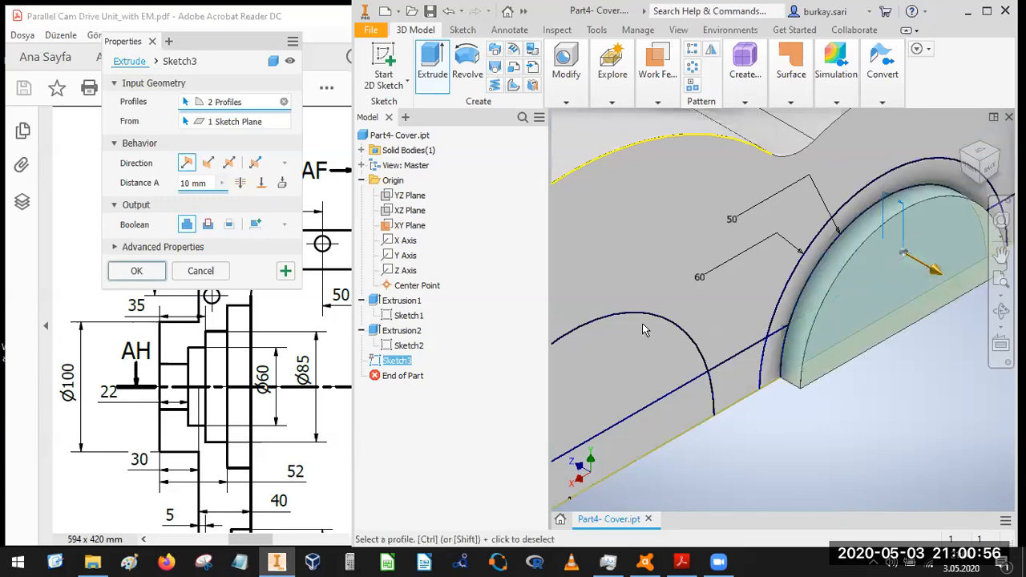
{"action": "scroll", "coordinate": [642, 323], "scroll_direction": "down", "scroll_amount": 3}
{"action": "type", "text": "60"}
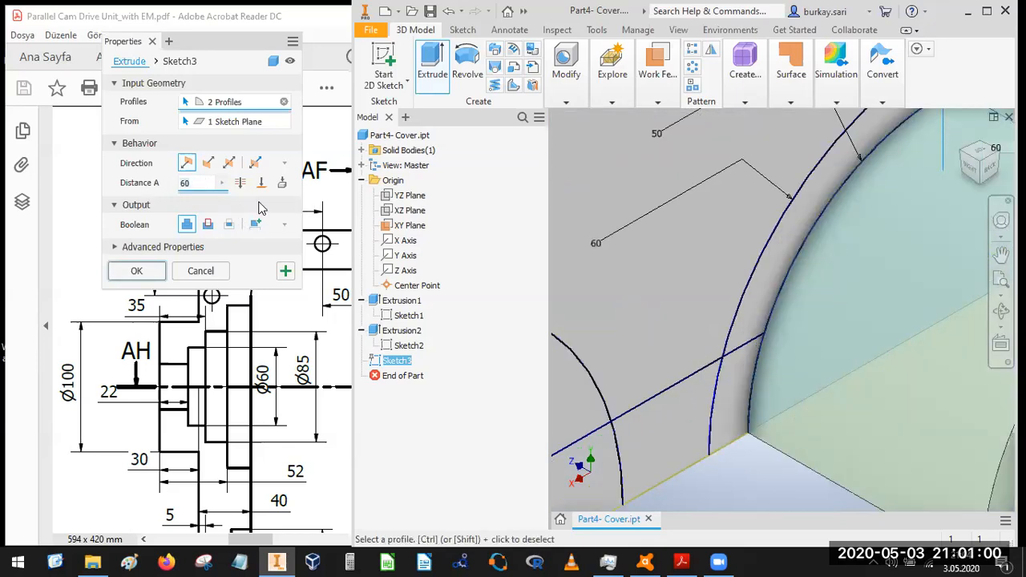
{"action": "left_click", "coordinate": [136, 271]}
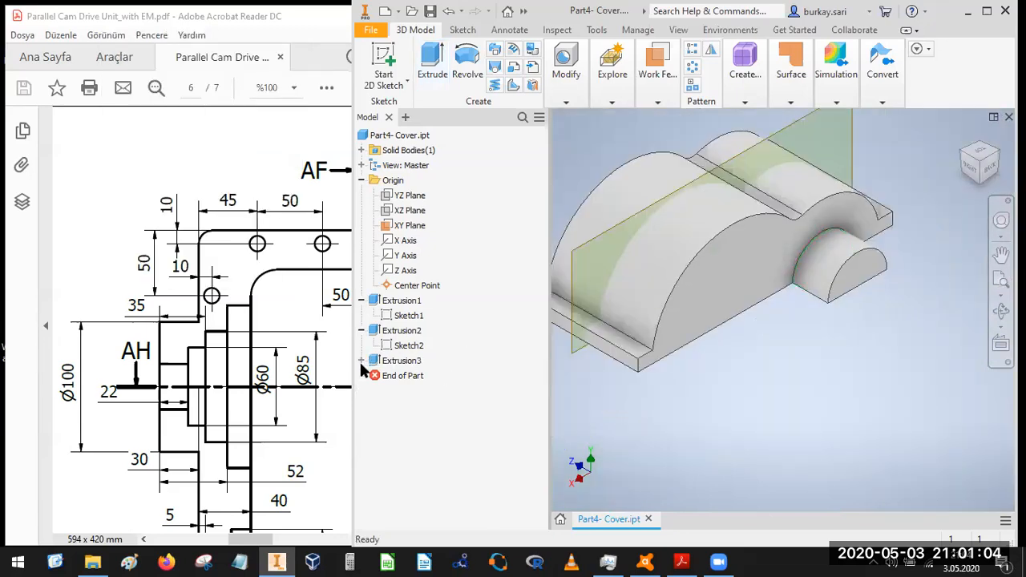
- Make the boss profile sketch under Extrusion3 visible again for reuse
{"action": "left_click", "coordinate": [362, 361]}
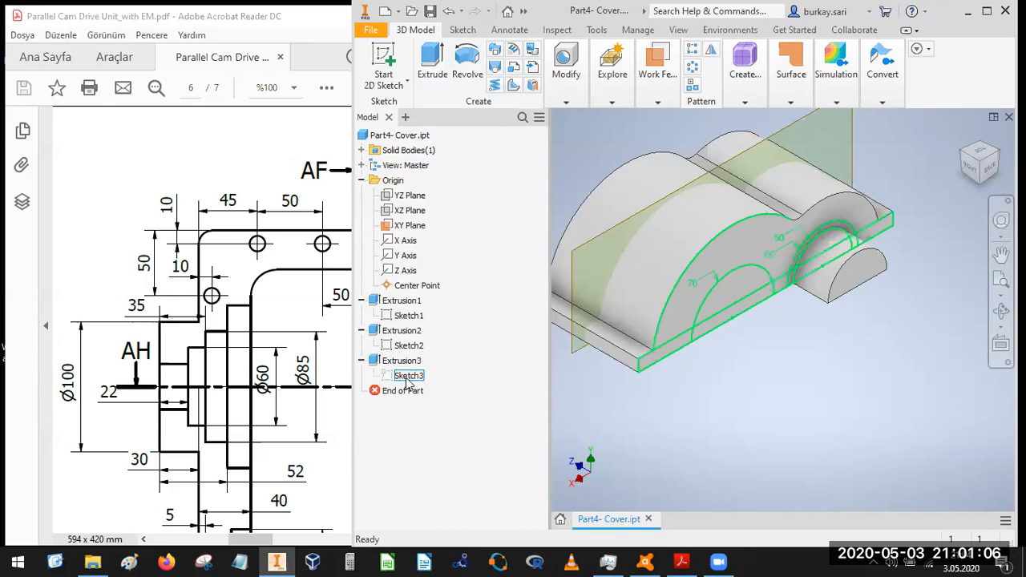
{"action": "right_click", "coordinate": [407, 382]}
{"action": "left_click", "coordinate": [446, 451]}
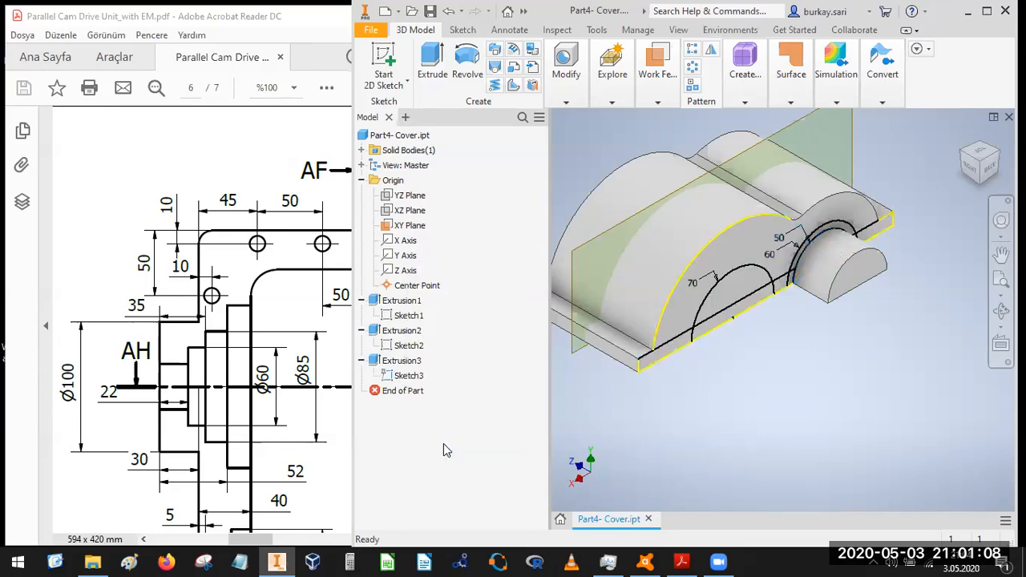
- Extrude the base strip, the R70 semicircle and the ring between R50 and R60 by 30 mm, joined to the cover
{"action": "left_click", "coordinate": [399, 134]}
{"action": "left_click", "coordinate": [433, 61]}
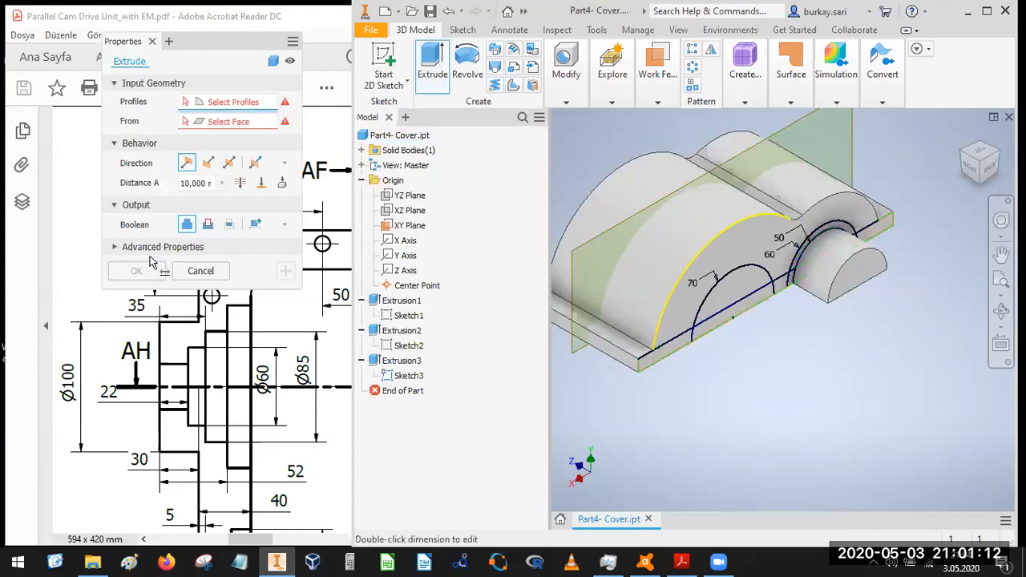
{"action": "left_click", "coordinate": [962, 154]}
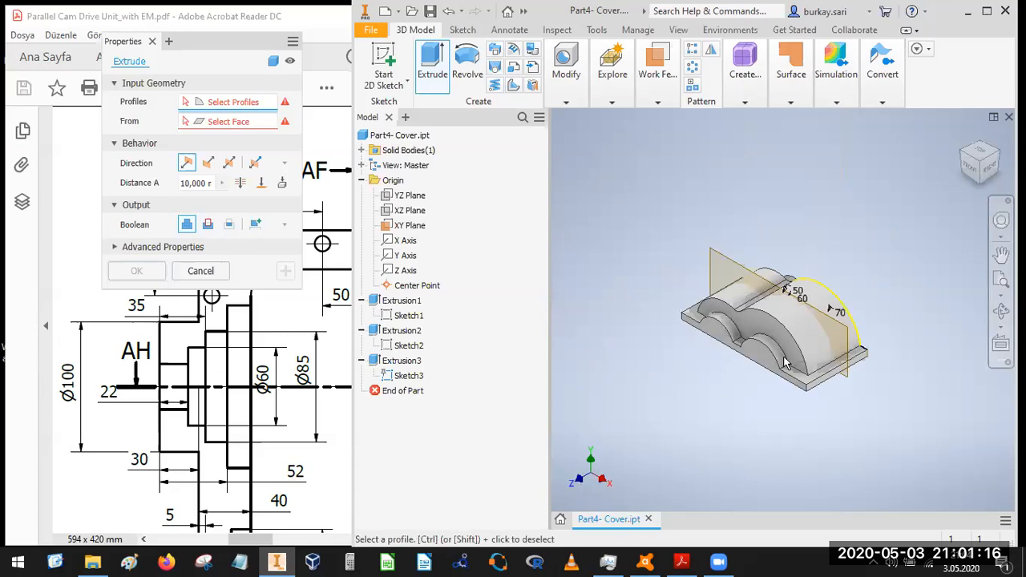
{"action": "left_click", "coordinate": [1000, 156]}
{"action": "scroll", "coordinate": [730, 369], "scroll_direction": "up", "scroll_amount": 5}
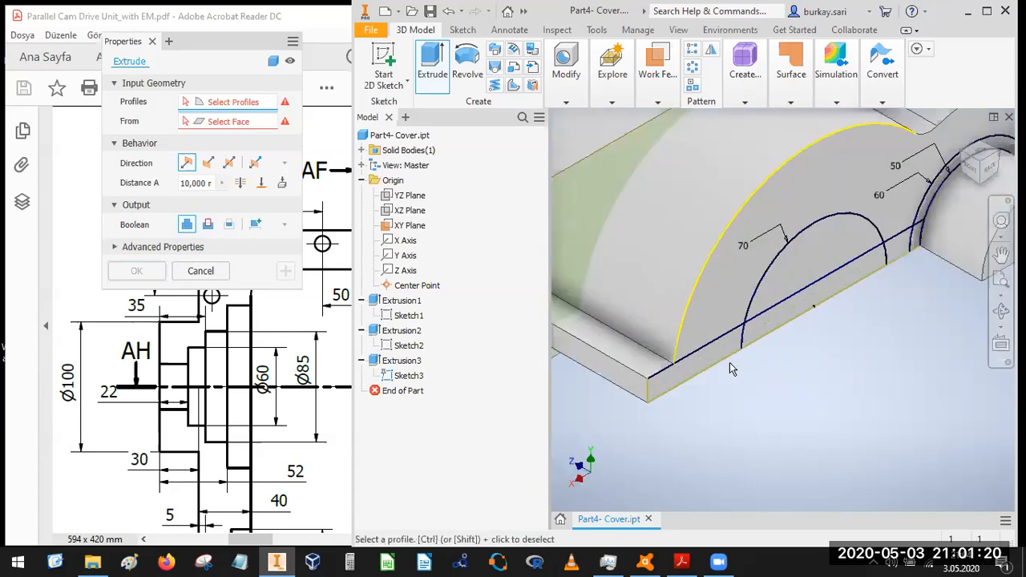
{"action": "left_click", "coordinate": [729, 369]}
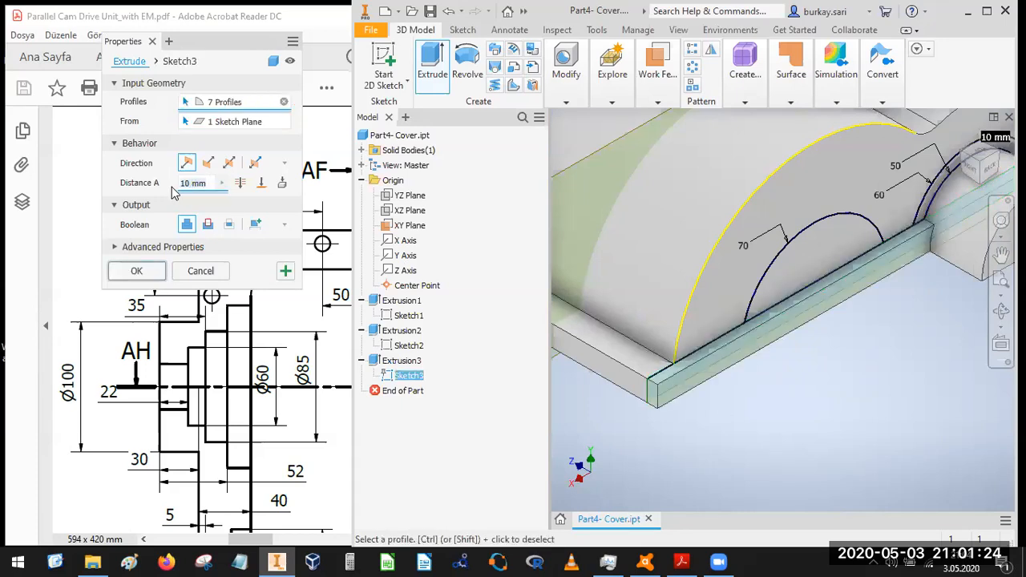
{"action": "type", "text": "30"}
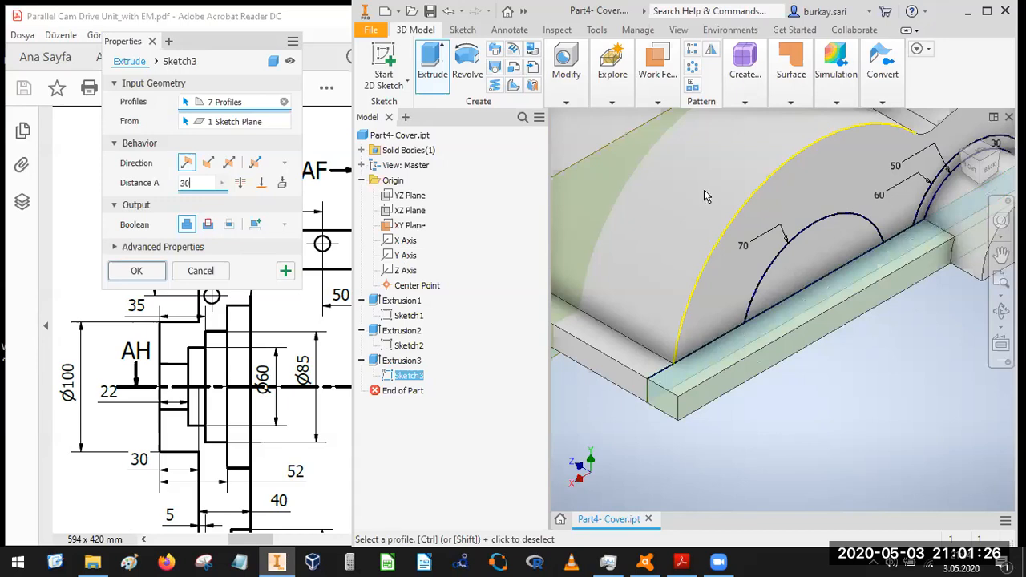
{"action": "left_click", "coordinate": [774, 282]}
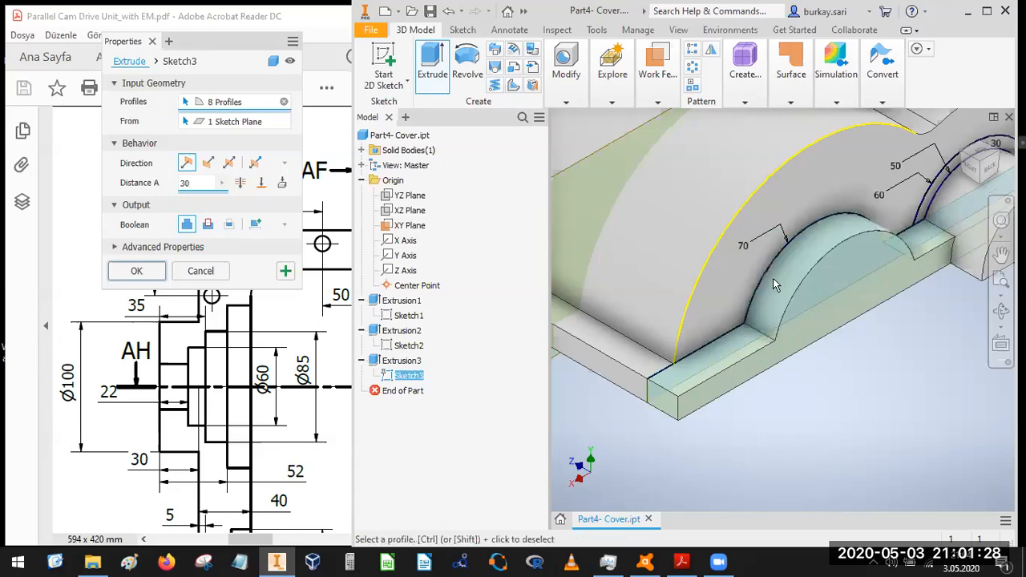
{"action": "scroll", "coordinate": [887, 258], "scroll_direction": "up", "scroll_amount": 5}
{"action": "scroll", "coordinate": [888, 248], "scroll_direction": "down", "scroll_amount": 6}
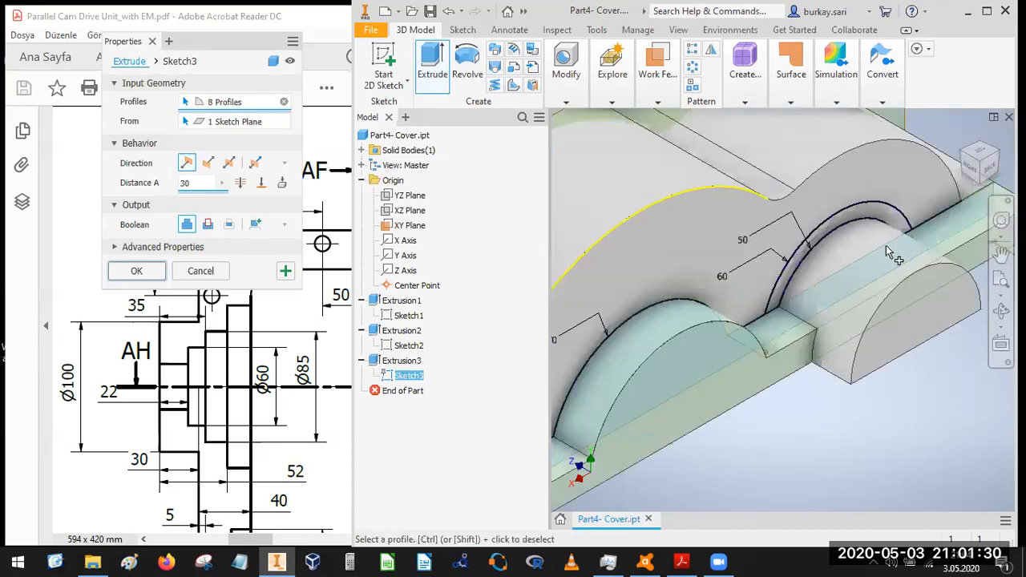
{"action": "left_click", "coordinate": [886, 225]}
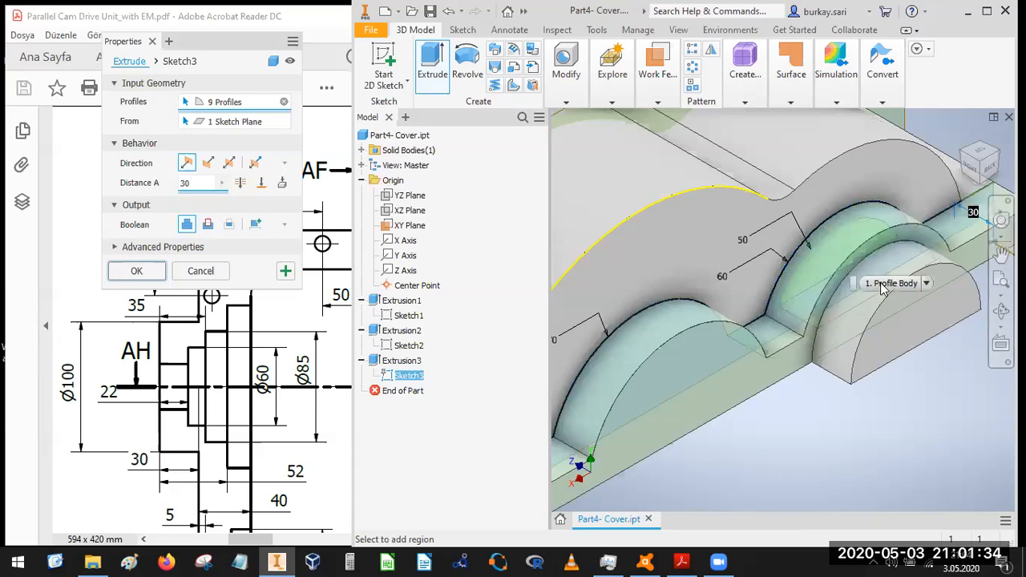
{"action": "left_click", "coordinate": [136, 271]}
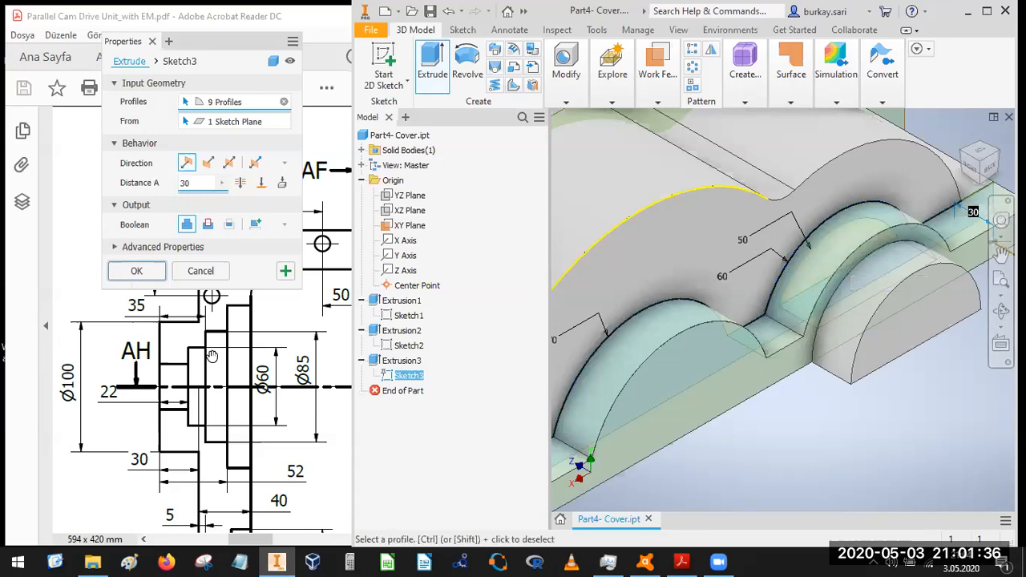
- Switch to the PDF and examine the plan view's boss dimensions and the wall profile in Section AG-AG
{"action": "left_click_drag", "start_coordinate": [205, 318], "coordinate": [111, 288]}
{"action": "left_click_drag", "start_coordinate": [221, 334], "coordinate": [156, 238]}
{"action": "left_click_drag", "start_coordinate": [187, 312], "coordinate": [196, 225]}
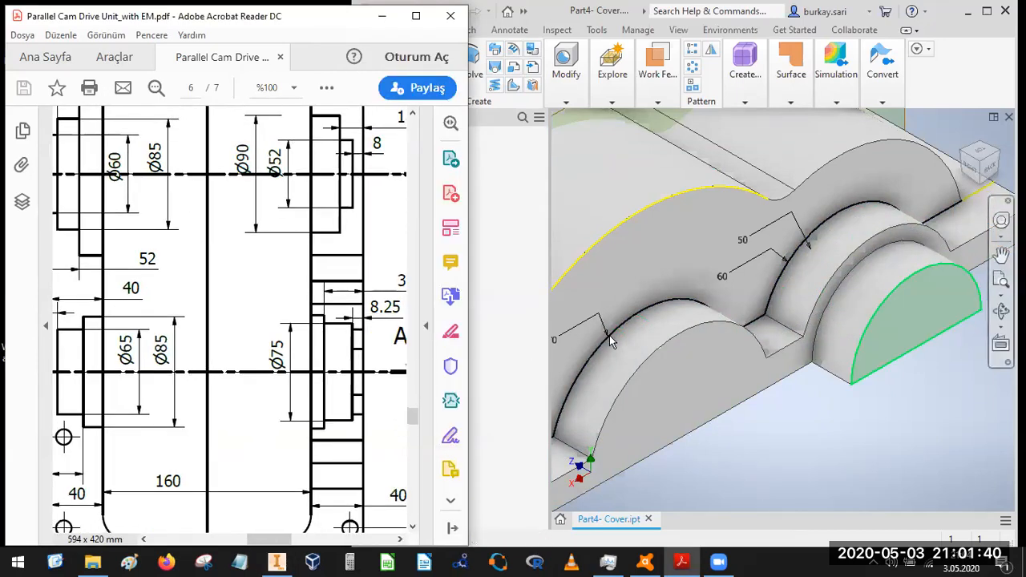
{"action": "scroll", "coordinate": [392, 377], "scroll_direction": "down", "scroll_amount": 5}
{"action": "scroll", "coordinate": [264, 309], "scroll_direction": "down", "scroll_amount": 2, "text": "ctrl"}
{"action": "left_click_drag", "start_coordinate": [258, 331], "coordinate": [216, 187]}
{"action": "left_click_drag", "start_coordinate": [158, 287], "coordinate": [224, 278]}
{"action": "left_click_drag", "start_coordinate": [396, 365], "coordinate": [272, 366]}
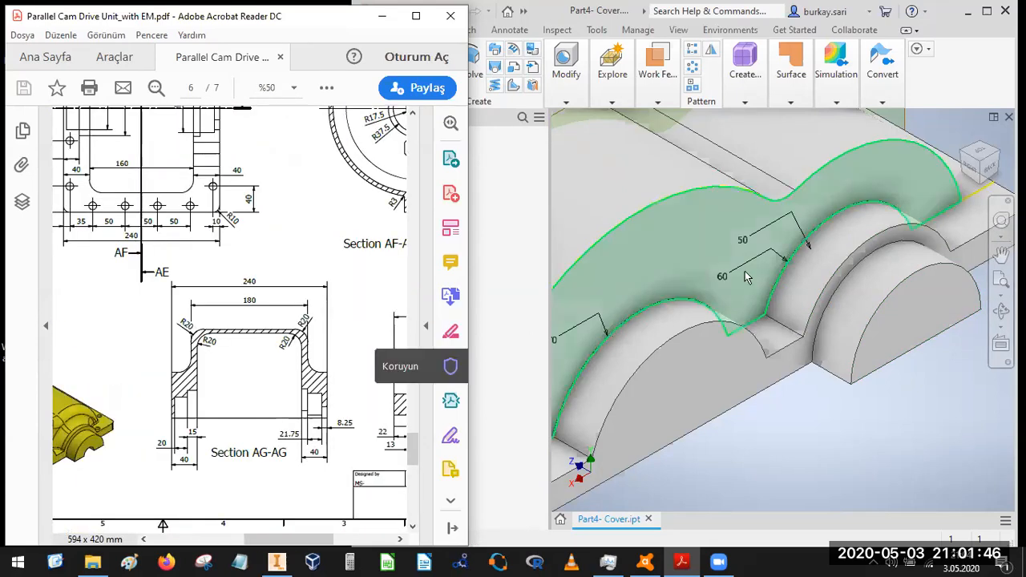
- Return to the Inventor model and hide the shared boss profile sketch, Sketch3
{"action": "scroll", "coordinate": [751, 278], "scroll_direction": "down", "scroll_amount": 3}
{"action": "scroll", "coordinate": [720, 311], "scroll_direction": "down", "scroll_amount": 3}
{"action": "middle_click_drag", "start_coordinate": [725, 310], "coordinate": [845, 297]}
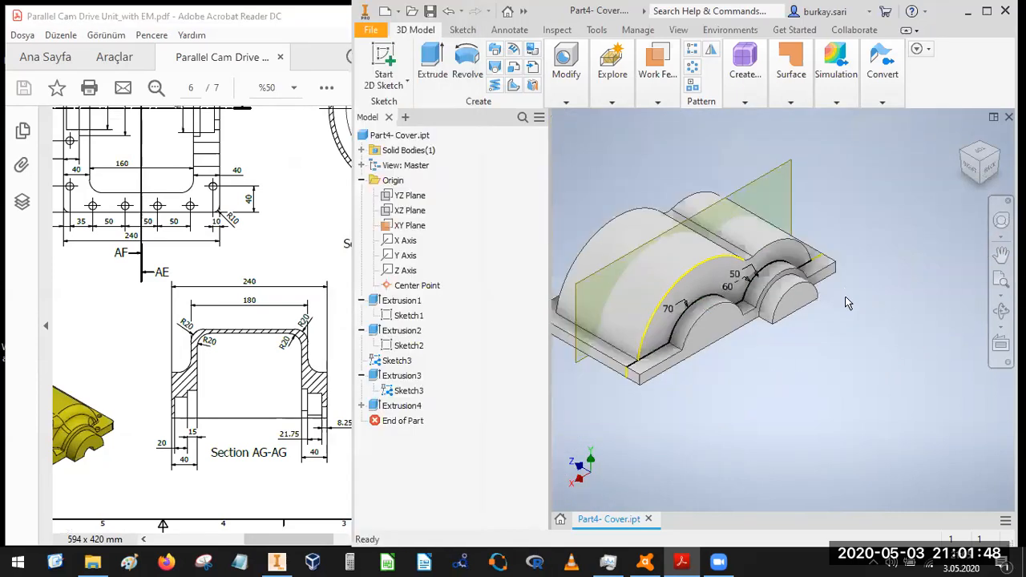
{"action": "right_click", "coordinate": [405, 389]}
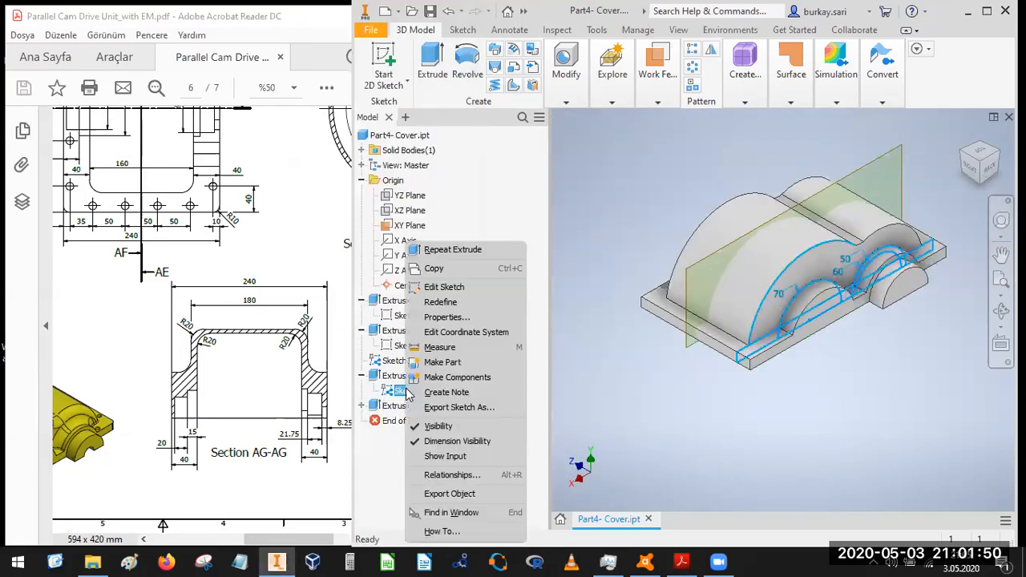
{"action": "left_click", "coordinate": [442, 427]}
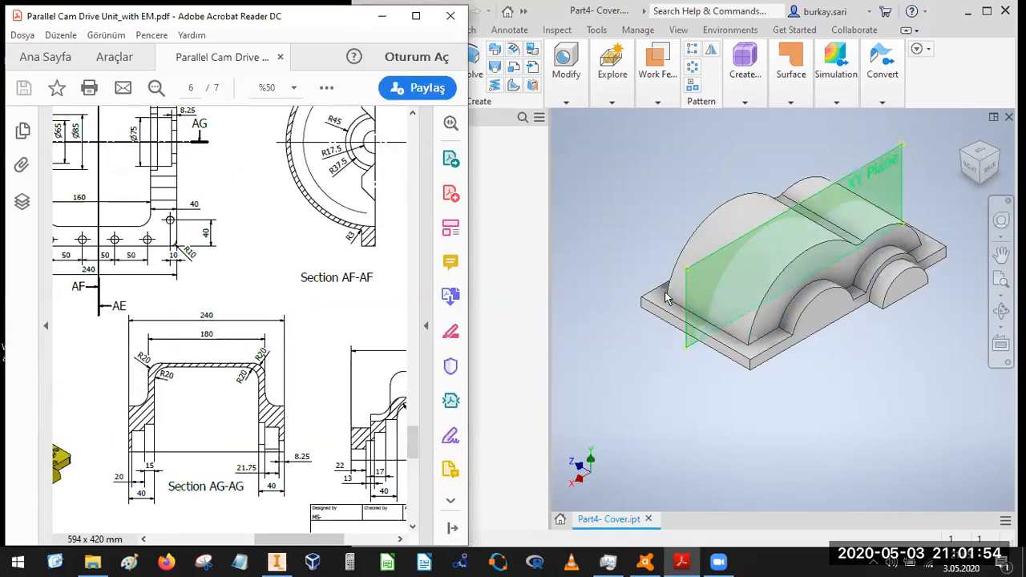
- Recheck Section AG-AG in the PDF, and make the cover outline sketch under Extrusion1 visible in the model
{"action": "mouse_move", "coordinate": [217, 358]}
{"action": "left_mouse_down"}
{"action": "mouse_move", "coordinate": [241, 396]}
{"action": "mouse_move", "coordinate": [277, 377]}
{"action": "left_mouse_up"}
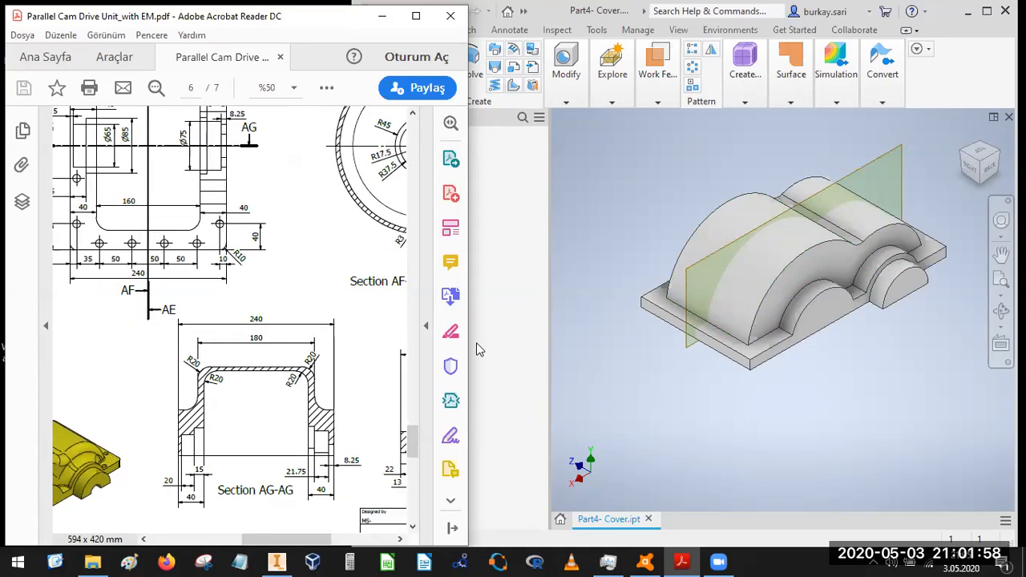
{"action": "left_click", "coordinate": [596, 319]}
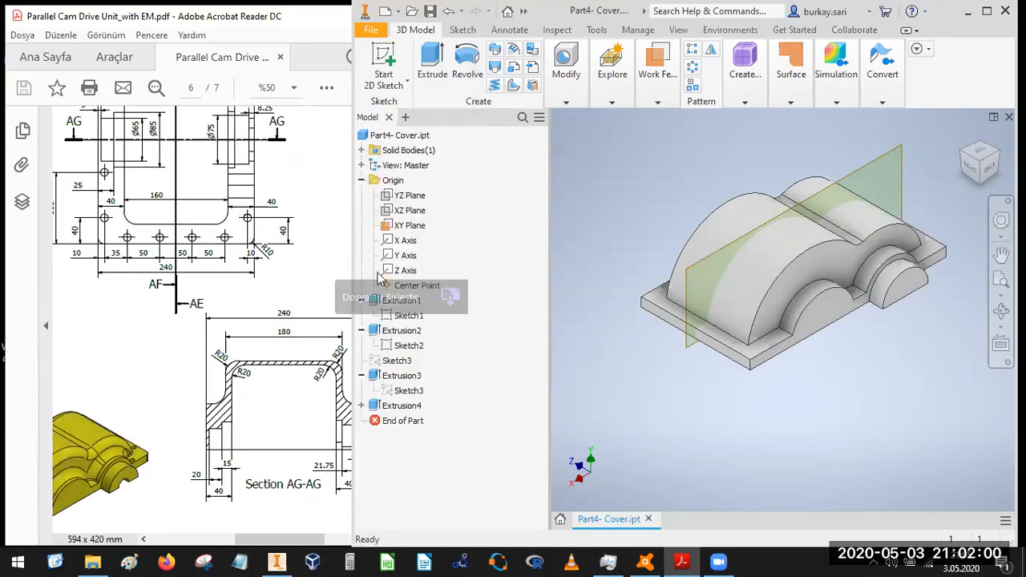
{"action": "right_click", "coordinate": [396, 315]}
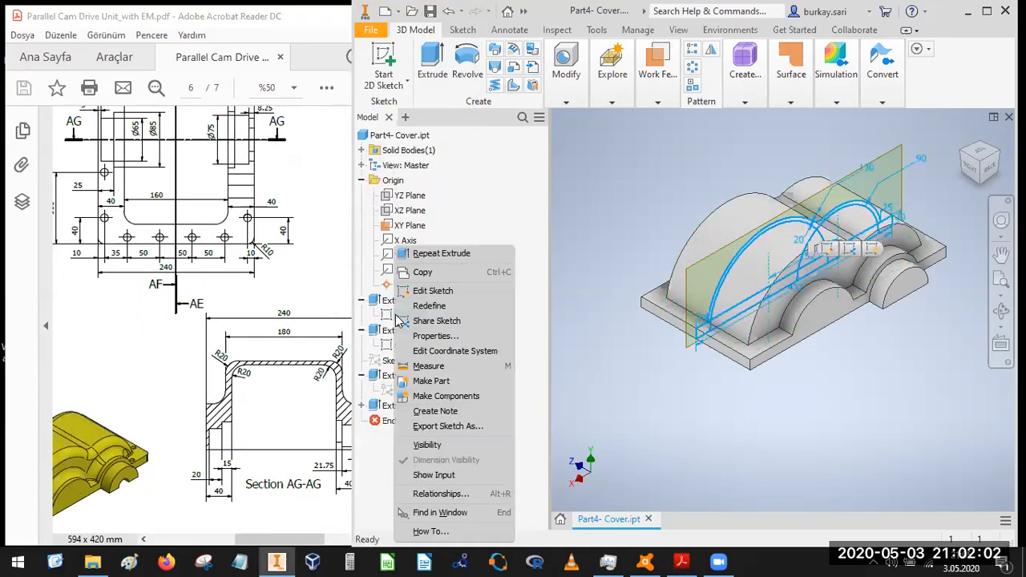
{"action": "left_click", "coordinate": [426, 447]}
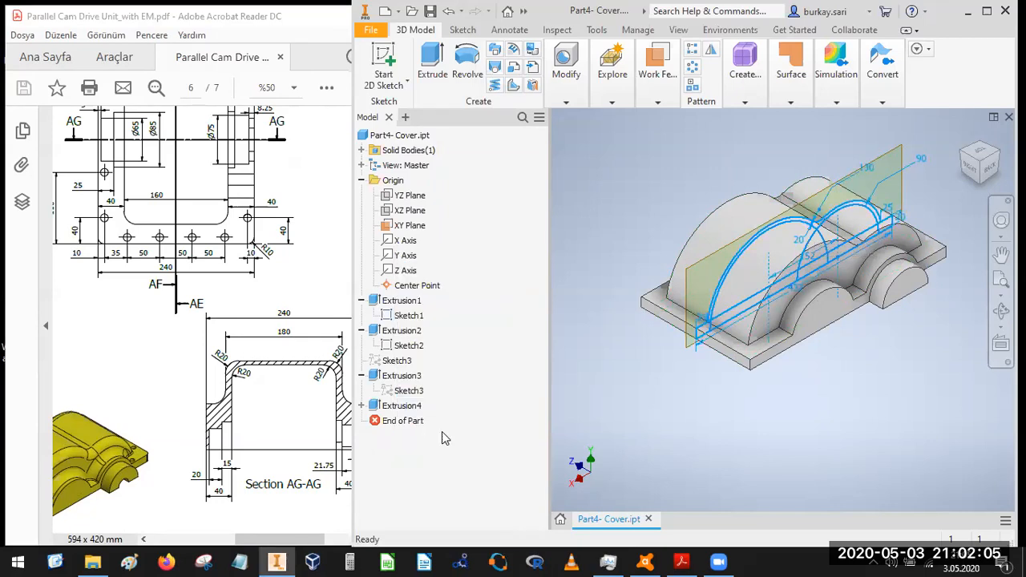
- Maximize the Inventor window and apply a half section view of the cover at the XY plane
{"action": "left_click", "coordinate": [678, 29]}
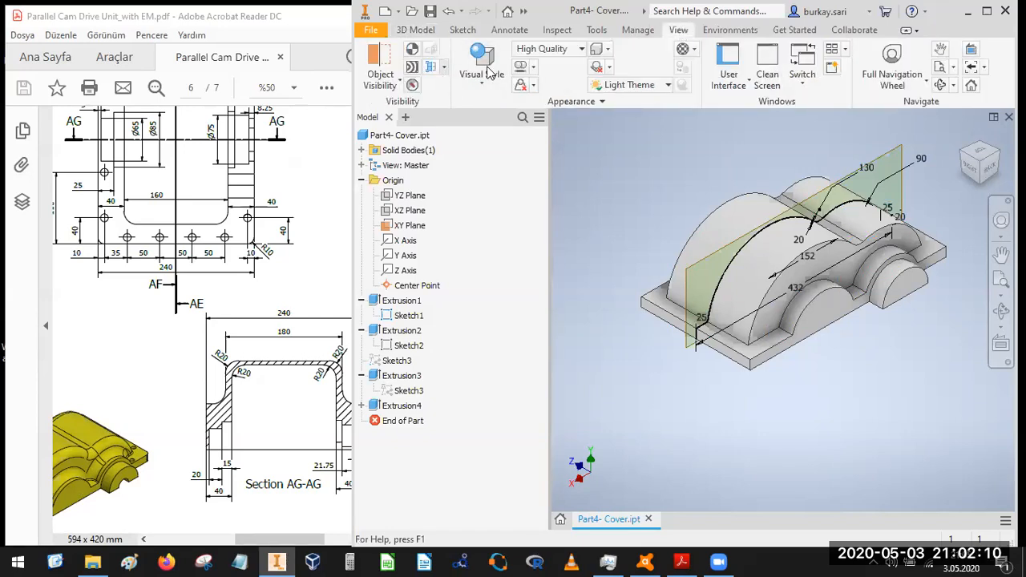
{"action": "double_click", "coordinate": [589, 10]}
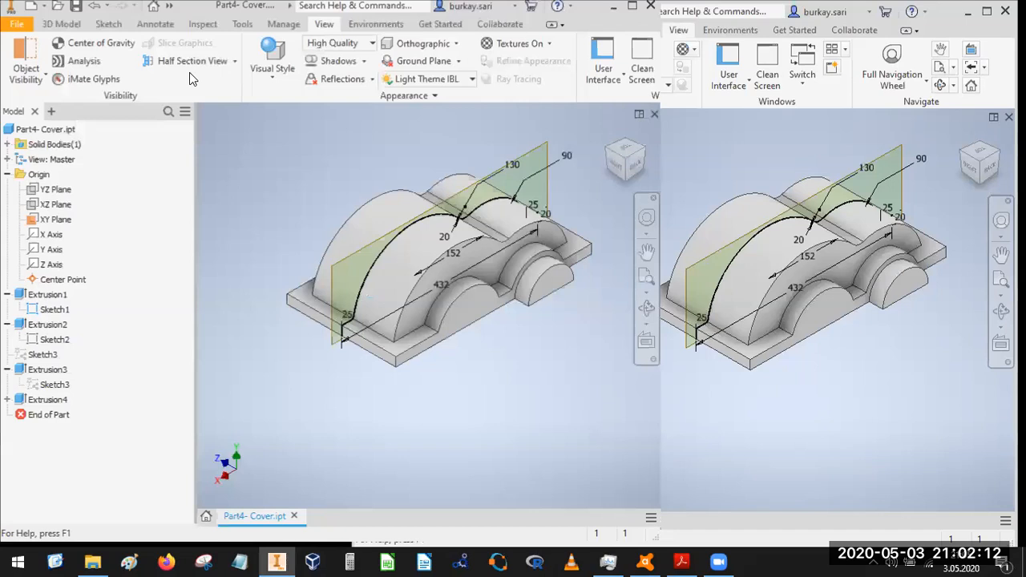
{"action": "left_click", "coordinate": [234, 64]}
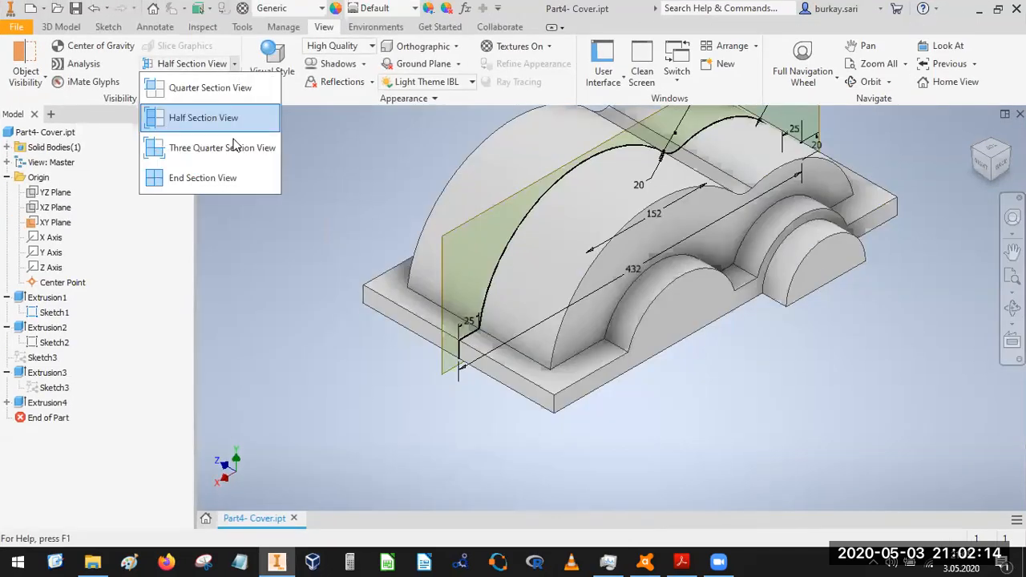
{"action": "left_click", "coordinate": [203, 117]}
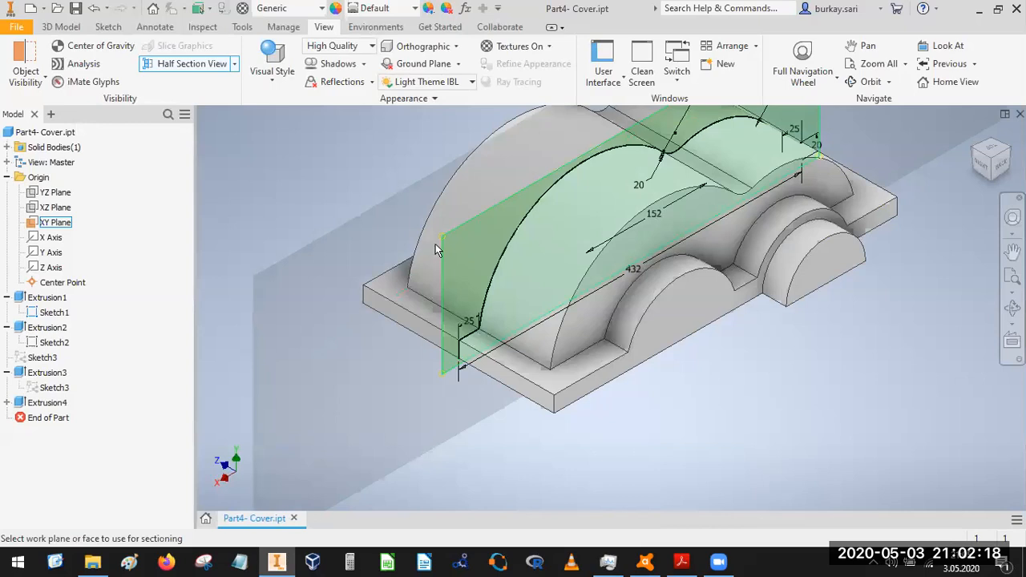
{"action": "left_click", "coordinate": [436, 243]}
{"action": "left_click", "coordinate": [545, 169]}
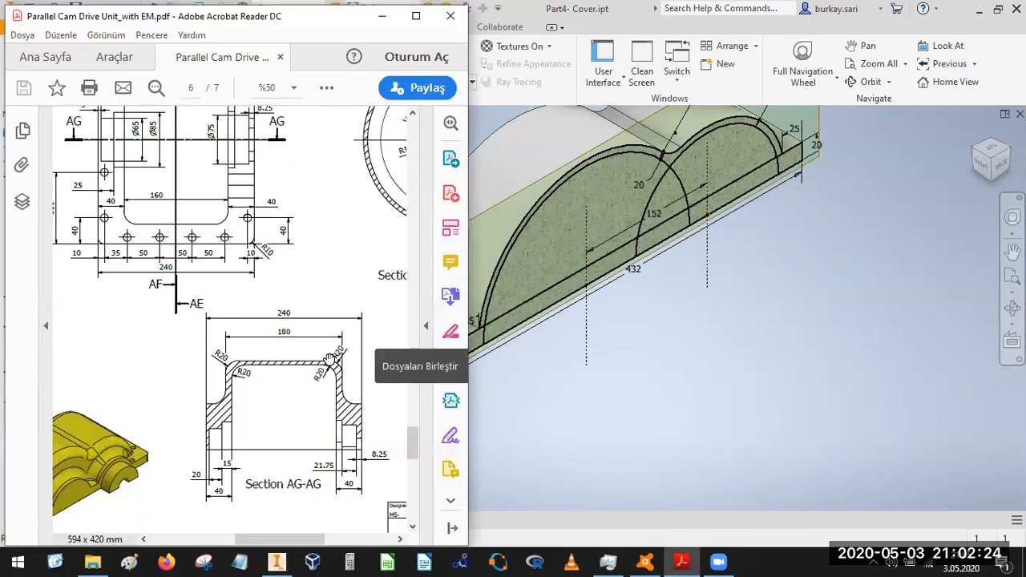
- Examine the PDF plan view's inner cavity width, wall offsets and bearing recess diameters, and switch back to the Inventor cover model
{"action": "left_click_drag", "start_coordinate": [259, 282], "coordinate": [170, 243]}
{"action": "left_click_drag", "start_coordinate": [160, 321], "coordinate": [186, 448]}
{"action": "scroll", "coordinate": [185, 448], "scroll_direction": "up", "scroll_amount": 2, "text": "ctrl"}
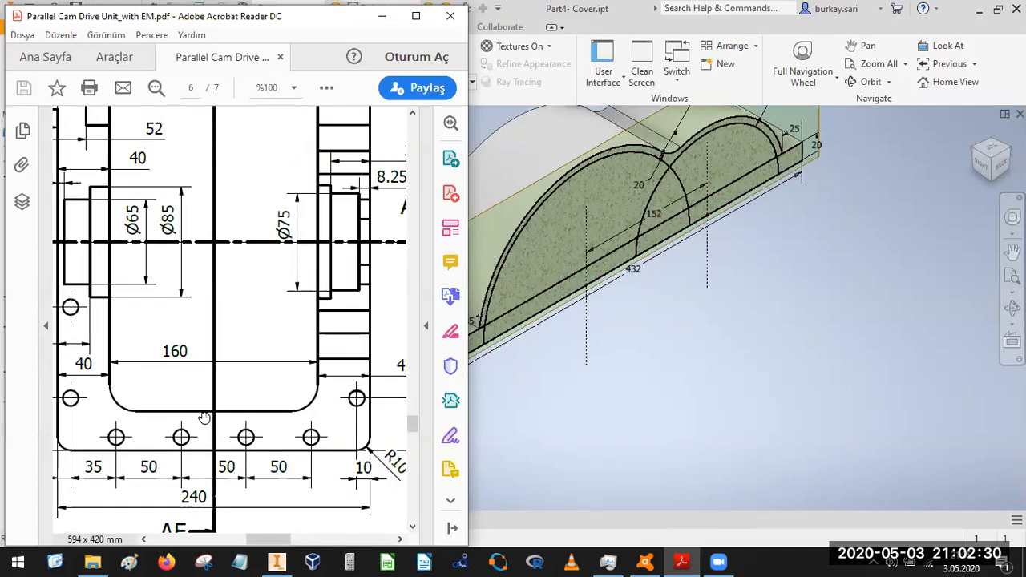
{"action": "scroll", "coordinate": [335, 235], "scroll_direction": "up", "scroll_amount": 5}
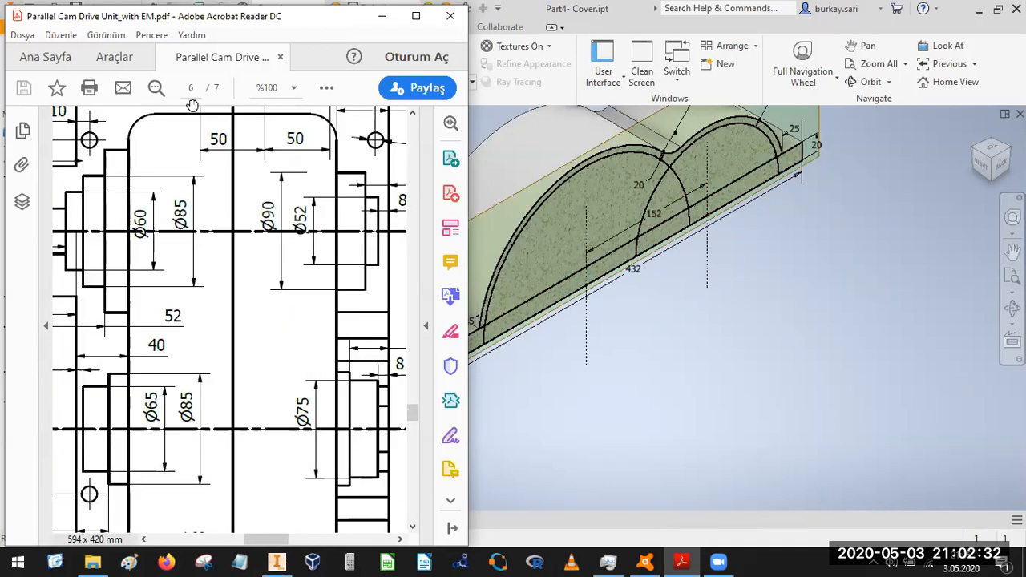
{"action": "scroll", "coordinate": [174, 403], "scroll_direction": "down", "scroll_amount": 5}
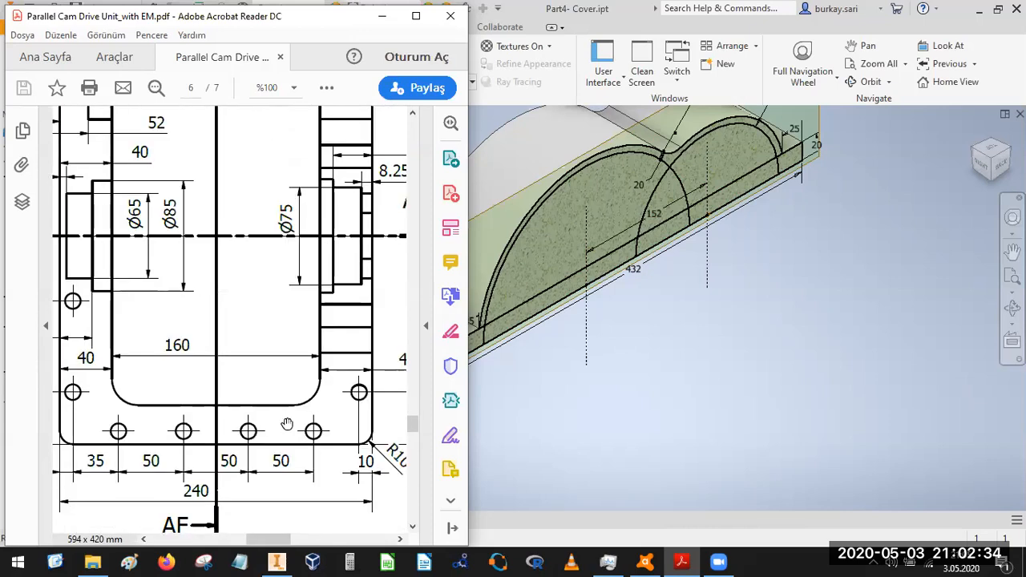
{"action": "scroll", "coordinate": [269, 333], "scroll_direction": "up", "scroll_amount": 5}
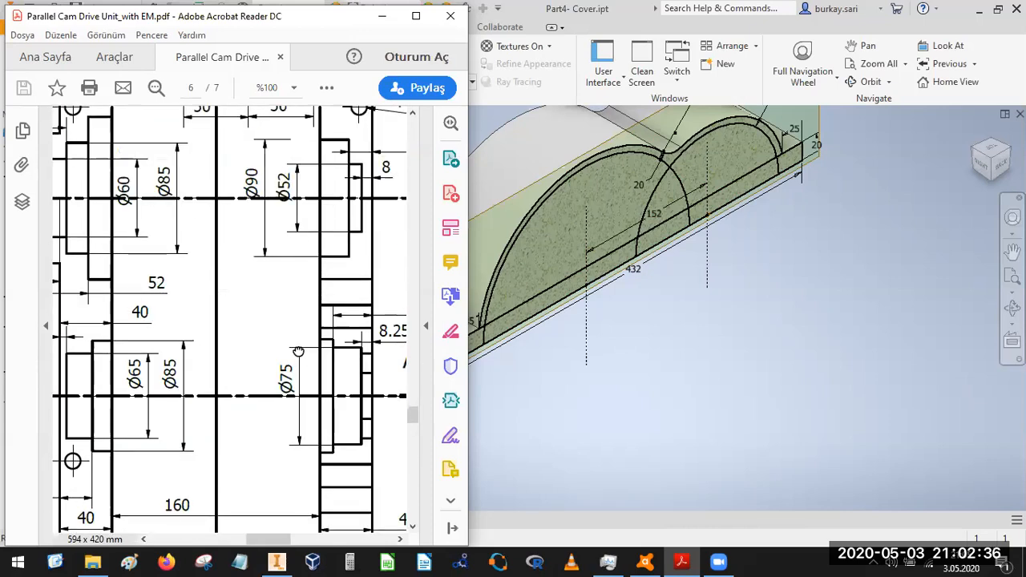
{"action": "left_click_drag", "start_coordinate": [298, 351], "coordinate": [323, 424]}
{"action": "scroll", "coordinate": [288, 261], "scroll_direction": "down", "scroll_amount": 1, "text": "ctrl"}
{"action": "left_click_drag", "start_coordinate": [266, 378], "coordinate": [248, 294]}
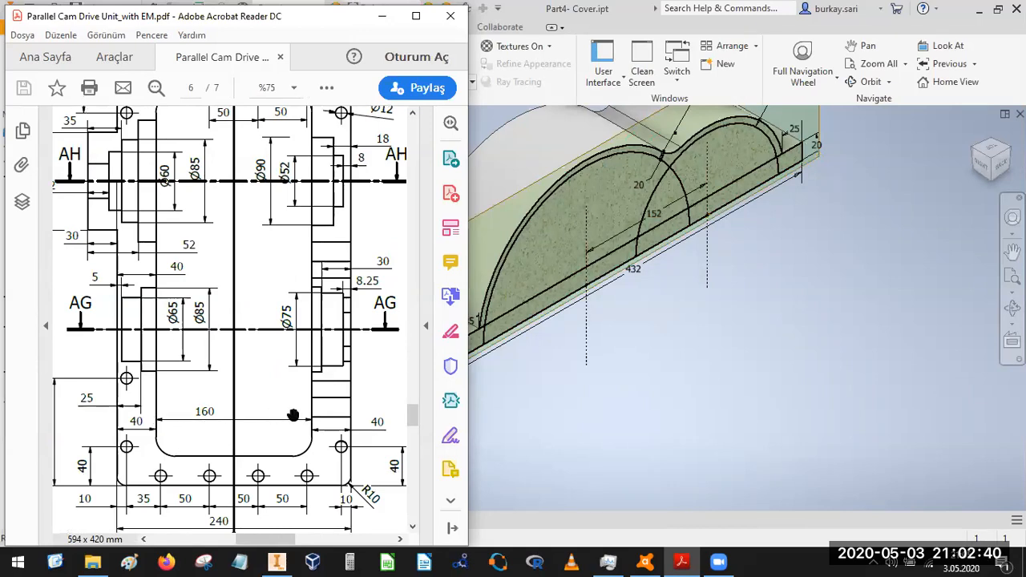
{"action": "left_click", "coordinate": [739, 334]}
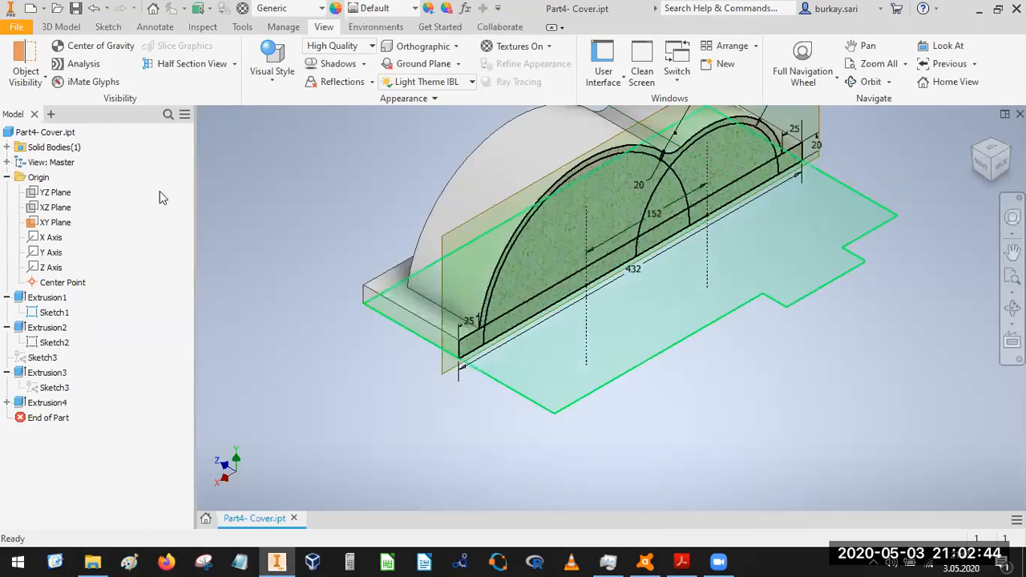
- Start a 10 mm Extrude cut into the cover from Sketch1, using the region inside the large arch and its overlap with the smaller one
{"action": "left_click", "coordinate": [63, 28]}
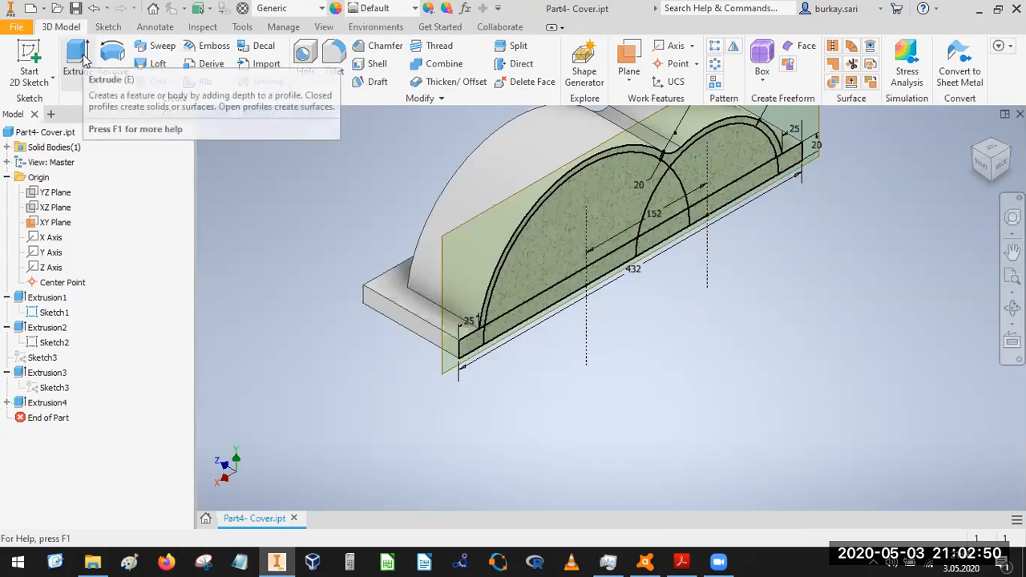
{"action": "left_click", "coordinate": [681, 561]}
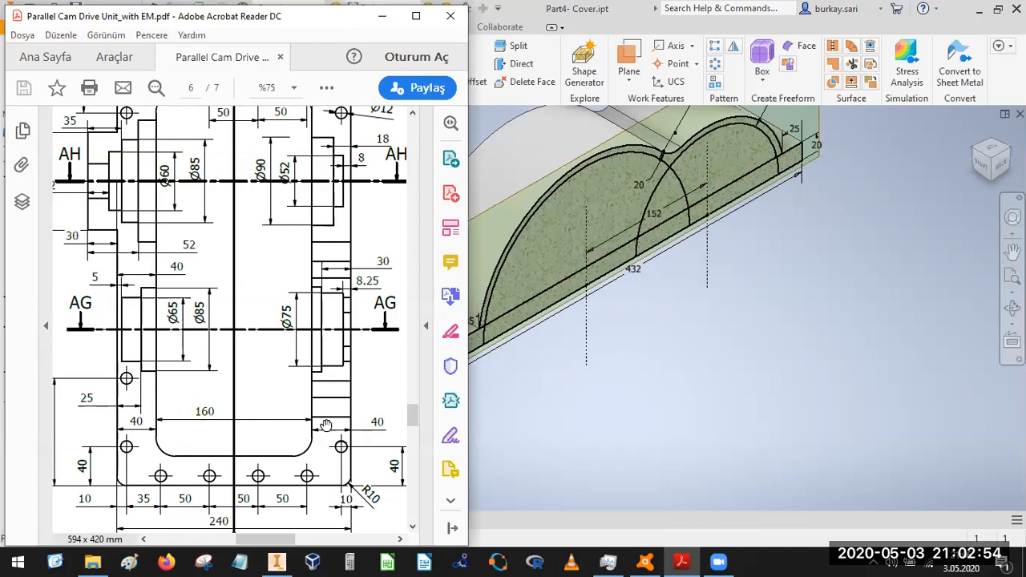
{"action": "left_click", "coordinate": [693, 351]}
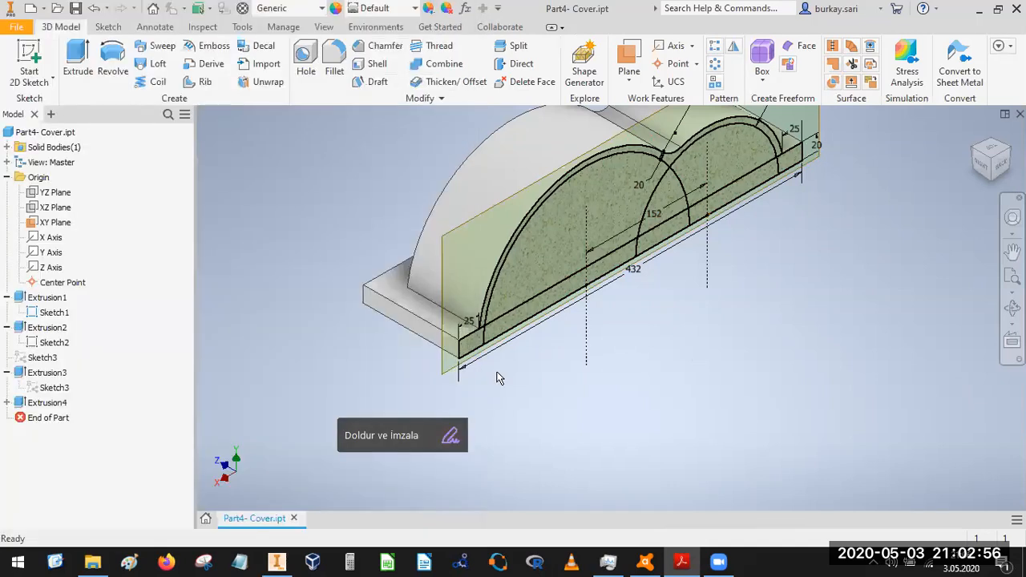
{"action": "left_click", "coordinate": [78, 60]}
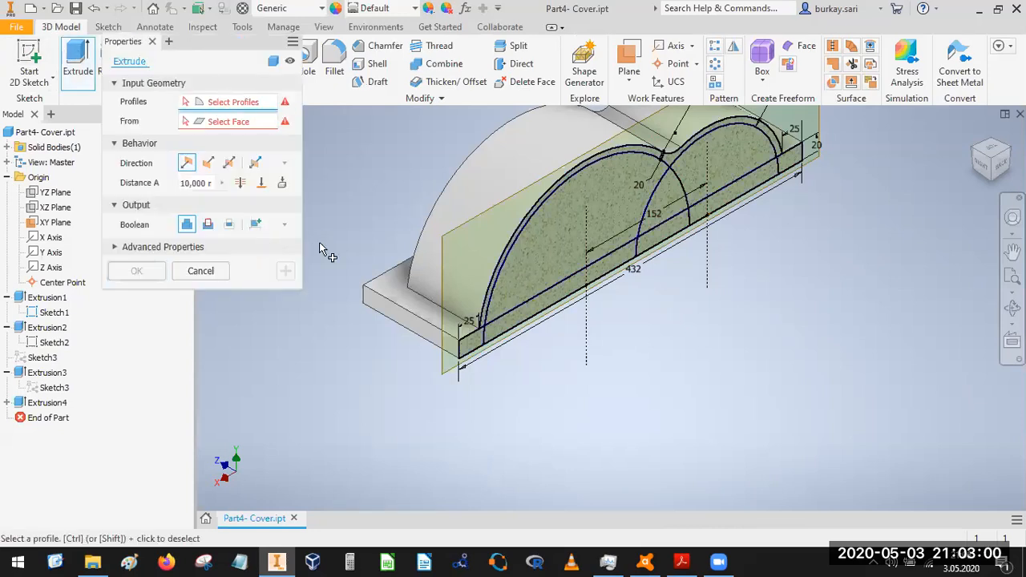
{"action": "left_click", "coordinate": [595, 237]}
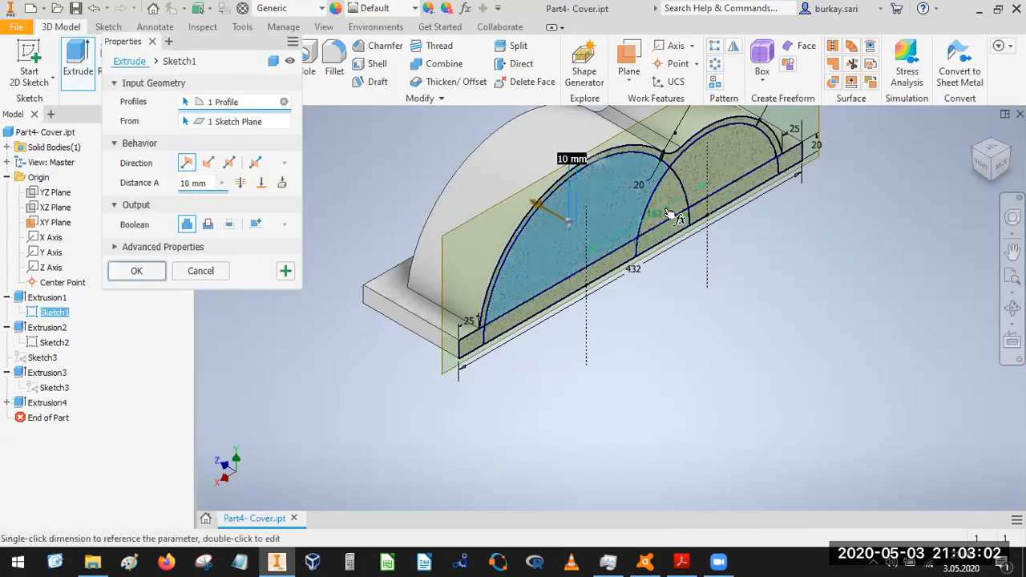
{"action": "scroll", "coordinate": [666, 192], "scroll_direction": "down", "scroll_amount": 2}
{"action": "left_click", "coordinate": [673, 177]}
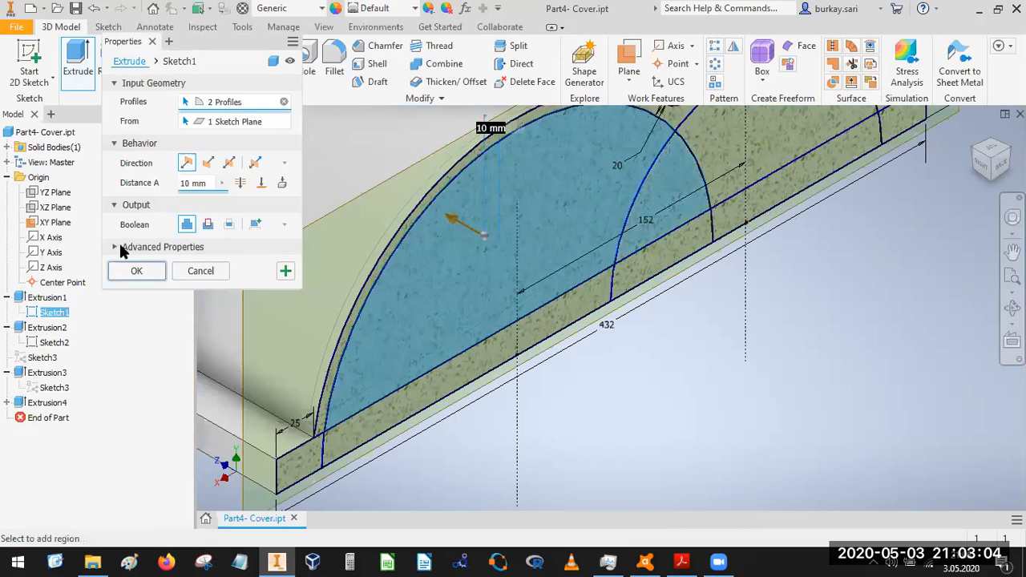
{"action": "left_click", "coordinate": [207, 225]}
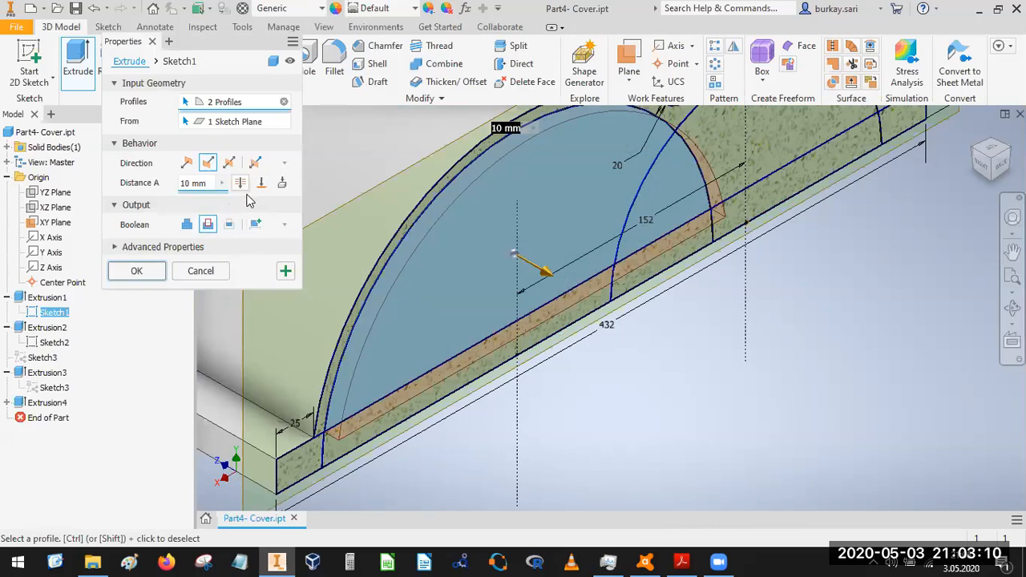
{"action": "left_click", "coordinate": [186, 163]}
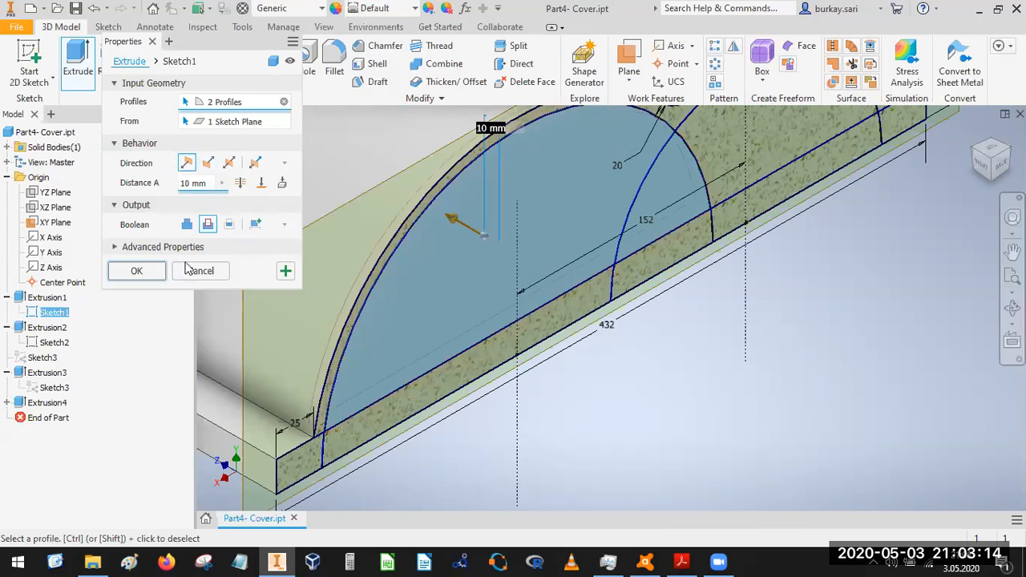
{"action": "left_click", "coordinate": [207, 226]}
{"action": "scroll", "coordinate": [558, 300], "scroll_direction": "down", "scroll_amount": 1}
{"action": "scroll", "coordinate": [562, 296], "scroll_direction": "up", "scroll_amount": 3}
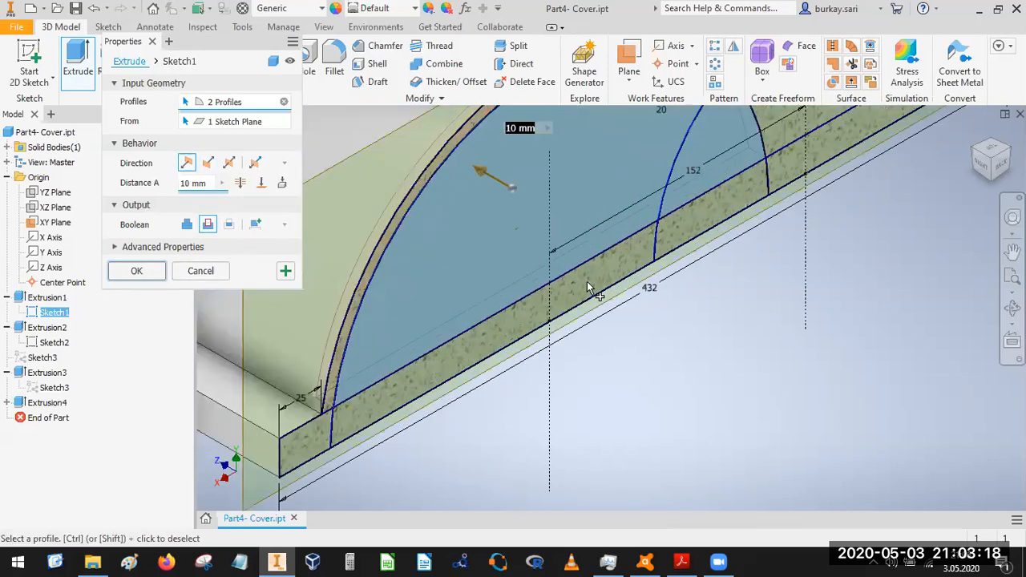
- Add the inner base-strip and smaller-arch regions to the extrusion profiles and complete the 10 mm cut
{"action": "left_click", "coordinate": [587, 281]}
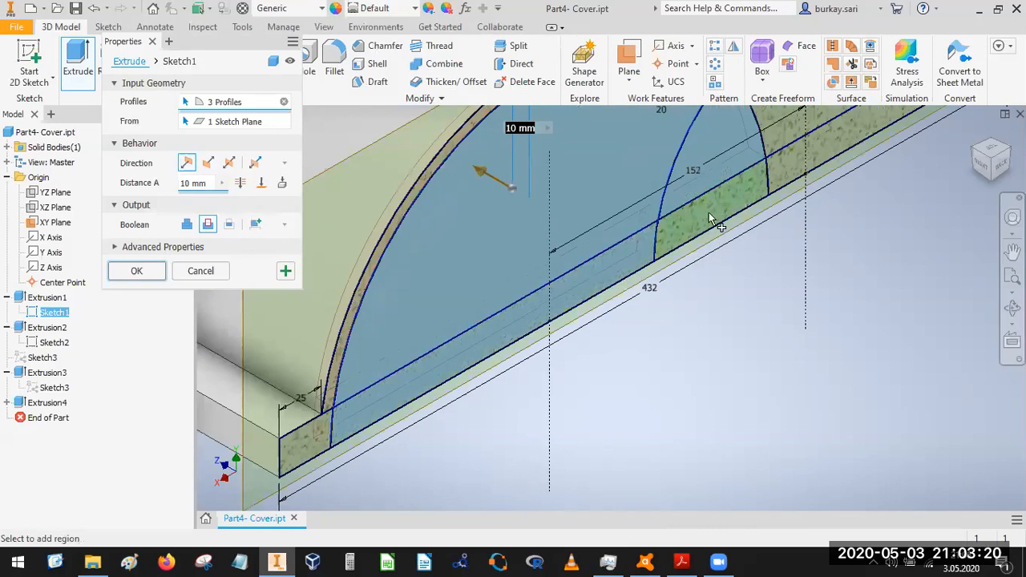
{"action": "scroll", "coordinate": [720, 256], "scroll_direction": "down", "scroll_amount": 4}
{"action": "left_click", "coordinate": [756, 149]}
{"action": "left_click", "coordinate": [755, 147]}
{"action": "scroll", "coordinate": [856, 124], "scroll_direction": "up", "scroll_amount": 3}
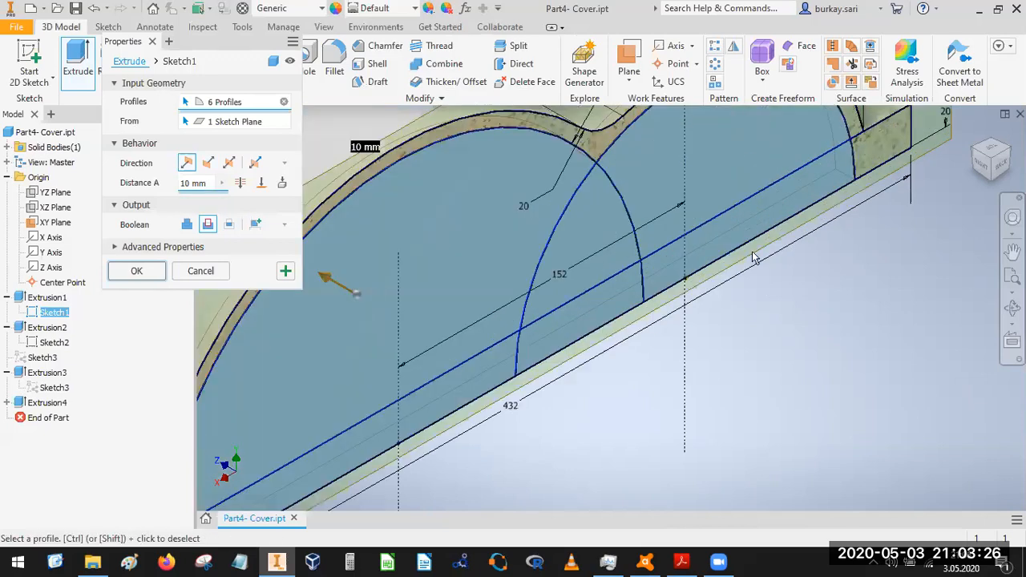
{"action": "scroll", "coordinate": [734, 250], "scroll_direction": "down", "scroll_amount": 4}
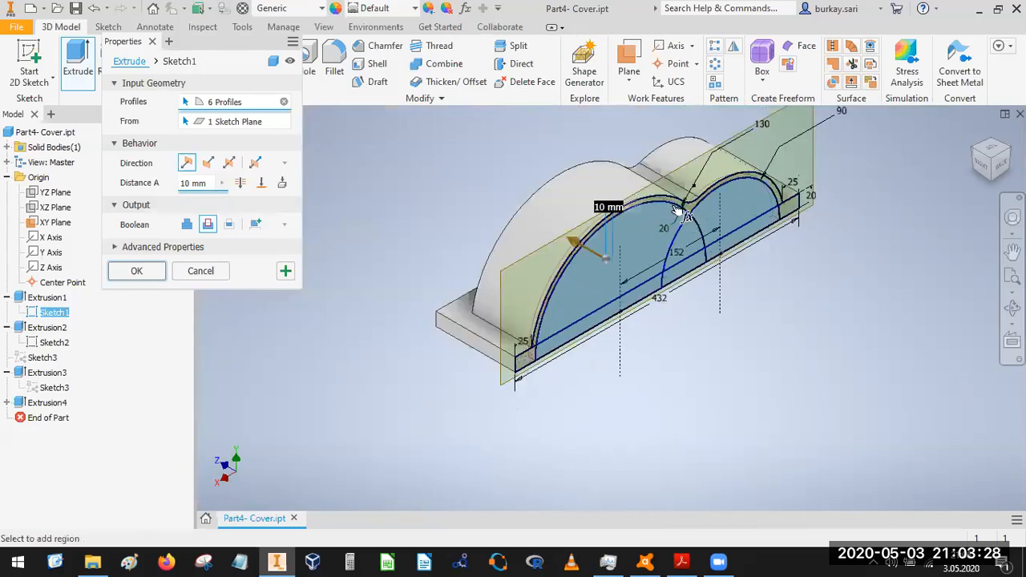
{"action": "scroll", "coordinate": [681, 213], "scroll_direction": "up", "scroll_amount": 3}
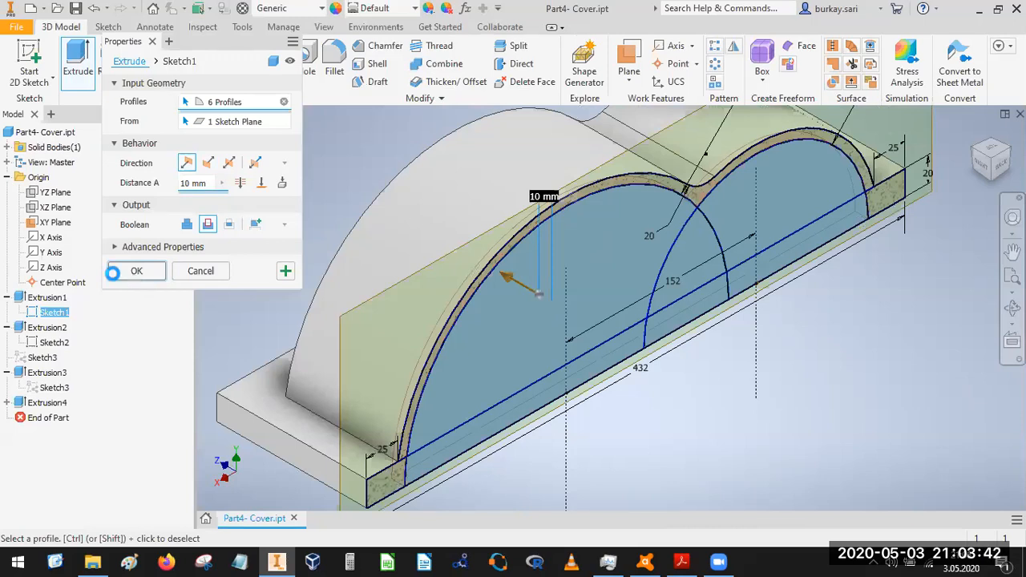
{"action": "left_click", "coordinate": [134, 272]}
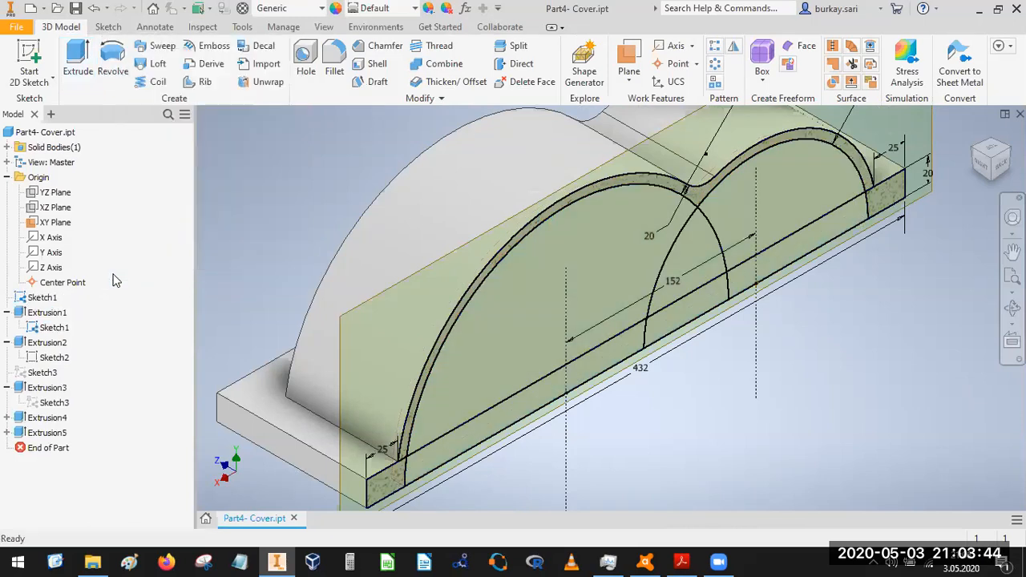
- Open the shared Sketch1 for editing
{"action": "left_click", "coordinate": [42, 298]}
{"action": "right_click", "coordinate": [42, 298]}
{"action": "left_click", "coordinate": [77, 264]}
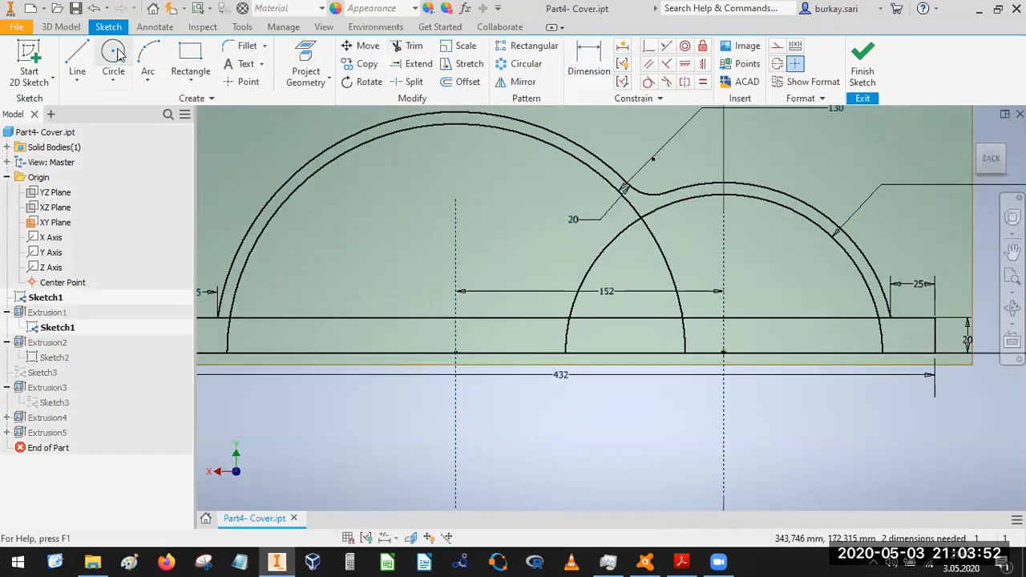
- Draw a circle about 47 mm in diameter centred on the outer fillet's centre point and make it tangent to the smaller inner arc
{"action": "left_click", "coordinate": [647, 204]}
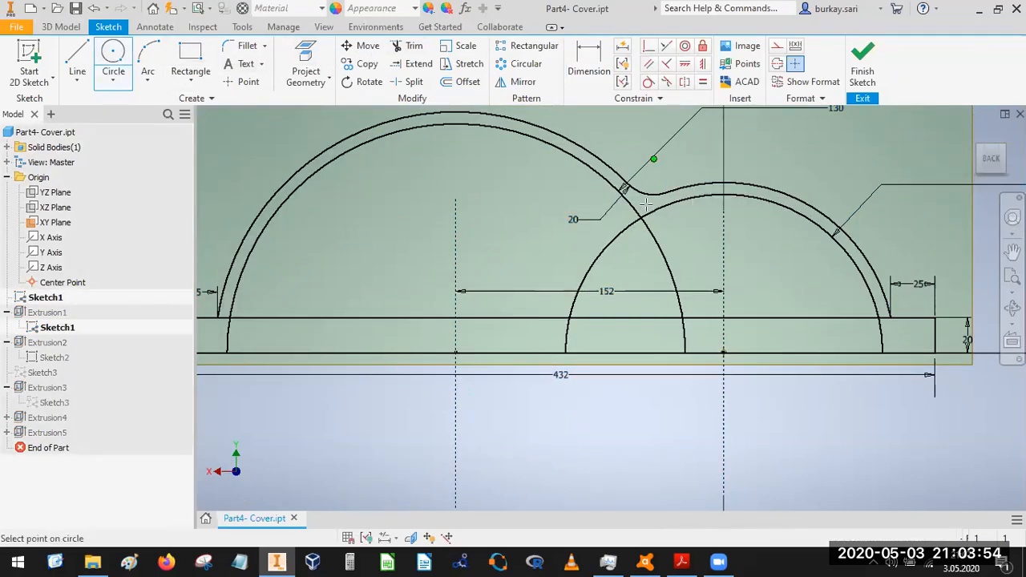
{"action": "scroll", "coordinate": [645, 206], "scroll_direction": "up", "scroll_amount": 5}
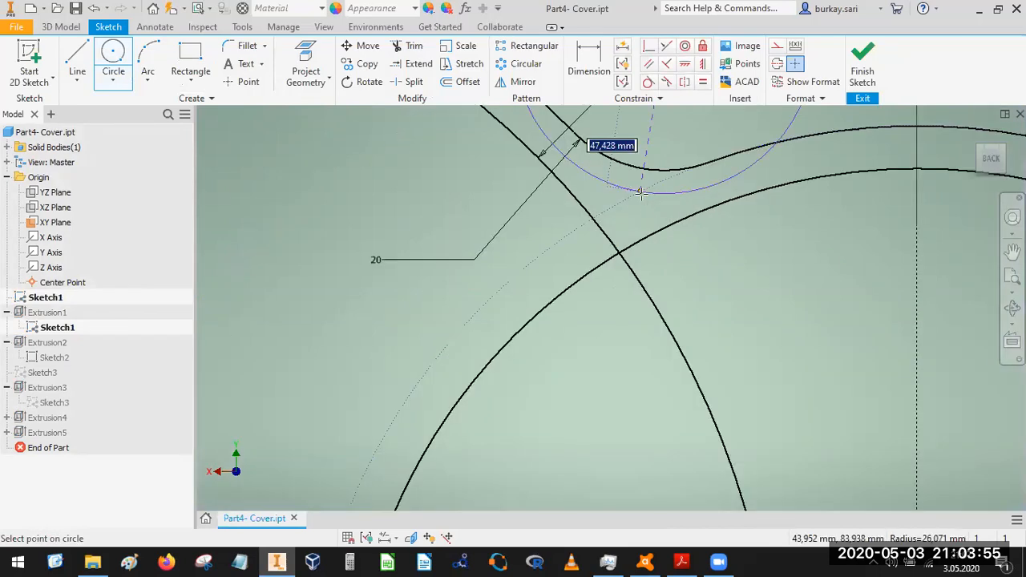
{"action": "left_click", "coordinate": [650, 87]}
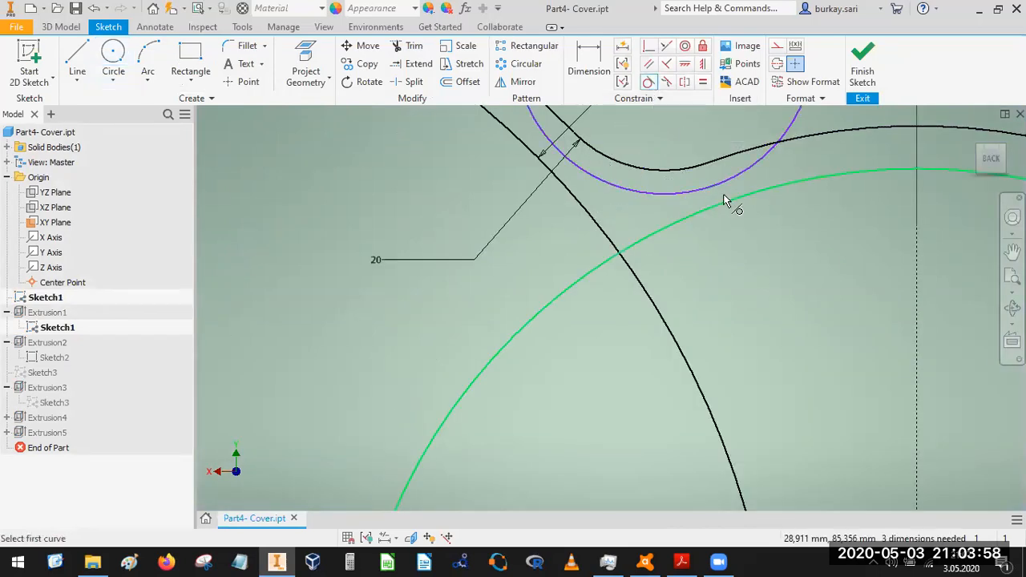
{"action": "left_click", "coordinate": [724, 188]}
{"action": "left_click", "coordinate": [721, 205]}
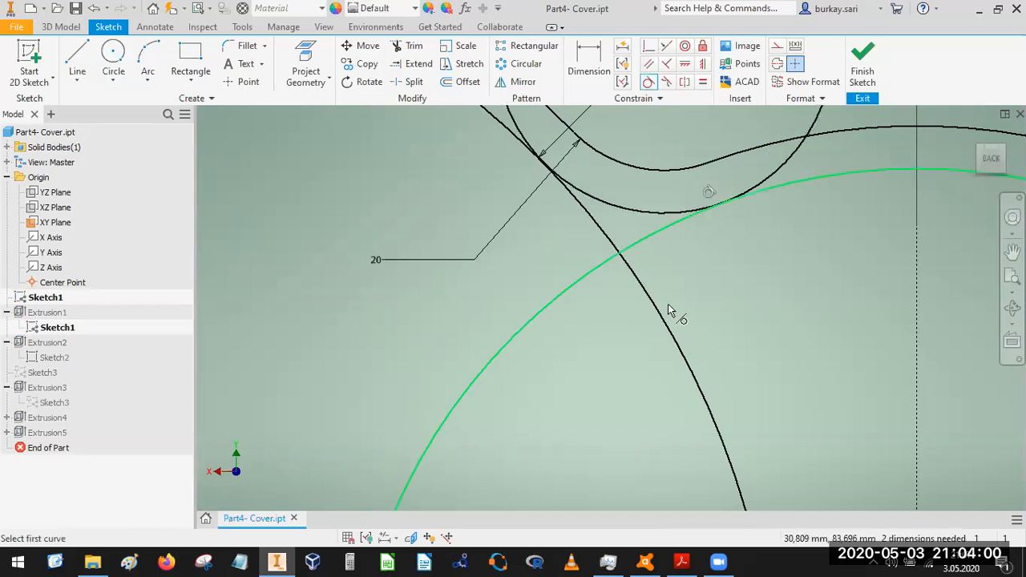
{"action": "scroll", "coordinate": [697, 301], "scroll_direction": "down", "scroll_amount": 2}
- Trim the circle's portions around the gap between the inner and outer arcs, and undo the last trim
{"action": "left_click", "coordinate": [410, 46]}
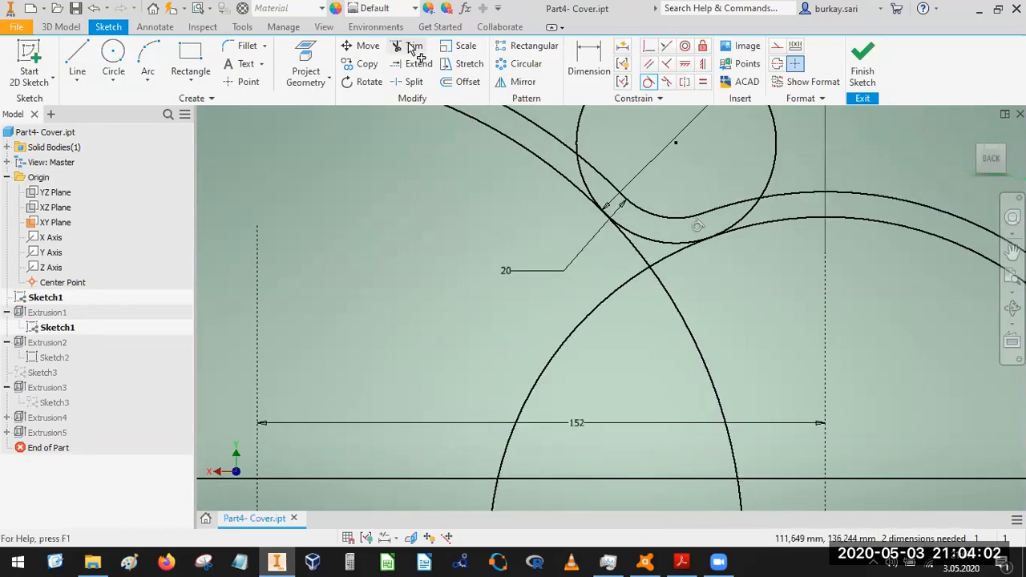
{"action": "left_click", "coordinate": [734, 218]}
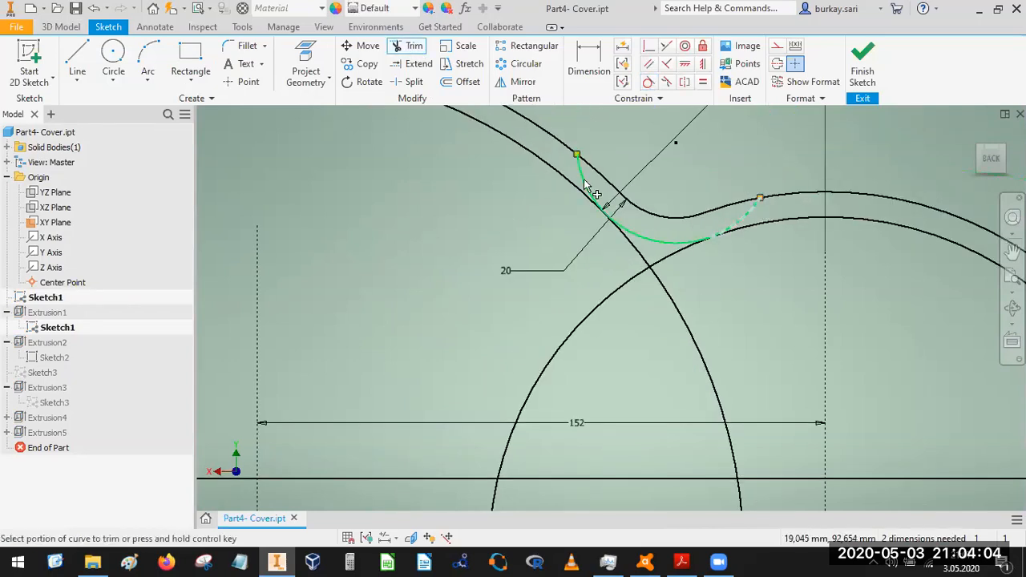
{"action": "left_click", "coordinate": [638, 262]}
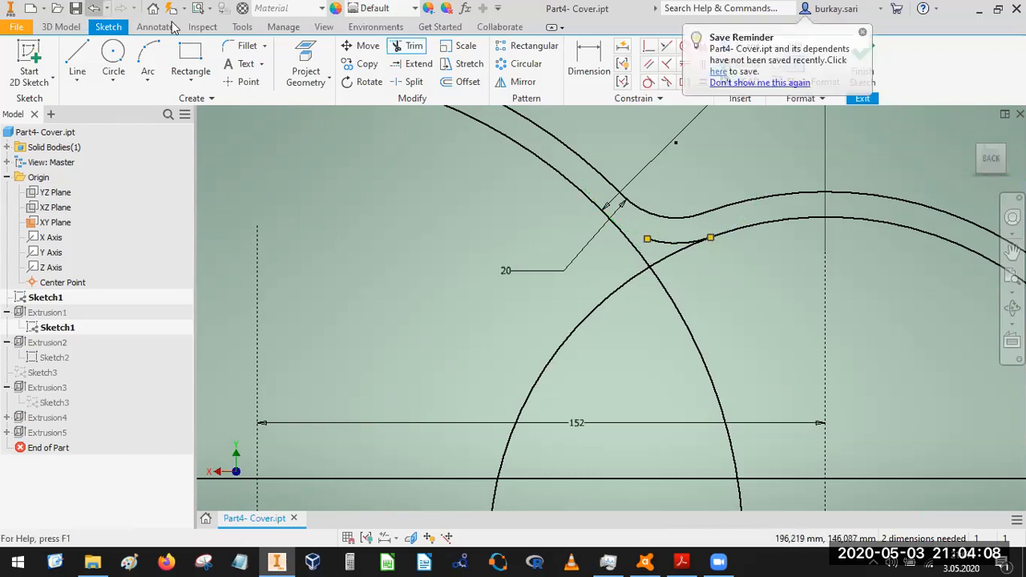
{"action": "left_click", "coordinate": [93, 8]}
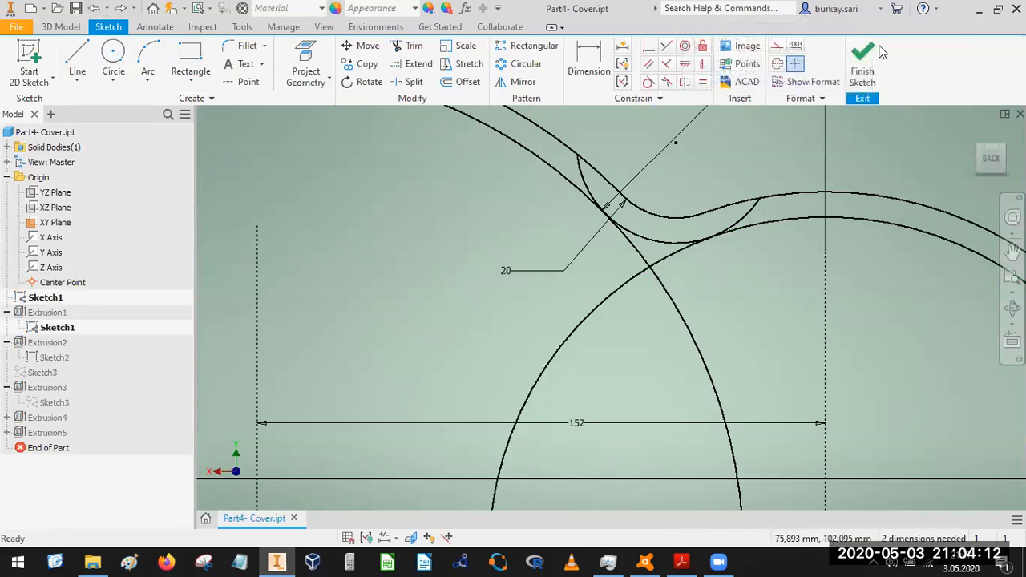
- Delete the leftover arc of the trimmed circle between the two arches
{"action": "scroll", "coordinate": [591, 204], "scroll_direction": "up", "scroll_amount": 3}
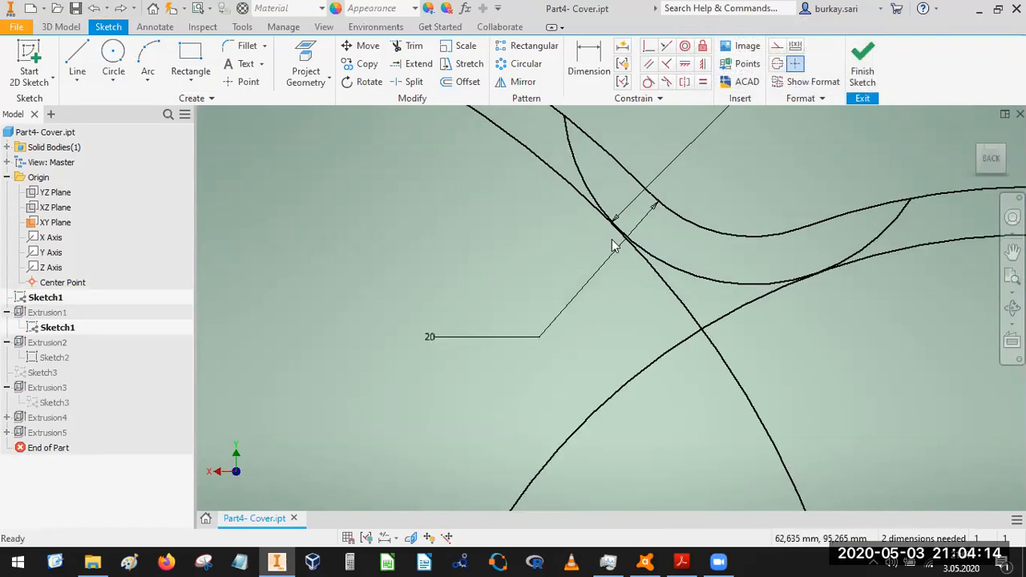
{"action": "scroll", "coordinate": [613, 245], "scroll_direction": "up", "scroll_amount": 2}
{"action": "scroll", "coordinate": [641, 224], "scroll_direction": "down", "scroll_amount": 2}
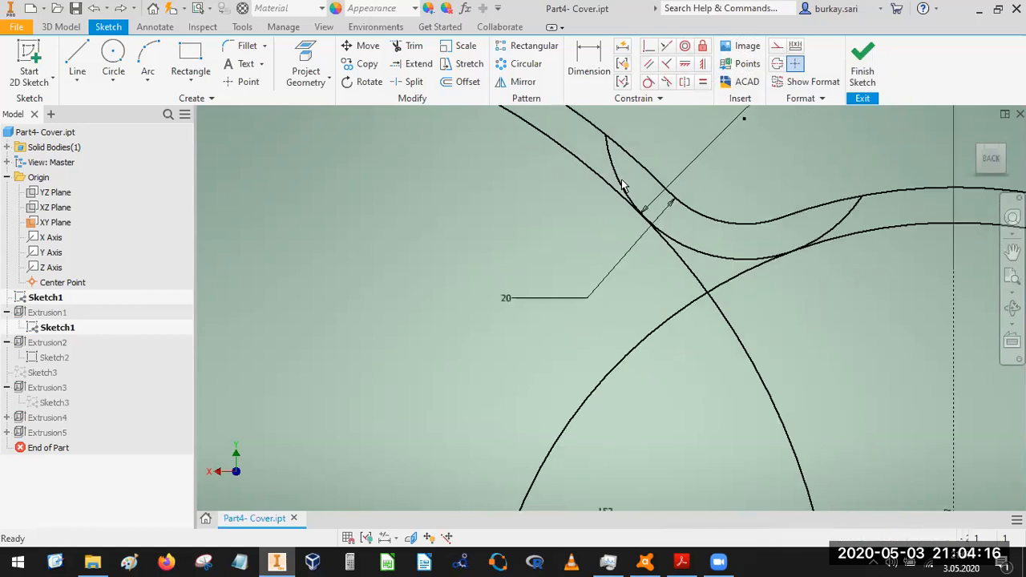
{"action": "left_click", "coordinate": [624, 192]}
{"action": "key", "text": "Delete"}
- Draw a circle about 48 mm in diameter above the crossing of the two inner arcs
{"action": "key", "text": "c"}
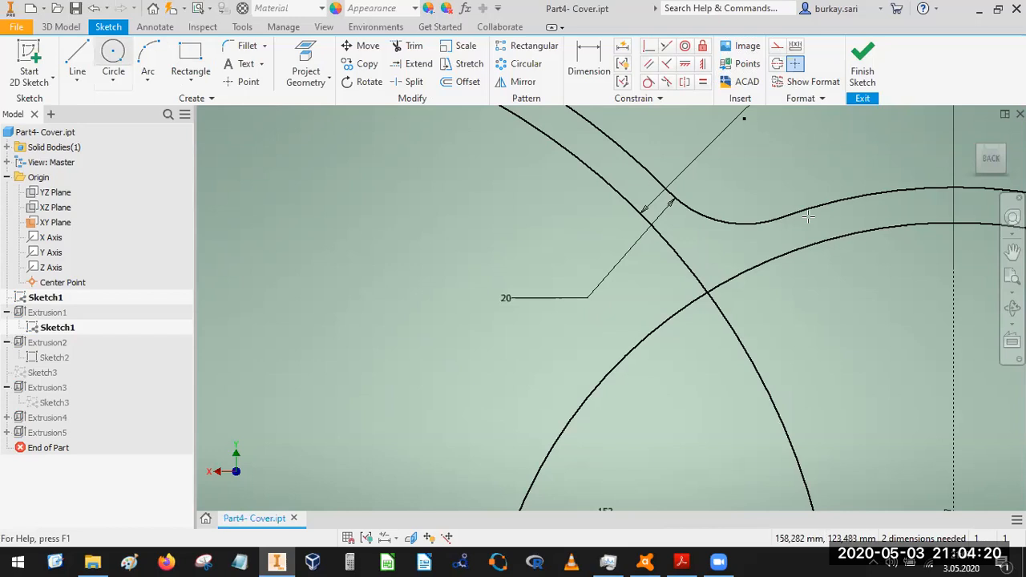
{"action": "scroll", "coordinate": [774, 160], "scroll_direction": "down", "scroll_amount": 2}
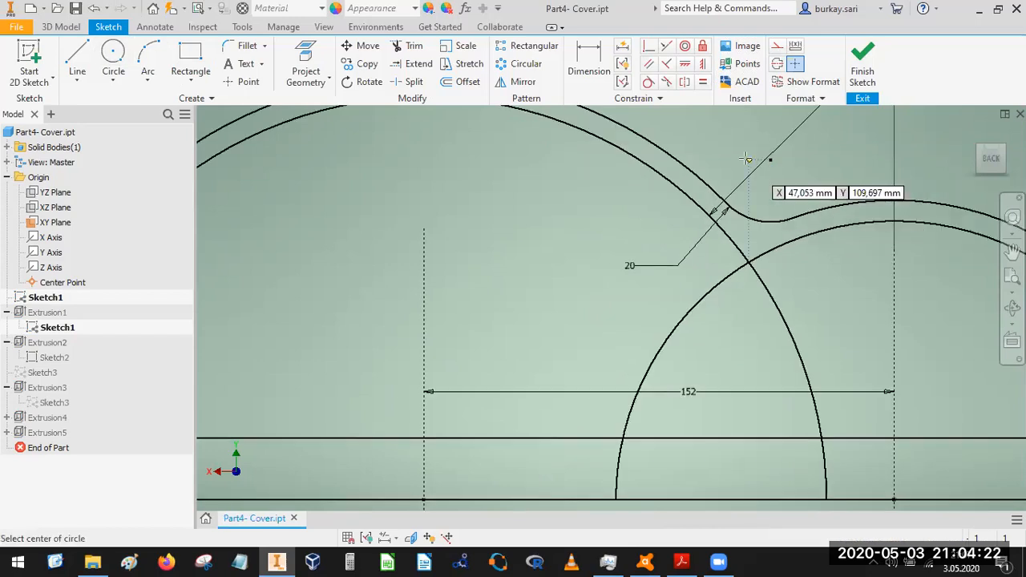
{"action": "left_click", "coordinate": [749, 157]}
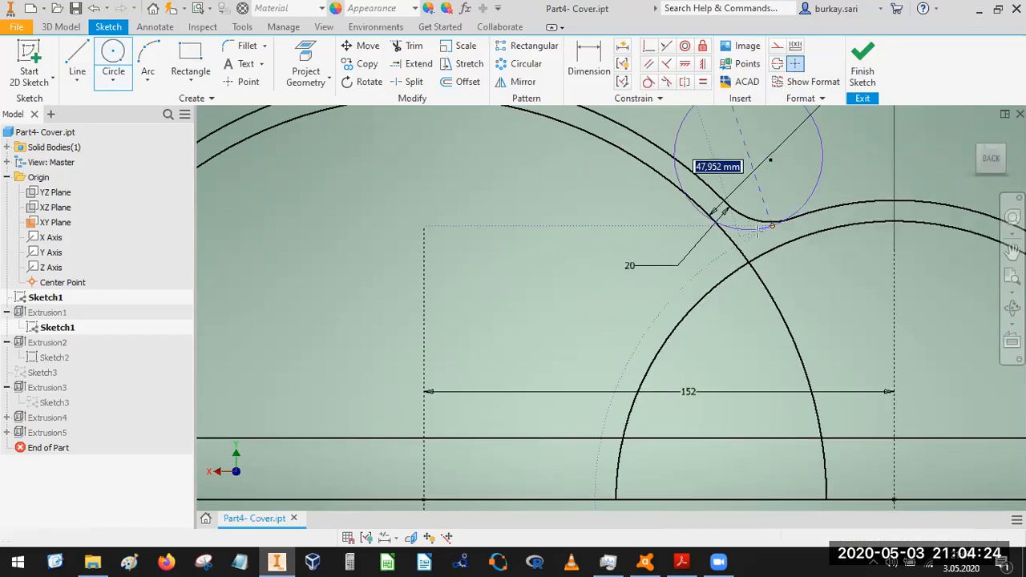
{"action": "key", "text": "Return"}
- Check the R20 transition in the PDF drawing in Acrobat Reader, and make the circle tangent to both inner arcs in Inventor
{"action": "left_click", "coordinate": [361, 86]}
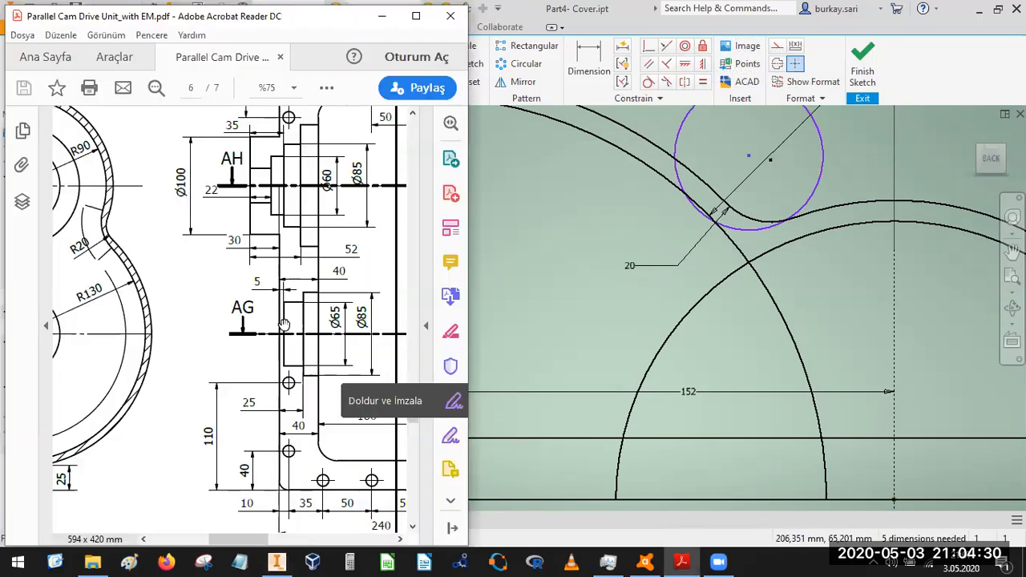
{"action": "left_click_drag", "start_coordinate": [159, 247], "coordinate": [207, 270]}
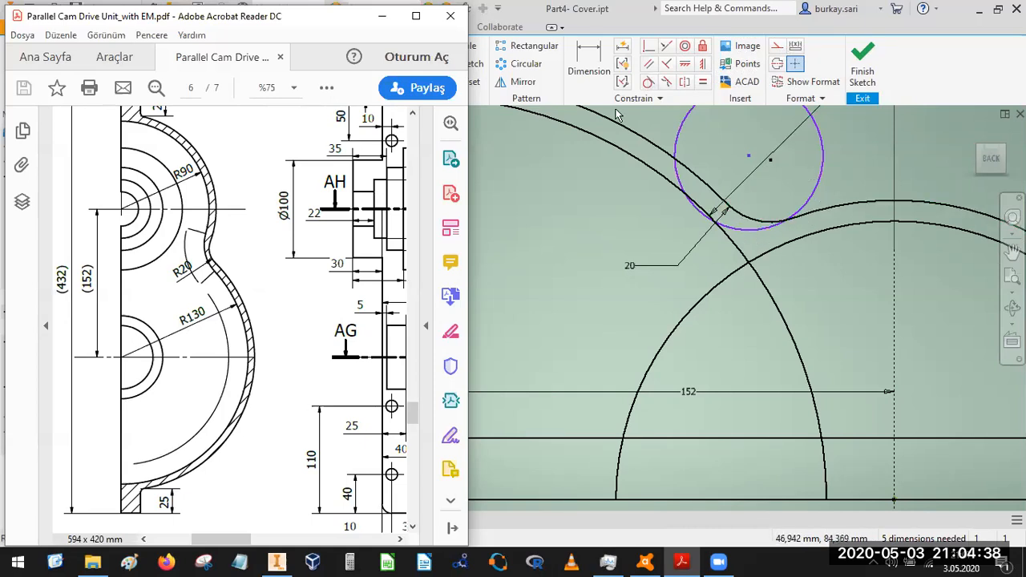
{"action": "left_click", "coordinate": [647, 82]}
{"action": "left_click", "coordinate": [760, 230]}
{"action": "left_click", "coordinate": [786, 246]}
{"action": "left_click", "coordinate": [695, 215]}
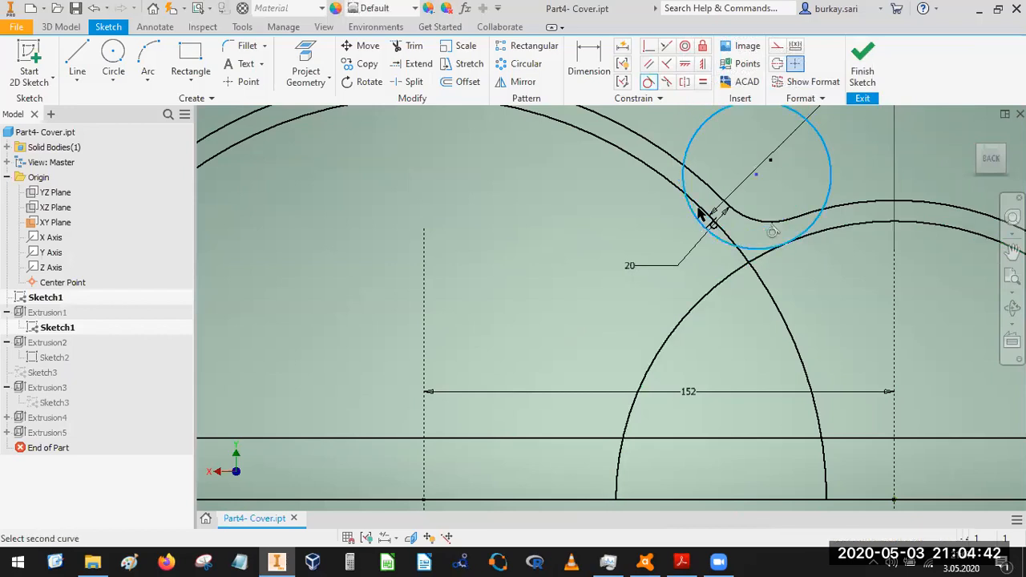
{"action": "left_click", "coordinate": [699, 214]}
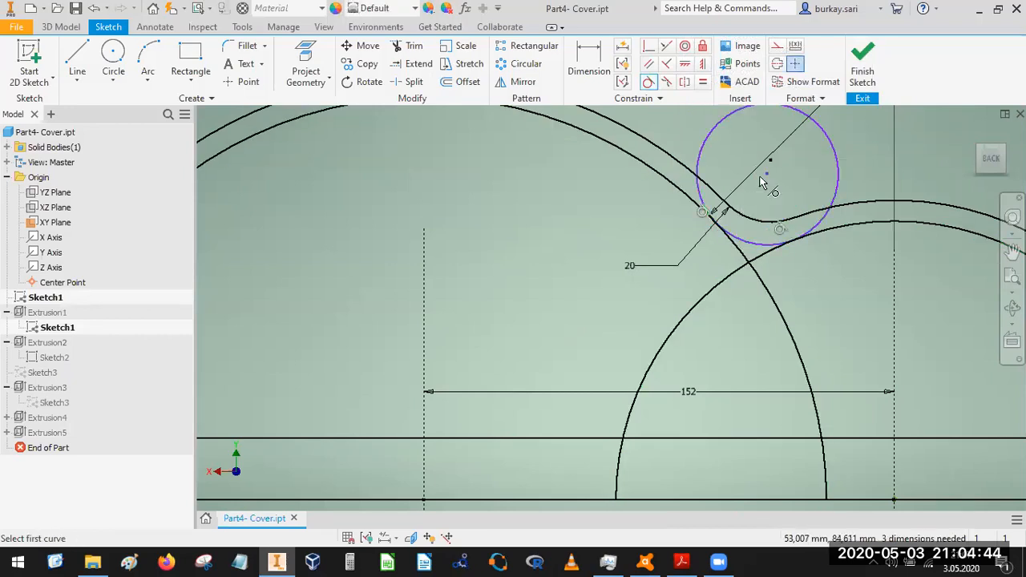
- Try to make the circle's centre coincident with the centre point of the outer fillet arc
{"action": "left_click", "coordinate": [648, 48]}
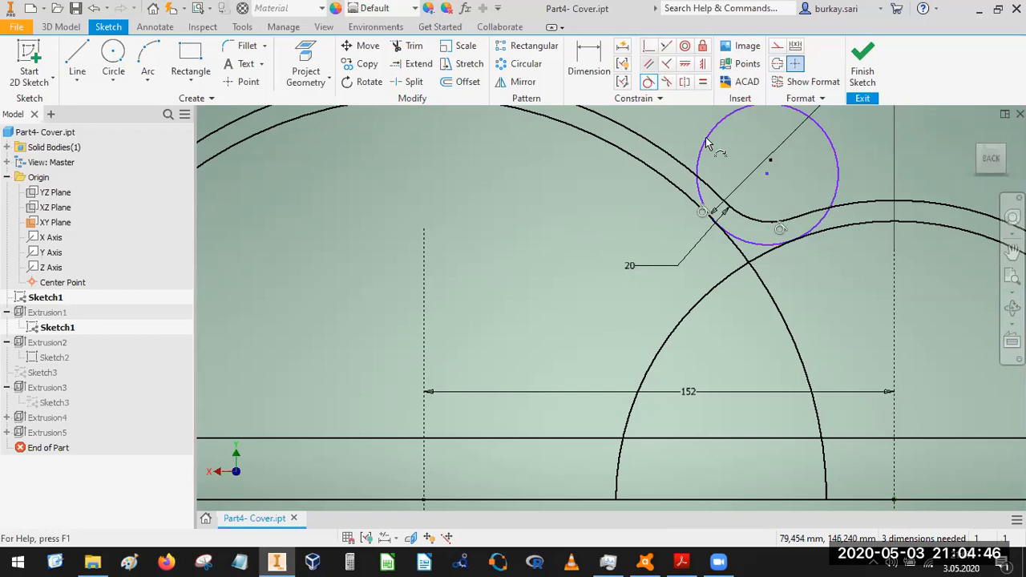
{"action": "left_click", "coordinate": [771, 161]}
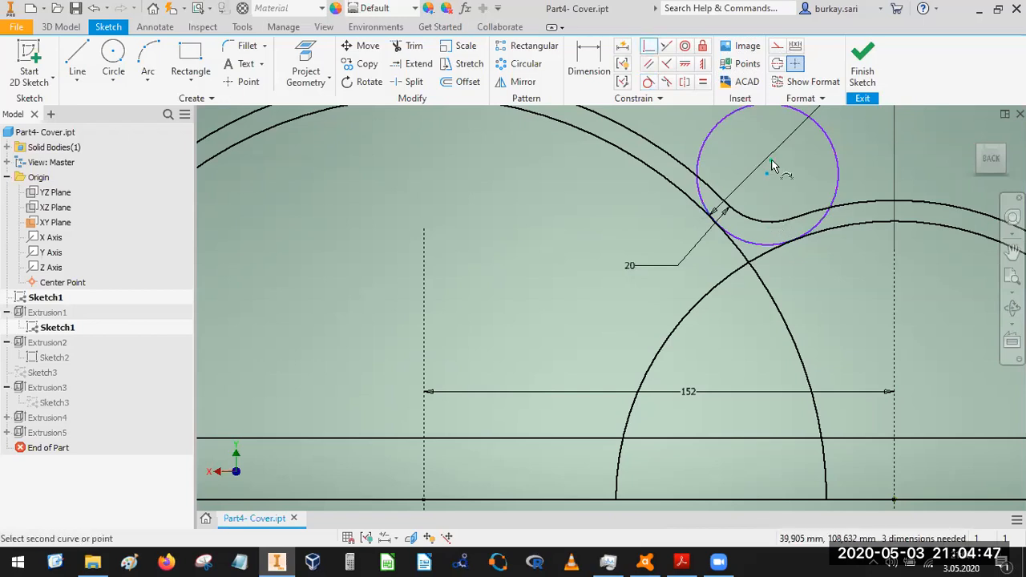
{"action": "left_click", "coordinate": [748, 222]}
{"action": "key", "text": "Escape"}
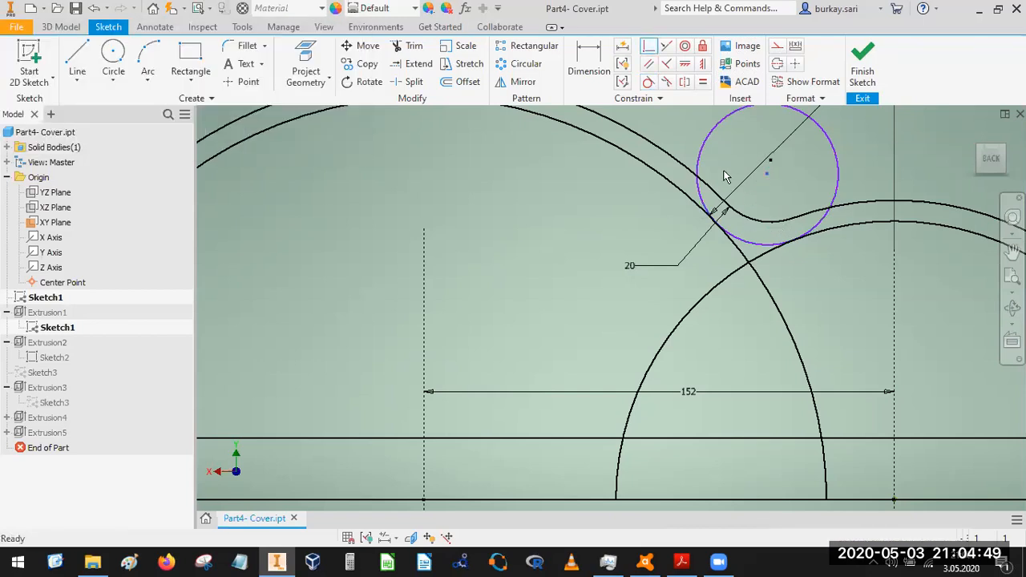
{"action": "left_click", "coordinate": [600, 46]}
{"action": "mouse_move", "coordinate": [767, 174]}
{"action": "left_mouse_down"}
{"action": "mouse_move", "coordinate": [774, 164]}
{"action": "mouse_move", "coordinate": [716, 211]}
{"action": "mouse_move", "coordinate": [747, 213]}
{"action": "left_mouse_up"}
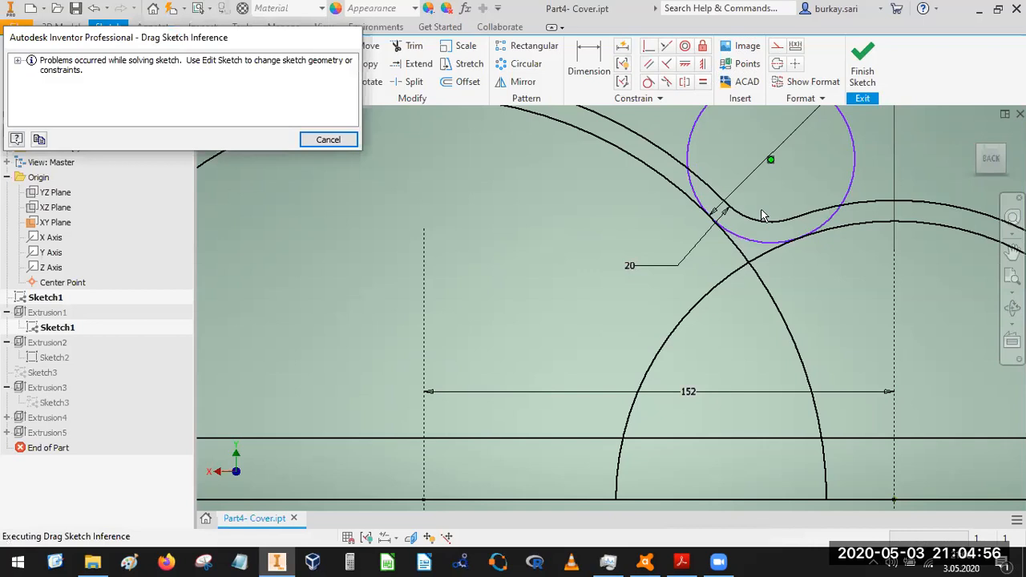
{"action": "left_click", "coordinate": [586, 45]}
{"action": "right_click", "coordinate": [708, 262]}
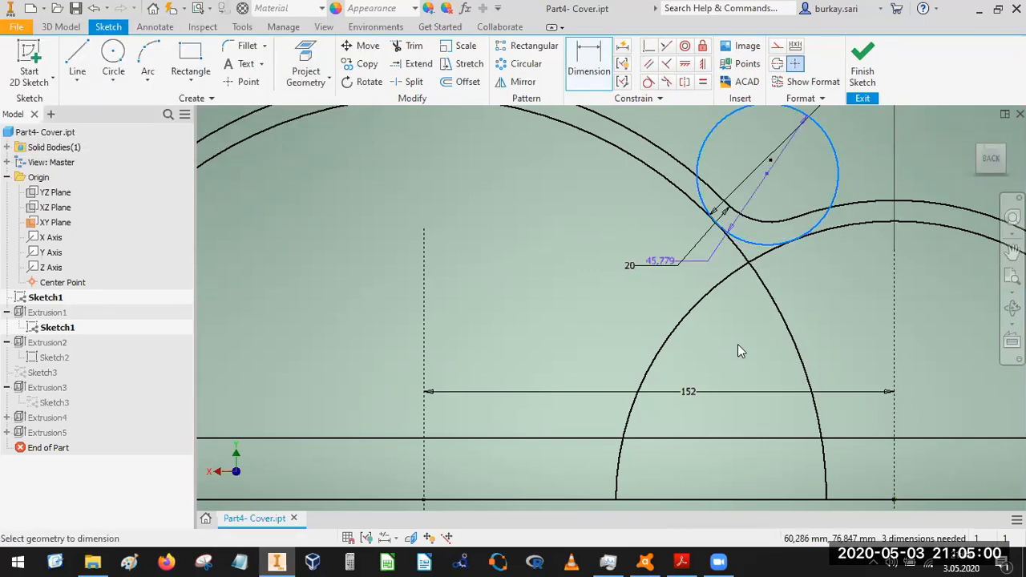
{"action": "mouse_move", "coordinate": [707, 330]}
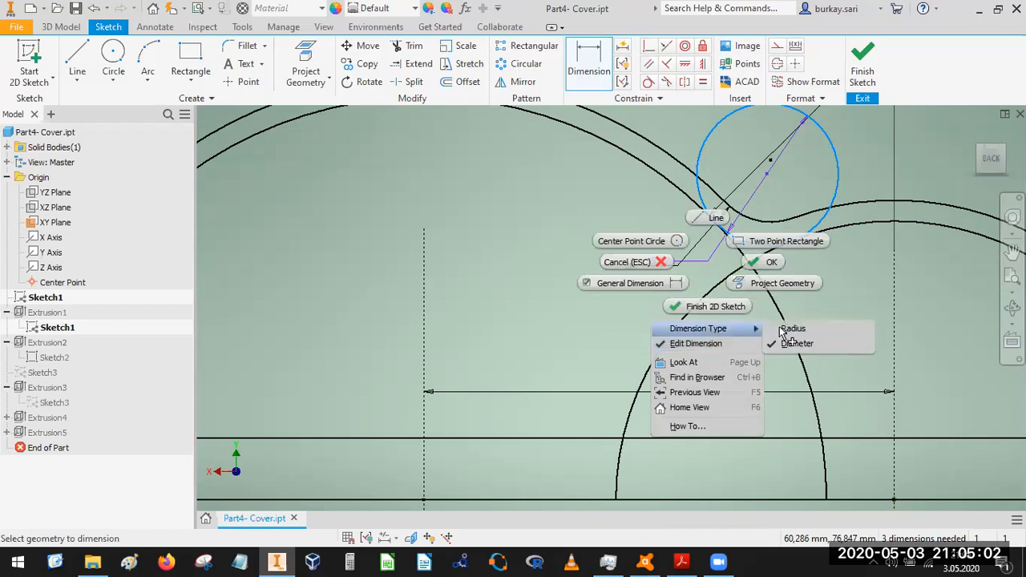
{"action": "left_click", "coordinate": [791, 328]}
{"action": "key", "text": "p"}
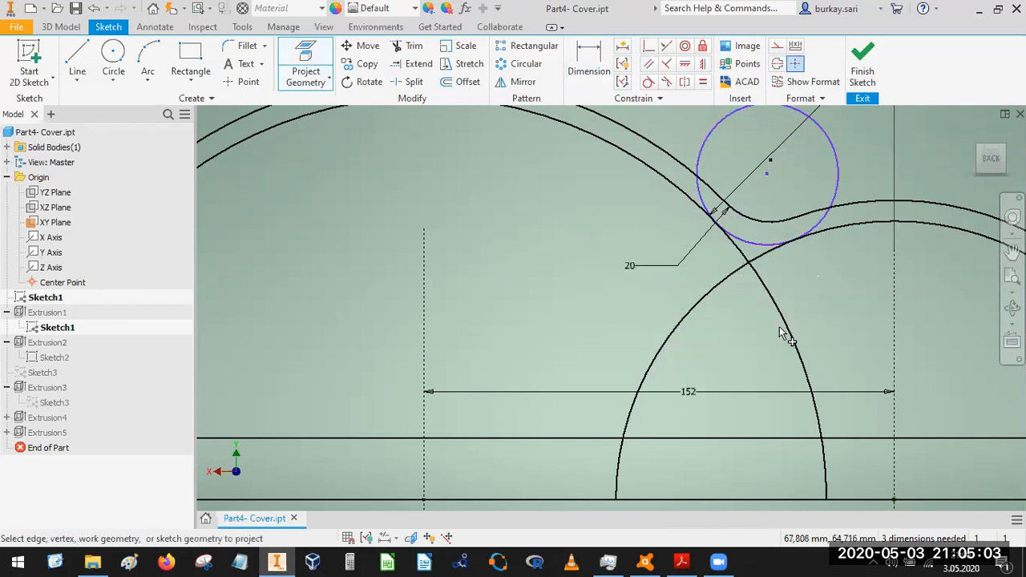
- Dimension the purple transition circle by its radius and set it to 27 mm
{"action": "key", "text": "d"}
{"action": "left_click", "coordinate": [749, 243]}
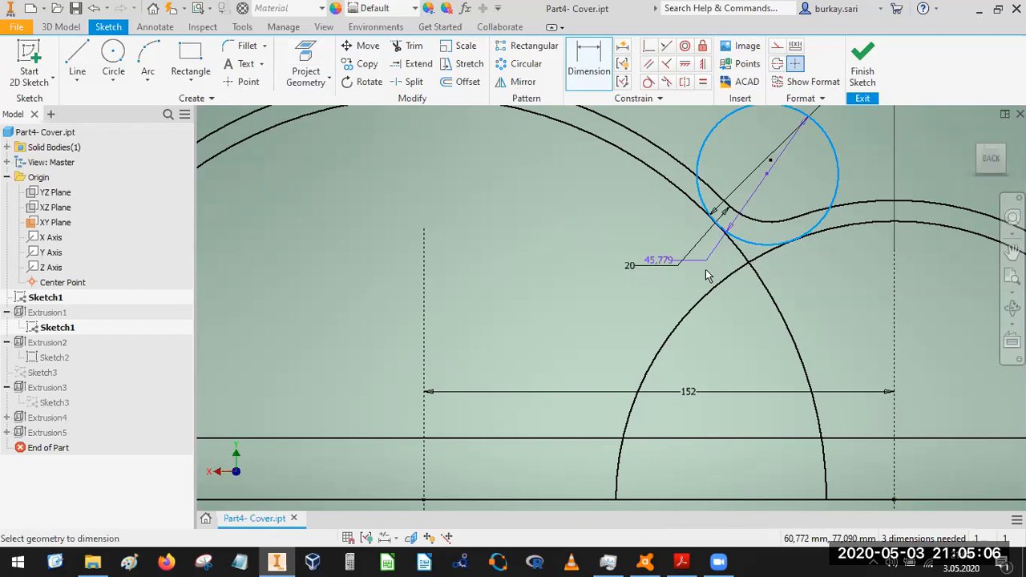
{"action": "right_click", "coordinate": [699, 284]}
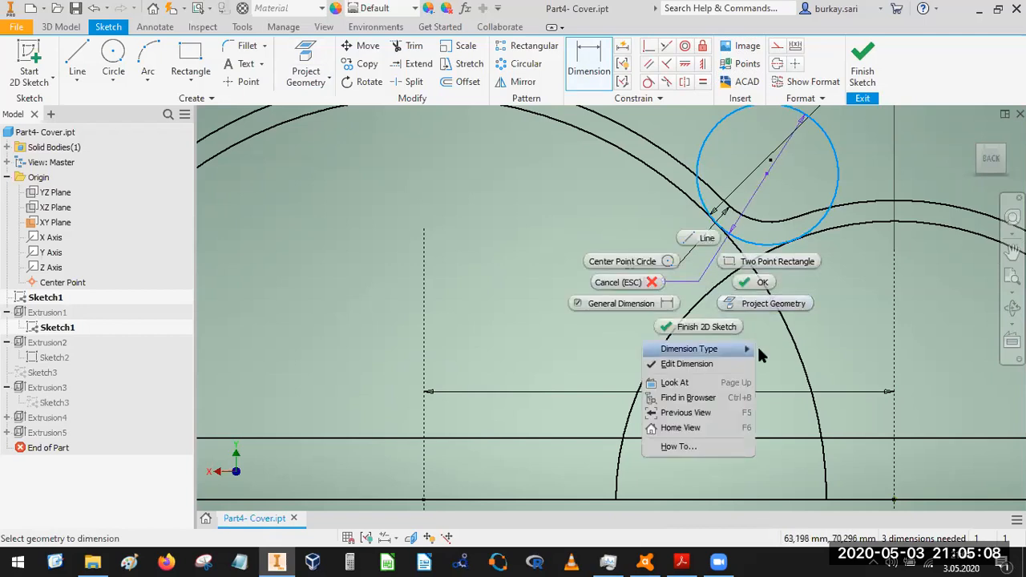
{"action": "left_click", "coordinate": [776, 349]}
{"action": "left_click", "coordinate": [681, 321]}
{"action": "type", "text": "27"}
{"action": "key", "text": "Return"}
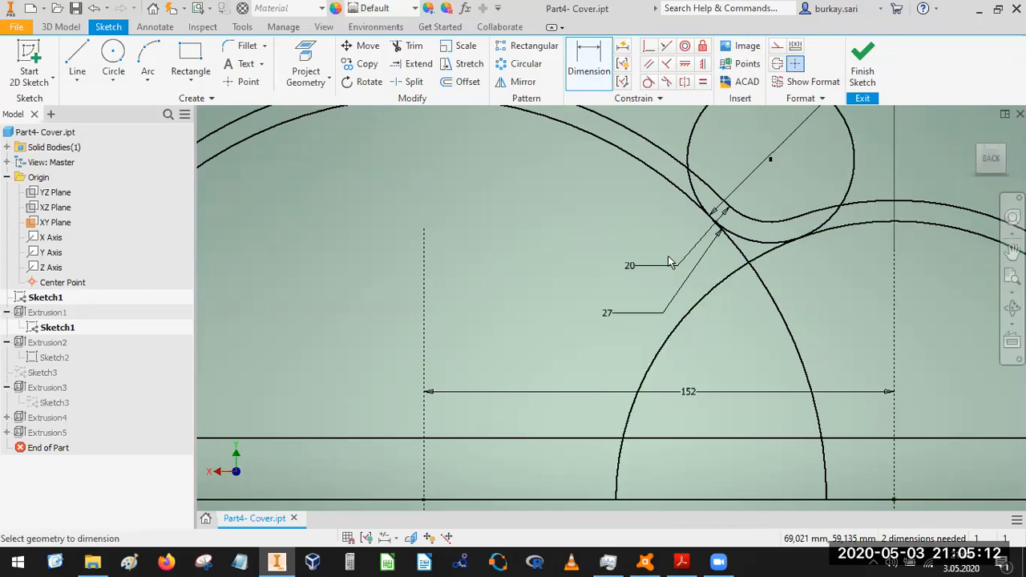
- Trim the circle down to the short transition arc between the two inner arcs and finish the sketch
{"action": "key", "text": "Escape"}
{"action": "key", "text": "x"}
{"action": "left_click", "coordinate": [698, 151]}
{"action": "left_click", "coordinate": [848, 210]}
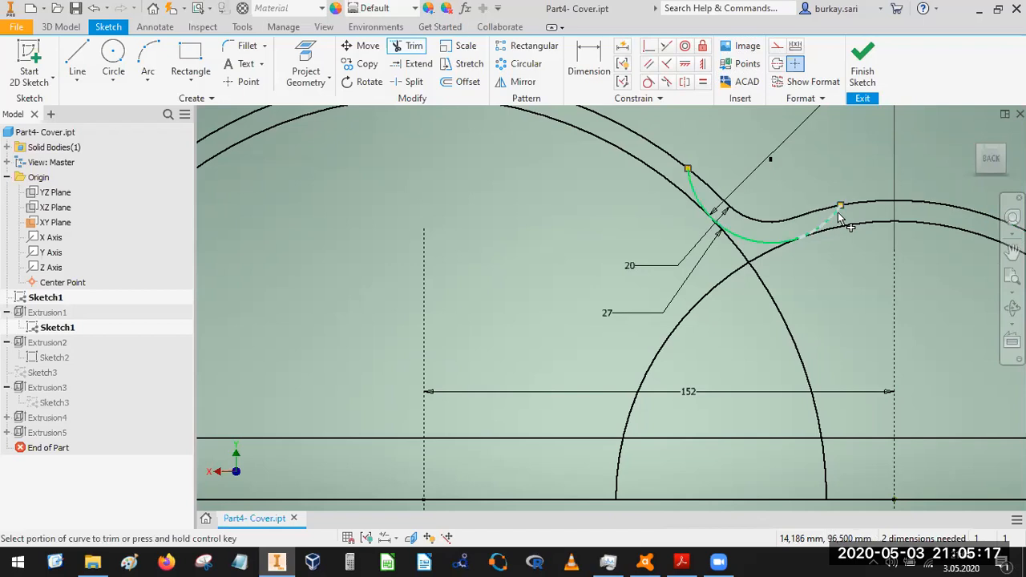
{"action": "left_click", "coordinate": [749, 259]}
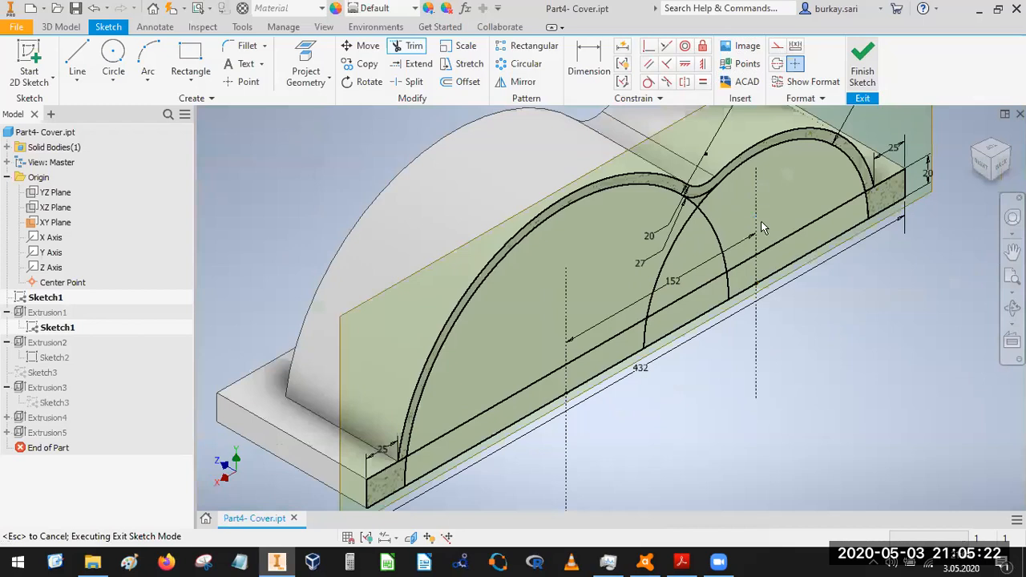
- Open Extrusion5 for editing and try the Through All extent and the flipped direction for its cut
{"action": "double_click", "coordinate": [42, 433]}
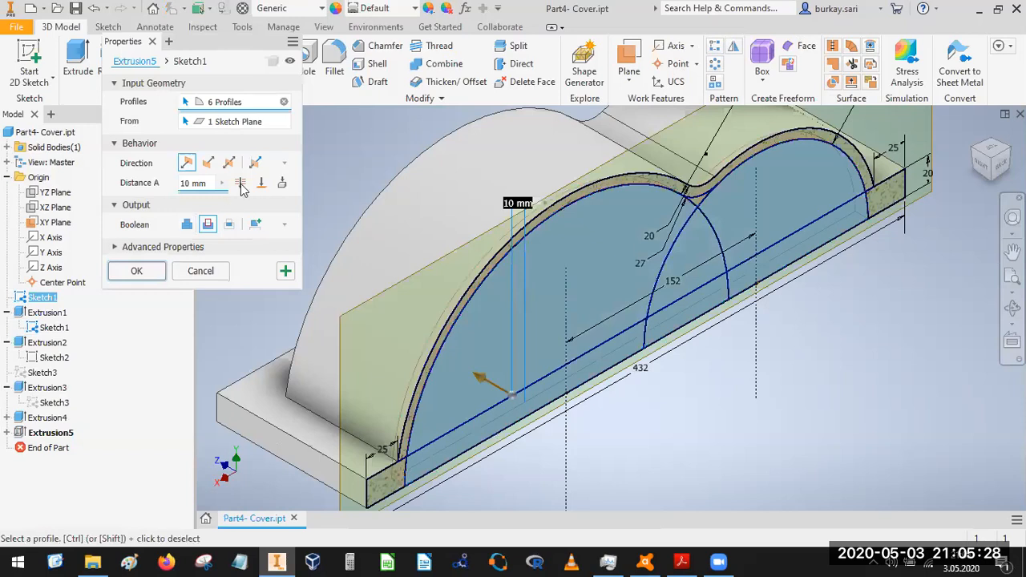
{"action": "left_click", "coordinate": [241, 183]}
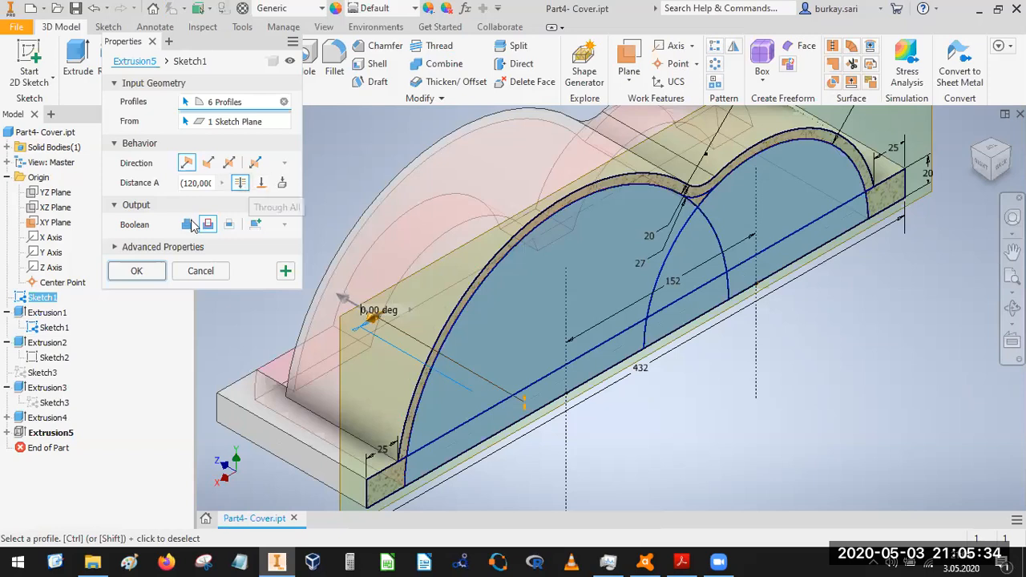
{"action": "left_click", "coordinate": [240, 183]}
{"action": "left_click", "coordinate": [208, 163]}
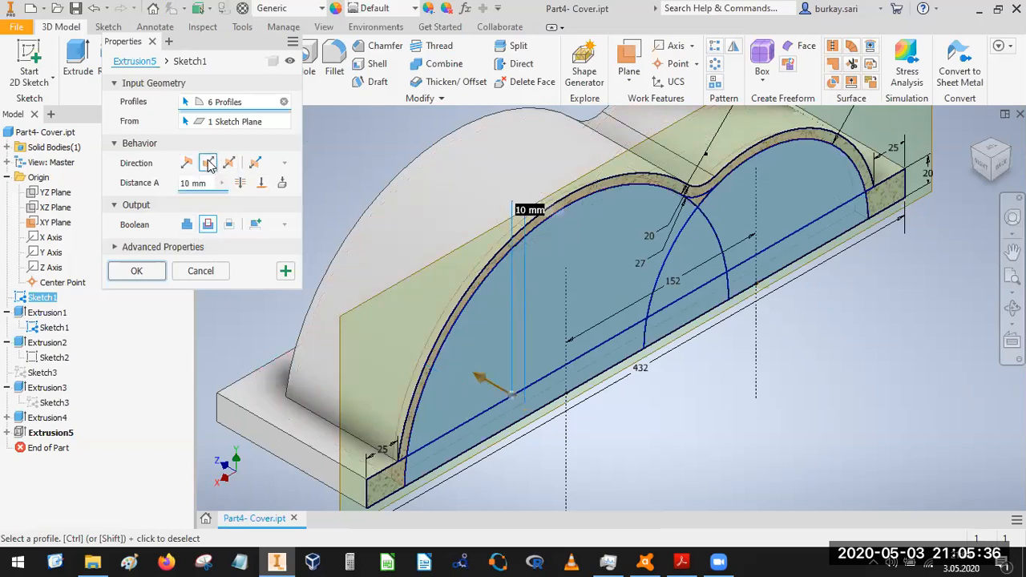
{"action": "left_click", "coordinate": [187, 163]}
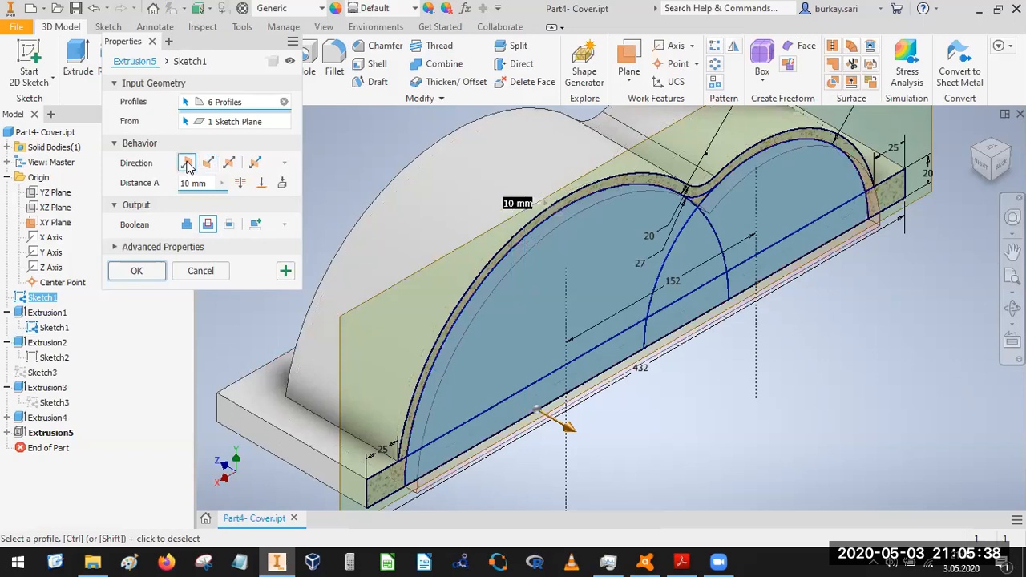
- Add the small region between the transition arc and the crossing of the inner arcs to the cut's profiles
{"action": "scroll", "coordinate": [878, 232], "scroll_direction": "down", "scroll_amount": 5}
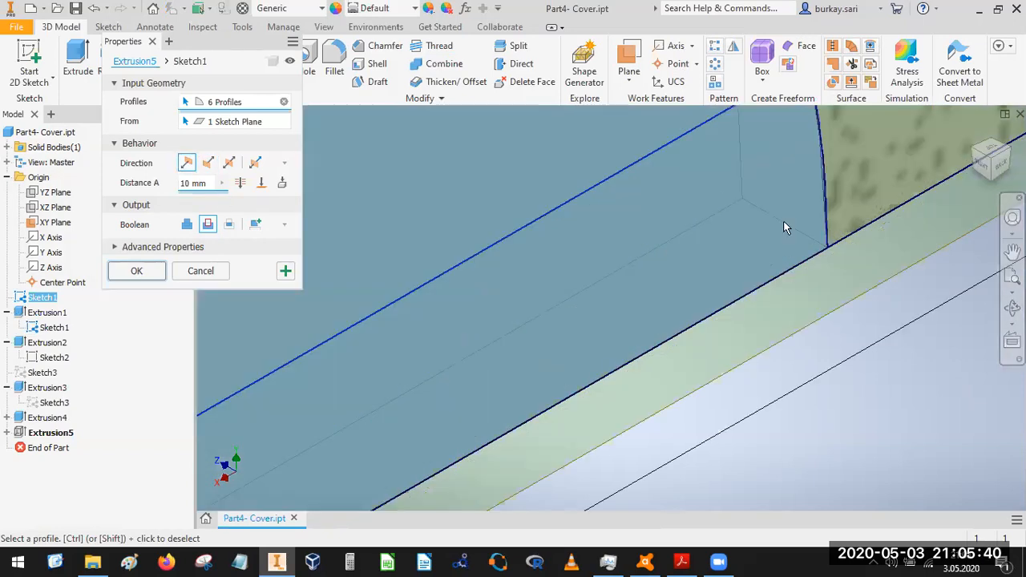
{"action": "scroll", "coordinate": [732, 253], "scroll_direction": "up", "scroll_amount": 5}
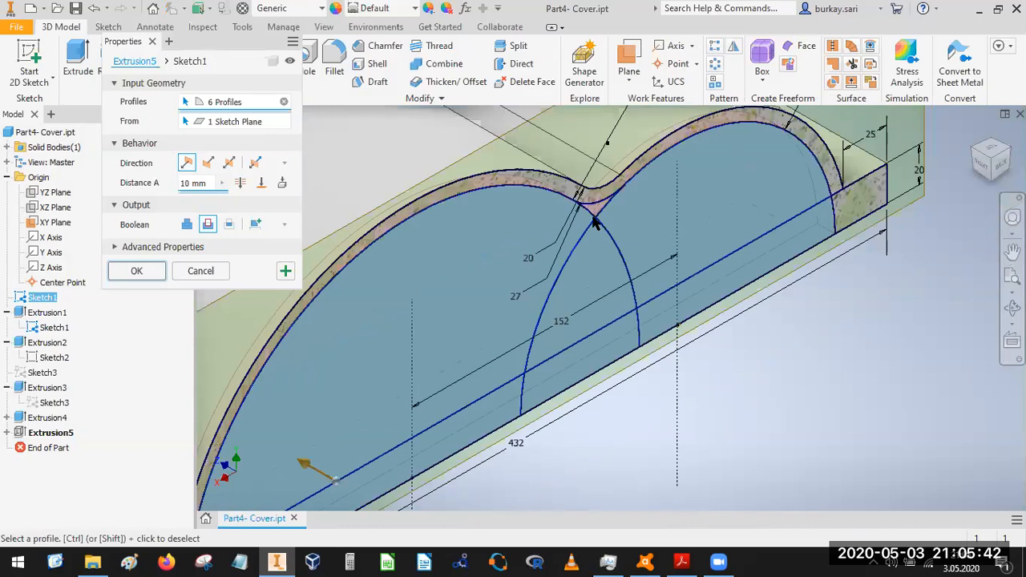
{"action": "scroll", "coordinate": [593, 219], "scroll_direction": "down", "scroll_amount": 4}
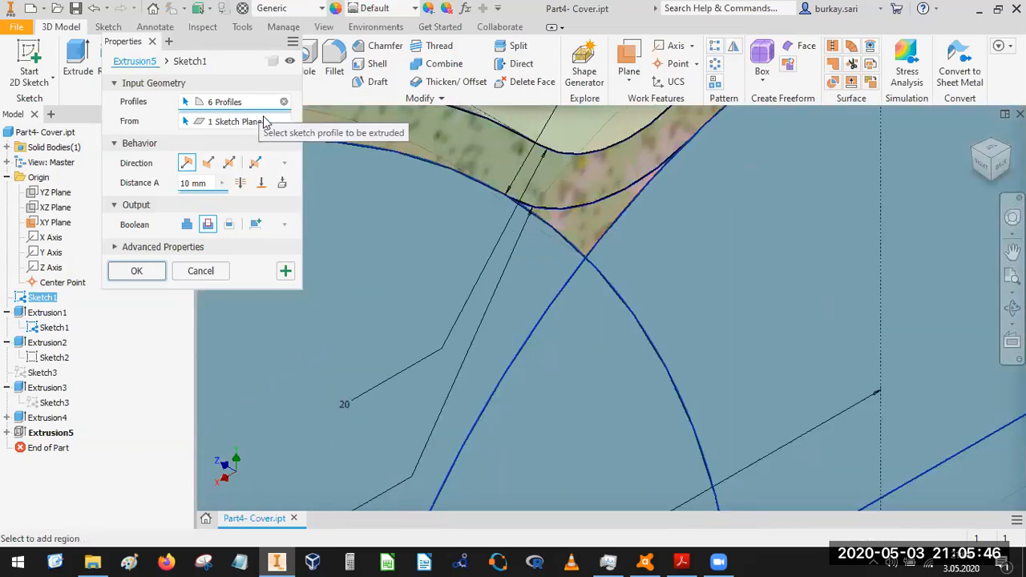
{"action": "left_click", "coordinate": [505, 379]}
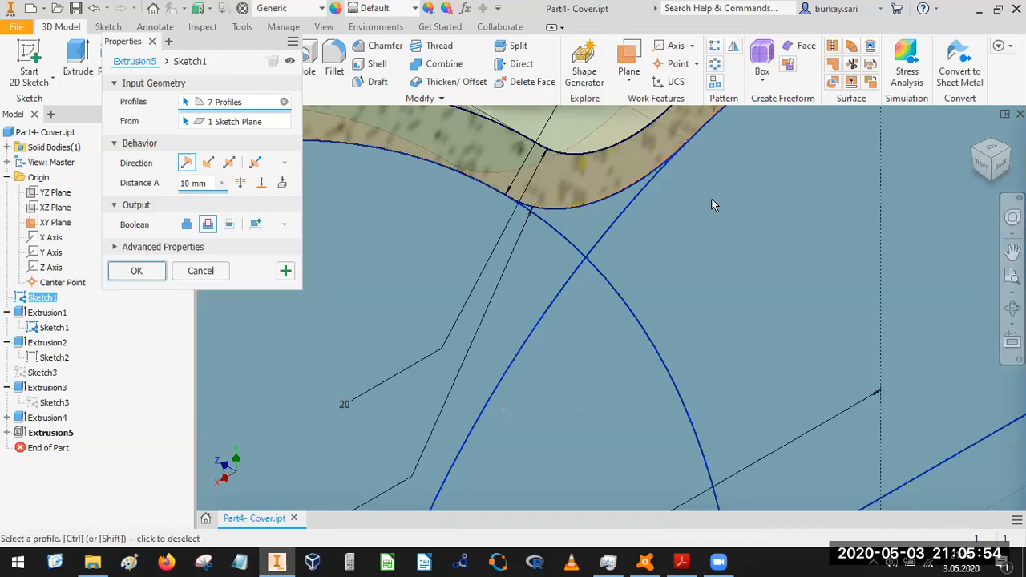
- Make the Extrusion5 cut symmetric about the sketch plane with a total distance of 160 mm
{"action": "scroll", "coordinate": [711, 200], "scroll_direction": "up", "scroll_amount": 6}
{"action": "left_click", "coordinate": [228, 162]}
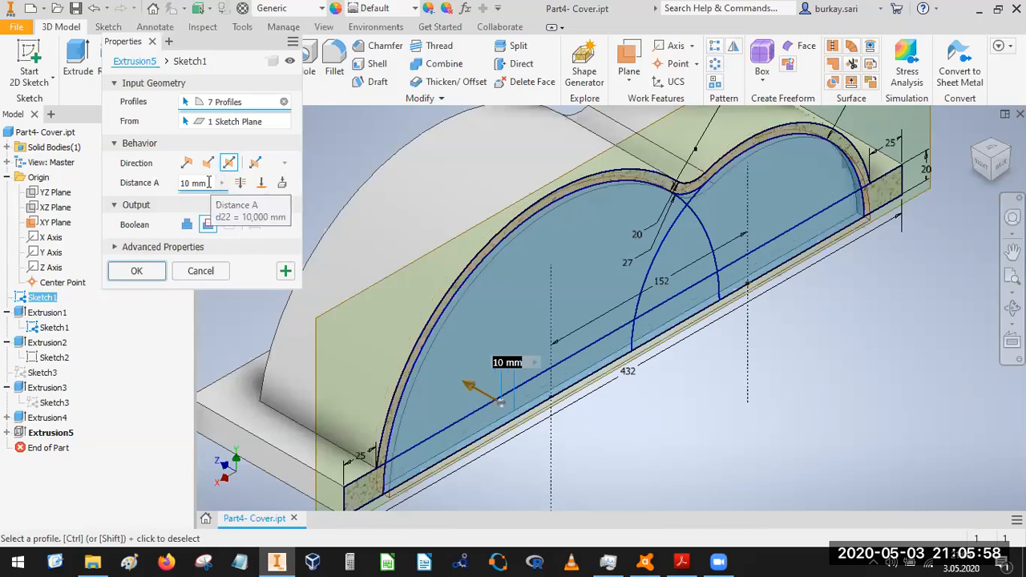
{"action": "type", "text": "160"}
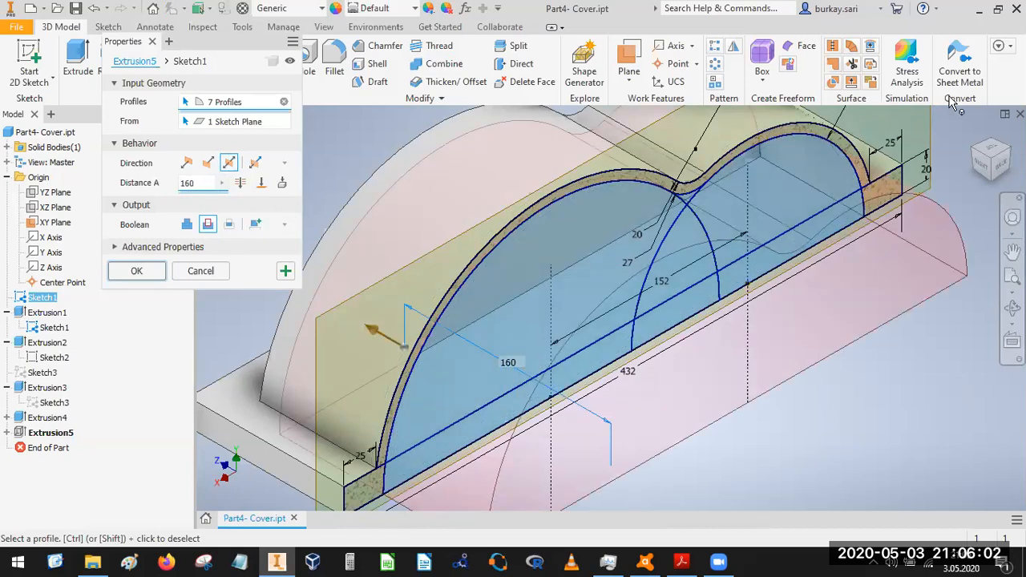
{"action": "left_click", "coordinate": [988, 181]}
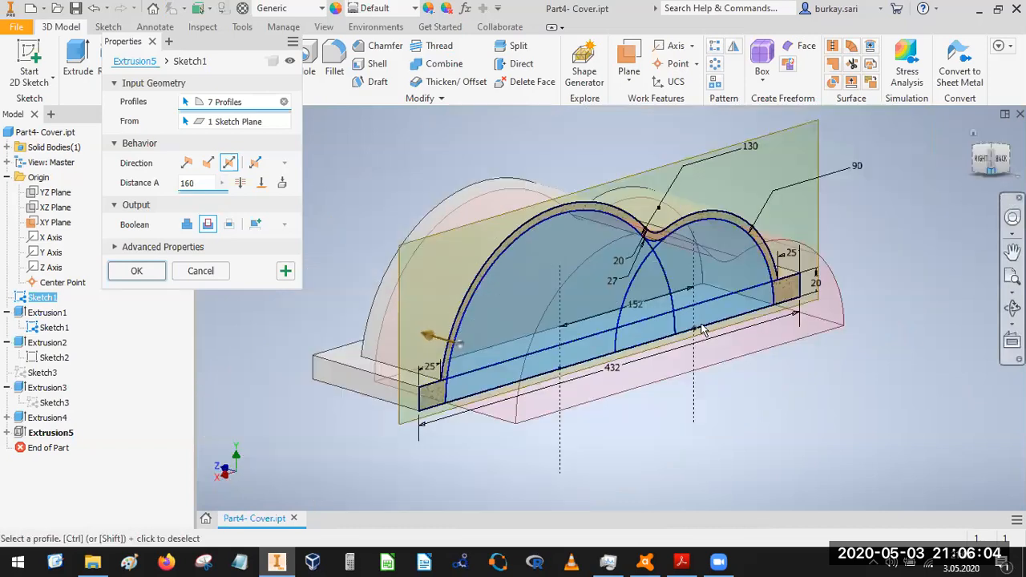
{"action": "scroll", "coordinate": [497, 314], "scroll_direction": "up", "scroll_amount": 3}
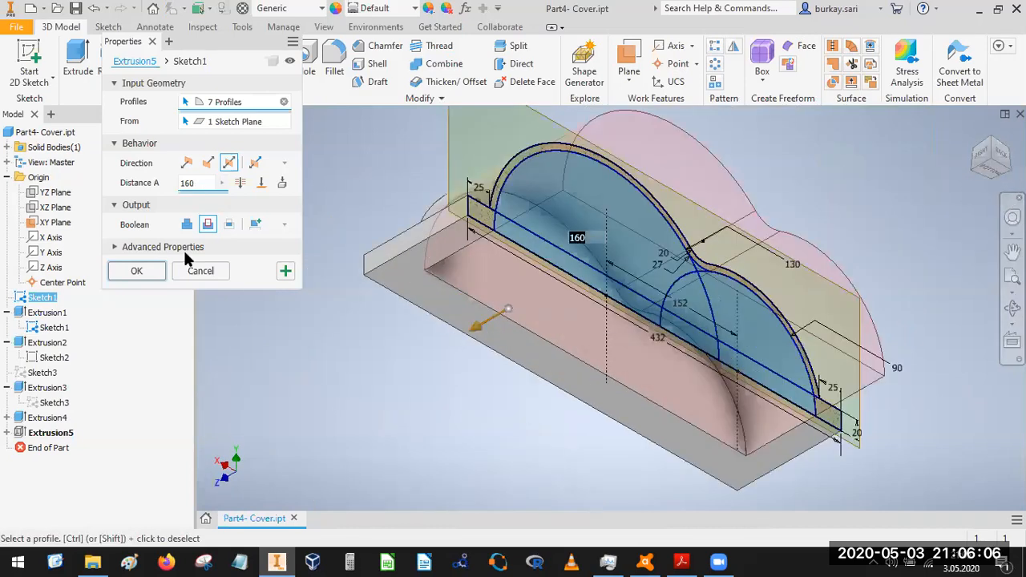
{"action": "left_click", "coordinate": [117, 272]}
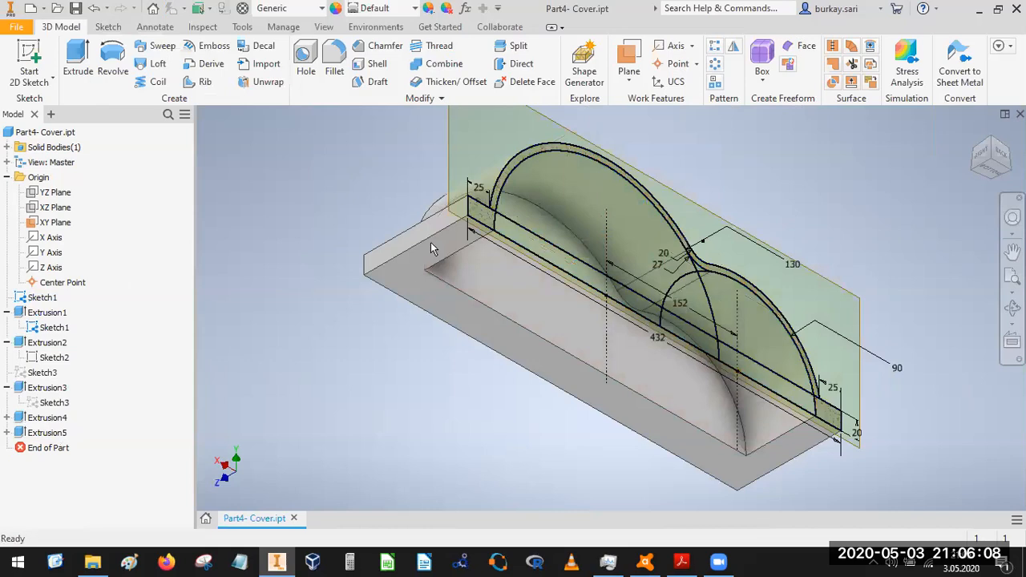
- Hide Sketch1 and end the section view, showing the complete cover from above
{"action": "right_click", "coordinate": [44, 299]}
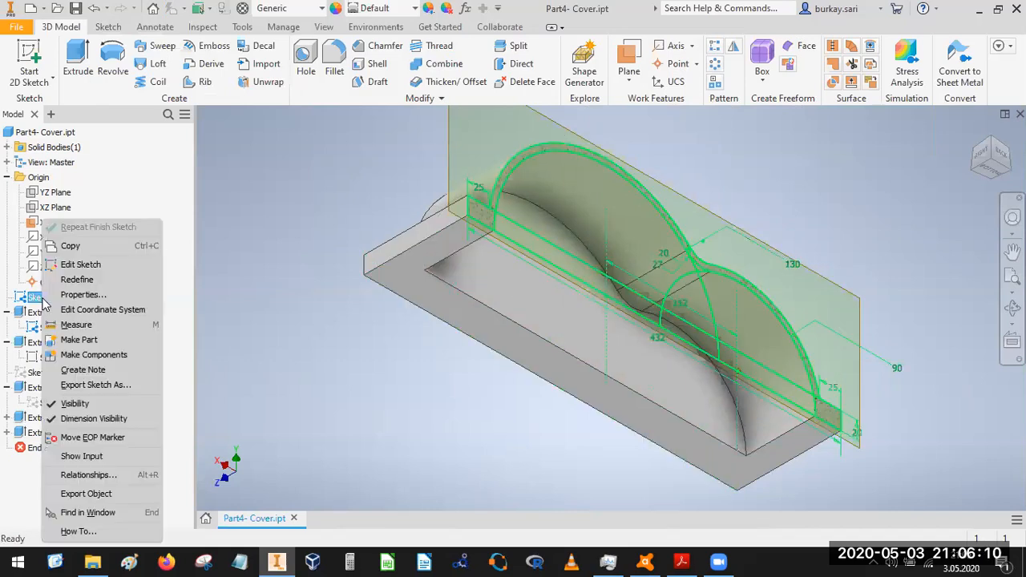
{"action": "left_click", "coordinate": [101, 404]}
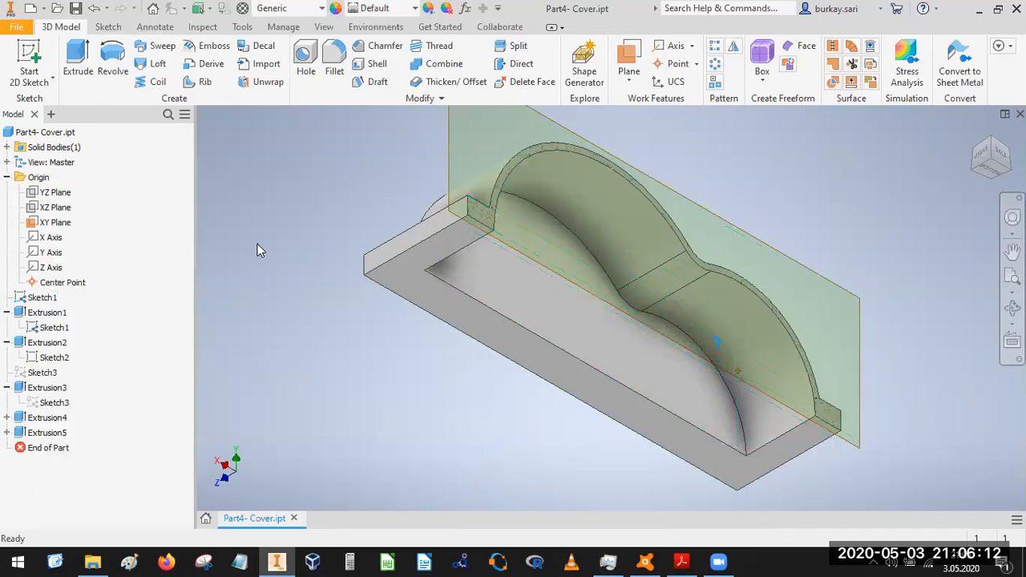
{"action": "left_click", "coordinate": [324, 27]}
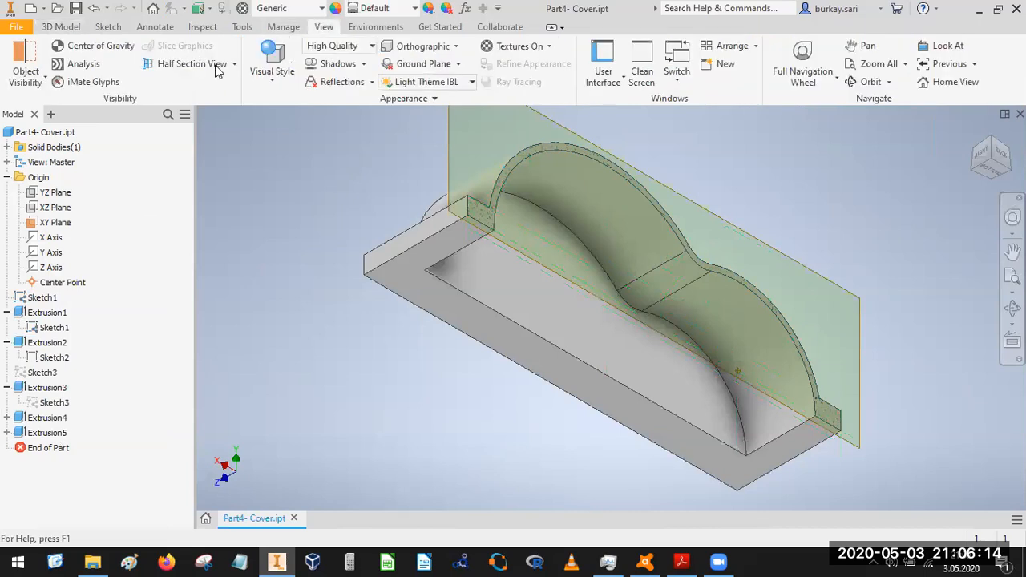
{"action": "left_click", "coordinate": [232, 65]}
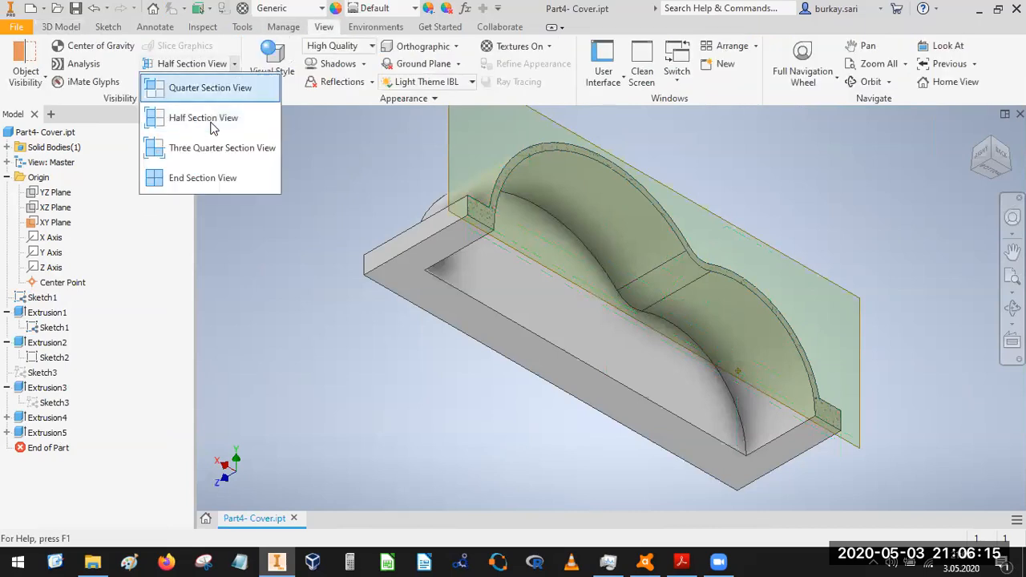
{"action": "left_click", "coordinate": [197, 175]}
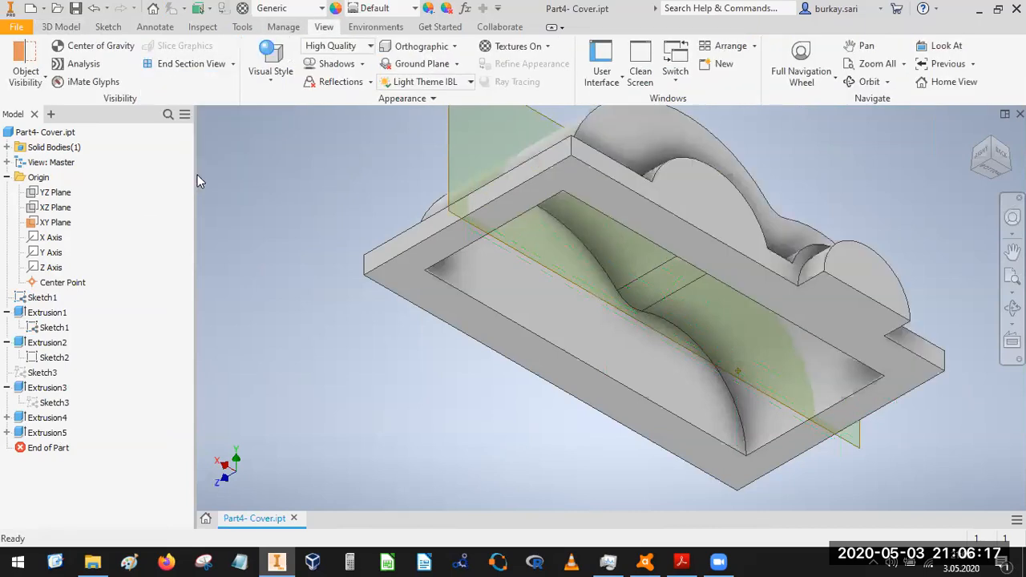
{"action": "left_click", "coordinate": [973, 168]}
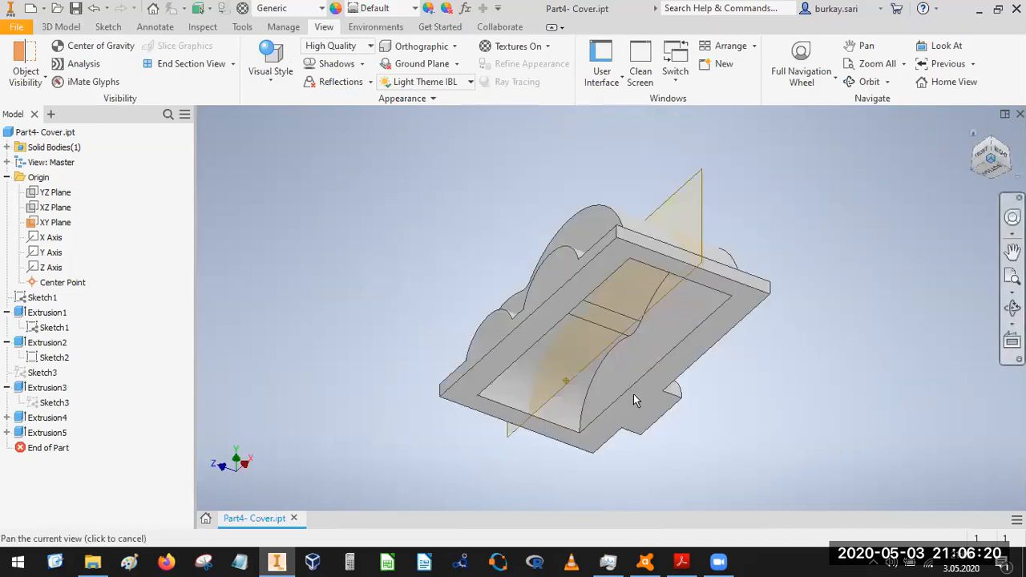
{"action": "left_click", "coordinate": [1002, 178]}
{"action": "left_click", "coordinate": [991, 140]}
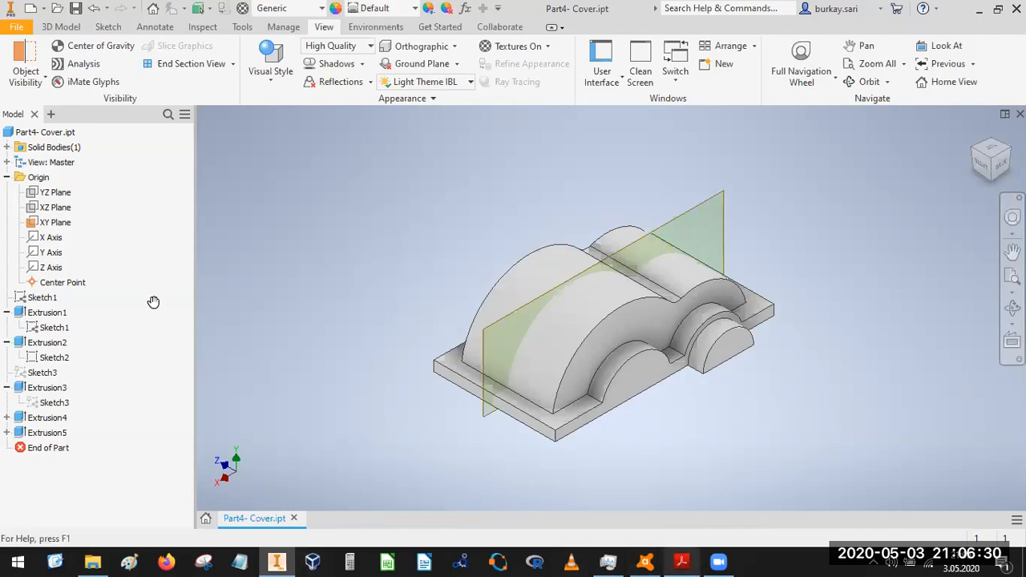
- Check the corner radius of the base flange in the PDF drawing in Acrobat Reader, and return to Inventor
{"action": "left_click_drag", "start_coordinate": [153, 303], "coordinate": [130, 433]}
{"action": "left_click_drag", "start_coordinate": [195, 297], "coordinate": [85, 305]}
{"action": "mouse_move", "coordinate": [249, 287]}
{"action": "left_mouse_down"}
{"action": "mouse_move", "coordinate": [154, 183]}
{"action": "mouse_move", "coordinate": [206, 217]}
{"action": "left_mouse_up"}
{"action": "left_click_drag", "start_coordinate": [267, 395], "coordinate": [214, 253]}
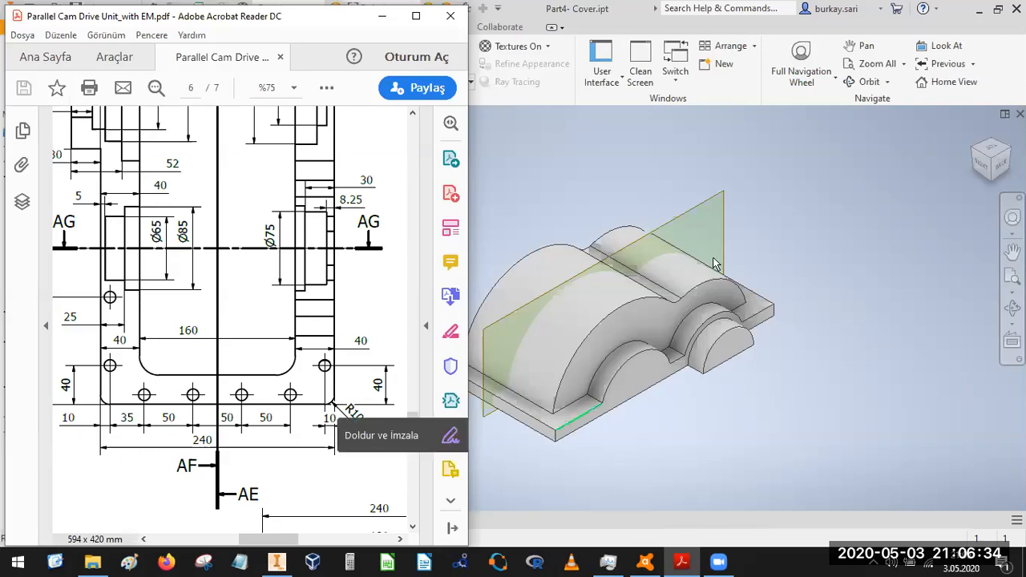
{"action": "left_click", "coordinate": [668, 203]}
- Back in Inventor, fillet the four vertical corner edges of the base flange with a 10 mm radius
{"action": "left_click", "coordinate": [65, 27]}
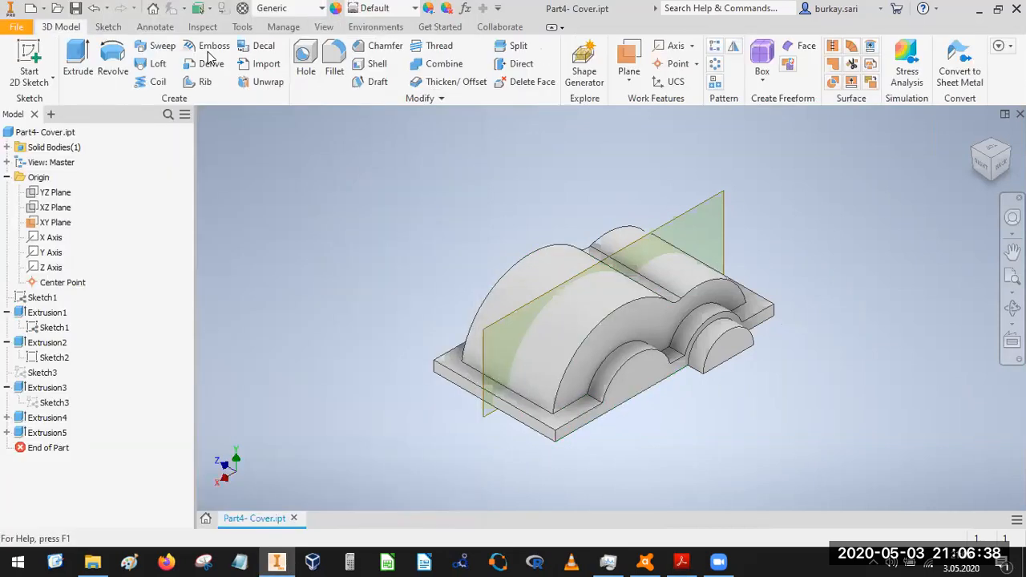
{"action": "left_click", "coordinate": [337, 66]}
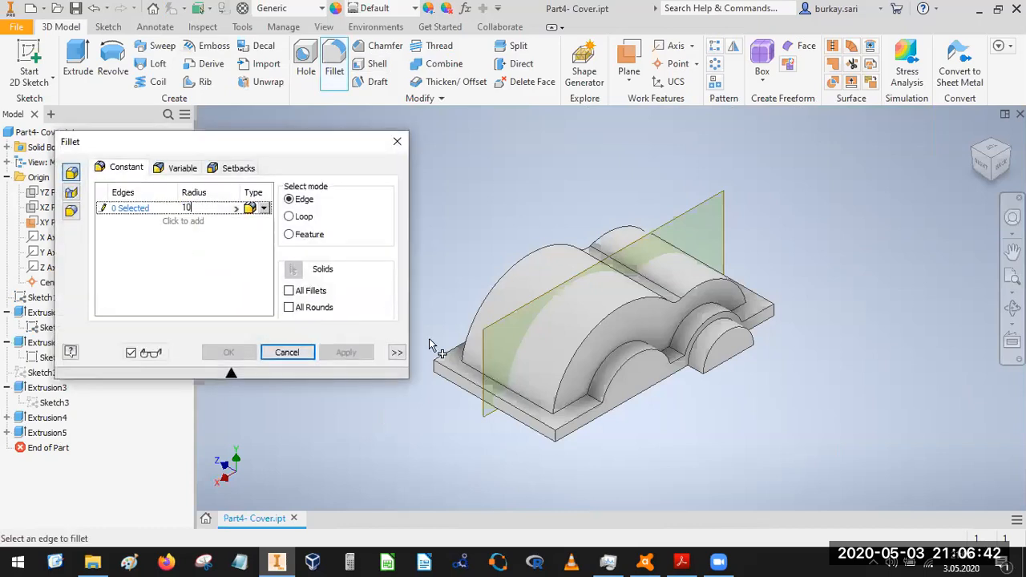
{"action": "scroll", "coordinate": [537, 401], "scroll_direction": "up", "scroll_amount": 6}
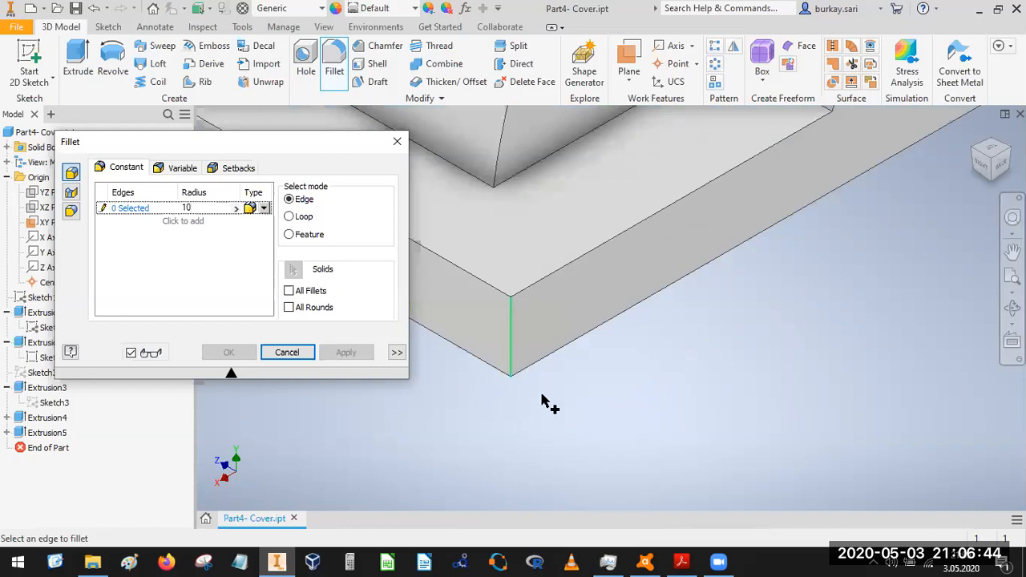
{"action": "left_click", "coordinate": [513, 362]}
{"action": "scroll", "coordinate": [513, 362], "scroll_direction": "down", "scroll_amount": 5}
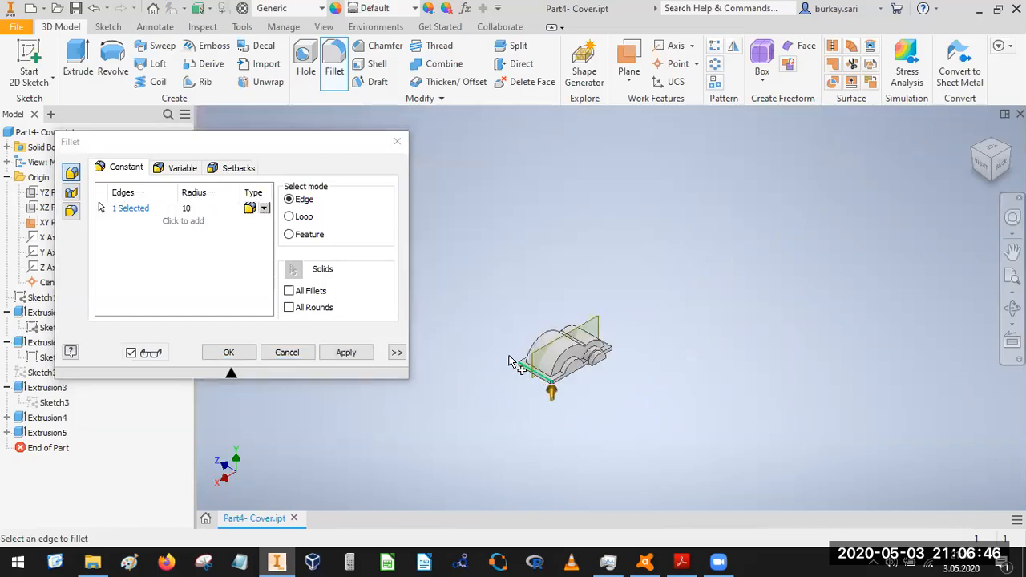
{"action": "scroll", "coordinate": [519, 368], "scroll_direction": "up", "scroll_amount": 3}
{"action": "left_click", "coordinate": [524, 363]}
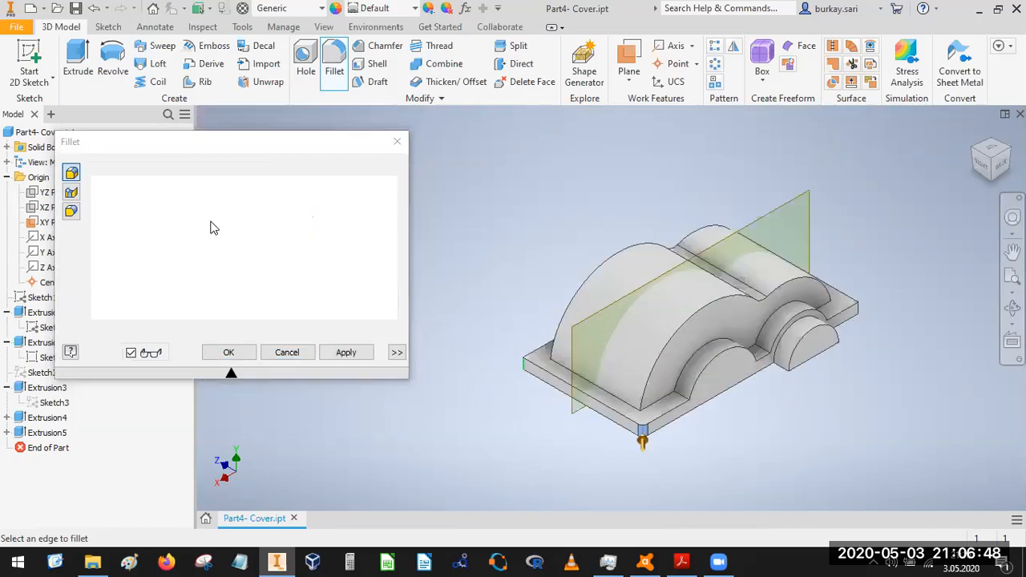
{"action": "left_click", "coordinate": [1007, 149]}
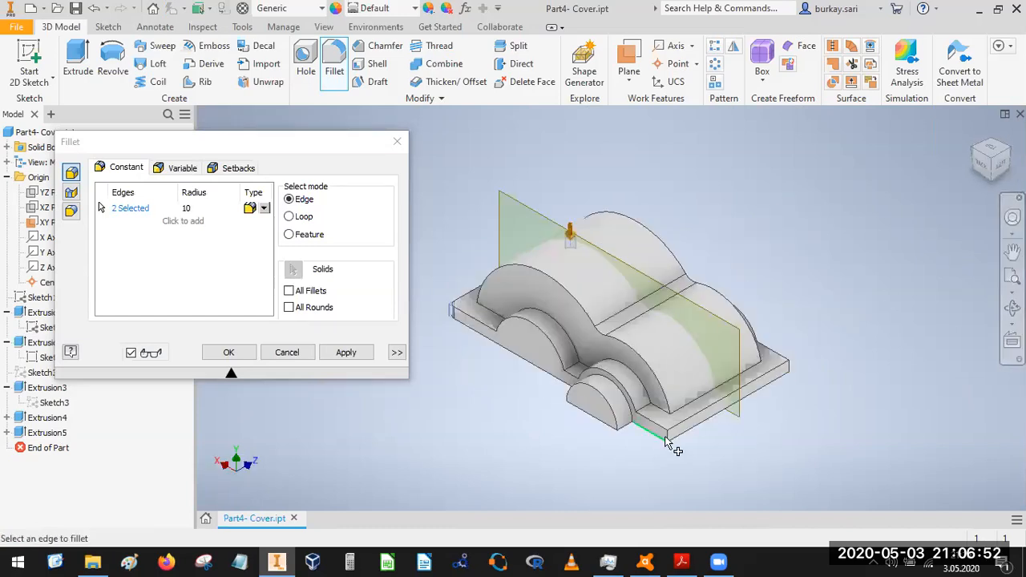
{"action": "left_click", "coordinate": [790, 369]}
{"action": "left_click", "coordinate": [792, 370]}
{"action": "left_click", "coordinate": [228, 356]}
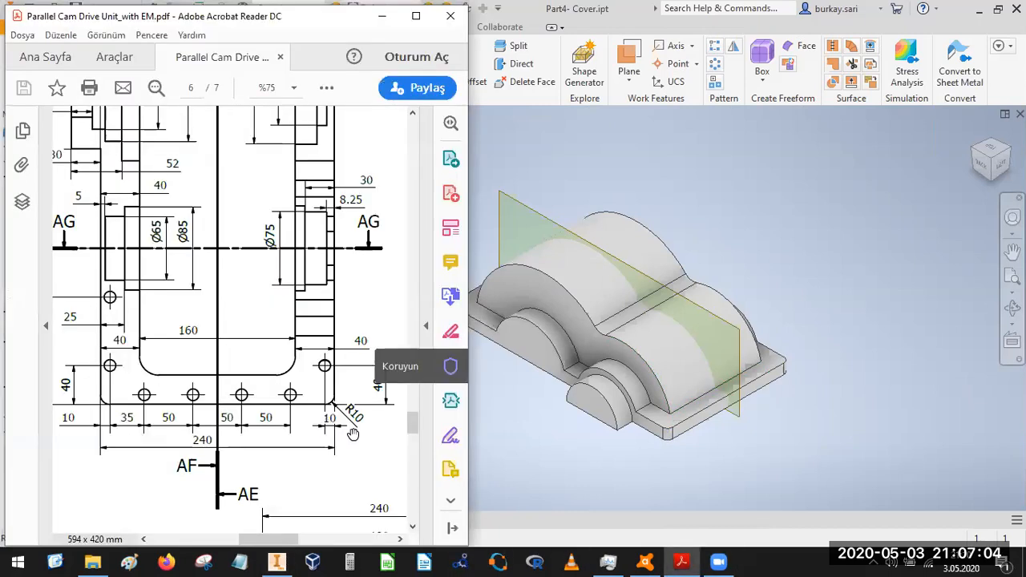
- Examine the flange holes and the edge radii in Section AG-AG of the PDF drawing in Acrobat Reader, and return to Inventor
{"action": "left_click_drag", "start_coordinate": [351, 430], "coordinate": [395, 496]}
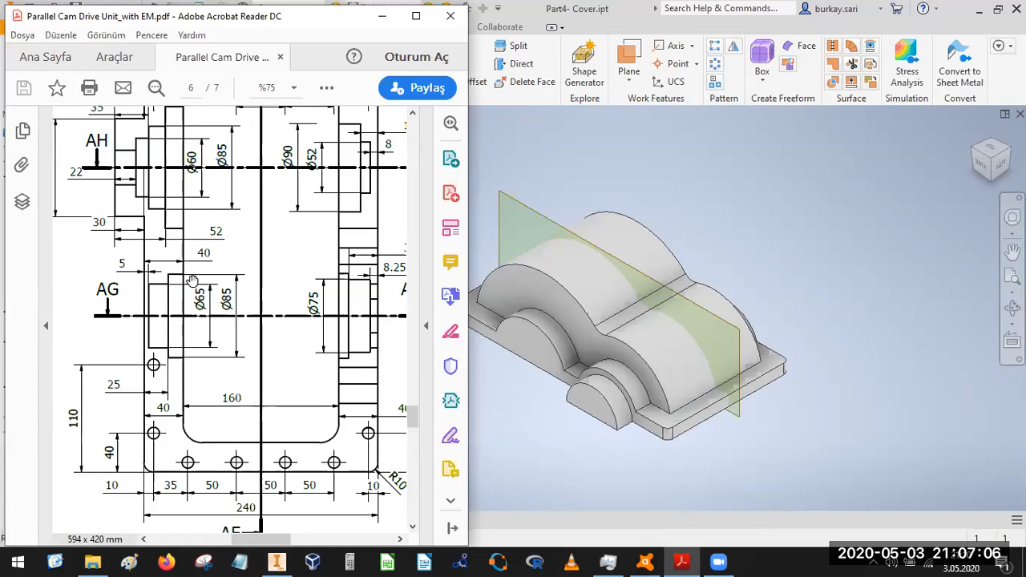
{"action": "scroll", "coordinate": [250, 170], "scroll_direction": "up", "scroll_amount": 3}
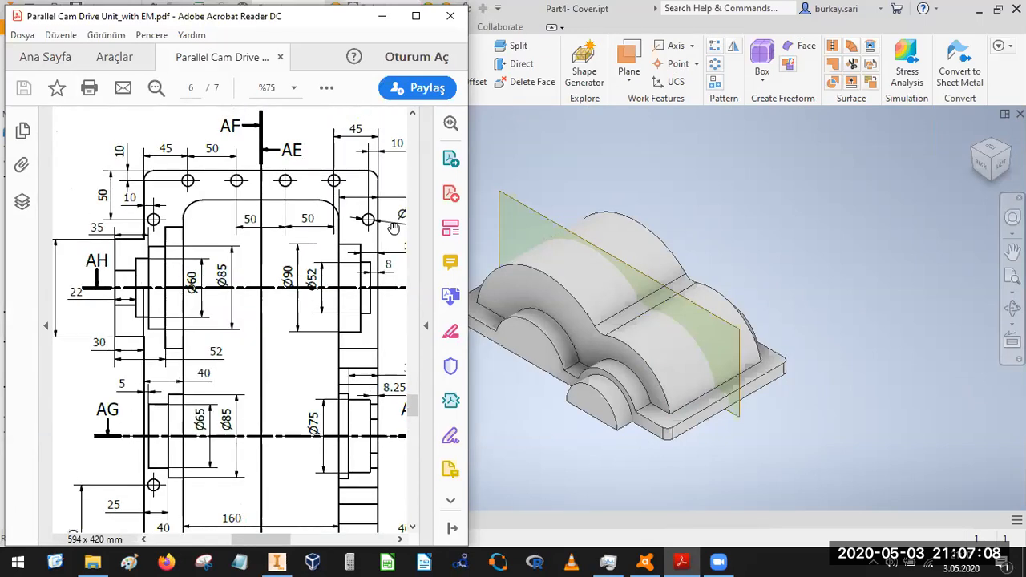
{"action": "left_click", "coordinate": [787, 211]}
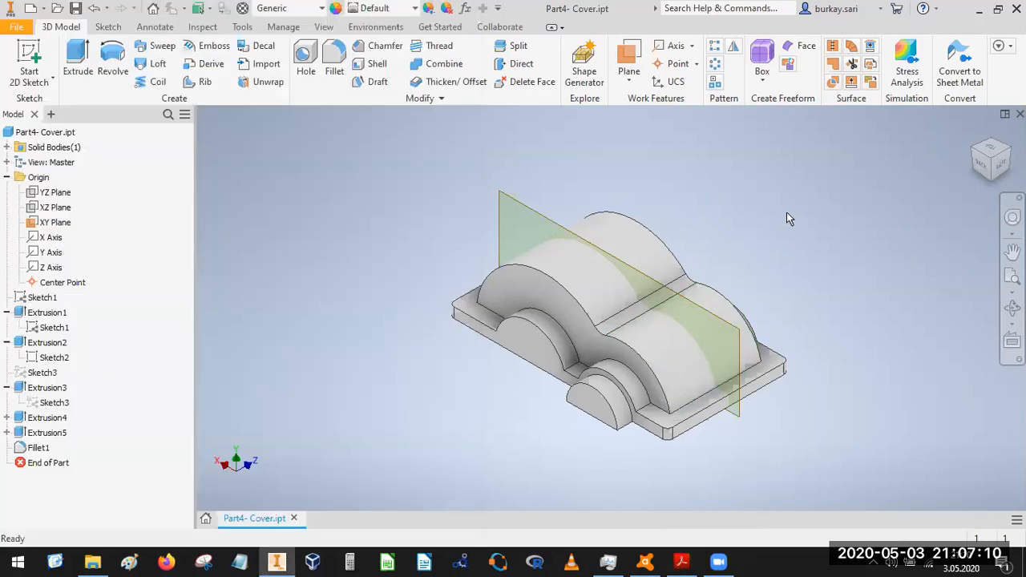
{"action": "left_click", "coordinate": [681, 561]}
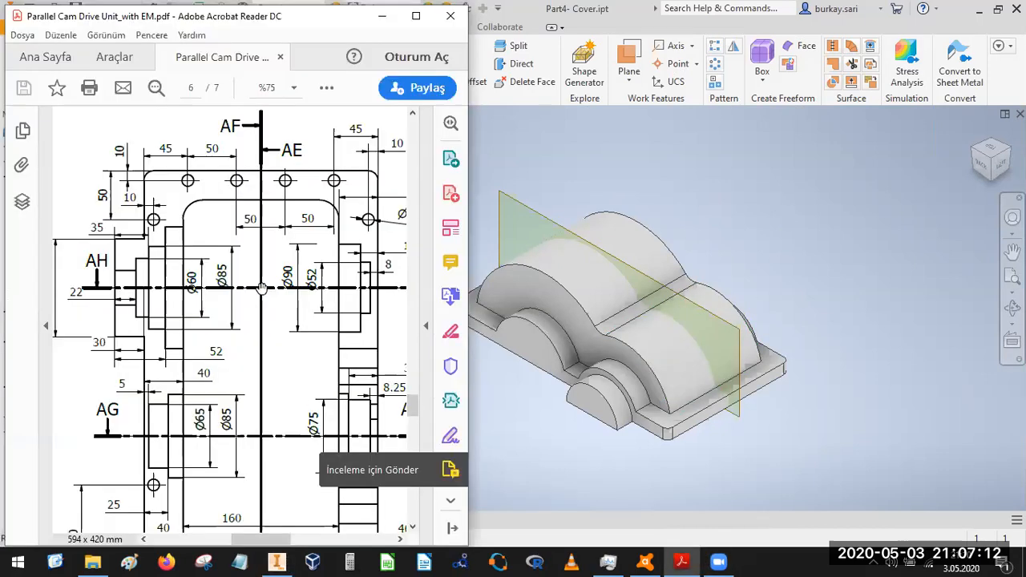
{"action": "key", "text": "super+Up"}
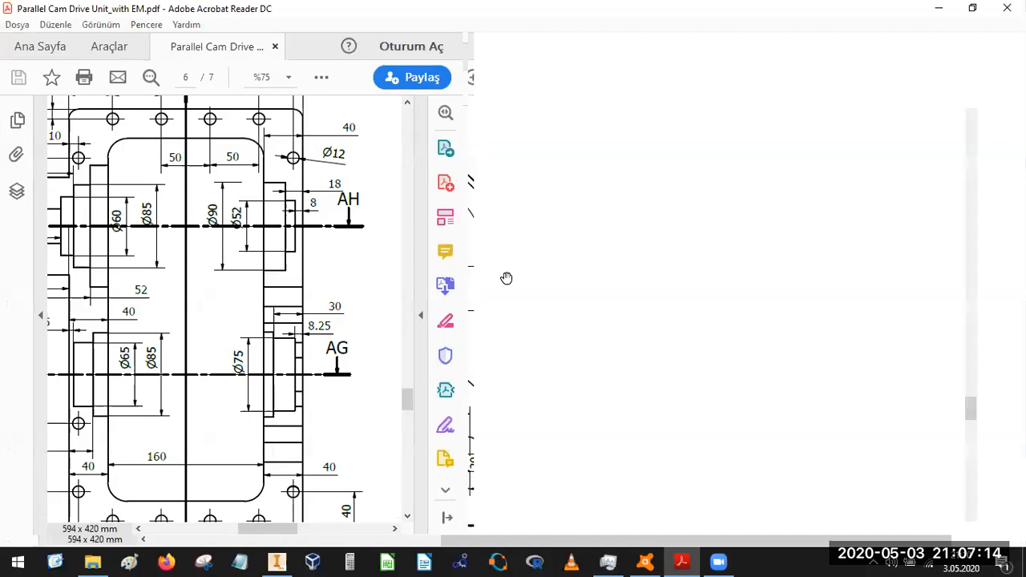
{"action": "scroll", "coordinate": [463, 277], "scroll_direction": "down", "scroll_amount": 3, "text": "ctrl"}
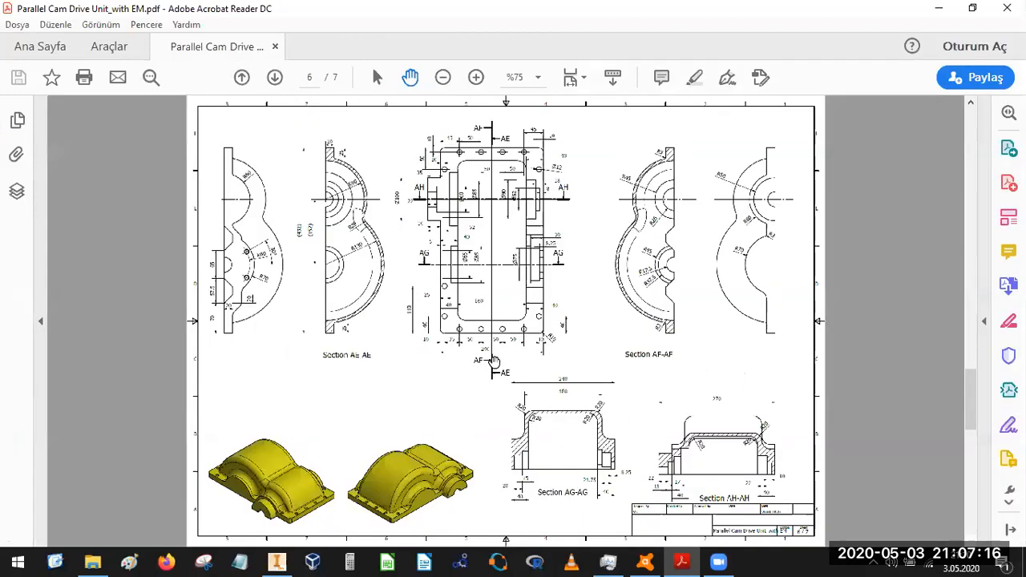
{"action": "scroll", "coordinate": [601, 444], "scroll_direction": "up", "scroll_amount": 3, "text": "ctrl"}
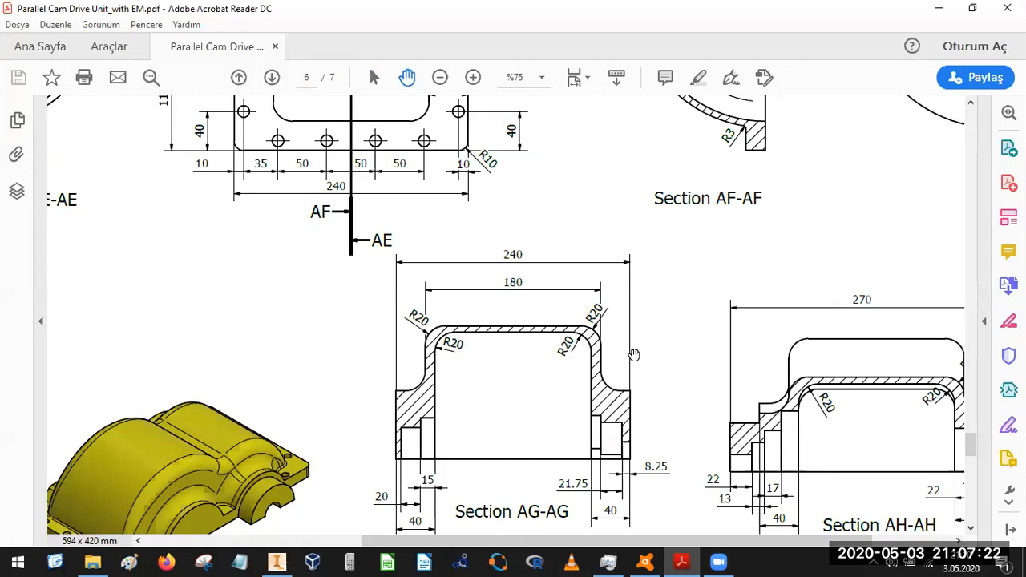
{"action": "scroll", "coordinate": [721, 360], "scroll_direction": "down", "scroll_amount": 1}
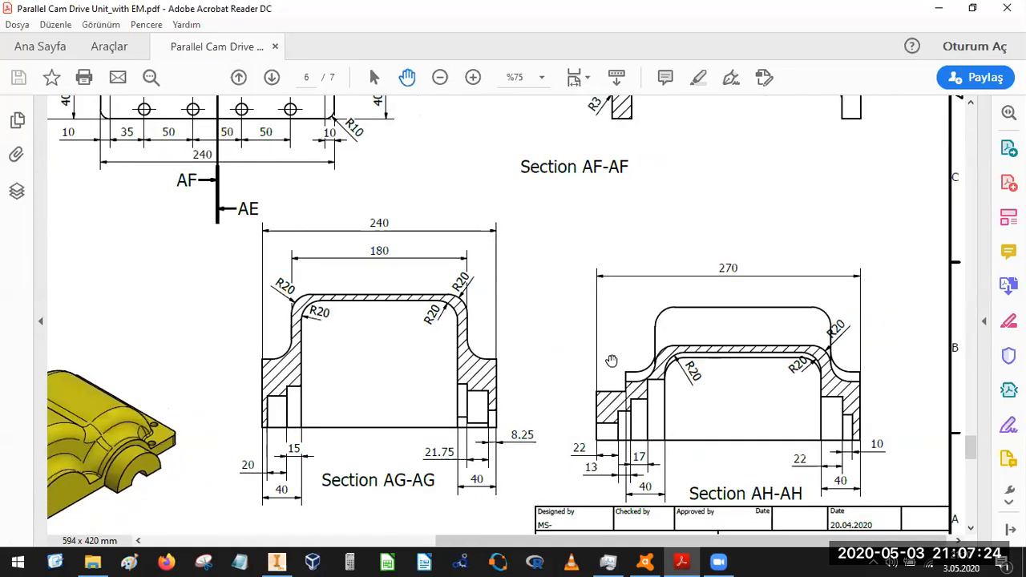
{"action": "scroll", "coordinate": [450, 269], "scroll_direction": "up", "scroll_amount": 4}
{"action": "left_click_drag", "start_coordinate": [449, 269], "coordinate": [430, 370]}
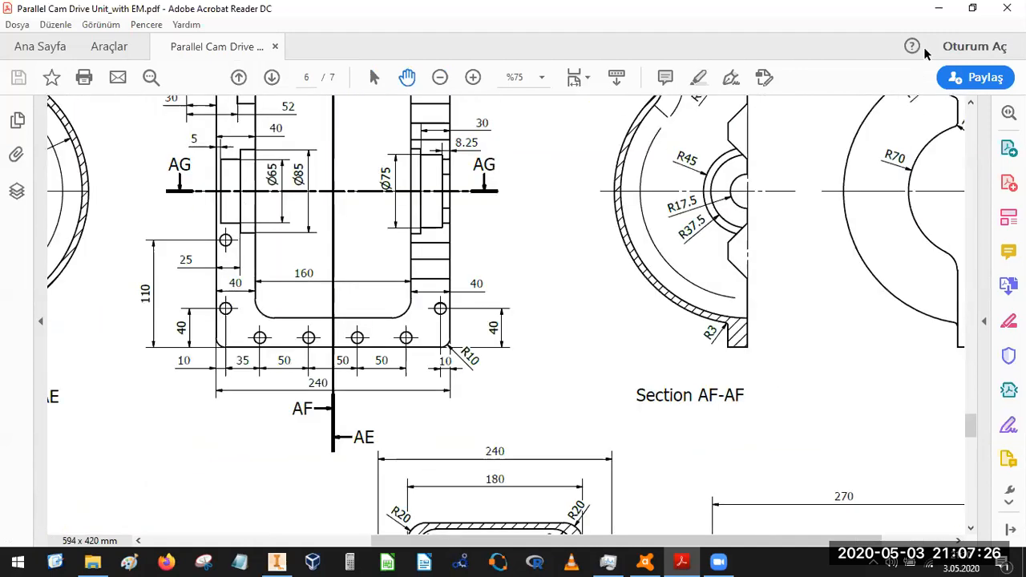
{"action": "left_click", "coordinate": [276, 562]}
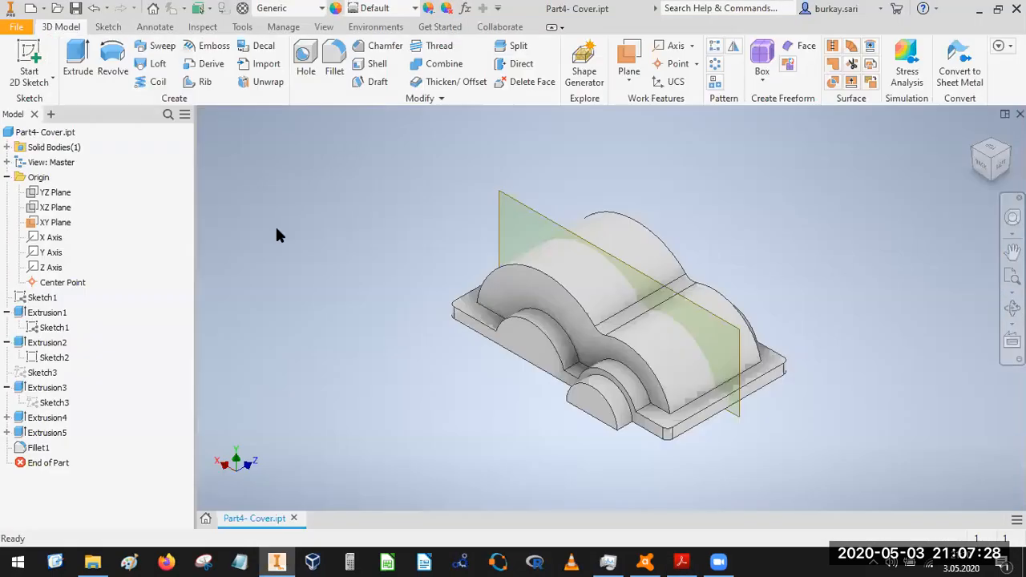
- Set up a 20 mm fillet on the outer curved edges along both sides of the cover's arched top
{"action": "left_click", "coordinate": [552, 280]}
{"action": "type", "text": "20"}
{"action": "left_click", "coordinate": [196, 207]}
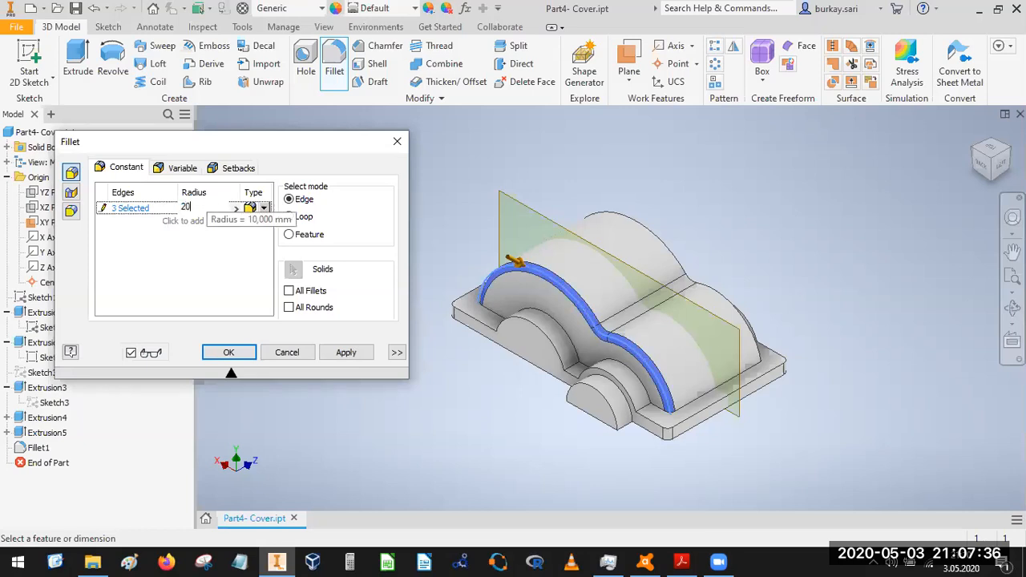
{"action": "left_click", "coordinate": [671, 256]}
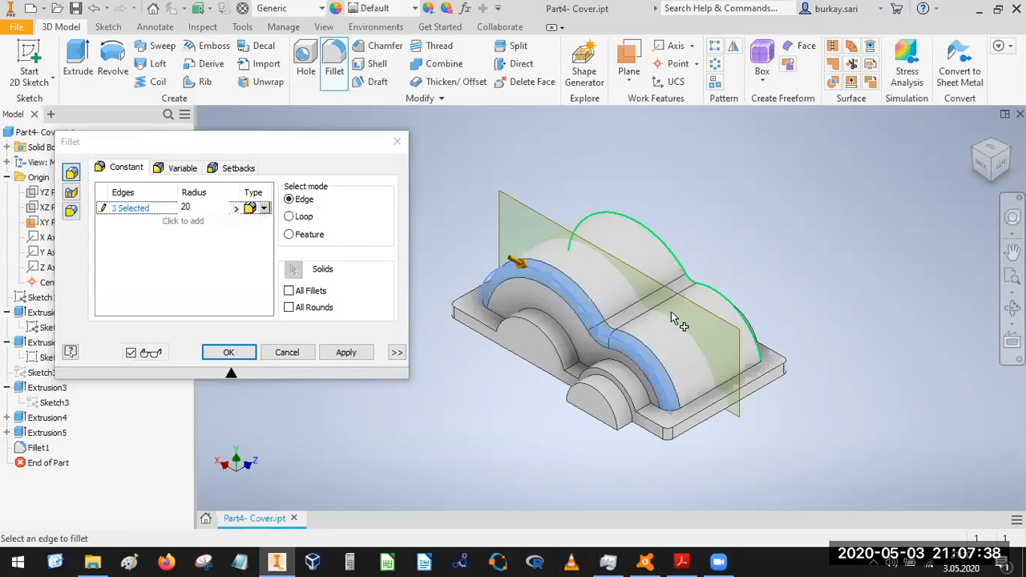
{"action": "left_click", "coordinate": [673, 319]}
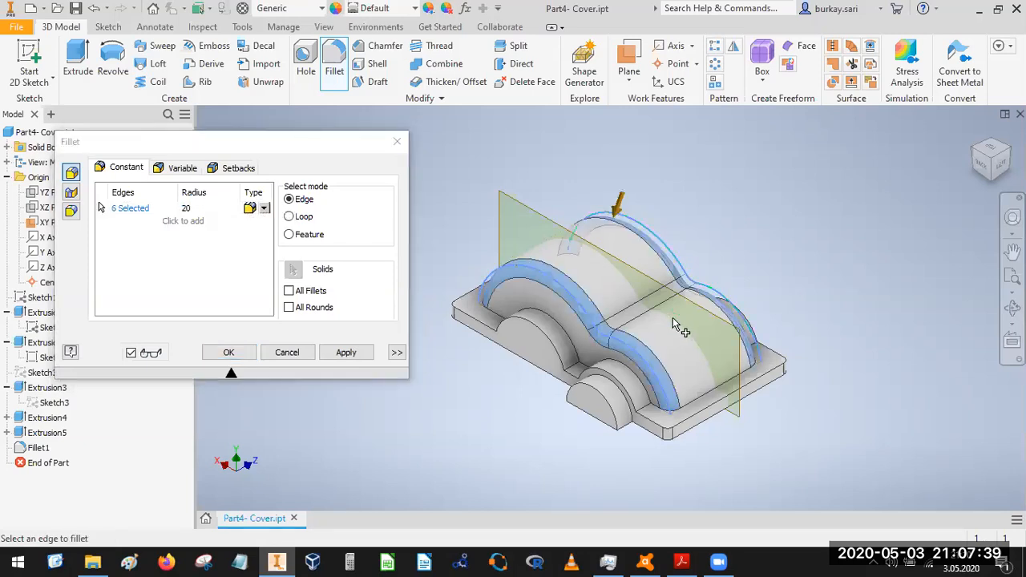
- Add the inner curved edges on both sides of the cavity to the 20 mm fillet and create it
{"action": "left_click", "coordinate": [991, 180]}
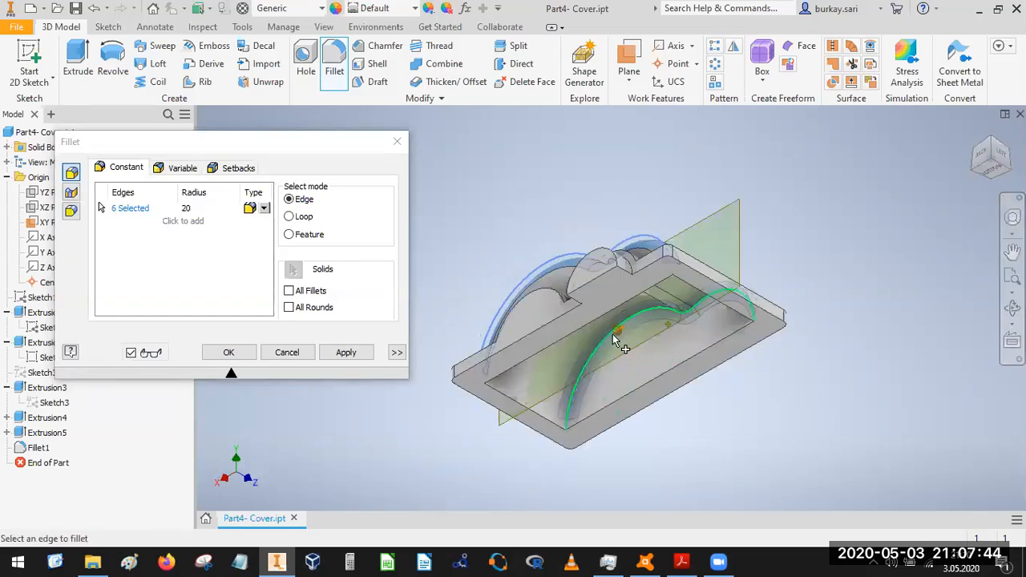
{"action": "left_click", "coordinate": [535, 451]}
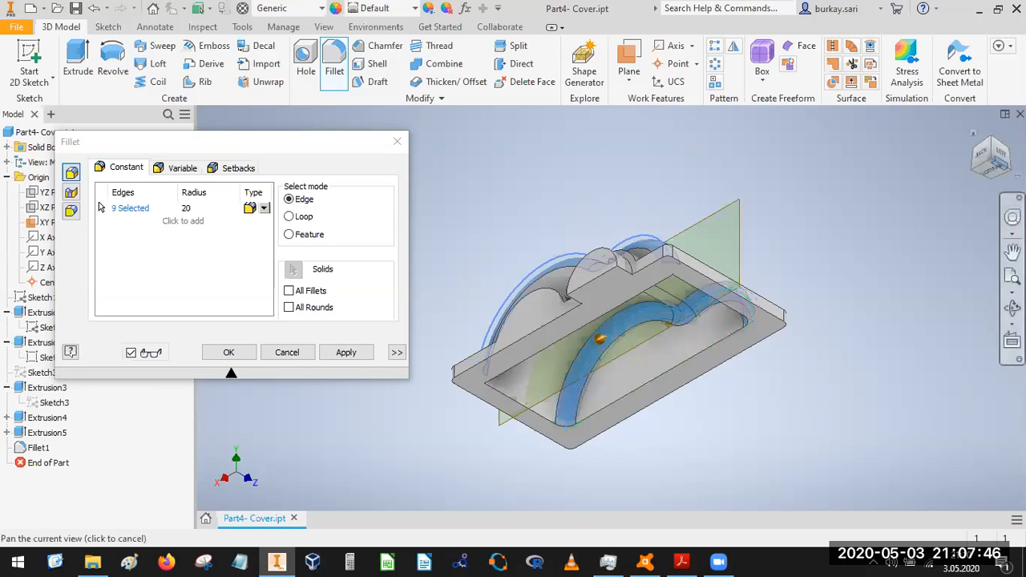
{"action": "left_click", "coordinate": [1008, 170]}
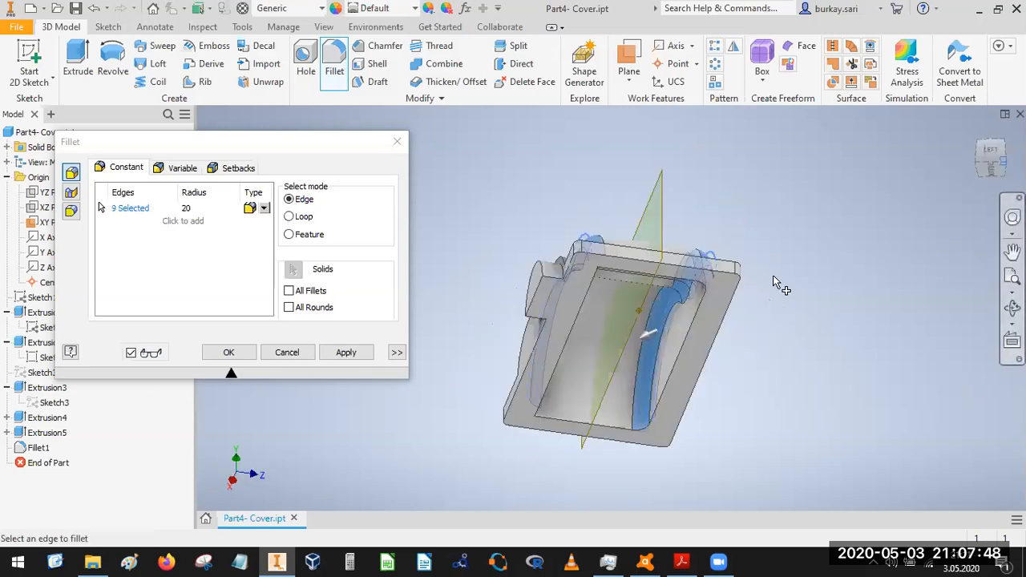
{"action": "left_click", "coordinate": [665, 383]}
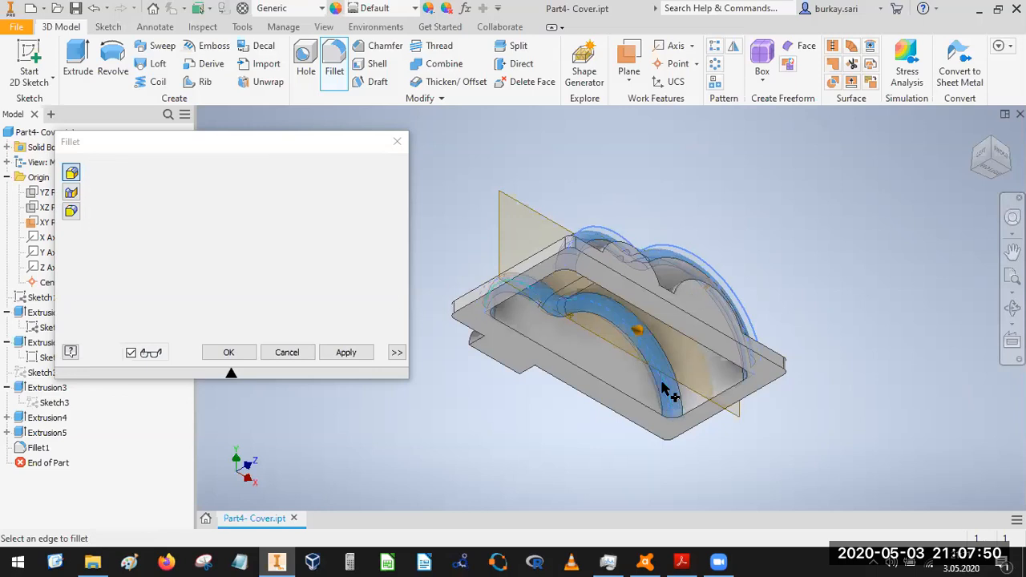
{"action": "left_click", "coordinate": [226, 353]}
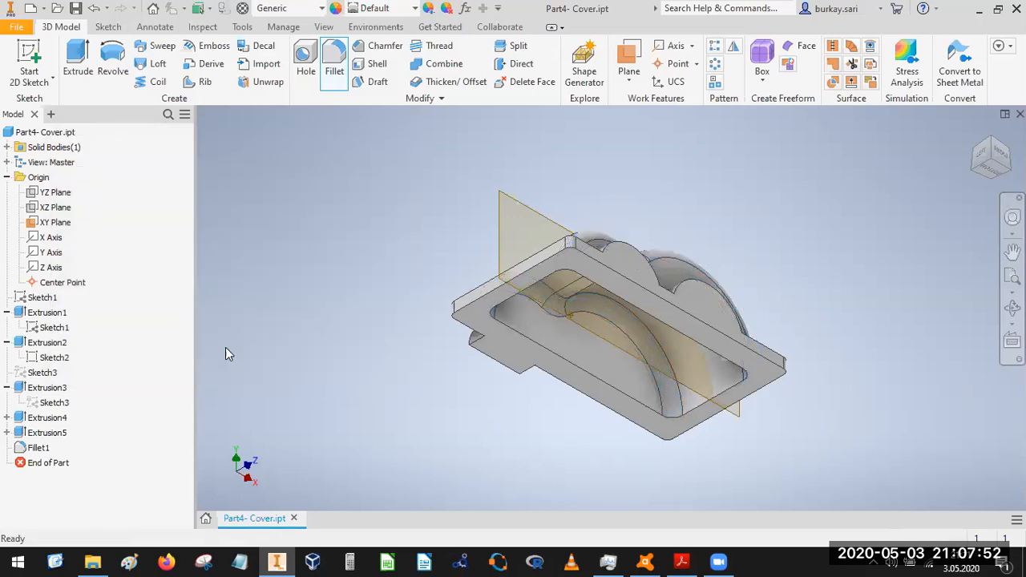
- Edit Fillet2 to add the edges where the semicircular bosses meet the cover's side walls, on both sides of the part
{"action": "left_click", "coordinate": [993, 170]}
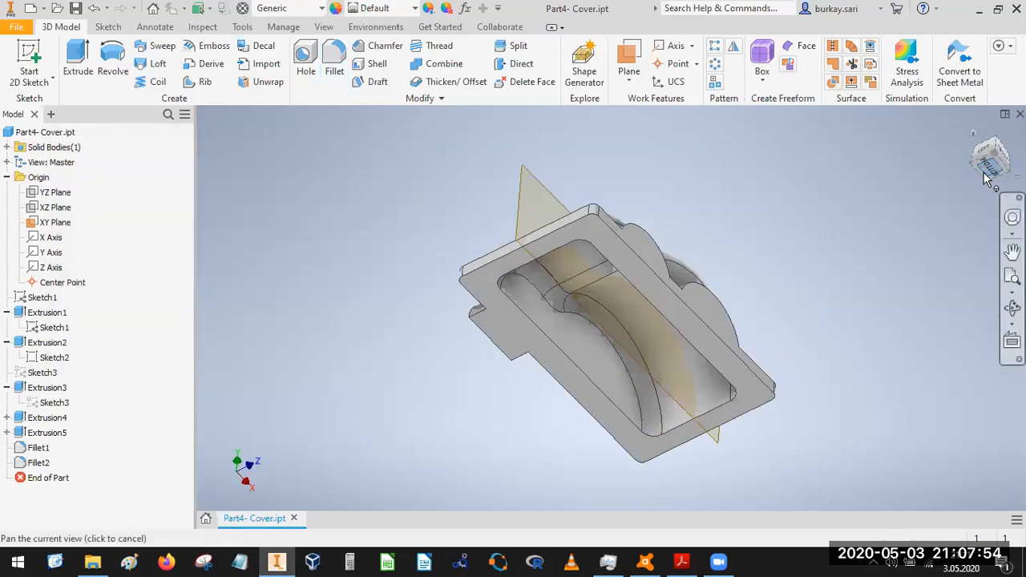
{"action": "left_click", "coordinate": [996, 148]}
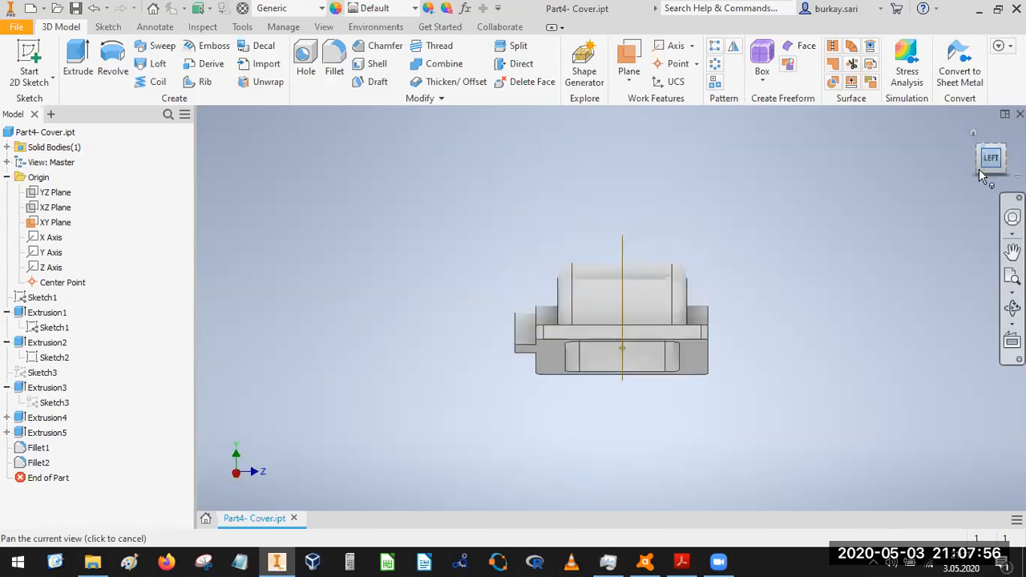
{"action": "left_click", "coordinate": [982, 154]}
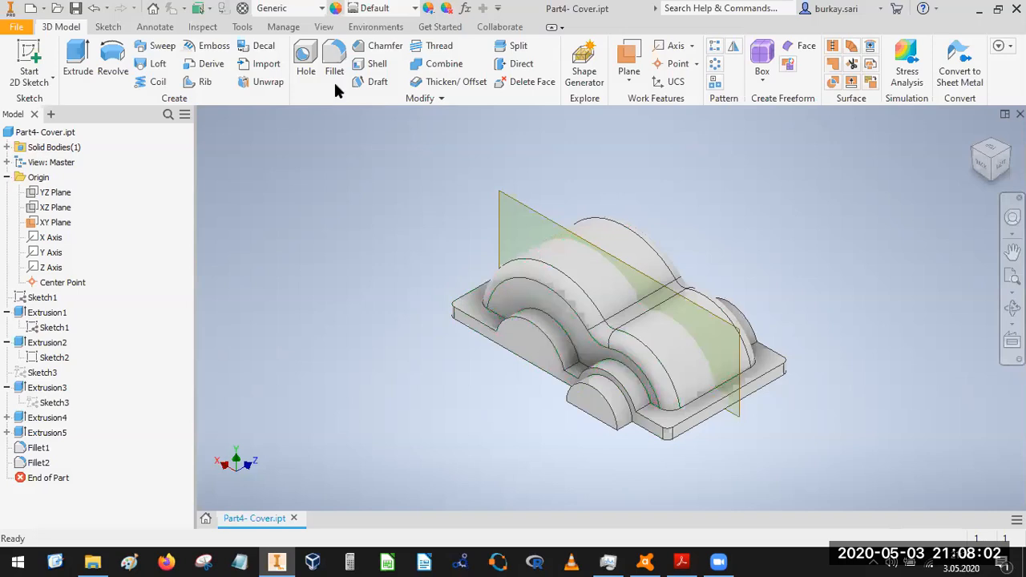
{"action": "left_click", "coordinate": [40, 464]}
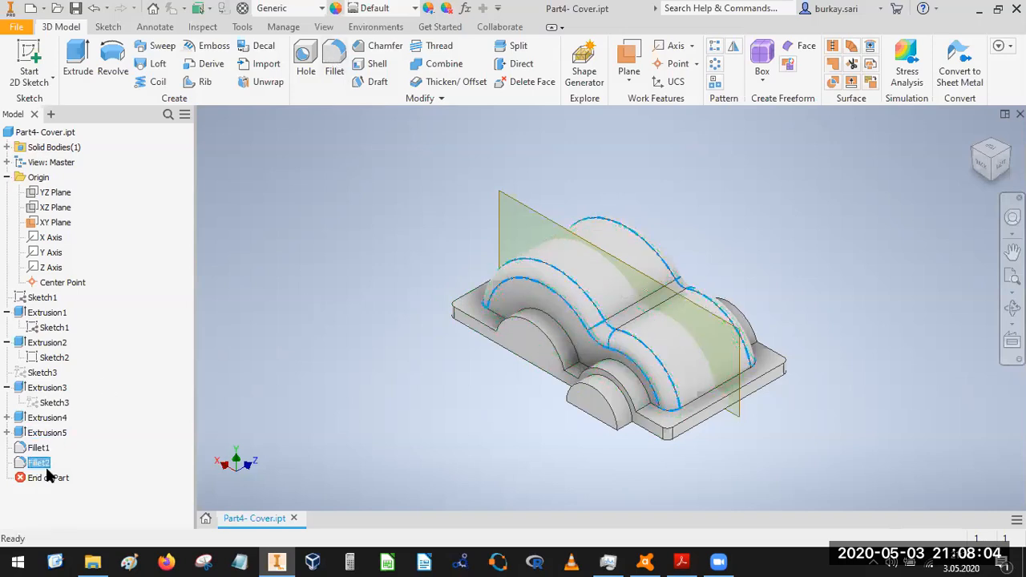
{"action": "double_click", "coordinate": [46, 467]}
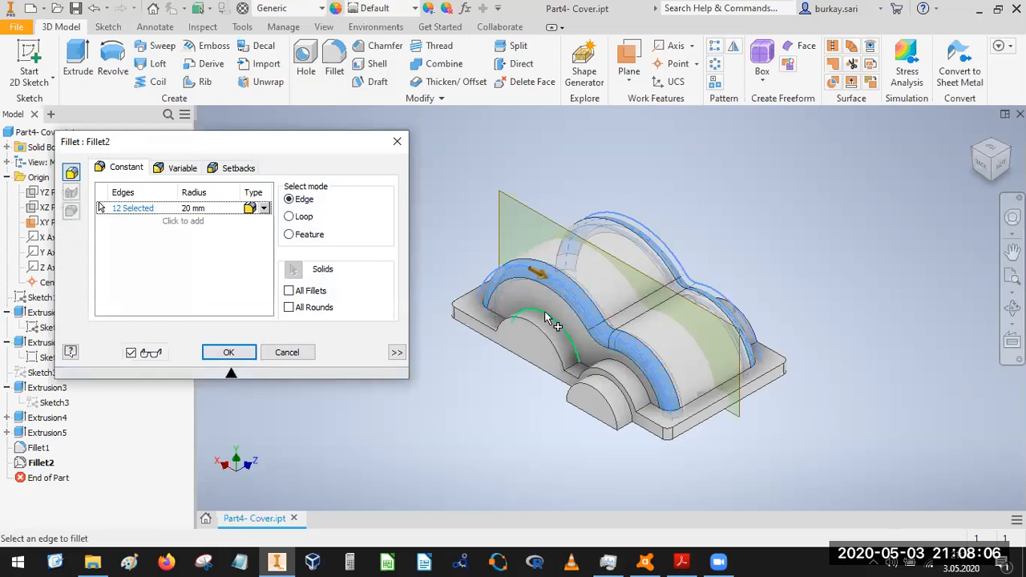
{"action": "left_click", "coordinate": [574, 358]}
{"action": "left_click", "coordinate": [625, 366]}
{"action": "left_click", "coordinate": [1003, 147]}
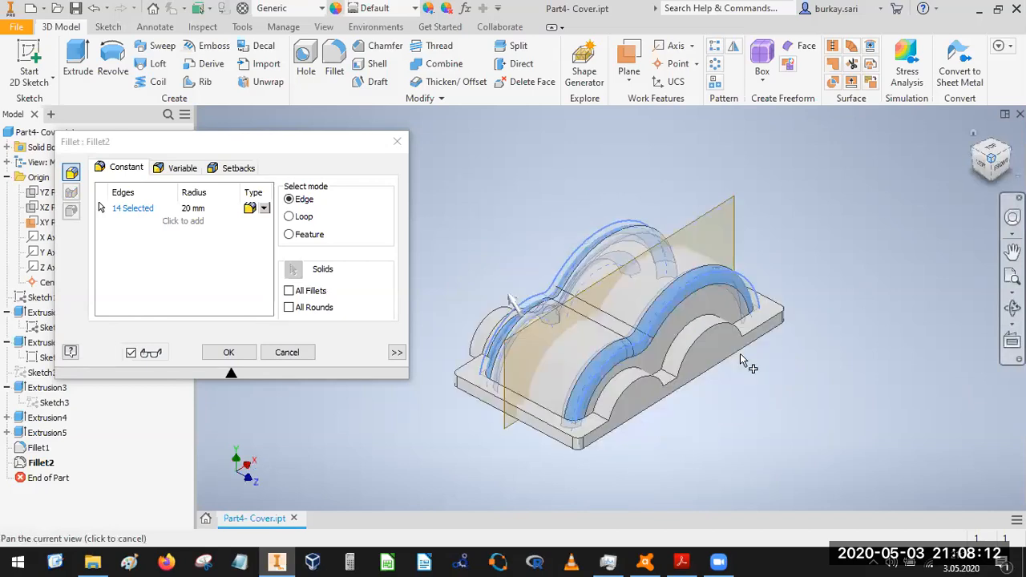
{"action": "left_click", "coordinate": [611, 381]}
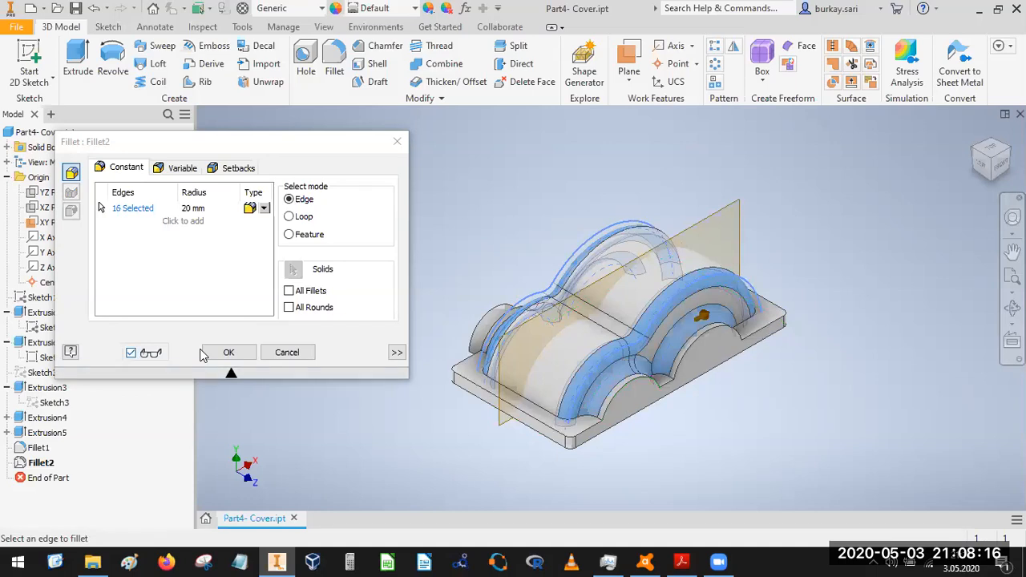
{"action": "left_click", "coordinate": [228, 352]}
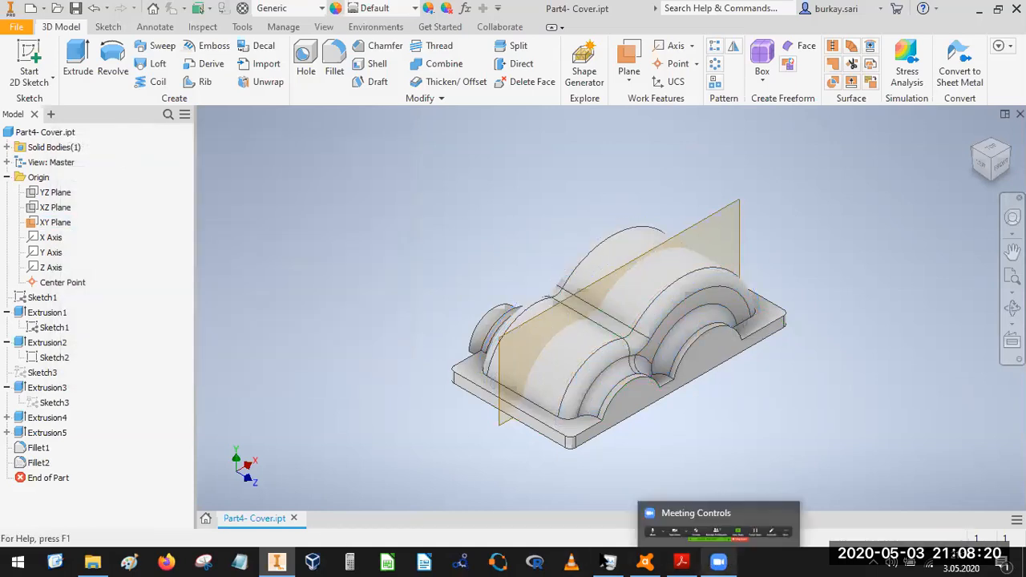
- Switch to the PDF drawing in Acrobat Reader and examine the isometric view and Section AG-AG of the cover
{"action": "left_click", "coordinate": [682, 561]}
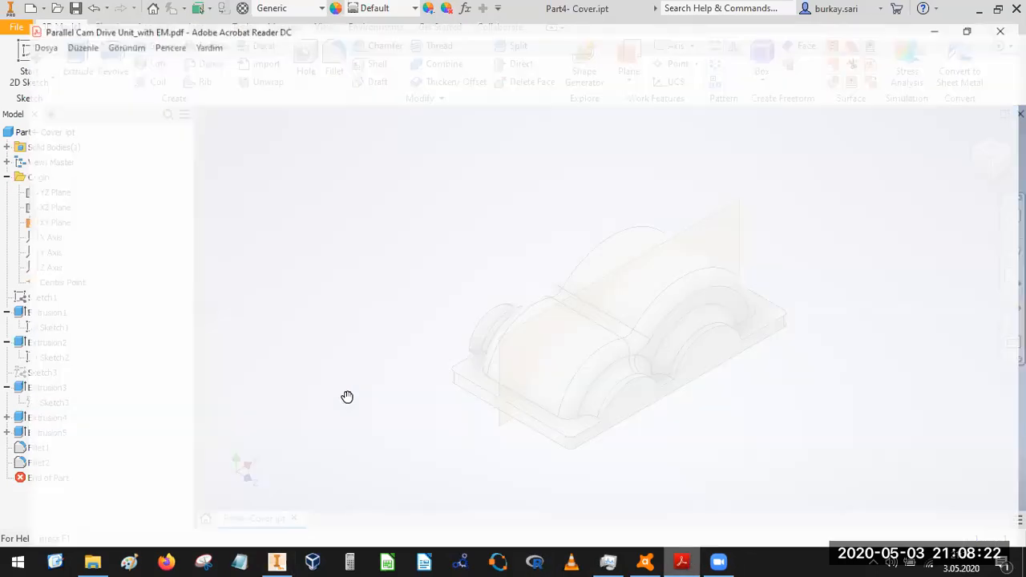
{"action": "left_click_drag", "start_coordinate": [396, 397], "coordinate": [350, 113]}
{"action": "mouse_move", "coordinate": [438, 379]}
{"action": "left_mouse_down"}
{"action": "mouse_move", "coordinate": [505, 307]}
{"action": "mouse_move", "coordinate": [532, 297]}
{"action": "left_mouse_up"}
{"action": "left_click_drag", "start_coordinate": [380, 380], "coordinate": [436, 380]}
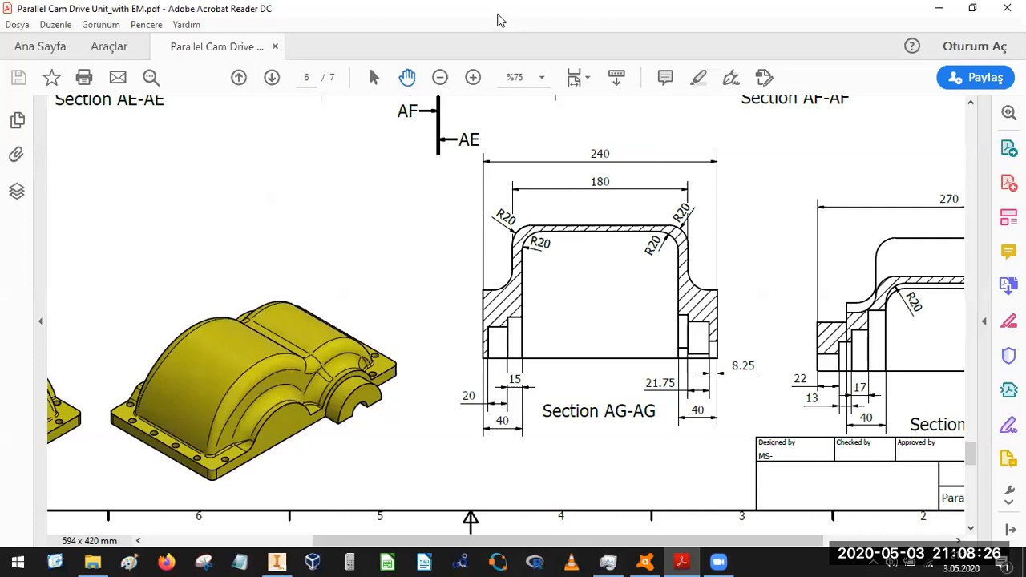
- Place the PDF drawing beside the model and compare the cover with the drawing's isometric views from both sides
{"action": "left_click_drag", "start_coordinate": [498, 16], "coordinate": [226, 72]}
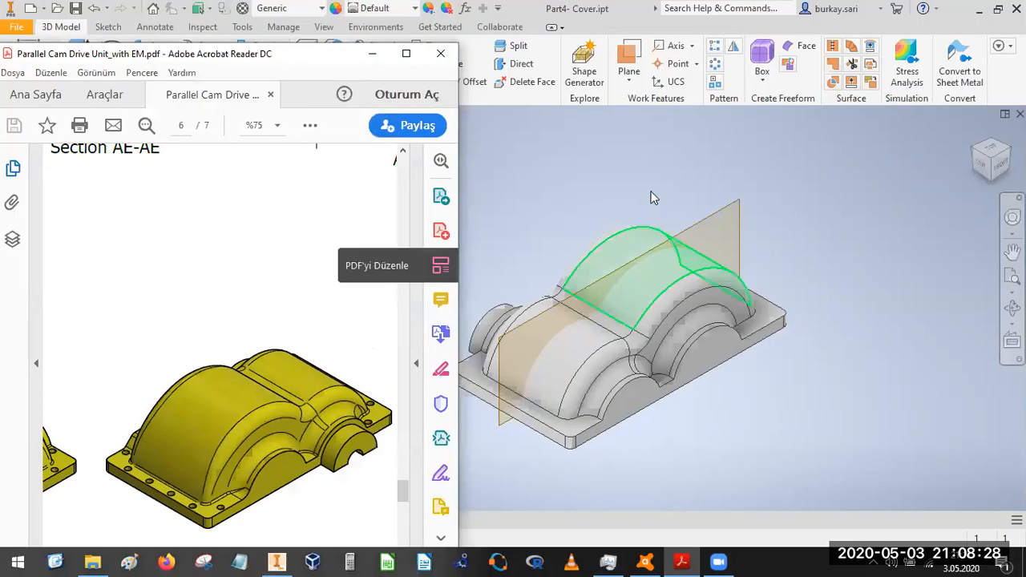
{"action": "left_click", "coordinate": [974, 152]}
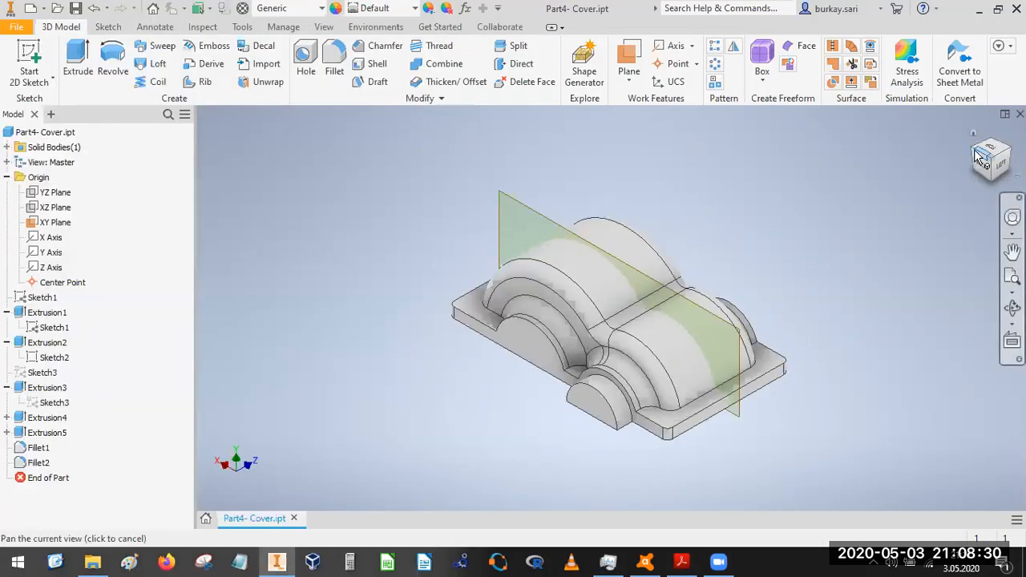
{"action": "left_click", "coordinate": [979, 157]}
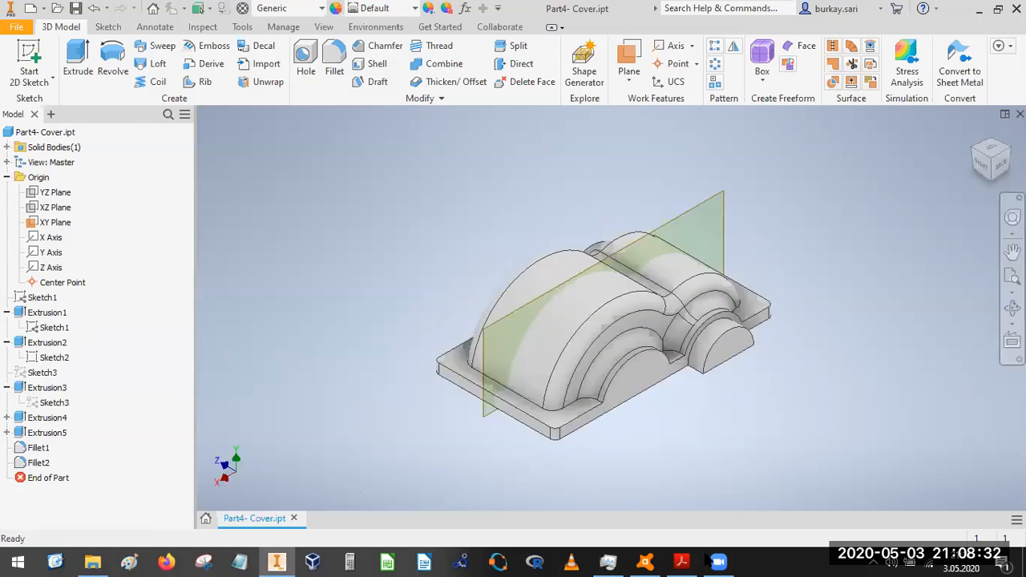
{"action": "key", "text": "alt+Tab"}
{"action": "scroll", "coordinate": [233, 401], "scroll_direction": "down", "scroll_amount": 2}
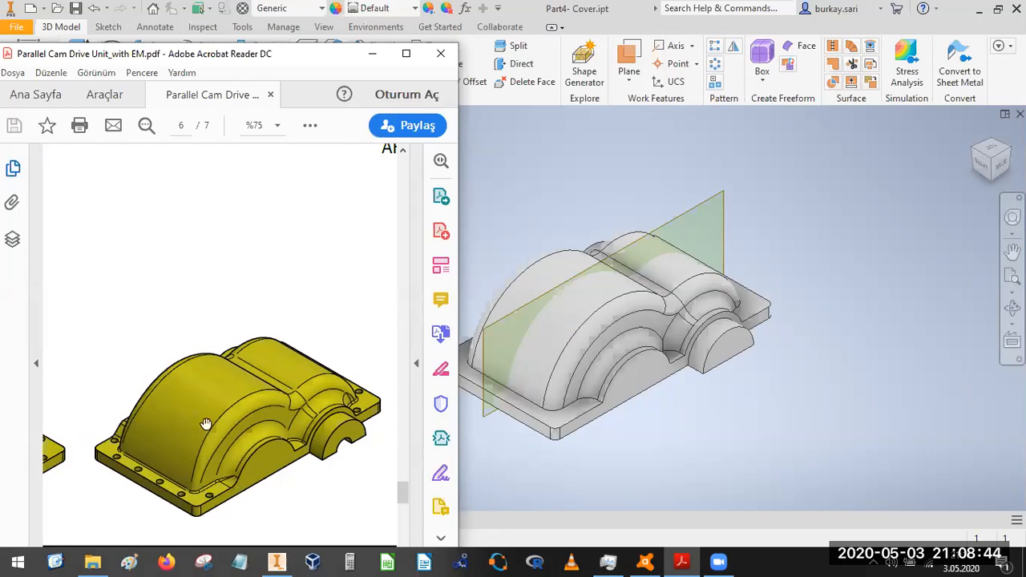
{"action": "scroll", "coordinate": [293, 353], "scroll_direction": "left", "scroll_amount": 5, "text": "shift"}
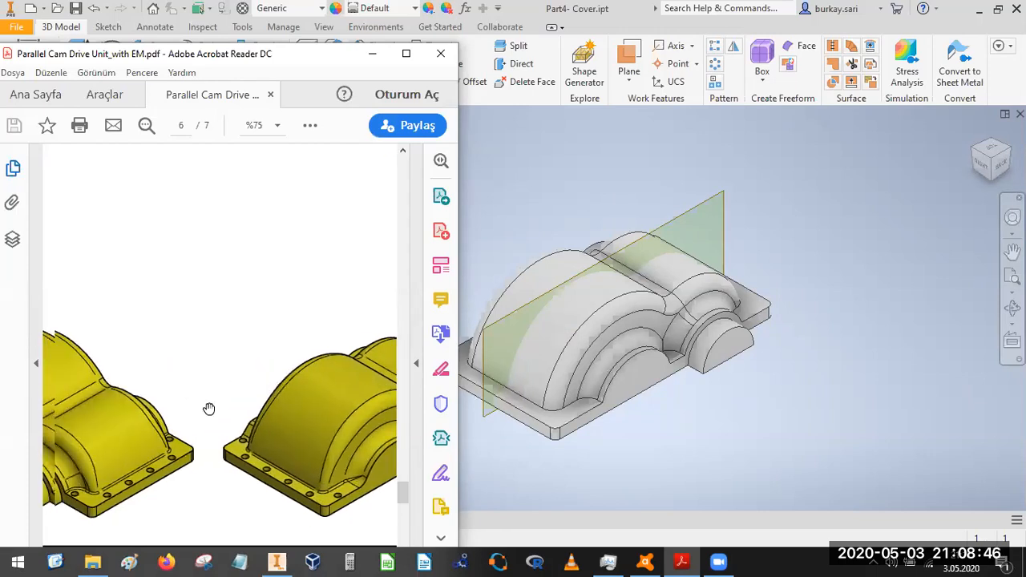
{"action": "left_click", "coordinate": [1008, 148]}
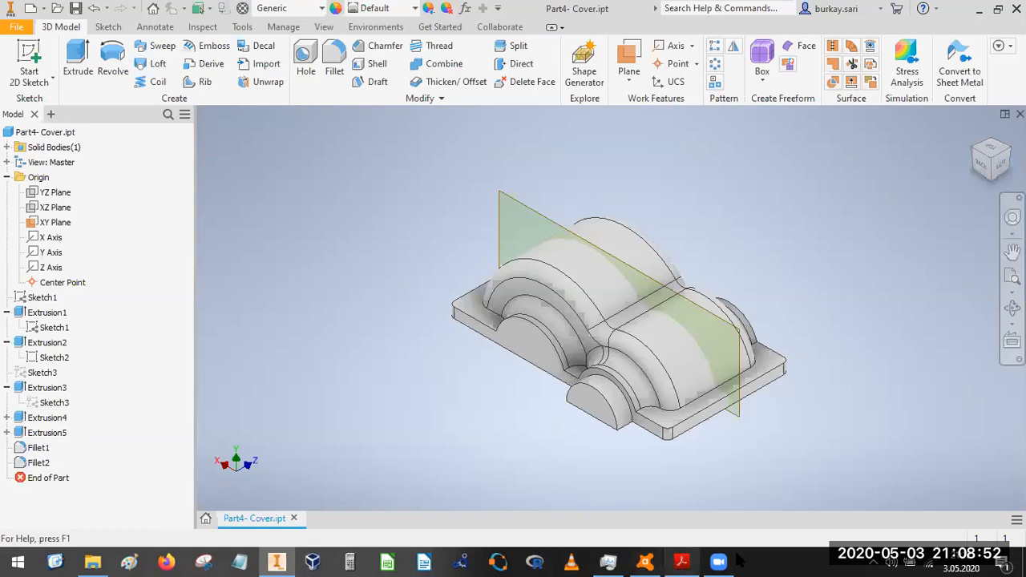
{"action": "left_click", "coordinate": [673, 561]}
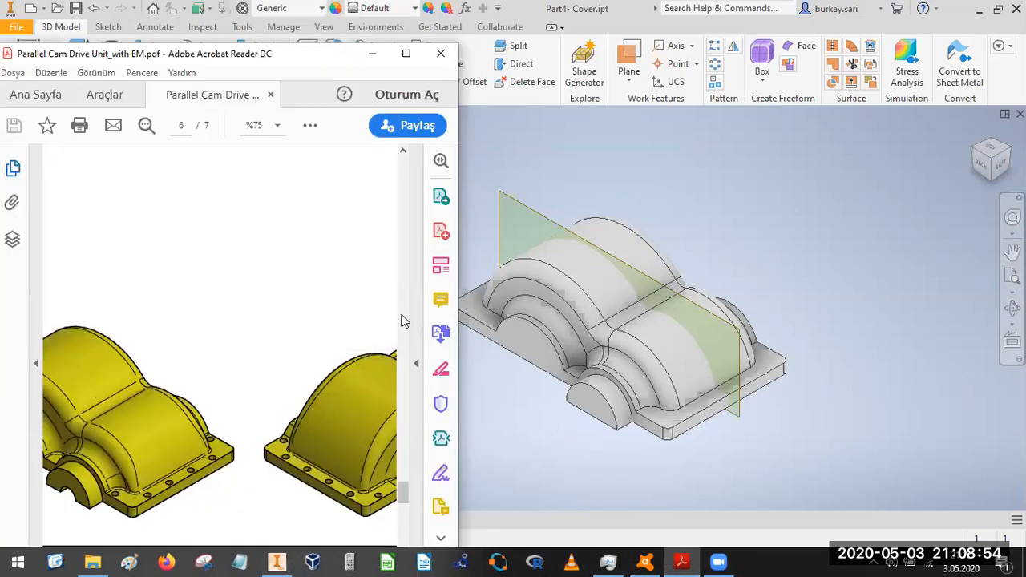
{"action": "left_click", "coordinate": [832, 184]}
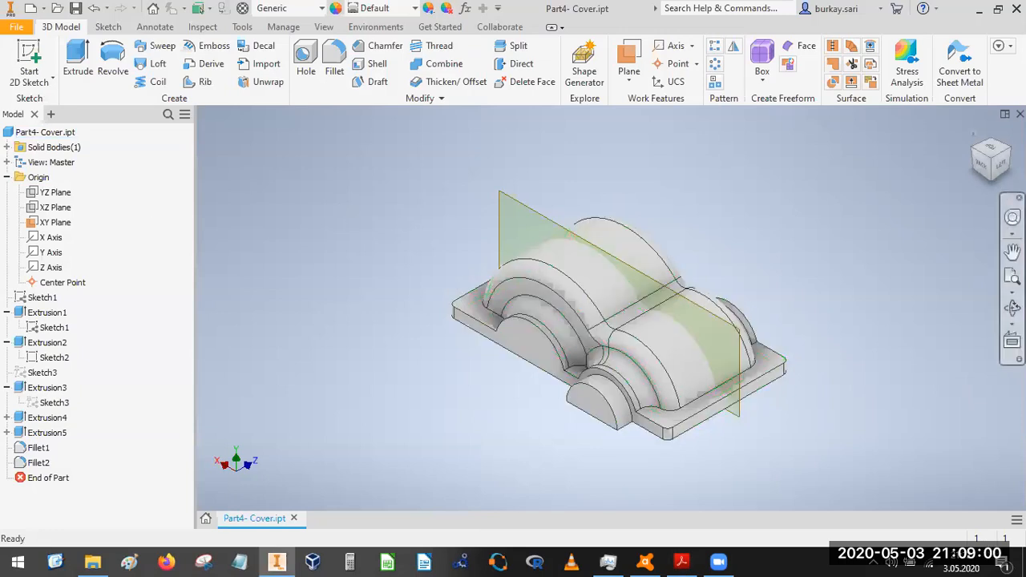
- View the cover squarely from its underside and examine the matching plan view with the AH and AG bore axes in the PDF drawing
{"action": "left_click", "coordinate": [996, 174]}
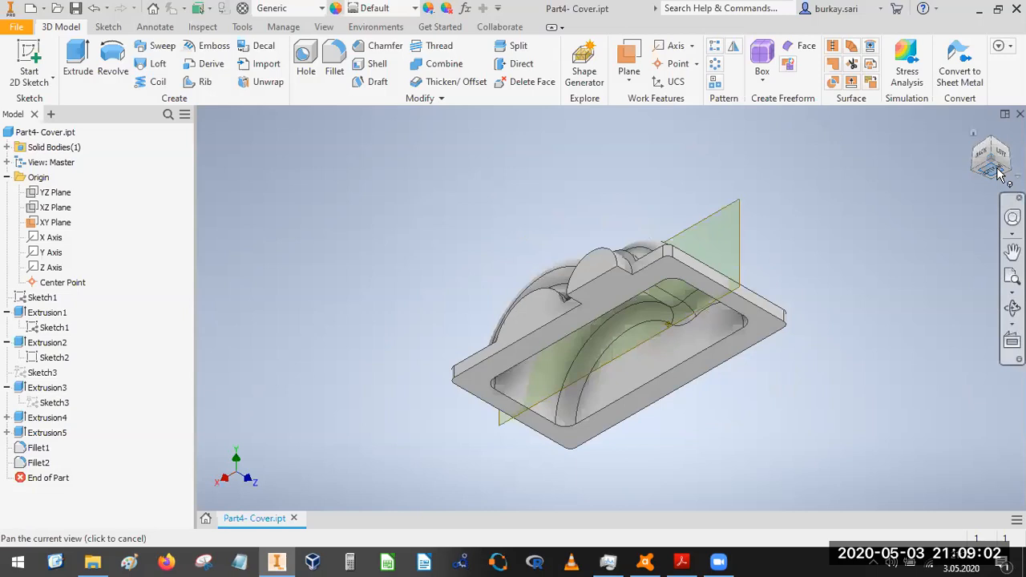
{"action": "left_click", "coordinate": [998, 170]}
{"action": "middle_click_drag", "start_coordinate": [640, 346], "coordinate": [612, 288], "text": "shift"}
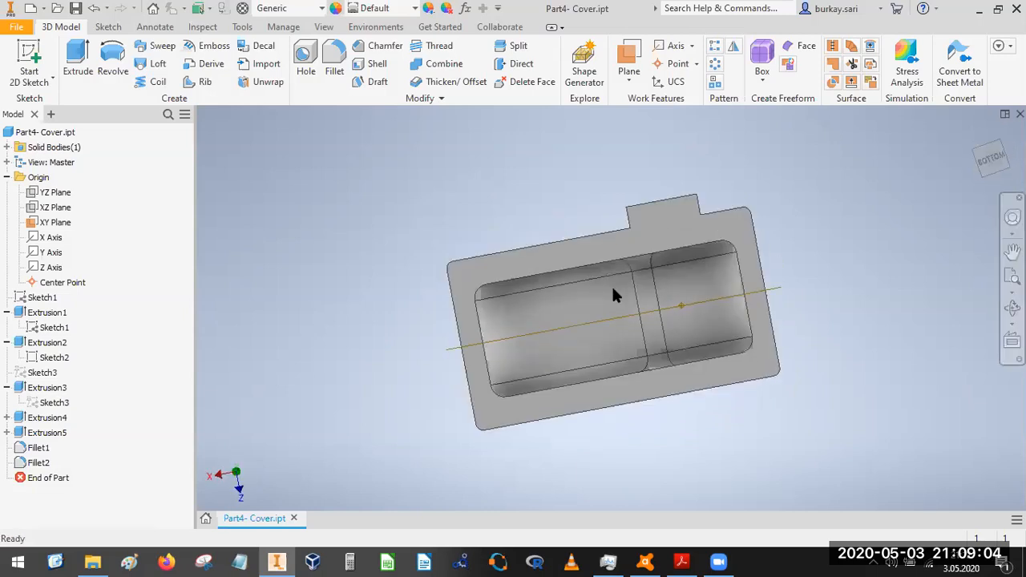
{"action": "left_click", "coordinate": [681, 561]}
{"action": "scroll", "coordinate": [165, 261], "scroll_direction": "up", "scroll_amount": 10}
{"action": "scroll", "coordinate": [134, 310], "scroll_direction": "up", "scroll_amount": 5}
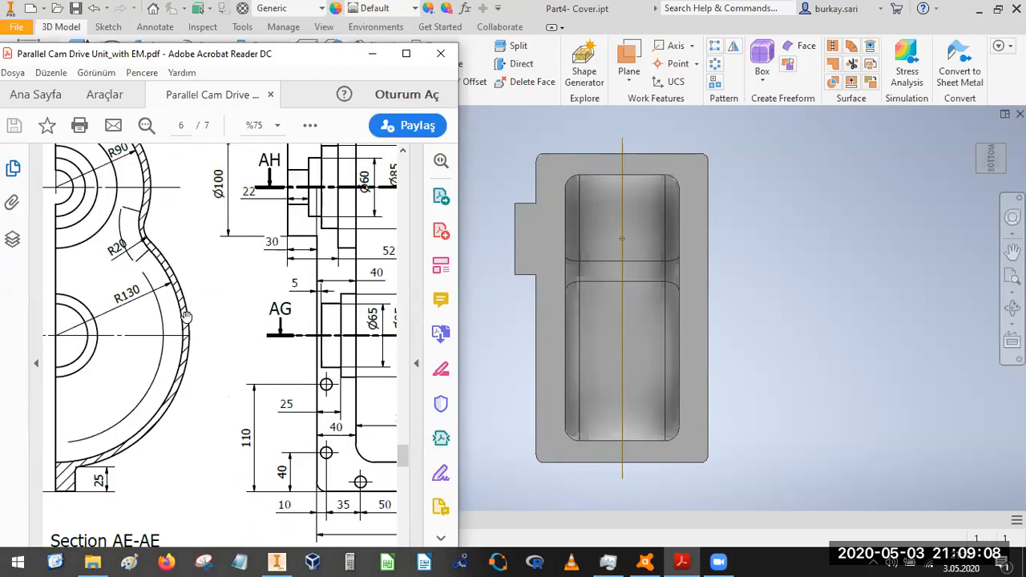
{"action": "scroll", "coordinate": [225, 310], "scroll_direction": "down", "scroll_amount": 2, "text": "ctrl"}
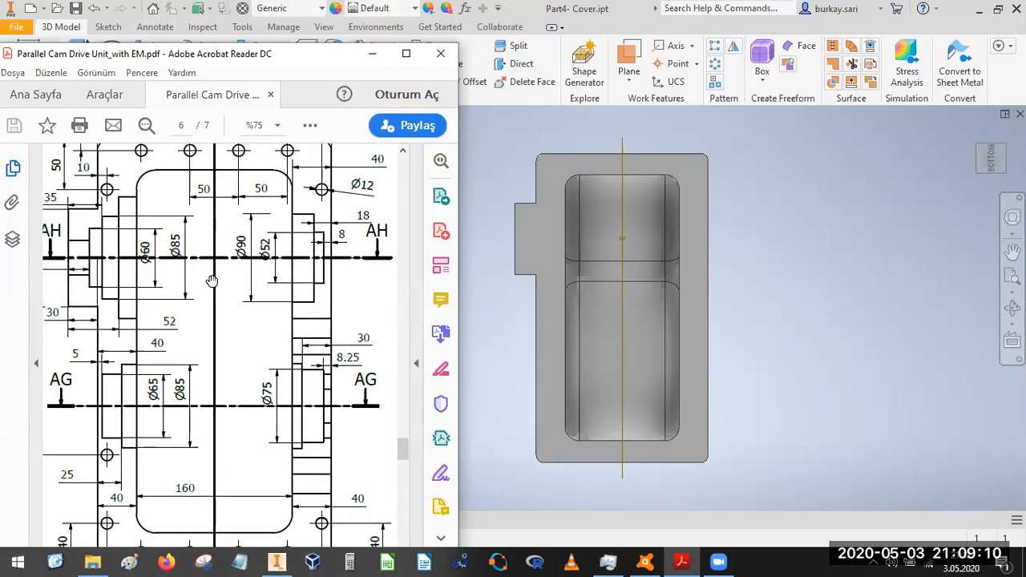
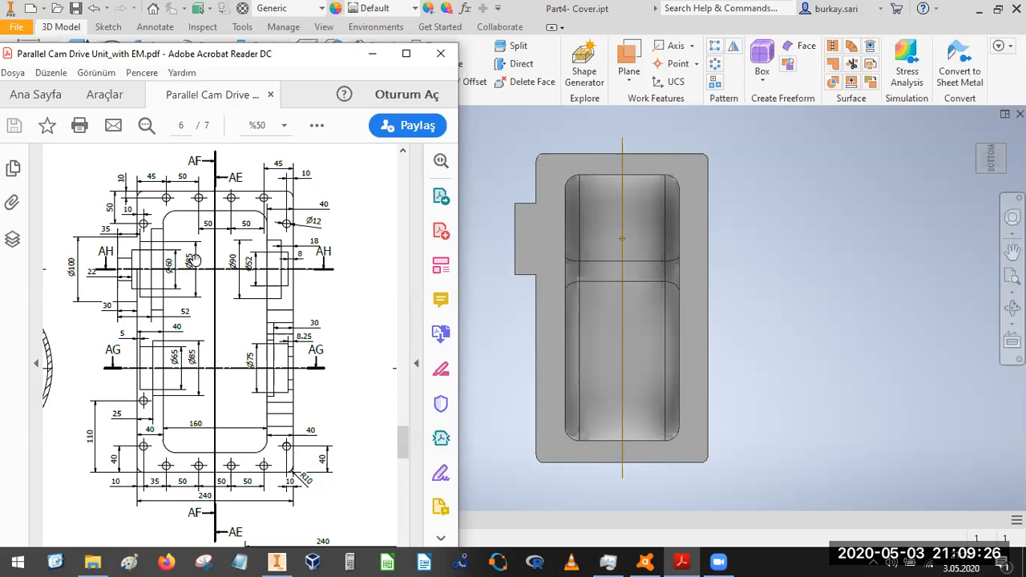
- Start a sketch on the cover's bottom flange face and draw a horizontal line across the full width of the smaller cavity
{"action": "left_click", "coordinate": [779, 252]}
{"action": "left_click", "coordinate": [29, 57]}
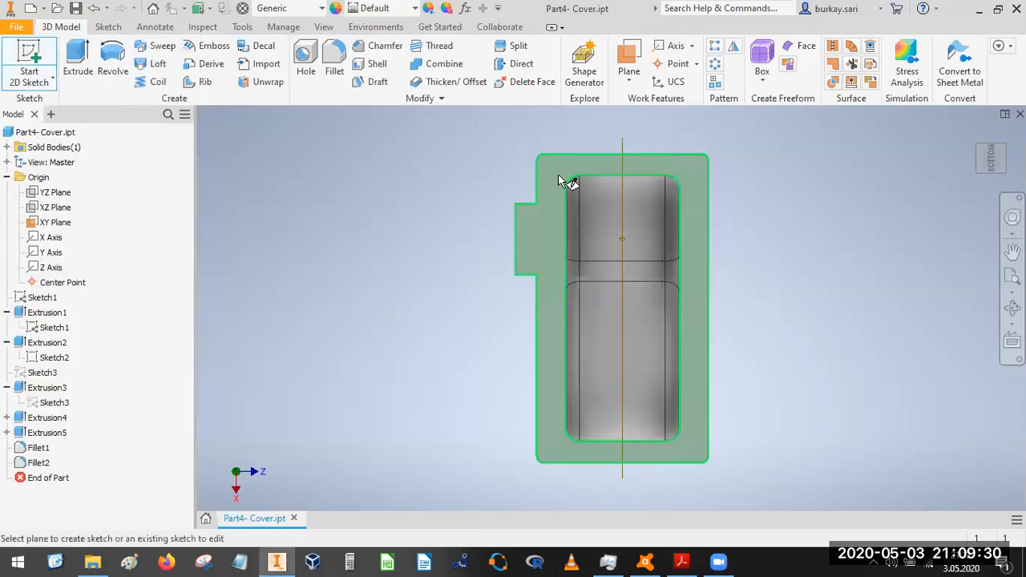
{"action": "left_click", "coordinate": [551, 176]}
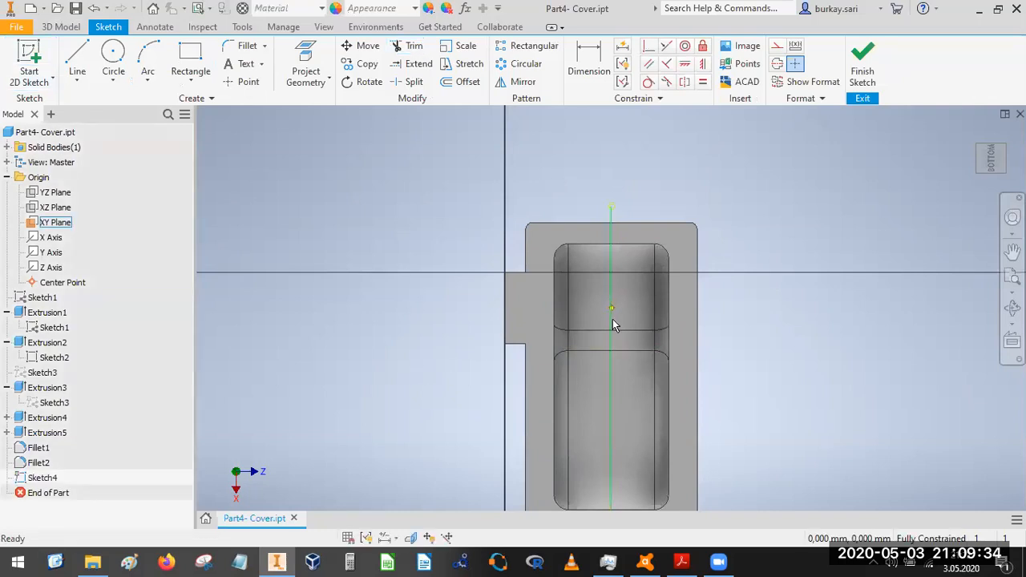
{"action": "left_click", "coordinate": [70, 54]}
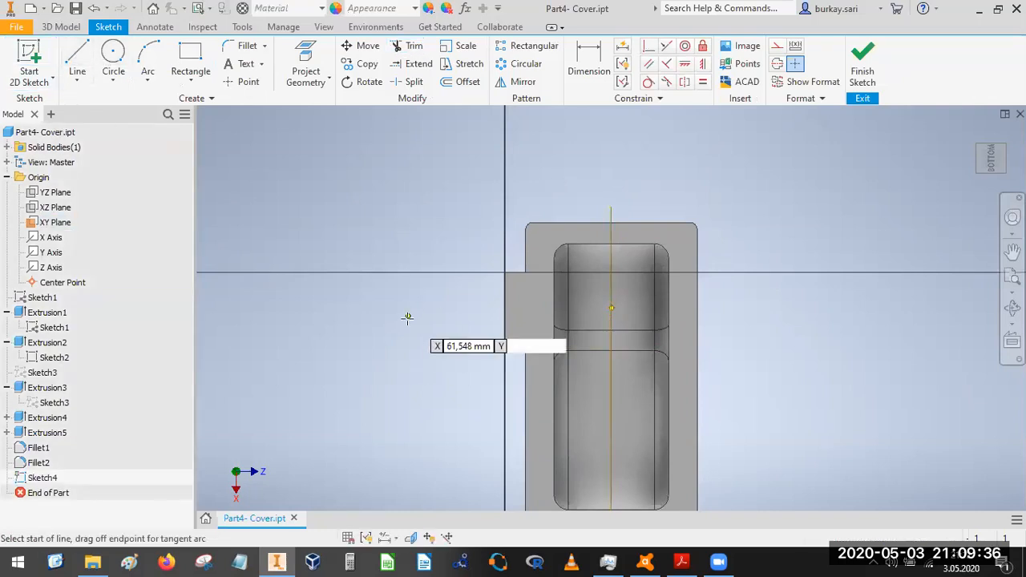
{"action": "left_click", "coordinate": [735, 307]}
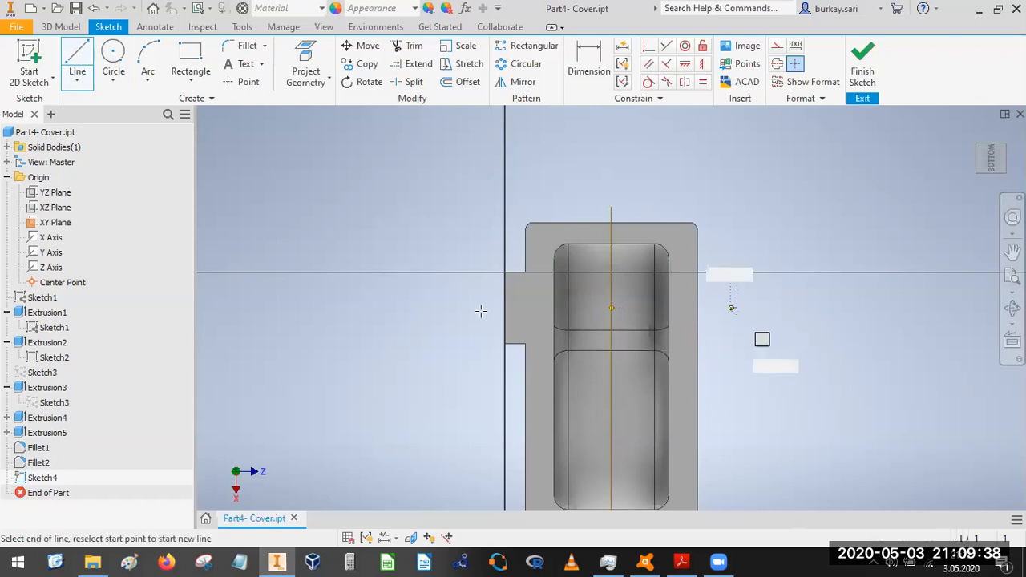
{"action": "left_click", "coordinate": [475, 307]}
{"action": "key", "text": "Escape"}
{"action": "left_click_drag", "start_coordinate": [582, 307], "coordinate": [580, 334]}
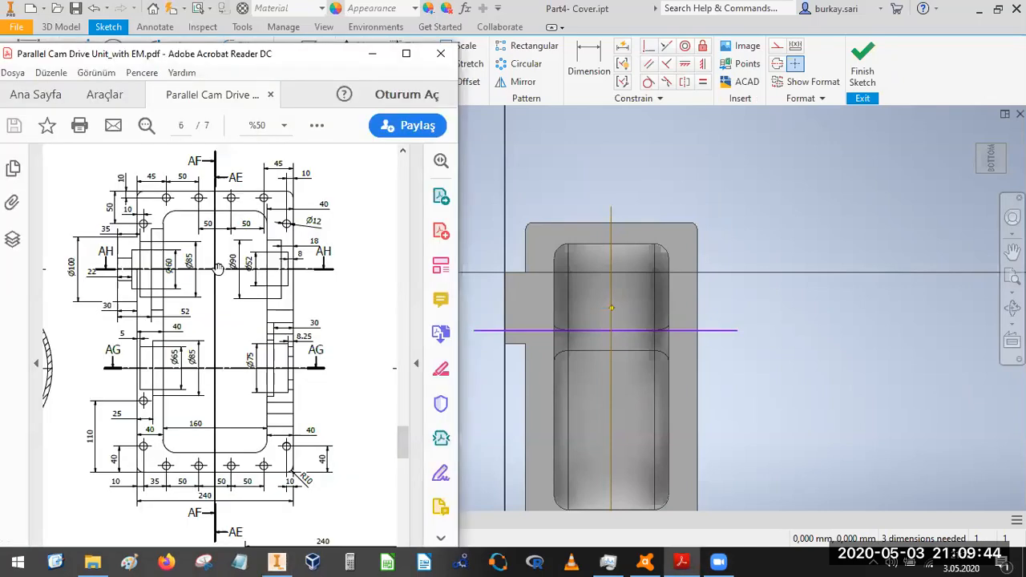
- Make the horizontal line coincident with the projected center point and convert it to a centerline
{"action": "left_click", "coordinate": [648, 45]}
{"action": "left_click", "coordinate": [721, 332]}
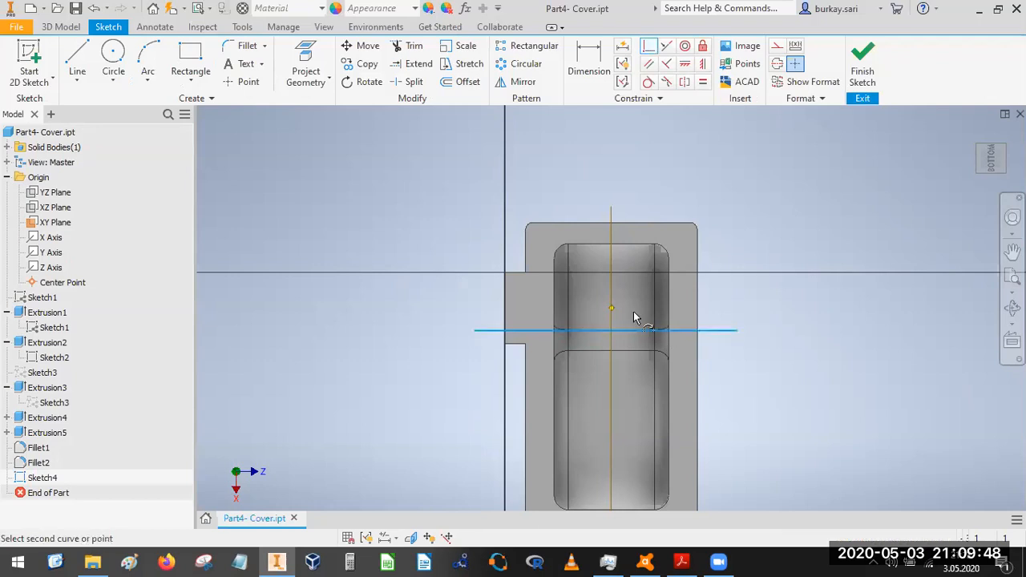
{"action": "left_click", "coordinate": [612, 309]}
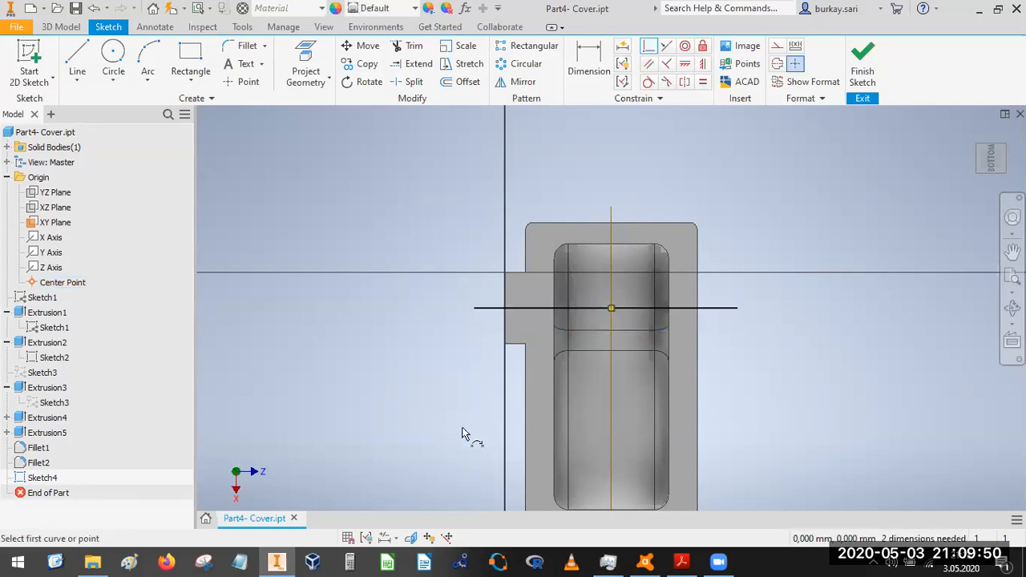
{"action": "left_click", "coordinate": [655, 309]}
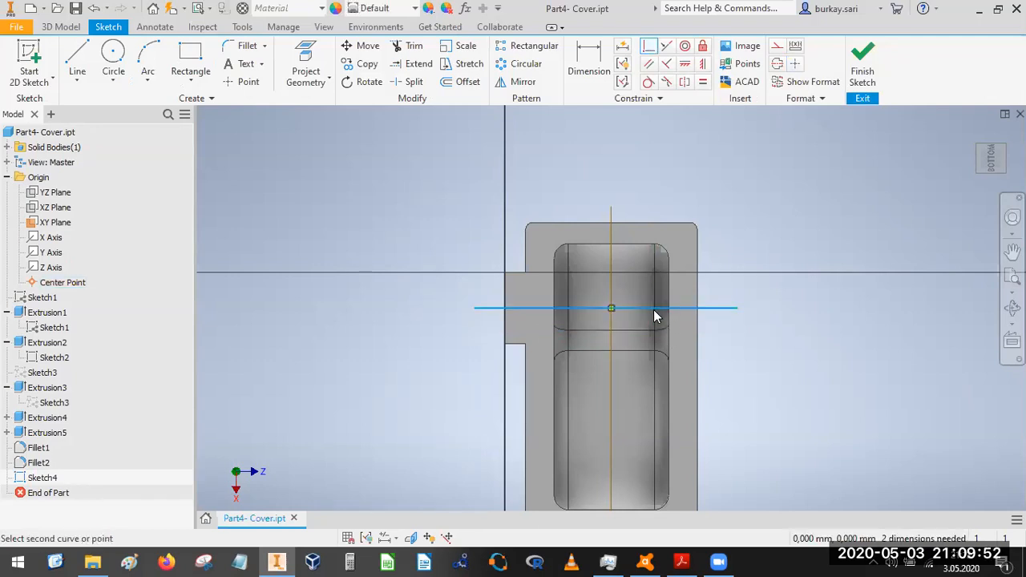
{"action": "right_click", "coordinate": [654, 309]}
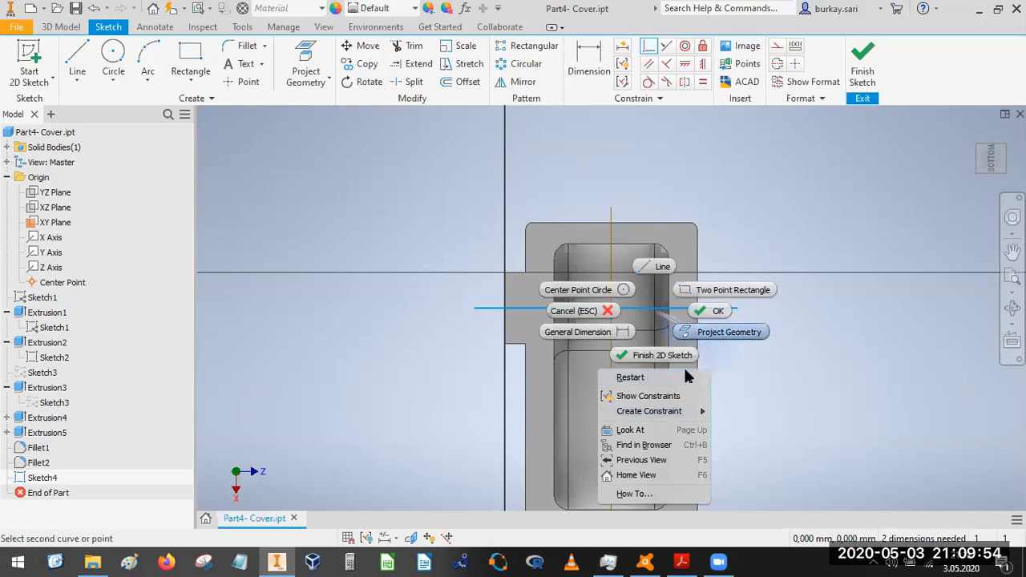
{"action": "left_click", "coordinate": [726, 314]}
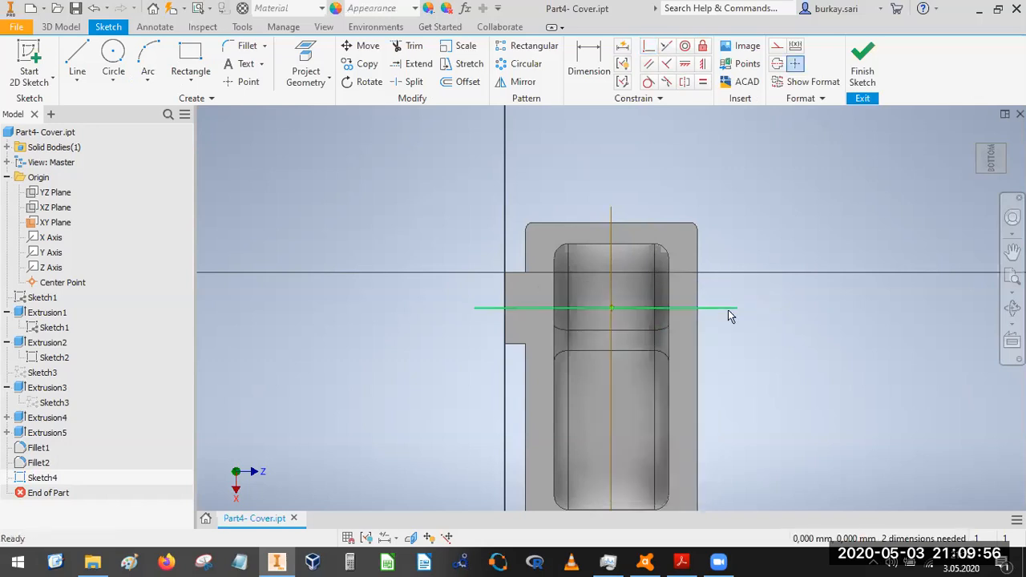
{"action": "right_click", "coordinate": [727, 309]}
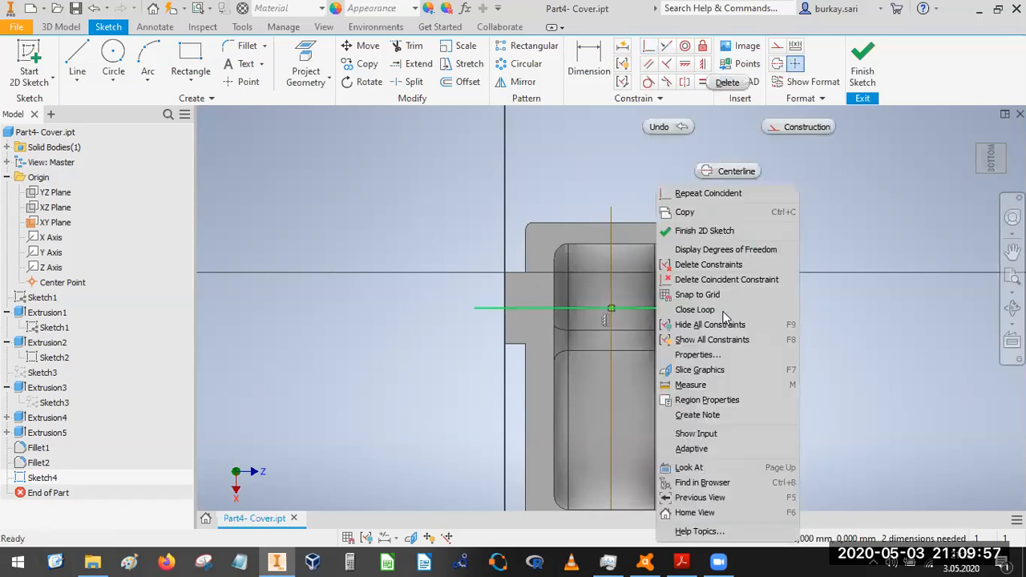
{"action": "left_click", "coordinate": [736, 172]}
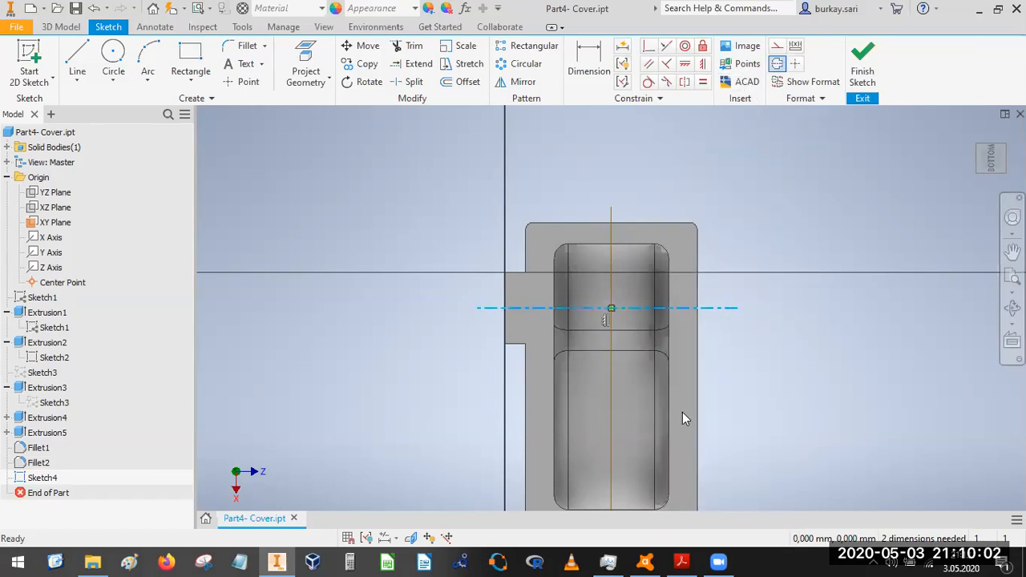
{"action": "left_click", "coordinate": [736, 383]}
- Draw a second horizontal line across the larger cavity, extending past both sides of the flange, and convert it to a centerline
{"action": "scroll", "coordinate": [736, 377], "scroll_direction": "down", "scroll_amount": 3}
{"action": "middle_click_drag", "start_coordinate": [738, 345], "coordinate": [699, 232]}
{"action": "left_click", "coordinate": [77, 60]}
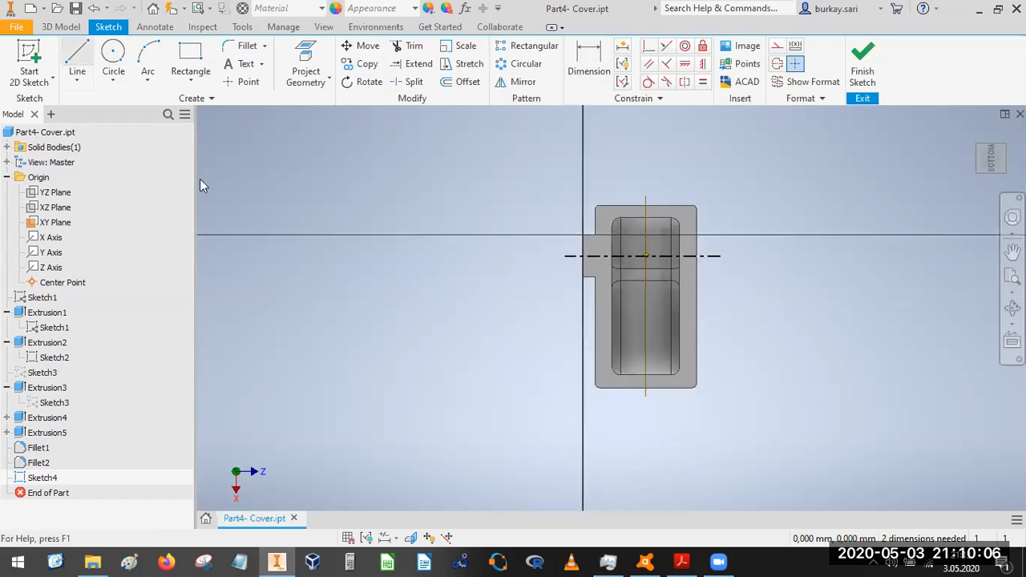
{"action": "left_click", "coordinate": [536, 326]}
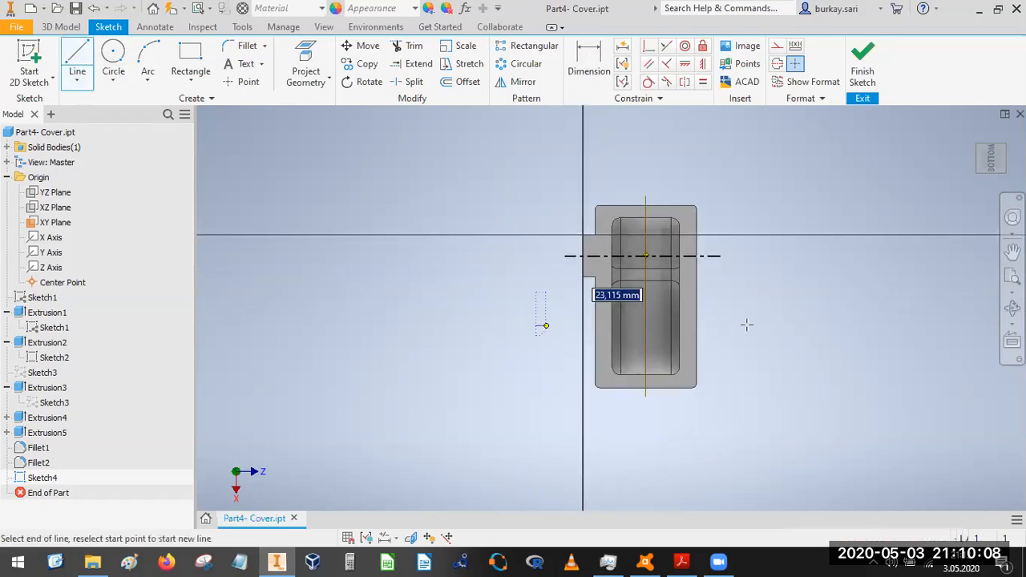
{"action": "left_click", "coordinate": [748, 327]}
{"action": "key", "text": "Escape"}
{"action": "left_click", "coordinate": [728, 326]}
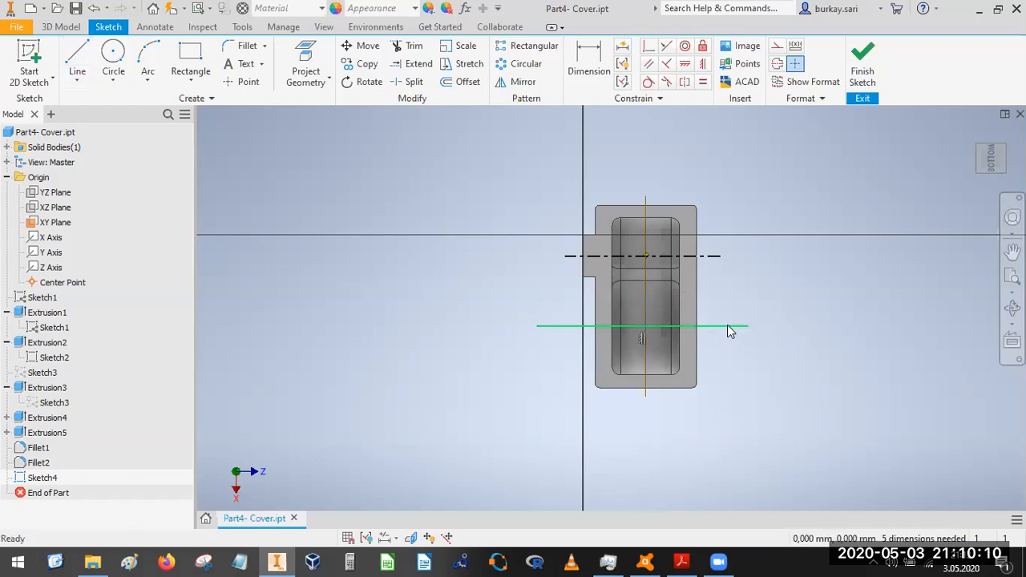
{"action": "right_click", "coordinate": [727, 325]}
{"action": "left_click", "coordinate": [734, 187]}
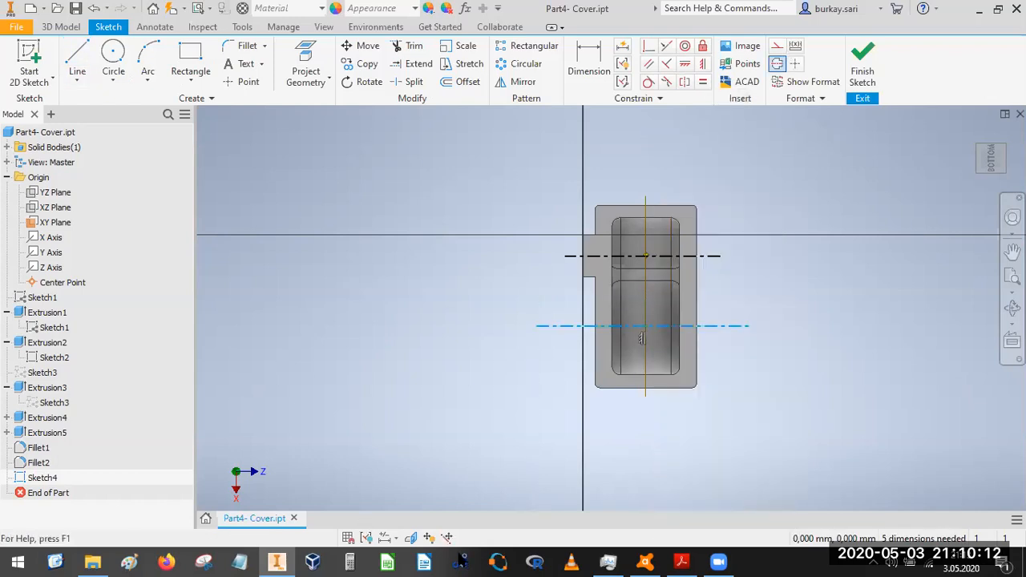
- Check the bore axis spacing in Section AE-AE of the PDF drawing and dimension the distance between the two centerlines as 152 mm
{"action": "left_click", "coordinate": [682, 561]}
{"action": "left_click_drag", "start_coordinate": [159, 350], "coordinate": [204, 325]}
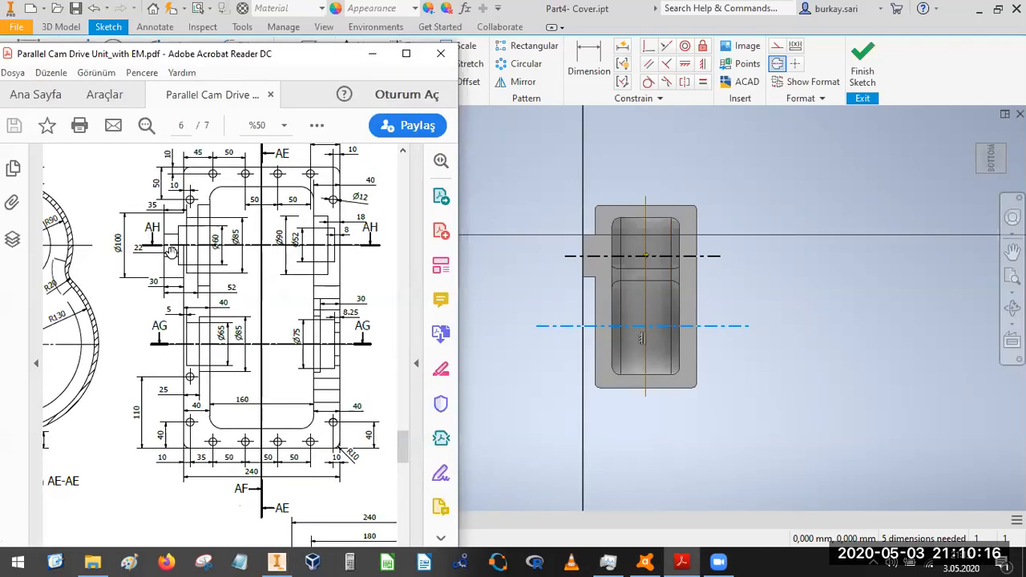
{"action": "left_click_drag", "start_coordinate": [175, 336], "coordinate": [303, 340]}
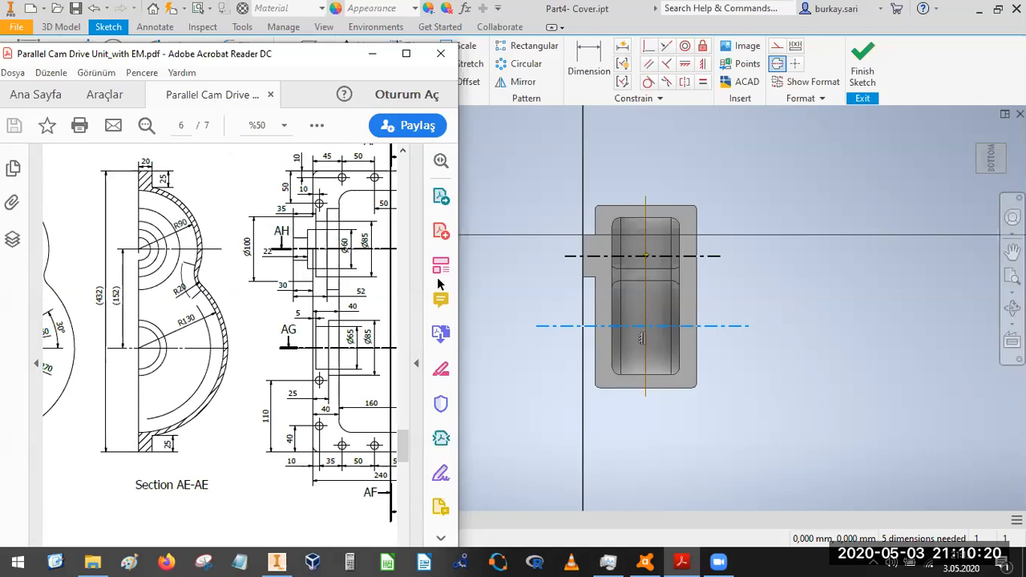
{"action": "left_click", "coordinate": [590, 54]}
{"action": "left_click", "coordinate": [702, 256]}
{"action": "left_click", "coordinate": [714, 327]}
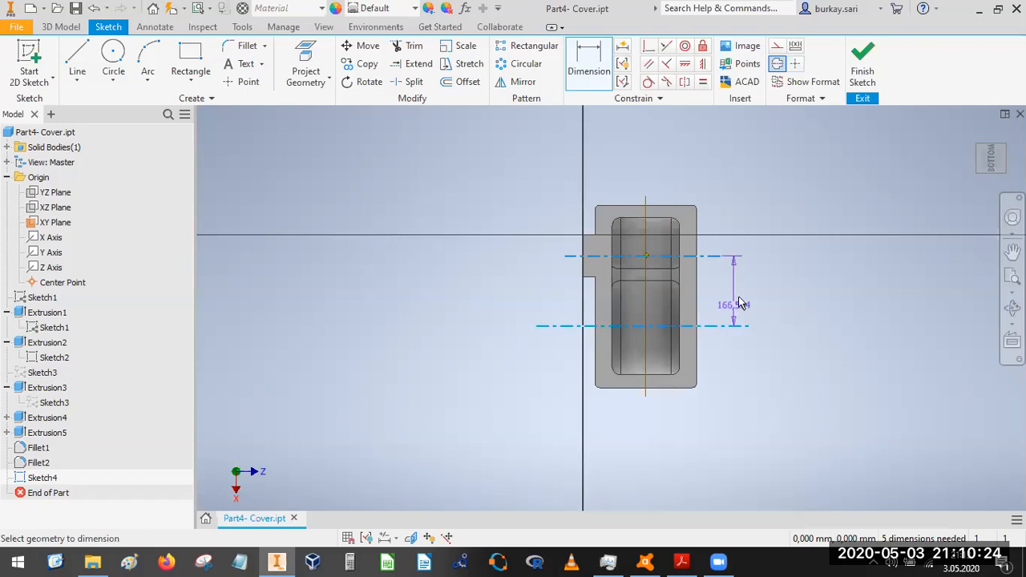
{"action": "left_click", "coordinate": [751, 334]}
{"action": "type", "text": "5"}
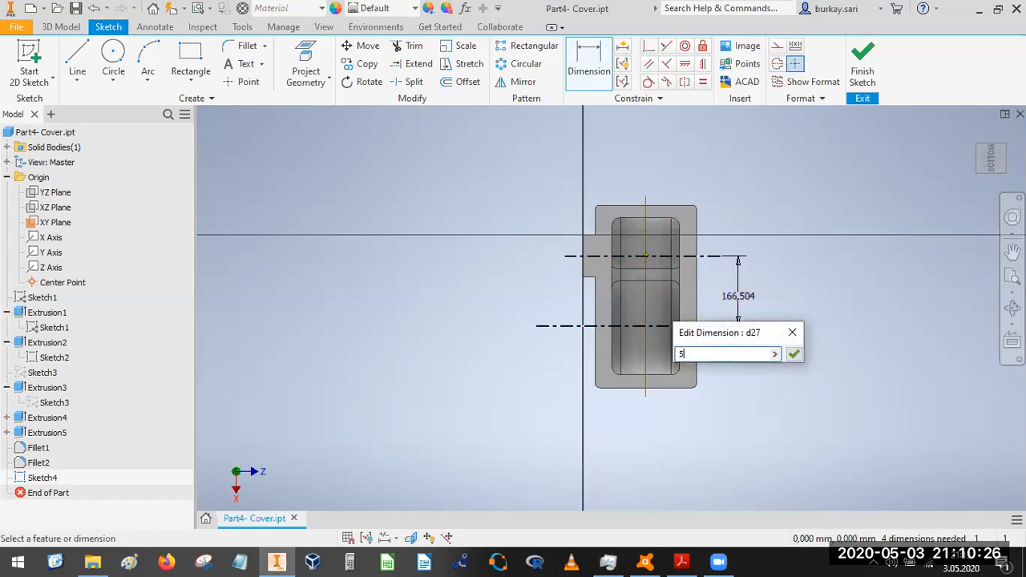
{"action": "type", "text": "2"}
{"action": "key", "text": "Return"}
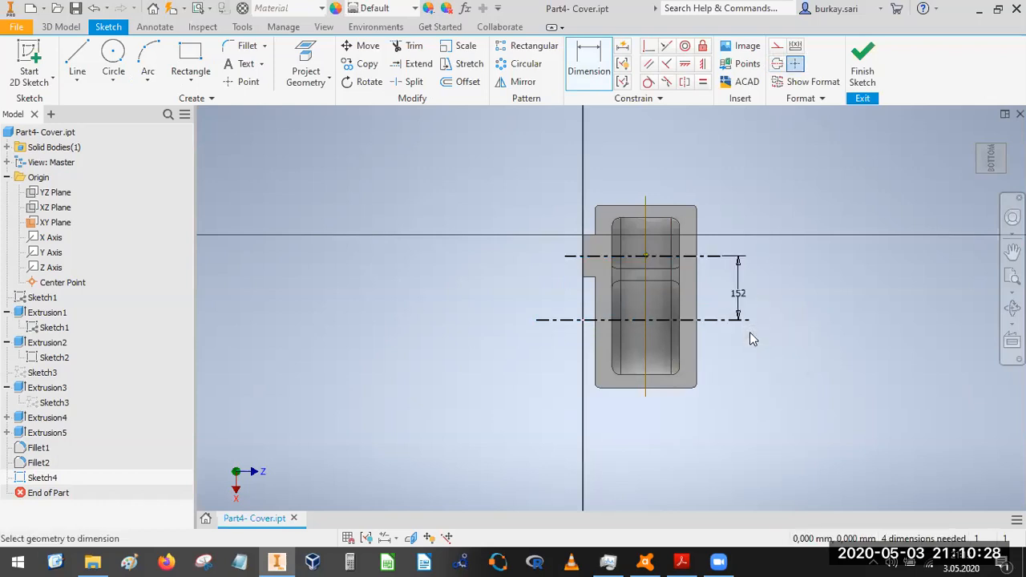
{"action": "scroll", "coordinate": [661, 313], "scroll_direction": "down", "scroll_amount": 3}
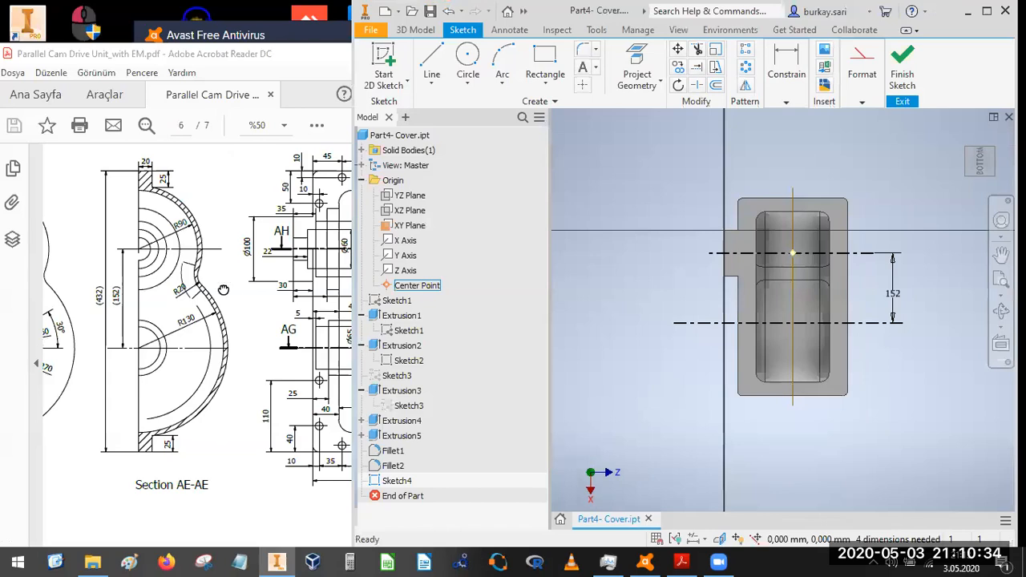
- Check the stepped AH bore in the PDF drawing and draw a rectangle about 23 mm wide and 30 mm high on the smaller cavity's centerline
{"action": "left_click_drag", "start_coordinate": [247, 289], "coordinate": [111, 284]}
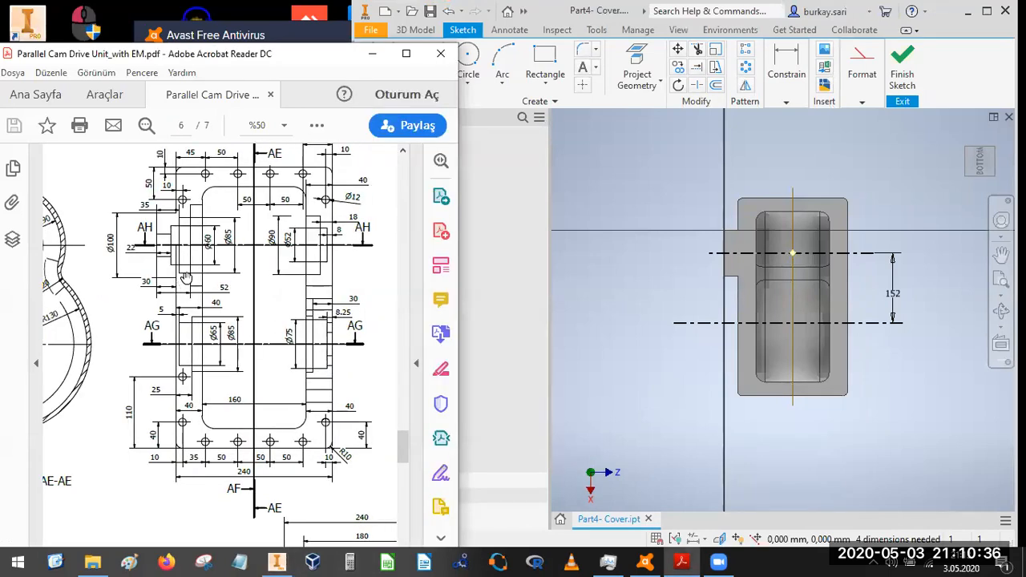
{"action": "scroll", "coordinate": [185, 276], "scroll_direction": "up", "scroll_amount": 3, "text": "ctrl"}
{"action": "scroll", "coordinate": [208, 301], "scroll_direction": "down", "scroll_amount": 1, "text": "ctrl"}
{"action": "scroll", "coordinate": [208, 302], "scroll_direction": "up", "scroll_amount": 1, "text": "ctrl"}
{"action": "left_click_drag", "start_coordinate": [198, 323], "coordinate": [205, 303]}
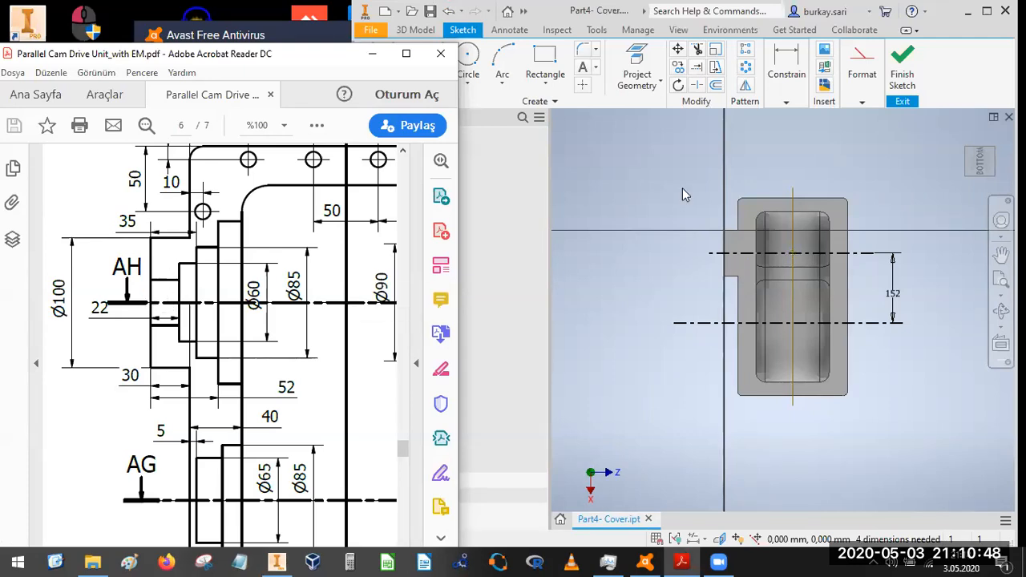
{"action": "left_click", "coordinate": [545, 57]}
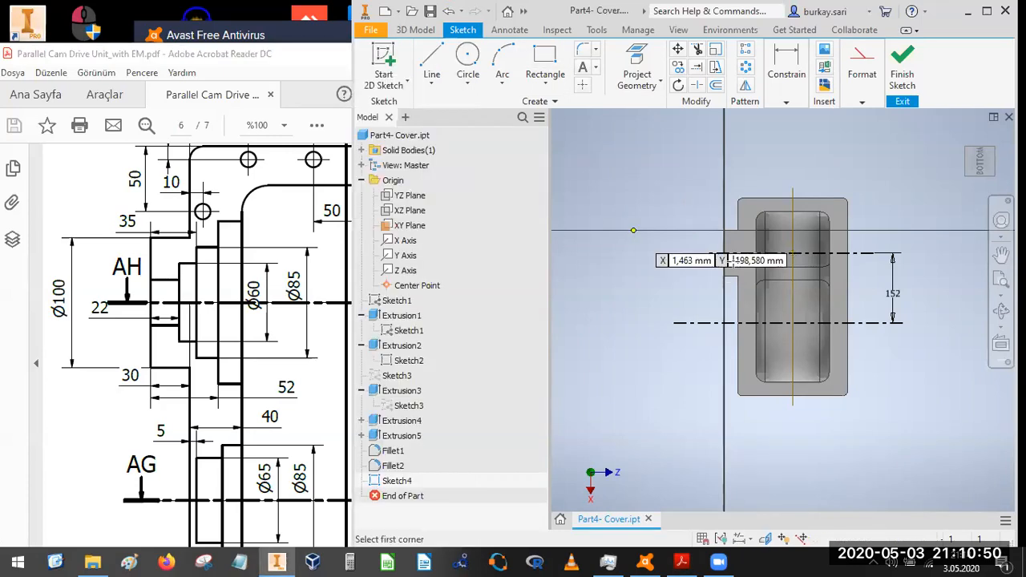
{"action": "scroll", "coordinate": [634, 230], "scroll_direction": "up", "scroll_amount": 3}
{"action": "left_click", "coordinate": [786, 256]}
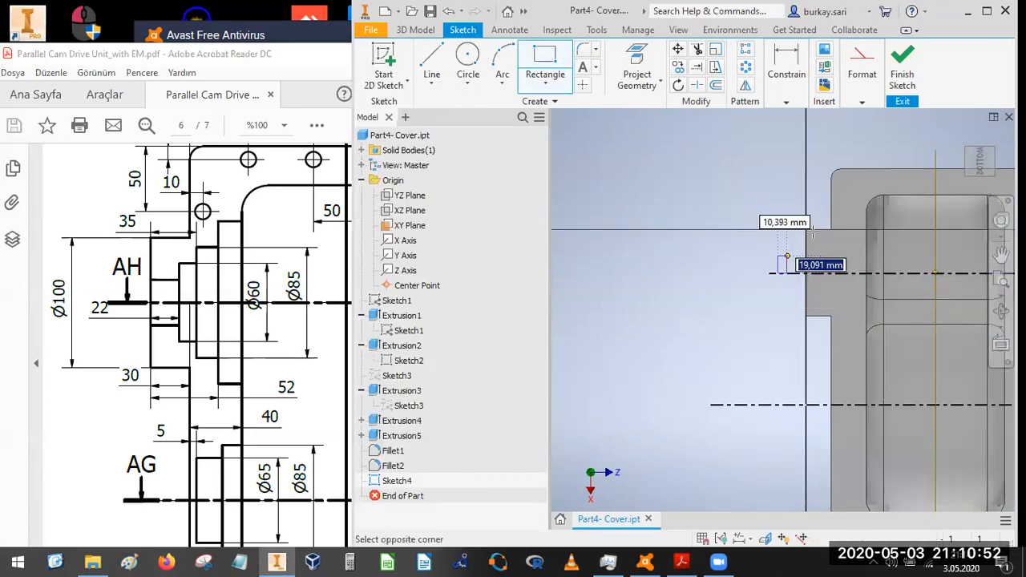
{"action": "scroll", "coordinate": [790, 255], "scroll_direction": "up", "scroll_amount": 3}
{"action": "left_click", "coordinate": [798, 247]}
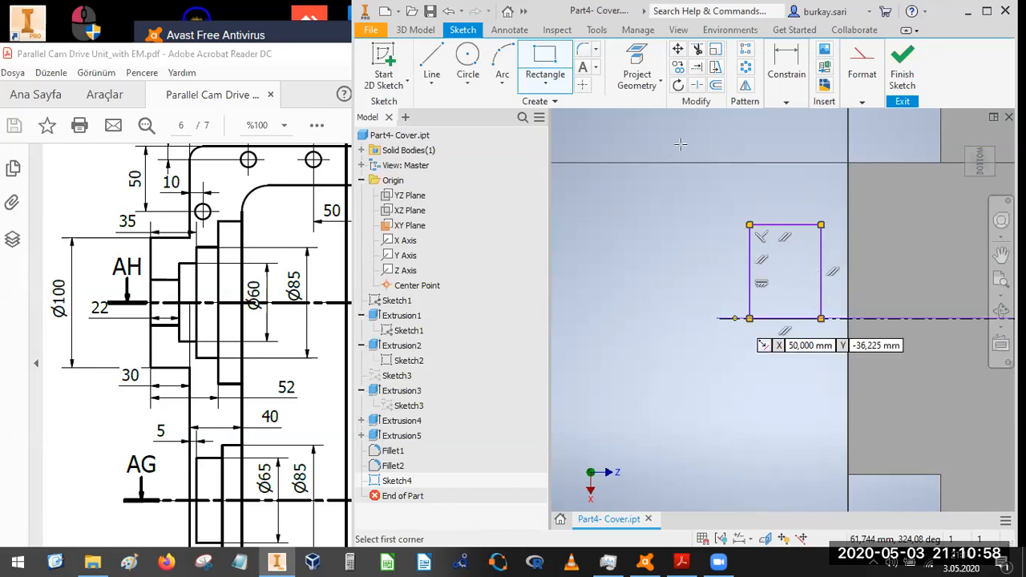
- Draw three more adjoining rectangles along the same centerline, each taller than the previous one, stepping inward to the cavity
{"action": "left_click", "coordinate": [785, 101]}
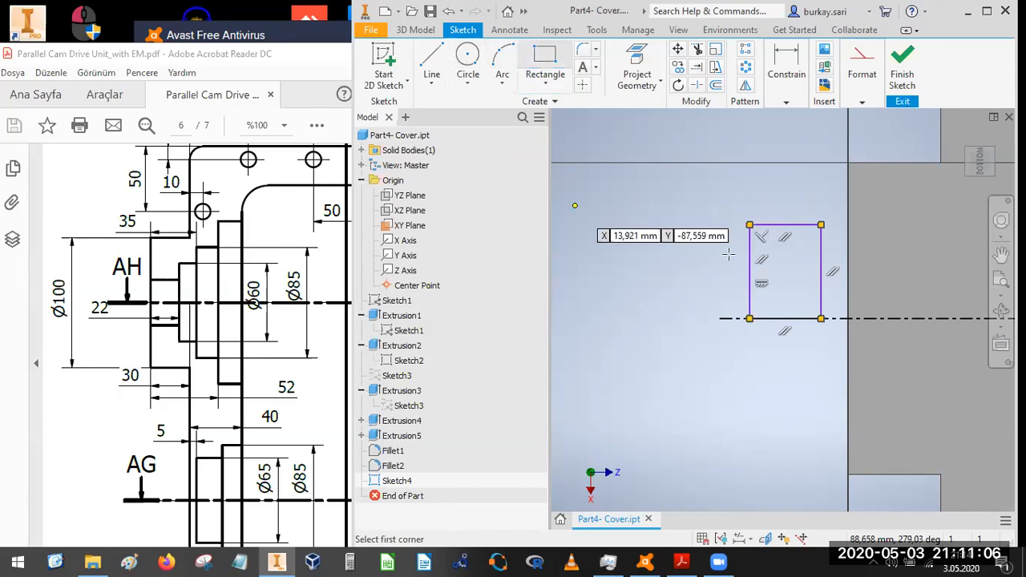
{"action": "left_click", "coordinate": [913, 198]}
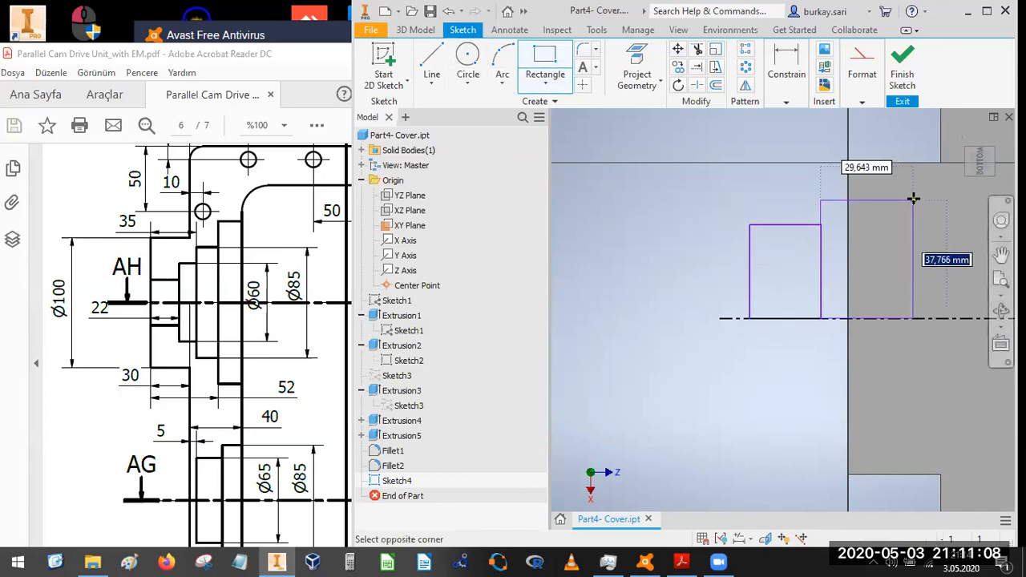
{"action": "left_click", "coordinate": [820, 318]}
{"action": "scroll", "coordinate": [793, 266], "scroll_direction": "up", "scroll_amount": 3}
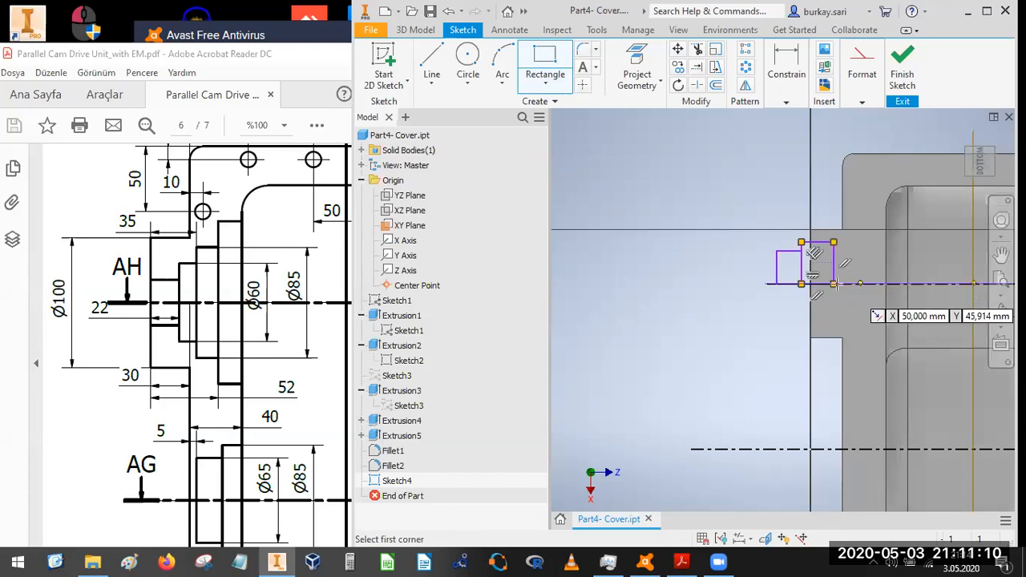
{"action": "left_click", "coordinate": [834, 284]}
{"action": "scroll", "coordinate": [867, 246], "scroll_direction": "down", "scroll_amount": 4}
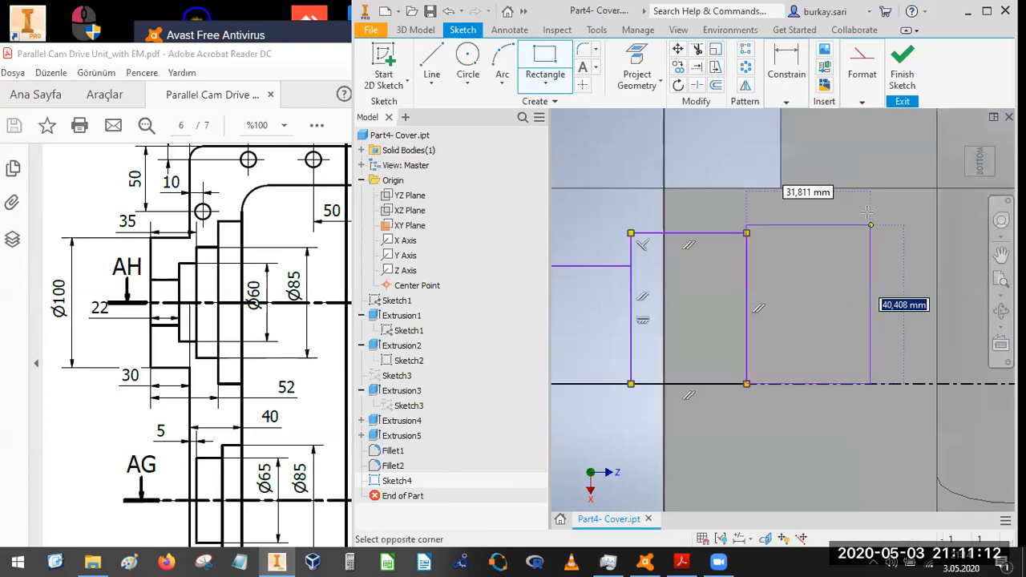
{"action": "left_click", "coordinate": [867, 212]}
{"action": "left_click", "coordinate": [746, 384]}
{"action": "scroll", "coordinate": [819, 265], "scroll_direction": "up", "scroll_amount": 3}
{"action": "left_click", "coordinate": [847, 236]}
{"action": "left_click", "coordinate": [847, 335]}
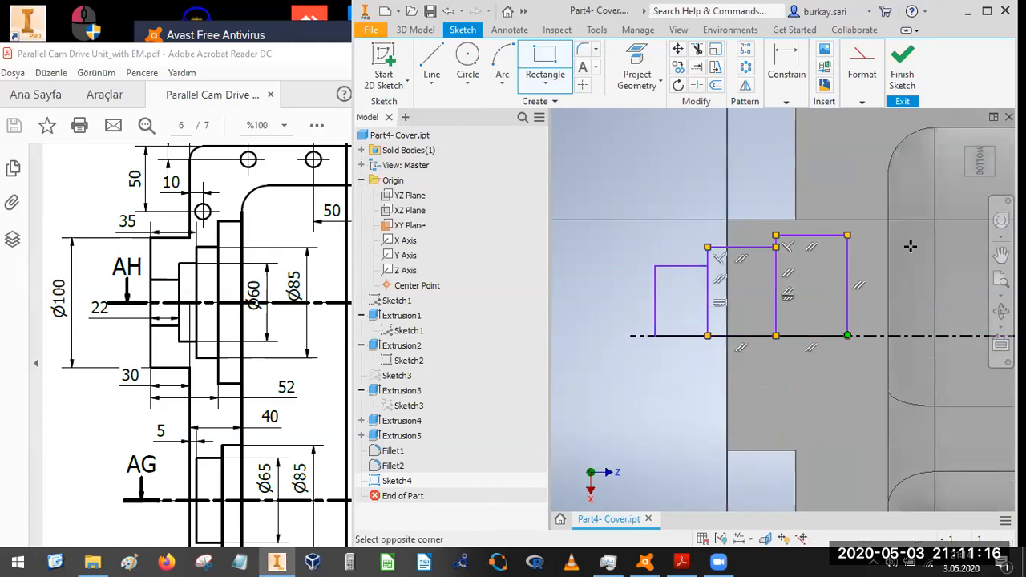
{"action": "left_click", "coordinate": [925, 195]}
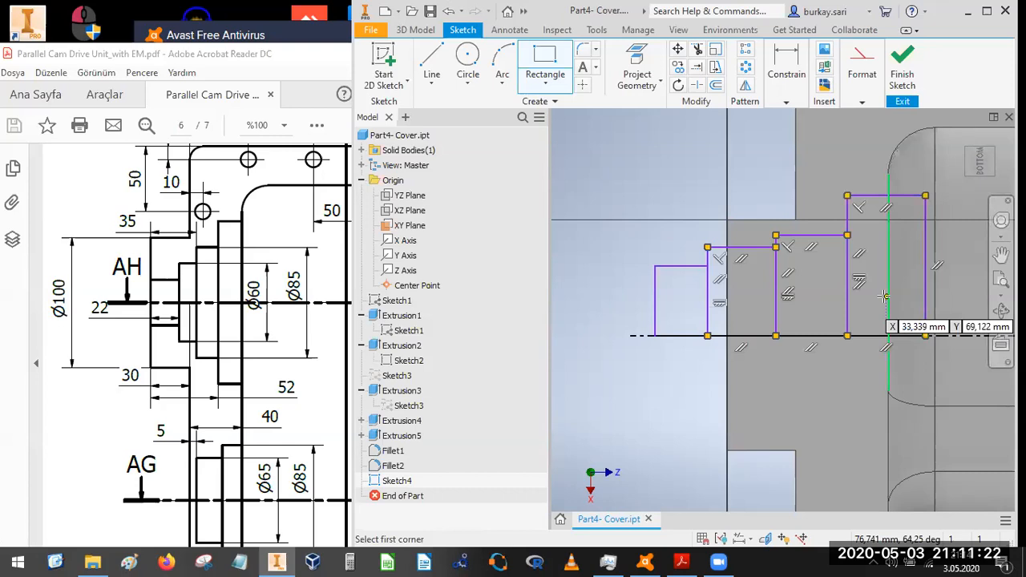
- Add a diameter dimension from the outermost rectangle's upper edge about the centerline
{"action": "left_click", "coordinate": [784, 56]}
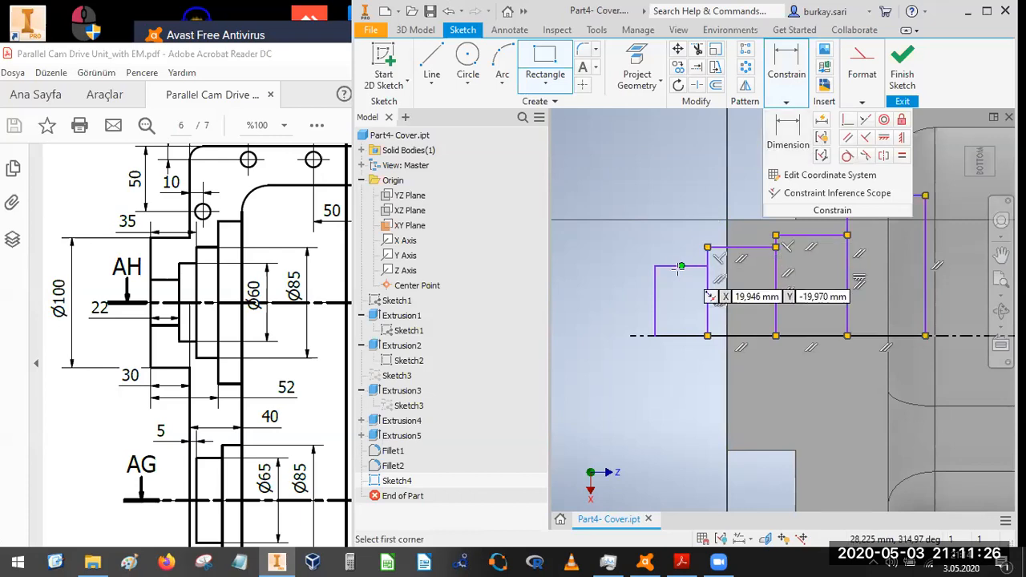
{"action": "left_click", "coordinate": [787, 133]}
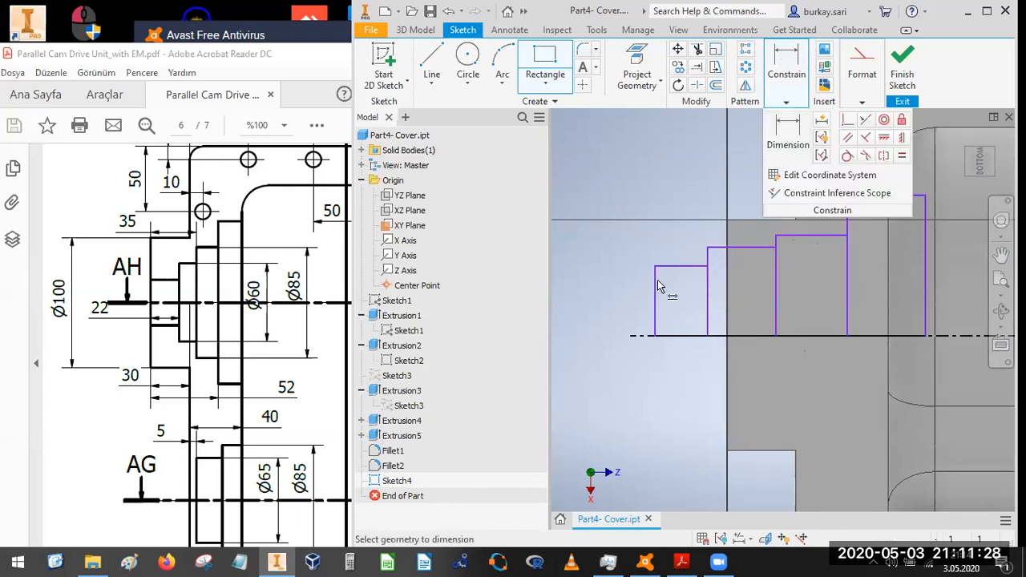
{"action": "left_click", "coordinate": [662, 267]}
{"action": "left_click", "coordinate": [646, 336]}
{"action": "left_click", "coordinate": [606, 320]}
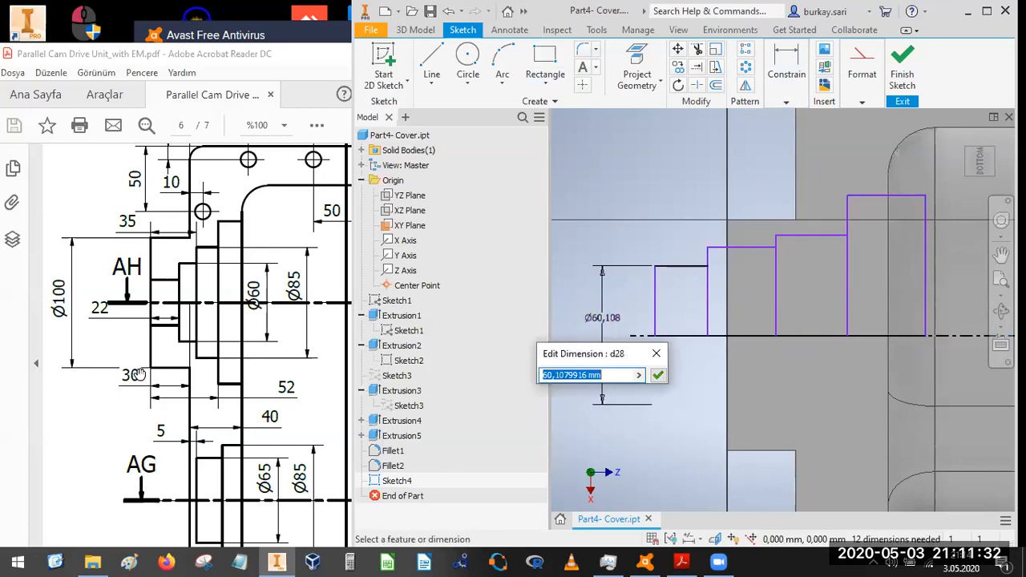
- Examine the plan view and the AE-AE and AF-AF sections in the PDF drawing for the diameter of the outermost bore step
{"action": "left_click", "coordinate": [149, 308]}
{"action": "scroll", "coordinate": [145, 296], "scroll_direction": "down", "scroll_amount": 4, "text": "ctrl"}
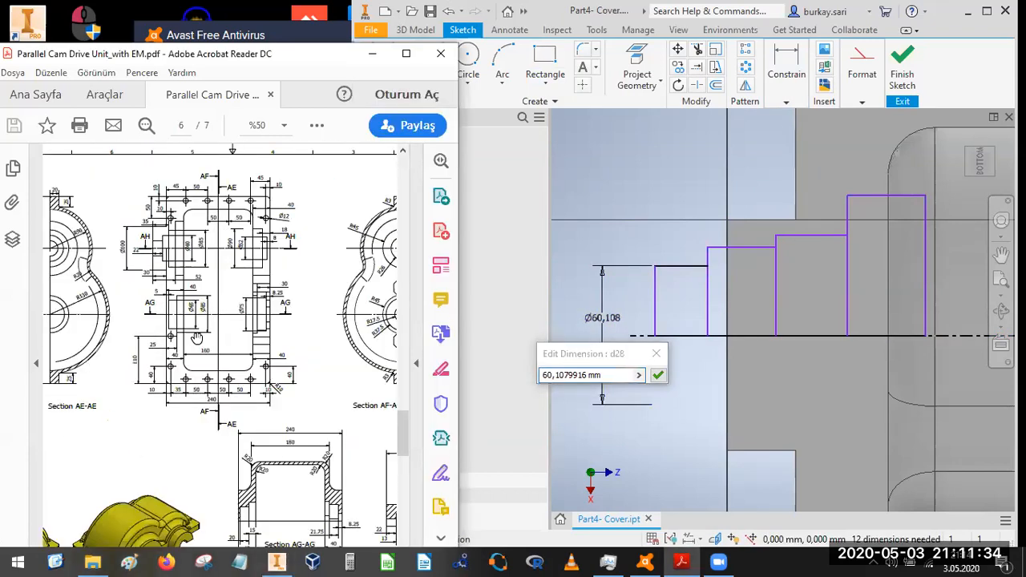
{"action": "mouse_move", "coordinate": [142, 284]}
{"action": "left_mouse_down"}
{"action": "mouse_move", "coordinate": [126, 319]}
{"action": "mouse_move", "coordinate": [211, 277]}
{"action": "left_mouse_up"}
{"action": "mouse_move", "coordinate": [111, 291]}
{"action": "left_mouse_down"}
{"action": "mouse_move", "coordinate": [150, 294]}
{"action": "mouse_move", "coordinate": [156, 313]}
{"action": "left_mouse_up"}
{"action": "scroll", "coordinate": [214, 296], "scroll_direction": "up", "scroll_amount": 2, "text": "ctrl"}
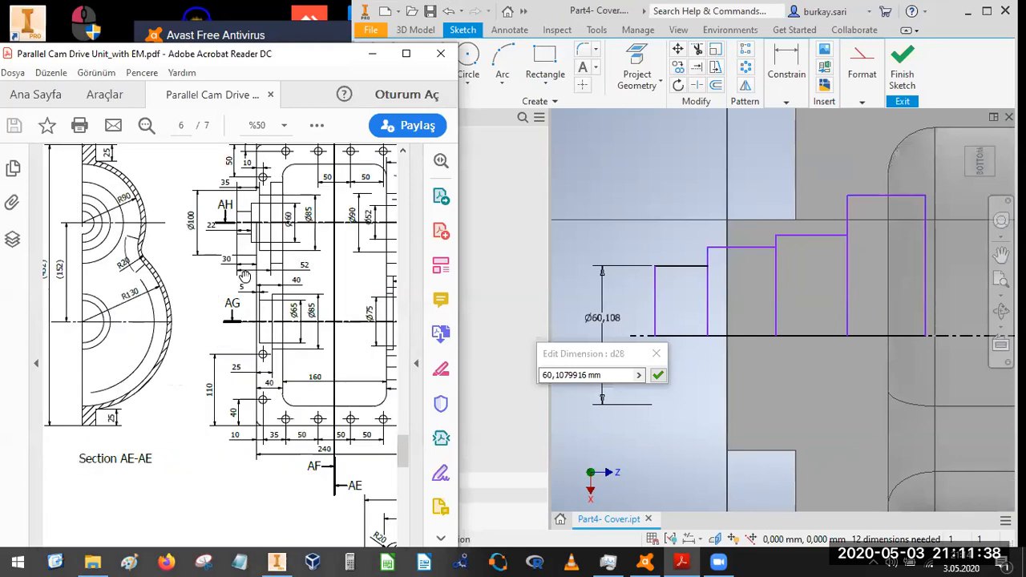
{"action": "left_click_drag", "start_coordinate": [247, 282], "coordinate": [200, 361]}
{"action": "left_click_drag", "start_coordinate": [179, 305], "coordinate": [307, 260]}
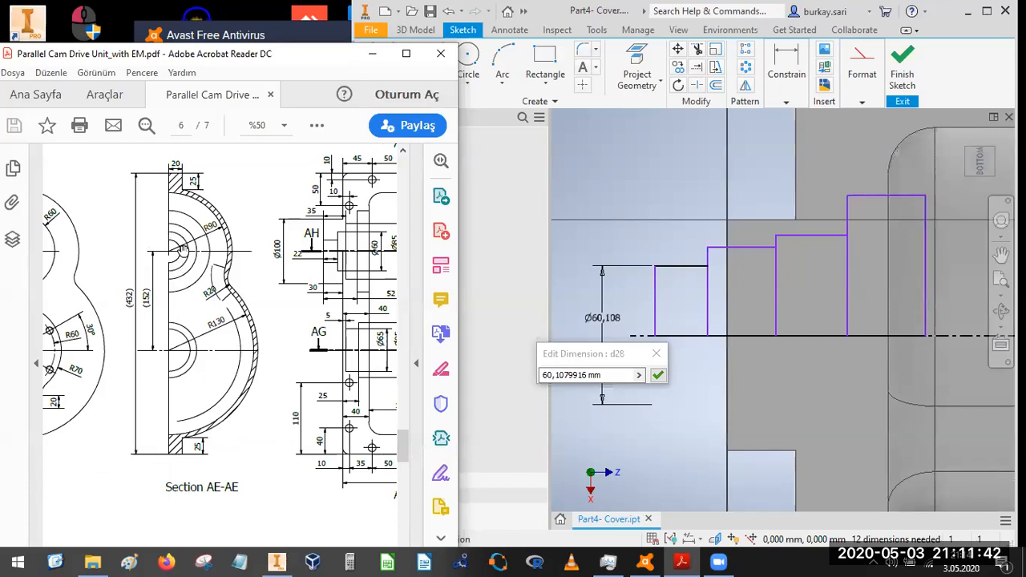
{"action": "left_click_drag", "start_coordinate": [78, 260], "coordinate": [115, 279]}
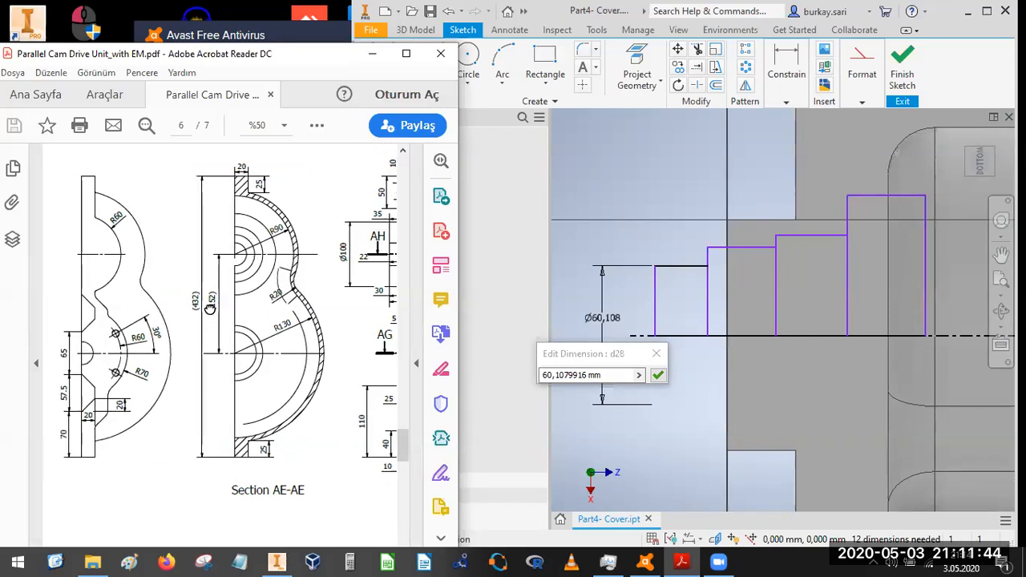
{"action": "left_click_drag", "start_coordinate": [210, 309], "coordinate": [57, 344]}
{"action": "mouse_move", "coordinate": [244, 301]}
{"action": "left_mouse_down"}
{"action": "mouse_move", "coordinate": [103, 300]}
{"action": "mouse_move", "coordinate": [214, 309]}
{"action": "mouse_move", "coordinate": [408, 235]}
{"action": "left_mouse_up"}
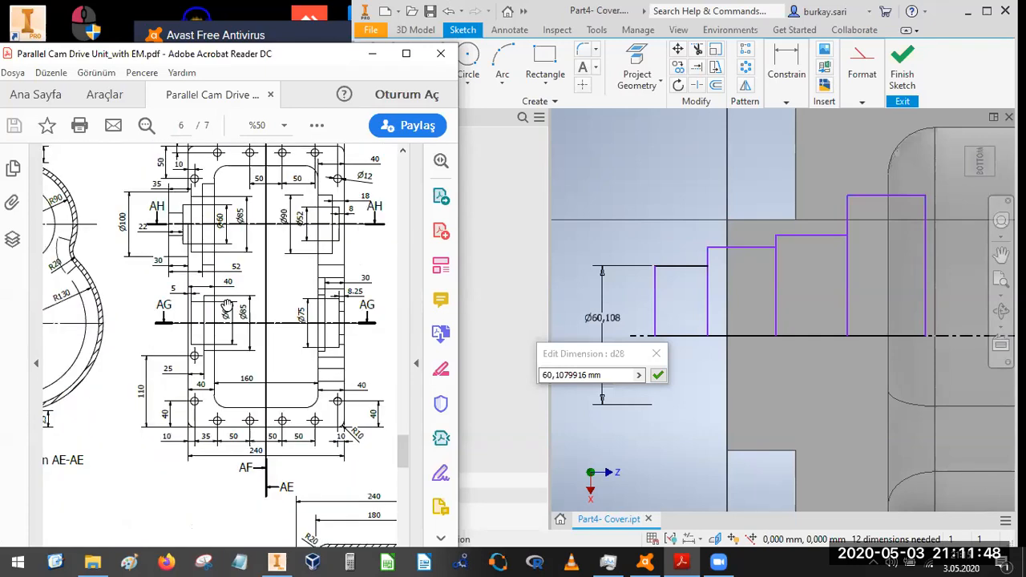
{"action": "left_click_drag", "start_coordinate": [189, 289], "coordinate": [76, 266]}
{"action": "left_click_drag", "start_coordinate": [229, 285], "coordinate": [130, 271]}
{"action": "mouse_move", "coordinate": [236, 329]}
{"action": "left_mouse_down"}
{"action": "mouse_move", "coordinate": [102, 241]}
{"action": "mouse_move", "coordinate": [99, 194]}
{"action": "left_mouse_up"}
{"action": "left_click_drag", "start_coordinate": [201, 421], "coordinate": [160, 499]}
{"action": "mouse_move", "coordinate": [229, 290]}
{"action": "left_mouse_down"}
{"action": "mouse_move", "coordinate": [215, 338]}
{"action": "mouse_move", "coordinate": [179, 388]}
{"action": "left_mouse_up"}
{"action": "left_click_drag", "start_coordinate": [150, 307], "coordinate": [150, 306]}
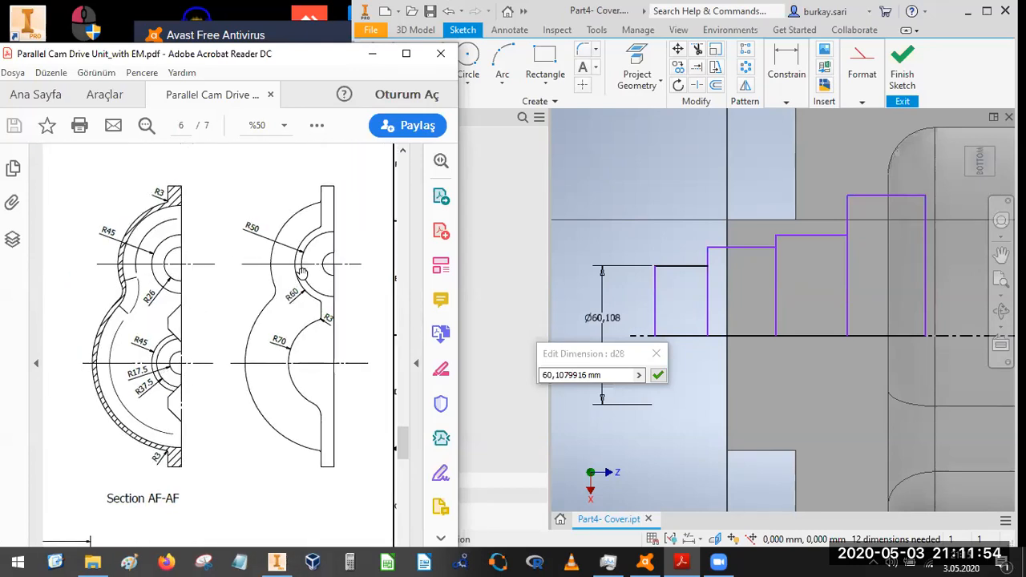
{"action": "left_click_drag", "start_coordinate": [207, 372], "coordinate": [208, 363]}
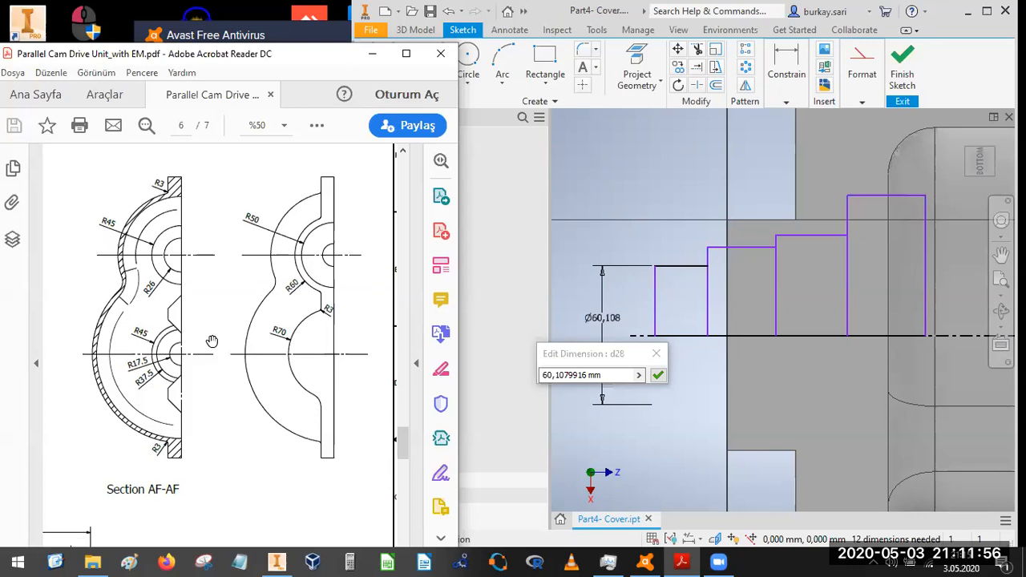
{"action": "left_click_drag", "start_coordinate": [217, 424], "coordinate": [214, 258]}
{"action": "left_click_drag", "start_coordinate": [196, 463], "coordinate": [224, 419]}
{"action": "left_click_drag", "start_coordinate": [65, 444], "coordinate": [242, 444]}
{"action": "left_click_drag", "start_coordinate": [169, 443], "coordinate": [256, 474]}
{"action": "left_click_drag", "start_coordinate": [170, 387], "coordinate": [261, 347]}
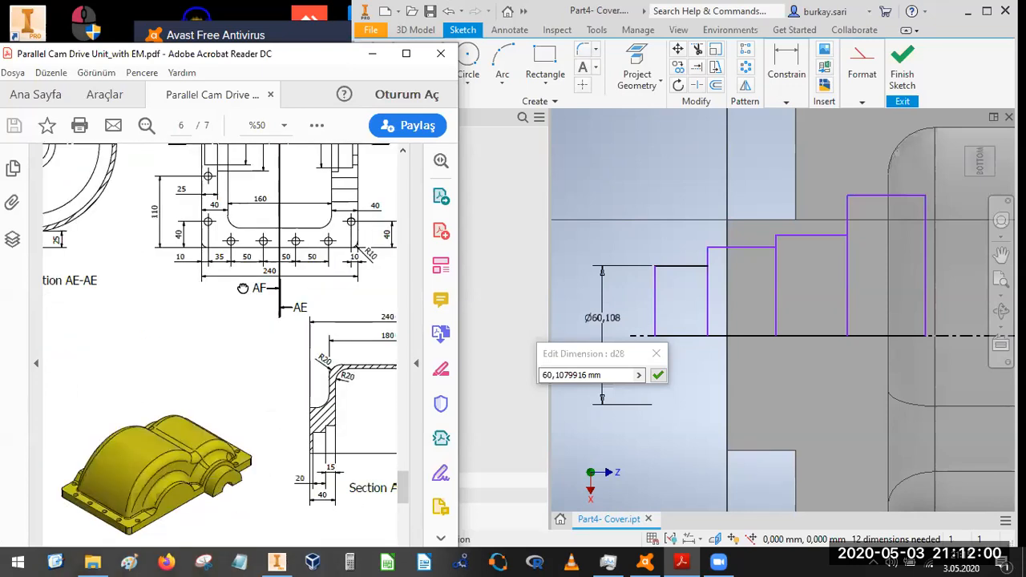
{"action": "left_click_drag", "start_coordinate": [213, 186], "coordinate": [230, 310]}
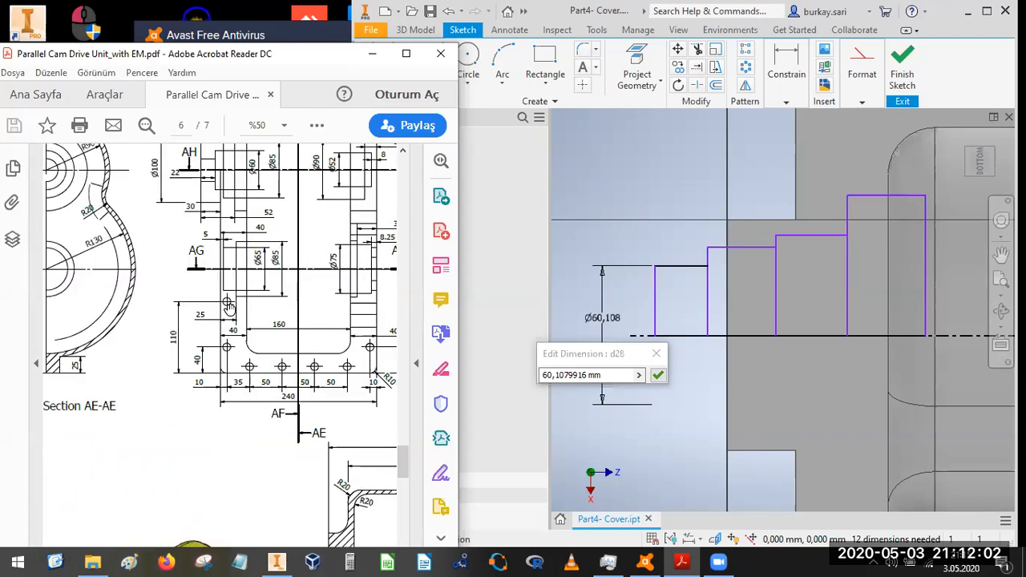
{"action": "left_click_drag", "start_coordinate": [240, 170], "coordinate": [239, 349]}
{"action": "scroll", "coordinate": [235, 284], "scroll_direction": "up", "scroll_amount": 2, "text": "ctrl"}
{"action": "mouse_move", "coordinate": [137, 396]}
{"action": "left_mouse_down"}
{"action": "mouse_move", "coordinate": [174, 371]}
{"action": "mouse_move", "coordinate": [358, 320]}
{"action": "left_mouse_up"}
{"action": "left_click_drag", "start_coordinate": [340, 360], "coordinate": [423, 372]}
{"action": "mouse_move", "coordinate": [148, 442]}
{"action": "left_mouse_down"}
{"action": "mouse_move", "coordinate": [277, 350]}
{"action": "mouse_move", "coordinate": [112, 345]}
{"action": "left_mouse_up"}
{"action": "left_click_drag", "start_coordinate": [319, 320], "coordinate": [55, 360]}
{"action": "mouse_move", "coordinate": [199, 363]}
{"action": "left_mouse_down"}
{"action": "mouse_move", "coordinate": [181, 371]}
{"action": "mouse_move", "coordinate": [151, 343]}
{"action": "left_mouse_up"}
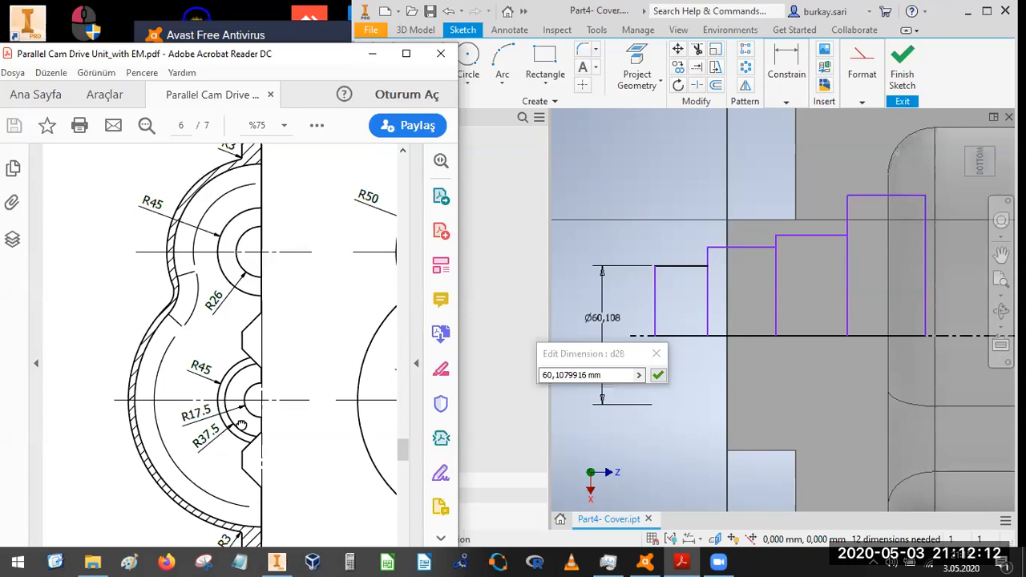
{"action": "left_click_drag", "start_coordinate": [177, 419], "coordinate": [166, 417]}
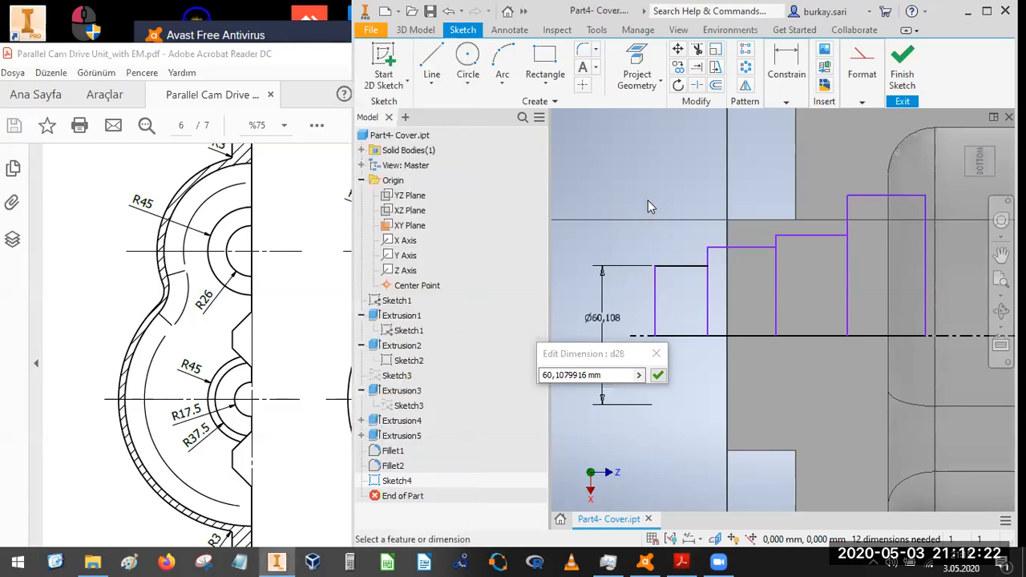
- Set the outermost rectangle's diameter dimension to 35 mm
{"action": "scroll", "coordinate": [660, 224], "scroll_direction": "up", "scroll_amount": 2}
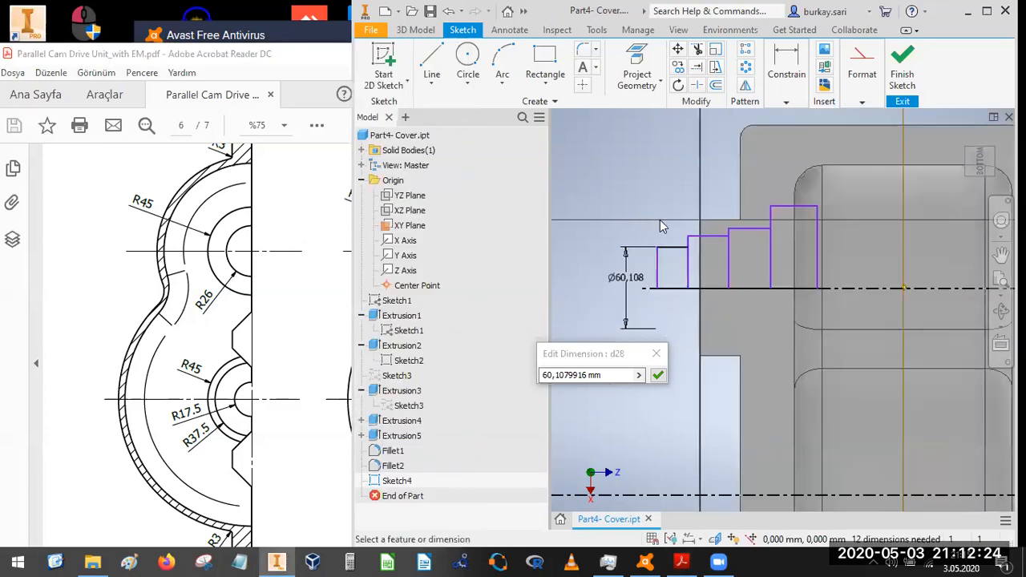
{"action": "left_click", "coordinate": [797, 90]}
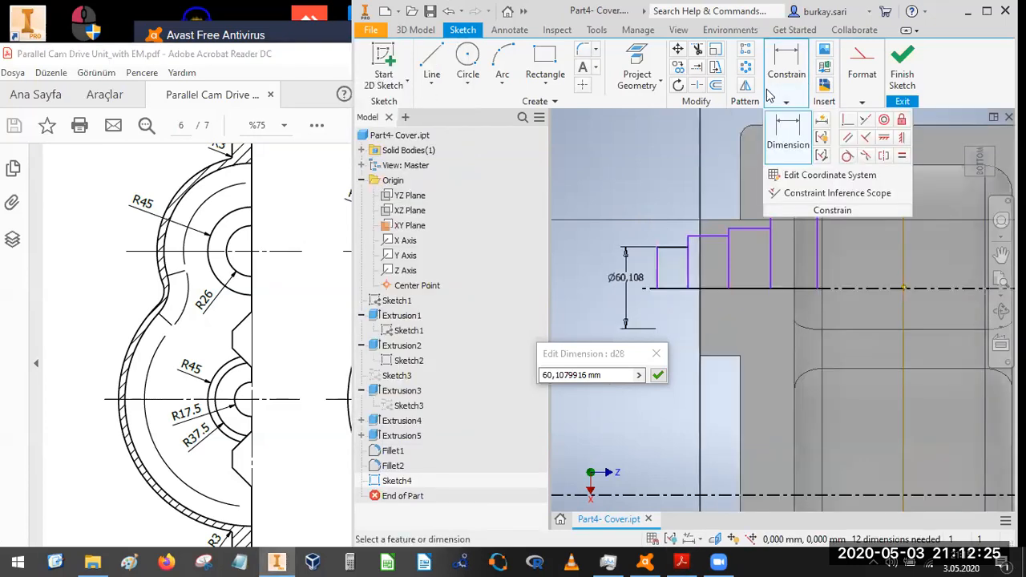
{"action": "left_click", "coordinate": [603, 370]}
{"action": "type", "text": "35"}
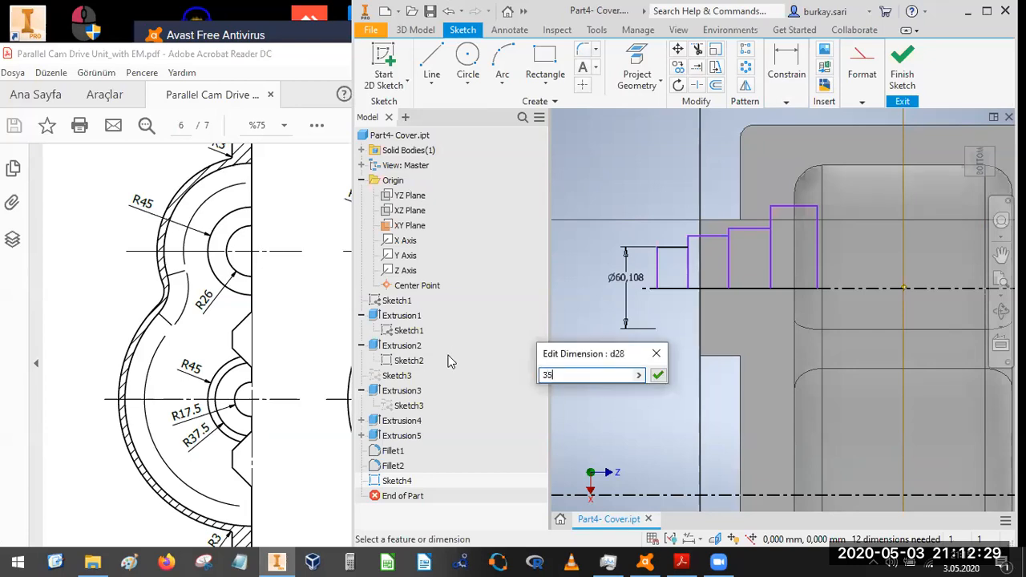
{"action": "key", "text": "Return"}
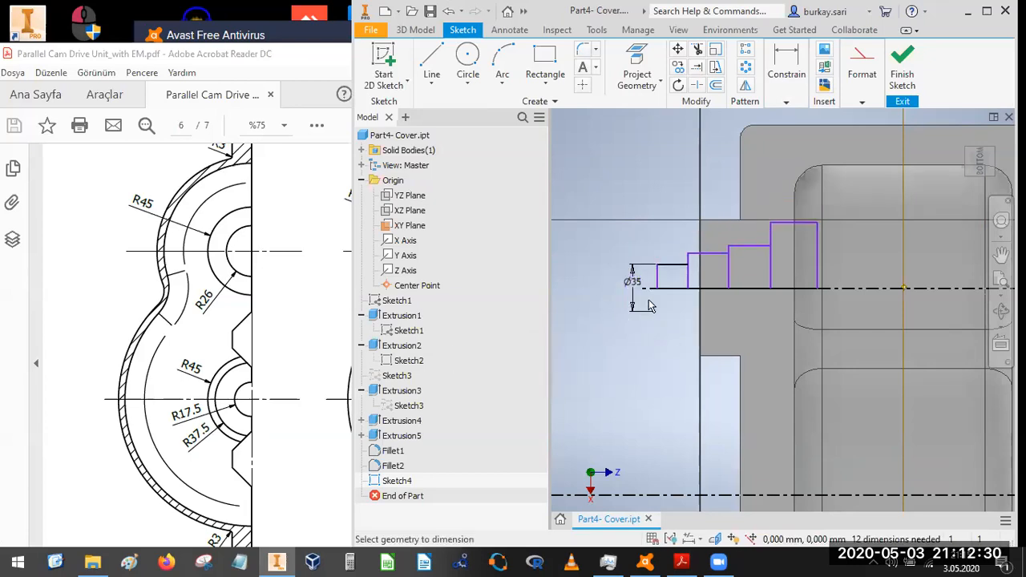
- Check the AH bore step lengths in the PDF plan view and dimension the outermost rectangle's width as 22 mm
{"action": "left_click_drag", "start_coordinate": [234, 316], "coordinate": [343, 292]}
{"action": "left_click_drag", "start_coordinate": [234, 323], "coordinate": [439, 301]}
{"action": "left_click_drag", "start_coordinate": [158, 353], "coordinate": [223, 354]}
{"action": "left_click_drag", "start_coordinate": [154, 258], "coordinate": [198, 325]}
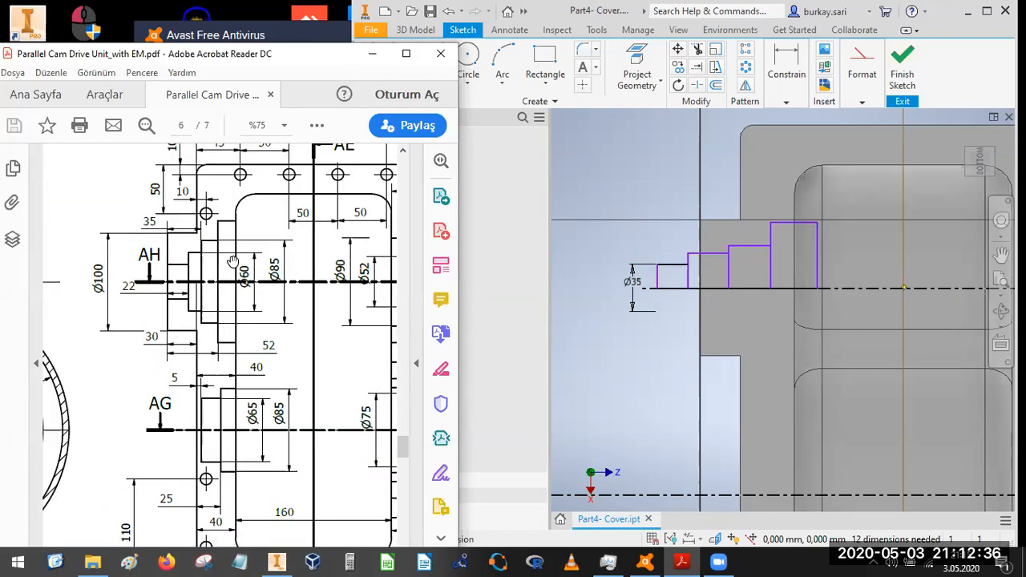
{"action": "scroll", "coordinate": [206, 283], "scroll_direction": "up", "scroll_amount": 2, "text": "ctrl"}
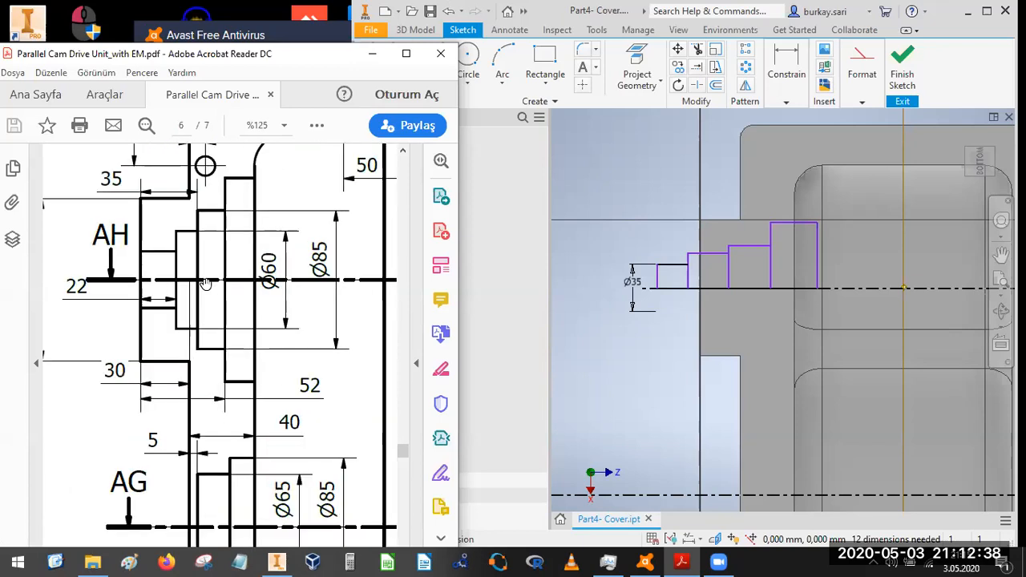
{"action": "scroll", "coordinate": [203, 327], "scroll_direction": "up", "scroll_amount": 1}
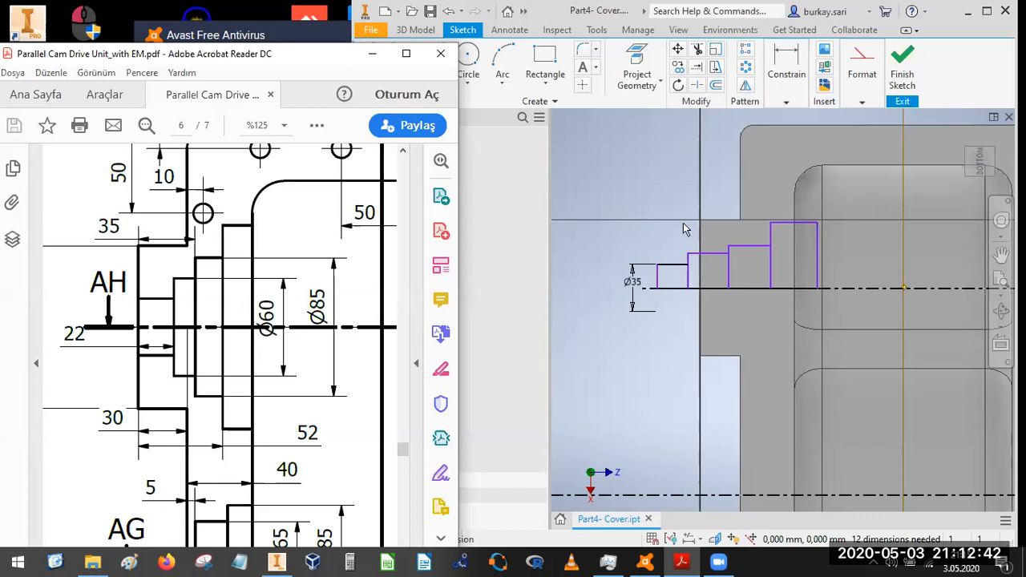
{"action": "left_click", "coordinate": [771, 70]}
{"action": "left_click", "coordinate": [788, 136]}
{"action": "left_click", "coordinate": [669, 264]}
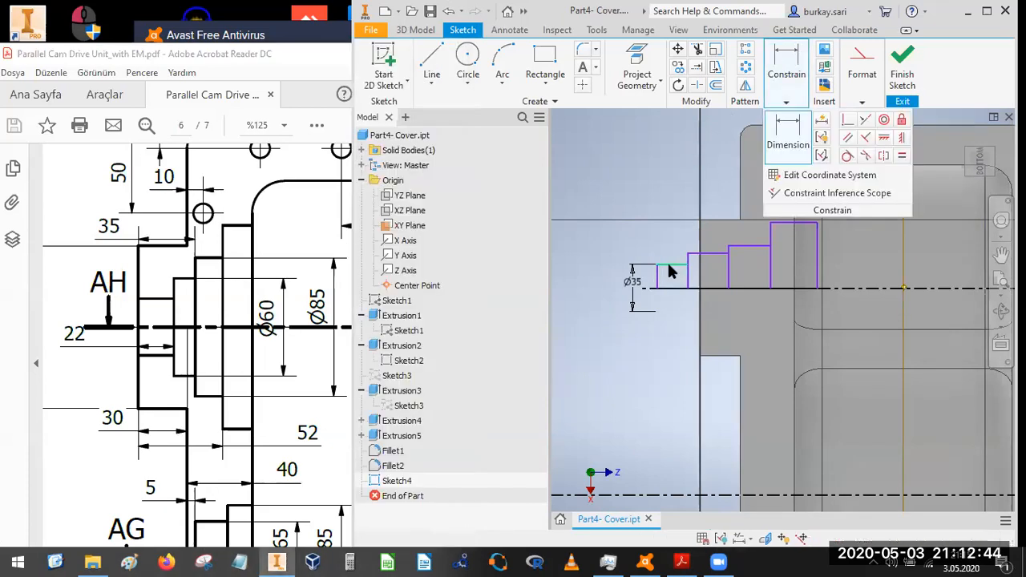
{"action": "left_click", "coordinate": [665, 250]}
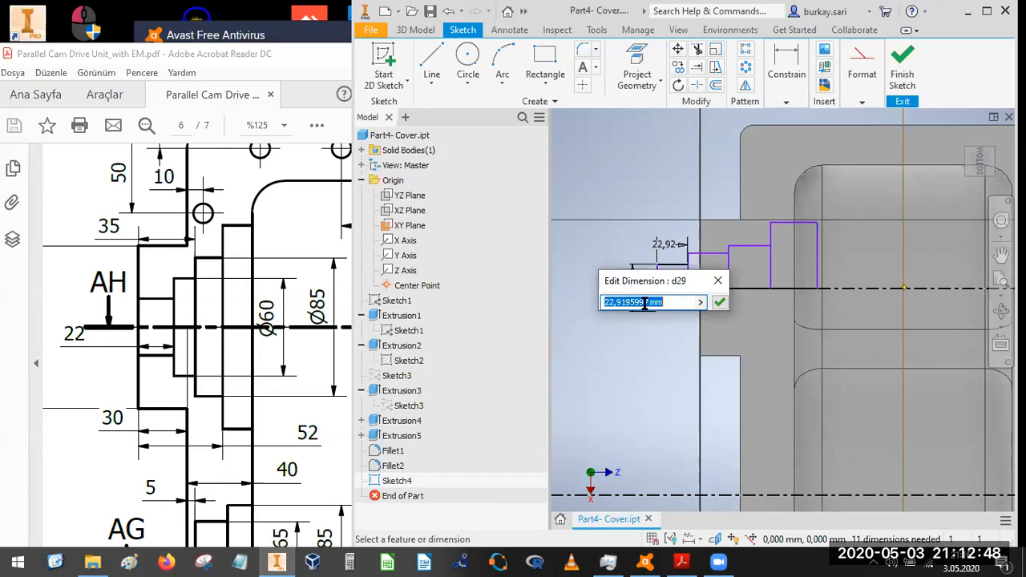
{"action": "type", "text": "22"}
{"action": "key", "text": "Return"}
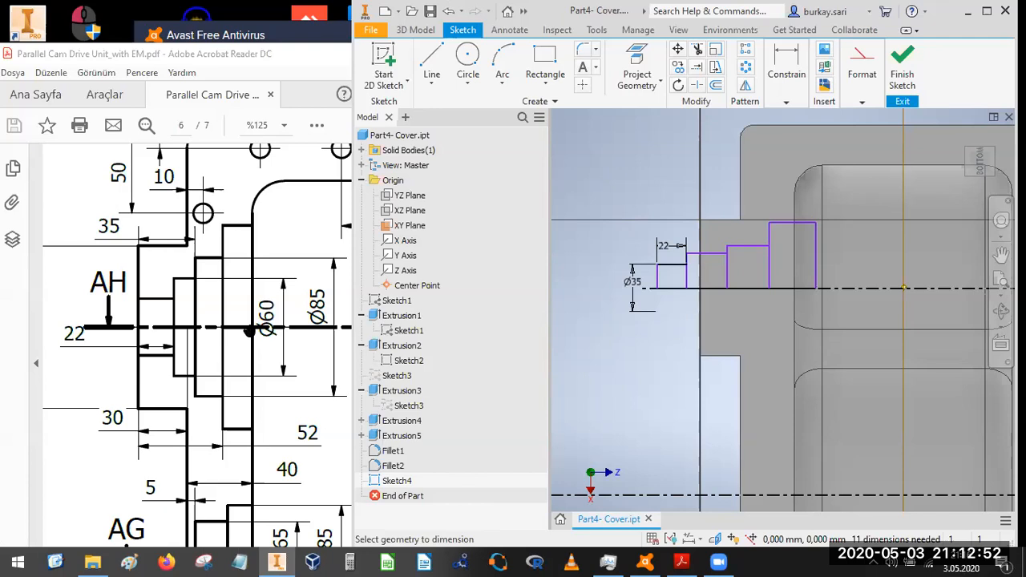
- Dimension the second rectangle's upper edge about the centerline as a 60 mm diameter
{"action": "left_click", "coordinate": [790, 71]}
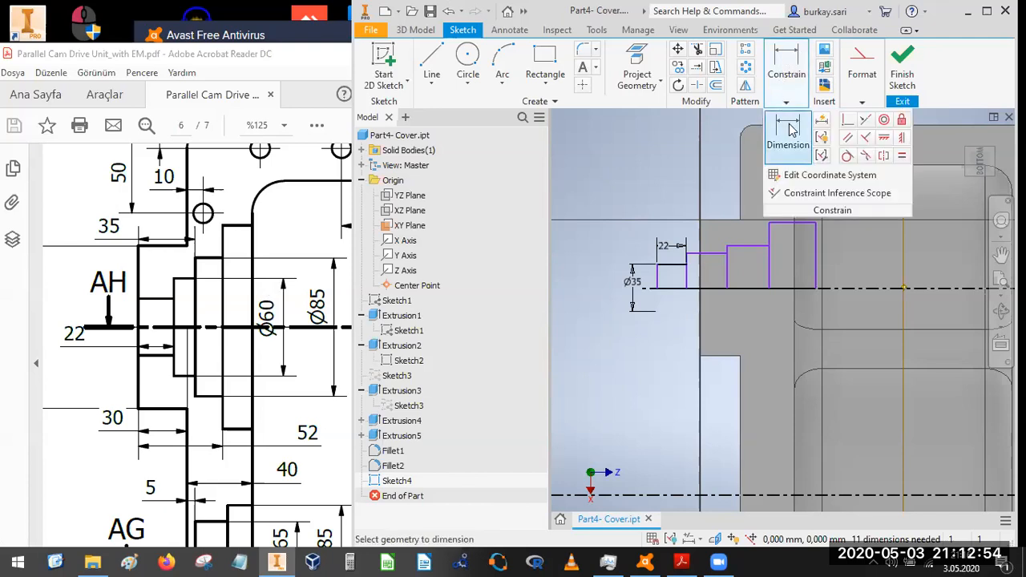
{"action": "left_click", "coordinate": [708, 255]}
{"action": "left_click", "coordinate": [665, 287]}
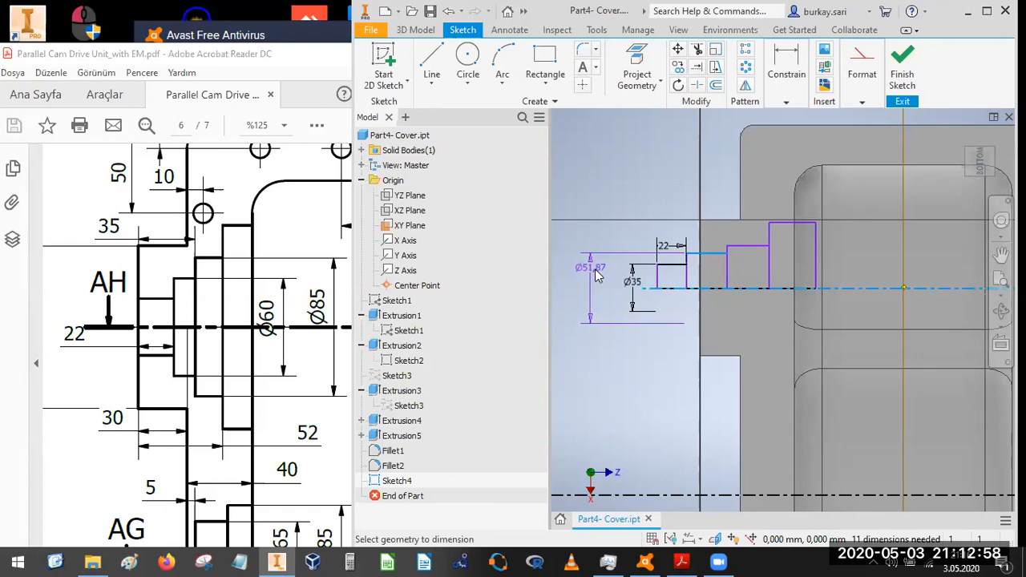
{"action": "left_click", "coordinate": [596, 275]}
{"action": "type", "text": "60"}
{"action": "key", "text": "Return"}
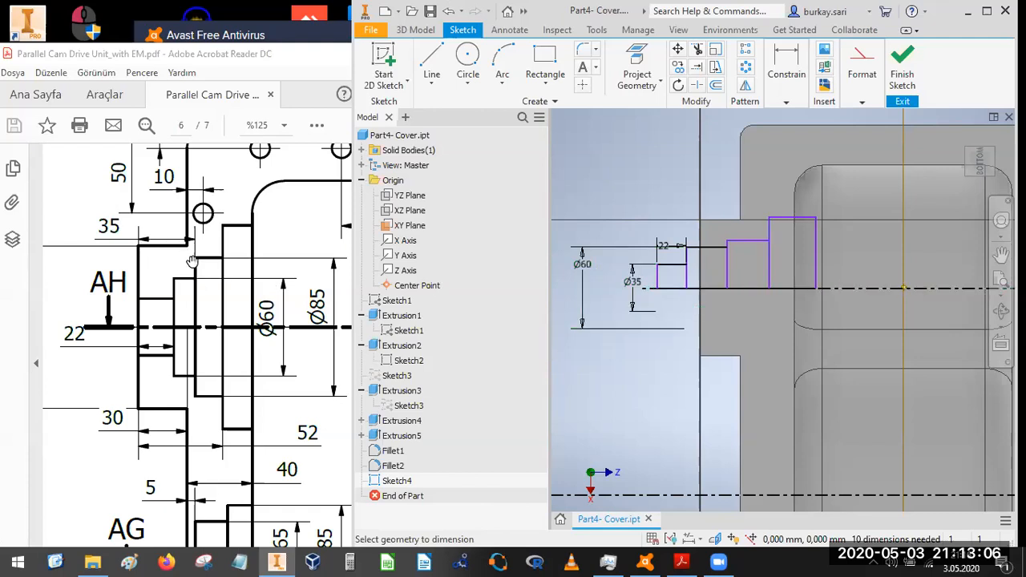
- Dimension the distance from the outermost rectangle's outer edge to the second rectangle's inner edge as 35 mm
{"action": "left_click", "coordinate": [786, 102]}
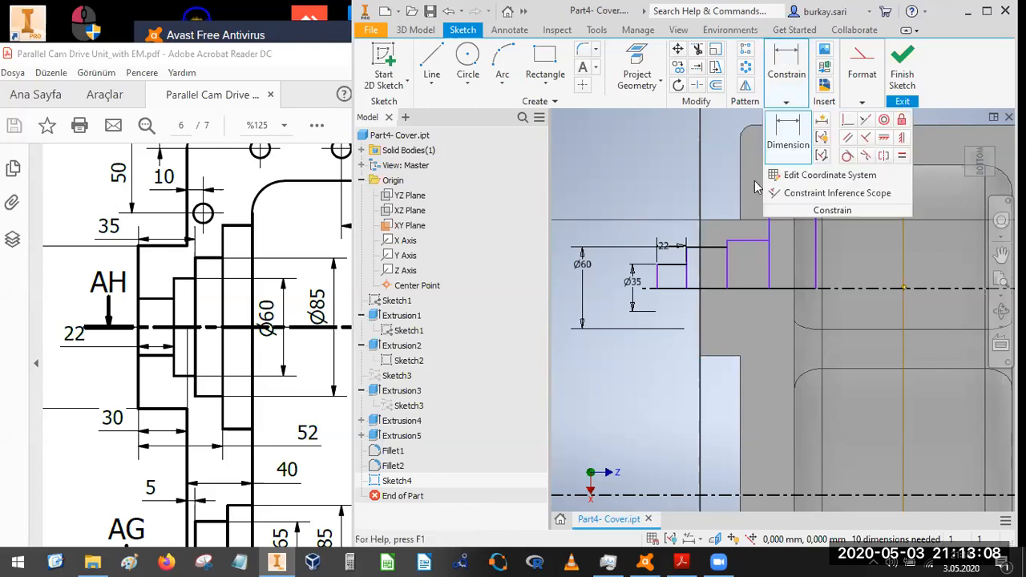
{"action": "left_click", "coordinate": [783, 140]}
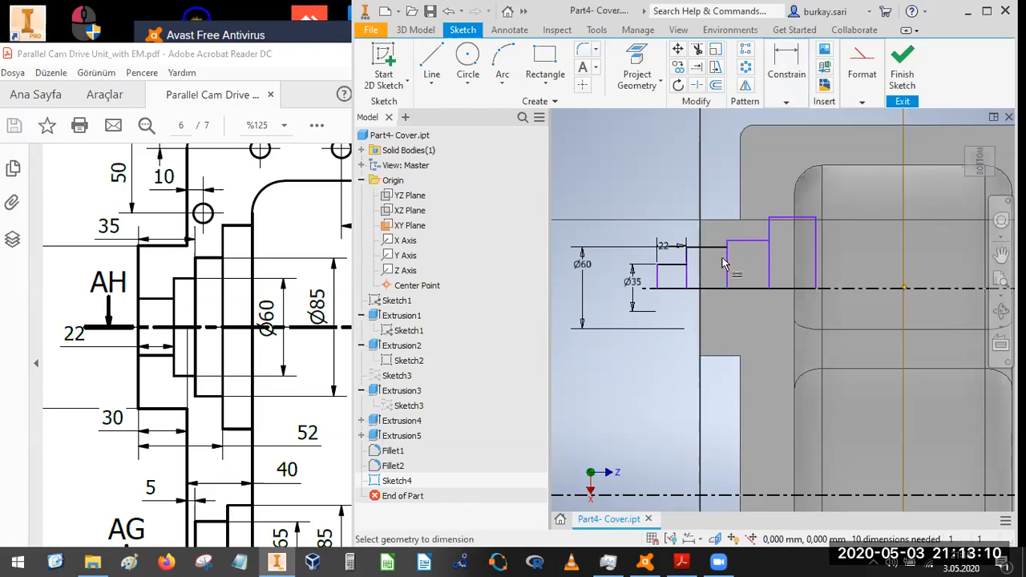
{"action": "left_click", "coordinate": [725, 267]}
{"action": "left_click", "coordinate": [657, 277]}
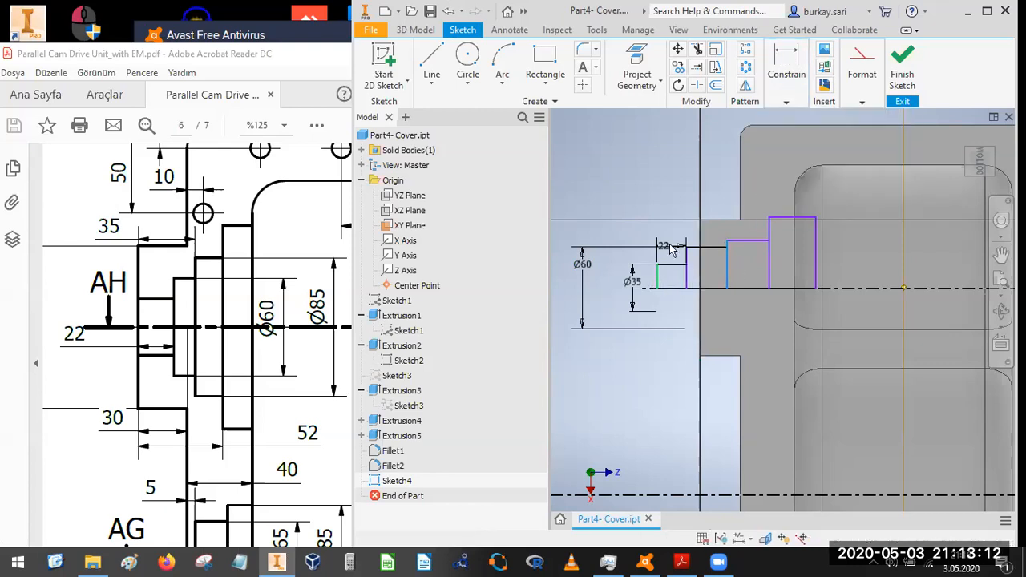
{"action": "scroll", "coordinate": [670, 202], "scroll_direction": "up", "scroll_amount": 3}
{"action": "left_click", "coordinate": [694, 218]}
{"action": "type", "text": "35"}
{"action": "key", "text": "Return"}
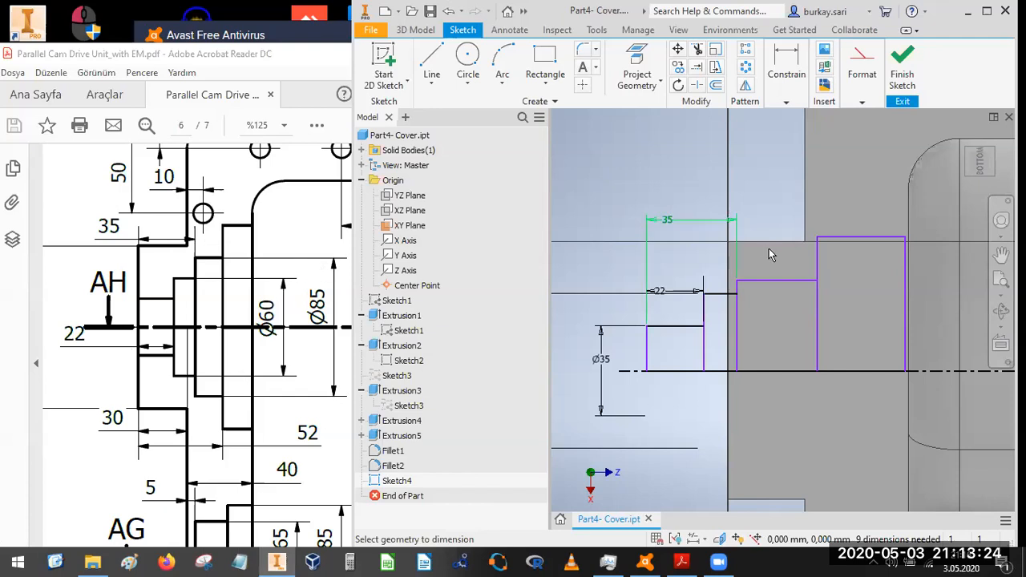
- Dimension the third rectangle's upper edge about the centerline as an 85 mm diameter
{"action": "left_click", "coordinate": [791, 65]}
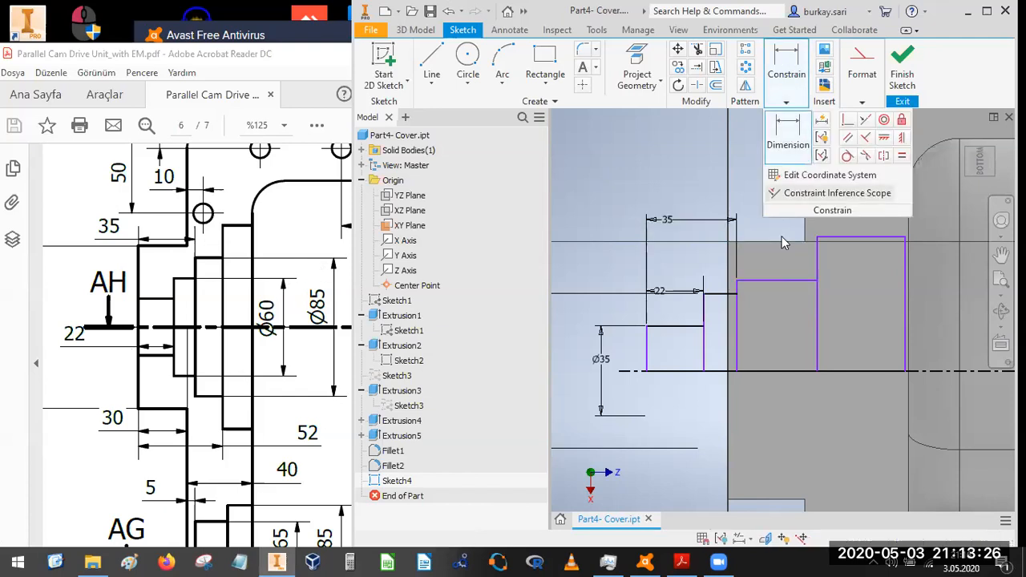
{"action": "left_click", "coordinate": [779, 280]}
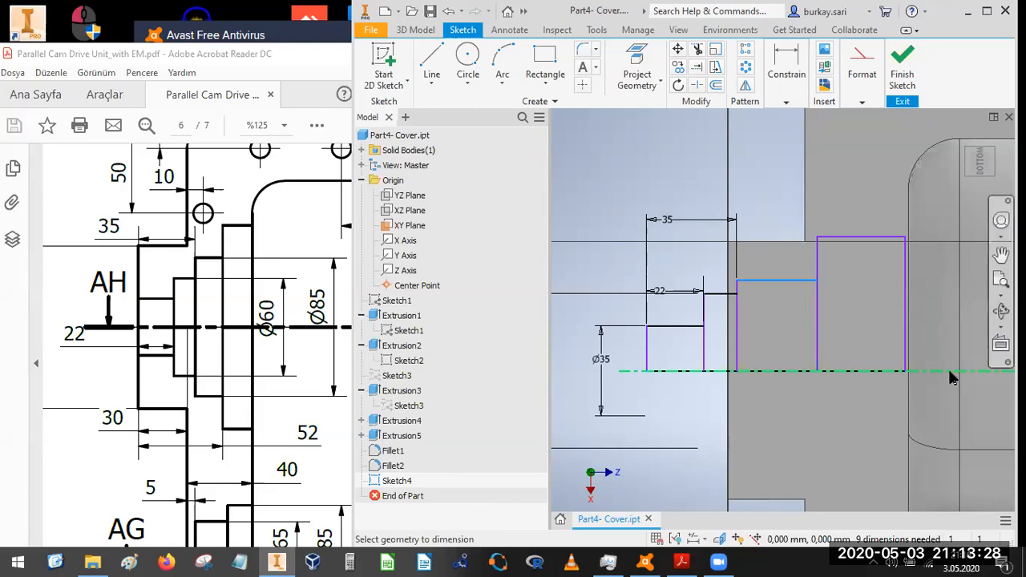
{"action": "left_click", "coordinate": [897, 370]}
{"action": "scroll", "coordinate": [625, 333], "scroll_direction": "down", "scroll_amount": 3}
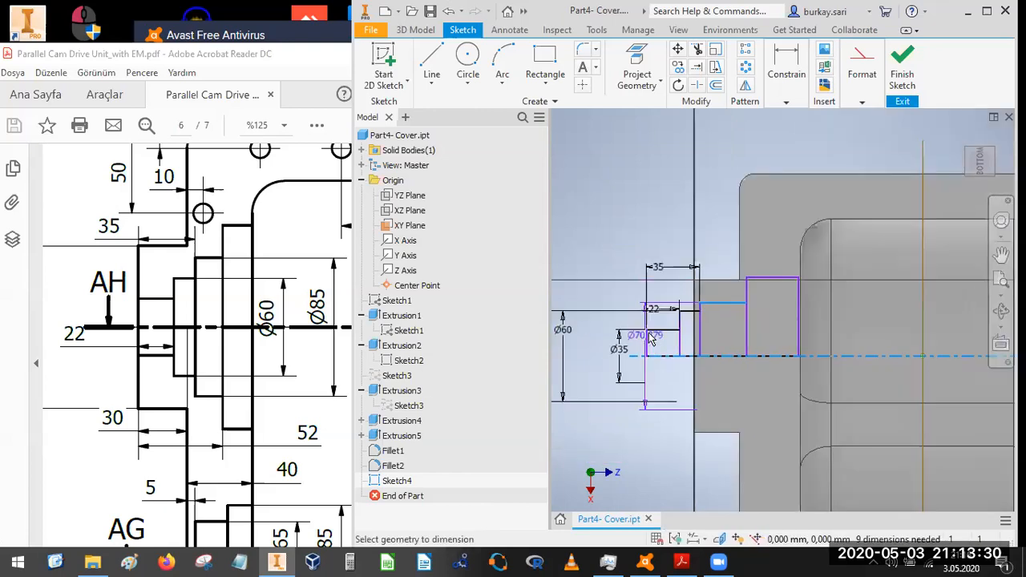
{"action": "left_click", "coordinate": [593, 341]}
{"action": "type", "text": "8"}
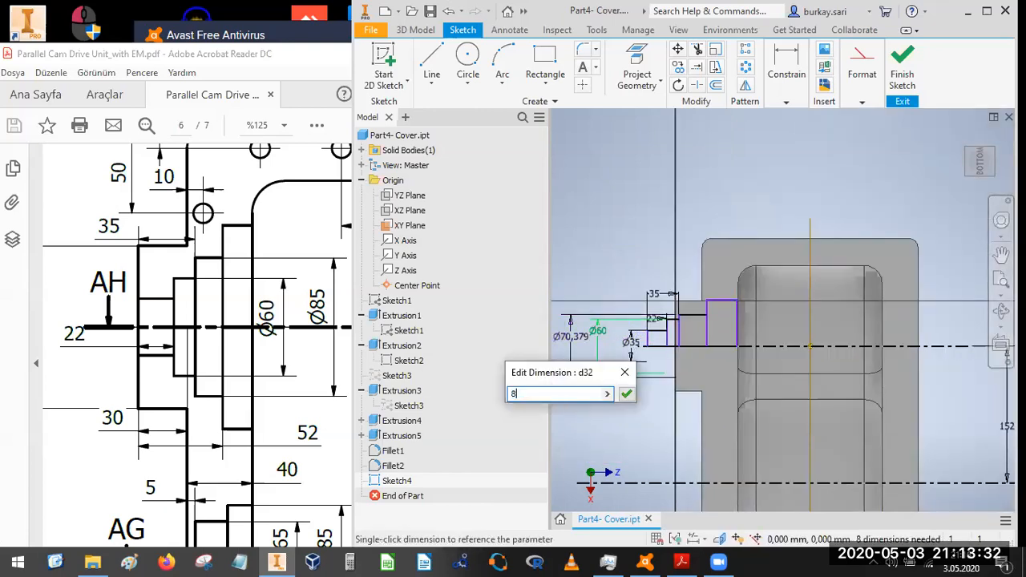
{"action": "type", "text": "5"}
{"action": "key", "text": "Return"}
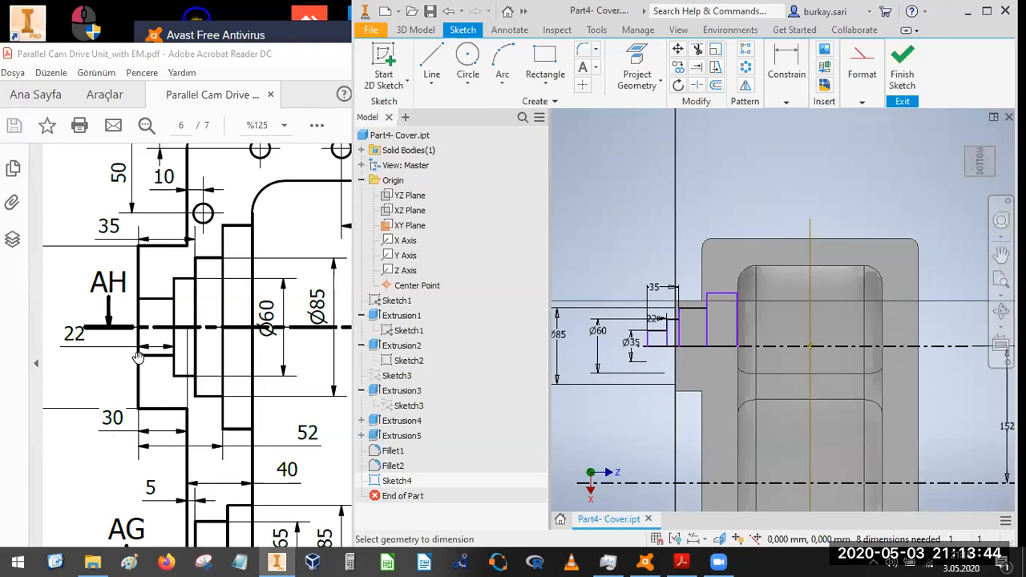
- Dimension the distance from the outermost rectangle's outer edge to the third rectangle's inner edge as 52 mm
{"action": "left_click", "coordinate": [786, 102]}
{"action": "left_click", "coordinate": [706, 328]}
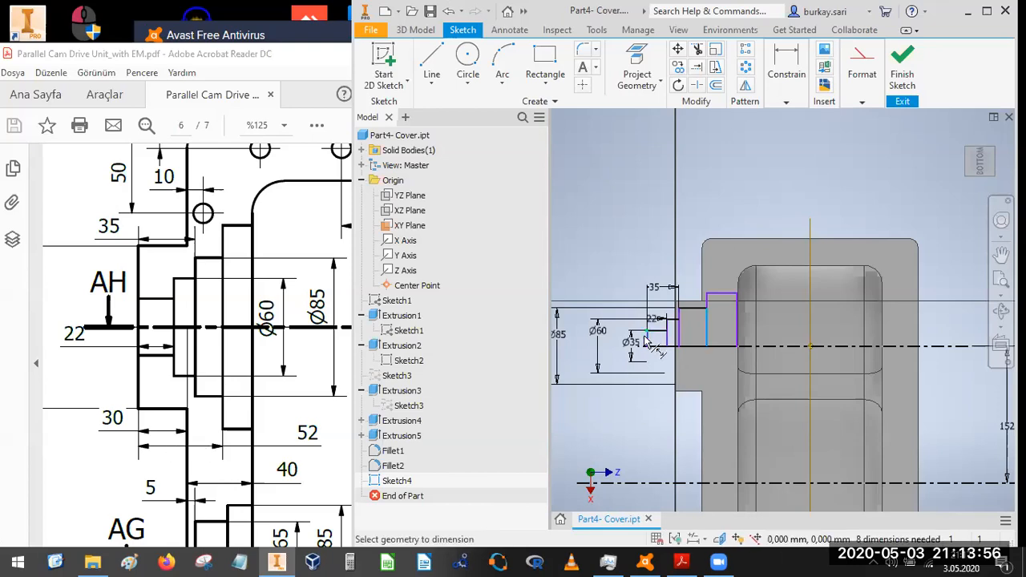
{"action": "left_click", "coordinate": [646, 343]}
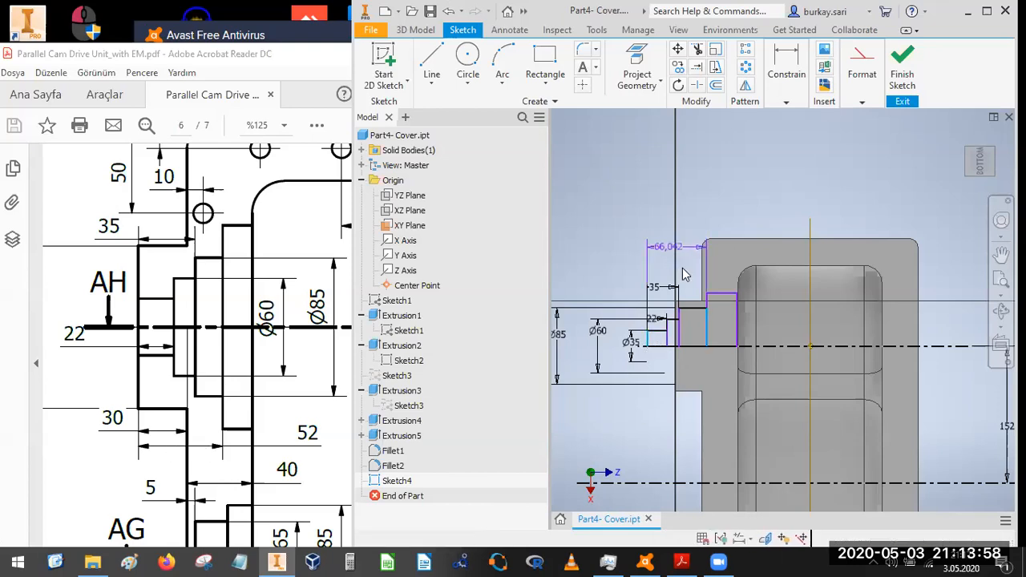
{"action": "left_click", "coordinate": [674, 244]}
{"action": "type", "text": "52"}
{"action": "key", "text": "Return"}
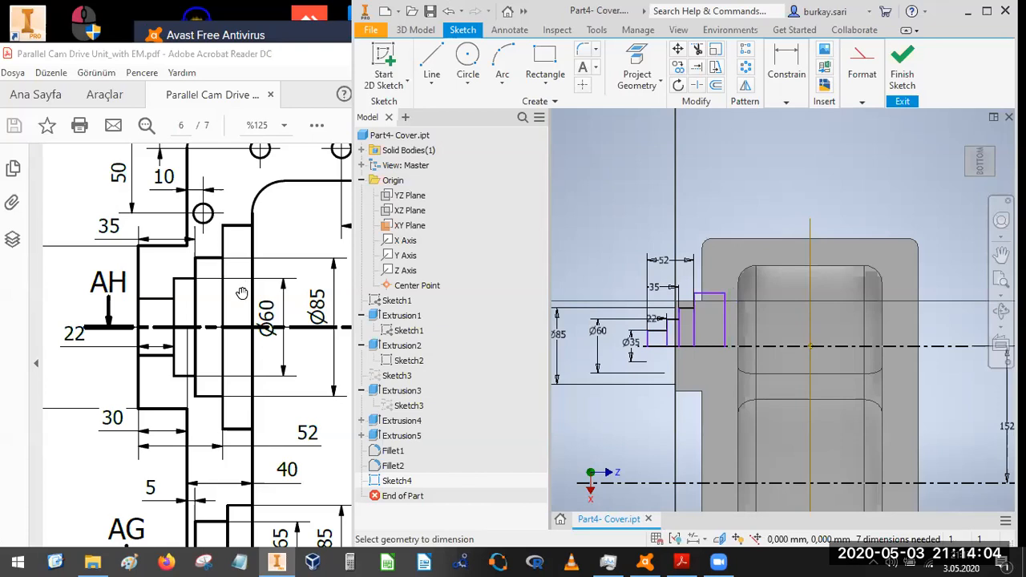
- Examine the plan view and Section AE-AE in the PDF drawing for the diameter of the innermost bore step
{"action": "mouse_move", "coordinate": [345, 161]}
{"action": "left_mouse_down"}
{"action": "mouse_move", "coordinate": [238, 272]}
{"action": "mouse_move", "coordinate": [257, 257]}
{"action": "left_mouse_up"}
{"action": "left_click_drag", "start_coordinate": [212, 325], "coordinate": [297, 288]}
{"action": "left_click_drag", "start_coordinate": [108, 390], "coordinate": [361, 328]}
{"action": "left_click_drag", "start_coordinate": [163, 385], "coordinate": [267, 382]}
{"action": "left_click_drag", "start_coordinate": [166, 300], "coordinate": [79, 105]}
{"action": "scroll", "coordinate": [151, 344], "scroll_direction": "down", "scroll_amount": 5, "text": "ctrl"}
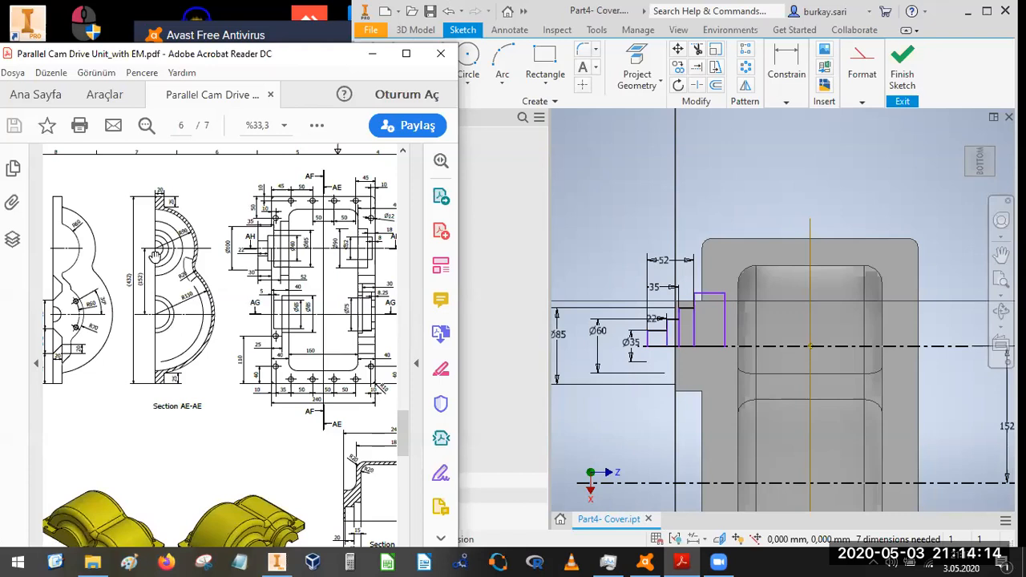
{"action": "scroll", "coordinate": [154, 258], "scroll_direction": "up", "scroll_amount": 4, "text": "ctrl"}
{"action": "left_click_drag", "start_coordinate": [217, 247], "coordinate": [204, 258]}
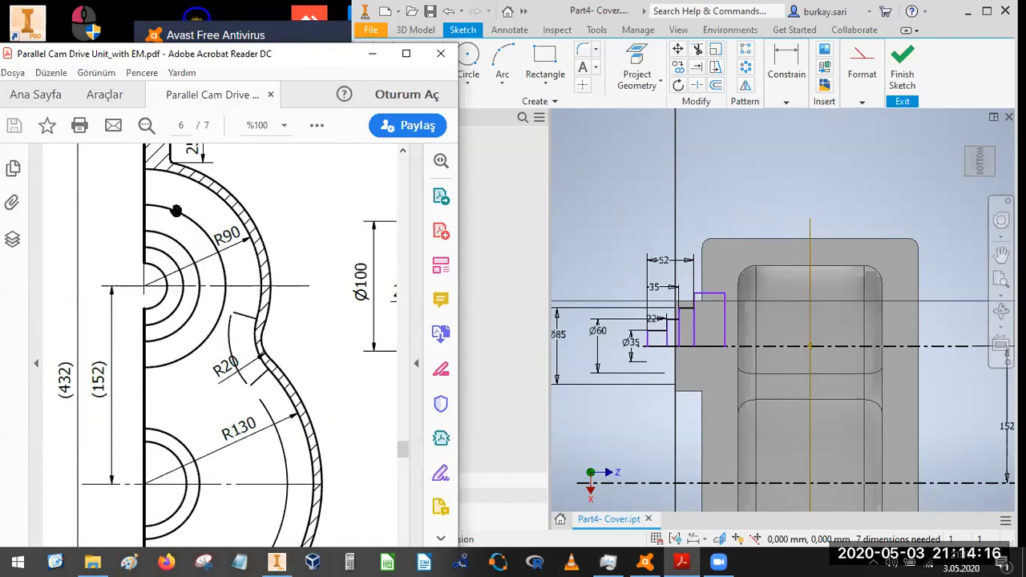
{"action": "scroll", "coordinate": [220, 292], "scroll_direction": "down", "scroll_amount": 3}
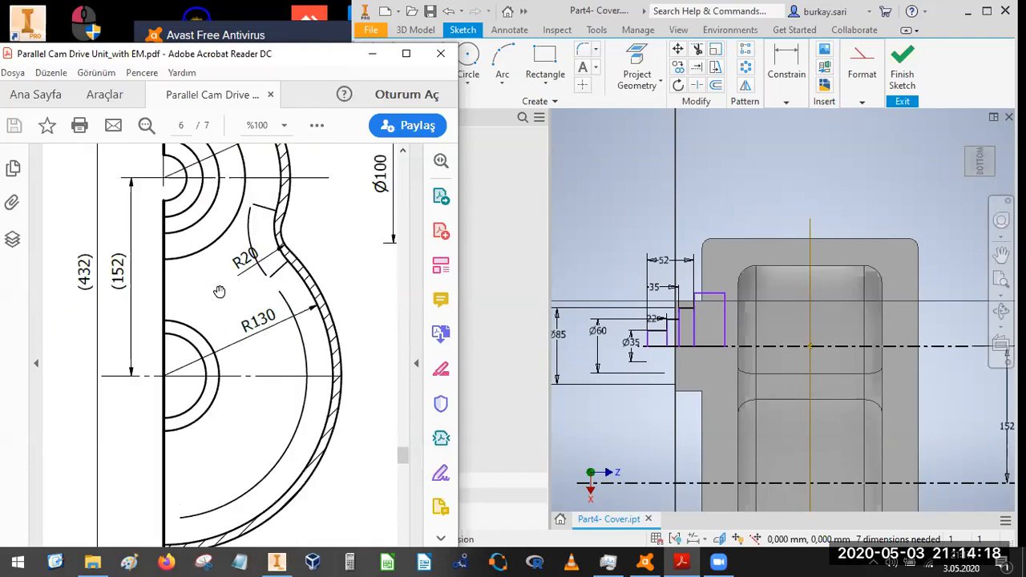
{"action": "scroll", "coordinate": [189, 347], "scroll_direction": "down", "scroll_amount": 3, "text": "ctrl"}
{"action": "scroll", "coordinate": [186, 315], "scroll_direction": "up", "scroll_amount": 2, "text": "ctrl"}
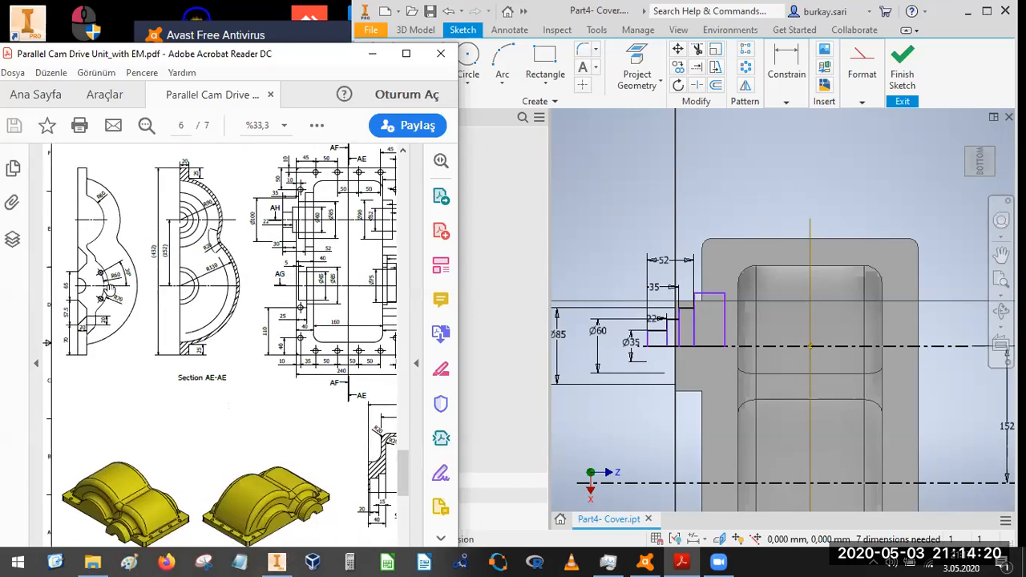
- Examine Section AF-AF and the adjacent side view in the PDF drawing for the innermost bore step's radius
{"action": "left_click_drag", "start_coordinate": [188, 312], "coordinate": [54, 280]}
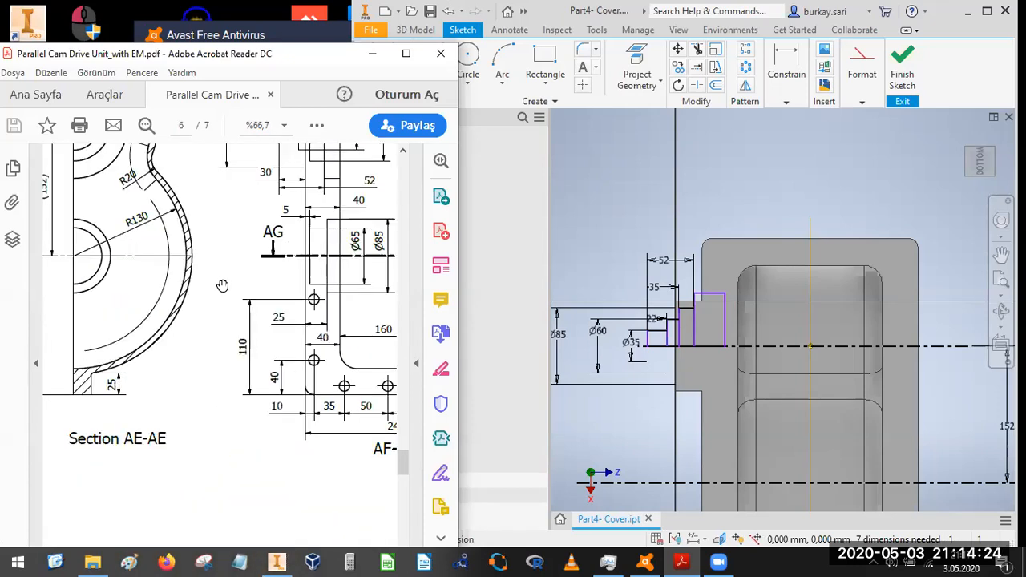
{"action": "scroll", "coordinate": [236, 311], "scroll_direction": "down", "scroll_amount": 3, "text": "ctrl"}
{"action": "scroll", "coordinate": [272, 289], "scroll_direction": "up", "scroll_amount": 3, "text": "ctrl"}
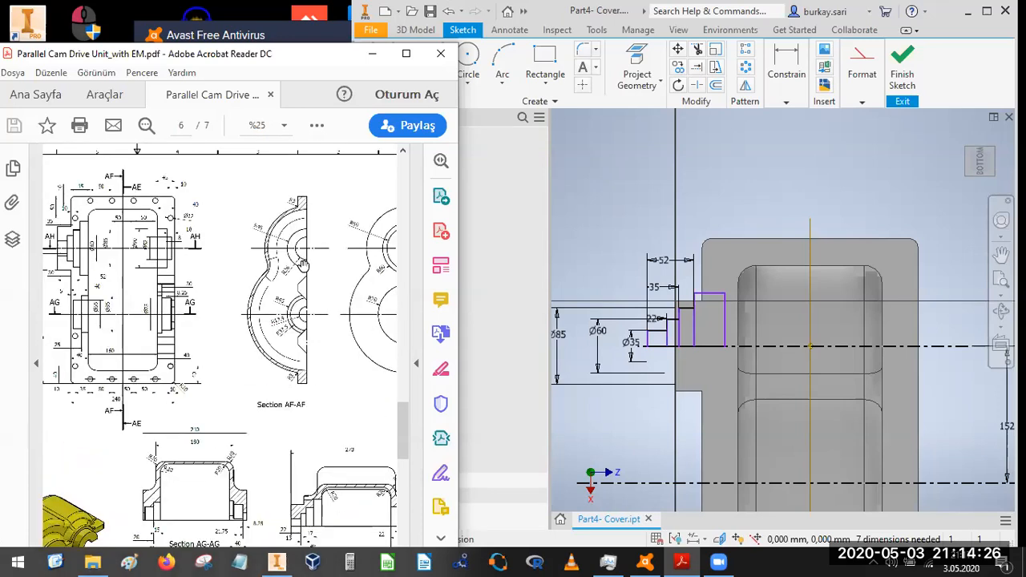
{"action": "mouse_move", "coordinate": [275, 269]}
{"action": "left_mouse_down"}
{"action": "mouse_move", "coordinate": [145, 314]}
{"action": "mouse_move", "coordinate": [91, 283]}
{"action": "left_mouse_up"}
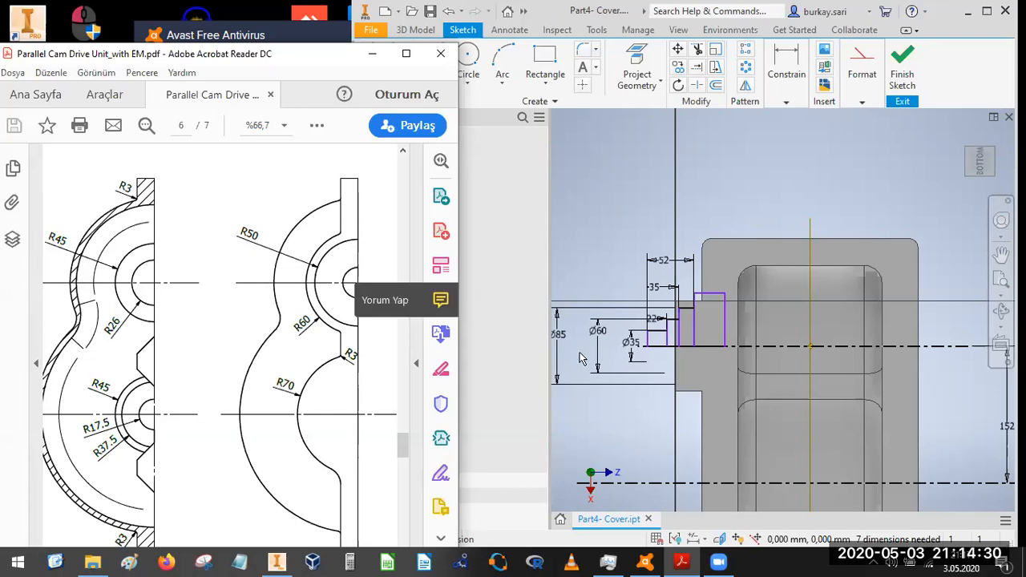
{"action": "left_click_drag", "start_coordinate": [139, 372], "coordinate": [155, 377]}
{"action": "left_click_drag", "start_coordinate": [150, 299], "coordinate": [208, 252]}
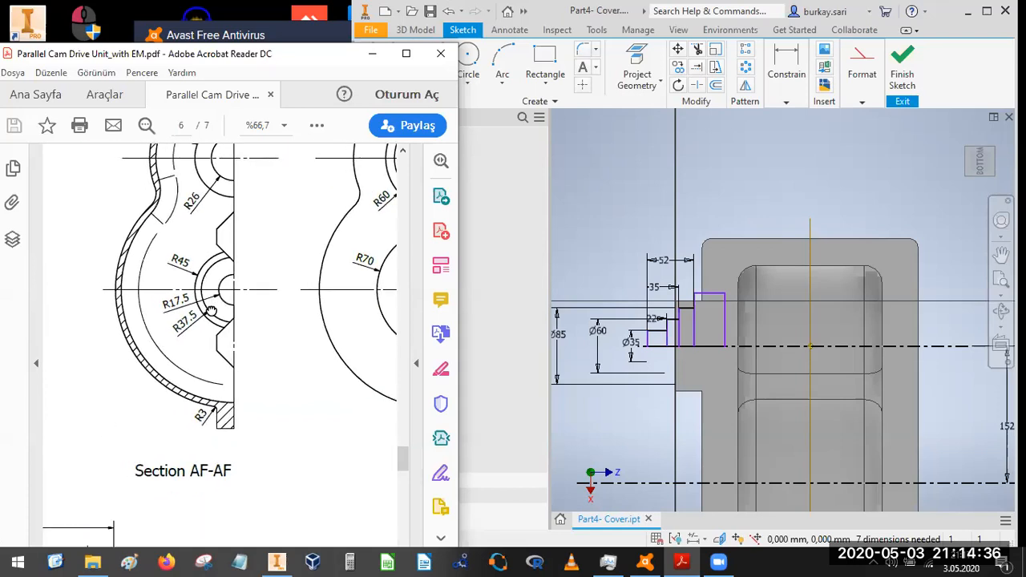
{"action": "left_click_drag", "start_coordinate": [274, 313], "coordinate": [399, 336]}
{"action": "mouse_move", "coordinate": [64, 329]}
{"action": "left_mouse_down"}
{"action": "mouse_move", "coordinate": [107, 316]}
{"action": "mouse_move", "coordinate": [236, 386]}
{"action": "mouse_move", "coordinate": [229, 407]}
{"action": "left_mouse_up"}
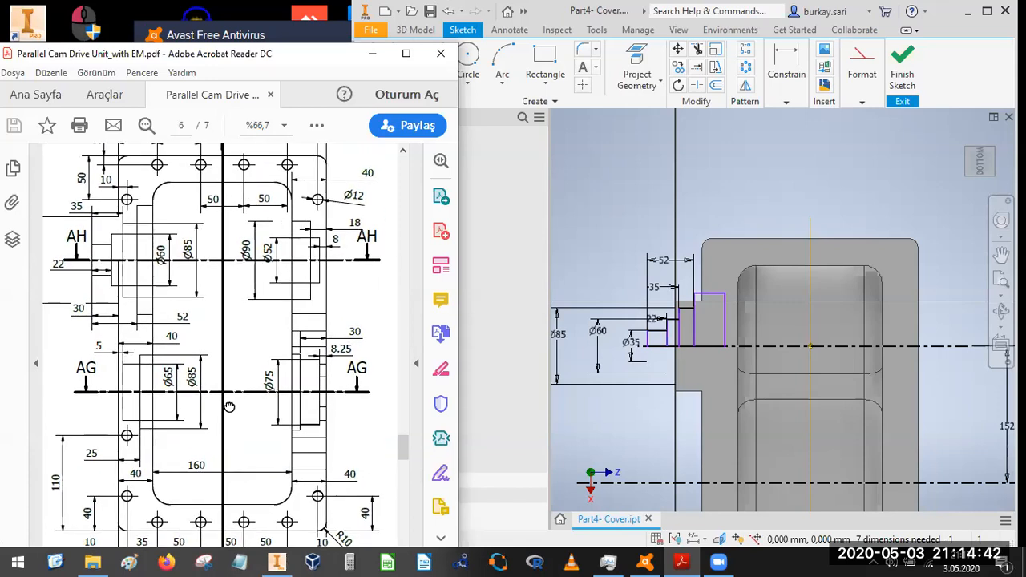
- Check the plan view's AG and AH bores, the lower sections and the opposite side view in the PDF for the missing diameter
{"action": "left_click_drag", "start_coordinate": [232, 408], "coordinate": [256, 405]}
{"action": "left_click_drag", "start_coordinate": [181, 451], "coordinate": [169, 355]}
{"action": "left_click_drag", "start_coordinate": [361, 463], "coordinate": [180, 338]}
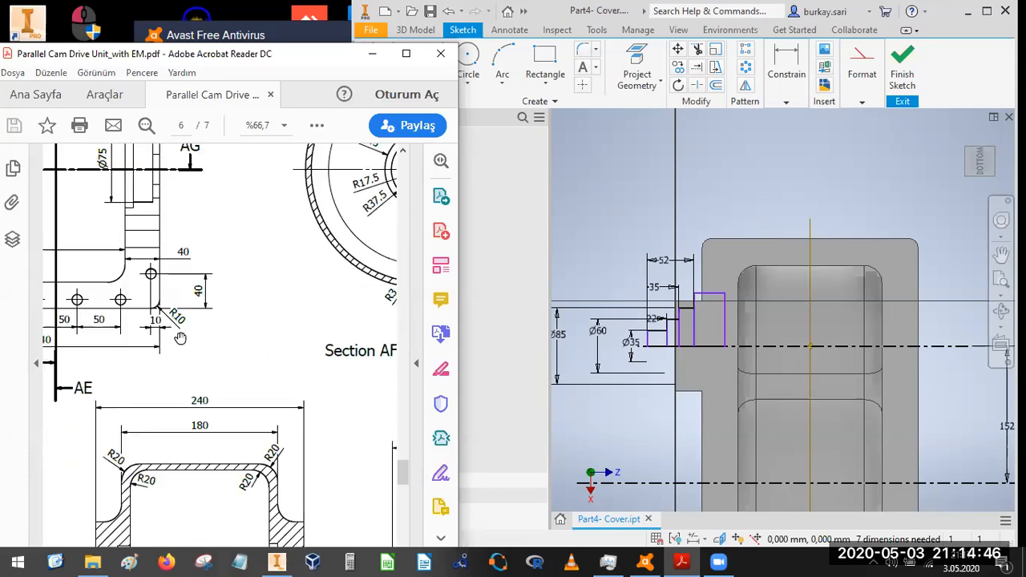
{"action": "mouse_move", "coordinate": [365, 517]}
{"action": "left_mouse_down"}
{"action": "mouse_move", "coordinate": [233, 355]}
{"action": "mouse_move", "coordinate": [102, 347]}
{"action": "left_mouse_up"}
{"action": "left_click_drag", "start_coordinate": [105, 394], "coordinate": [260, 395]}
{"action": "left_click_drag", "start_coordinate": [149, 400], "coordinate": [289, 405]}
{"action": "mouse_move", "coordinate": [123, 452]}
{"action": "left_mouse_down"}
{"action": "mouse_move", "coordinate": [256, 453]}
{"action": "mouse_move", "coordinate": [263, 463]}
{"action": "left_mouse_up"}
{"action": "mouse_move", "coordinate": [76, 328]}
{"action": "left_mouse_down"}
{"action": "mouse_move", "coordinate": [190, 417]}
{"action": "mouse_move", "coordinate": [315, 457]}
{"action": "left_mouse_up"}
{"action": "mouse_move", "coordinate": [137, 321]}
{"action": "left_mouse_down"}
{"action": "mouse_move", "coordinate": [204, 457]}
{"action": "mouse_move", "coordinate": [222, 469]}
{"action": "left_mouse_up"}
{"action": "left_click_drag", "start_coordinate": [200, 376], "coordinate": [264, 275]}
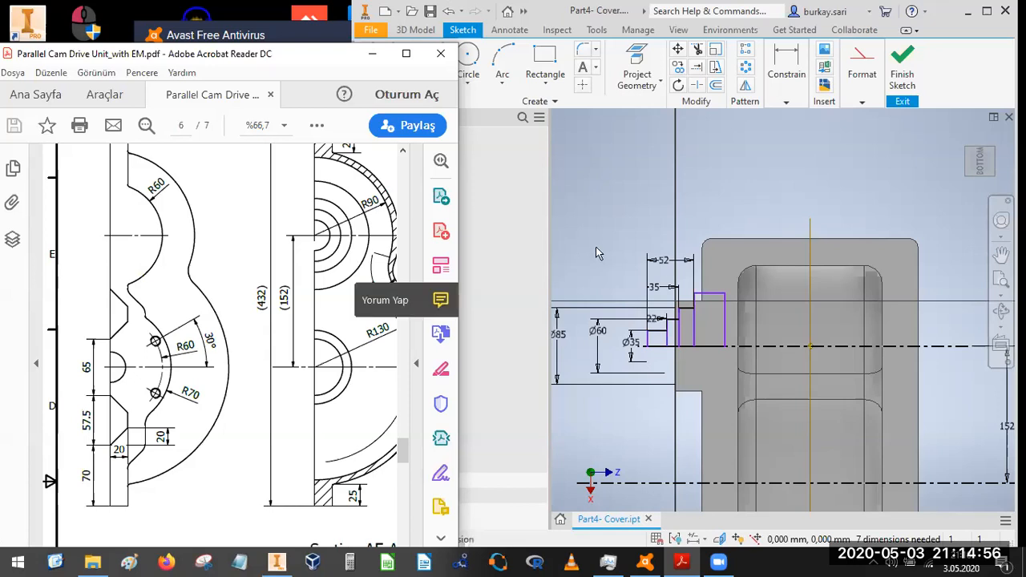
- Make the outermost rectangle's outer corner on the centerline coincident with the boss's outer face edge
{"action": "left_click", "coordinate": [593, 217]}
{"action": "left_click", "coordinate": [794, 95]}
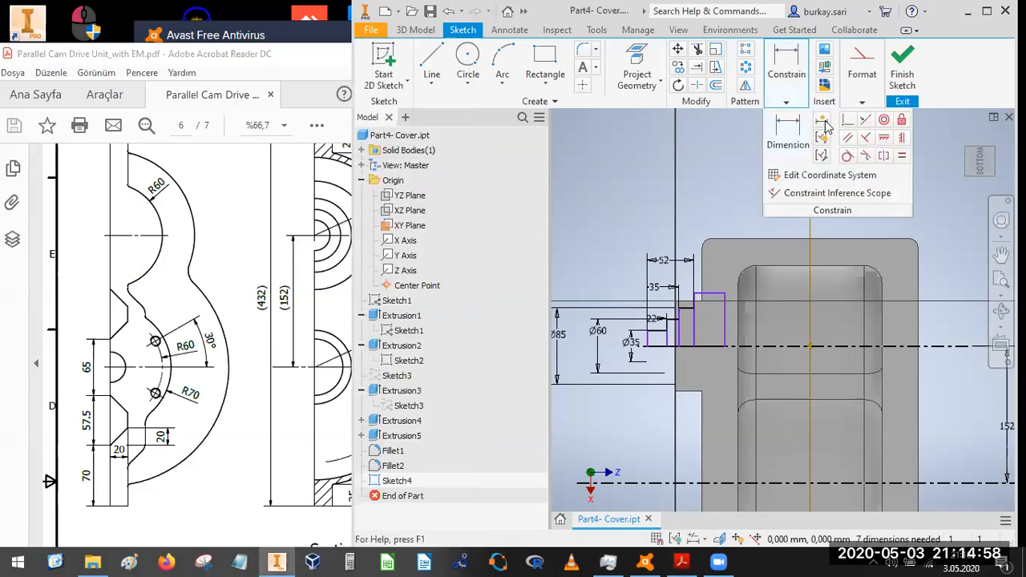
{"action": "left_click", "coordinate": [796, 132]}
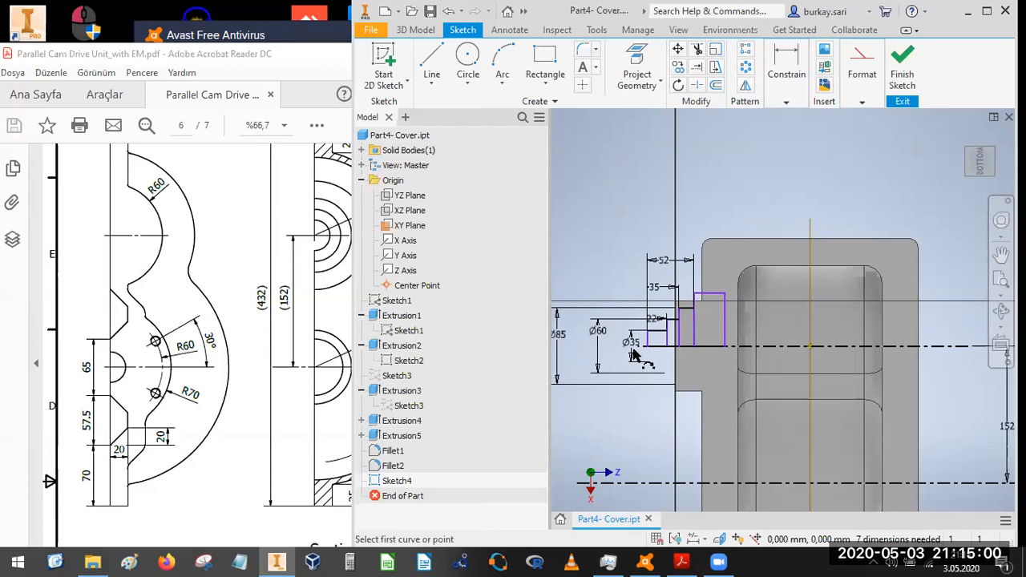
{"action": "scroll", "coordinate": [645, 357], "scroll_direction": "up", "scroll_amount": 3}
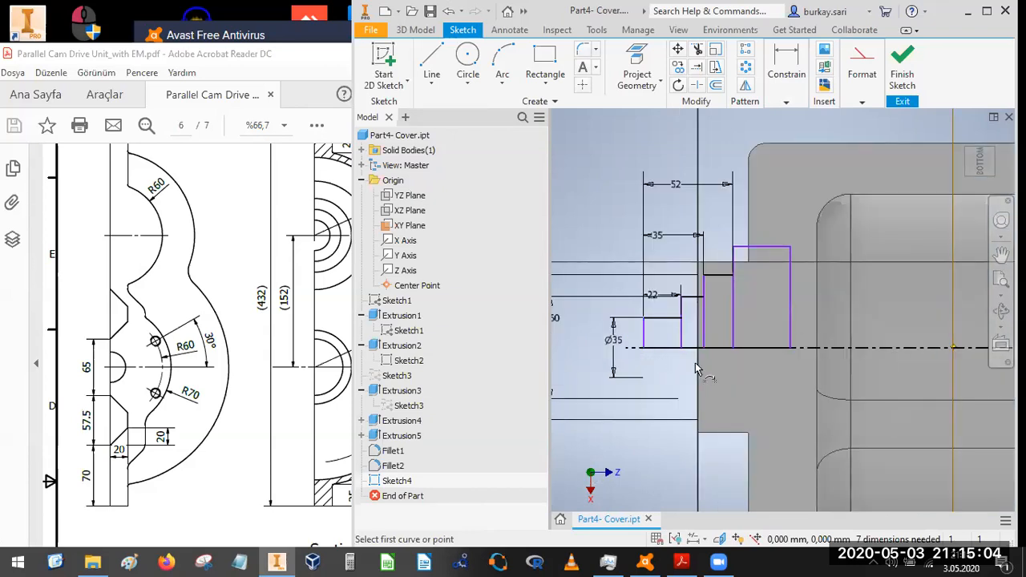
{"action": "left_click", "coordinate": [787, 102]}
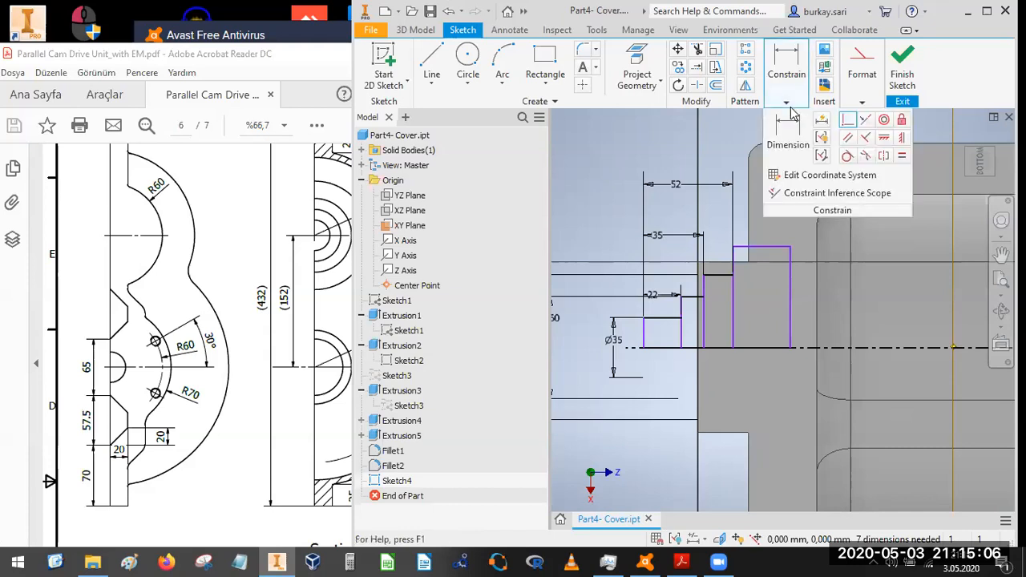
{"action": "left_click", "coordinate": [848, 121]}
{"action": "left_click", "coordinate": [641, 349]}
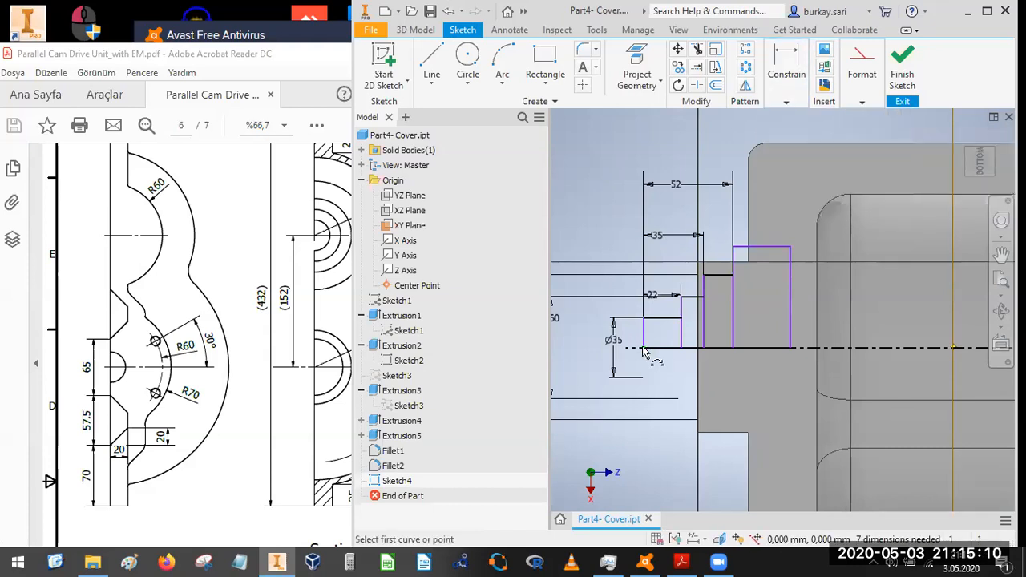
{"action": "left_click", "coordinate": [690, 383]}
{"action": "key", "text": "Escape"}
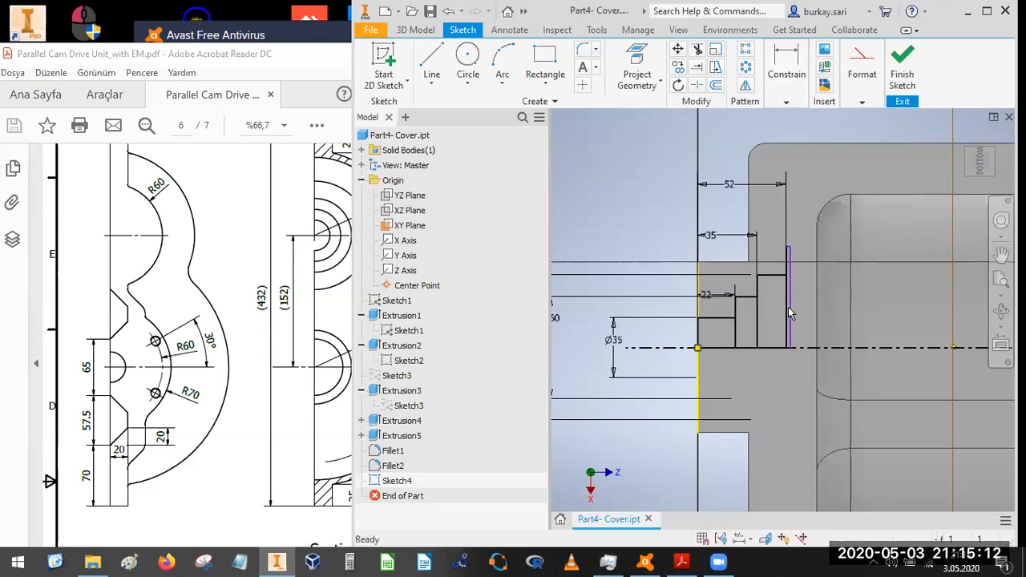
- Make the innermost rectangle's inner corner on the centerline coincident with the cover's inner wall edge
{"action": "scroll", "coordinate": [795, 306], "scroll_direction": "up", "scroll_amount": 5}
{"action": "mouse_move", "coordinate": [798, 308]}
{"action": "left_mouse_down"}
{"action": "mouse_move", "coordinate": [895, 312]}
{"action": "mouse_move", "coordinate": [899, 328]}
{"action": "mouse_move", "coordinate": [888, 345]}
{"action": "mouse_move", "coordinate": [881, 337]}
{"action": "left_mouse_up"}
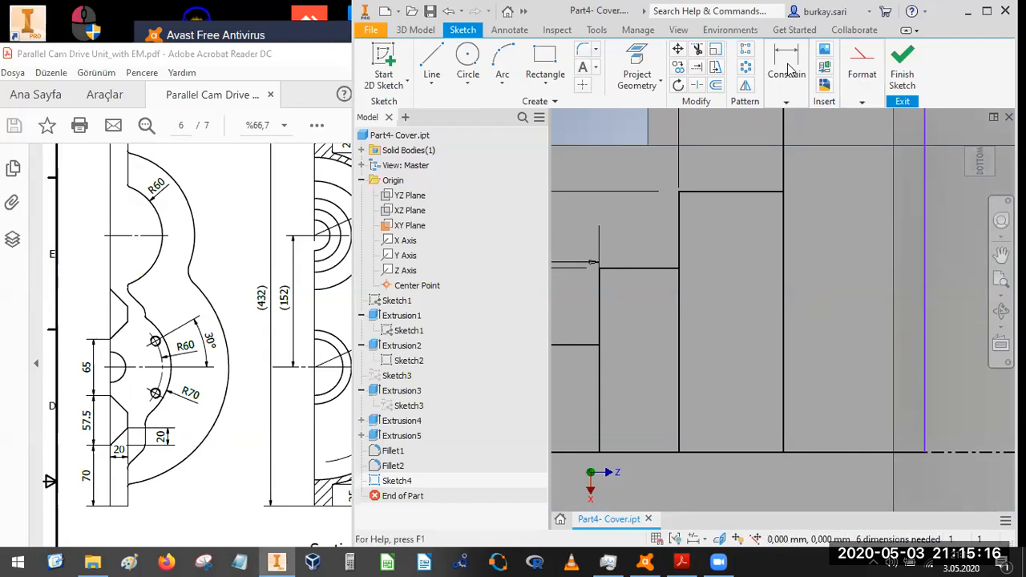
{"action": "left_click", "coordinate": [786, 102]}
{"action": "left_click", "coordinate": [845, 124]}
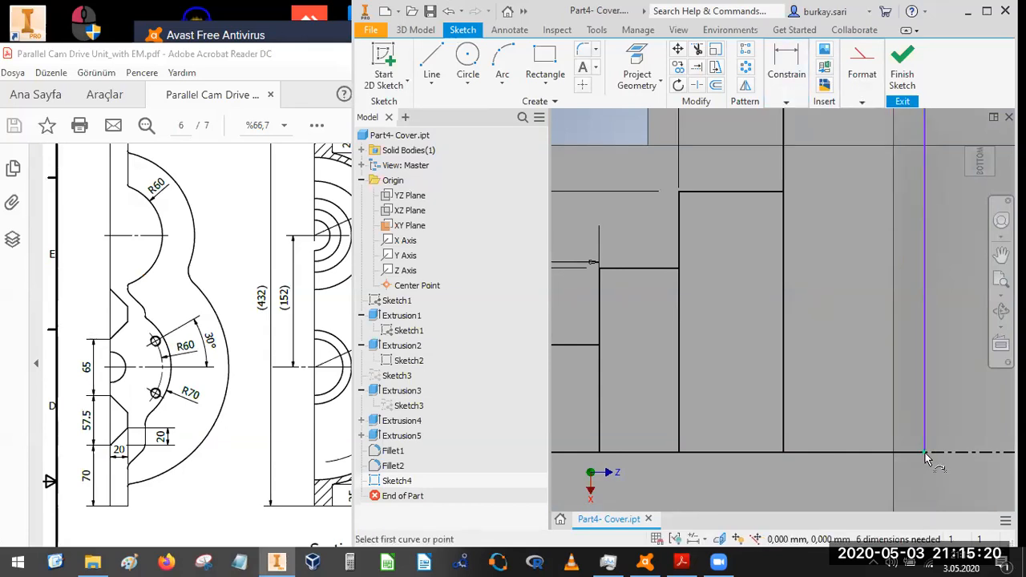
{"action": "scroll", "coordinate": [809, 331], "scroll_direction": "up", "scroll_amount": 3}
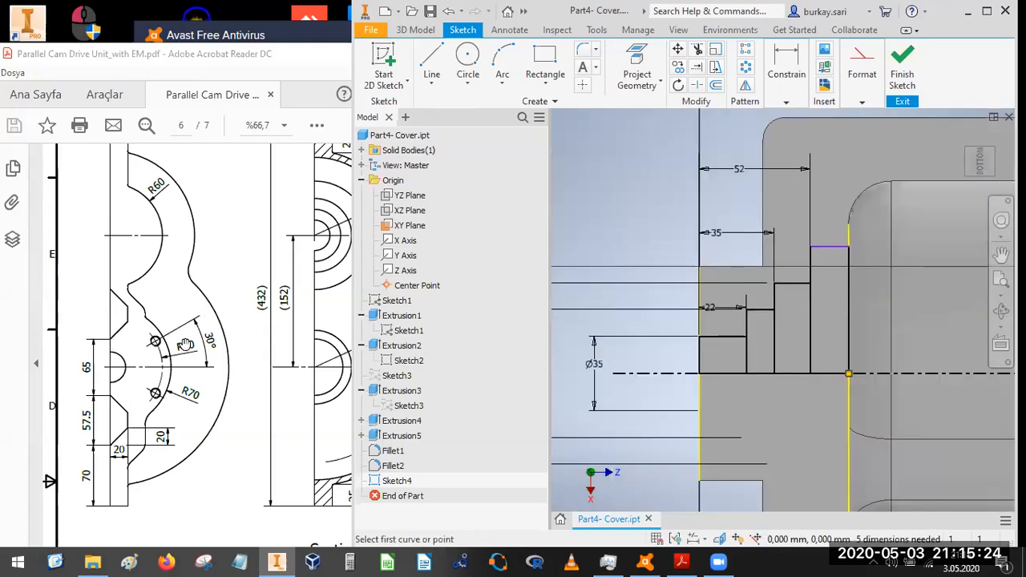
- Compare the PDF's plan view, Section AF-AF and outer side view with the sketched AH bore to find the innermost step's diameter
{"action": "left_click_drag", "start_coordinate": [345, 287], "coordinate": [239, 326]}
{"action": "left_click_drag", "start_coordinate": [321, 280], "coordinate": [174, 298]}
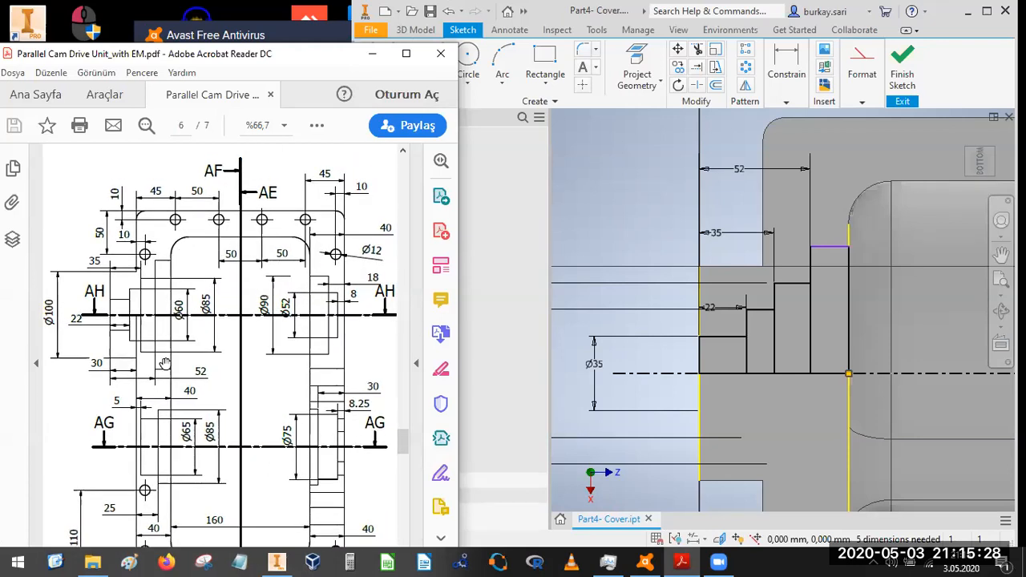
{"action": "mouse_move", "coordinate": [223, 320]}
{"action": "left_mouse_down"}
{"action": "mouse_move", "coordinate": [226, 170]}
{"action": "mouse_move", "coordinate": [186, 201]}
{"action": "mouse_move", "coordinate": [210, 159]}
{"action": "left_mouse_up"}
{"action": "left_click_drag", "start_coordinate": [289, 273], "coordinate": [167, 242]}
{"action": "left_click_drag", "start_coordinate": [315, 313], "coordinate": [204, 305]}
{"action": "left_click_drag", "start_coordinate": [79, 342], "coordinate": [183, 407]}
{"action": "left_click_drag", "start_coordinate": [213, 280], "coordinate": [148, 387]}
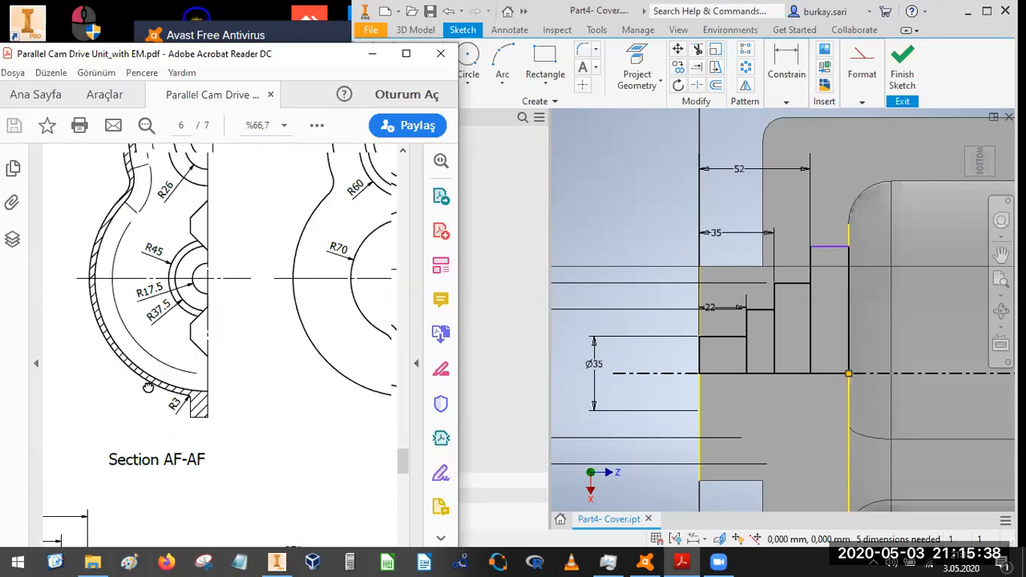
{"action": "left_click_drag", "start_coordinate": [197, 289], "coordinate": [190, 306]}
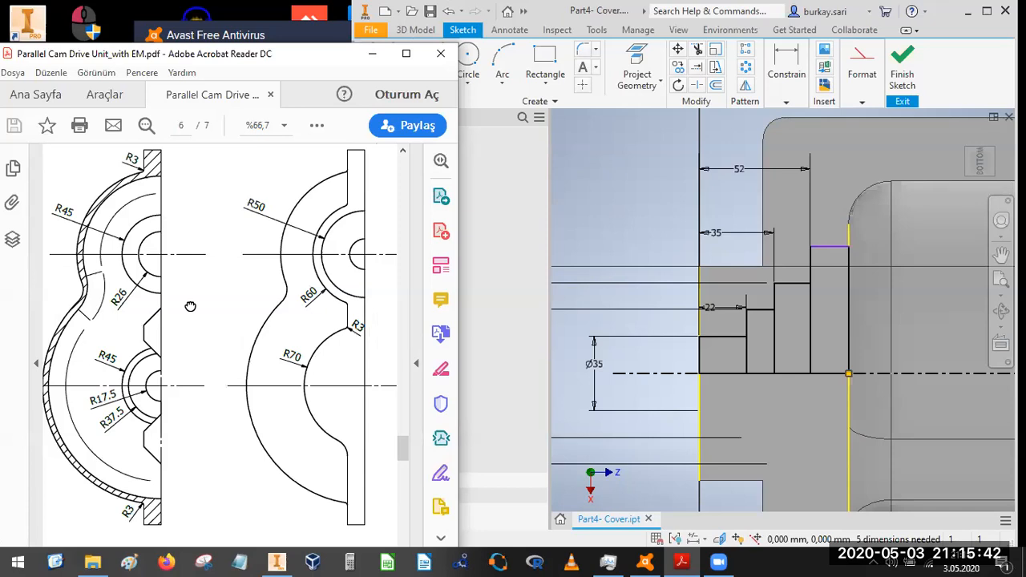
{"action": "left_click", "coordinate": [629, 296]}
{"action": "scroll", "coordinate": [671, 241], "scroll_direction": "down", "scroll_amount": 5}
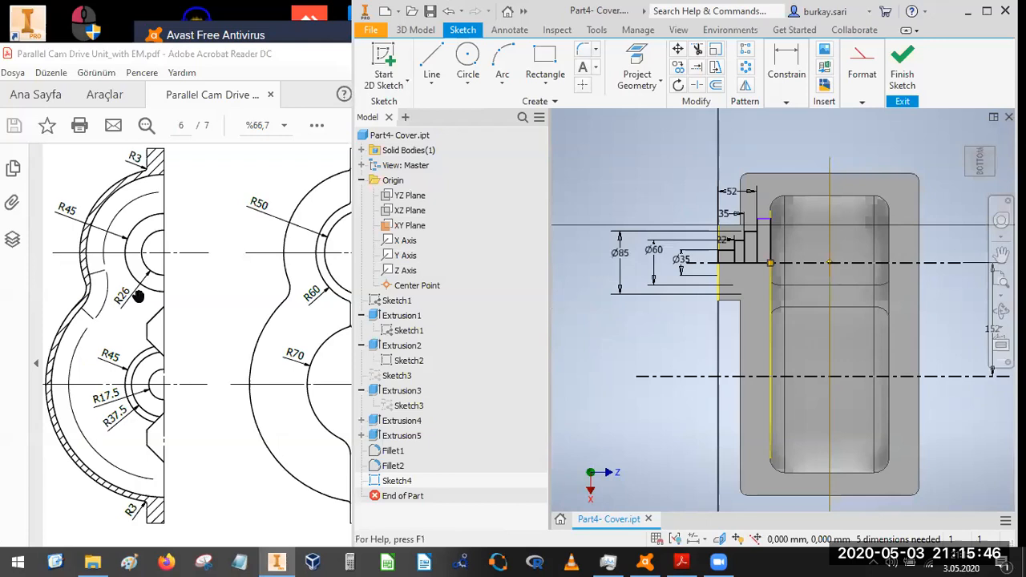
{"action": "left_click", "coordinate": [99, 308]}
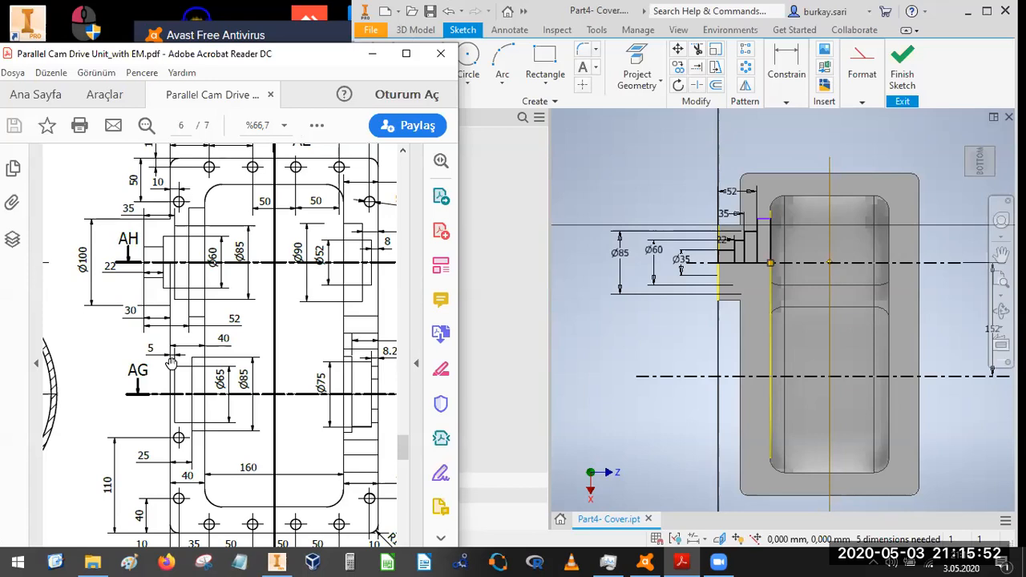
{"action": "left_click", "coordinate": [627, 201]}
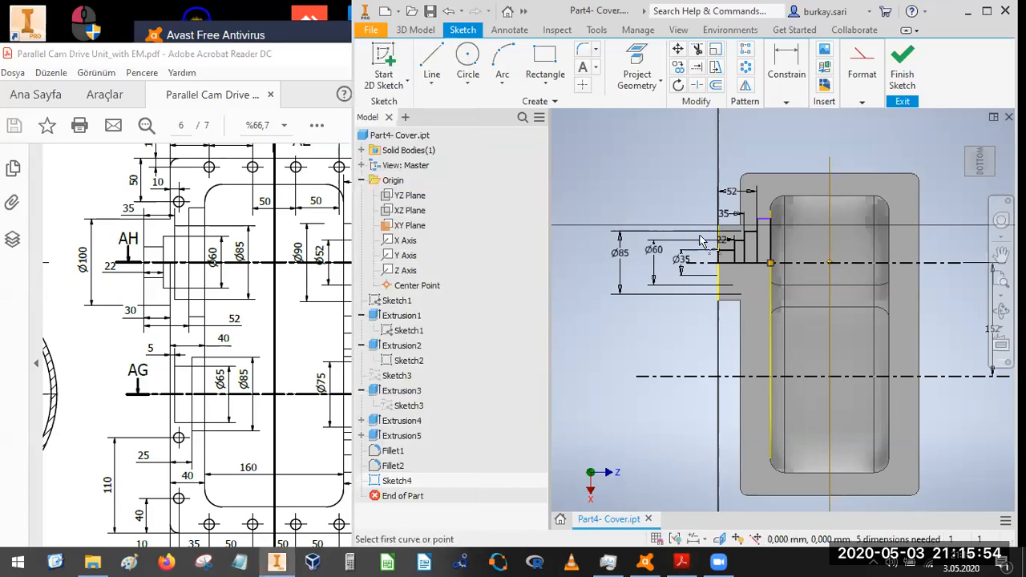
{"action": "scroll", "coordinate": [774, 240], "scroll_direction": "up", "scroll_amount": 3}
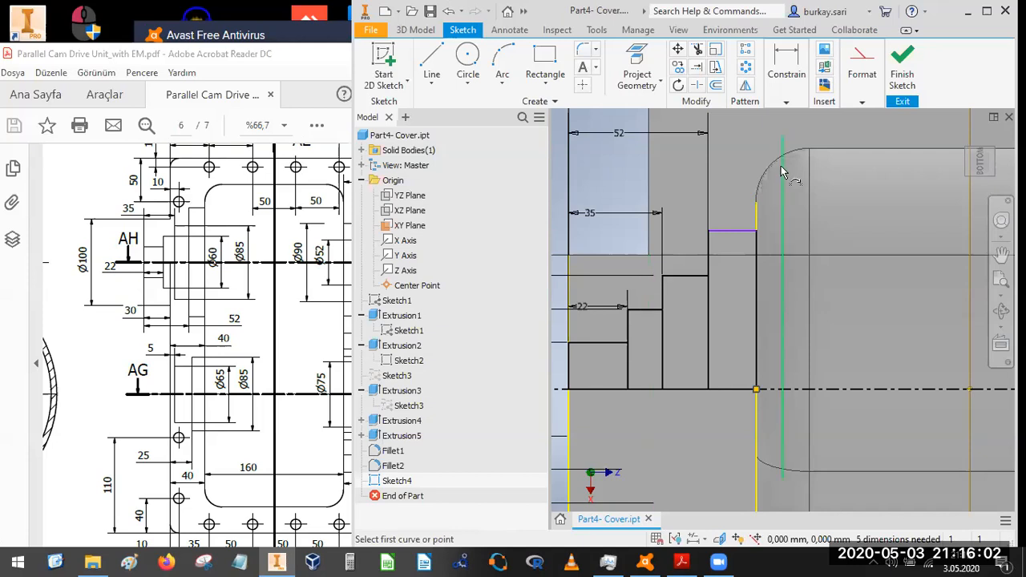
{"action": "scroll", "coordinate": [781, 166], "scroll_direction": "down", "scroll_amount": 4}
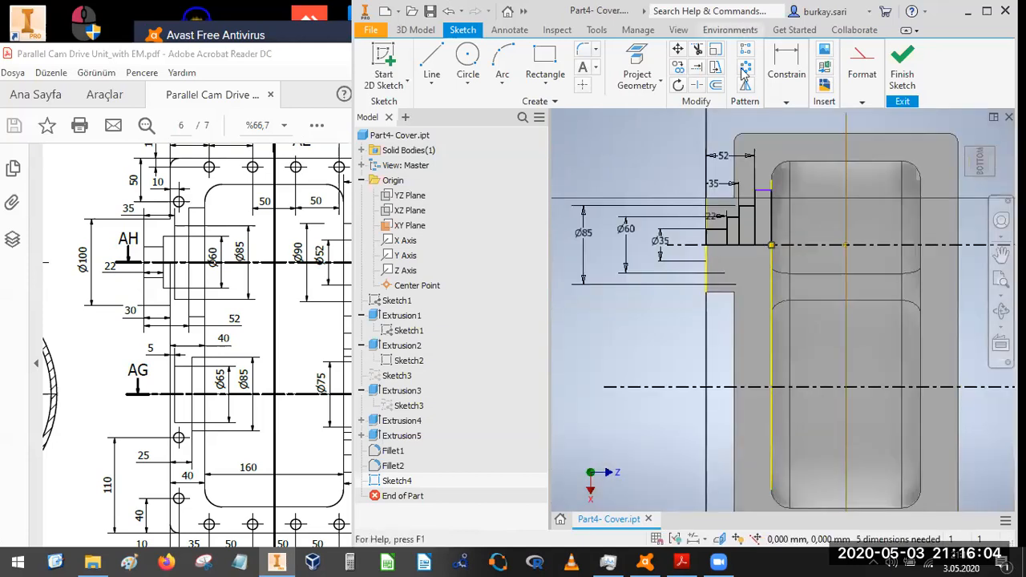
- Examine the opposite wall's AH bore up close in the PDF plan view for its step diameters and depths
{"action": "mouse_move", "coordinate": [784, 71]}
{"action": "left_click", "coordinate": [842, 114]}
{"action": "left_click_drag", "start_coordinate": [283, 246], "coordinate": [167, 259]}
{"action": "left_click_drag", "start_coordinate": [242, 283], "coordinate": [231, 283]}
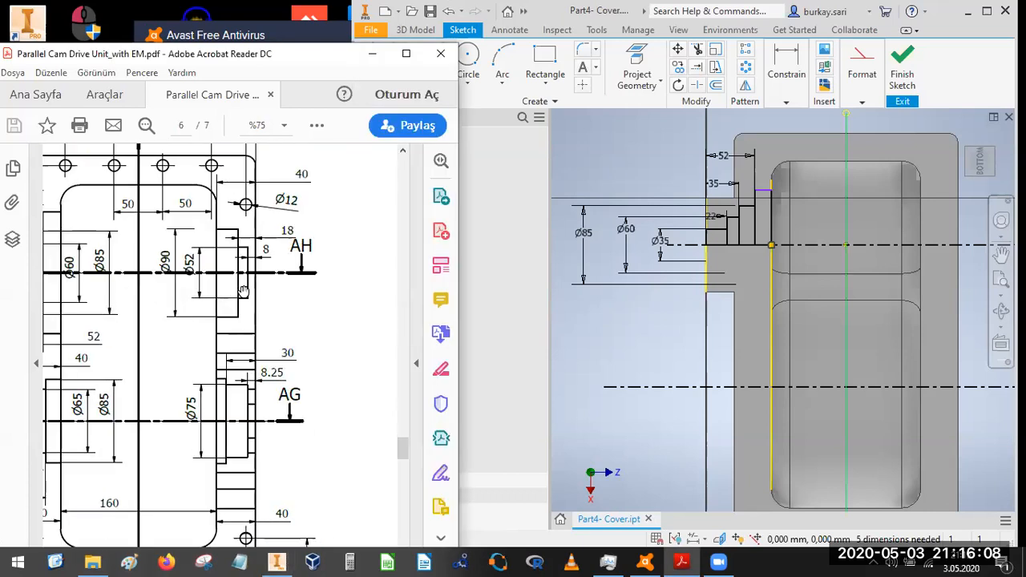
{"action": "scroll", "coordinate": [241, 290], "scroll_direction": "up", "scroll_amount": 1, "text": "ctrl"}
{"action": "scroll", "coordinate": [210, 258], "scroll_direction": "up", "scroll_amount": 1, "text": "ctrl"}
{"action": "scroll", "coordinate": [196, 275], "scroll_direction": "up", "scroll_amount": 1, "text": "ctrl"}
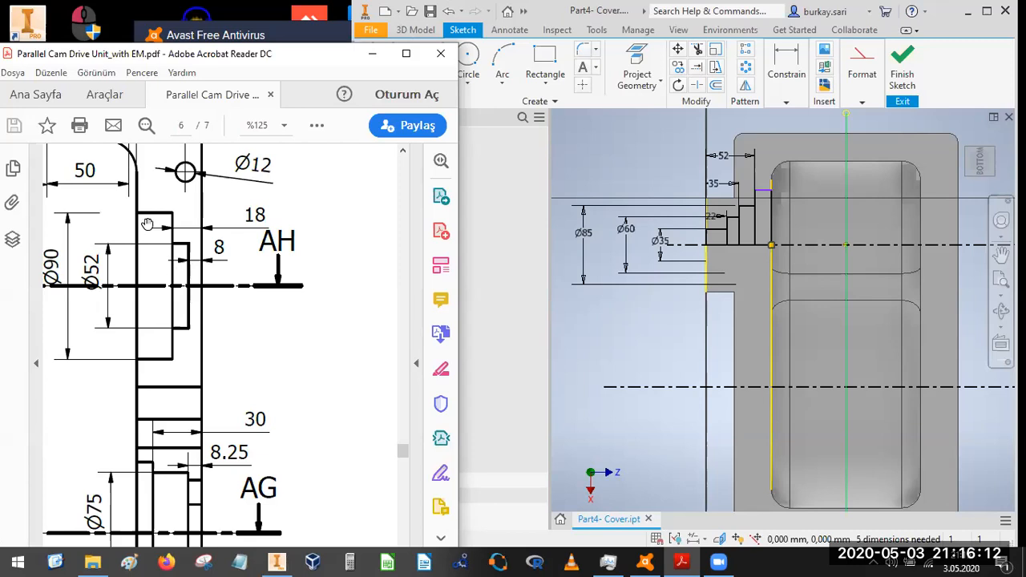
{"action": "left_click", "coordinate": [794, 254]}
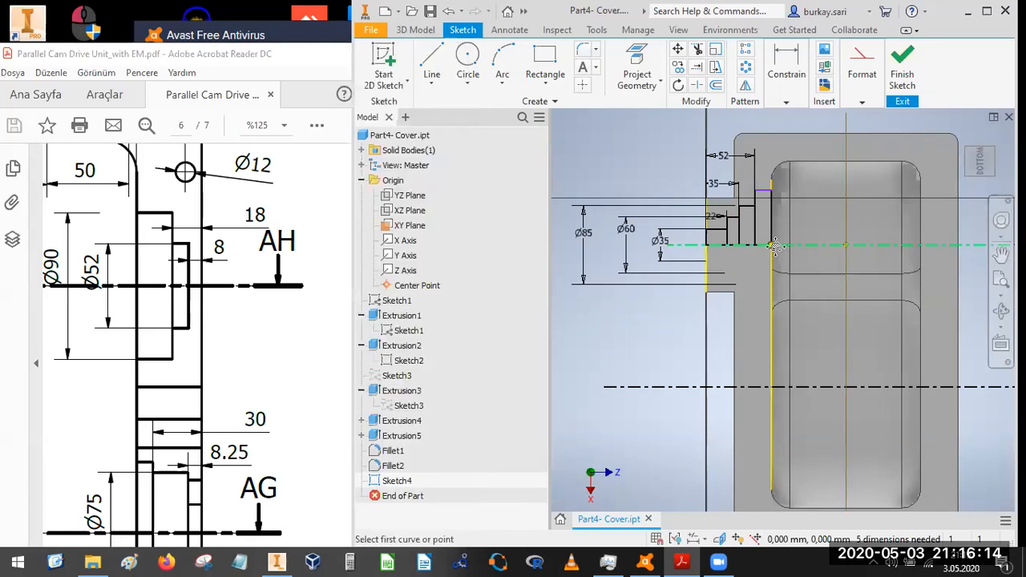
- Sketch two adjoining rectangles on the AH centerline outside the opposite wall, the shorter outer one about 13 mm wide and the inner one taller
{"action": "left_click", "coordinate": [545, 58]}
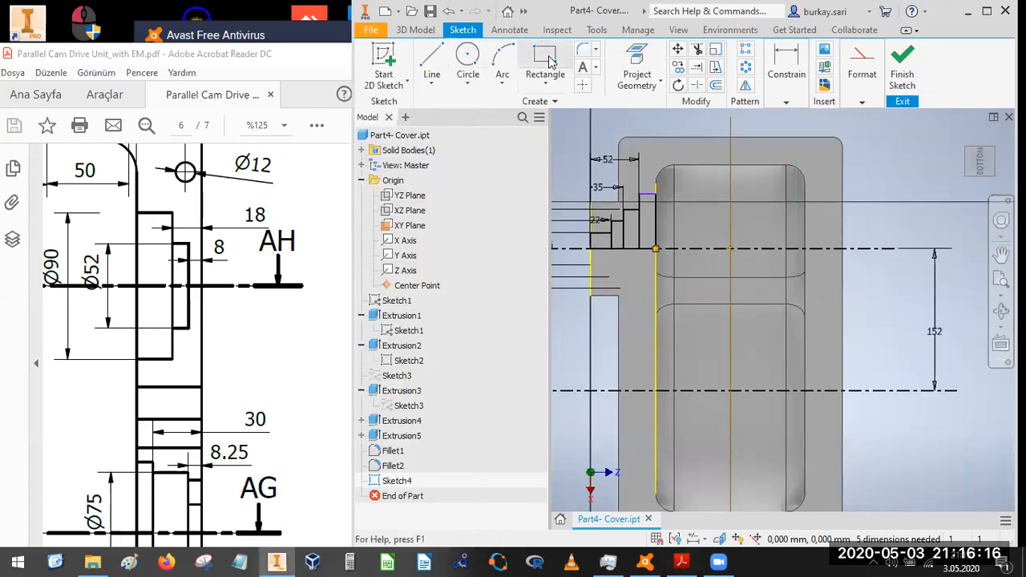
{"action": "left_click", "coordinate": [877, 248]}
{"action": "scroll", "coordinate": [861, 229], "scroll_direction": "up", "scroll_amount": 3}
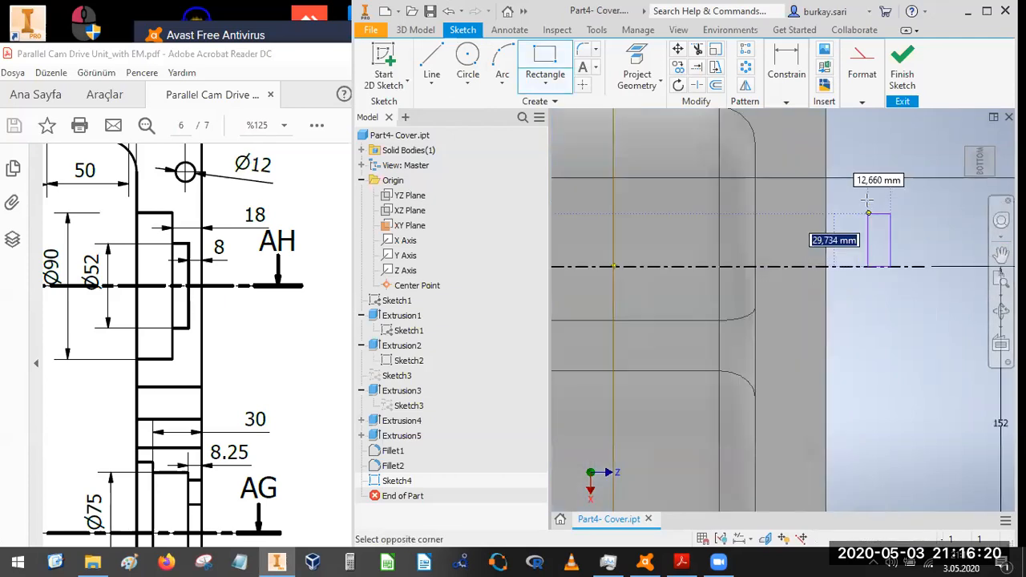
{"action": "left_click", "coordinate": [867, 208]}
{"action": "left_click", "coordinate": [866, 266]}
{"action": "left_click", "coordinate": [840, 163]}
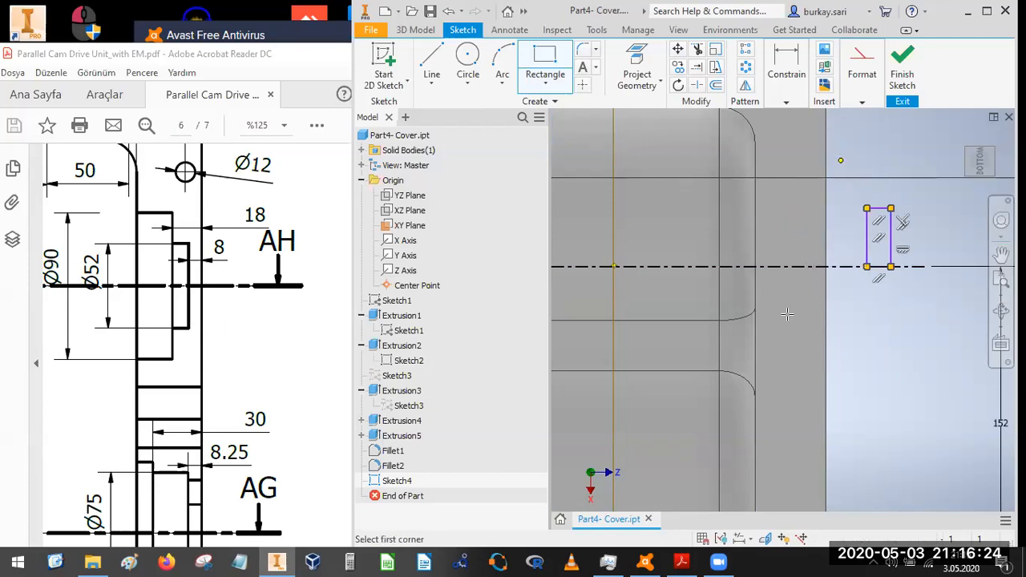
- Dimension the taller rectangle about the AH centerline with a diameter of 90 mm
{"action": "left_click", "coordinate": [119, 291]}
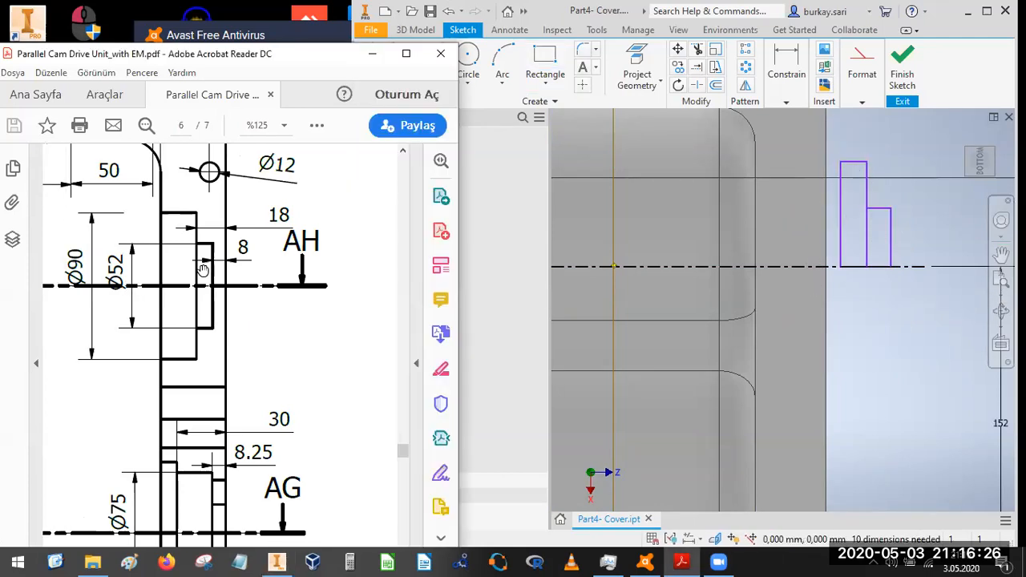
{"action": "left_click", "coordinate": [780, 60]}
{"action": "left_click", "coordinate": [787, 128]}
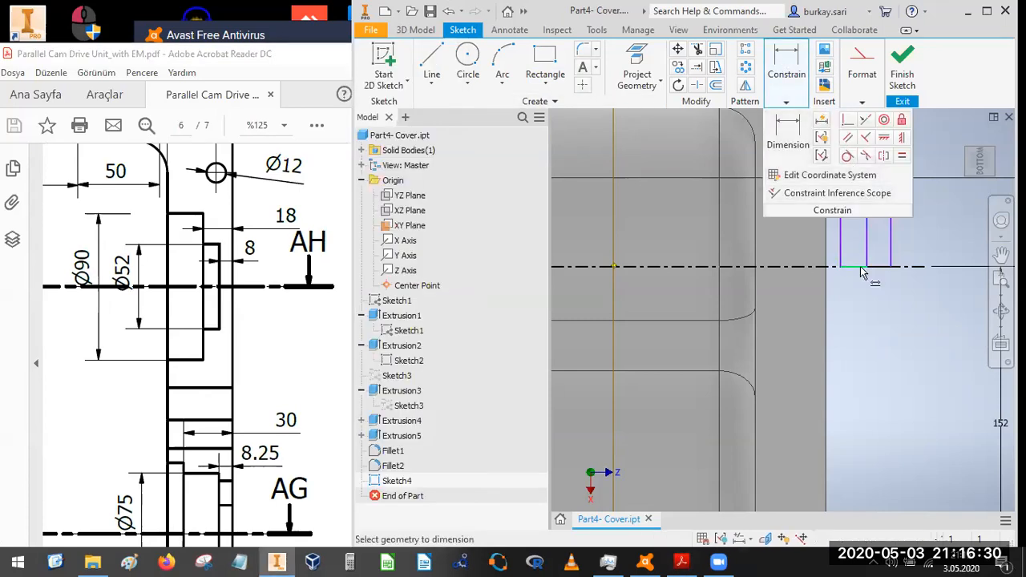
{"action": "scroll", "coordinate": [853, 219], "scroll_direction": "down", "scroll_amount": 2}
{"action": "left_click", "coordinate": [852, 210]}
{"action": "left_click", "coordinate": [854, 265]}
{"action": "left_click", "coordinate": [896, 242]}
{"action": "type", "text": "90"}
{"action": "key", "text": "Return"}
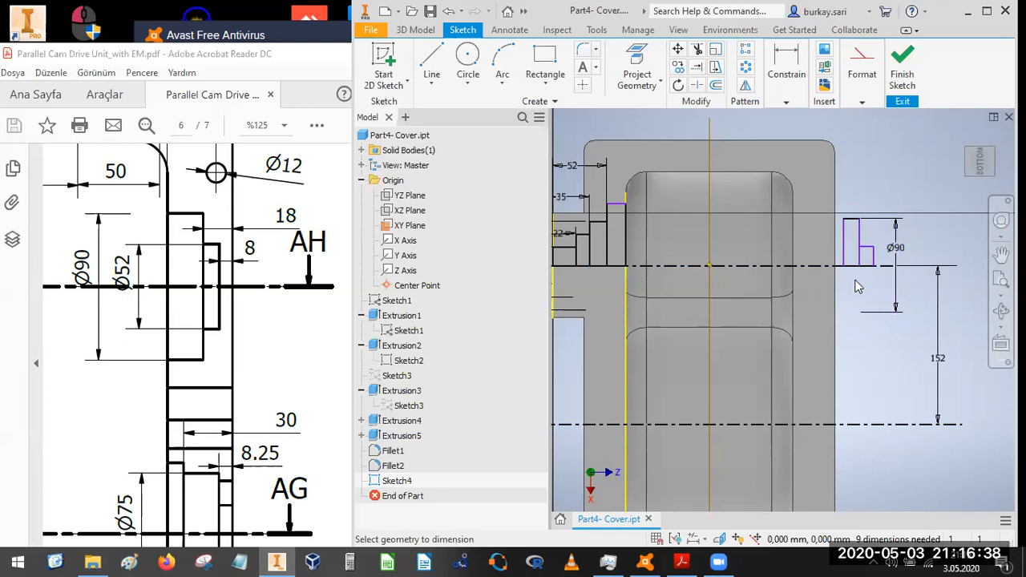
- Dimension the shorter rectangle about the AH centerline with a diameter of 52 mm
{"action": "scroll", "coordinate": [888, 262], "scroll_direction": "up", "scroll_amount": 2}
{"action": "left_click", "coordinate": [853, 234]}
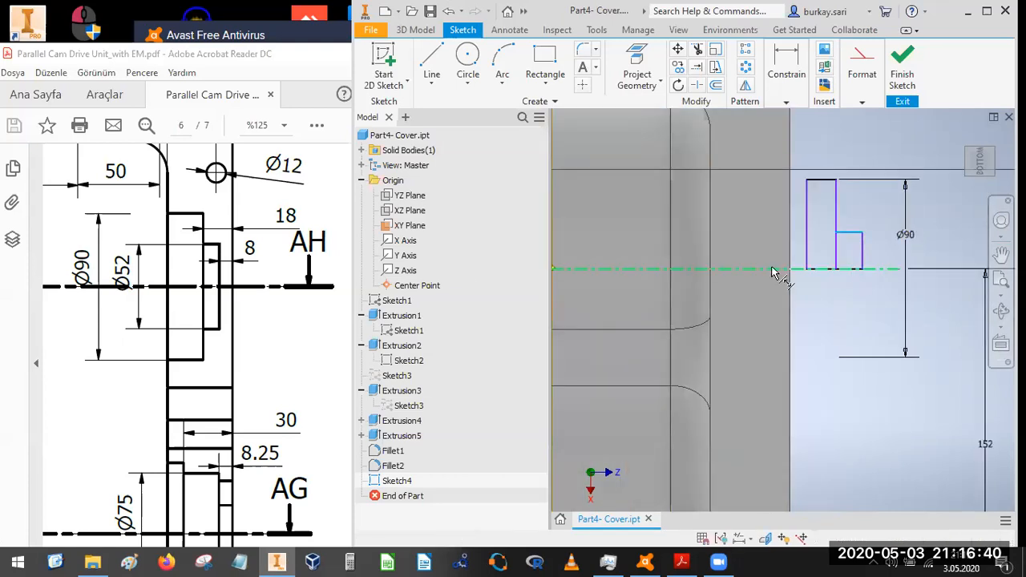
{"action": "left_click", "coordinate": [892, 267]}
{"action": "left_click", "coordinate": [888, 261]}
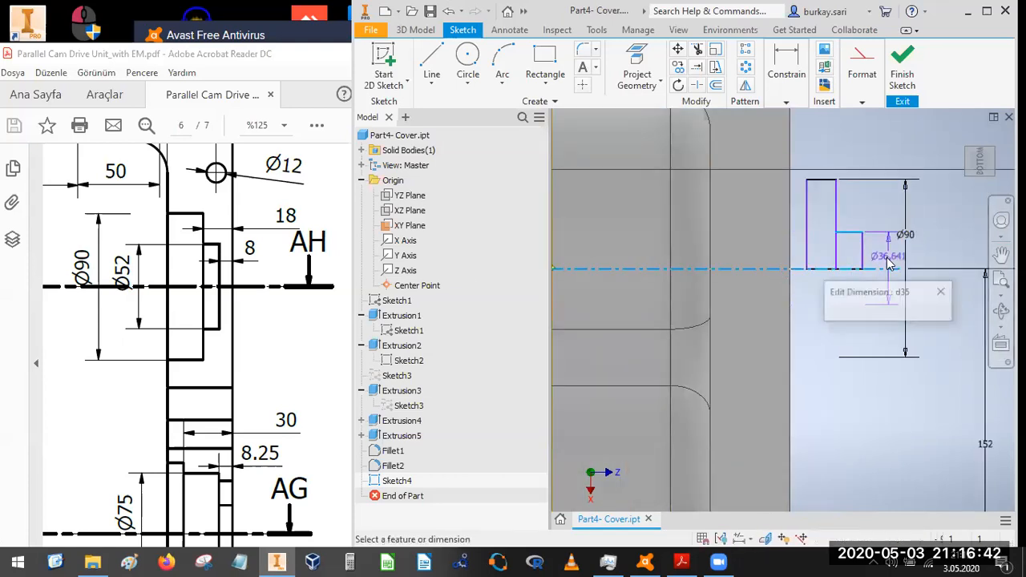
{"action": "type", "text": "52"}
{"action": "key", "text": "Return"}
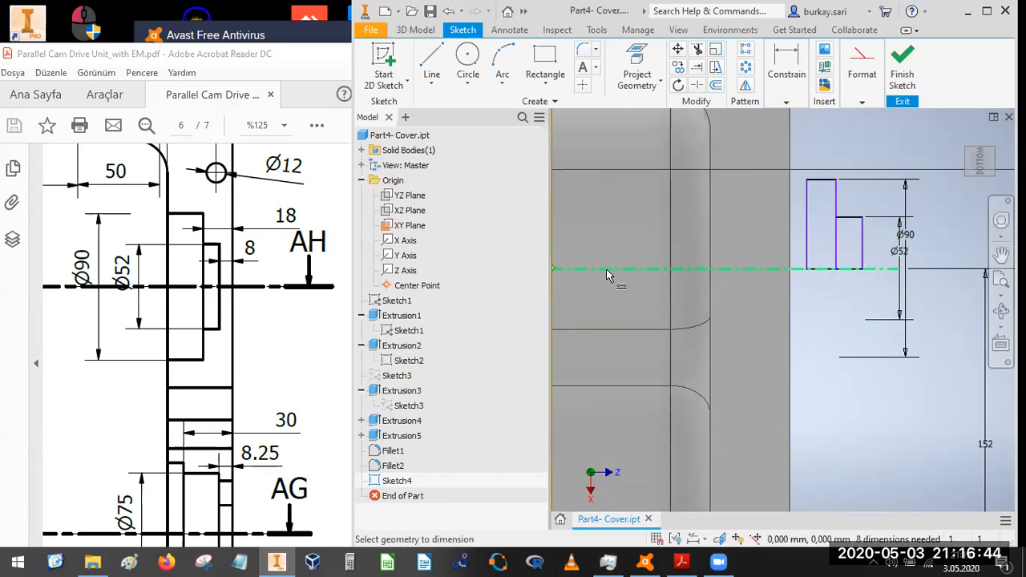
{"action": "left_click", "coordinate": [395, 225]}
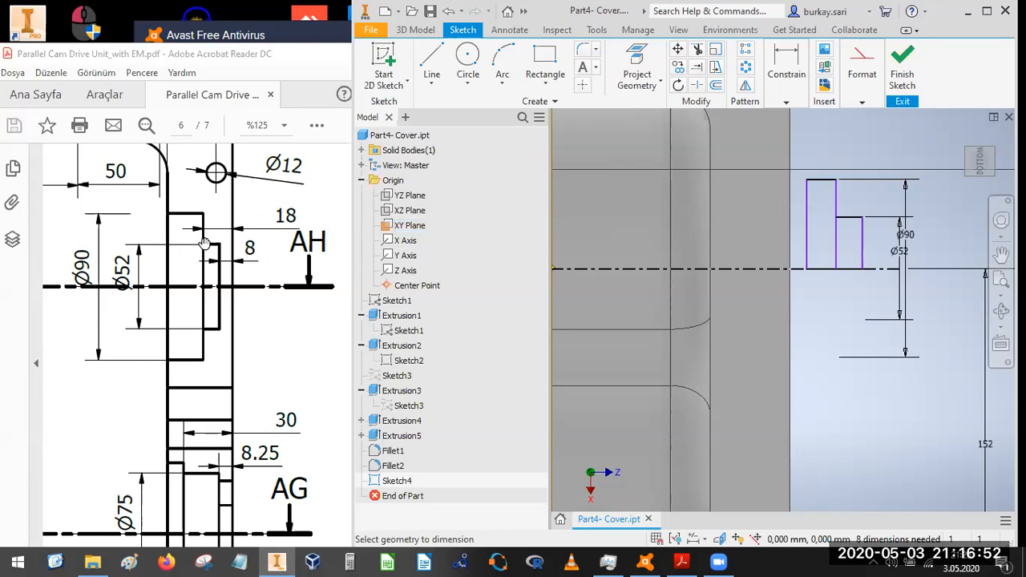
- Try to make the shorter rectangle's outer corner on the centerline coincident with the cover's outer face edge
{"action": "left_click", "coordinate": [780, 66]}
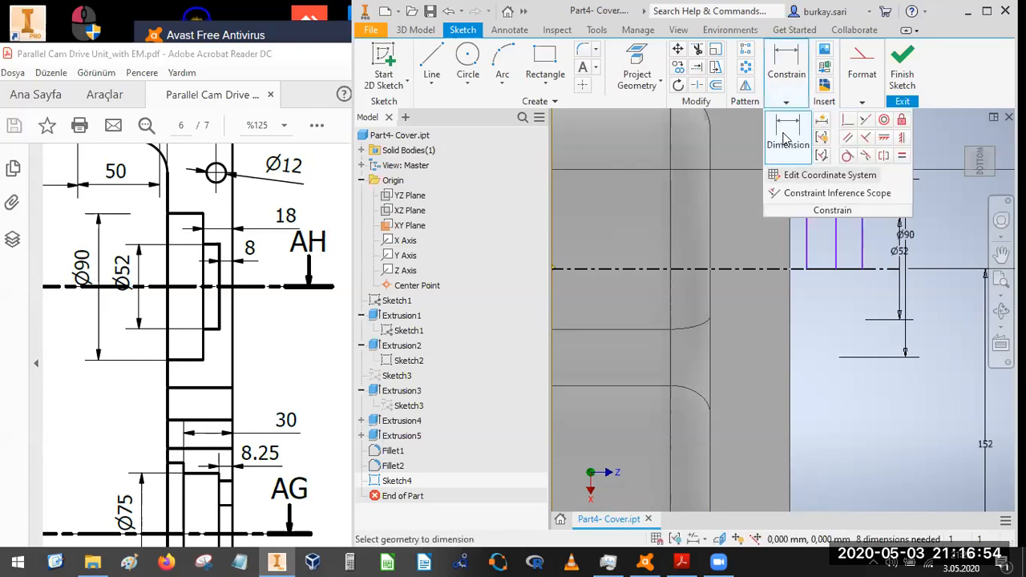
{"action": "left_click", "coordinate": [783, 134]}
{"action": "key", "text": "Escape"}
{"action": "left_click", "coordinate": [784, 97]}
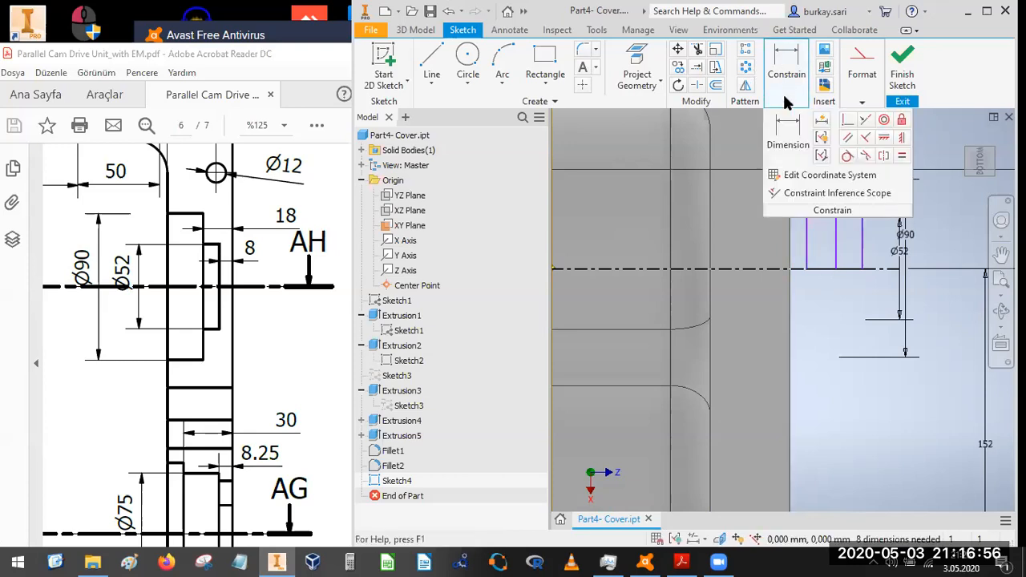
{"action": "left_click", "coordinate": [847, 120]}
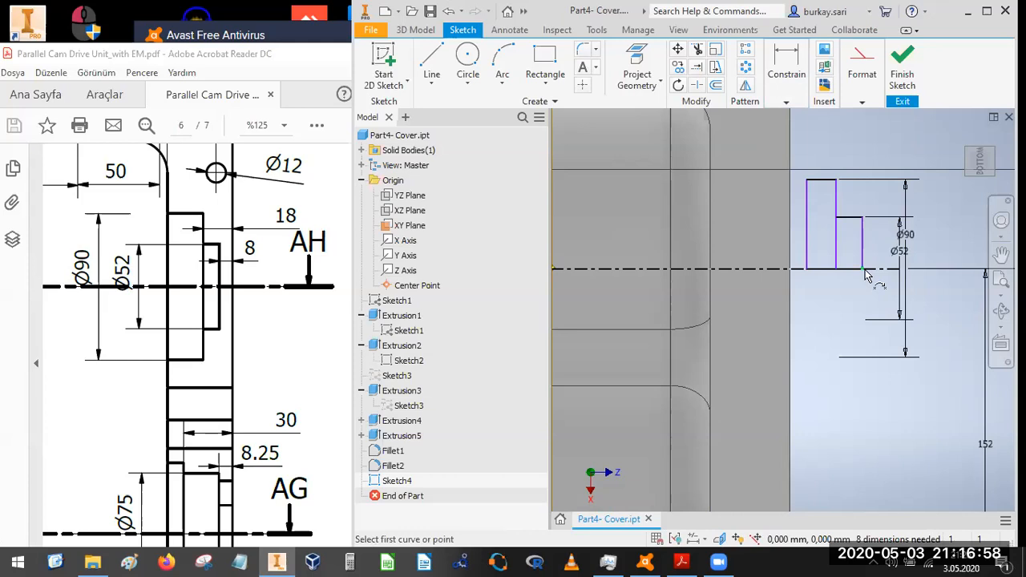
{"action": "left_click", "coordinate": [865, 275]}
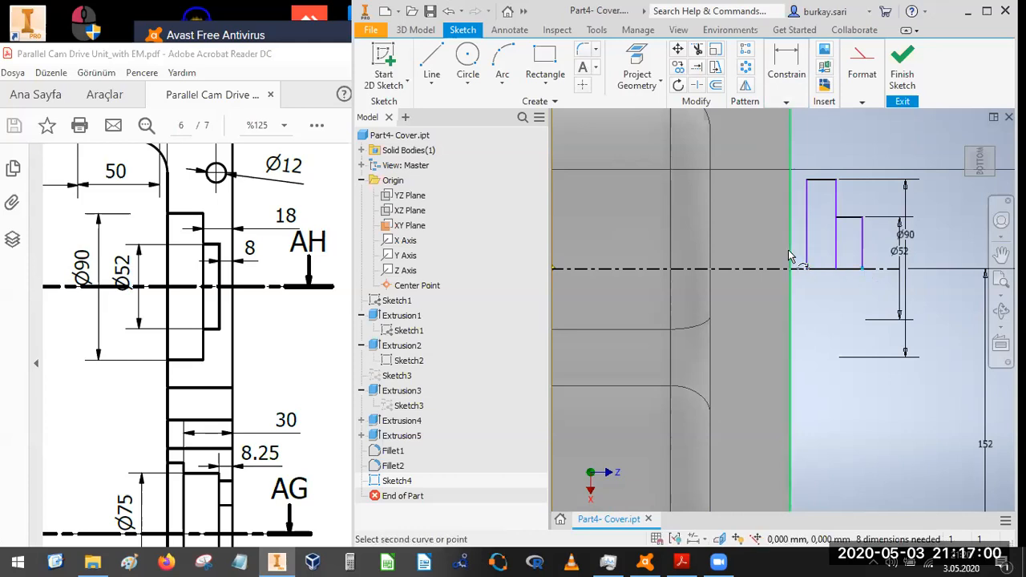
{"action": "left_click", "coordinate": [789, 256]}
{"action": "key", "text": "Escape"}
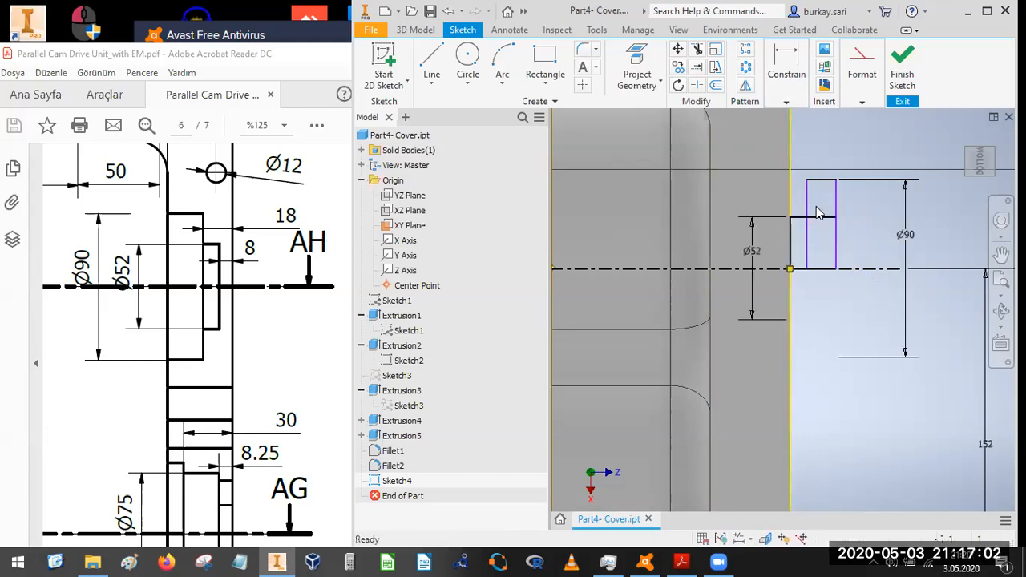
- Try to move the taller rectangle's two vertical edges inside the wall and place the 52 mm diameter dimension outside the cover
{"action": "left_click_drag", "start_coordinate": [807, 208], "coordinate": [721, 208]}
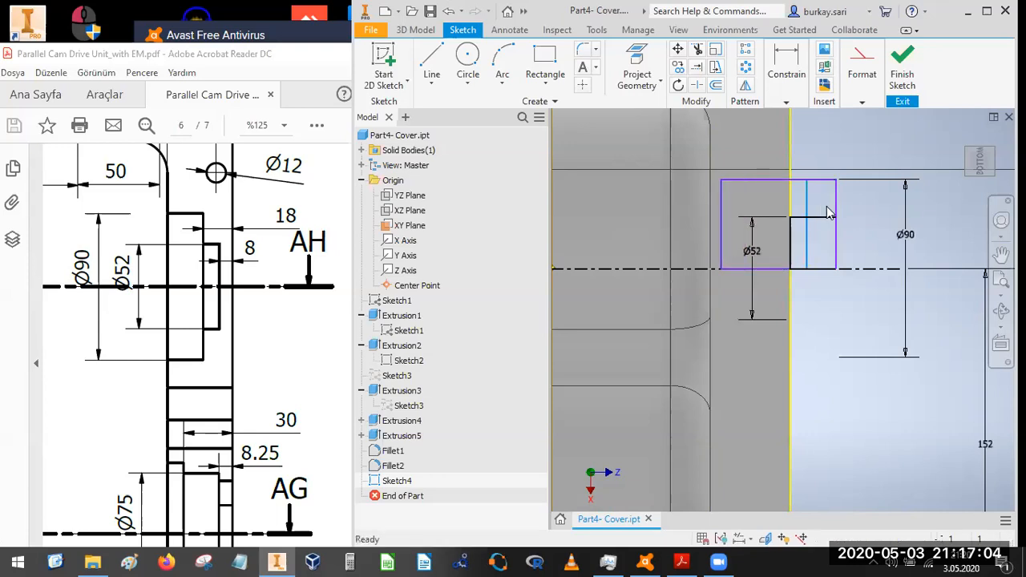
{"action": "left_click_drag", "start_coordinate": [833, 212], "coordinate": [749, 218]}
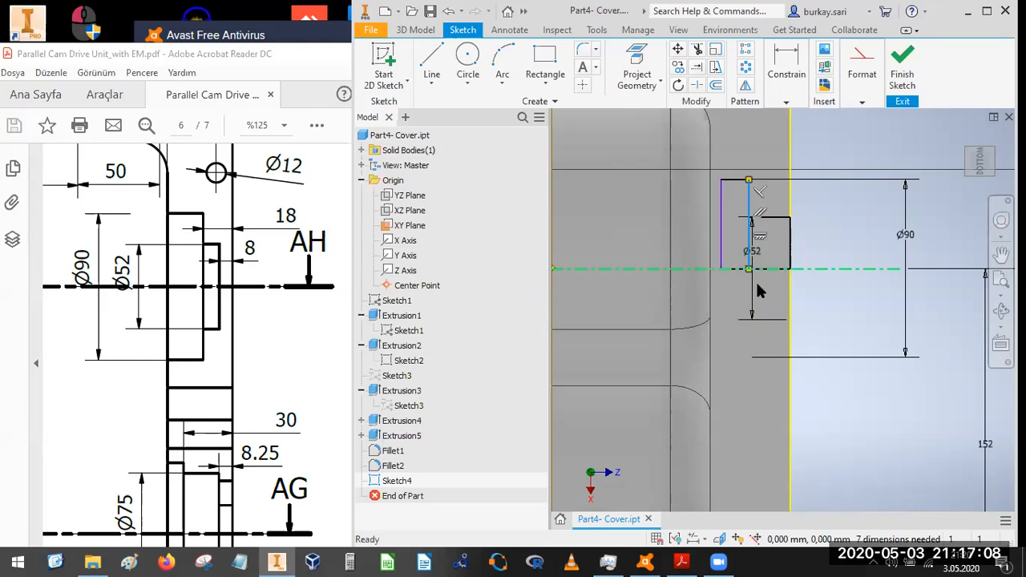
{"action": "left_click_drag", "start_coordinate": [752, 255], "coordinate": [848, 257]}
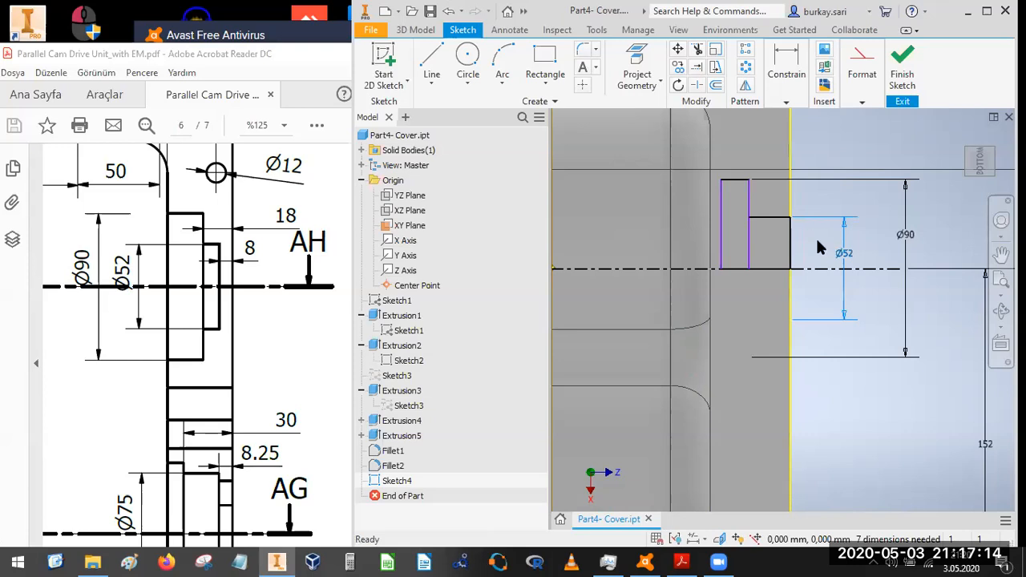
- Undo the edge moves and the shorter rectangle's coincident constraint to the cover's outer face
{"action": "key", "text": "ctrl+z"}
{"action": "key", "text": "ctrl+z"}
{"action": "key", "text": "ctrl+z"}
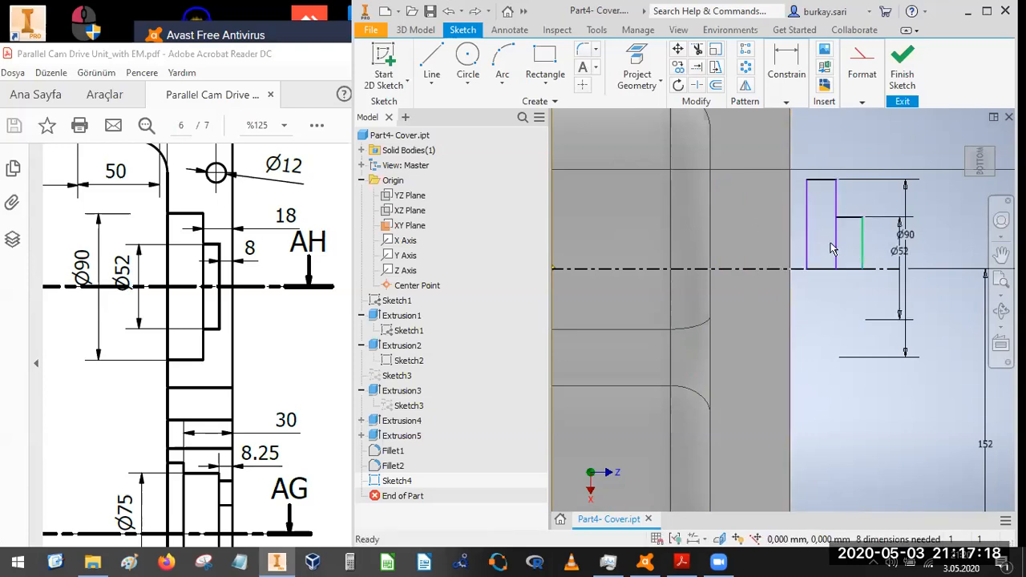
- Stretch the taller rectangle's inner edge into the wall and make its centerline corner coincident with the cover's inner wall edge
{"action": "mouse_move", "coordinate": [801, 244]}
{"action": "left_mouse_down"}
{"action": "mouse_move", "coordinate": [714, 243]}
{"action": "mouse_move", "coordinate": [729, 252]}
{"action": "mouse_move", "coordinate": [158, 237]}
{"action": "mouse_move", "coordinate": [612, 250]}
{"action": "left_mouse_up"}
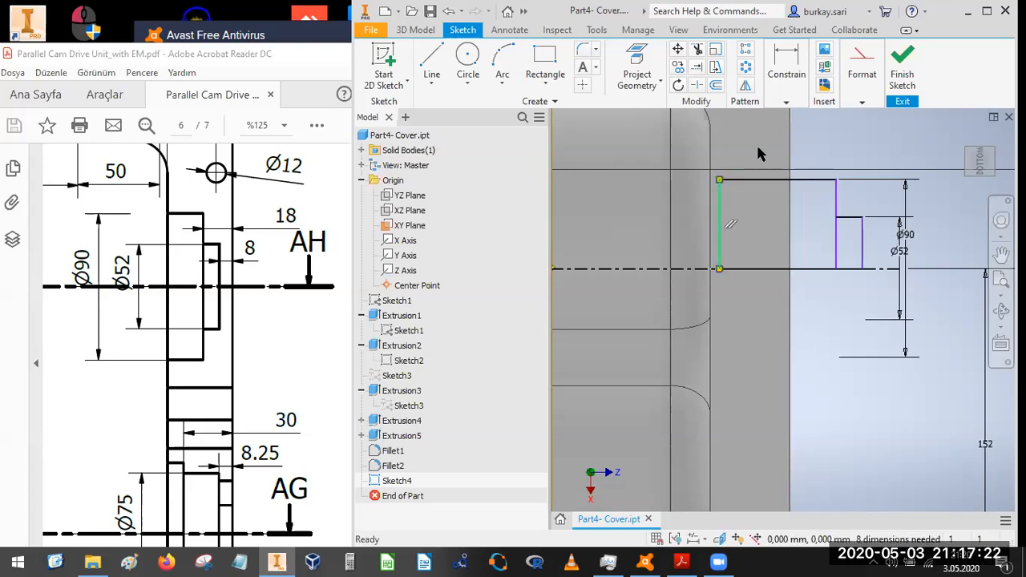
{"action": "left_click", "coordinate": [787, 101]}
{"action": "left_click", "coordinate": [847, 120]}
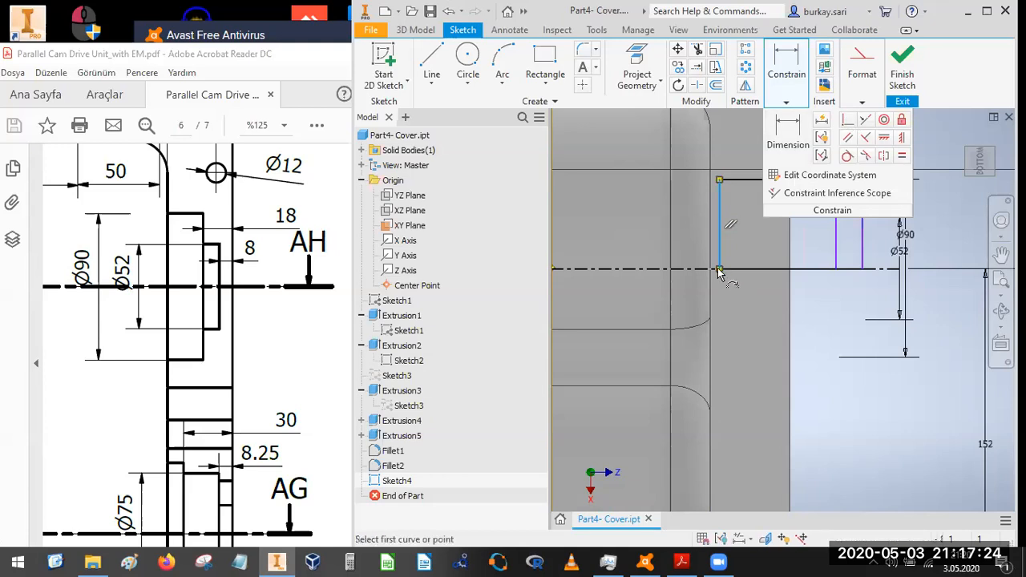
{"action": "left_click", "coordinate": [716, 270]}
{"action": "left_click", "coordinate": [686, 322]}
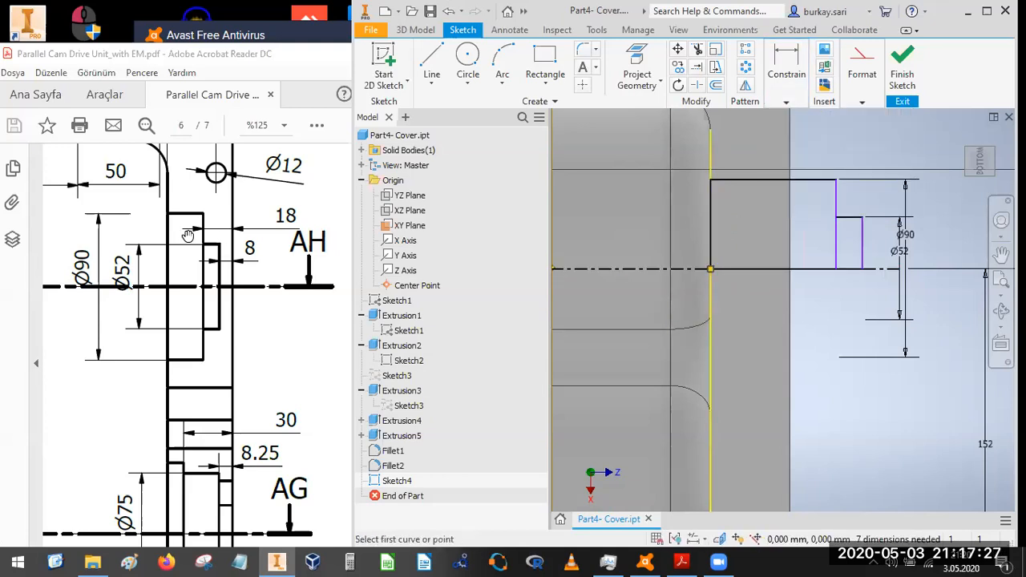
- Move the edge shared by the two AH rectangles into the wall and dimension it 18 mm from the cover's outer face
{"action": "left_click", "coordinate": [786, 101]}
{"action": "mouse_move", "coordinate": [832, 248]}
{"action": "left_mouse_down"}
{"action": "mouse_move", "coordinate": [749, 253]}
{"action": "mouse_move", "coordinate": [763, 253]}
{"action": "left_mouse_up"}
{"action": "left_click", "coordinate": [787, 102]}
{"action": "left_click", "coordinate": [777, 130]}
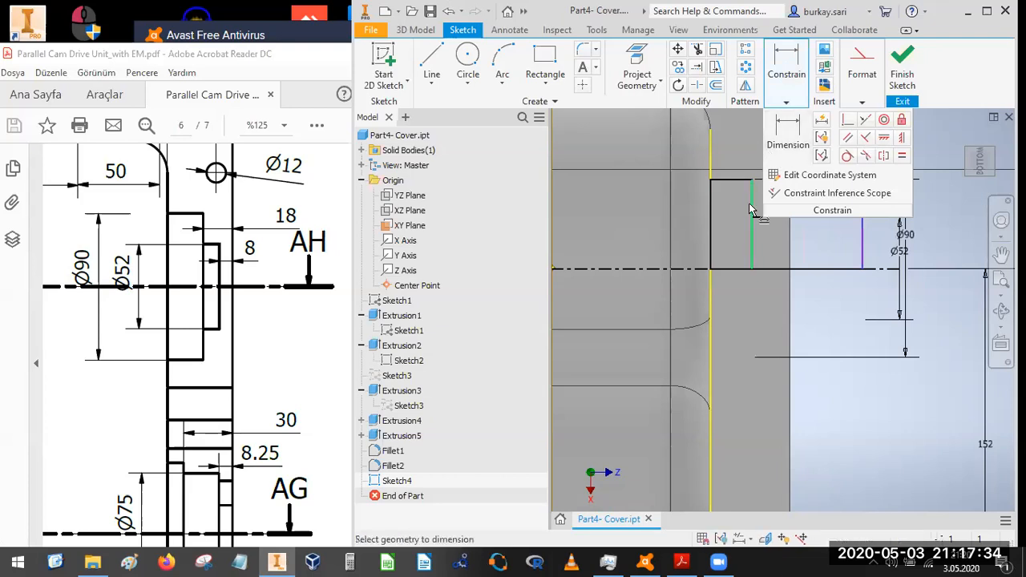
{"action": "left_click", "coordinate": [752, 210]}
{"action": "left_click", "coordinate": [790, 241]}
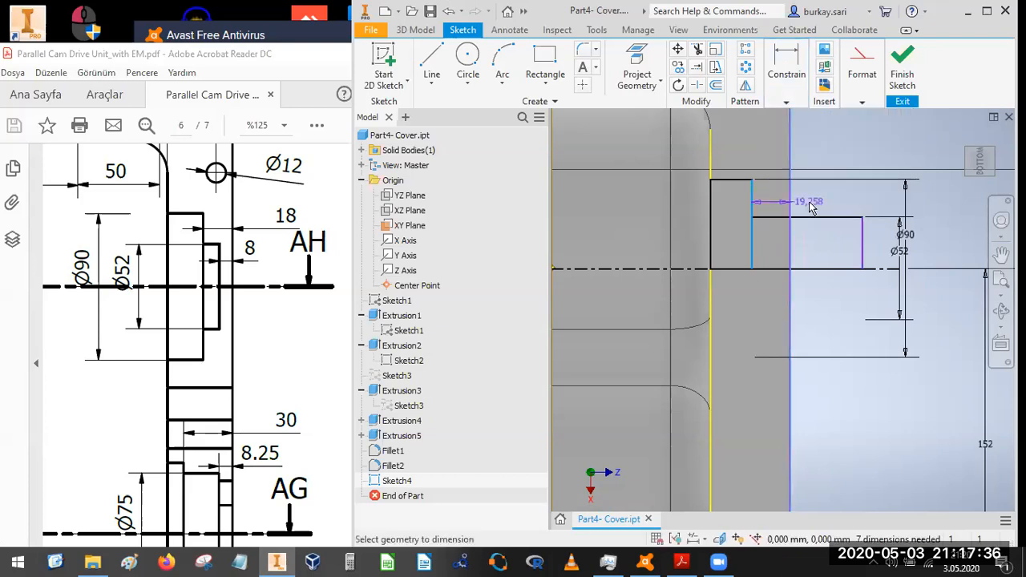
{"action": "left_click", "coordinate": [860, 220]}
{"action": "type", "text": "18"}
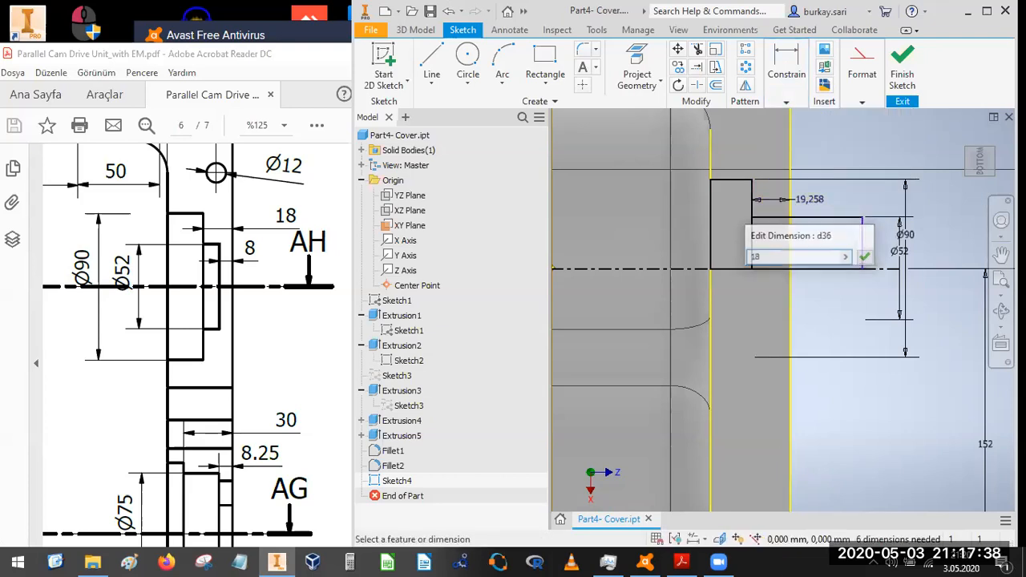
{"action": "key", "text": "Return"}
- Move the shorter AH rectangle's outer edge inside the wall and dimension it 8 mm from the cover's outer face
{"action": "left_click_drag", "start_coordinate": [860, 249], "coordinate": [770, 251]}
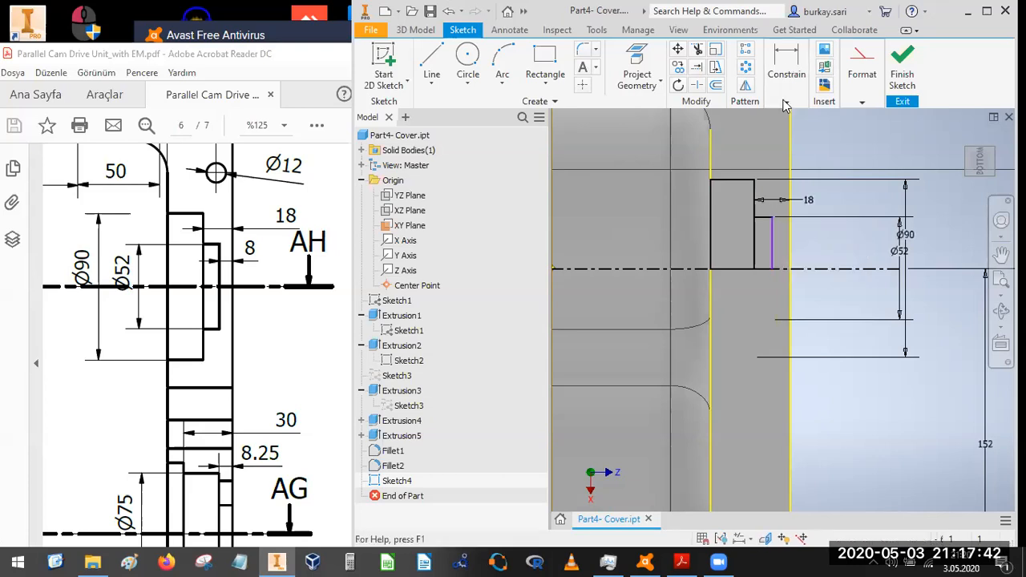
{"action": "left_click", "coordinate": [789, 94]}
{"action": "left_click", "coordinate": [779, 242]}
{"action": "left_click", "coordinate": [790, 241]}
{"action": "left_click", "coordinate": [815, 245]}
{"action": "left_click", "coordinate": [856, 289]}
{"action": "type", "text": "8"}
{"action": "key", "text": "Return"}
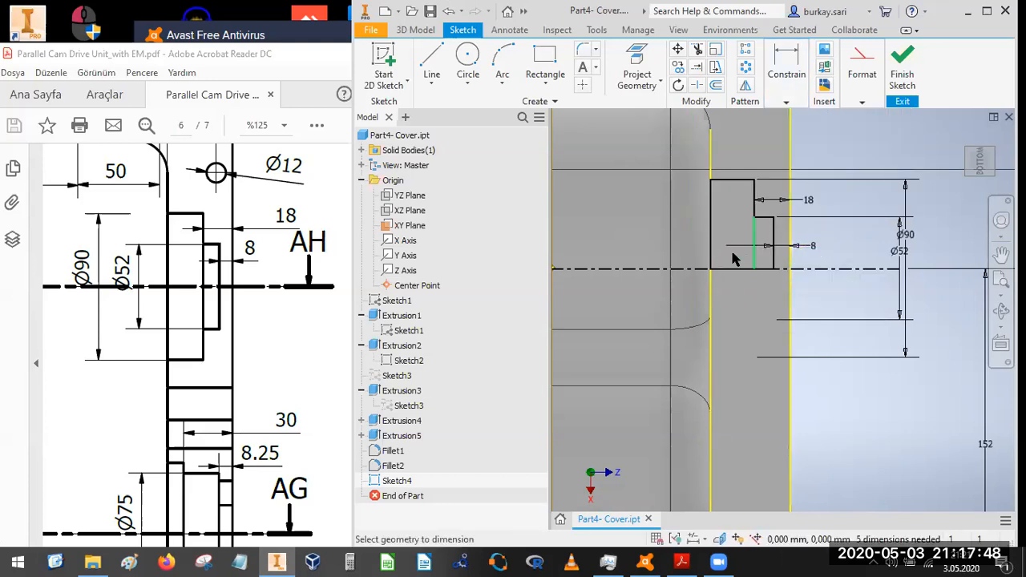
- Examine the AG bearing bore in the PDF drawing for its step depths and diameters, and find its centerline in the sketch
{"action": "scroll", "coordinate": [845, 232], "scroll_direction": "down", "scroll_amount": 5}
{"action": "middle_click_drag", "start_coordinate": [793, 360], "coordinate": [790, 309]}
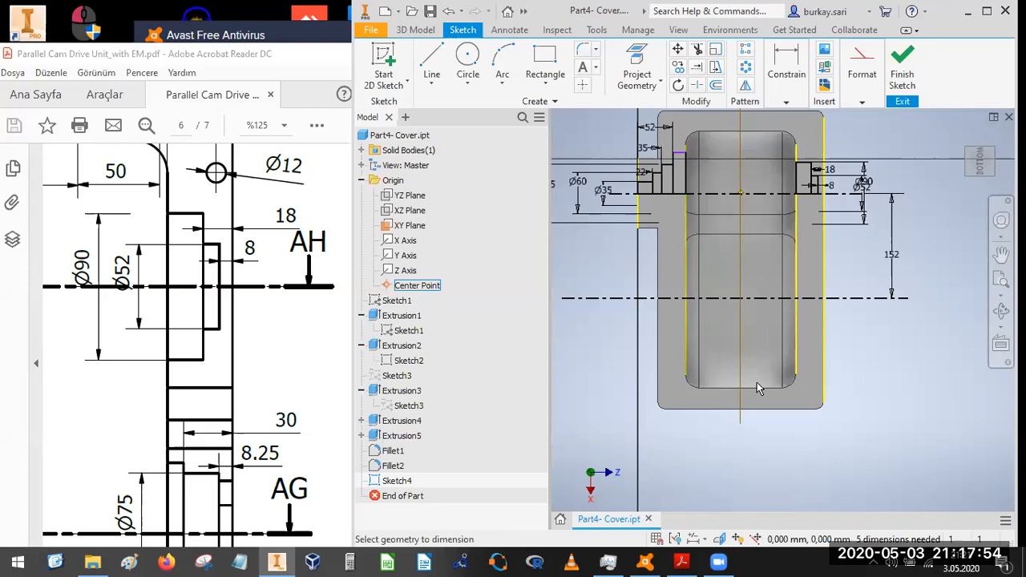
{"action": "mouse_move", "coordinate": [305, 355]}
{"action": "left_mouse_down"}
{"action": "mouse_move", "coordinate": [364, 335]}
{"action": "mouse_move", "coordinate": [306, 348]}
{"action": "left_mouse_up"}
{"action": "left_click_drag", "start_coordinate": [330, 398], "coordinate": [312, 411]}
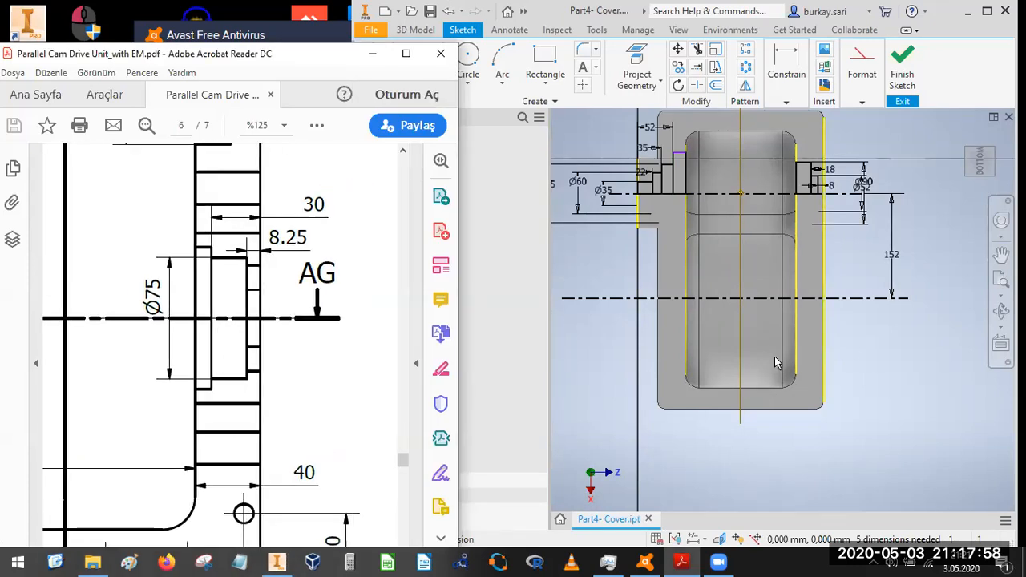
{"action": "left_click", "coordinate": [853, 350]}
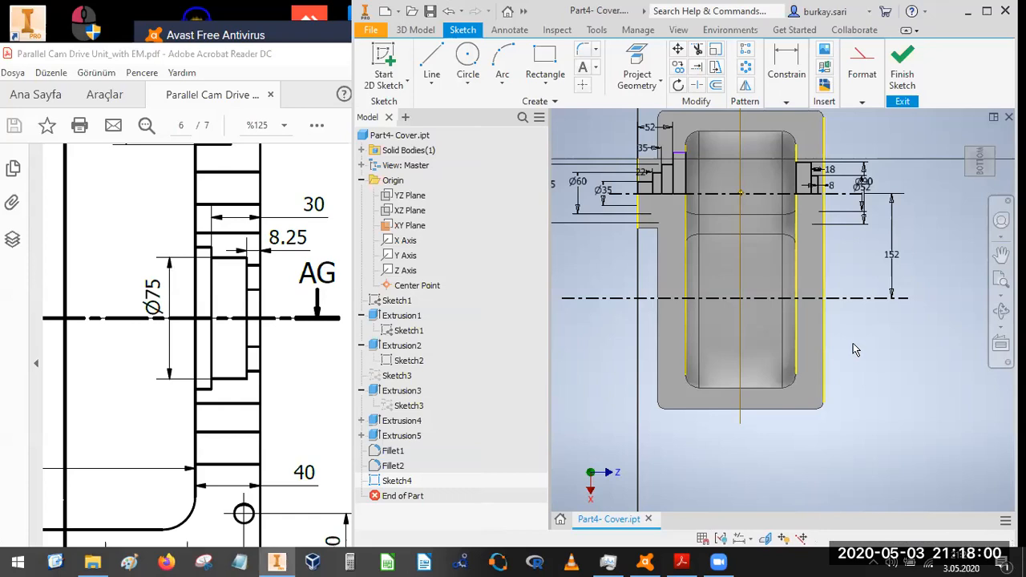
{"action": "scroll", "coordinate": [853, 343], "scroll_direction": "down", "scroll_amount": 1}
{"action": "middle_click_drag", "start_coordinate": [843, 340], "coordinate": [837, 334]}
{"action": "scroll", "coordinate": [837, 333], "scroll_direction": "down", "scroll_amount": 1}
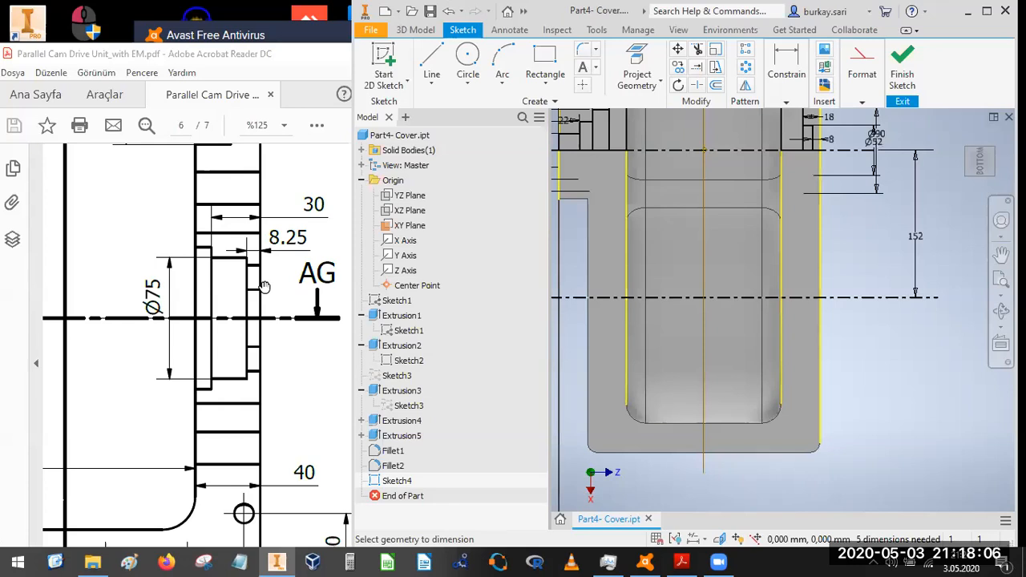
{"action": "left_click", "coordinate": [215, 301]}
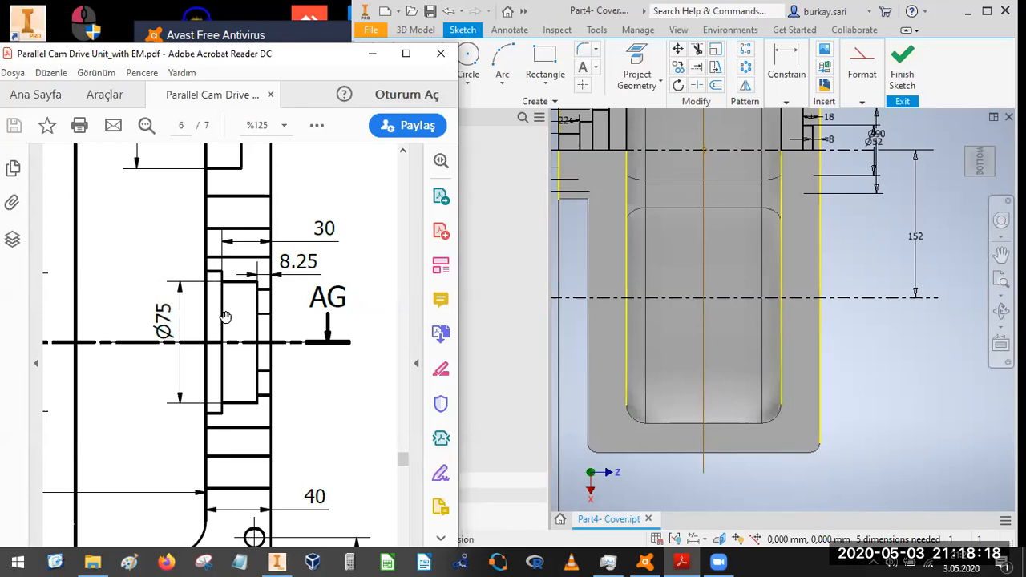
{"action": "mouse_move", "coordinate": [122, 285]}
{"action": "left_mouse_down"}
{"action": "mouse_move", "coordinate": [204, 261]}
{"action": "mouse_move", "coordinate": [200, 289]}
{"action": "mouse_move", "coordinate": [222, 334]}
{"action": "mouse_move", "coordinate": [294, 356]}
{"action": "mouse_move", "coordinate": [178, 348]}
{"action": "left_mouse_up"}
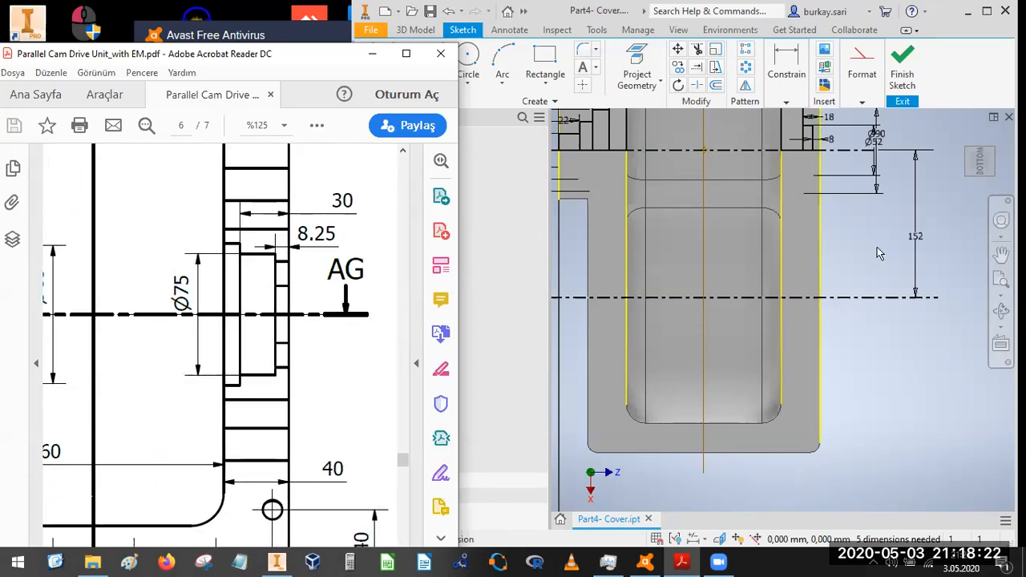
- Sketch two adjoining rectangles on the AG centerline at the +Z wall, about 41 mm high inside and 25 mm high outside
{"action": "left_click", "coordinate": [559, 66]}
{"action": "left_click", "coordinate": [553, 64]}
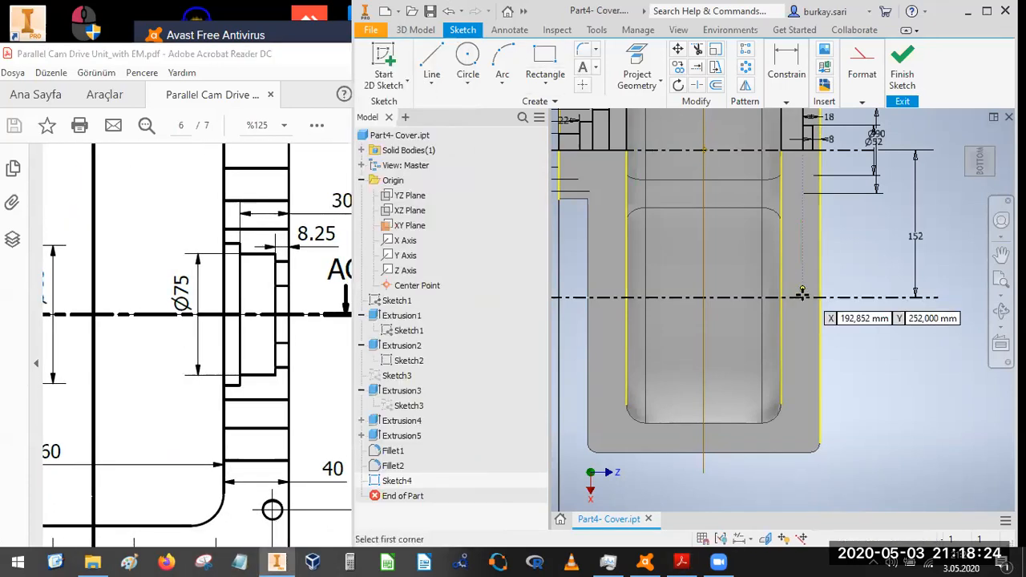
{"action": "scroll", "coordinate": [809, 309], "scroll_direction": "up", "scroll_amount": 3}
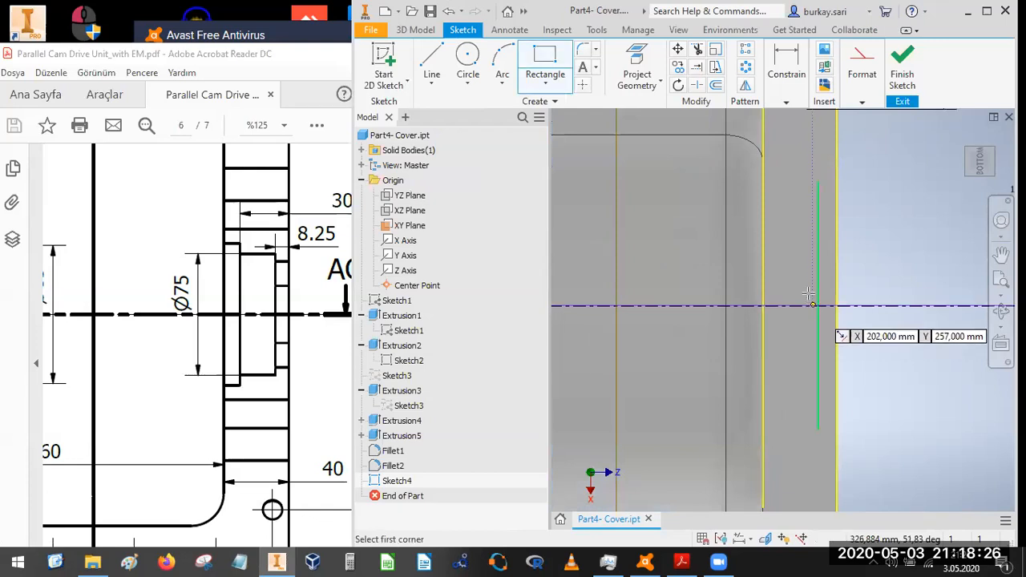
{"action": "left_click", "coordinate": [812, 305]}
{"action": "left_click", "coordinate": [783, 229]}
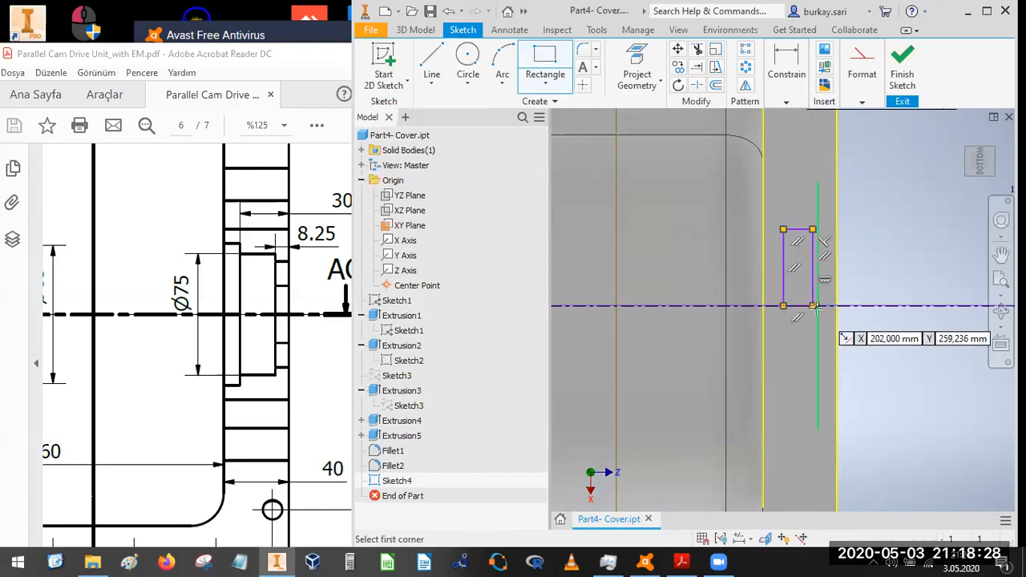
{"action": "left_click", "coordinate": [813, 306]}
{"action": "left_click", "coordinate": [860, 259]}
{"action": "key", "text": "Escape"}
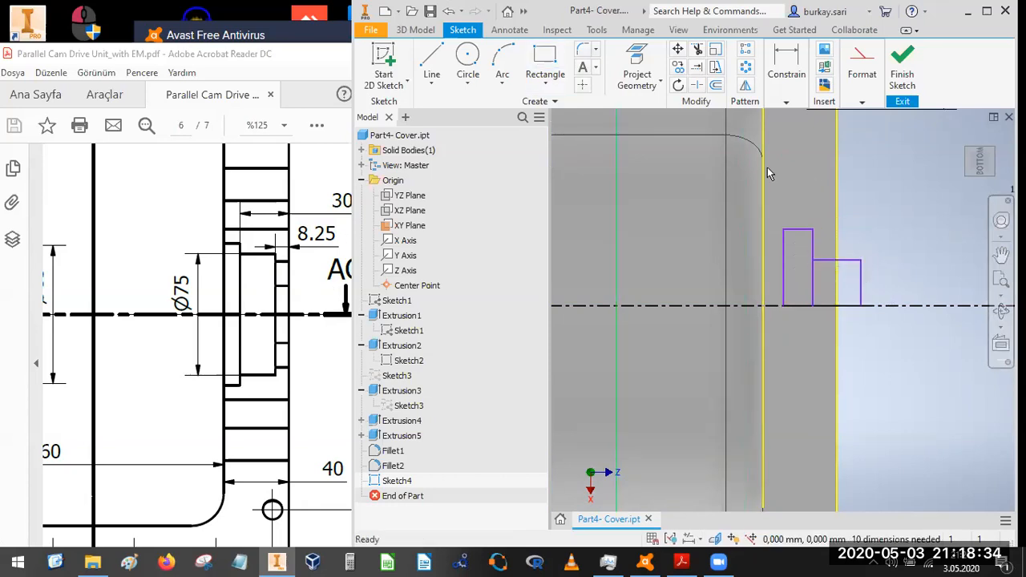
- Sketch a third, taller rectangle about 34 mm wide on the AG centerline, adjoining the inner side of the other two
{"action": "left_click", "coordinate": [542, 62]}
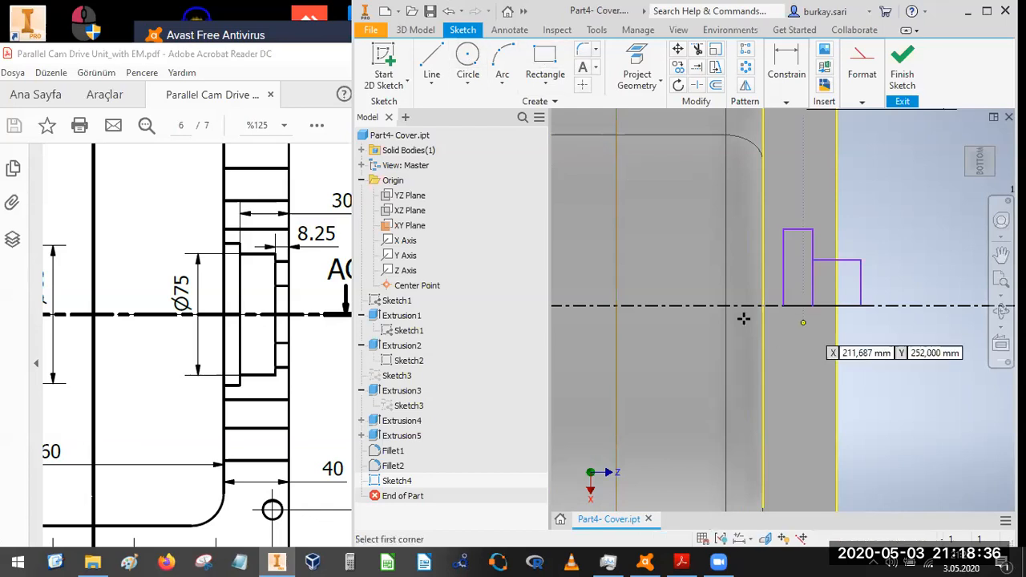
{"action": "left_click", "coordinate": [781, 305]}
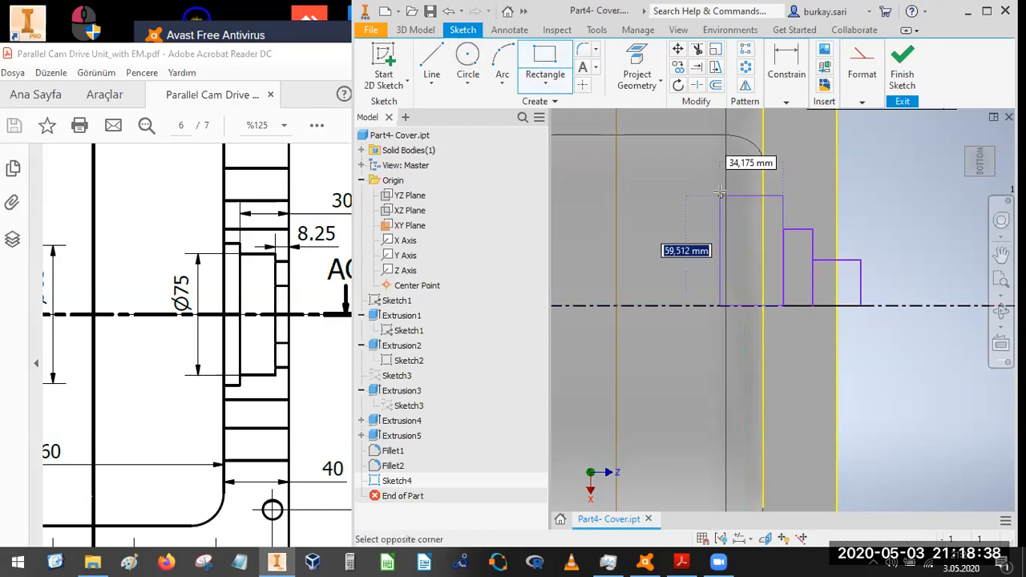
{"action": "key", "text": "Escape"}
{"action": "key", "text": "Escape"}
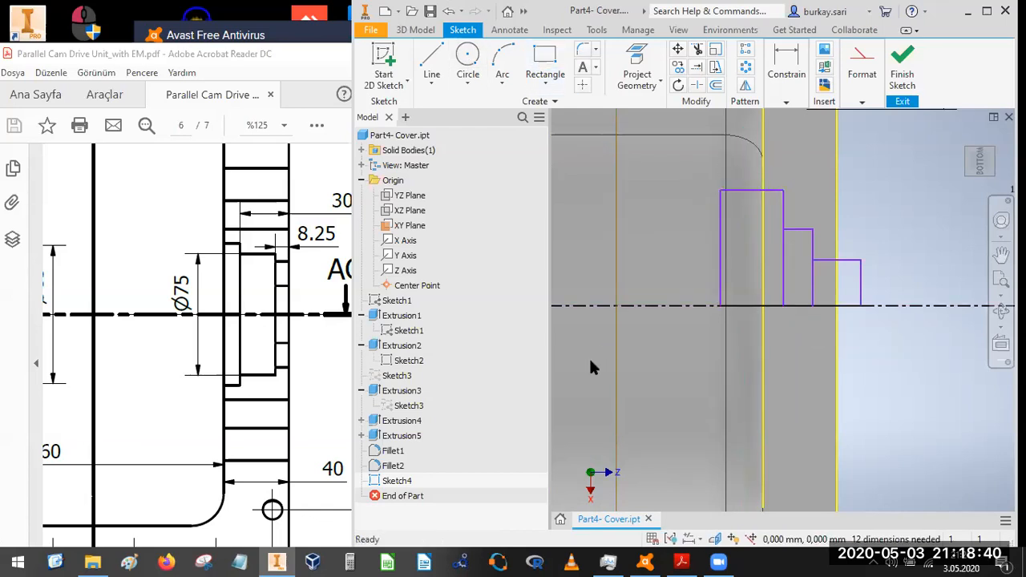
- Dimension the edge between the tallest and middle AG rectangles 30 mm from the cover's outer face
{"action": "left_click", "coordinate": [790, 58]}
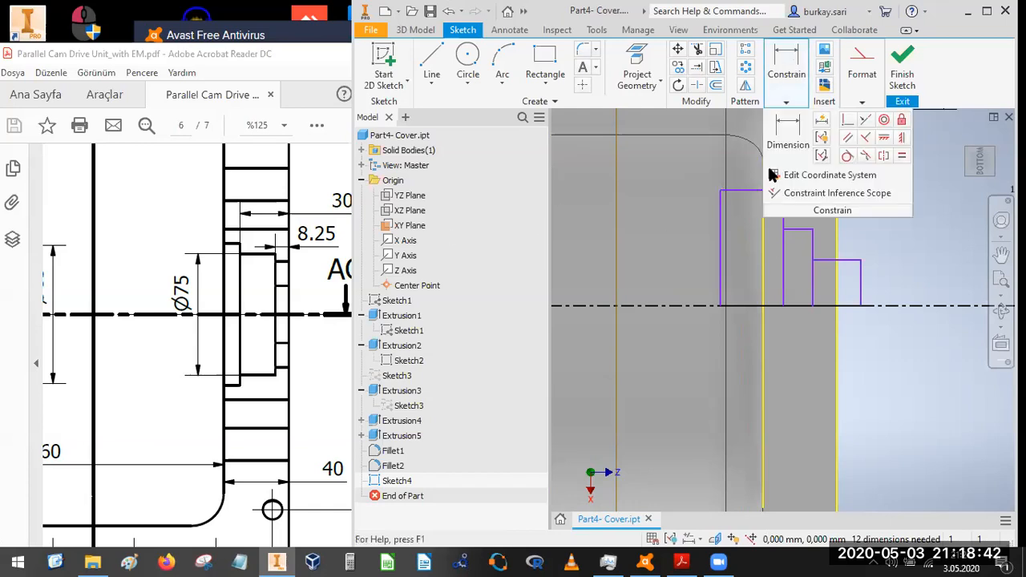
{"action": "left_click", "coordinate": [783, 256]}
{"action": "left_click", "coordinate": [838, 235]}
{"action": "left_click", "coordinate": [783, 58]}
{"action": "left_click", "coordinate": [789, 127]}
{"action": "left_click", "coordinate": [783, 274]}
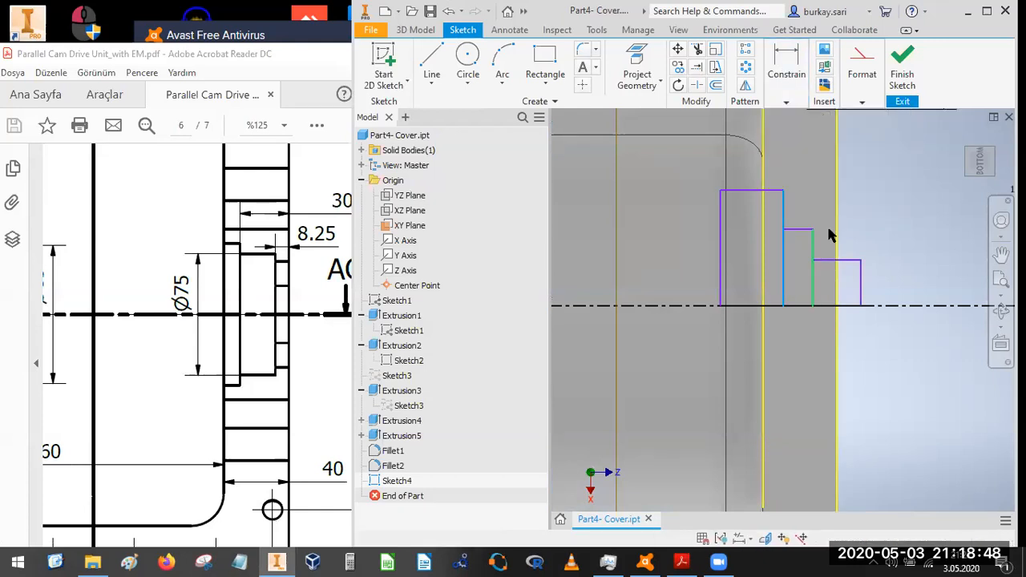
{"action": "left_click", "coordinate": [834, 231]}
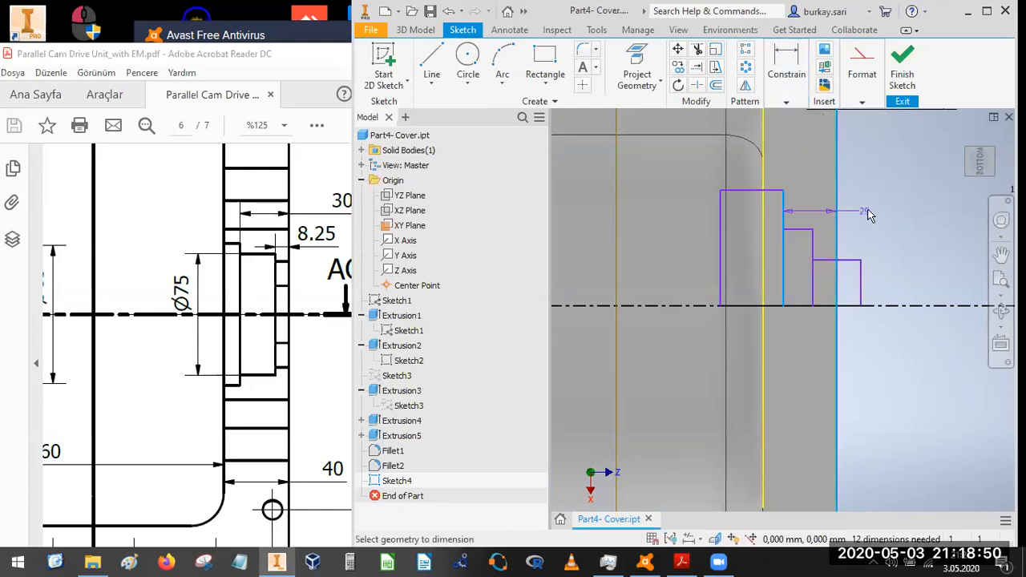
{"action": "left_click", "coordinate": [955, 308]}
{"action": "type", "text": "30"}
{"action": "key", "text": "Return"}
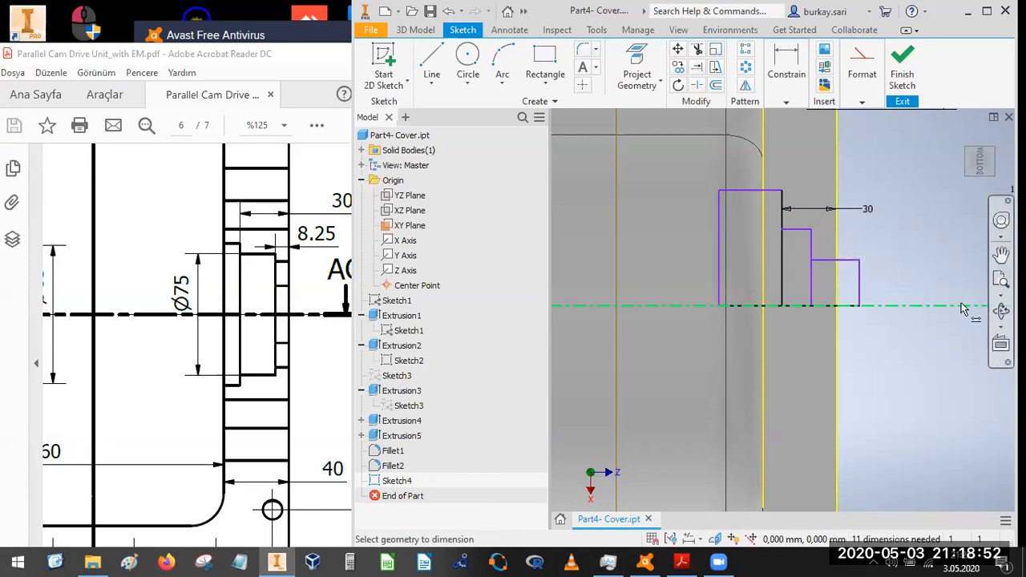
- Dimension the edge between the middle and shortest AG rectangles 8.25 mm from the cover's outer face
{"action": "left_click", "coordinate": [820, 250]}
{"action": "left_click", "coordinate": [837, 253]}
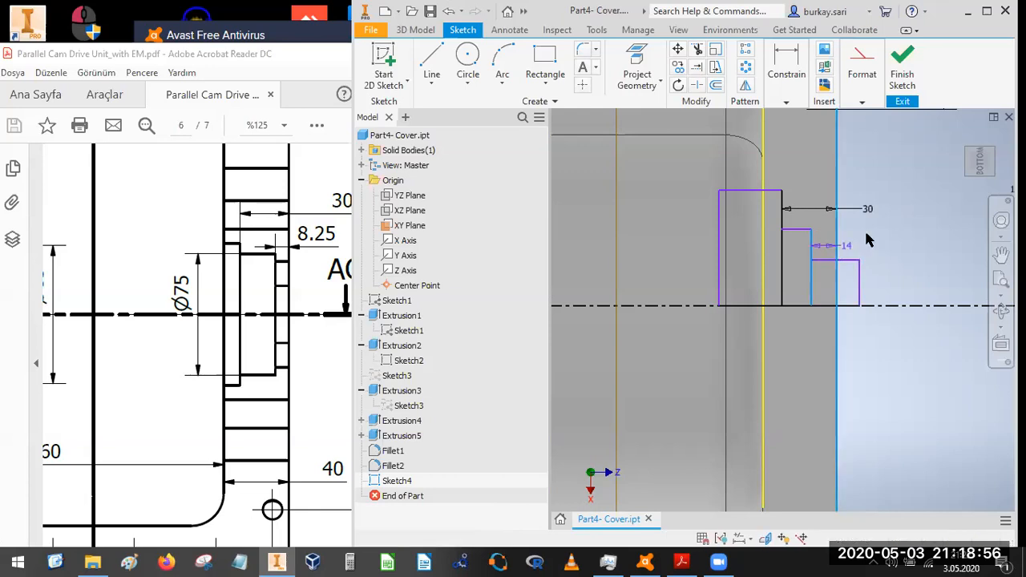
{"action": "left_click", "coordinate": [867, 242]}
{"action": "type", "text": "8"}
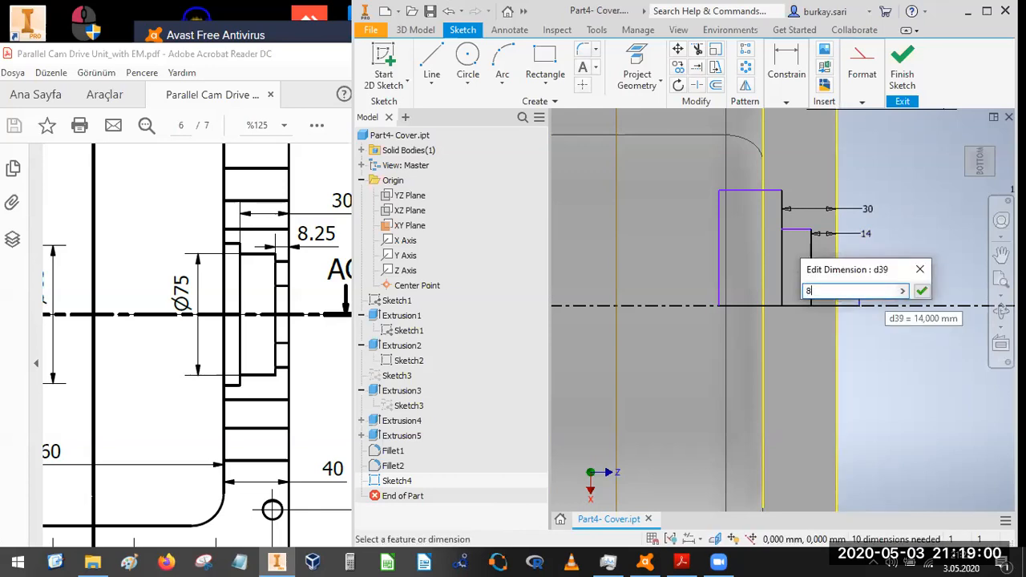
{"action": "type", "text": ".25"}
{"action": "key", "text": "Return"}
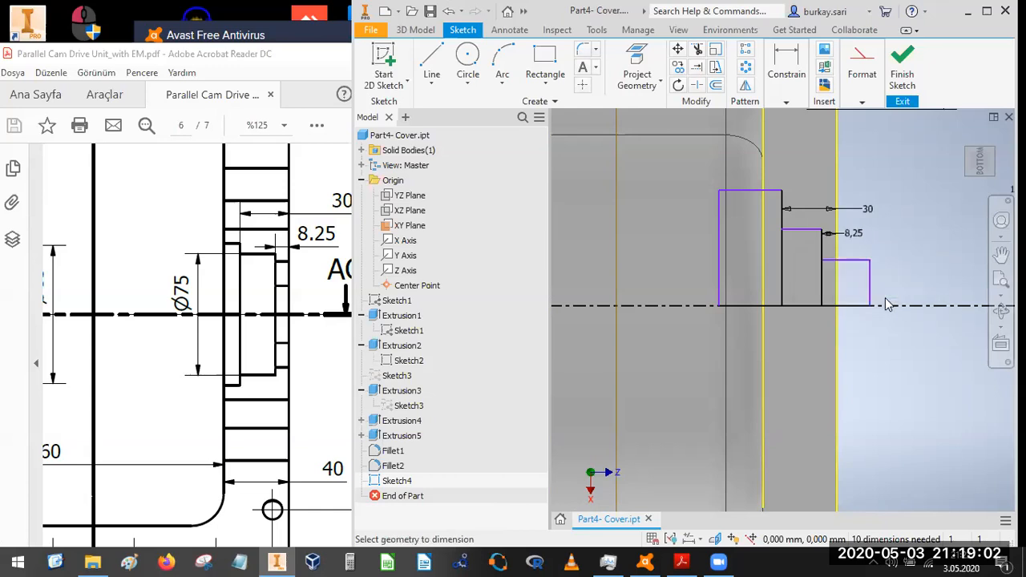
- Give the middle AG rectangle's upper edge a 75 mm diameter dimension about the AG centerline
{"action": "left_click", "coordinate": [786, 73]}
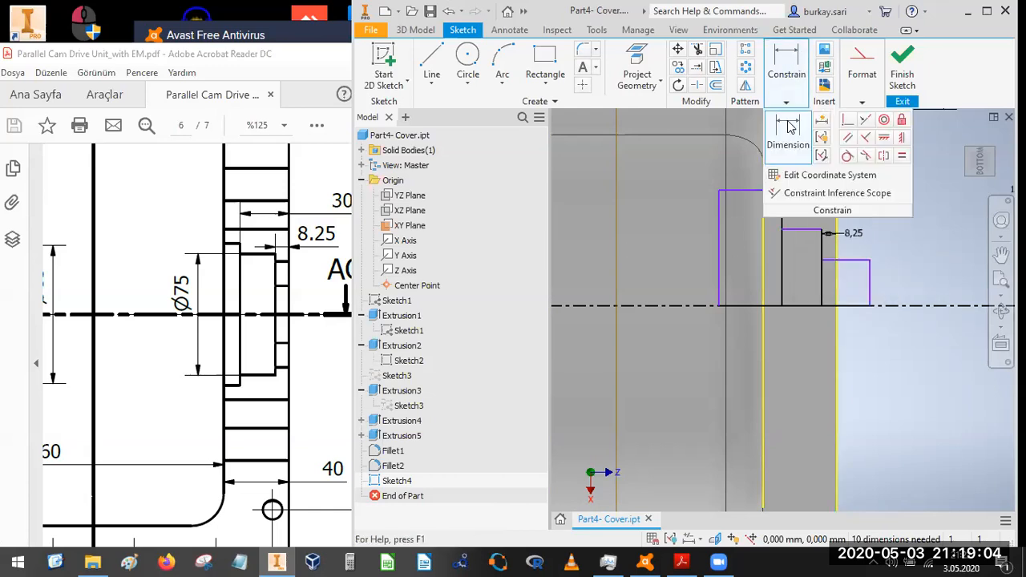
{"action": "left_click", "coordinate": [796, 232]}
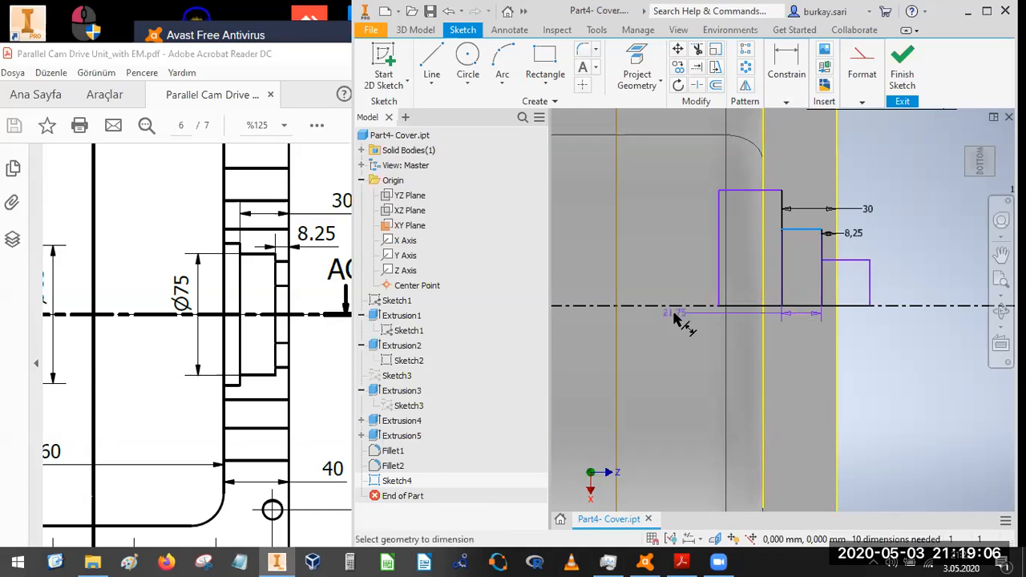
{"action": "left_click", "coordinate": [830, 290]}
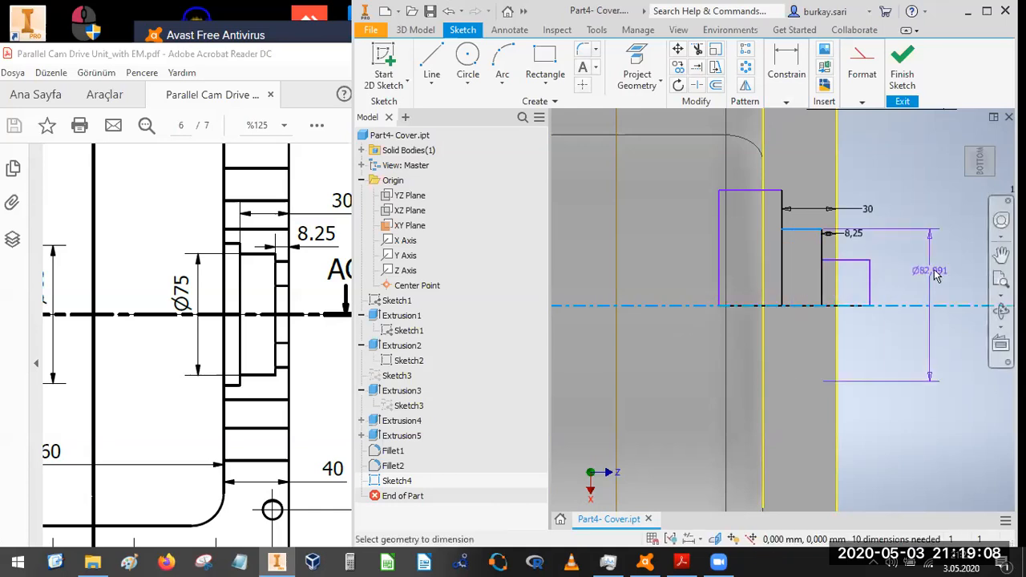
{"action": "left_click", "coordinate": [939, 323]}
{"action": "type", "text": "7"}
{"action": "key", "text": "Return"}
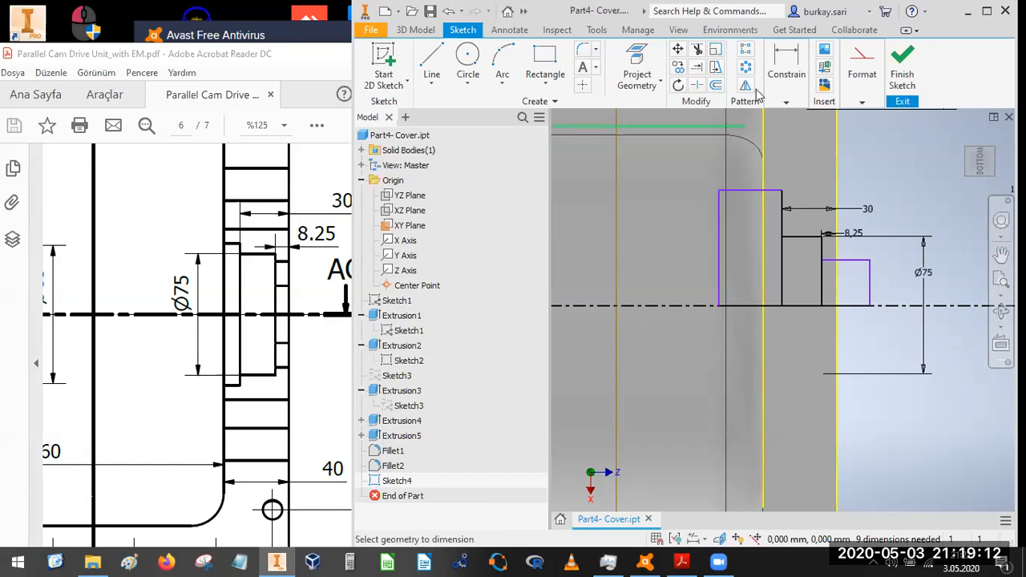
- Give the shortest AG rectangle's upper edge a 35 mm diameter dimension about the AG centerline
{"action": "left_click", "coordinate": [787, 102]}
{"action": "left_click", "coordinate": [778, 126]}
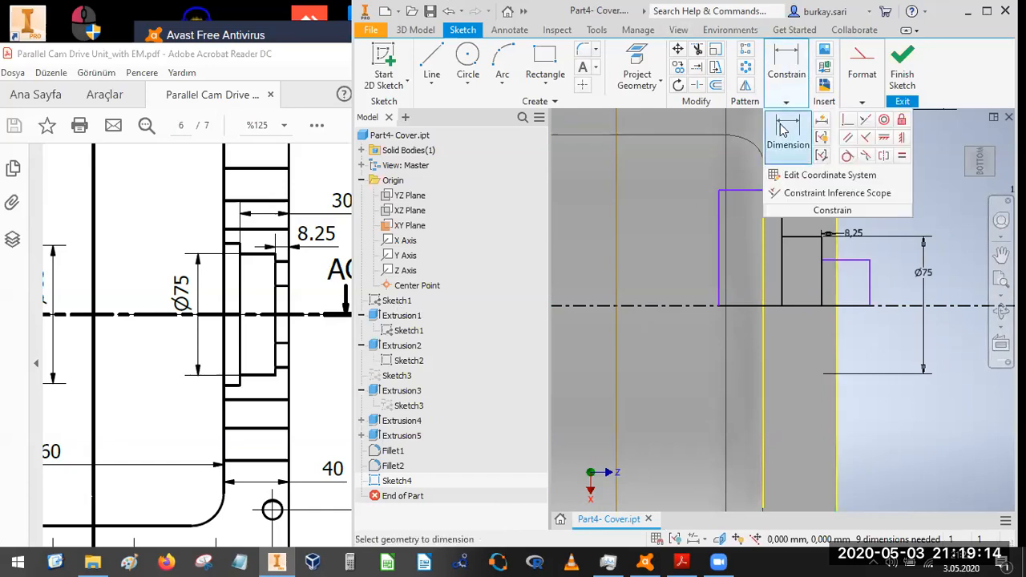
{"action": "left_click", "coordinate": [848, 260]}
{"action": "left_click", "coordinate": [897, 307]}
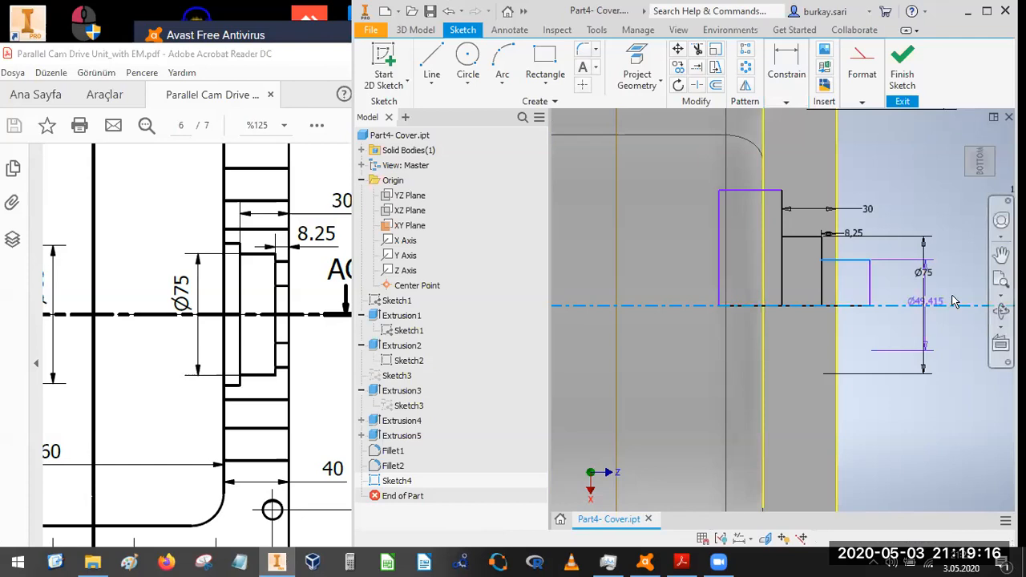
{"action": "left_click", "coordinate": [952, 293]}
{"action": "type", "text": "35"}
{"action": "key", "text": "Return"}
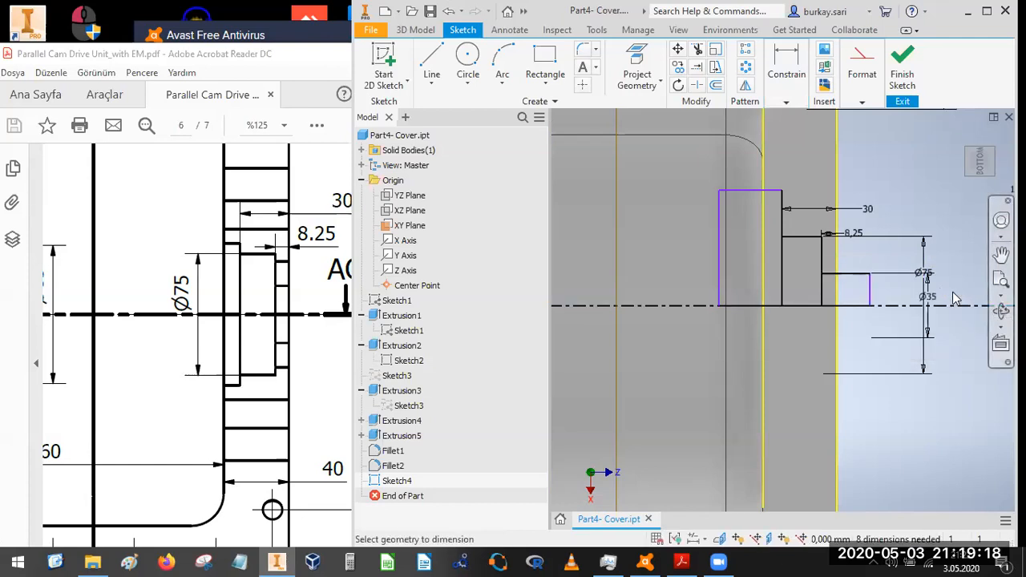
{"action": "key", "text": "Escape"}
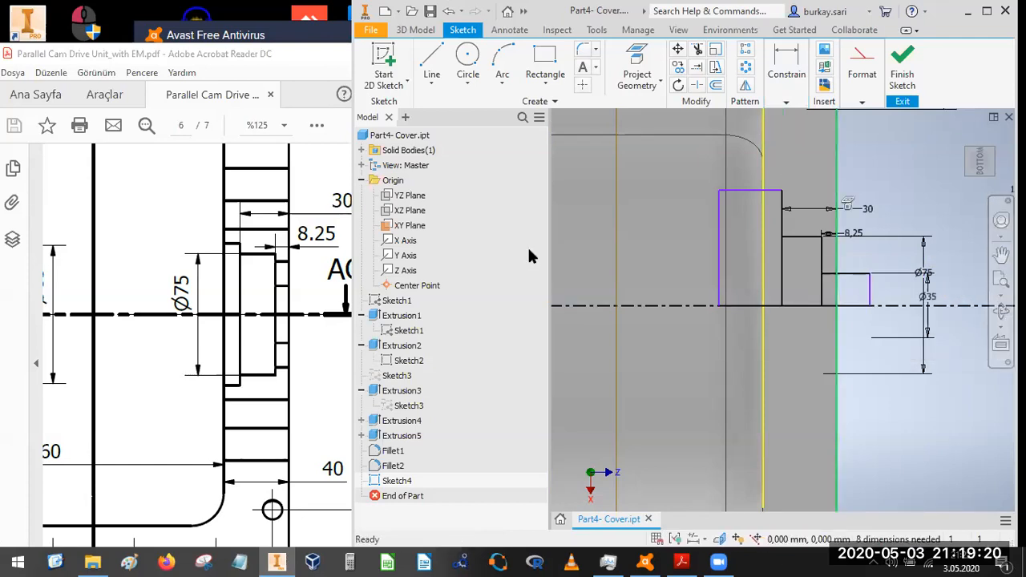
- Constrain the shortest AG rectangle's outer corner onto the cover's outer face and the tallest one's inner corner onto the inner wall line
{"action": "left_click", "coordinate": [787, 102]}
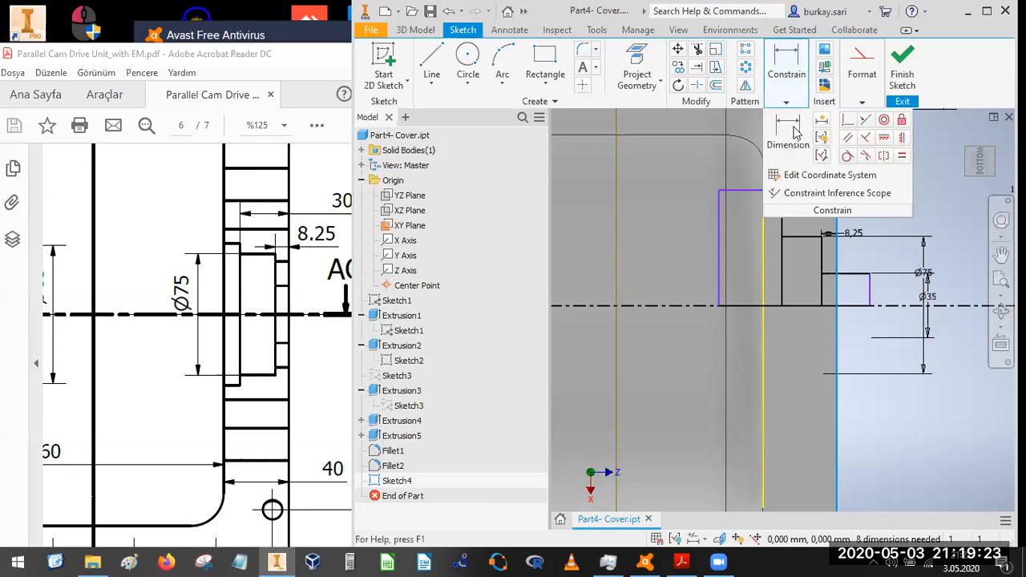
{"action": "left_click", "coordinate": [849, 123]}
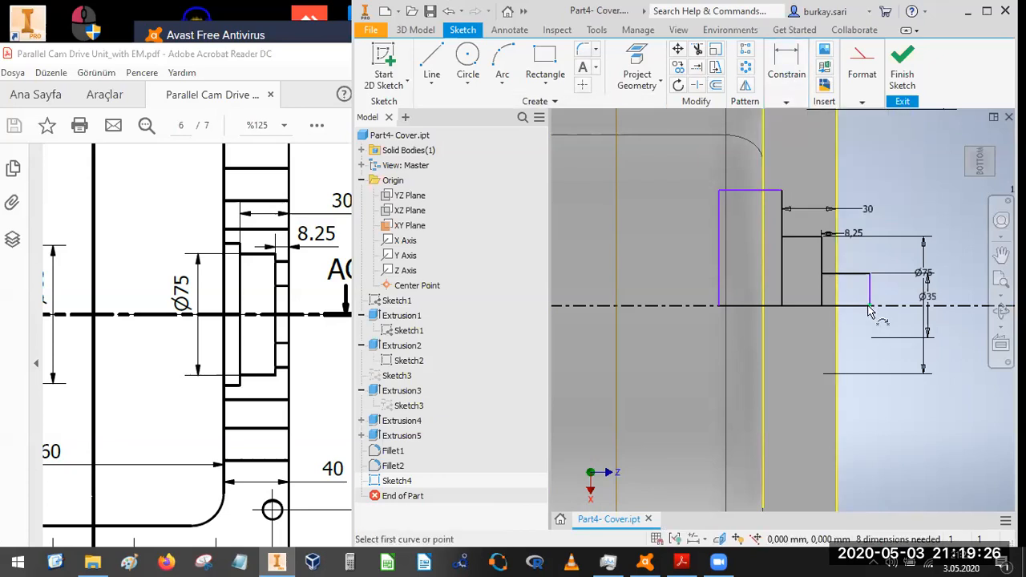
{"action": "left_click", "coordinate": [870, 307]}
{"action": "left_click", "coordinate": [837, 302]}
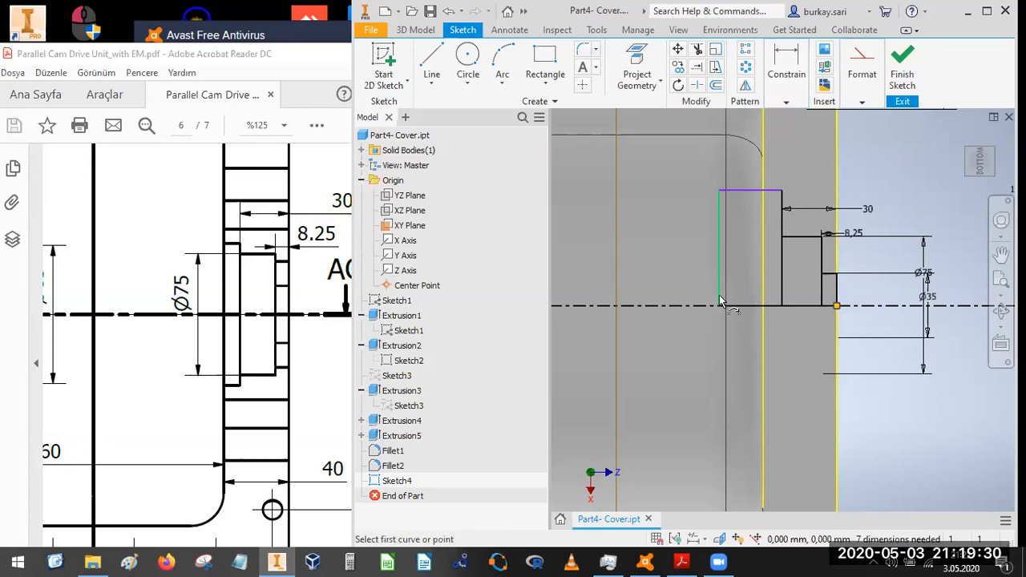
{"action": "left_click", "coordinate": [718, 306]}
{"action": "left_click", "coordinate": [764, 292]}
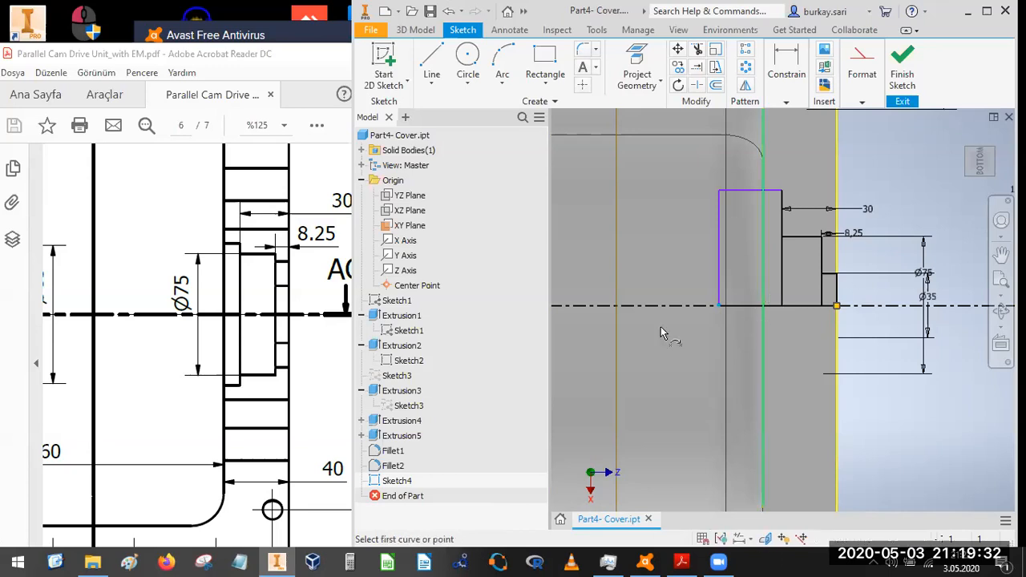
{"action": "key", "text": "Escape"}
- Switch to the PDF drawing and examine the AG bore radii in Section AF-AF
{"action": "left_click", "coordinate": [238, 253]}
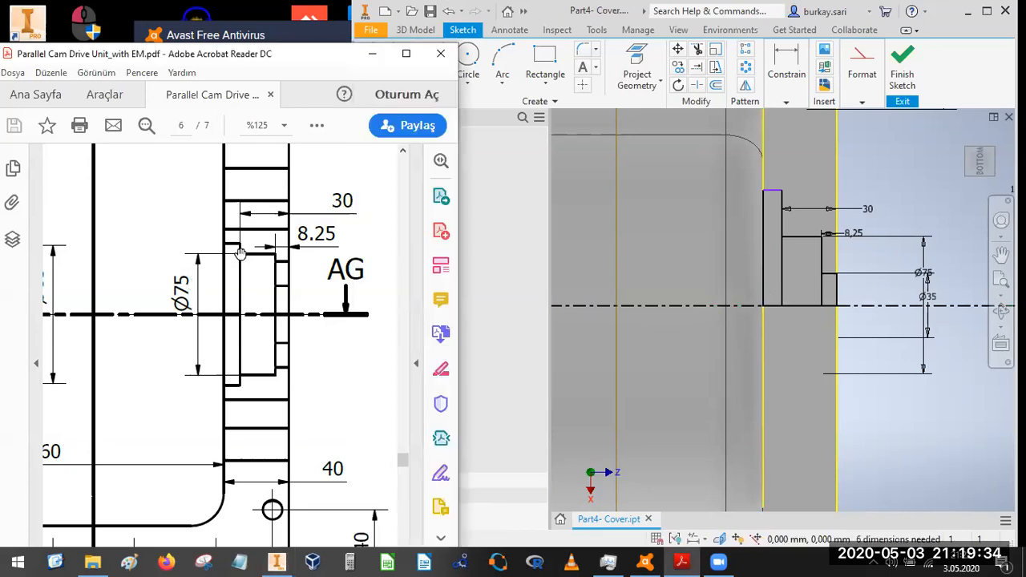
{"action": "scroll", "coordinate": [246, 268], "scroll_direction": "down", "scroll_amount": 3, "text": "ctrl"}
{"action": "left_click_drag", "start_coordinate": [58, 282], "coordinate": [270, 192]}
{"action": "left_click_drag", "start_coordinate": [318, 313], "coordinate": [242, 348]}
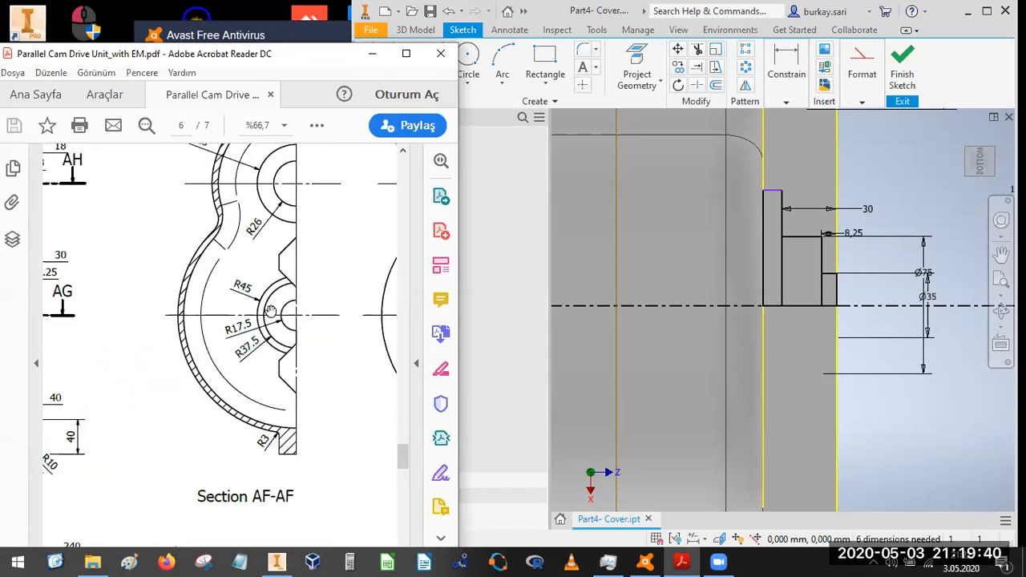
{"action": "left_click", "coordinate": [789, 54]}
{"action": "left_click", "coordinate": [771, 191]}
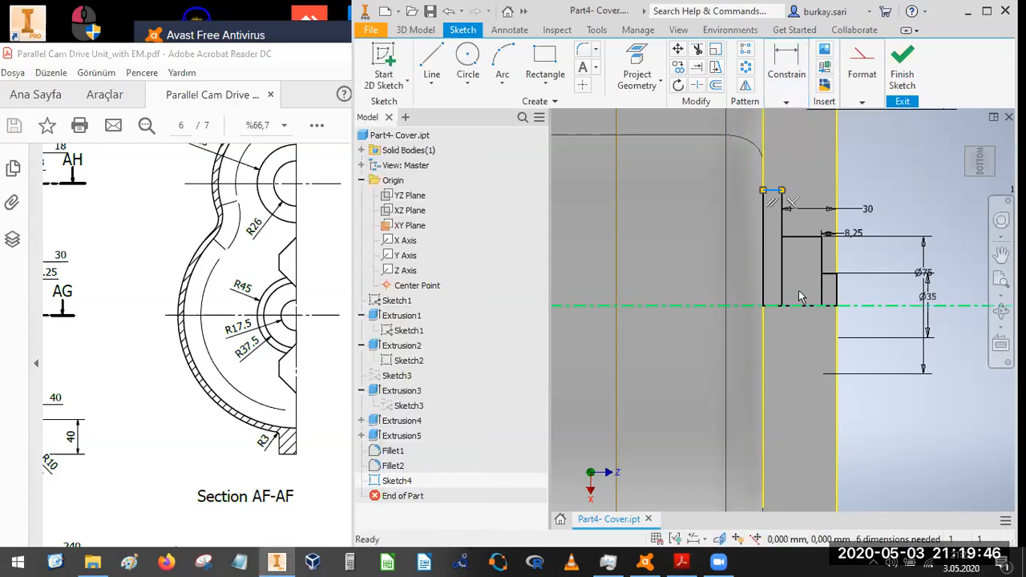
{"action": "left_click", "coordinate": [786, 102]}
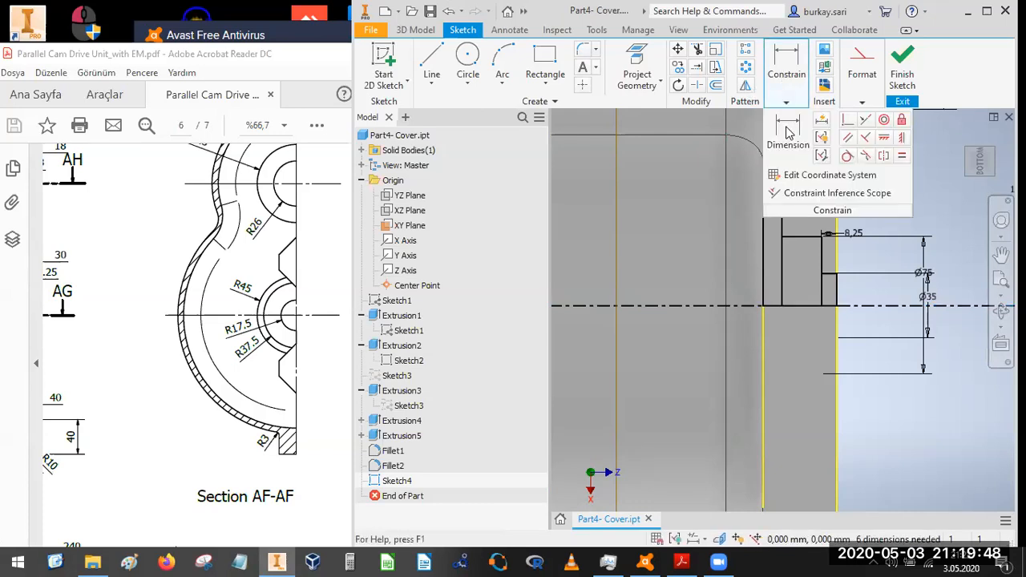
{"action": "left_click", "coordinate": [786, 133]}
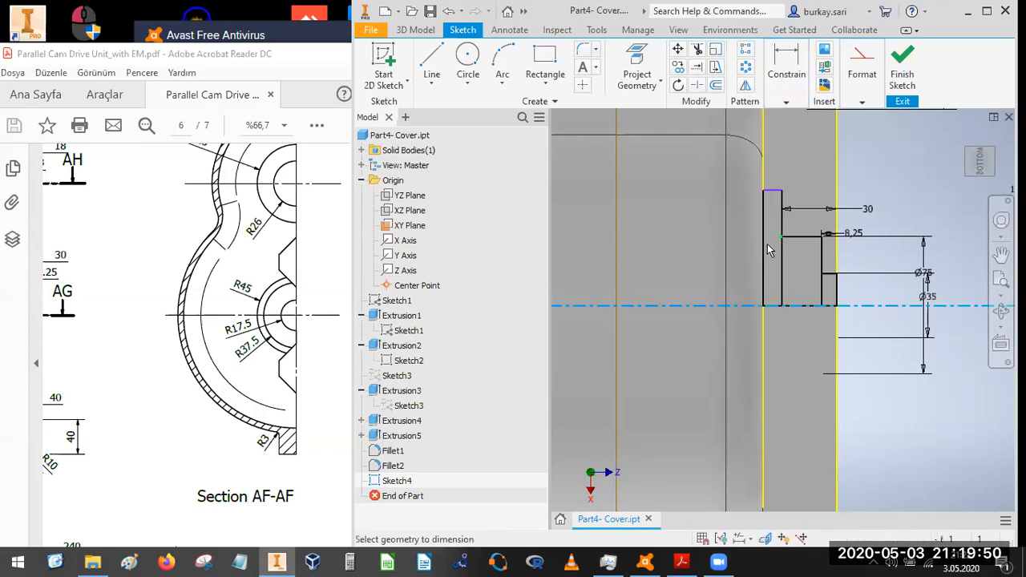
{"action": "left_click", "coordinate": [726, 248]}
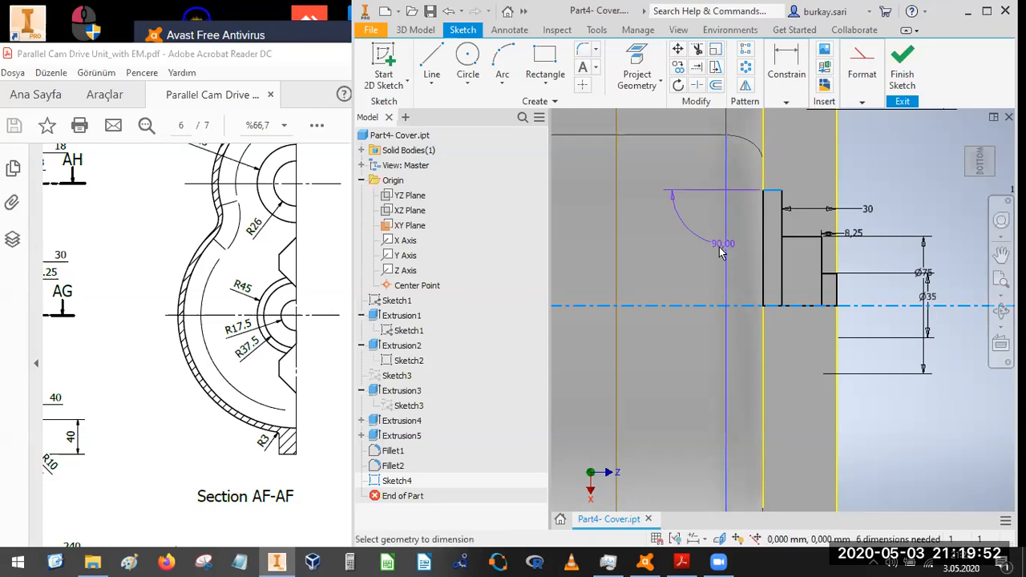
{"action": "key", "text": "Escape"}
- Give the tallest AG rectangle's upper edge a 90 mm diameter dimension about the AG centerline
{"action": "left_click", "coordinate": [789, 74]}
{"action": "left_click", "coordinate": [789, 126]}
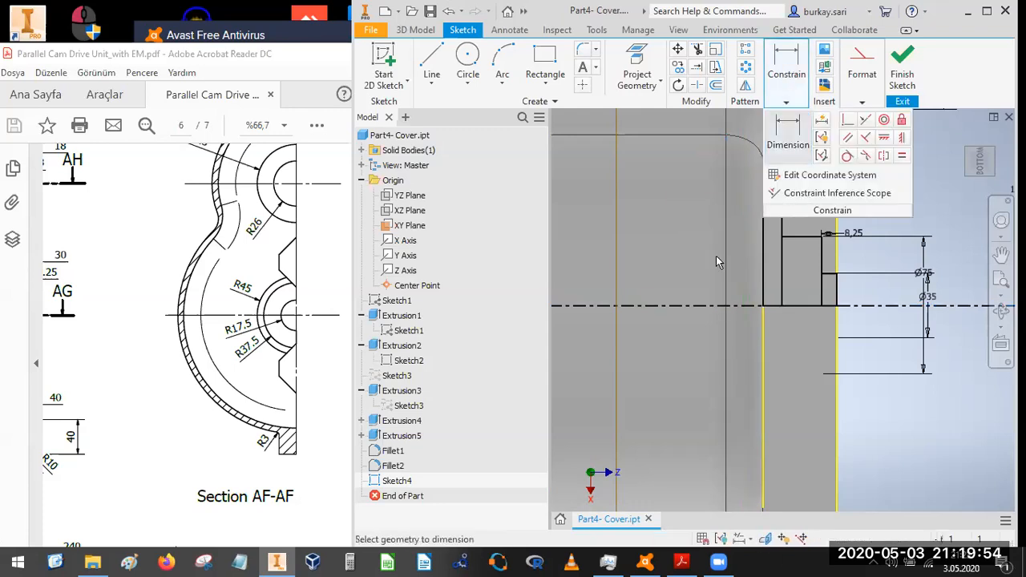
{"action": "left_click", "coordinate": [682, 306]}
{"action": "left_click", "coordinate": [773, 198]}
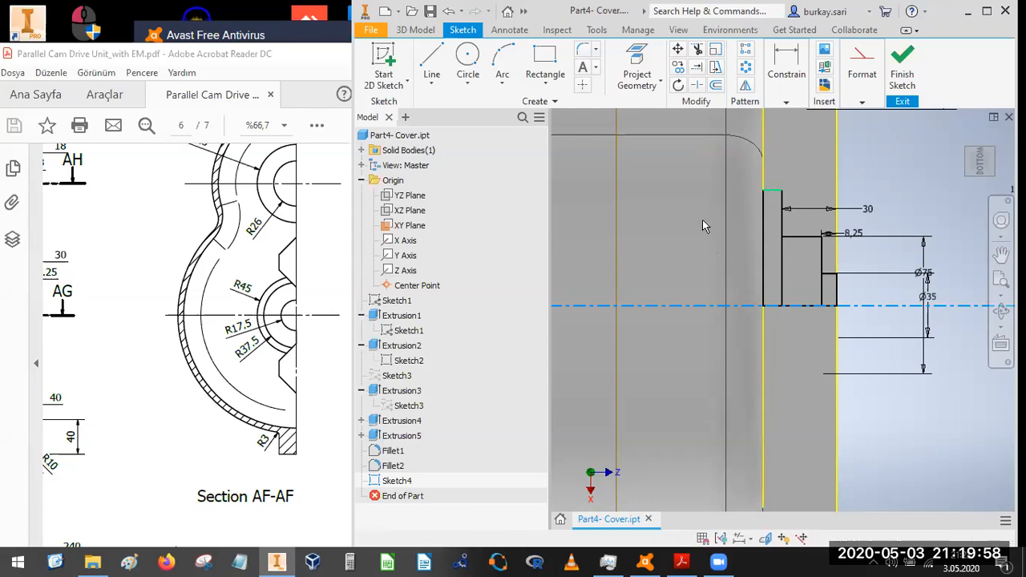
{"action": "left_click", "coordinate": [700, 221]}
{"action": "type", "text": "90"}
{"action": "key", "text": "Return"}
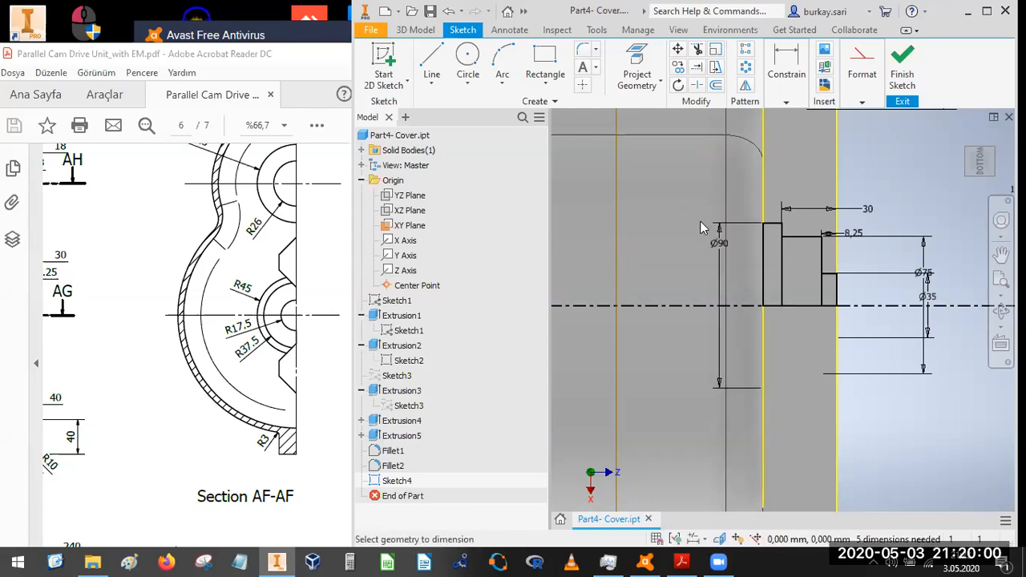
- Compare the sketched AH profiles with the PDF's section views to find the missing diameter of the tallest AH step
{"action": "left_click_drag", "start_coordinate": [248, 177], "coordinate": [245, 230]}
{"action": "left_click", "coordinate": [900, 166]}
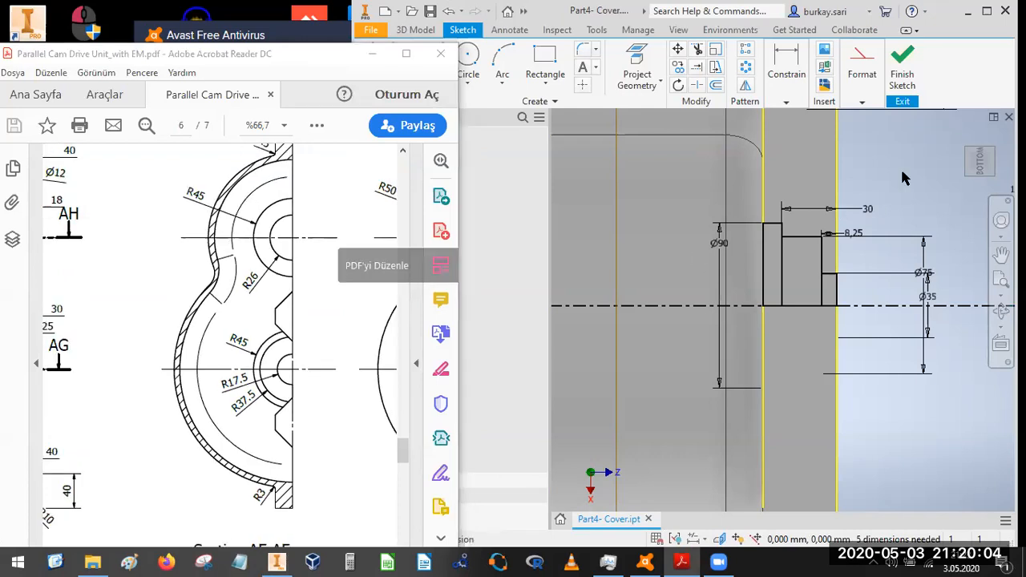
{"action": "scroll", "coordinate": [808, 270], "scroll_direction": "down", "scroll_amount": 5}
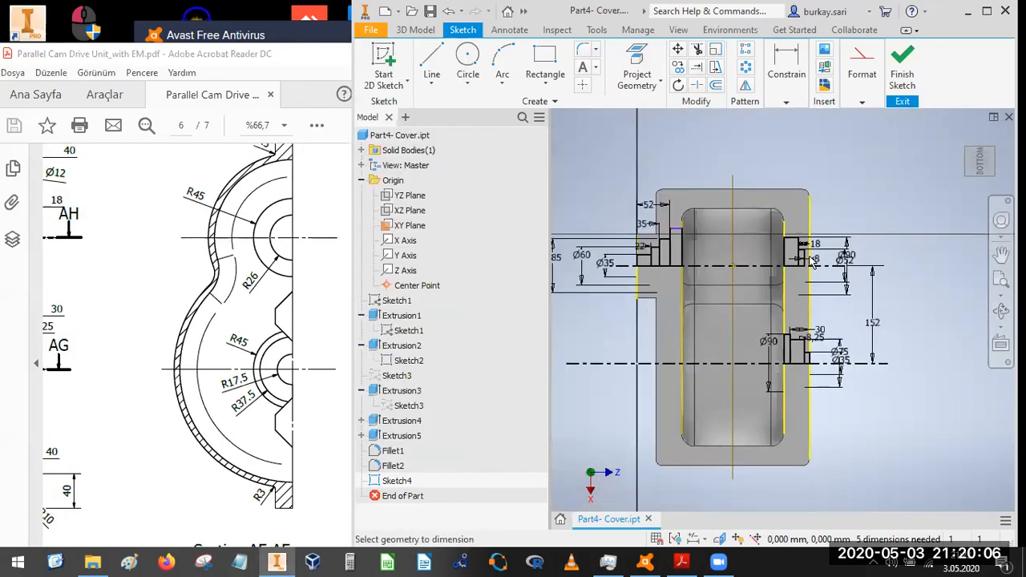
{"action": "scroll", "coordinate": [811, 260], "scroll_direction": "up", "scroll_amount": 4}
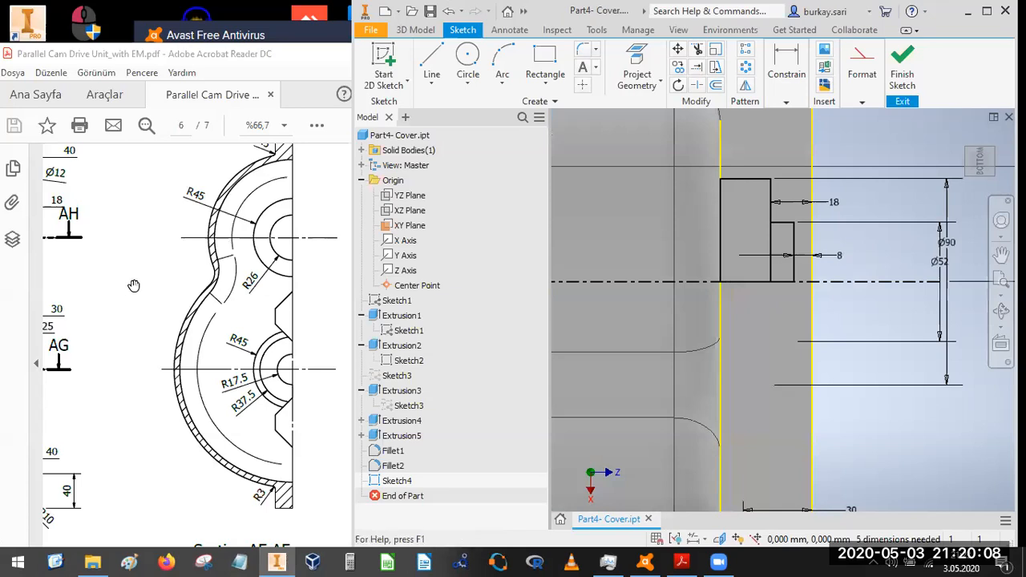
{"action": "mouse_move", "coordinate": [173, 284]}
{"action": "left_mouse_down"}
{"action": "mouse_move", "coordinate": [290, 267]}
{"action": "mouse_move", "coordinate": [325, 291]}
{"action": "left_mouse_up"}
{"action": "left_click_drag", "start_coordinate": [60, 286], "coordinate": [278, 292]}
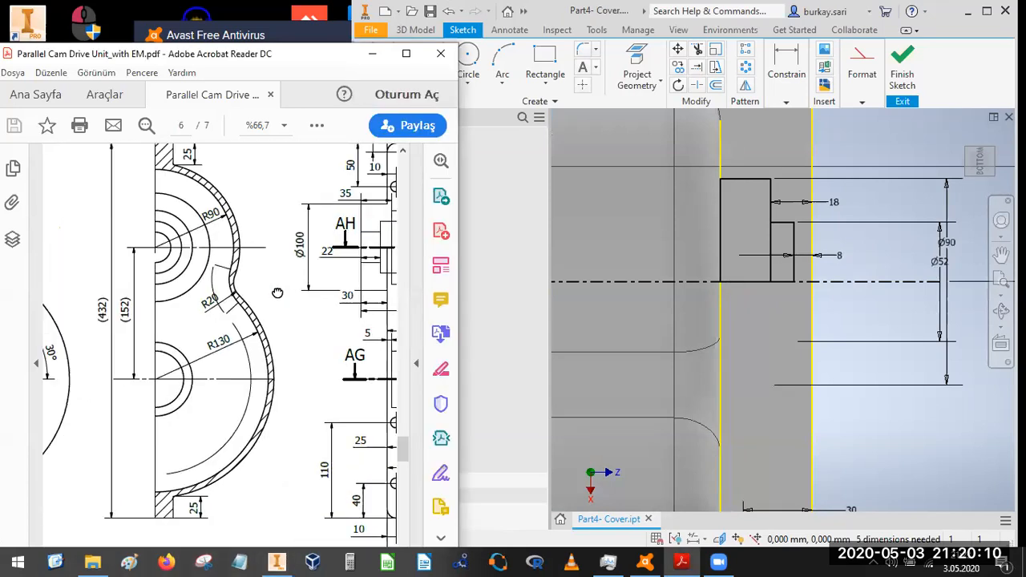
{"action": "left_click_drag", "start_coordinate": [213, 294], "coordinate": [271, 302]}
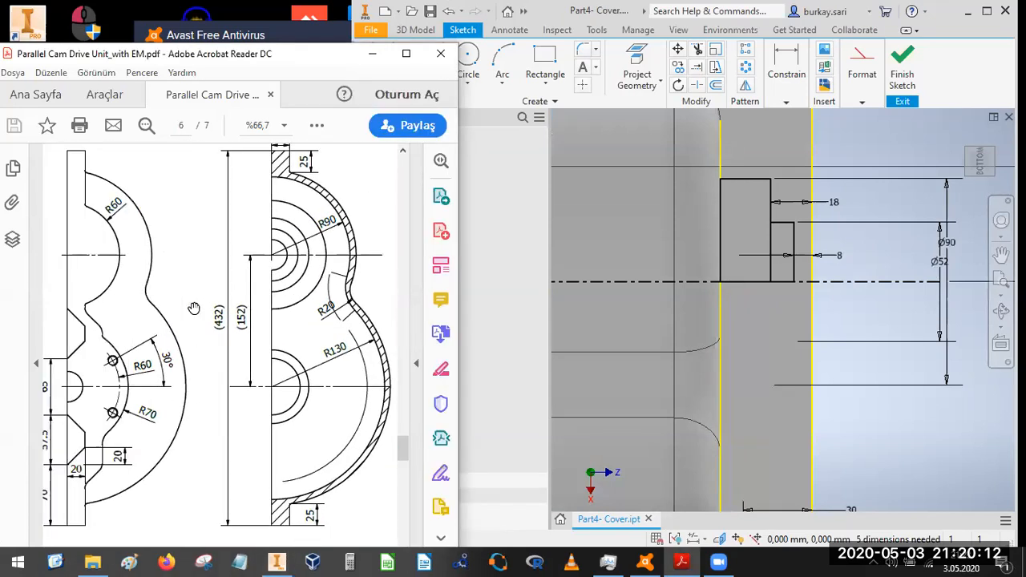
{"action": "left_click_drag", "start_coordinate": [193, 309], "coordinate": [214, 312]}
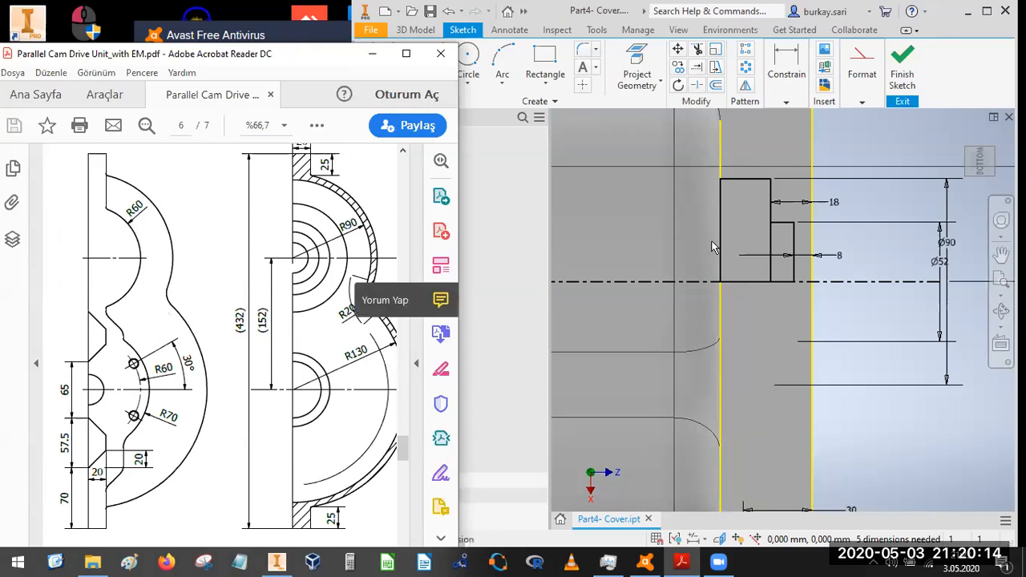
{"action": "left_click", "coordinate": [896, 208]}
{"action": "scroll", "coordinate": [897, 208], "scroll_direction": "down", "scroll_amount": 3}
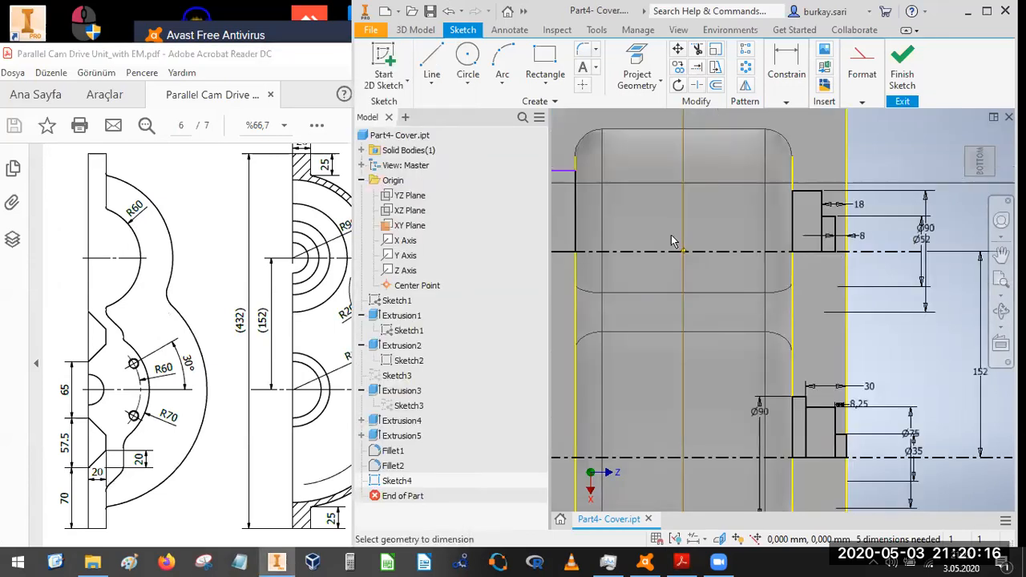
{"action": "scroll", "coordinate": [616, 204], "scroll_direction": "down", "scroll_amount": 3}
{"action": "scroll", "coordinate": [621, 202], "scroll_direction": "up", "scroll_amount": 4}
- Give the upper edge of the tallest rectangle in the four-step AH profile a 120 mm diameter dimension about the AH centerline
{"action": "key", "text": "Escape"}
{"action": "left_click", "coordinate": [783, 66]}
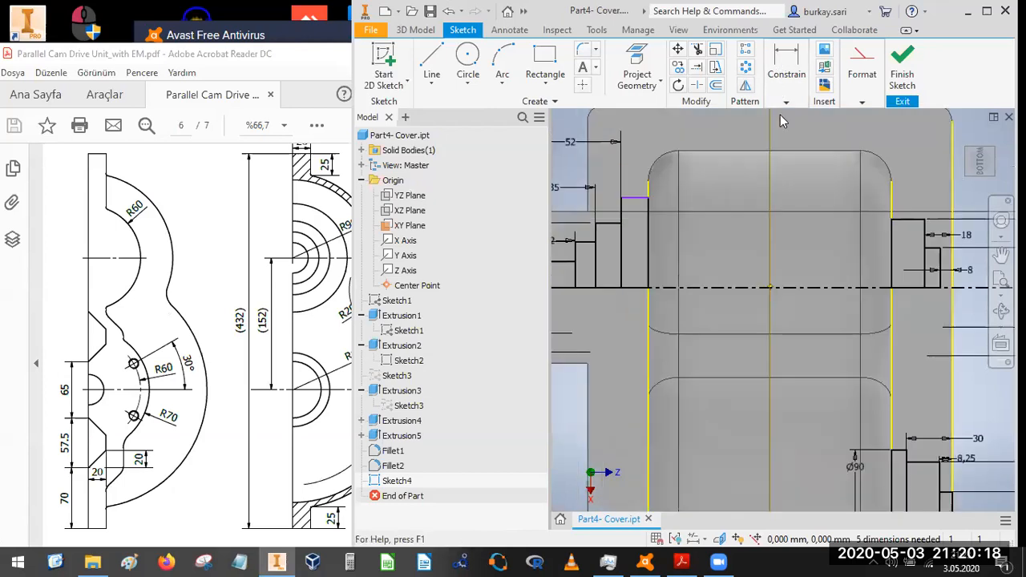
{"action": "left_click", "coordinate": [784, 123]}
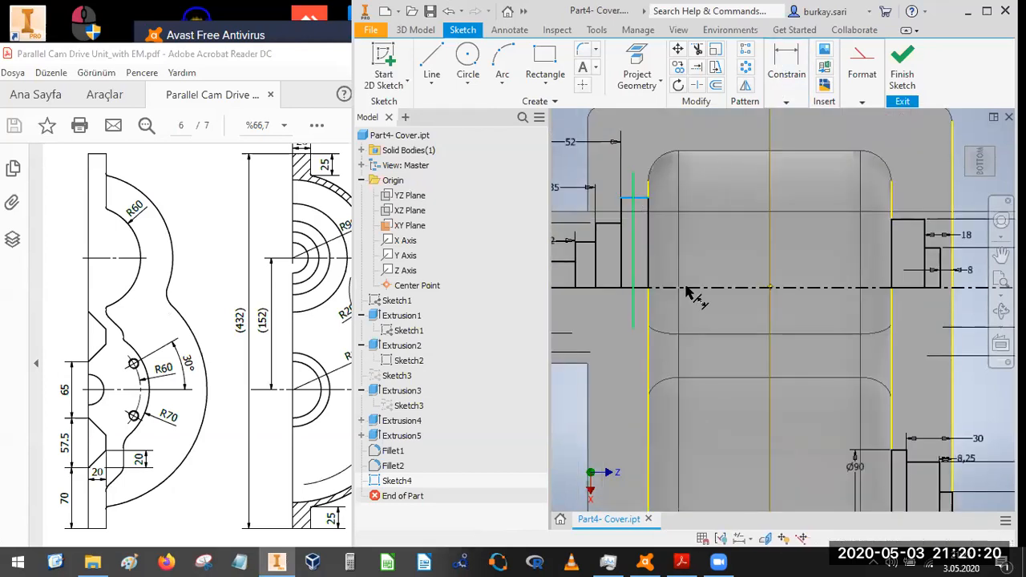
{"action": "left_click", "coordinate": [703, 239]}
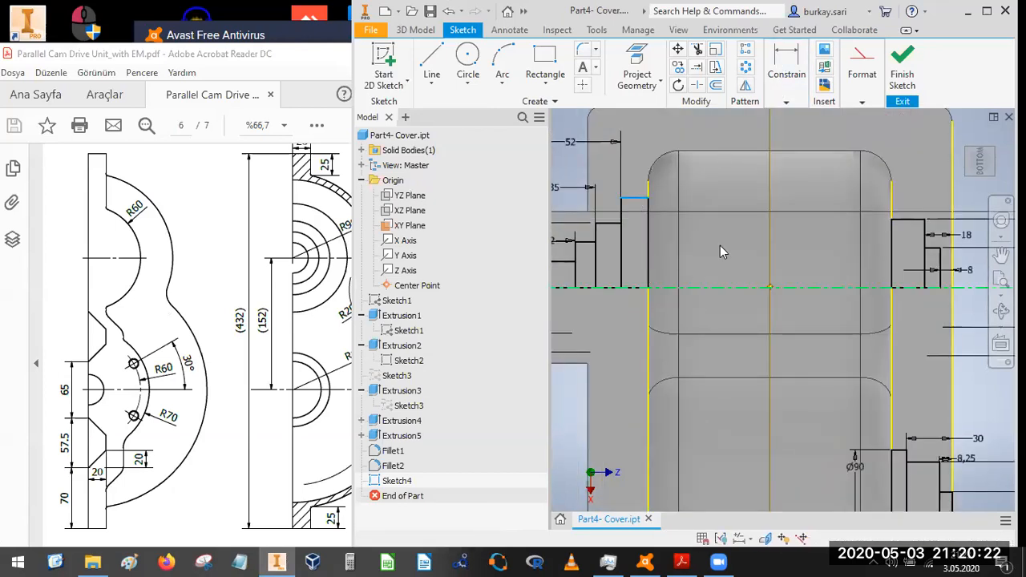
{"action": "type", "text": "90"}
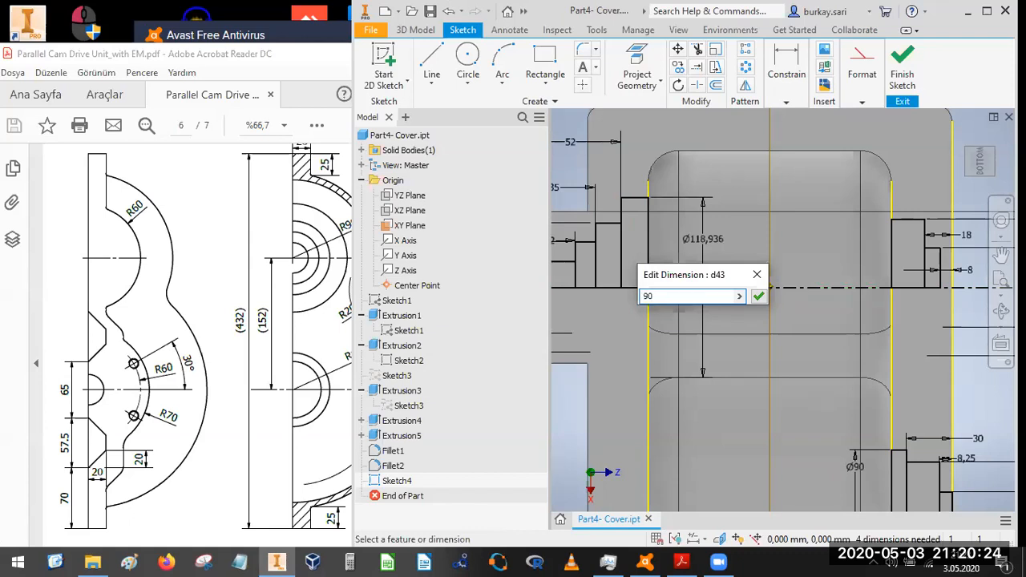
{"action": "type", "text": "120"}
{"action": "key", "text": "Return"}
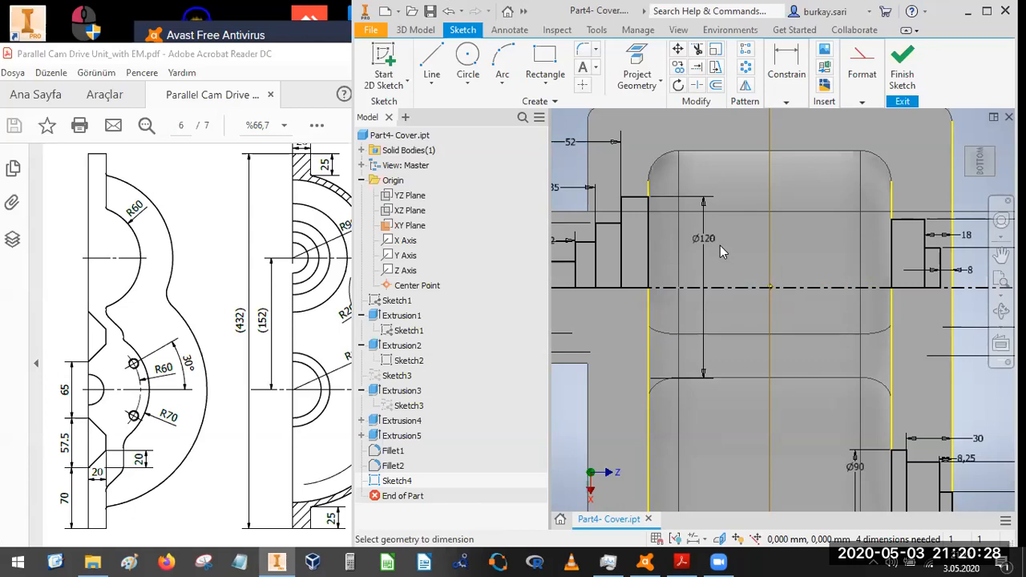
- Examine the PDF's depths and diameters for the AG bore in the wall opposite the dimensioned AG profile
{"action": "scroll", "coordinate": [721, 246], "scroll_direction": "down", "scroll_amount": 5}
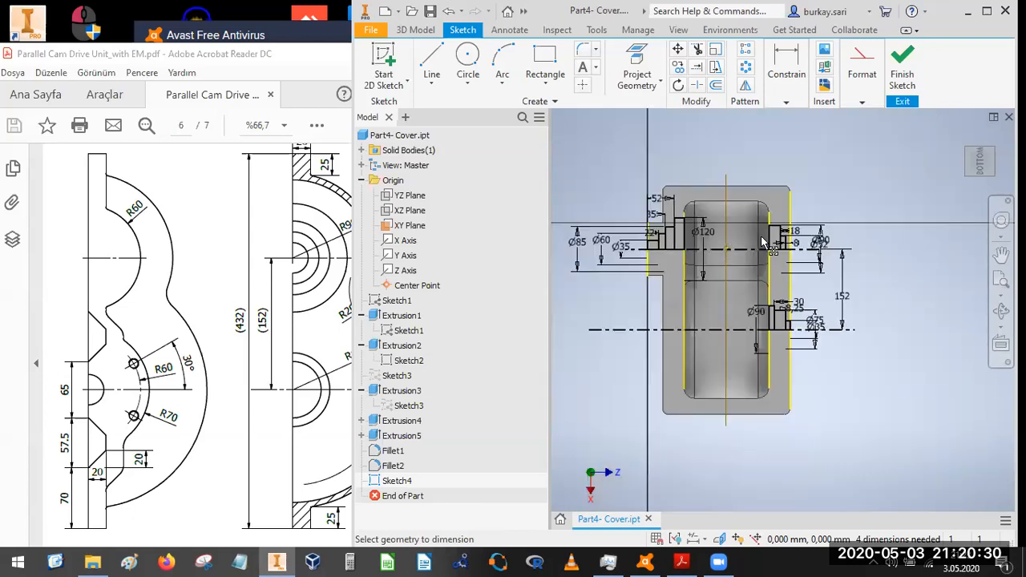
{"action": "scroll", "coordinate": [836, 236], "scroll_direction": "up", "scroll_amount": 4}
{"action": "mouse_move", "coordinate": [836, 239]}
{"action": "middle_mouse_down"}
{"action": "mouse_move", "coordinate": [901, 300]}
{"action": "mouse_move", "coordinate": [916, 295]}
{"action": "middle_mouse_up"}
{"action": "middle_click_drag", "start_coordinate": [701, 266], "coordinate": [742, 197]}
{"action": "left_click", "coordinate": [302, 327]}
{"action": "scroll", "coordinate": [296, 332], "scroll_direction": "down", "scroll_amount": 8}
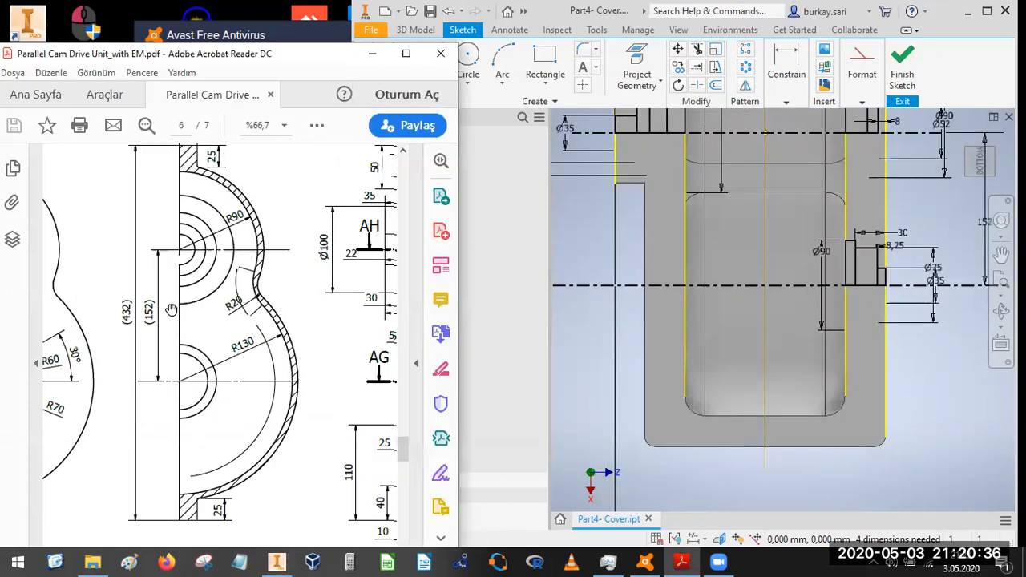
{"action": "scroll", "coordinate": [292, 337], "scroll_direction": "up", "scroll_amount": 3, "text": "ctrl"}
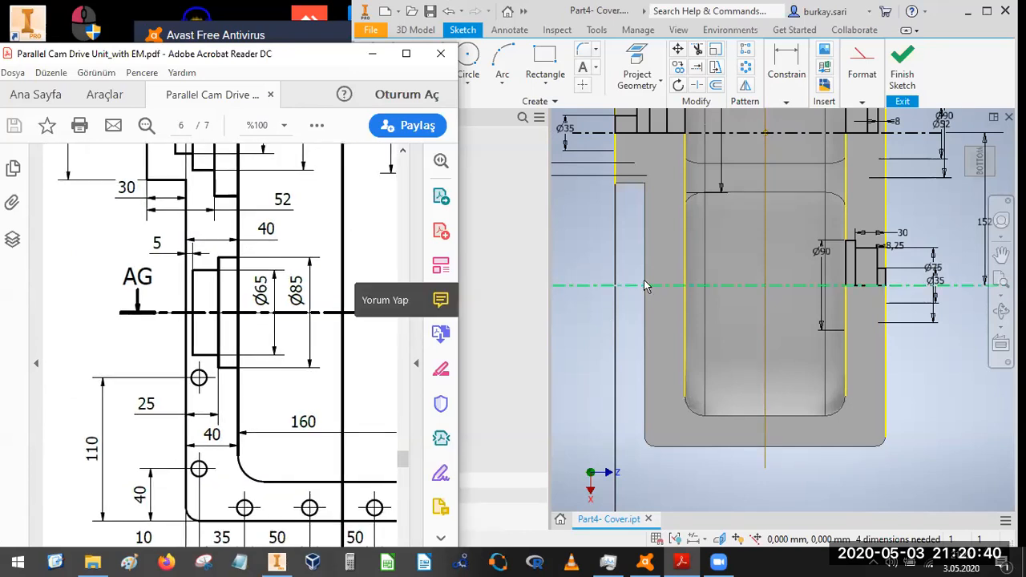
- Try to sketch a rectangle on the AG centerline inside the wall opposite the dimensioned AG profile
{"action": "key", "text": "alt+Tab"}
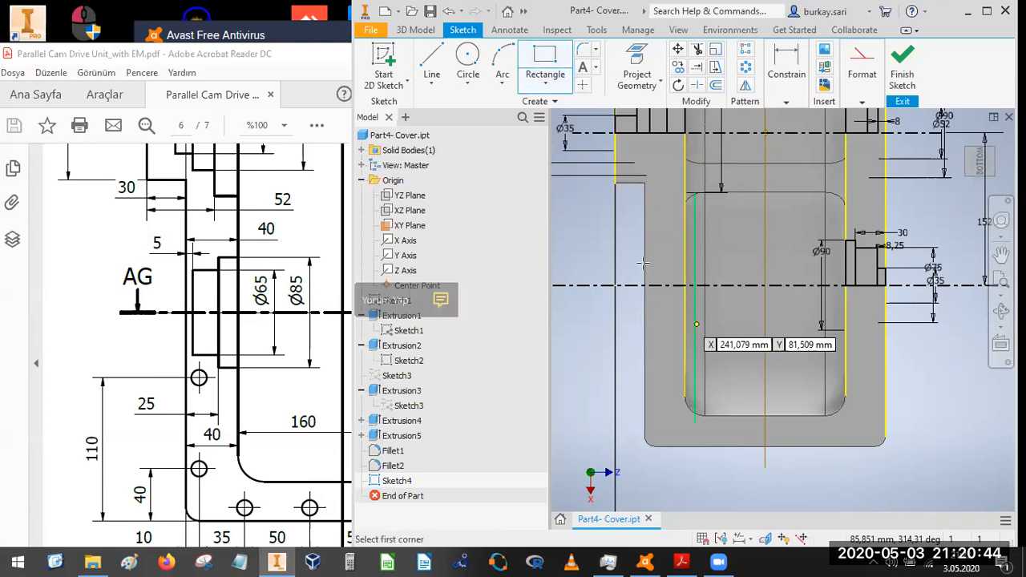
{"action": "scroll", "coordinate": [629, 258], "scroll_direction": "up", "scroll_amount": 3}
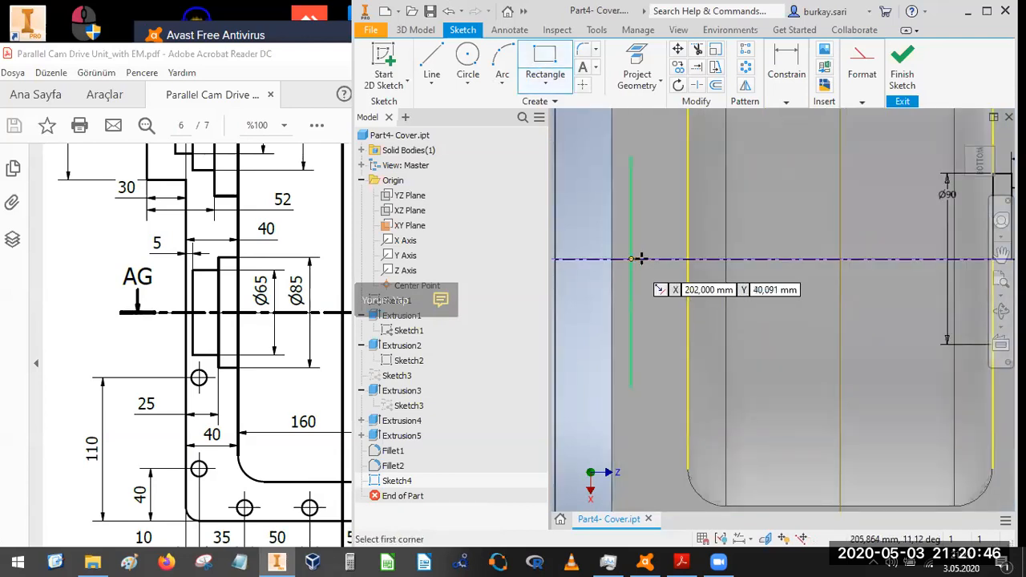
{"action": "left_click", "coordinate": [642, 259]}
{"action": "left_click", "coordinate": [670, 182]}
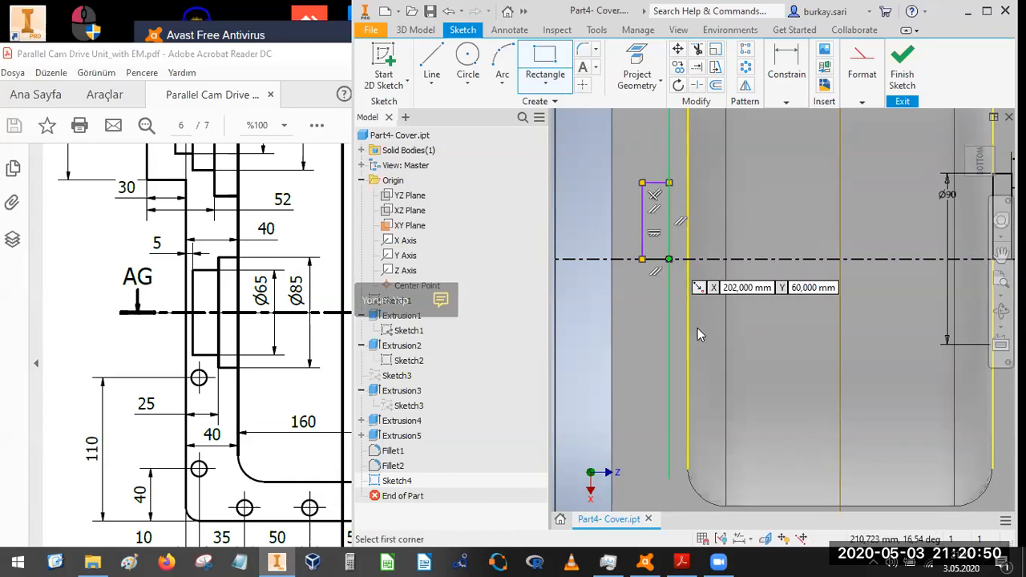
{"action": "key", "text": "ctrl+z"}
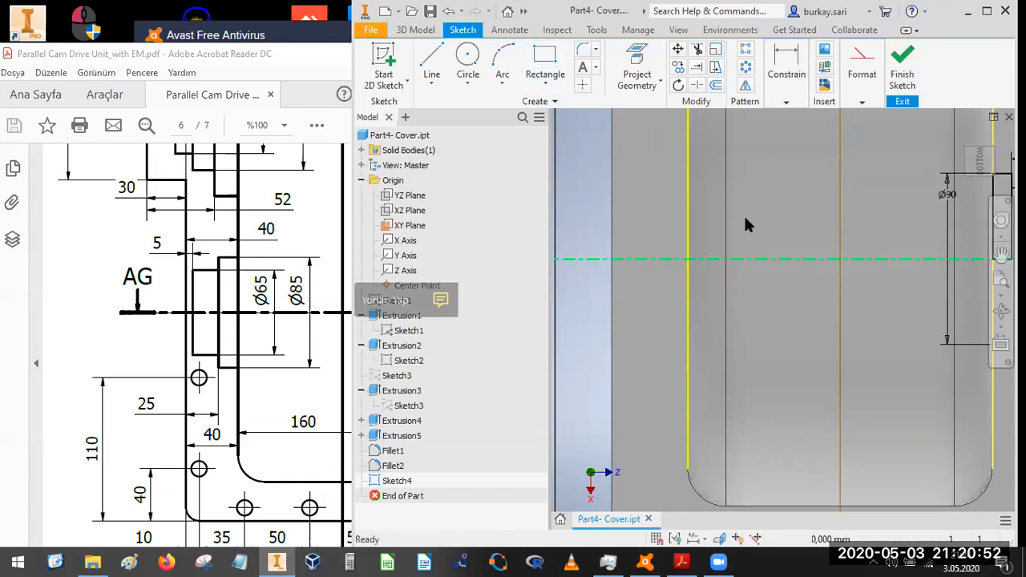
- Set the diameter dimension of the tallest rectangle in the four-step AH profile back to 120 mm
{"action": "scroll", "coordinate": [743, 244], "scroll_direction": "up", "scroll_amount": 6}
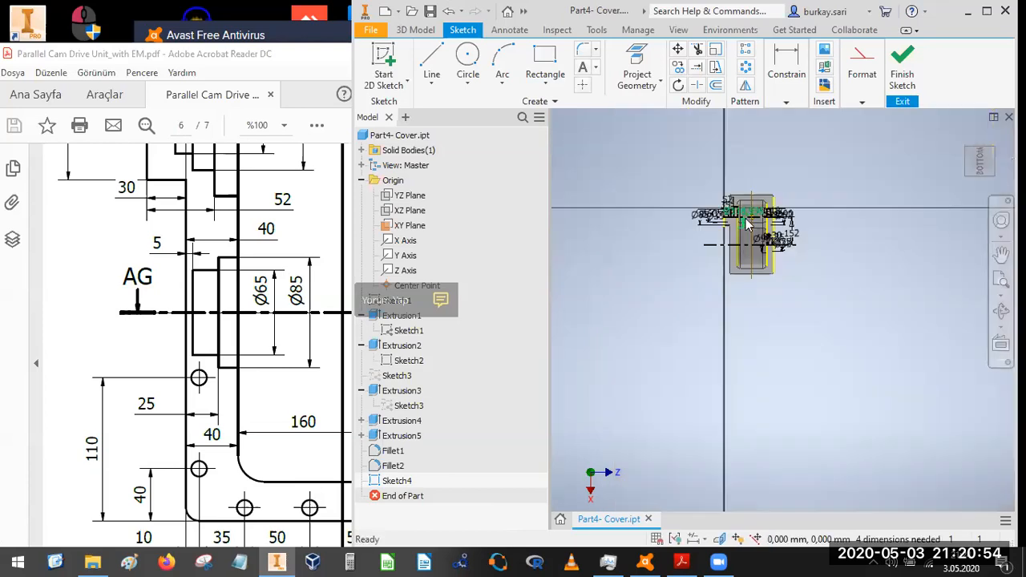
{"action": "scroll", "coordinate": [745, 221], "scroll_direction": "down", "scroll_amount": 4}
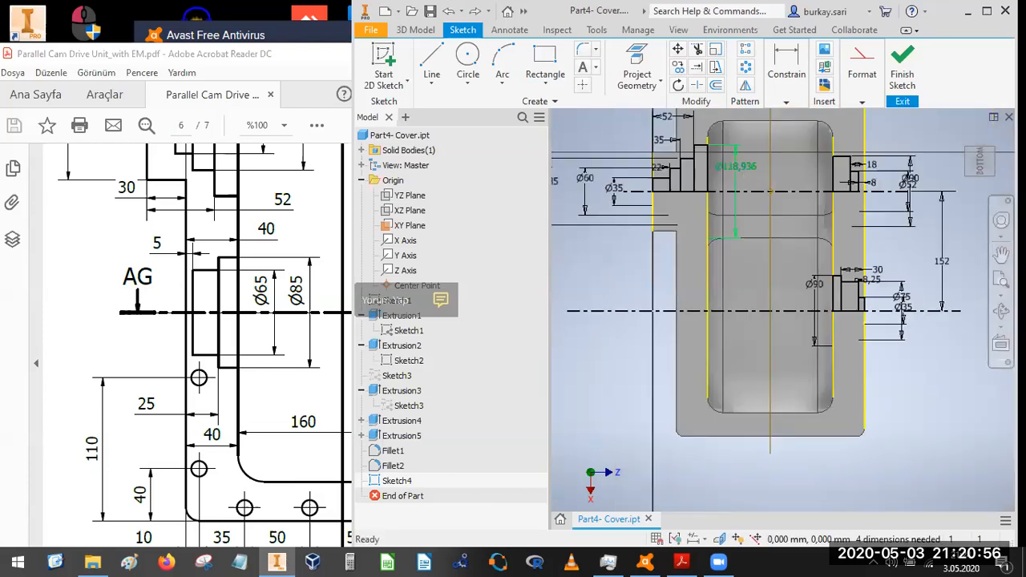
{"action": "double_click", "coordinate": [738, 166]}
{"action": "type", "text": "120"}
{"action": "key", "text": "Return"}
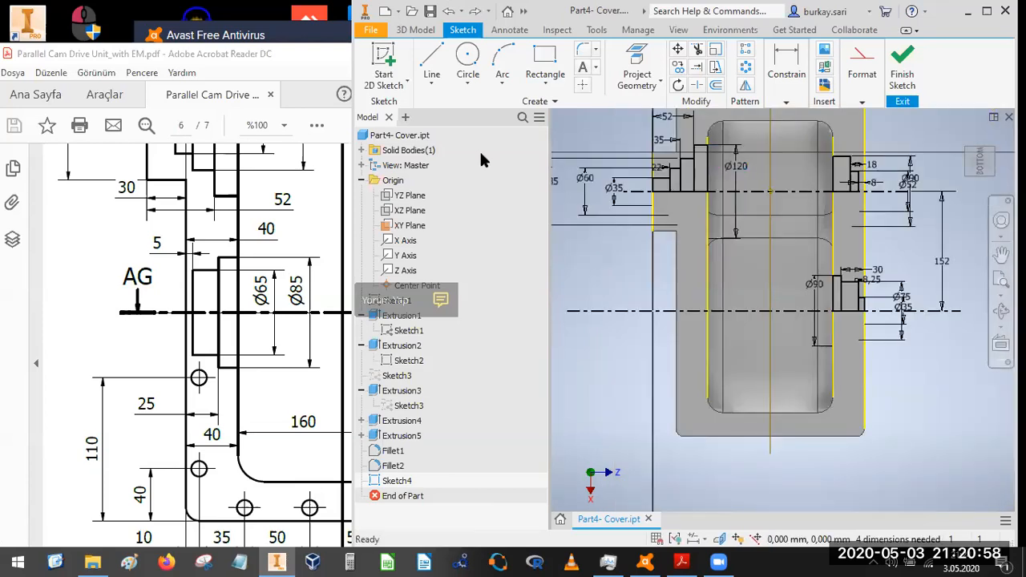
- Sketch two adjoining rectangles on the AG centerline outside the wall, about 12 x 32 mm and about 56 mm tall
{"action": "left_click", "coordinate": [547, 54]}
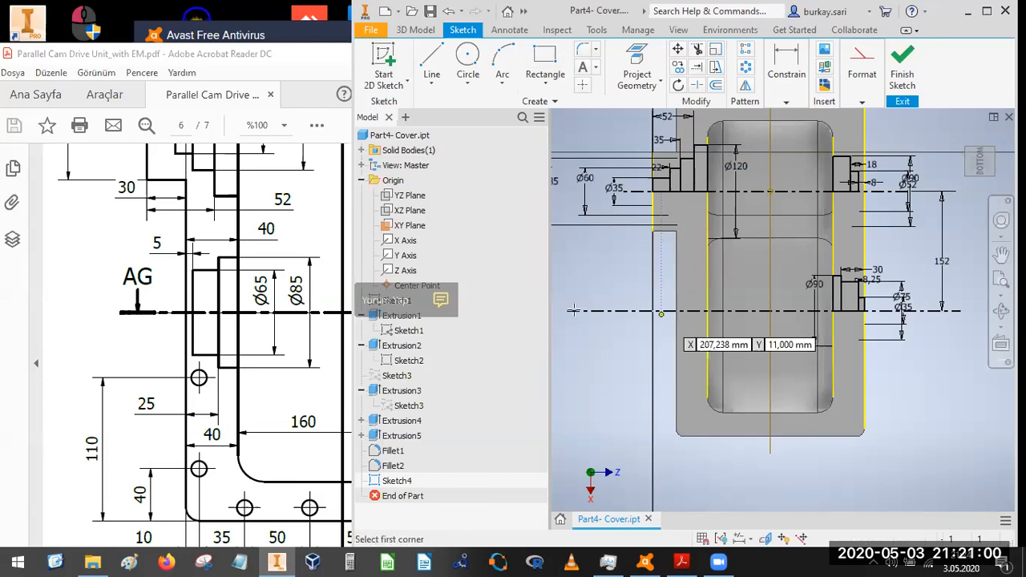
{"action": "scroll", "coordinate": [588, 307], "scroll_direction": "down", "scroll_amount": 4}
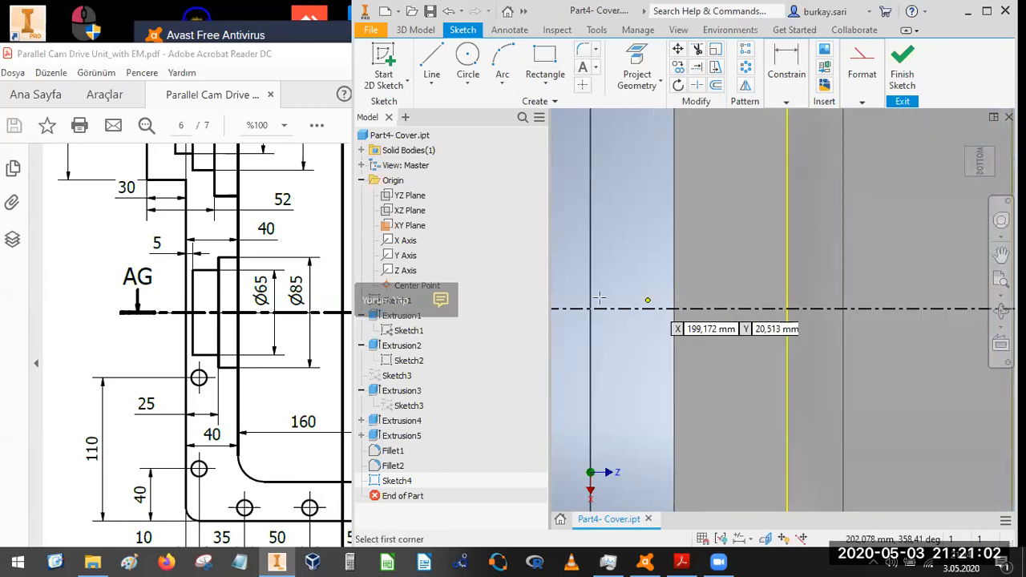
{"action": "scroll", "coordinate": [599, 299], "scroll_direction": "up", "scroll_amount": 4}
{"action": "left_click", "coordinate": [604, 288]}
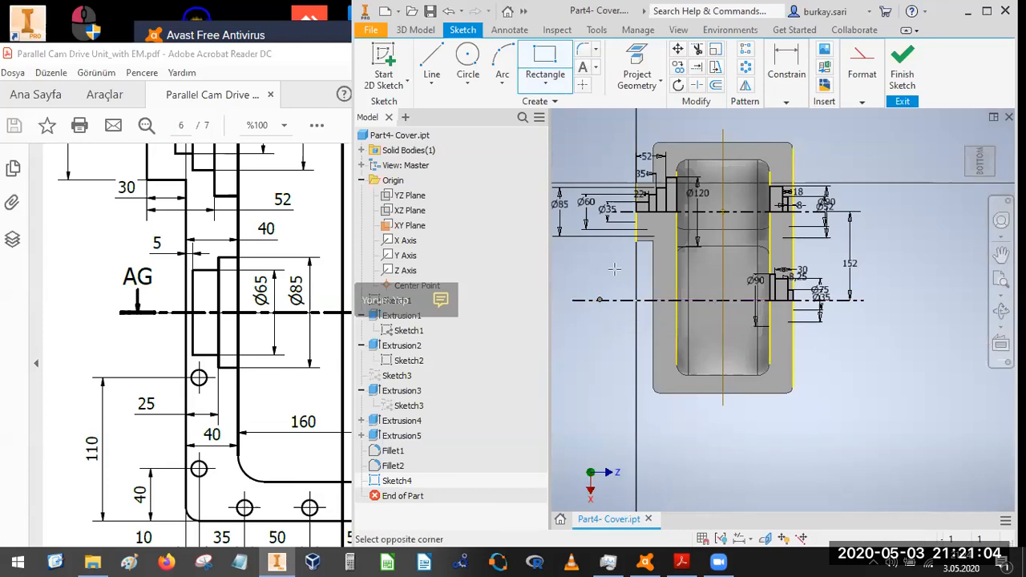
{"action": "scroll", "coordinate": [613, 286], "scroll_direction": "down", "scroll_amount": 4}
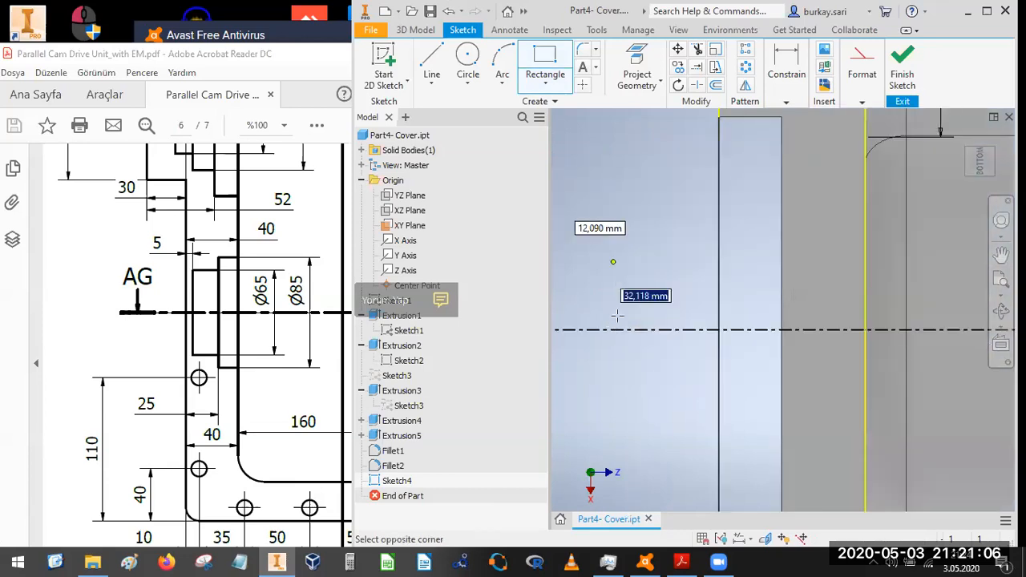
{"action": "left_click", "coordinate": [588, 329]}
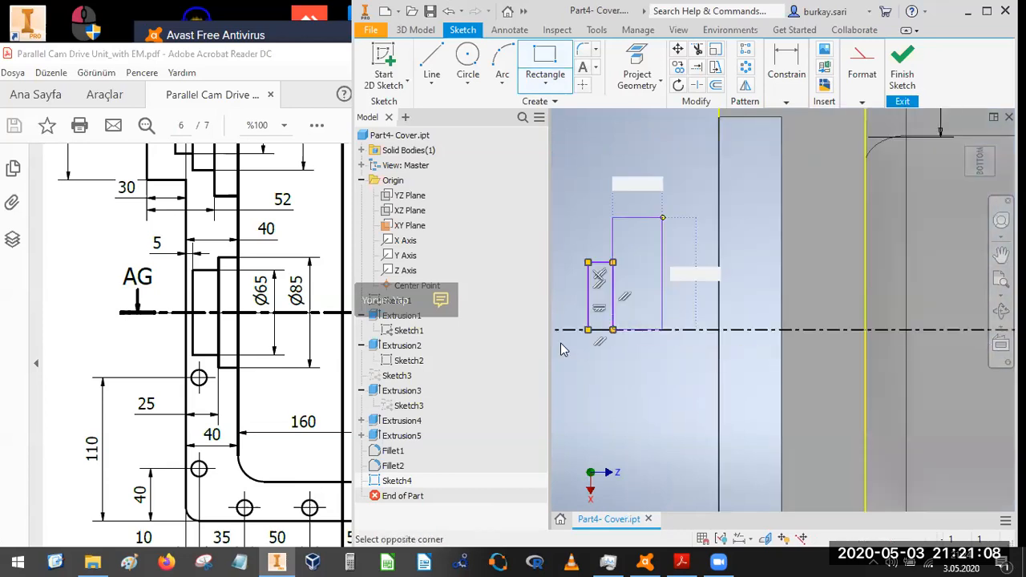
{"action": "key", "text": "Escape"}
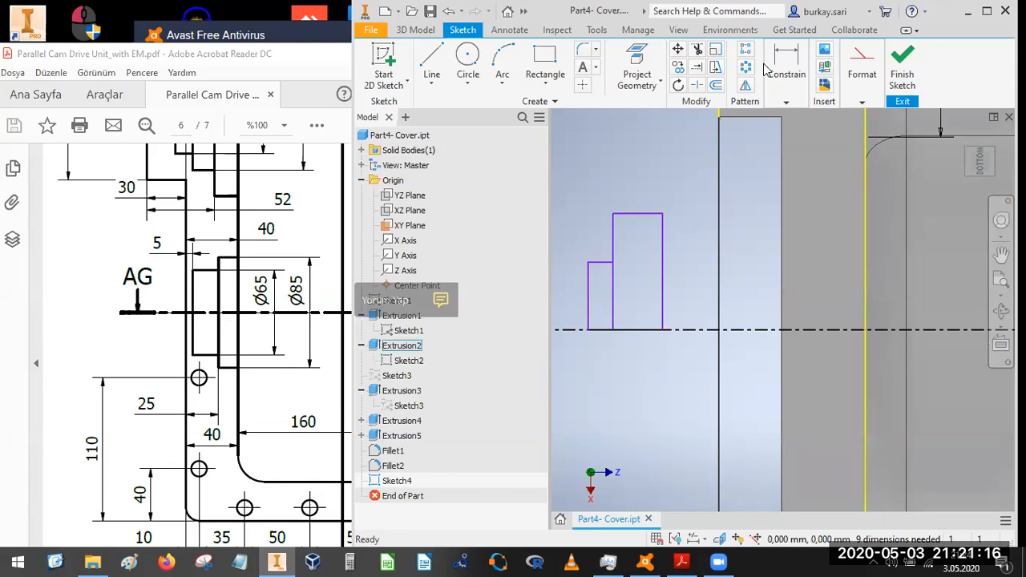
- Give the upper edge of the shorter new AG rectangle a 65 mm diameter dimension about the AG centerline
{"action": "left_click", "coordinate": [787, 87]}
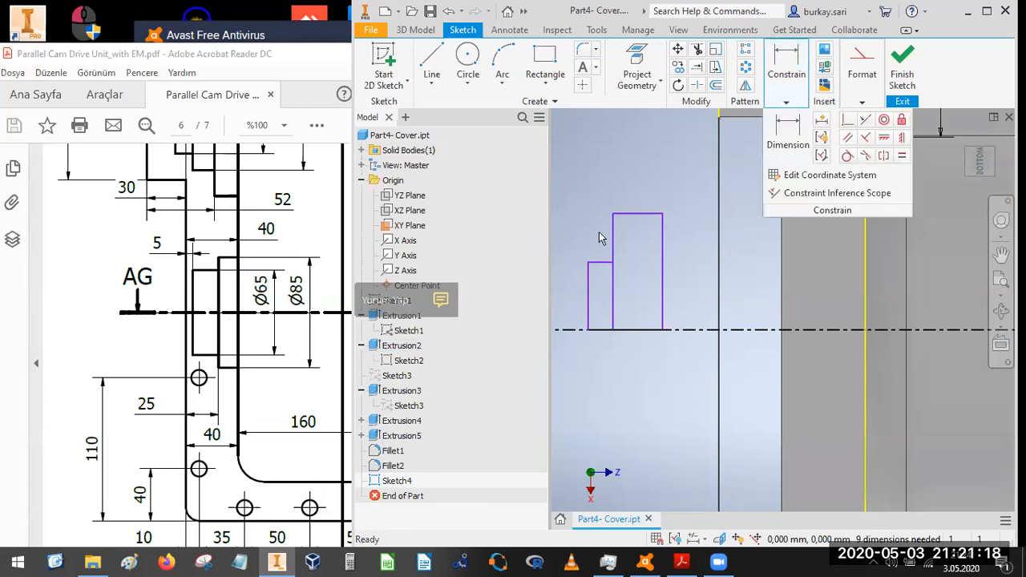
{"action": "key", "text": "d"}
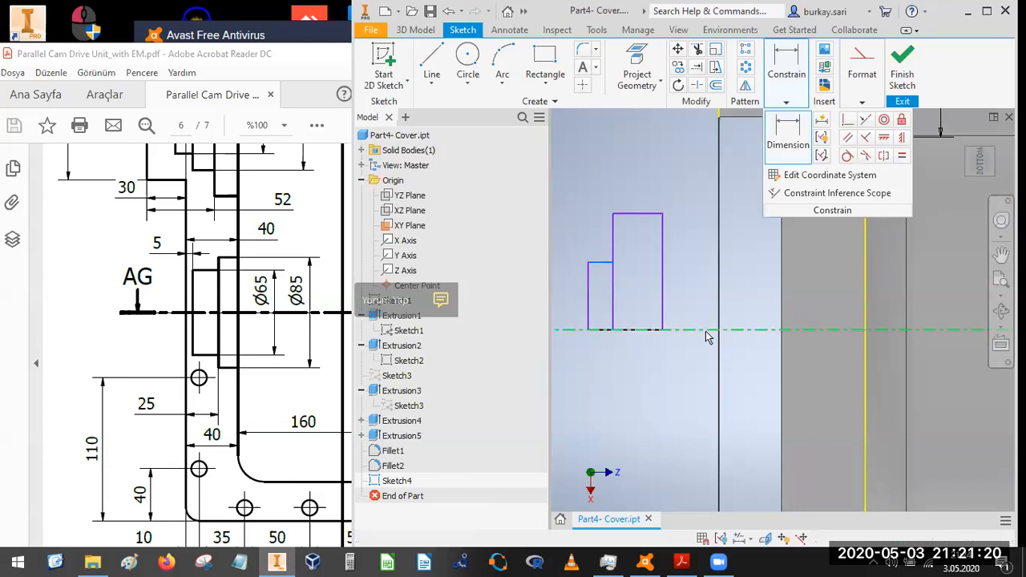
{"action": "left_click", "coordinate": [707, 331]}
{"action": "scroll", "coordinate": [617, 329], "scroll_direction": "down", "scroll_amount": 3}
{"action": "left_click", "coordinate": [609, 336]}
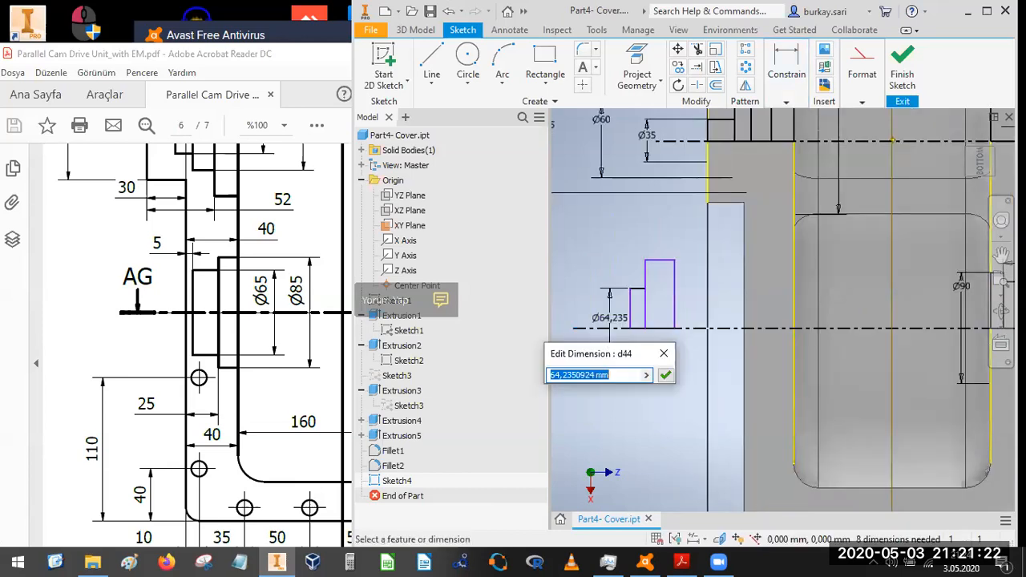
{"action": "type", "text": "65"}
{"action": "key", "text": "Return"}
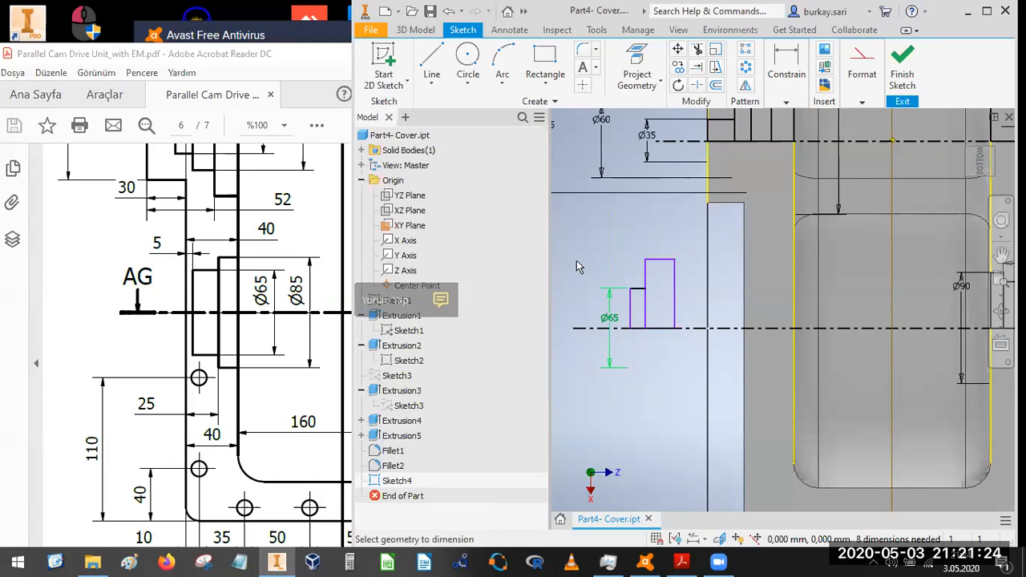
- Give the upper edge of the taller new AG rectangle an 85 mm diameter dimension about the AG centerline
{"action": "left_click", "coordinate": [695, 329]}
{"action": "left_click", "coordinate": [707, 347]}
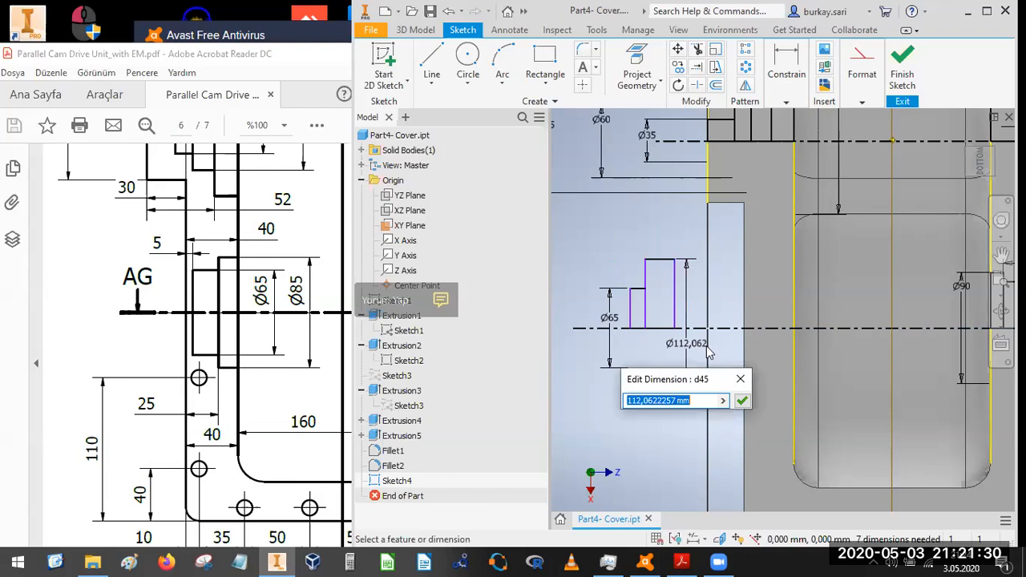
{"action": "type", "text": "85"}
{"action": "key", "text": "Return"}
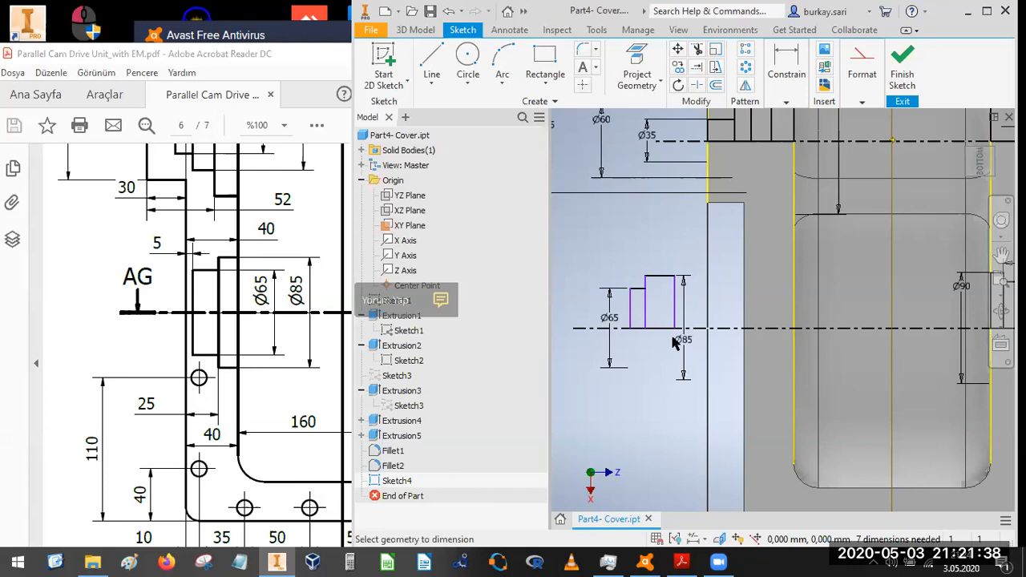
- Stretch the 85 mm diameter rectangle into the part and make its inner end coincident with the wall's inner face line
{"action": "left_click", "coordinate": [675, 308]}
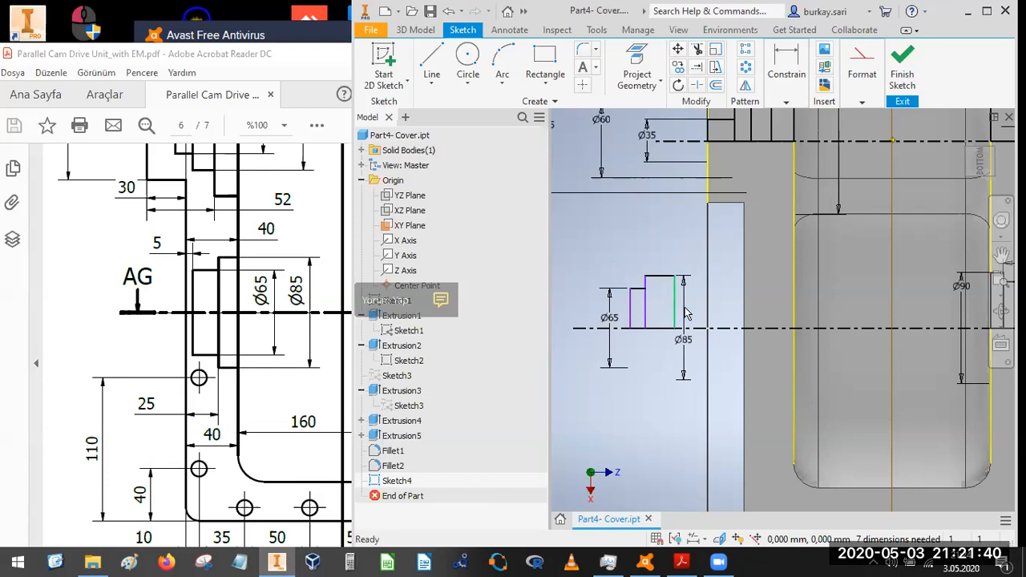
{"action": "left_click_drag", "start_coordinate": [686, 313], "coordinate": [821, 319]}
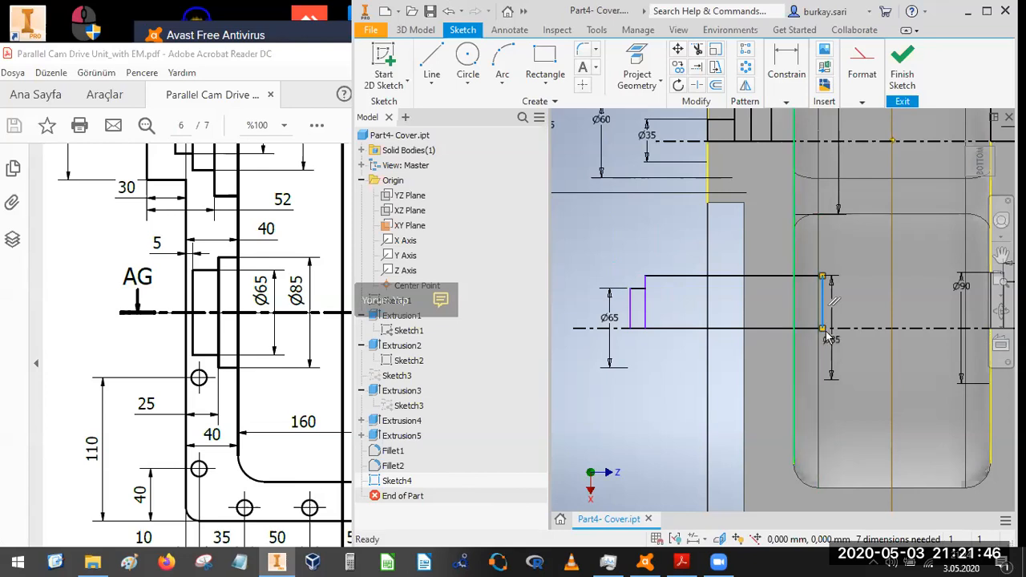
{"action": "left_click", "coordinate": [794, 83]}
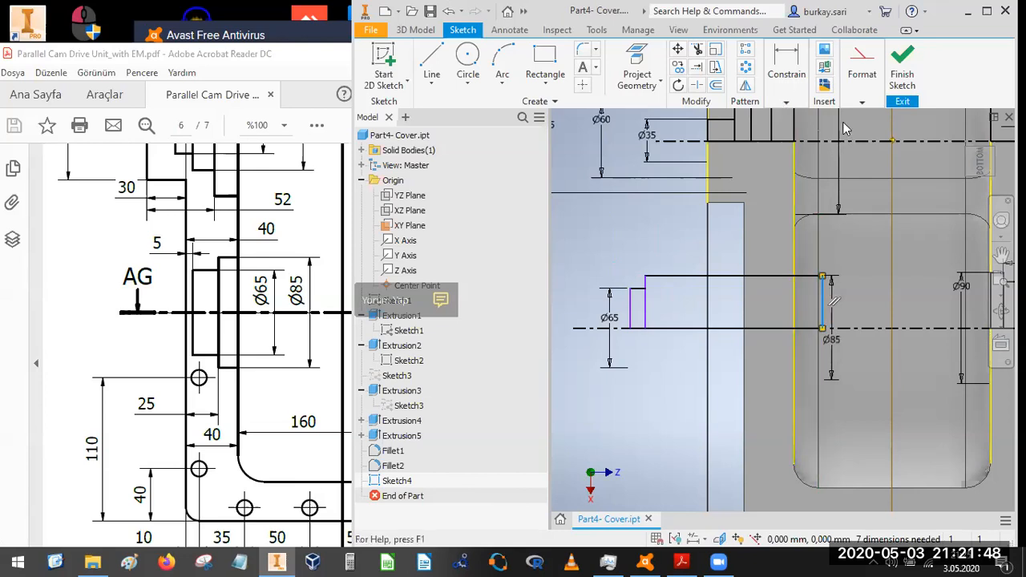
{"action": "left_click", "coordinate": [848, 122]}
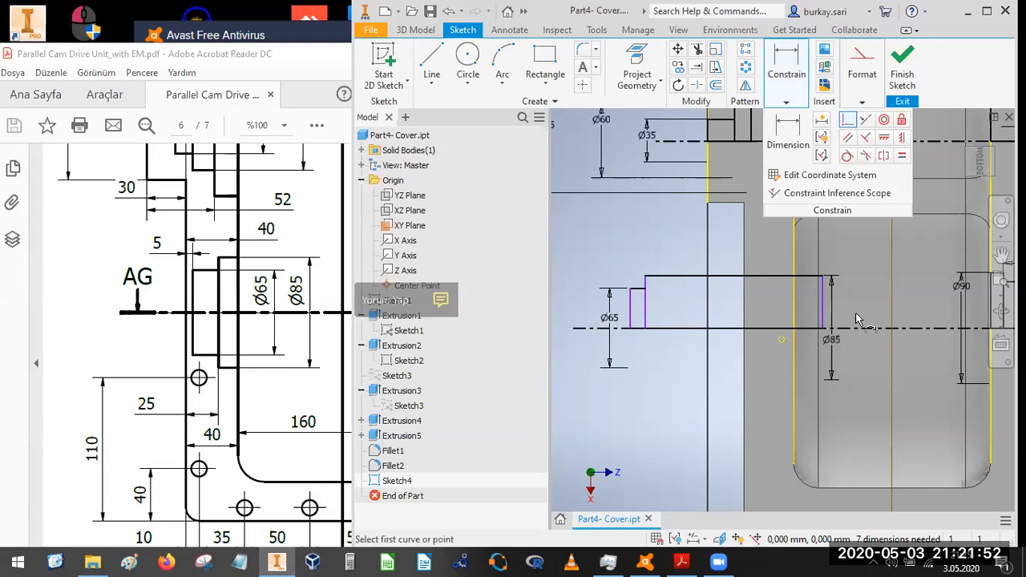
{"action": "scroll", "coordinate": [856, 318], "scroll_direction": "down", "scroll_amount": 3}
{"action": "left_click", "coordinate": [802, 305]}
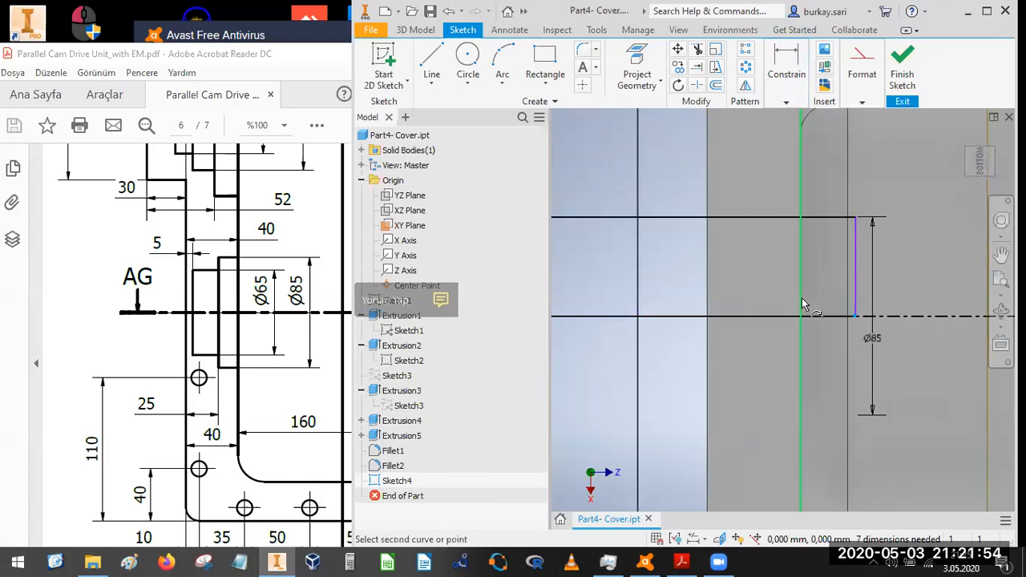
{"action": "left_click", "coordinate": [804, 306]}
{"action": "scroll", "coordinate": [760, 325], "scroll_direction": "up", "scroll_amount": 4}
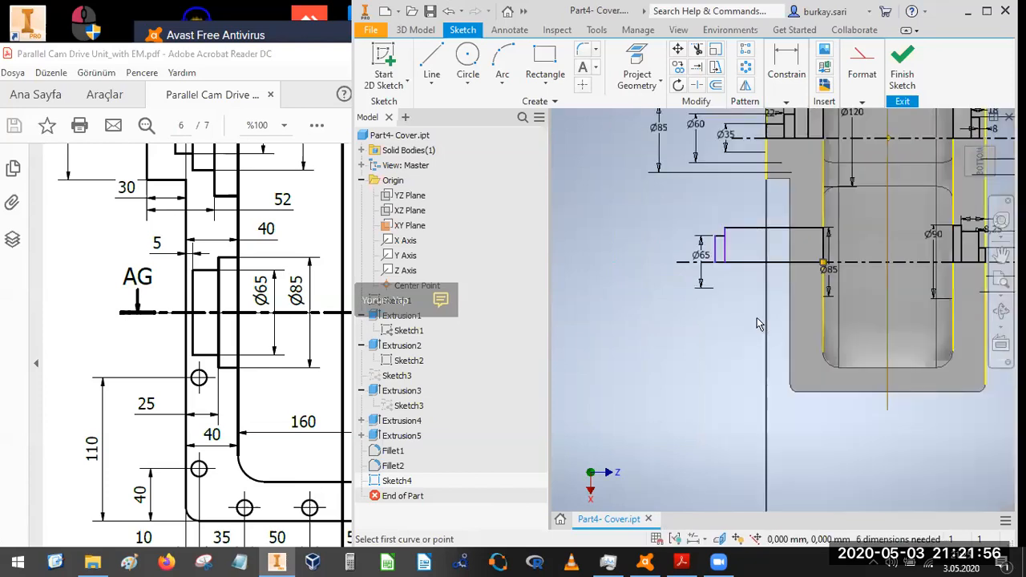
- Move the two remaining vertical edges of the 65 and 85 mm diameter AG rectangles inside the wall thickness
{"action": "mouse_move", "coordinate": [724, 255]}
{"action": "left_mouse_down"}
{"action": "mouse_move", "coordinate": [798, 255]}
{"action": "mouse_move", "coordinate": [763, 275]}
{"action": "mouse_move", "coordinate": [792, 250]}
{"action": "left_mouse_up"}
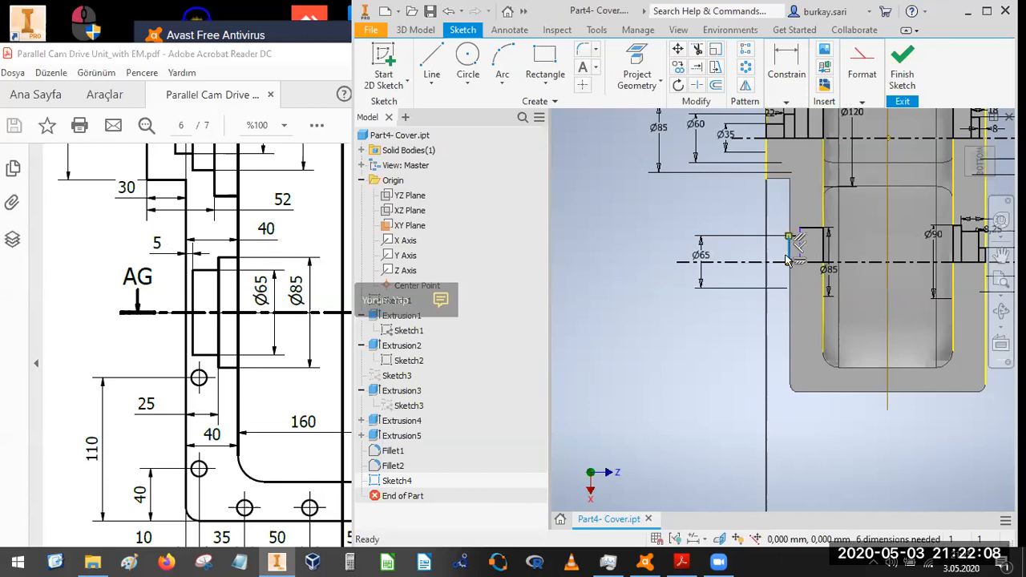
{"action": "scroll", "coordinate": [686, 293], "scroll_direction": "up", "scroll_amount": 5}
{"action": "mouse_move", "coordinate": [754, 331]}
{"action": "left_mouse_down"}
{"action": "mouse_move", "coordinate": [578, 349]}
{"action": "mouse_move", "coordinate": [595, 350]}
{"action": "left_mouse_up"}
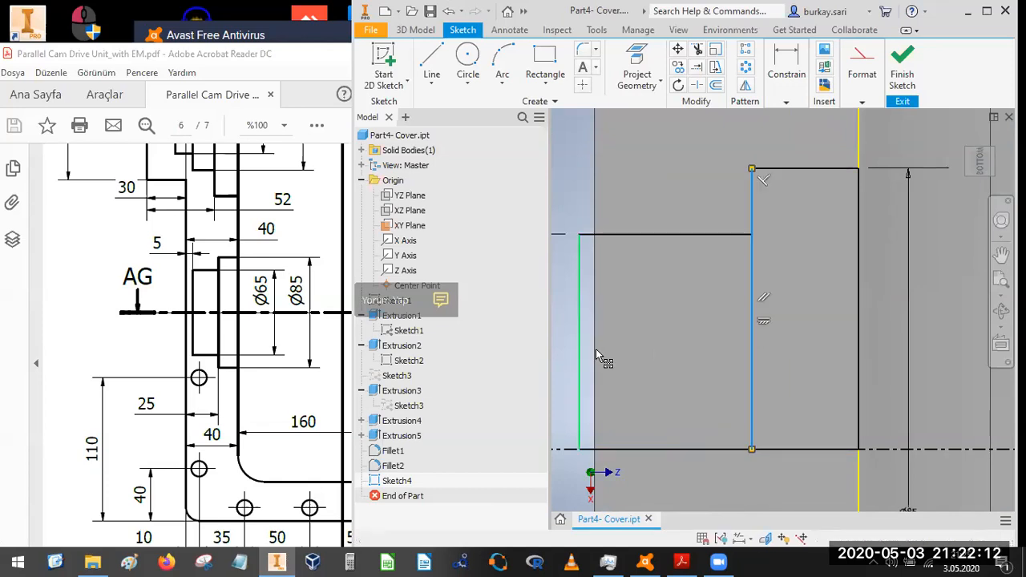
- Dimension the outer edge of the 65 mm diameter rectangle 5 mm from the wall's outer face
{"action": "left_click", "coordinate": [786, 101]}
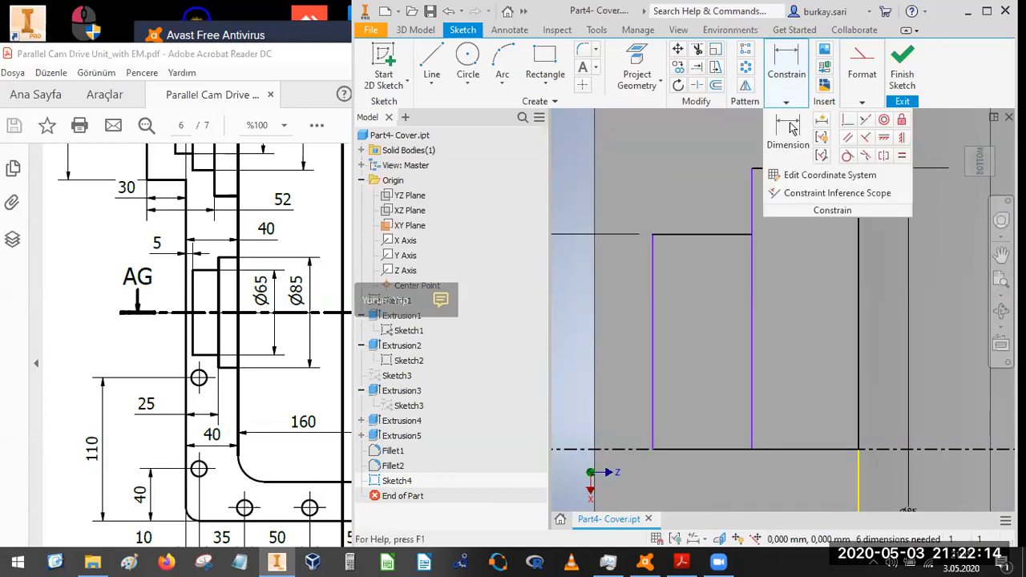
{"action": "key", "text": "d"}
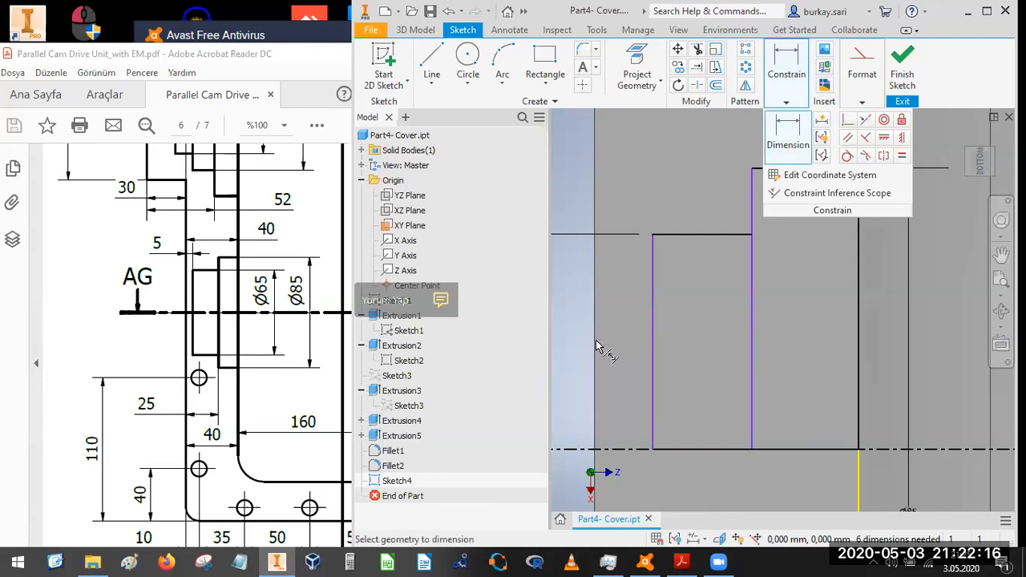
{"action": "left_click", "coordinate": [591, 207]}
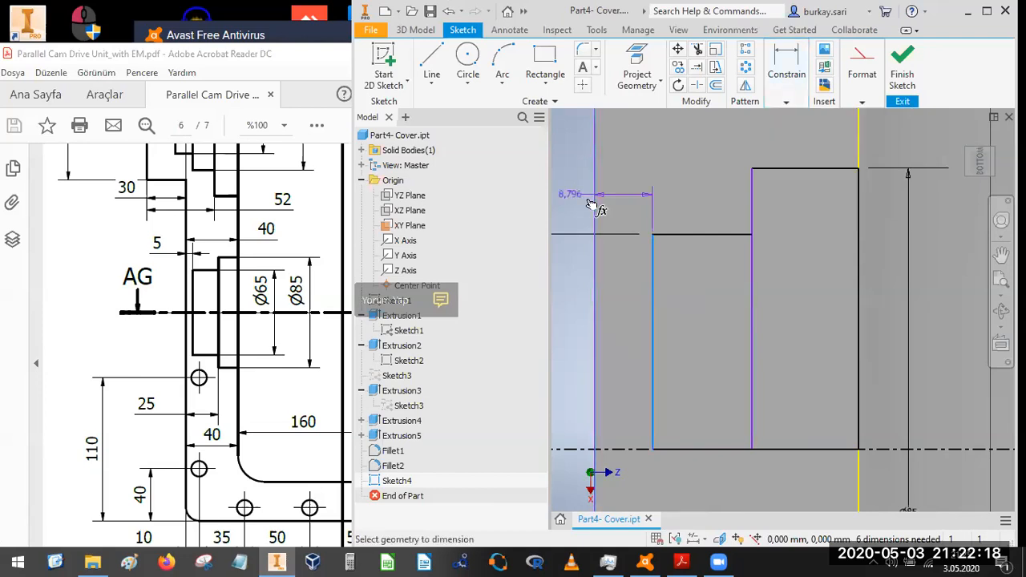
{"action": "left_click", "coordinate": [590, 205]}
{"action": "type", "text": "5"}
{"action": "key", "text": "Return"}
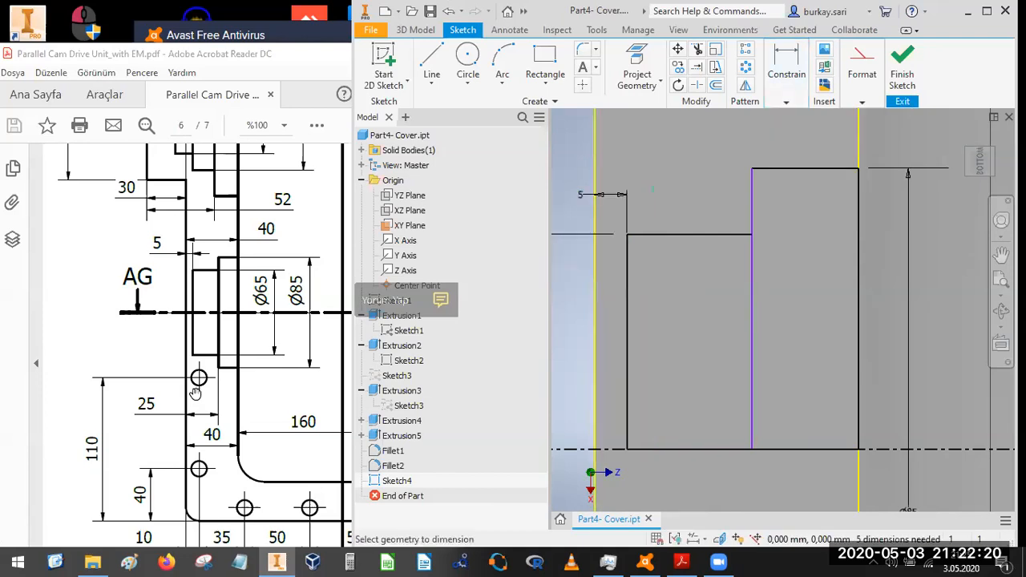
- Dimension the edge shared by the 65 and 85 mm diameter rectangles 25 mm from the wall's outer face
{"action": "left_click", "coordinate": [784, 70]}
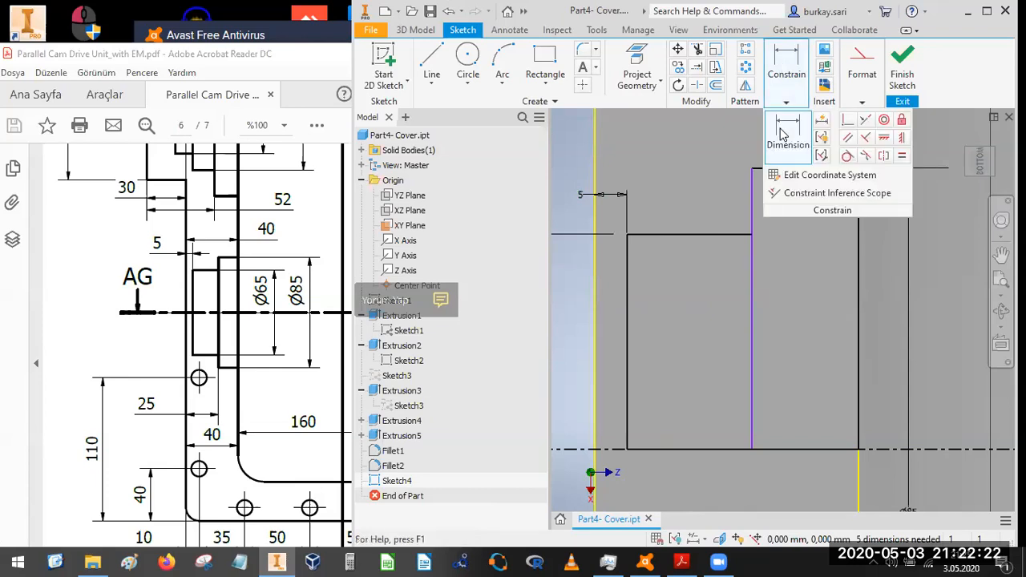
{"action": "scroll", "coordinate": [747, 308], "scroll_direction": "down", "scroll_amount": 5}
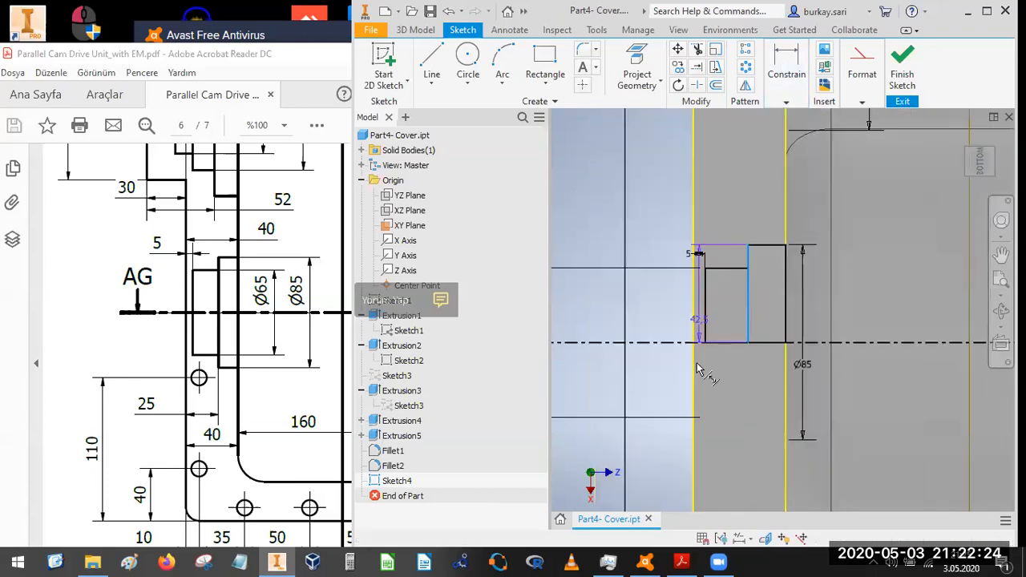
{"action": "left_click", "coordinate": [694, 367]}
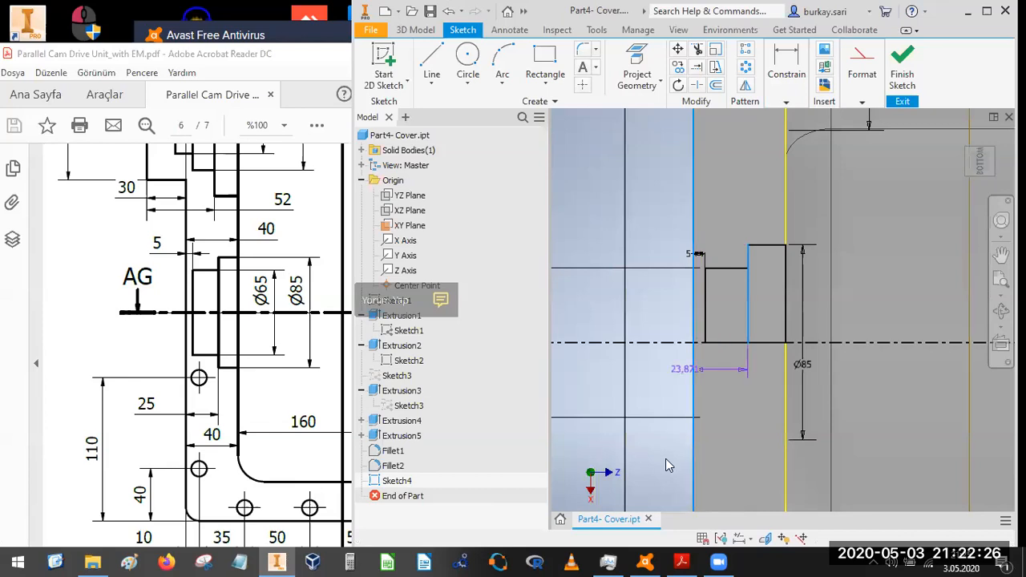
{"action": "left_click", "coordinate": [688, 459]}
{"action": "type", "text": "25"}
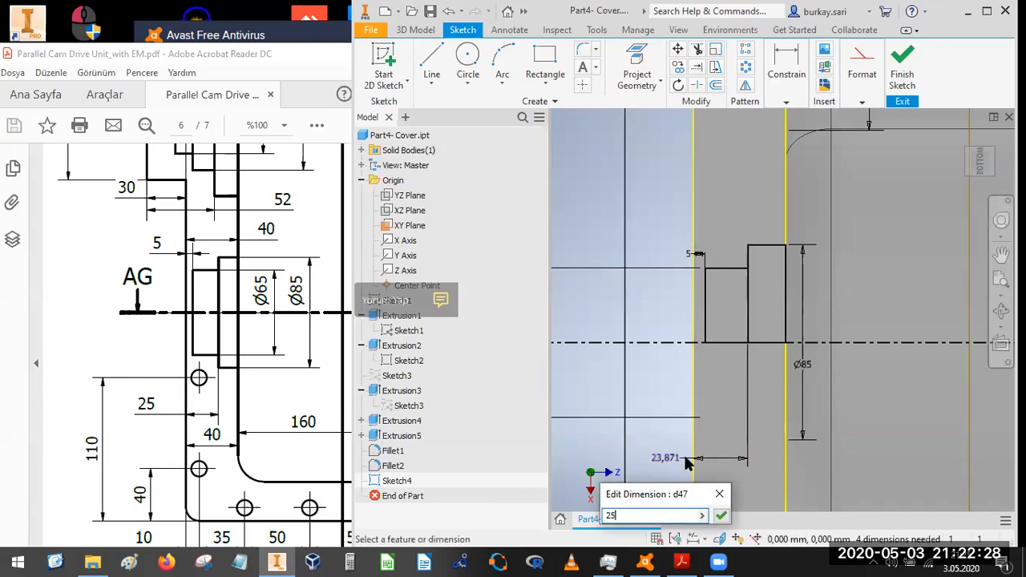
{"action": "key", "text": "Return"}
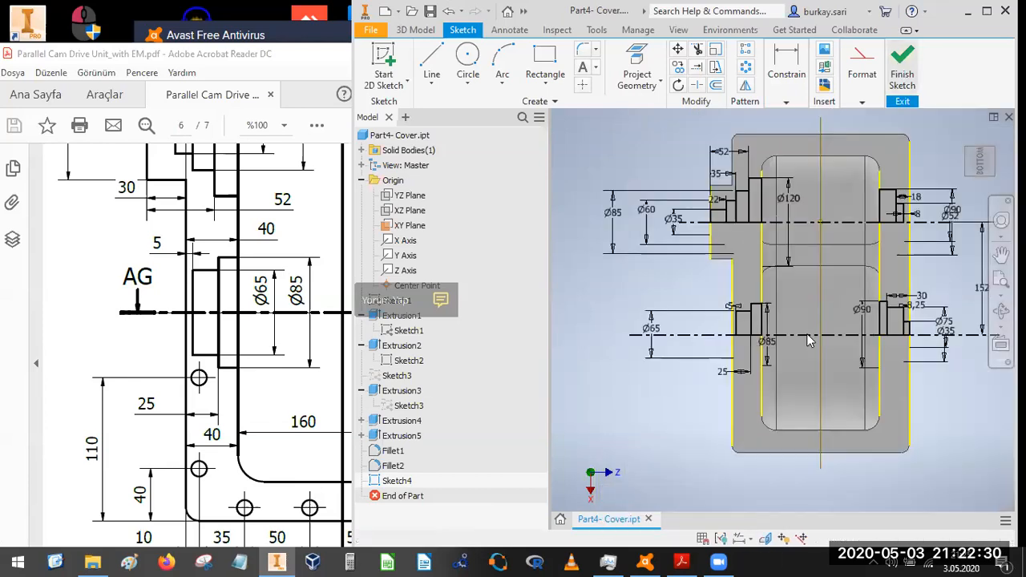
- Finish the sketch and start a Revolve with the four stepped AH profiles in the thicker bossed wall
{"action": "scroll", "coordinate": [839, 347], "scroll_direction": "up", "scroll_amount": 3}
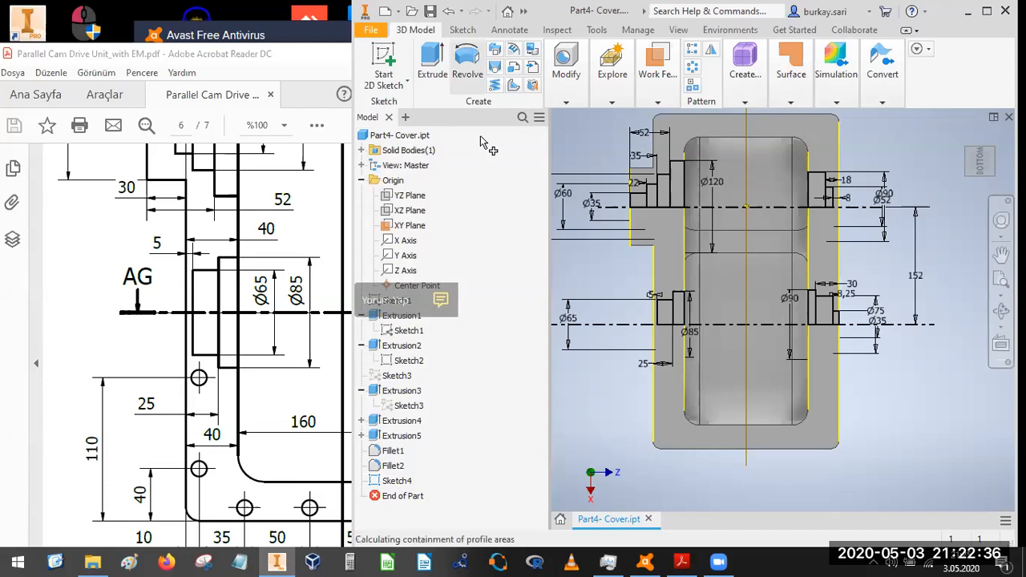
{"action": "scroll", "coordinate": [641, 189], "scroll_direction": "up", "scroll_amount": 5}
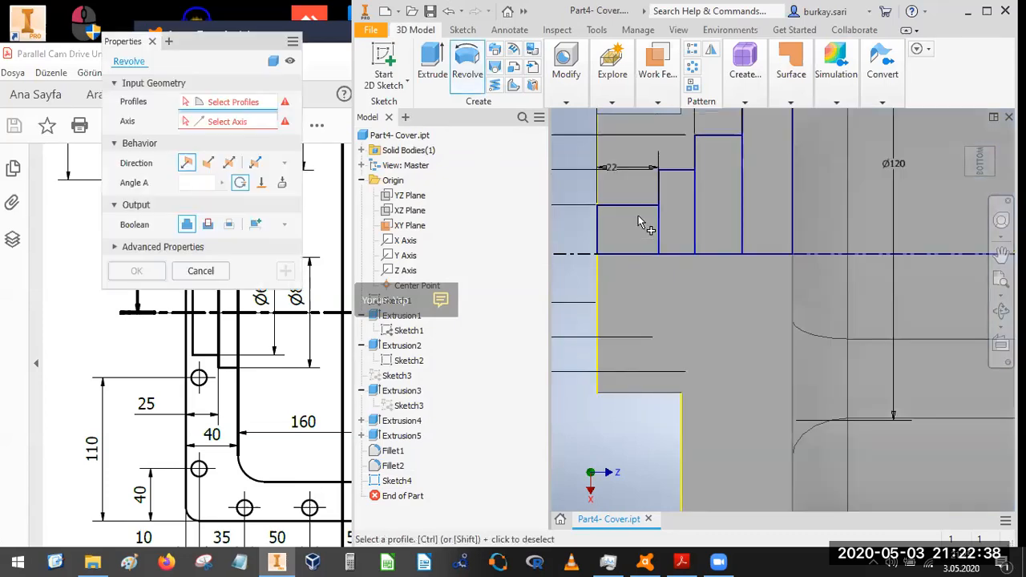
{"action": "left_click", "coordinate": [633, 228]}
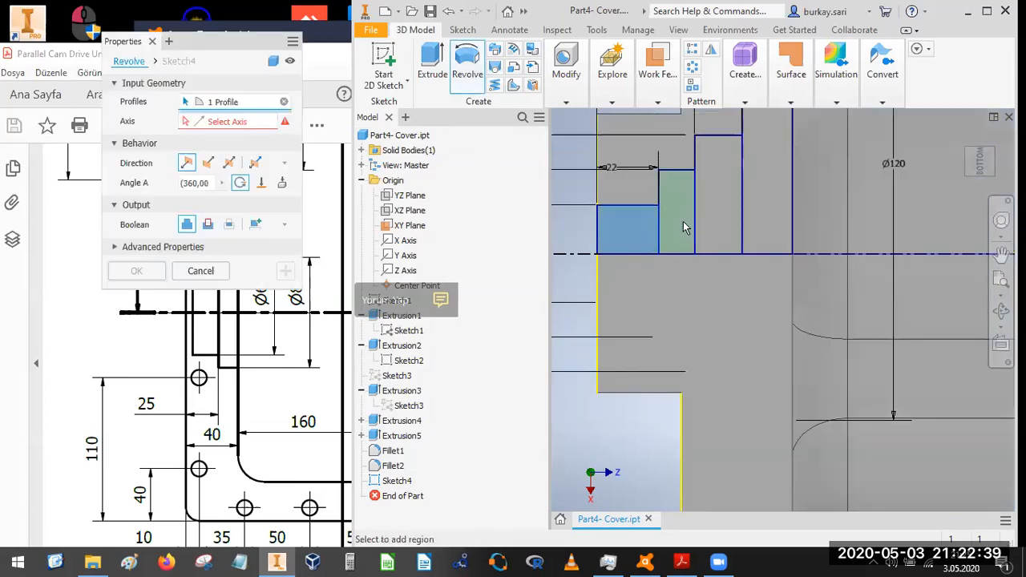
{"action": "left_click", "coordinate": [759, 202]}
{"action": "scroll", "coordinate": [760, 203], "scroll_direction": "down", "scroll_amount": 5}
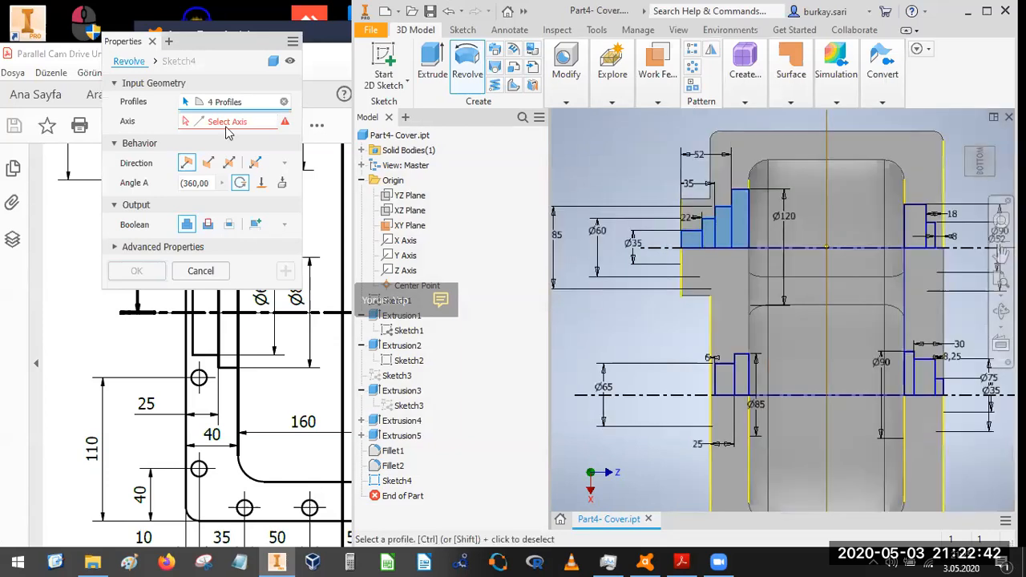
- Add the 90 and 52 mm diameter AH profiles in the opposite wall and set the AH centerline as the revolve axis
{"action": "left_click", "coordinate": [918, 228]}
{"action": "scroll", "coordinate": [933, 233], "scroll_direction": "up", "scroll_amount": 5}
{"action": "left_click", "coordinate": [929, 231]}
{"action": "scroll", "coordinate": [930, 231], "scroll_direction": "down", "scroll_amount": 5}
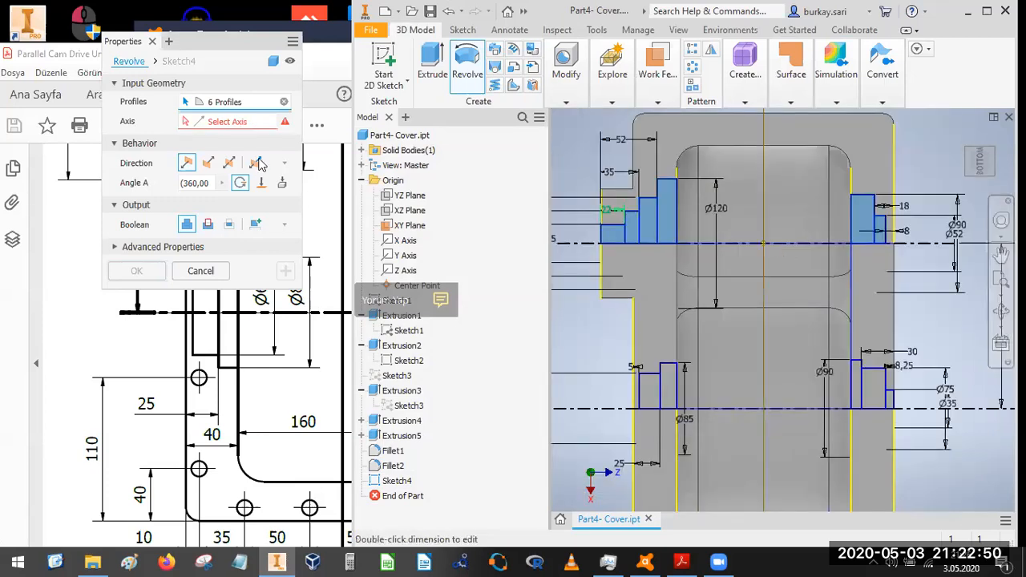
{"action": "left_click", "coordinate": [244, 125]}
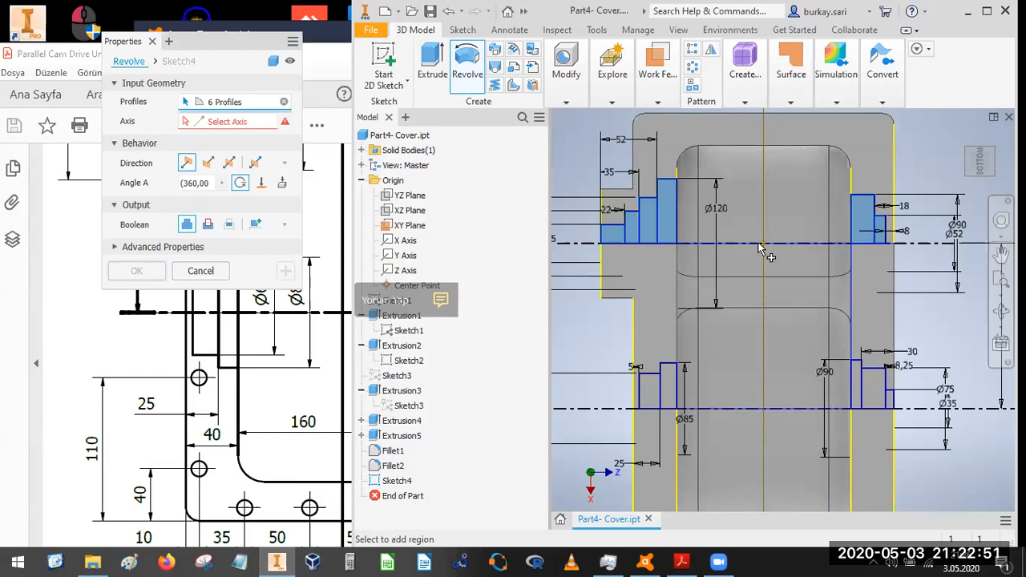
{"action": "left_click", "coordinate": [396, 270]}
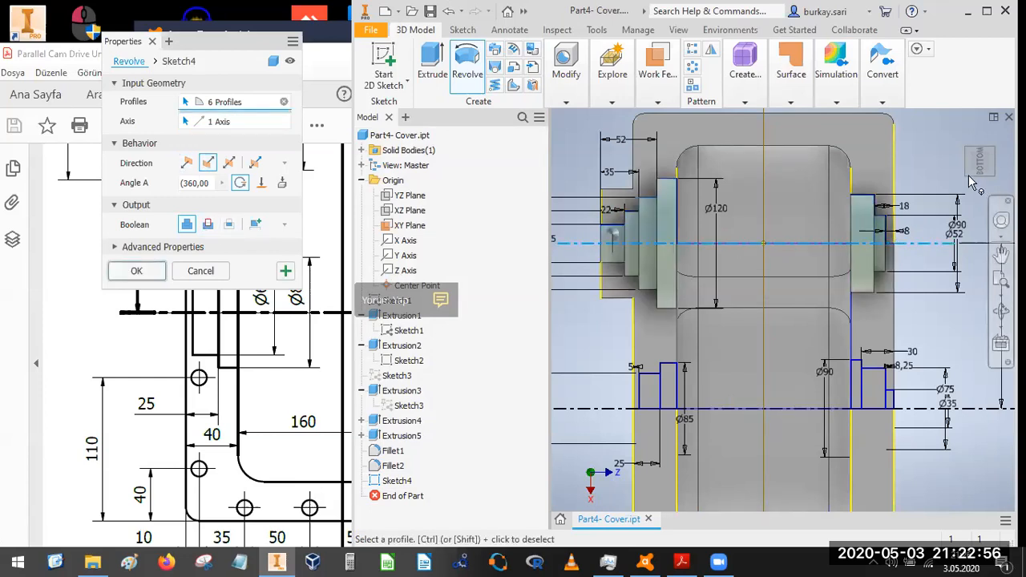
- Revolve the AH profiles a full 360 degrees as a cut to open the stepped bores in both walls
{"action": "key", "text": "F6"}
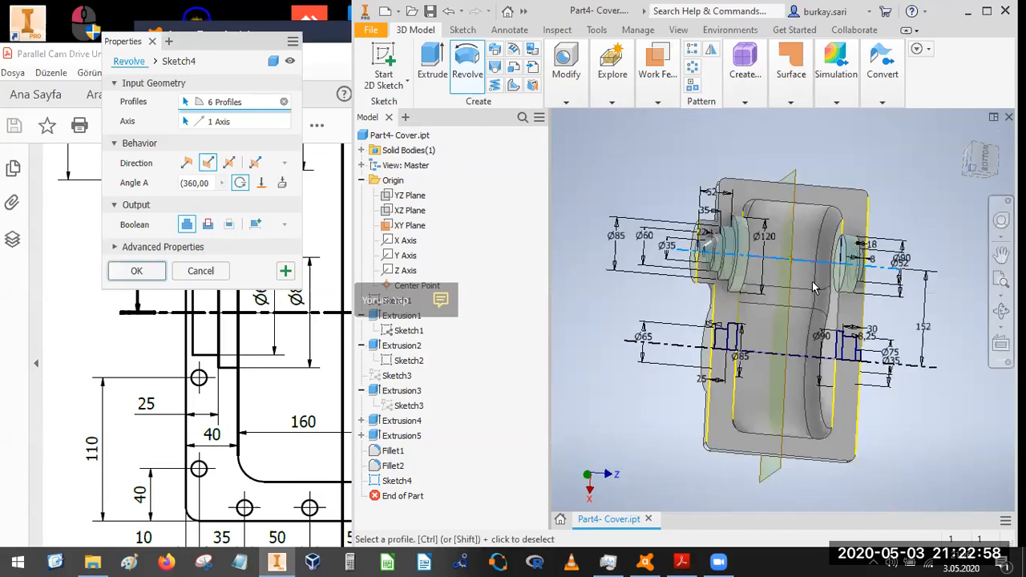
{"action": "scroll", "coordinate": [812, 281], "scroll_direction": "down", "scroll_amount": 4}
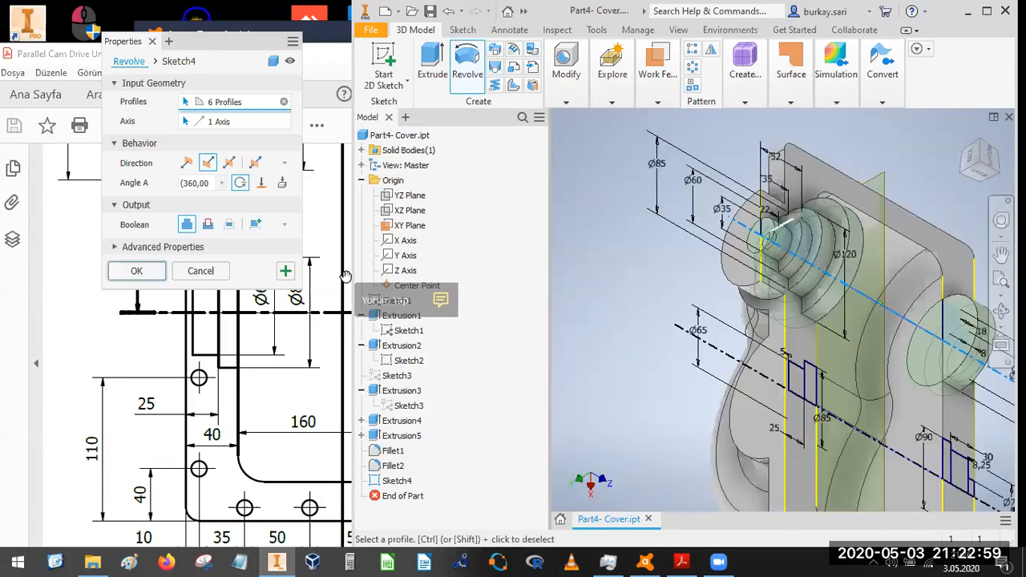
{"action": "left_click", "coordinate": [208, 226]}
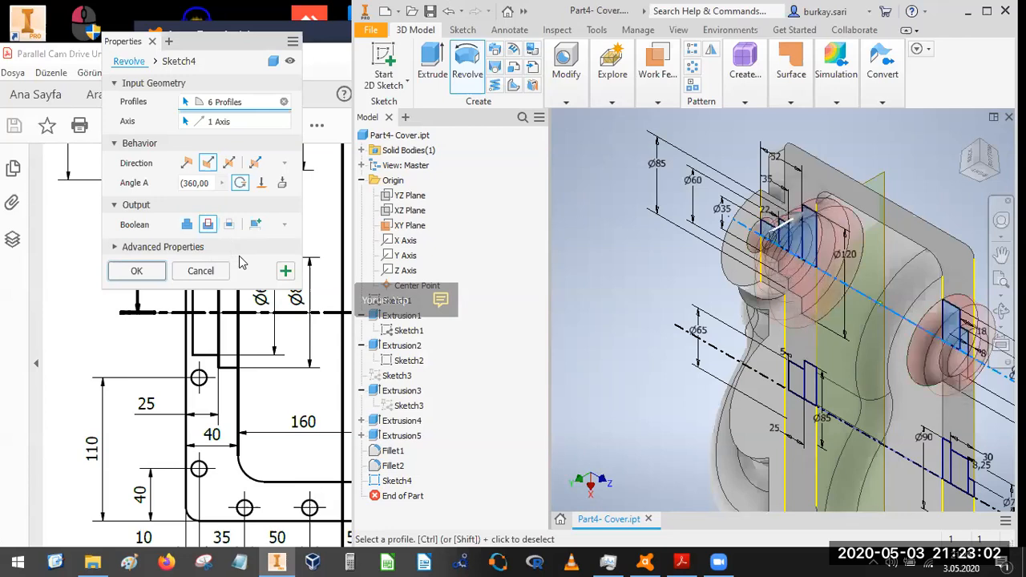
{"action": "scroll", "coordinate": [624, 247], "scroll_direction": "down", "scroll_amount": 4}
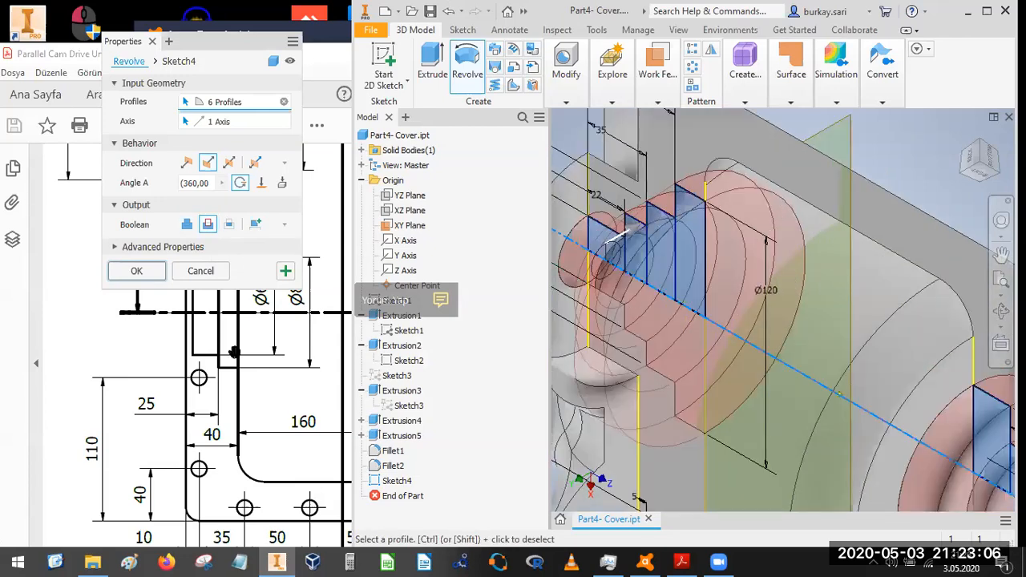
{"action": "left_click", "coordinate": [140, 272]}
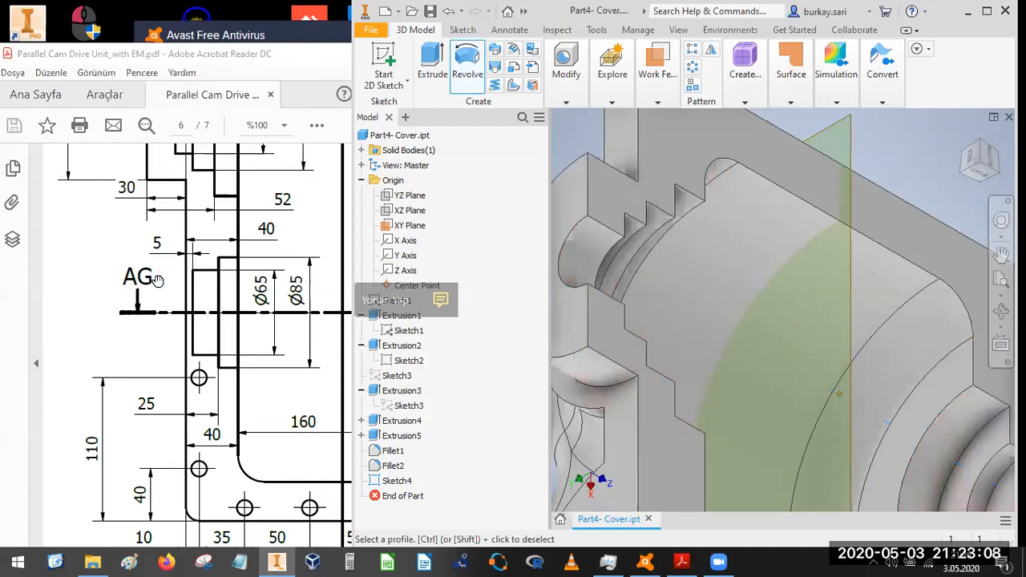
- Return to the flat bottom view and make Sketch4 under Revolution1 visible for reuse
{"action": "scroll", "coordinate": [841, 314], "scroll_direction": "up", "scroll_amount": 5}
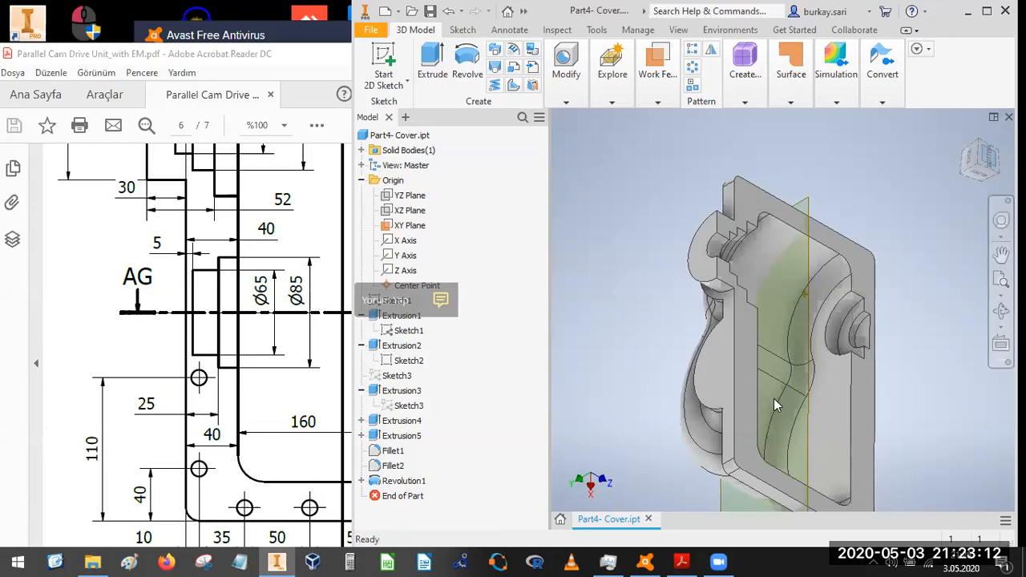
{"action": "key", "text": "F5"}
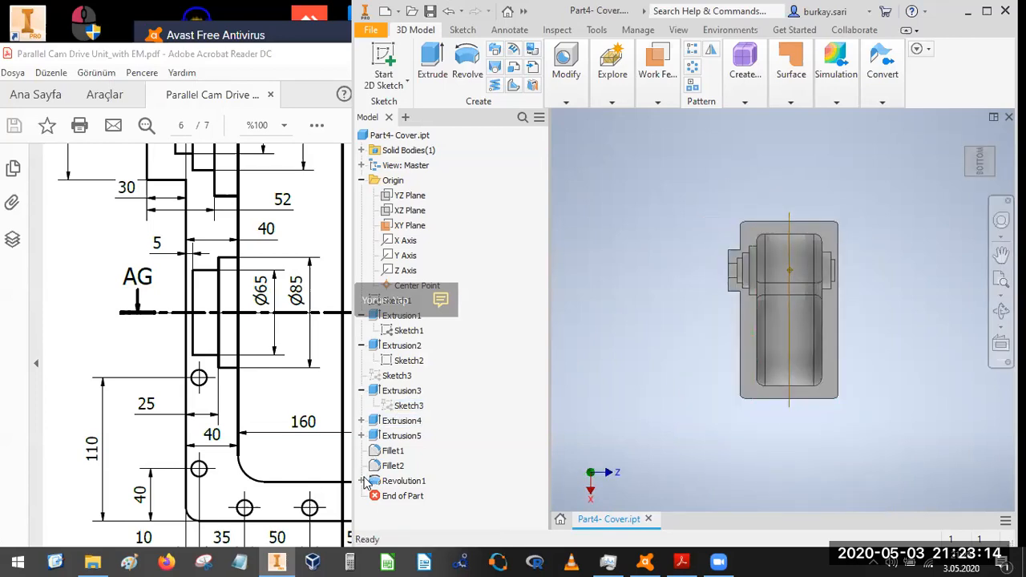
{"action": "left_click", "coordinate": [361, 482]}
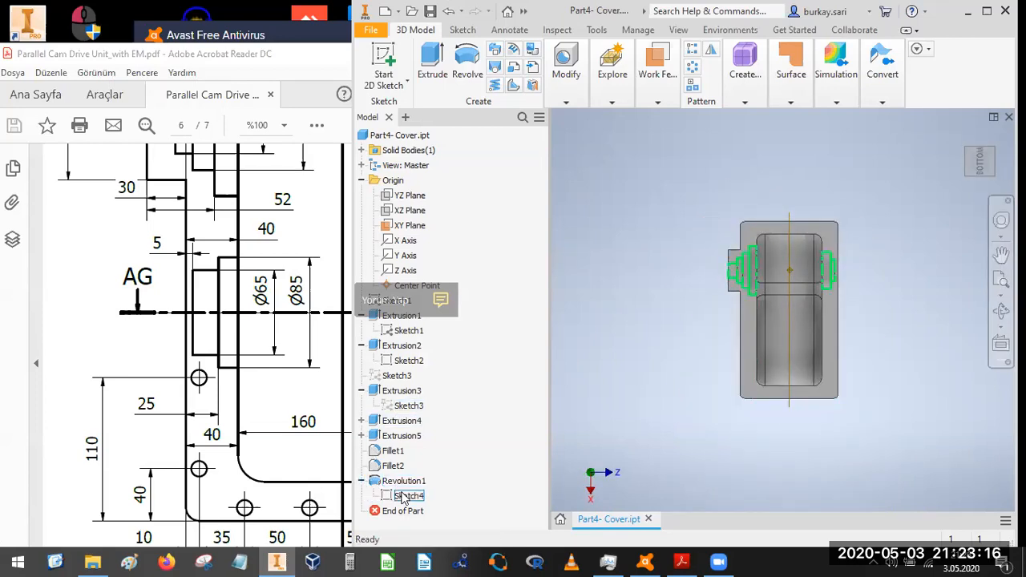
{"action": "right_click", "coordinate": [402, 497]}
{"action": "left_click", "coordinate": [432, 445]}
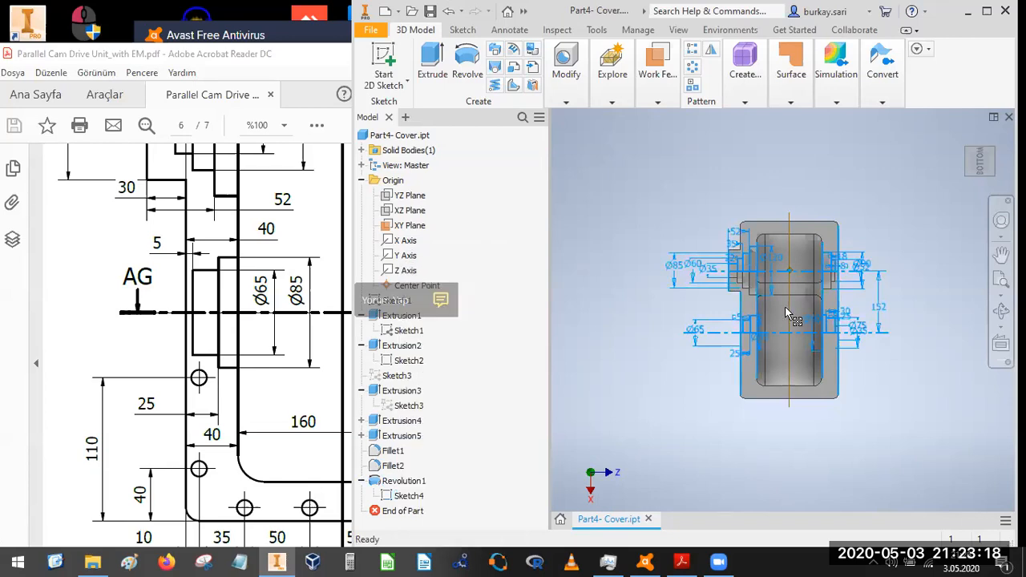
- Start a Revolve with the 65 and 85 mm diameter AG profiles
{"action": "middle_click_drag", "start_coordinate": [829, 361], "coordinate": [776, 271]}
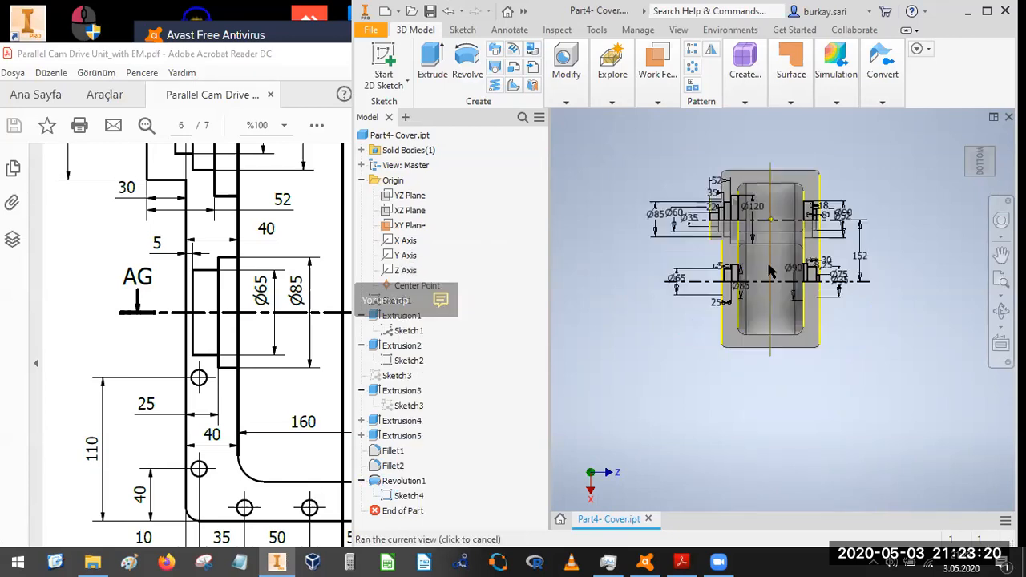
{"action": "scroll", "coordinate": [776, 271], "scroll_direction": "up", "scroll_amount": 3}
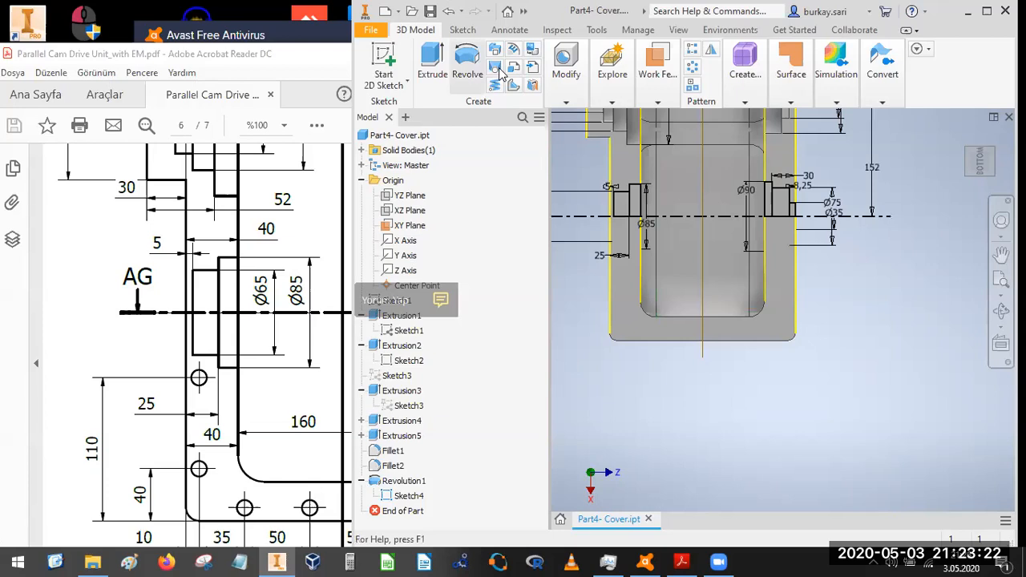
{"action": "left_click", "coordinate": [468, 65]}
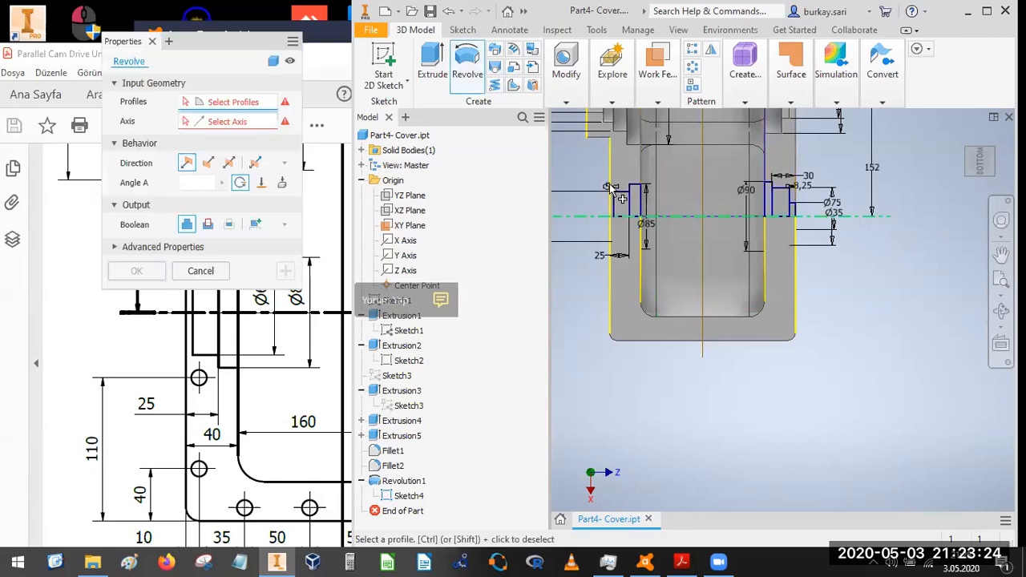
{"action": "scroll", "coordinate": [613, 188], "scroll_direction": "up", "scroll_amount": 5}
{"action": "left_click", "coordinate": [648, 281]}
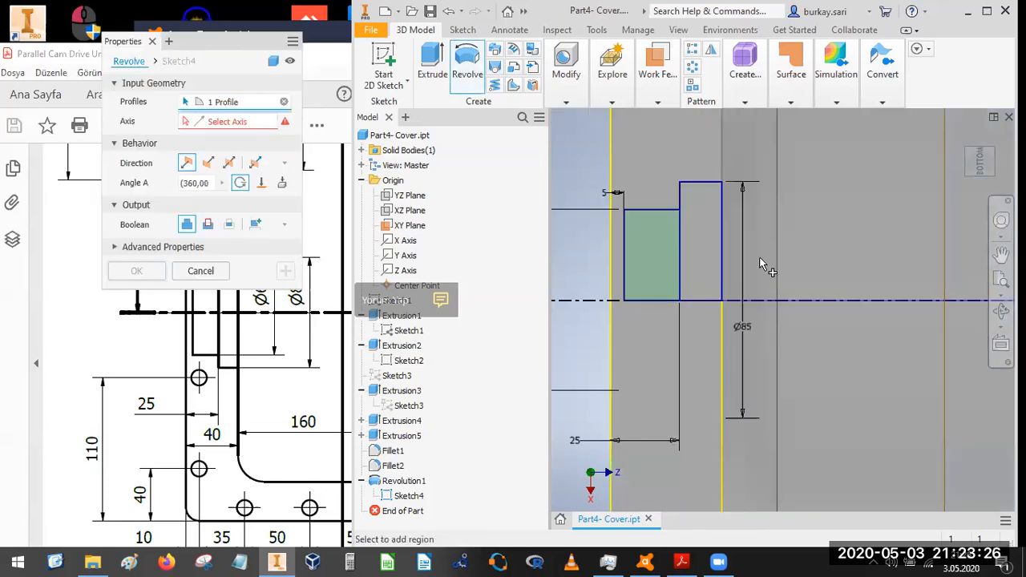
{"action": "scroll", "coordinate": [762, 264], "scroll_direction": "down", "scroll_amount": 5}
{"action": "left_click", "coordinate": [798, 255]}
- Add the 90, 75 and 35 mm diameter AG profiles in the opposite wall to the revolve selection
{"action": "scroll", "coordinate": [797, 255], "scroll_direction": "up", "scroll_amount": 5}
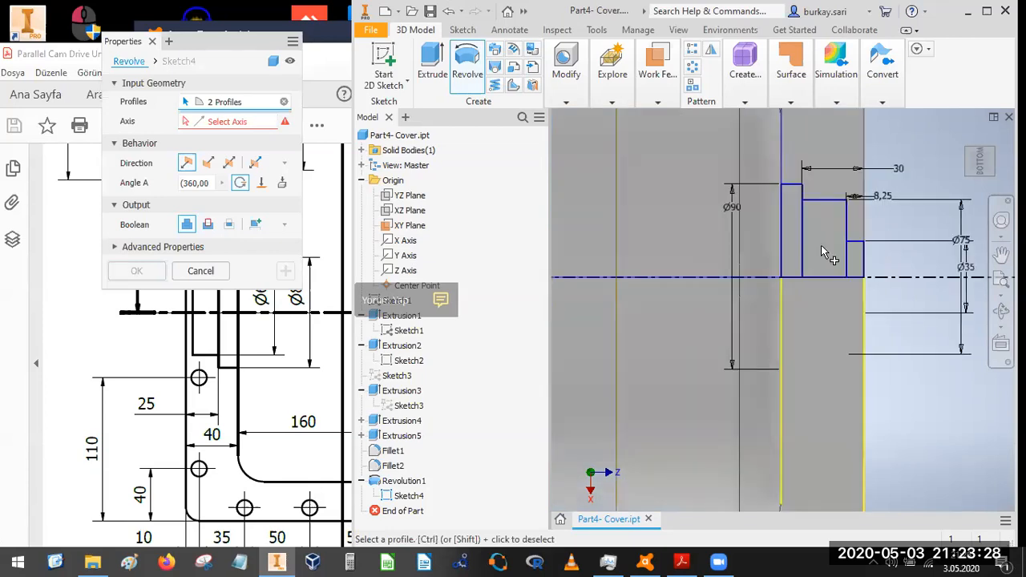
{"action": "left_click", "coordinate": [821, 246]}
{"action": "left_click", "coordinate": [853, 259]}
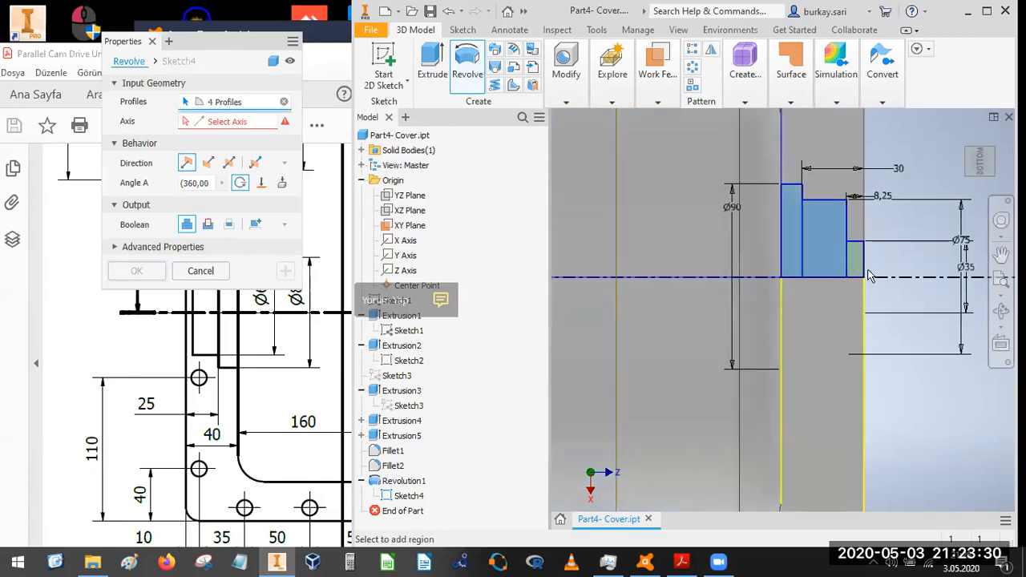
{"action": "left_click", "coordinate": [859, 266]}
{"action": "scroll", "coordinate": [888, 179], "scroll_direction": "down", "scroll_amount": 5}
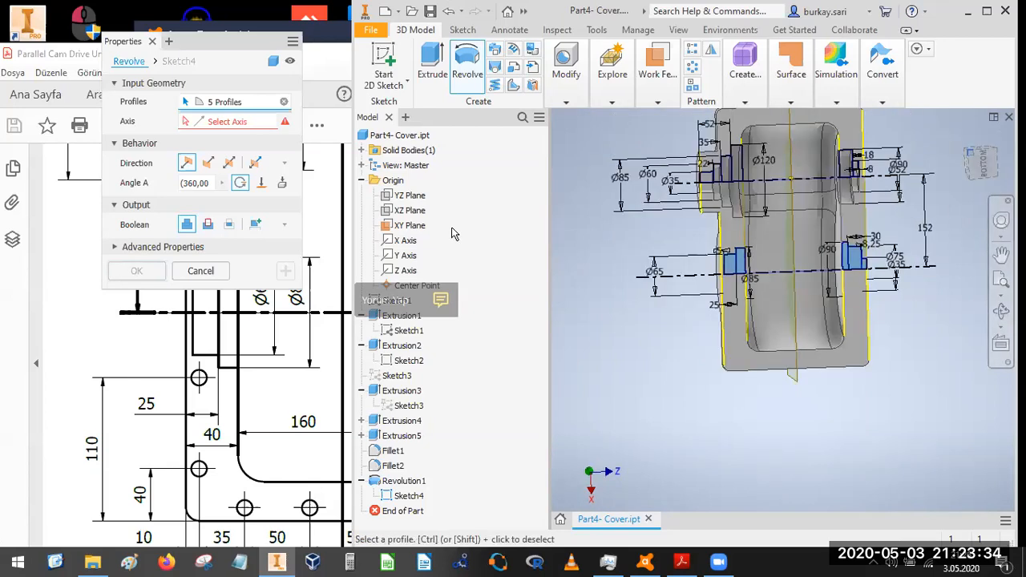
- Revolve the selected AG profiles 360 degrees around the AG centerline as a cut
{"action": "left_click", "coordinate": [240, 125]}
{"action": "left_click", "coordinate": [793, 319]}
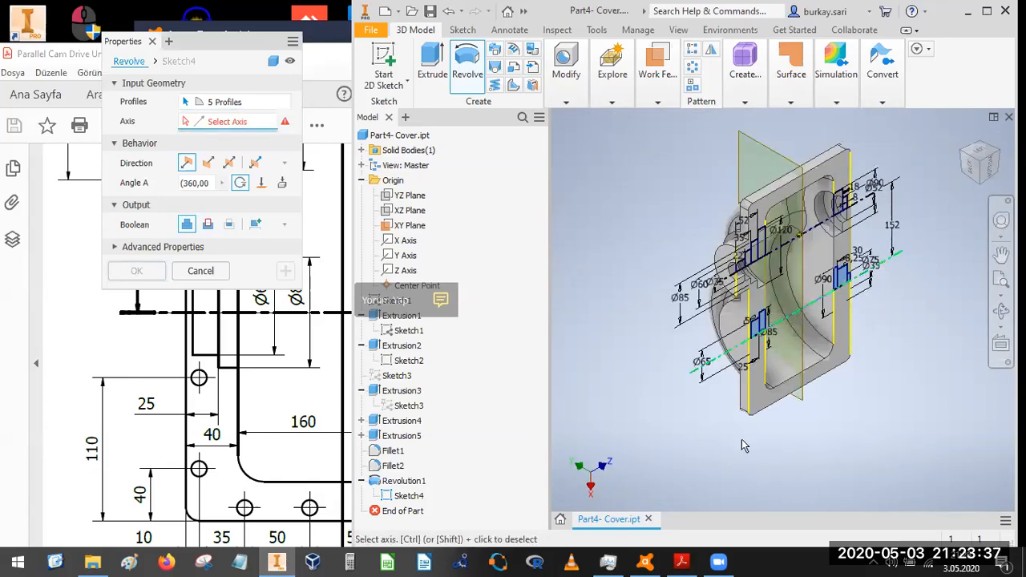
{"action": "left_click", "coordinate": [209, 226]}
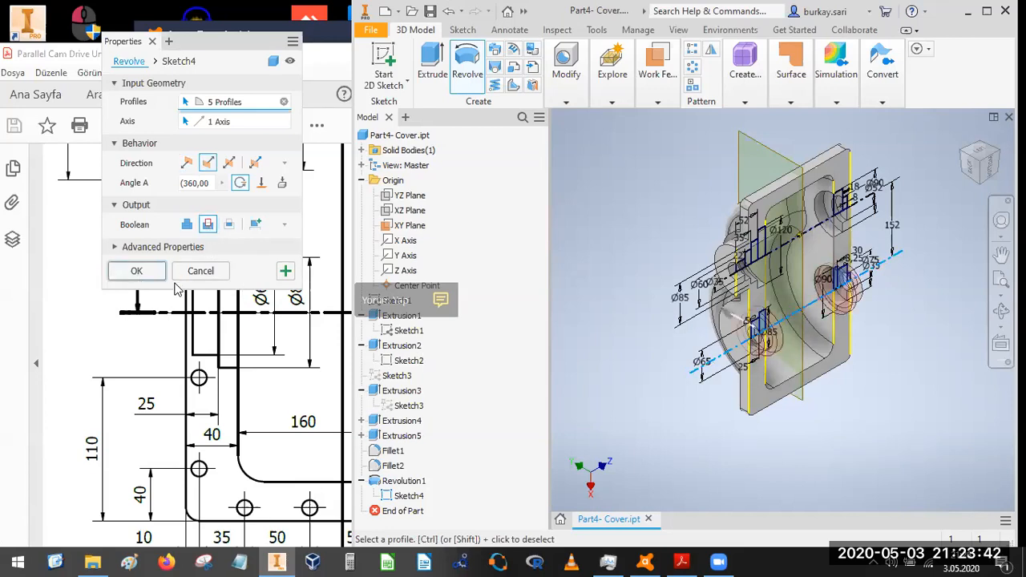
- Hide the shared Sketch4 under Revolution1
{"action": "scroll", "coordinate": [439, 403], "scroll_direction": "down", "scroll_amount": 1}
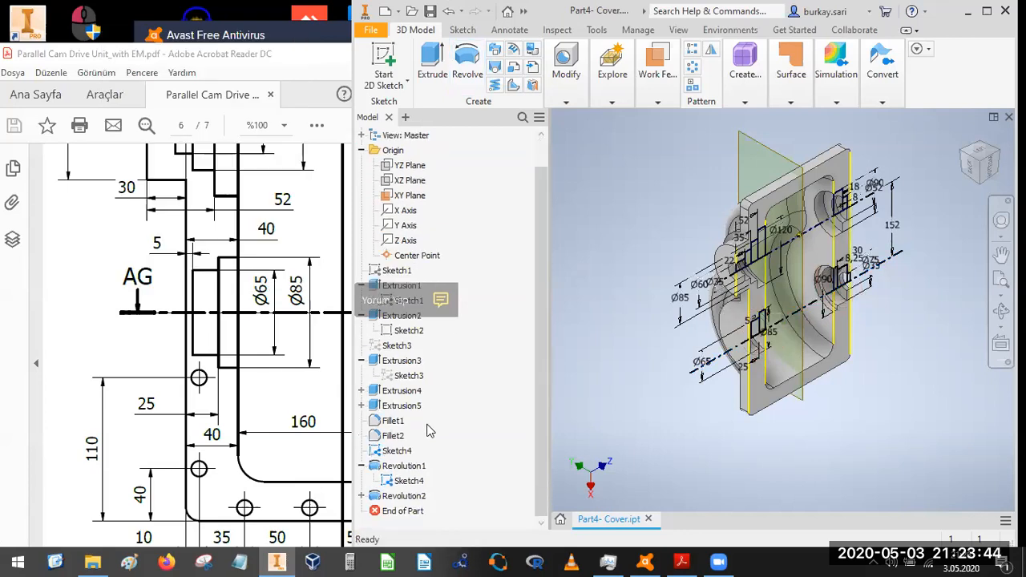
{"action": "right_click", "coordinate": [401, 481]}
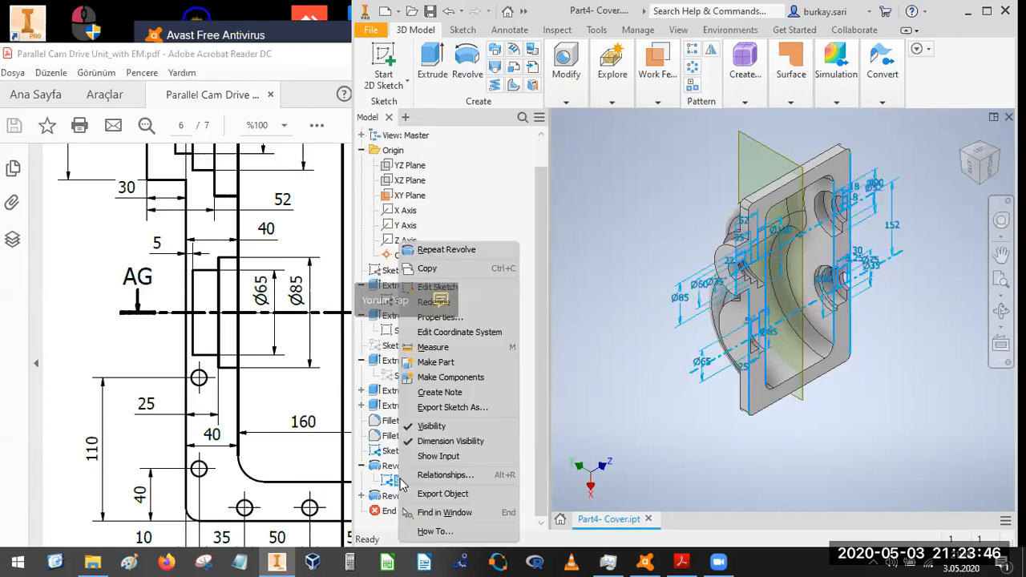
{"action": "left_click", "coordinate": [430, 427]}
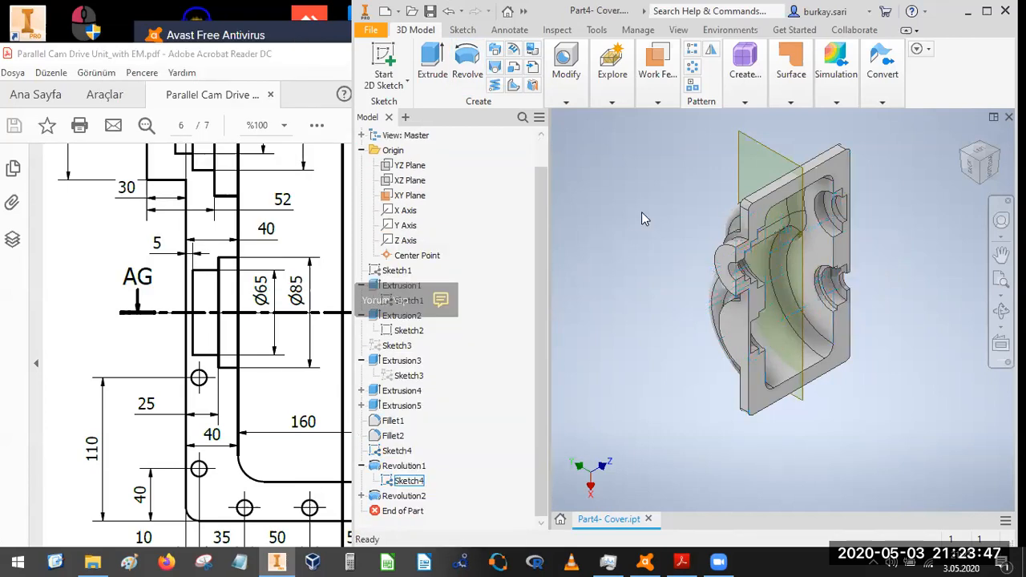
- Check the flange hole layout in the PDF drawing and start a new 2D sketch on the cover's flat split face
{"action": "left_click", "coordinate": [994, 164]}
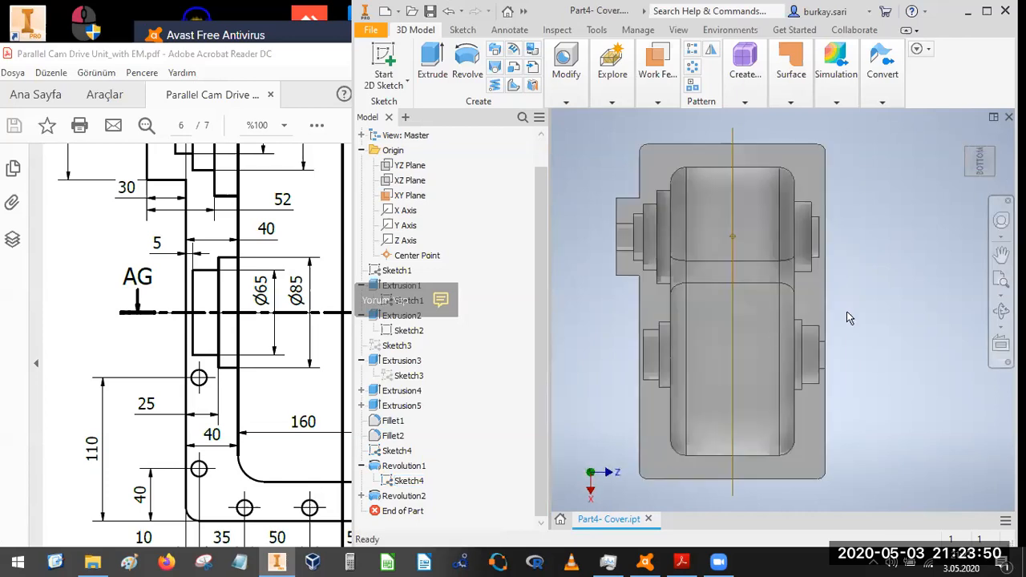
{"action": "left_click", "coordinate": [199, 323]}
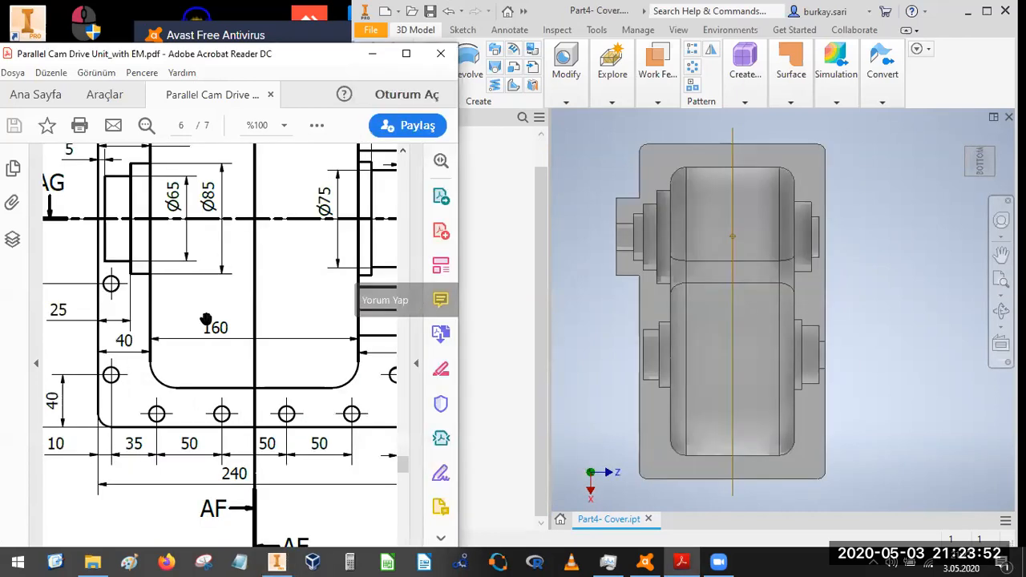
{"action": "scroll", "coordinate": [190, 380], "scroll_direction": "down", "scroll_amount": 1, "text": "ctrl"}
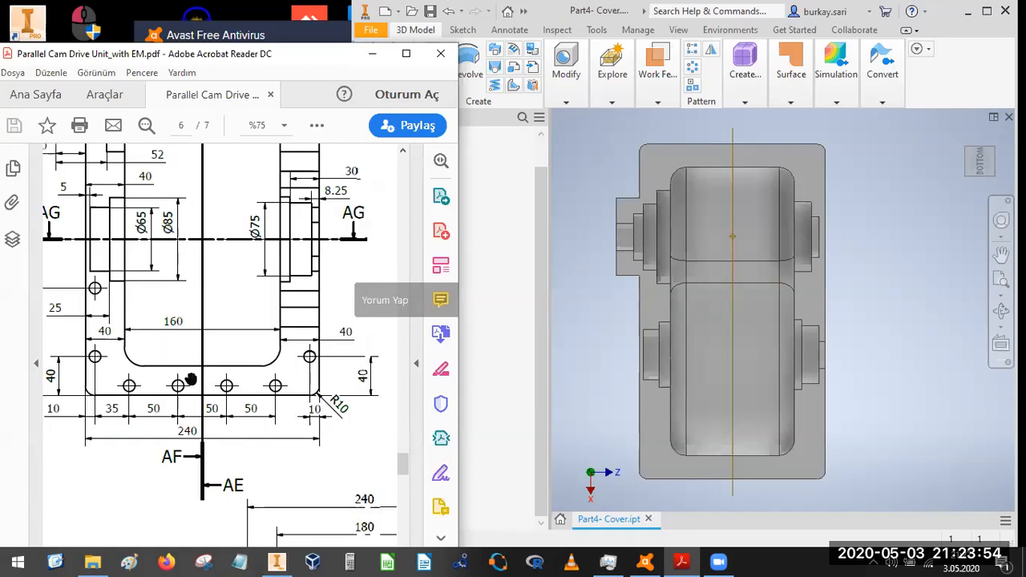
{"action": "left_click", "coordinate": [463, 69]}
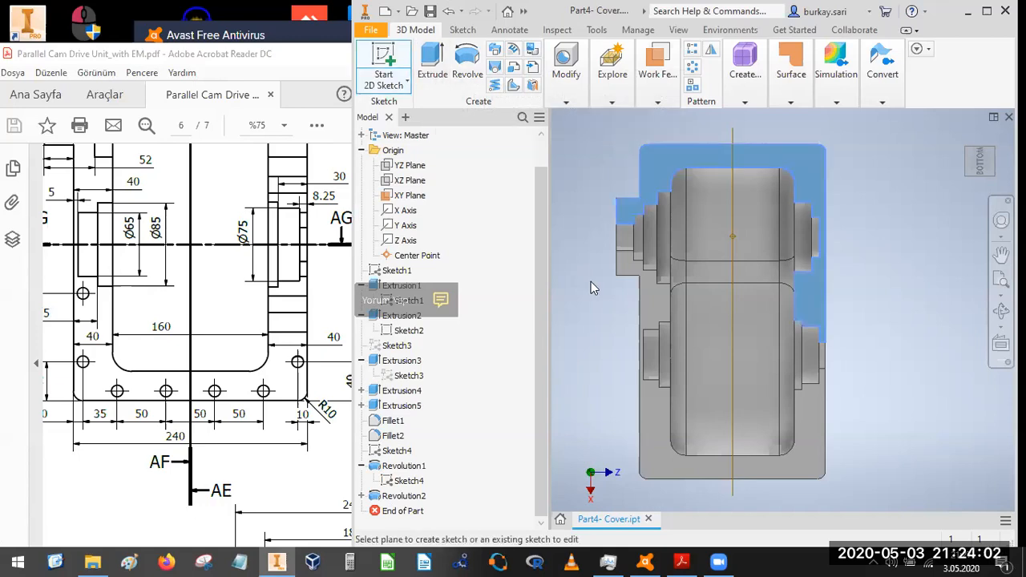
{"action": "left_click", "coordinate": [651, 276]}
{"action": "scroll", "coordinate": [712, 141], "scroll_direction": "down", "scroll_amount": 3}
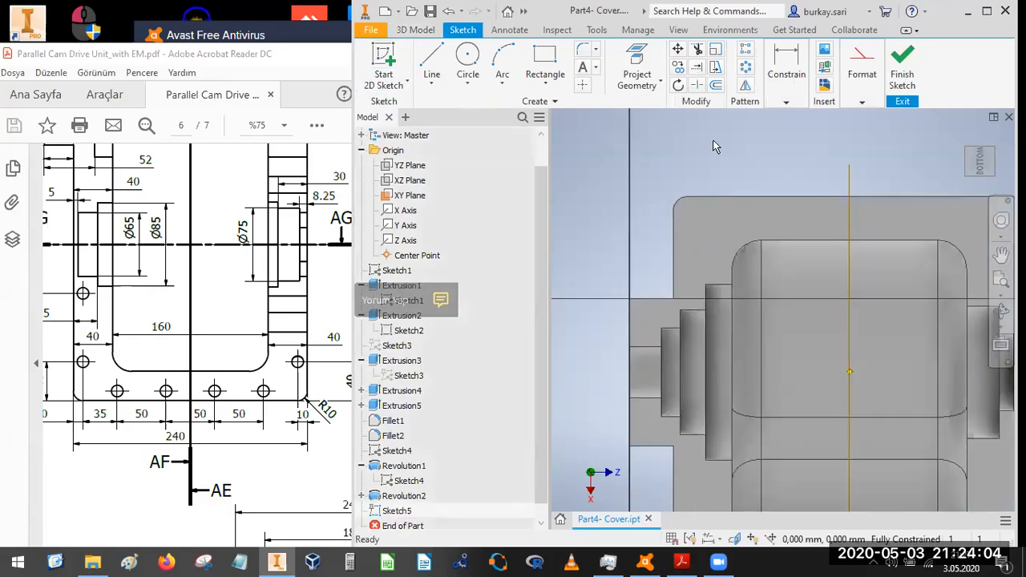
- Examine the cover's side view, Section AE-AE and Section AG-AG in the PDF drawing for details of the flange holes
{"action": "scroll", "coordinate": [712, 141], "scroll_direction": "up", "scroll_amount": 5}
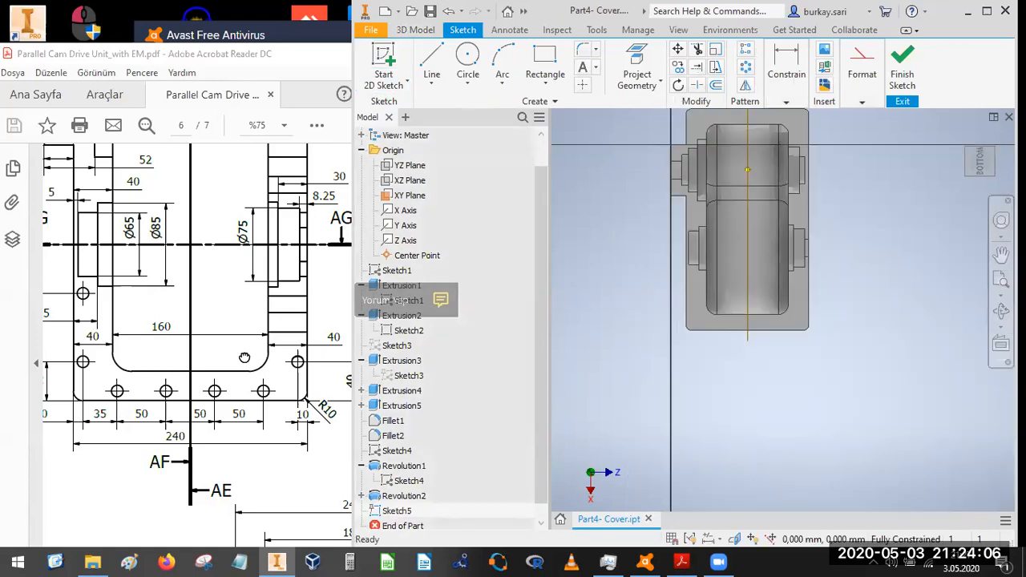
{"action": "left_click", "coordinate": [243, 280]}
{"action": "mouse_move", "coordinate": [249, 345]}
{"action": "left_mouse_down"}
{"action": "mouse_move", "coordinate": [208, 375]}
{"action": "mouse_move", "coordinate": [183, 268]}
{"action": "left_mouse_up"}
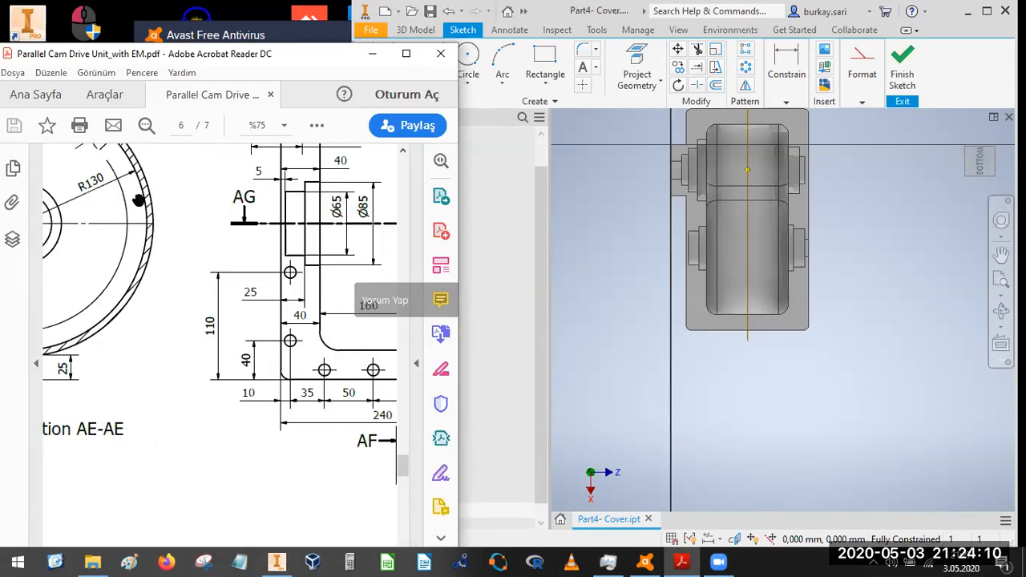
{"action": "left_click_drag", "start_coordinate": [139, 199], "coordinate": [170, 228]}
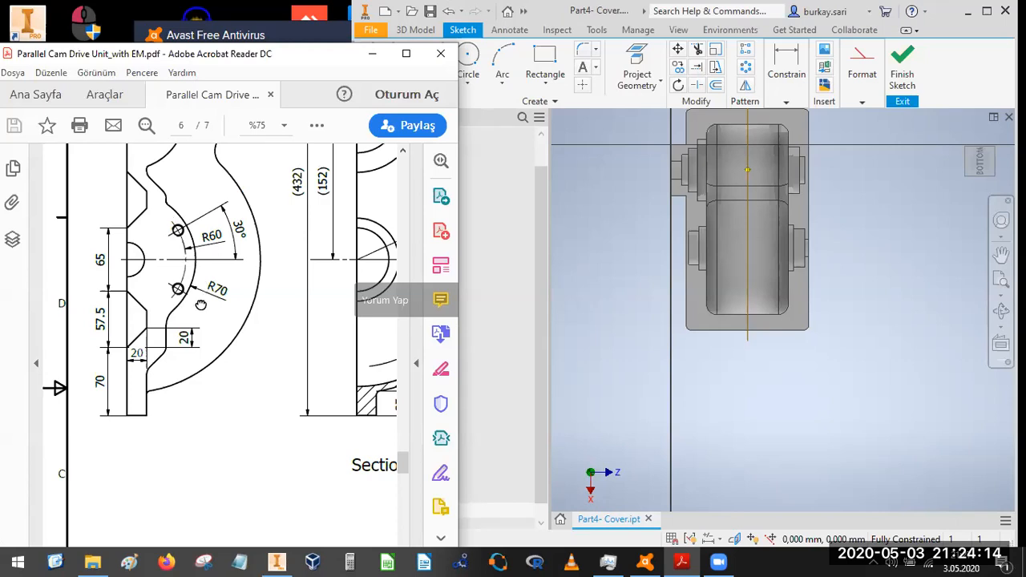
{"action": "left_click_drag", "start_coordinate": [273, 237], "coordinate": [245, 289]}
{"action": "left_click_drag", "start_coordinate": [291, 425], "coordinate": [189, 337]}
{"action": "left_click_drag", "start_coordinate": [230, 270], "coordinate": [86, 275]}
{"action": "left_click_drag", "start_coordinate": [181, 425], "coordinate": [71, 346]}
{"action": "left_click_drag", "start_coordinate": [352, 385], "coordinate": [88, 344]}
{"action": "left_click_drag", "start_coordinate": [182, 432], "coordinate": [167, 344]}
{"action": "left_click_drag", "start_coordinate": [391, 484], "coordinate": [181, 422]}
{"action": "mouse_move", "coordinate": [351, 215]}
{"action": "left_mouse_down"}
{"action": "mouse_move", "coordinate": [181, 374]}
{"action": "mouse_move", "coordinate": [187, 393]}
{"action": "left_mouse_up"}
{"action": "mouse_move", "coordinate": [172, 212]}
{"action": "left_mouse_down"}
{"action": "mouse_move", "coordinate": [248, 344]}
{"action": "mouse_move", "coordinate": [422, 148]}
{"action": "left_mouse_up"}
{"action": "left_click_drag", "start_coordinate": [76, 304], "coordinate": [168, 222]}
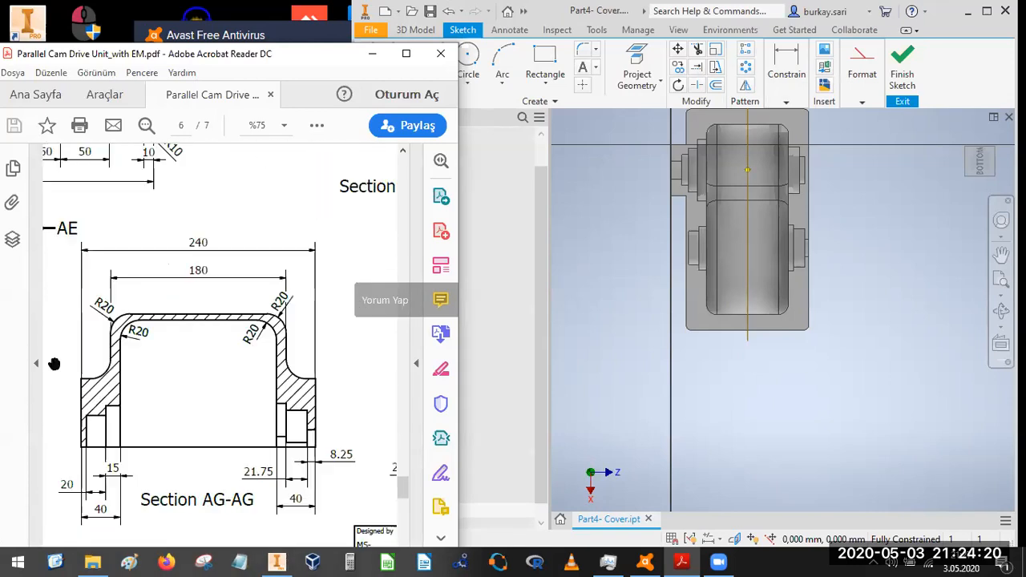
{"action": "left_click_drag", "start_coordinate": [55, 364], "coordinate": [304, 314]}
{"action": "left_click_drag", "start_coordinate": [128, 387], "coordinate": [401, 385]}
{"action": "left_click_drag", "start_coordinate": [169, 375], "coordinate": [280, 472]}
{"action": "left_click_drag", "start_coordinate": [157, 272], "coordinate": [155, 446]}
{"action": "left_click_drag", "start_coordinate": [198, 264], "coordinate": [165, 434]}
{"action": "mouse_move", "coordinate": [283, 354]}
{"action": "left_mouse_down"}
{"action": "mouse_move", "coordinate": [260, 398]}
{"action": "mouse_move", "coordinate": [193, 356]}
{"action": "left_mouse_up"}
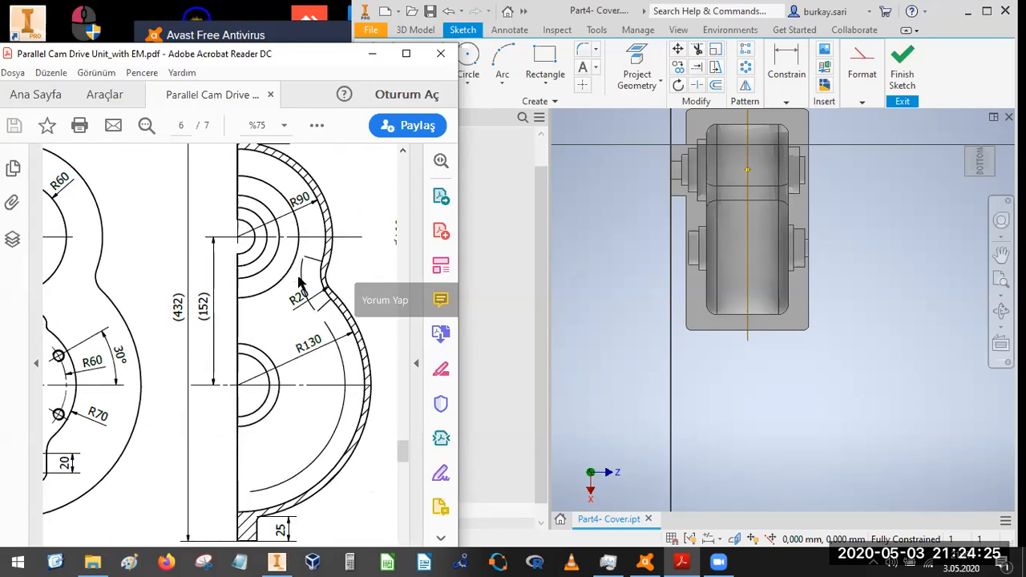
{"action": "left_click", "coordinate": [641, 293]}
{"action": "left_click_drag", "start_coordinate": [175, 267], "coordinate": [149, 225]}
{"action": "left_click_drag", "start_coordinate": [103, 301], "coordinate": [326, 295]}
{"action": "left_click", "coordinate": [622, 235]}
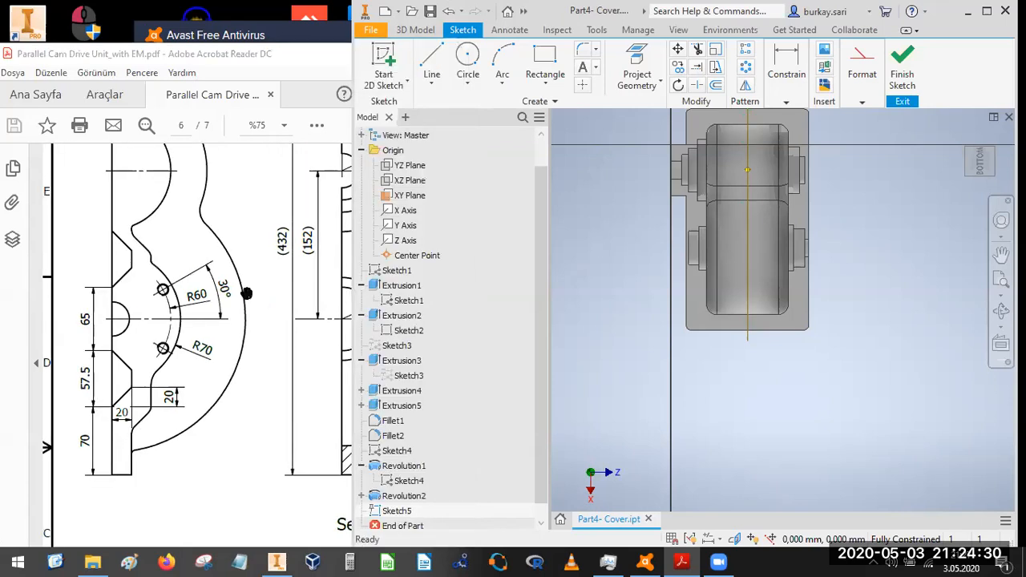
- Check the positions and spacing of the bolt holes along the flange's lower edge in the plan view of the PDF drawing
{"action": "left_click_drag", "start_coordinate": [162, 330], "coordinate": [120, 333]}
{"action": "mouse_move", "coordinate": [345, 330]}
{"action": "left_mouse_down"}
{"action": "mouse_move", "coordinate": [222, 334]}
{"action": "mouse_move", "coordinate": [136, 241]}
{"action": "mouse_move", "coordinate": [50, 248]}
{"action": "left_mouse_up"}
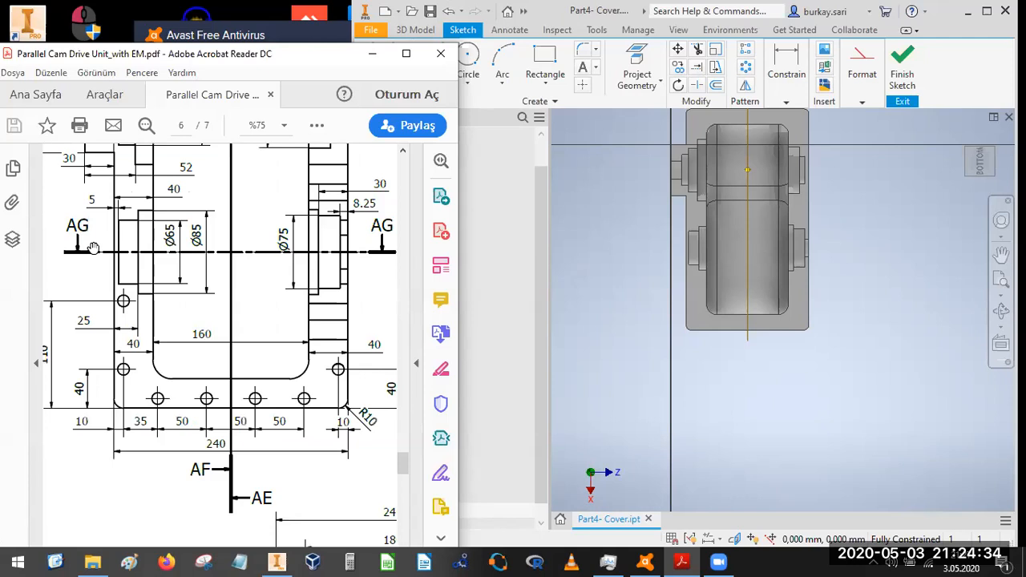
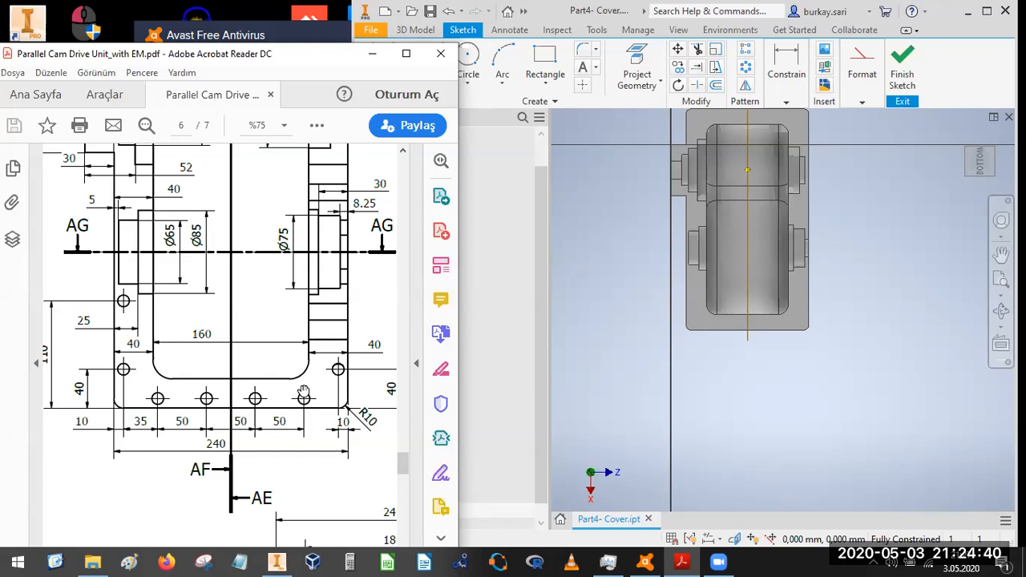
{"action": "left_click_drag", "start_coordinate": [264, 377], "coordinate": [229, 355]}
{"action": "left_click_drag", "start_coordinate": [178, 400], "coordinate": [216, 356]}
{"action": "scroll", "coordinate": [240, 315], "scroll_direction": "up", "scroll_amount": 1, "text": "ctrl"}
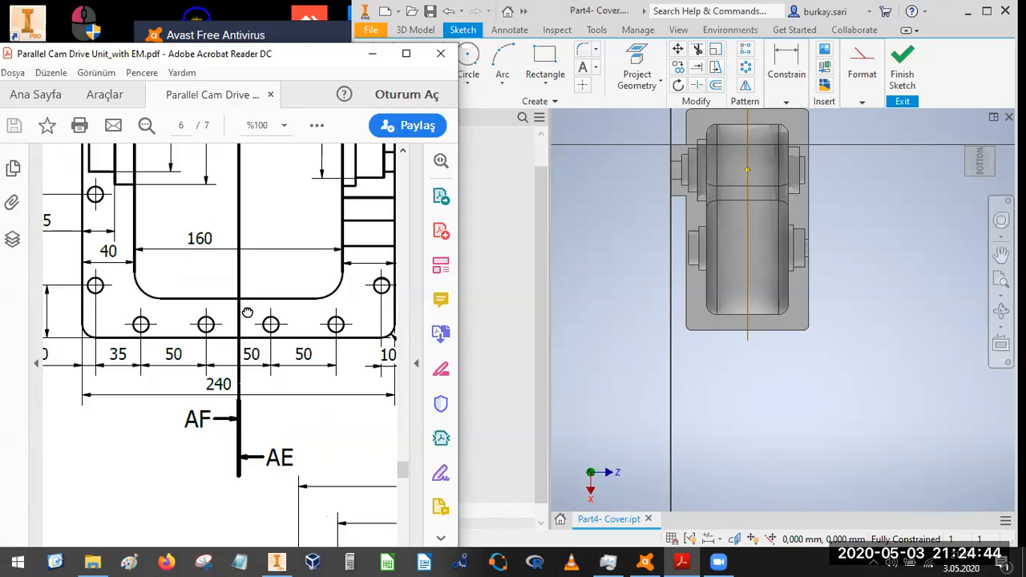
{"action": "left_click_drag", "start_coordinate": [261, 326], "coordinate": [248, 342]}
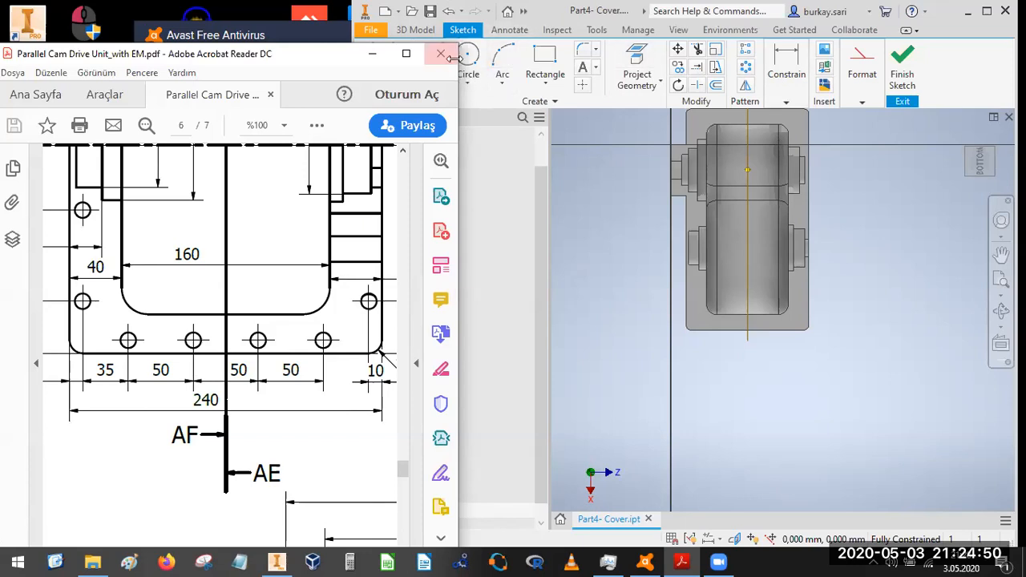
- Draw a horizontal line across the full width of the cover's flange, just above its lower edge
{"action": "left_click", "coordinate": [558, 234]}
{"action": "key", "text": "l"}
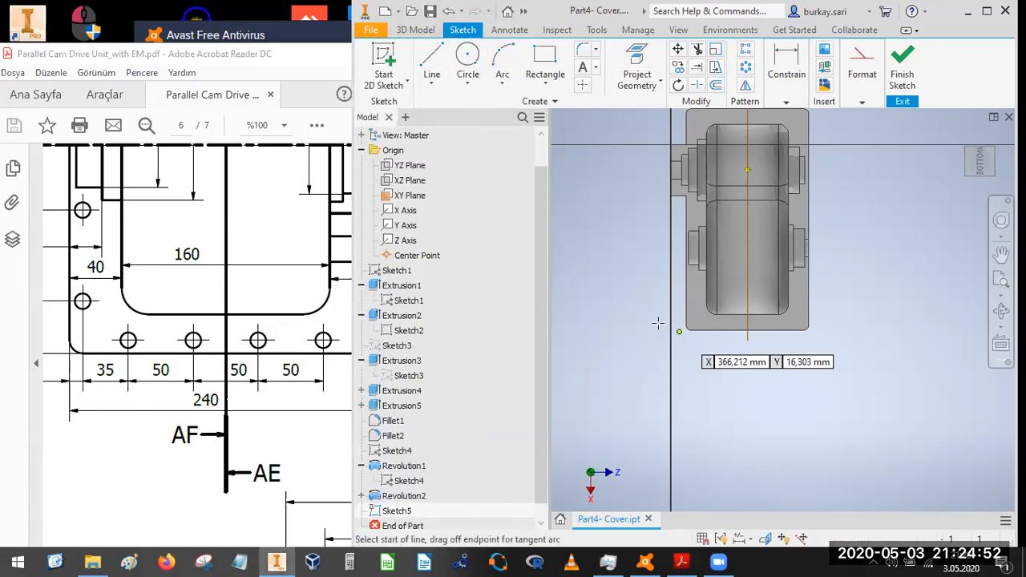
{"action": "left_click", "coordinate": [662, 323]}
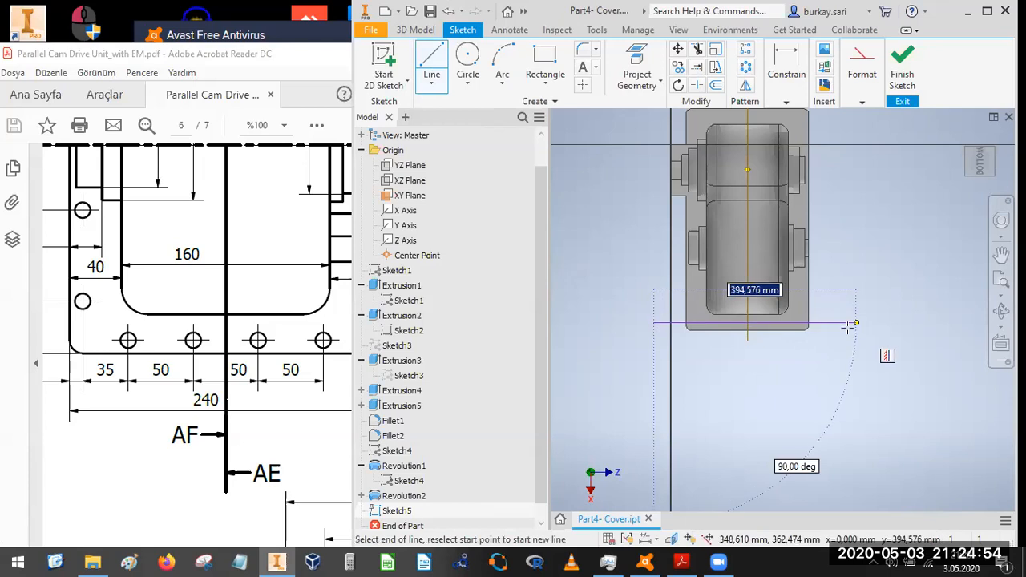
- Sketch a horizontal line about 395 mm long near the flange's lower edge and a vertical line along its left edge
{"action": "left_click", "coordinate": [856, 324]}
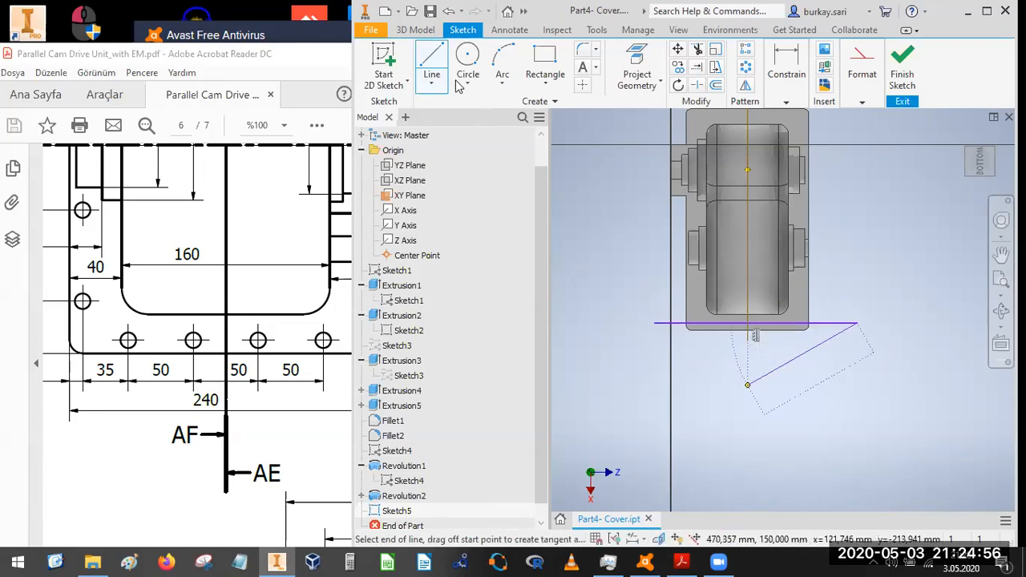
{"action": "key", "text": "Escape"}
{"action": "left_click", "coordinate": [429, 64]}
{"action": "left_click", "coordinate": [695, 348]}
{"action": "scroll", "coordinate": [717, 348], "scroll_direction": "down", "scroll_amount": 3}
{"action": "middle_click_drag", "start_coordinate": [717, 348], "coordinate": [703, 404]}
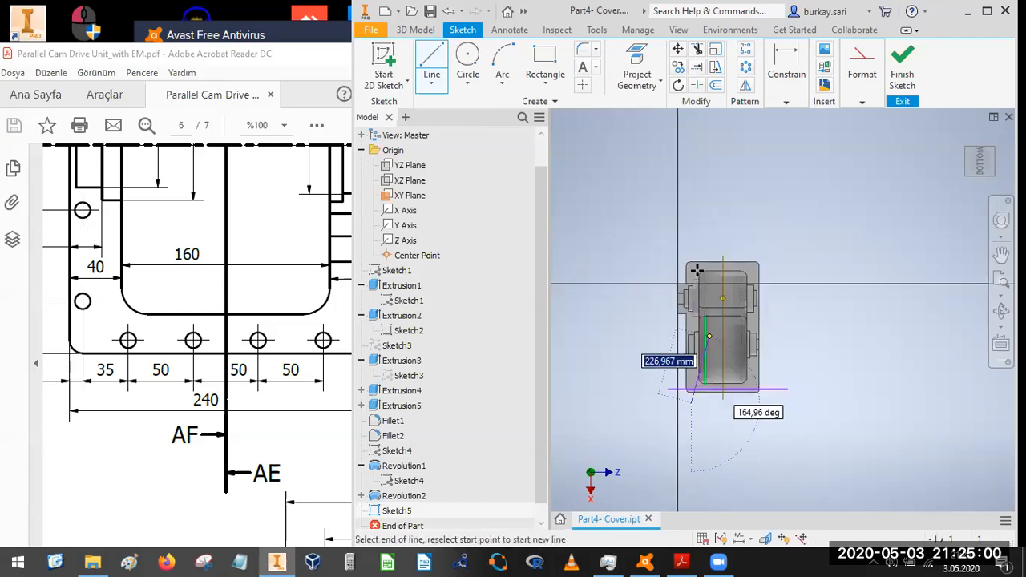
{"action": "scroll", "coordinate": [697, 273], "scroll_direction": "up", "scroll_amount": 3}
{"action": "left_click", "coordinate": [684, 207]}
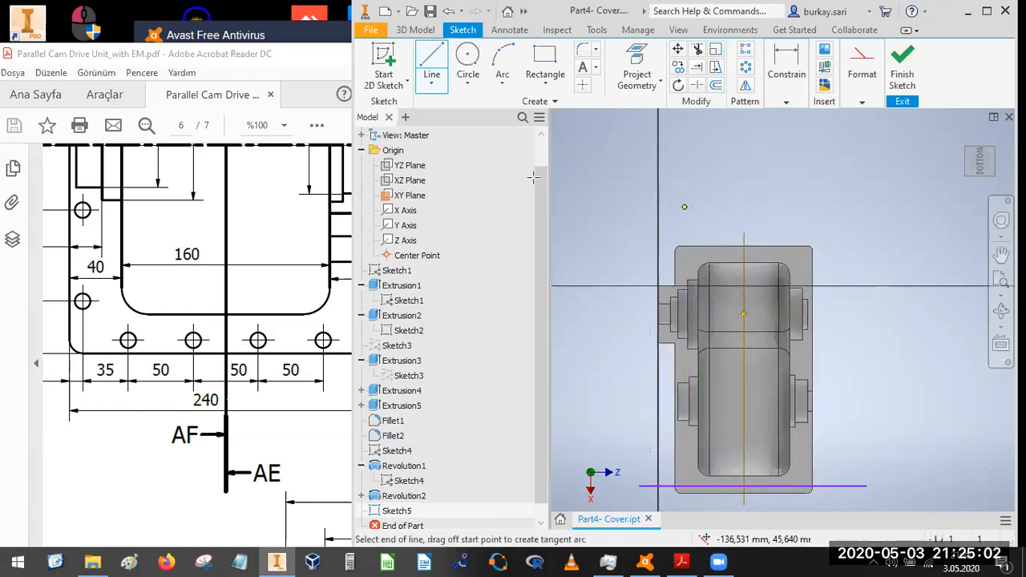
- Sketch a horizontal line along the flange's upper edge and a vertical line about 585 mm long near its right edge
{"action": "left_click", "coordinate": [429, 66]}
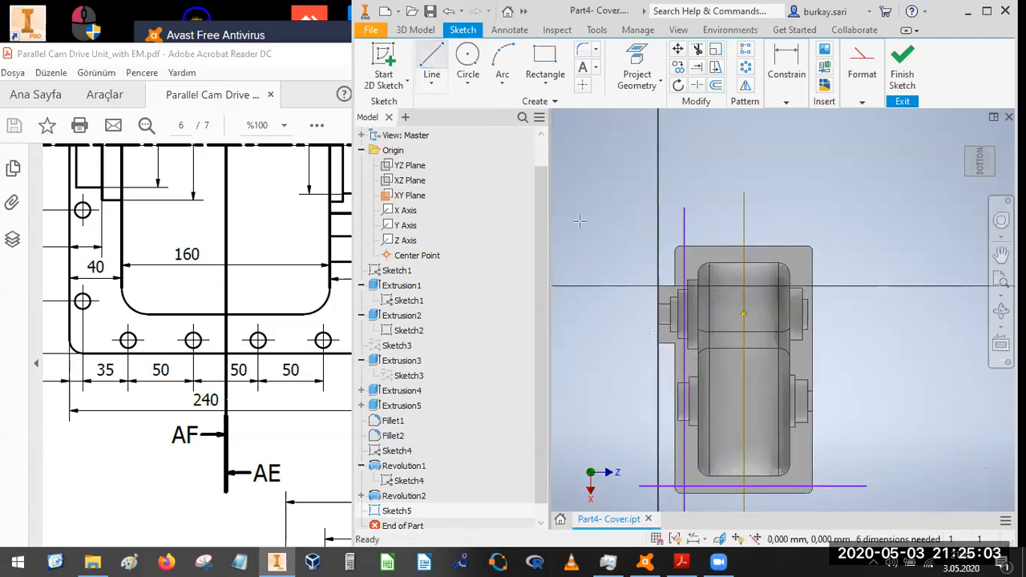
{"action": "left_click", "coordinate": [619, 249]}
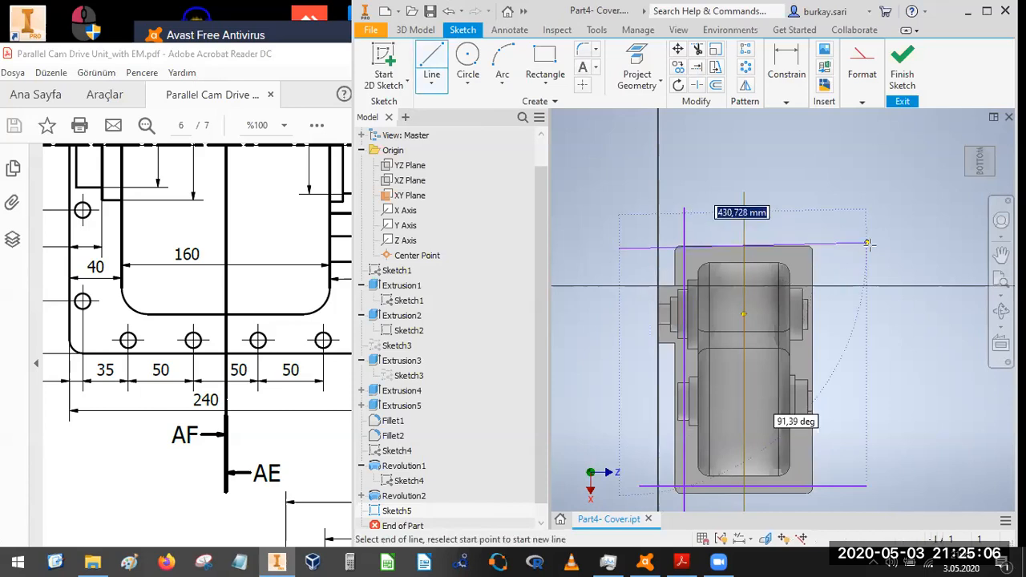
{"action": "left_click", "coordinate": [867, 251]}
{"action": "key", "text": "Escape"}
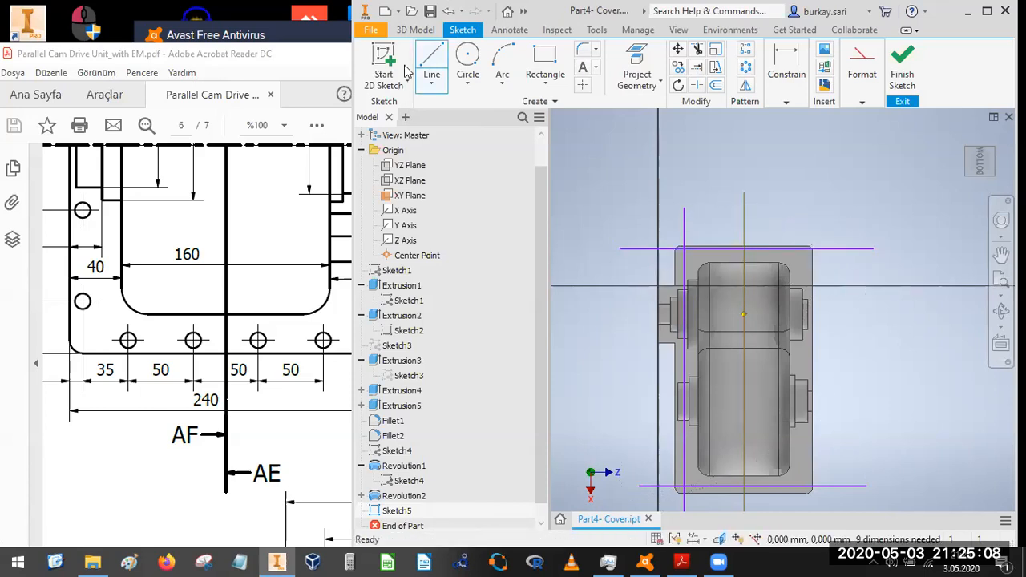
{"action": "left_click", "coordinate": [806, 247]}
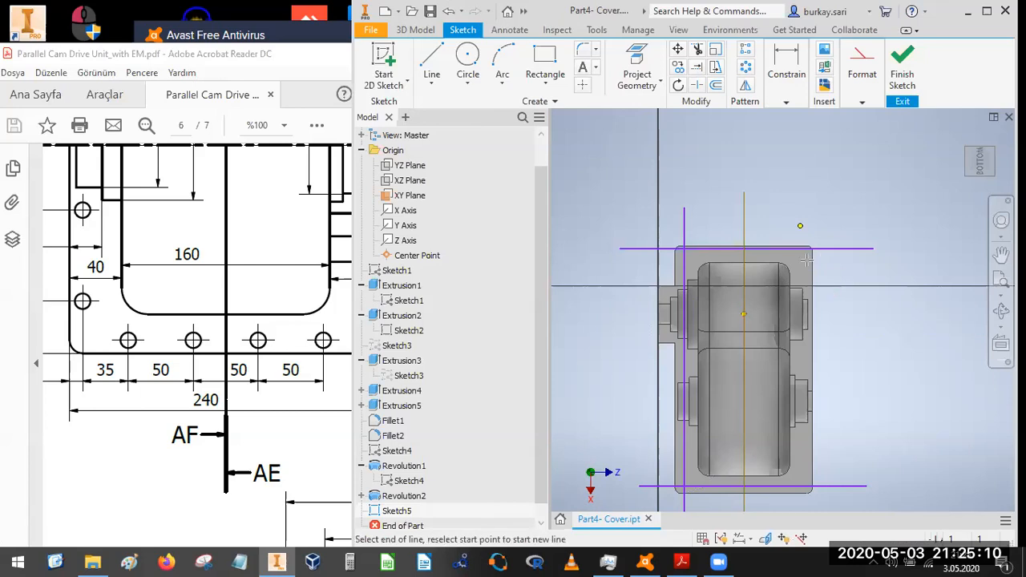
{"action": "scroll", "coordinate": [806, 261], "scroll_direction": "down", "scroll_amount": 3}
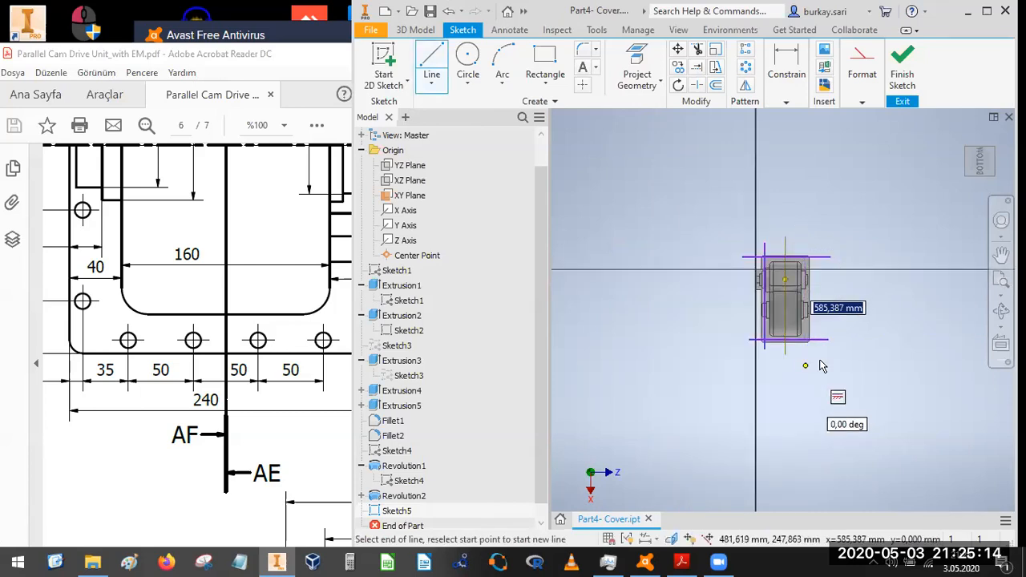
{"action": "left_click", "coordinate": [822, 366]}
{"action": "key", "text": "Escape"}
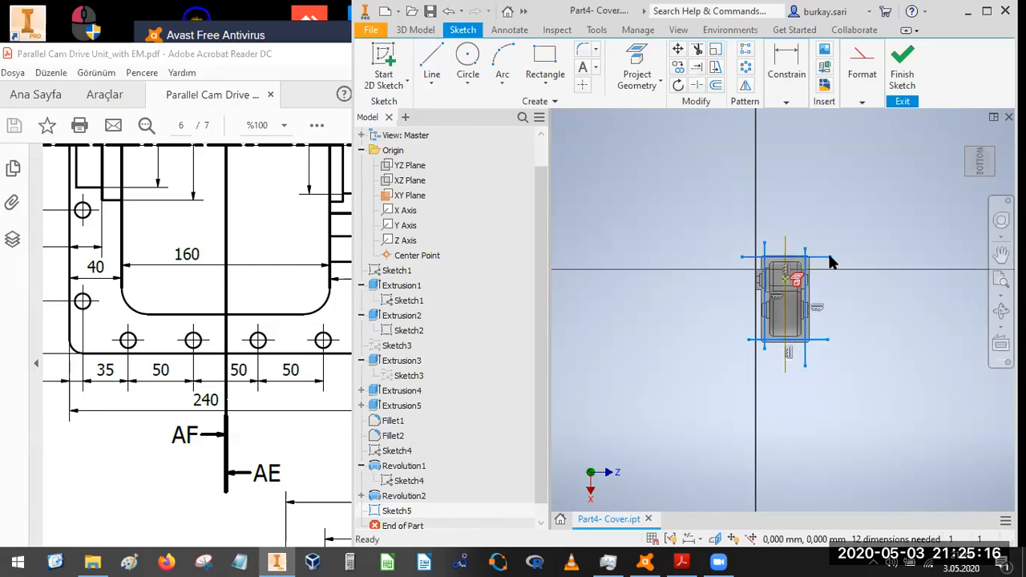
- Convert the four sketched lines around the flange to construction lines
{"action": "right_click", "coordinate": [830, 237]}
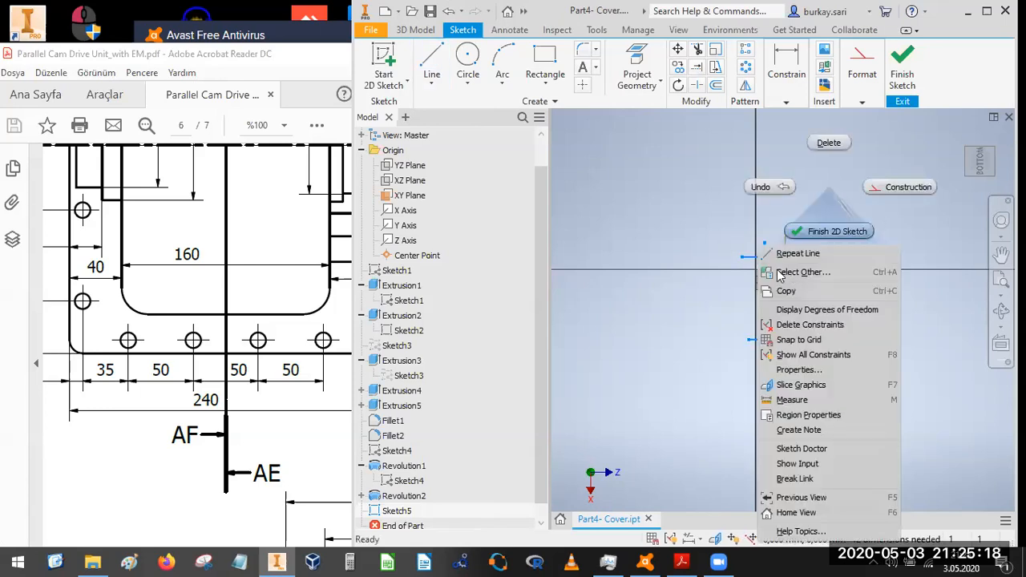
{"action": "left_click", "coordinate": [778, 270]}
{"action": "scroll", "coordinate": [779, 276], "scroll_direction": "down", "scroll_amount": 5}
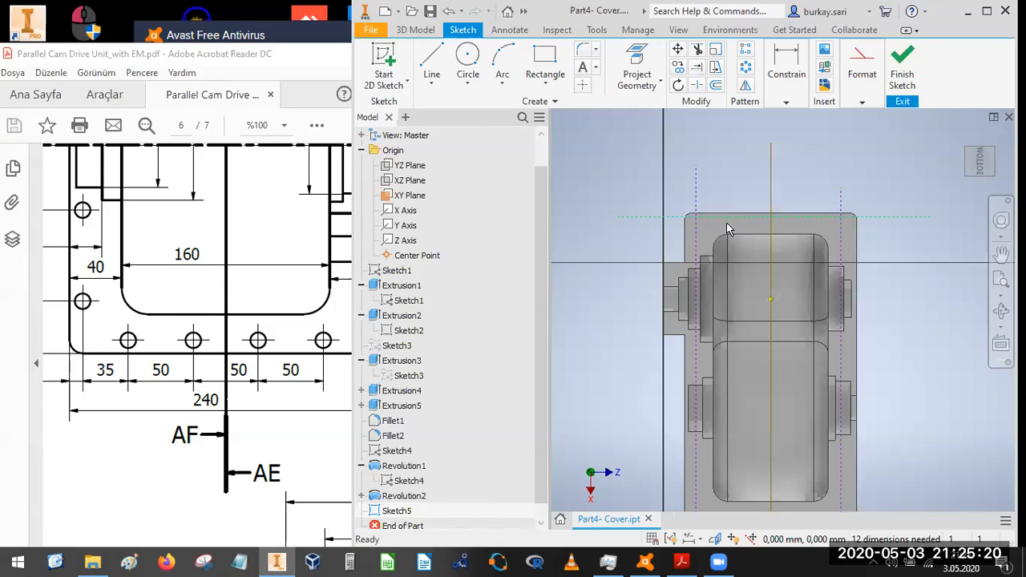
- Check the hole offsets in the PDF drawing and dimension the upper construction line 10 mm from the flange's upper edge
{"action": "left_click", "coordinate": [239, 339]}
{"action": "scroll", "coordinate": [167, 267], "scroll_direction": "up", "scroll_amount": 4}
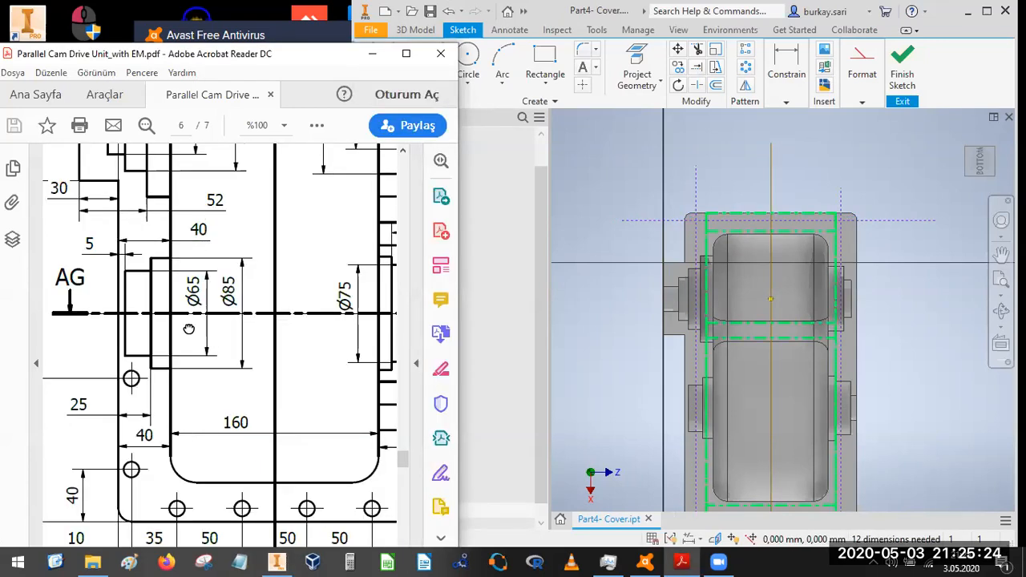
{"action": "scroll", "coordinate": [189, 329], "scroll_direction": "up", "scroll_amount": 8}
{"action": "scroll", "coordinate": [101, 307], "scroll_direction": "right", "scroll_amount": 1}
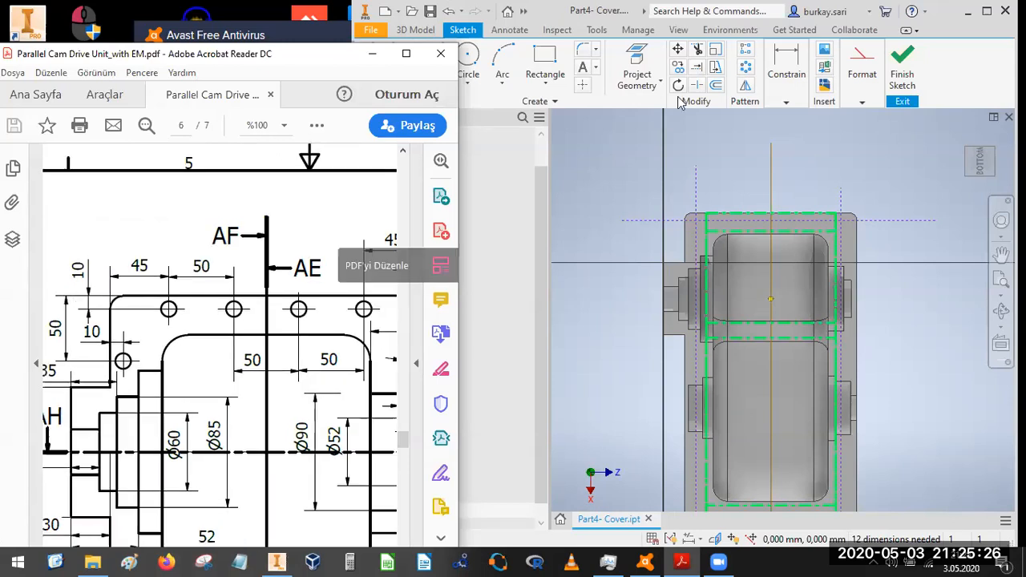
{"action": "left_click", "coordinate": [785, 105]}
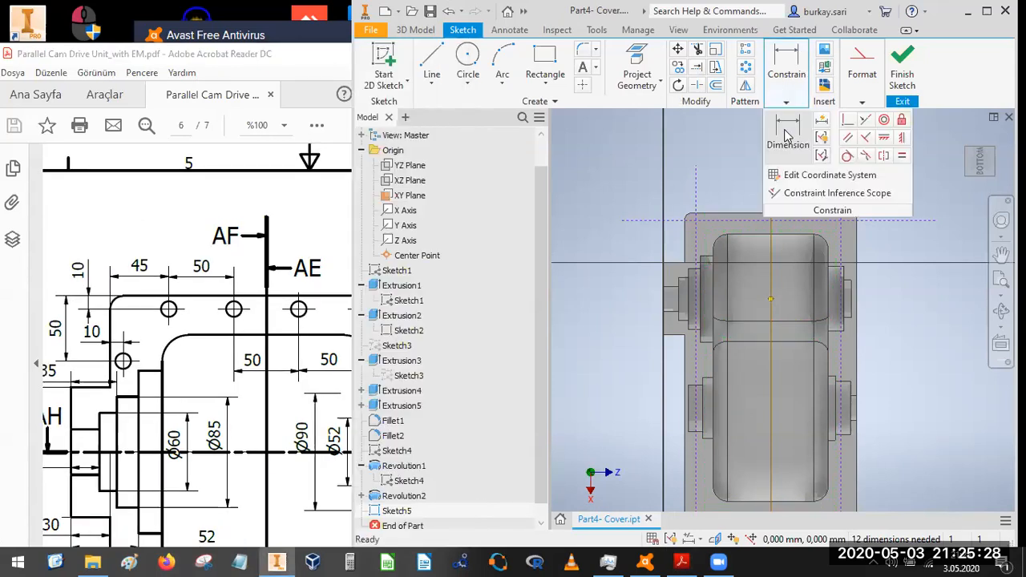
{"action": "left_click", "coordinate": [663, 221]}
{"action": "left_click", "coordinate": [718, 212]}
{"action": "left_click", "coordinate": [626, 215]}
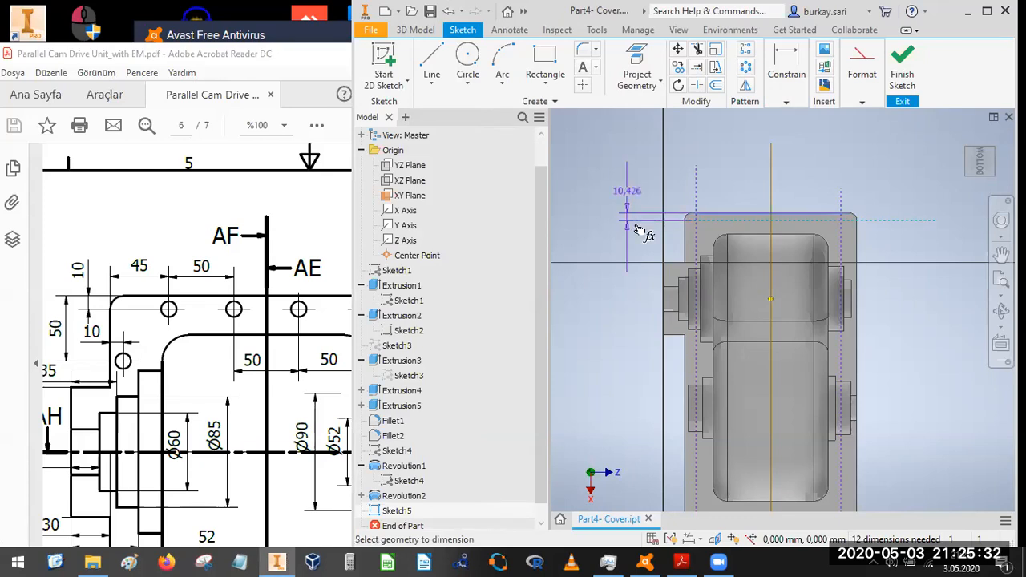
{"action": "left_click", "coordinate": [638, 230]}
{"action": "type", "text": "10,4258728"}
{"action": "key", "text": "Return"}
{"action": "scroll", "coordinate": [689, 197], "scroll_direction": "up", "scroll_amount": 3}
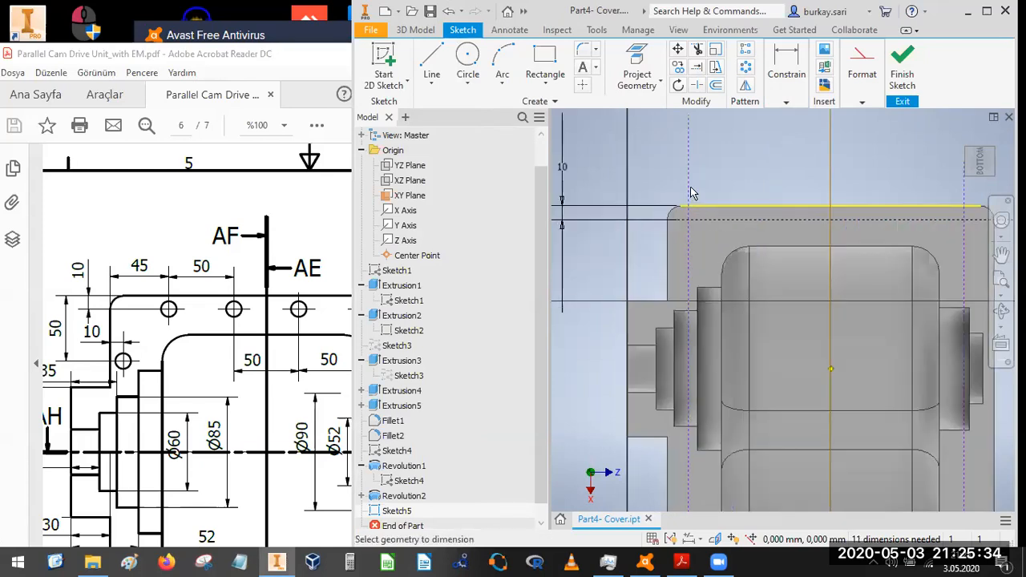
- Dimension the left construction line 10 mm from the flange's left edge
{"action": "left_click", "coordinate": [666, 241]}
{"action": "left_click", "coordinate": [688, 211]}
{"action": "left_click", "coordinate": [726, 170]}
{"action": "type", "text": "10"}
{"action": "key", "text": "Return"}
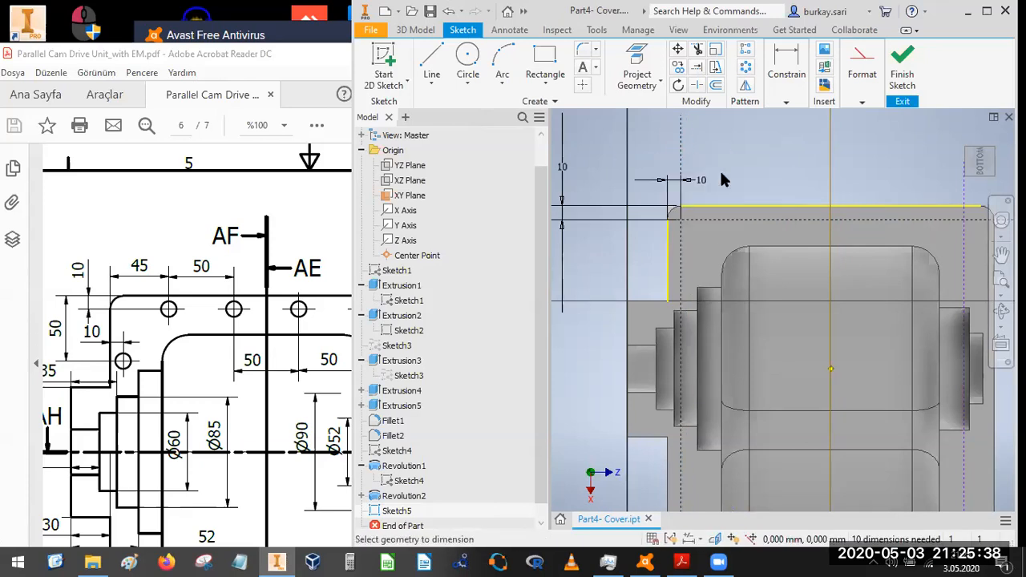
- Dimension the right construction line 10 mm from the flange's right edge
{"action": "scroll", "coordinate": [624, 126], "scroll_direction": "down", "scroll_amount": 4}
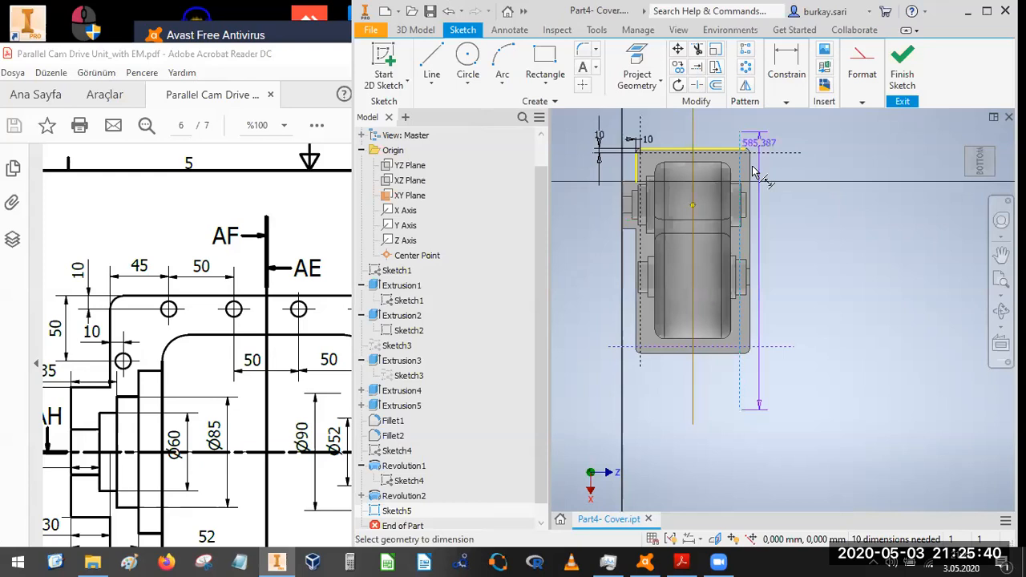
{"action": "left_click", "coordinate": [749, 177]}
{"action": "left_click", "coordinate": [694, 161]}
{"action": "left_click", "coordinate": [725, 133]}
{"action": "type", "text": "1"}
{"action": "key", "text": "Return"}
- Dimension the lower construction line 10 mm from the flange's lower edge
{"action": "scroll", "coordinate": [762, 356], "scroll_direction": "up", "scroll_amount": 3}
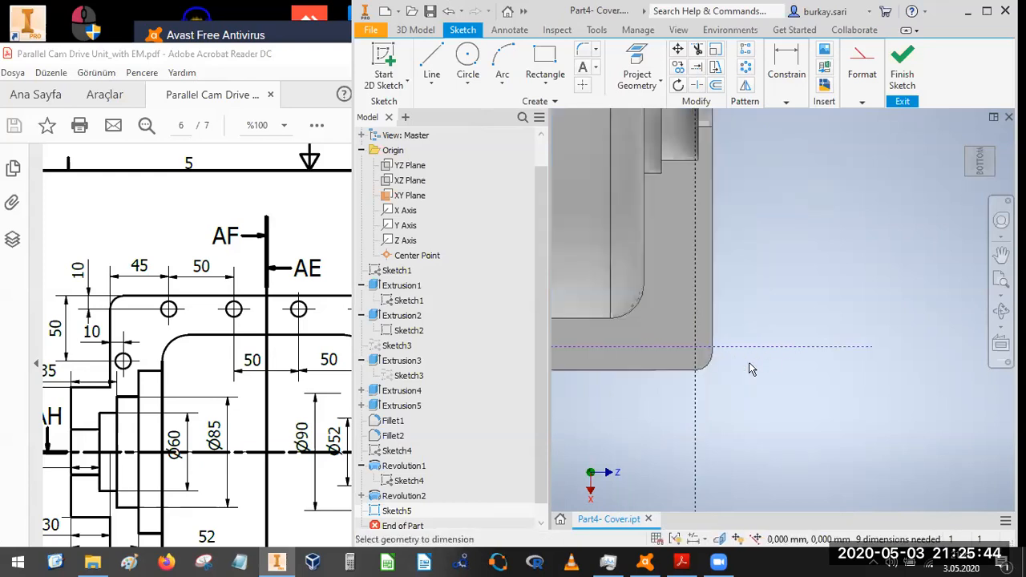
{"action": "left_click", "coordinate": [759, 348]}
{"action": "left_click", "coordinate": [663, 371]}
{"action": "left_click", "coordinate": [755, 375]}
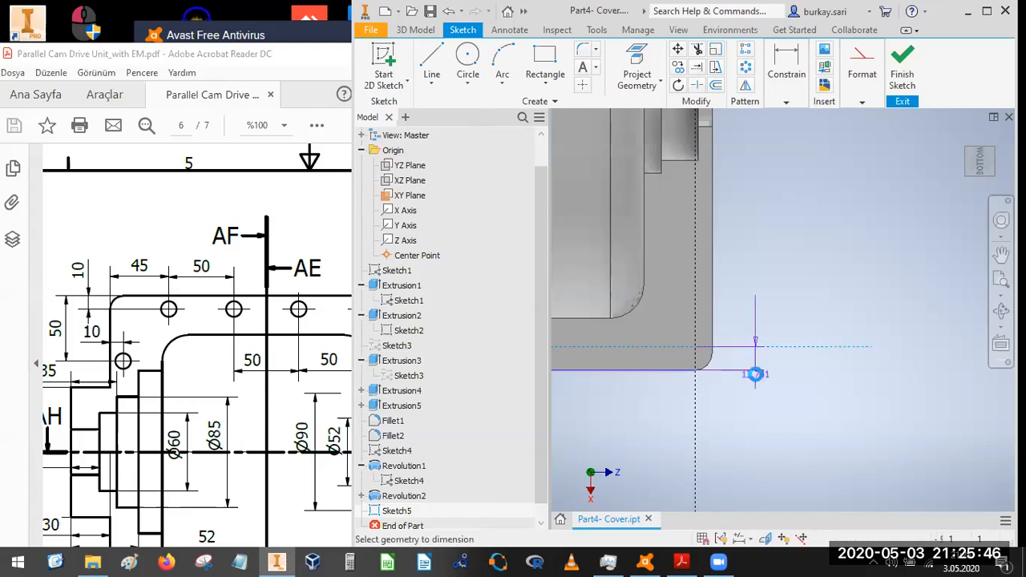
{"action": "type", "text": "10"}
{"action": "key", "text": "Return"}
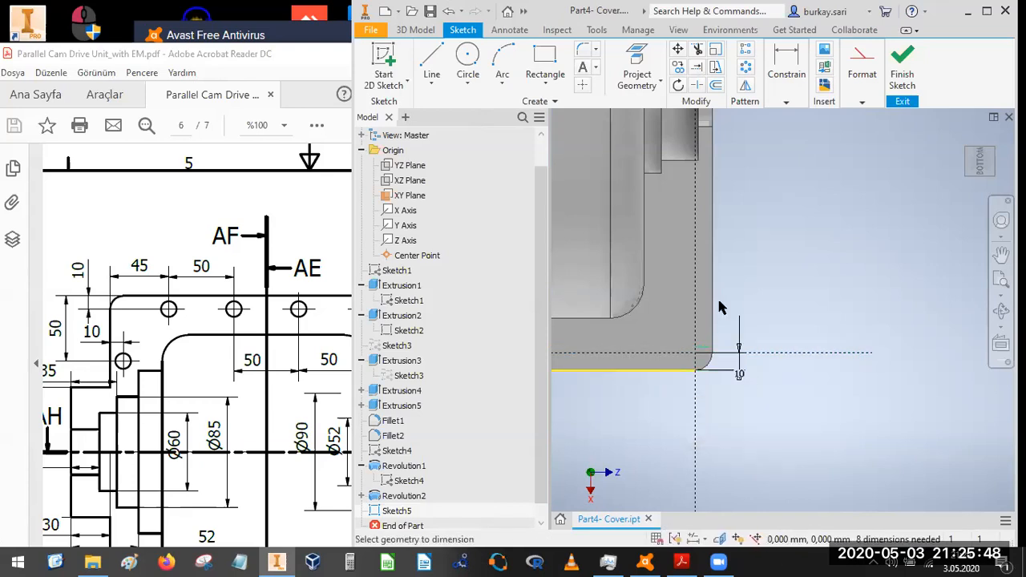
- Sketch two short vertical lines, the first about 52 mm long, down from the lower construction line, right of the centre axis
{"action": "key", "text": "l"}
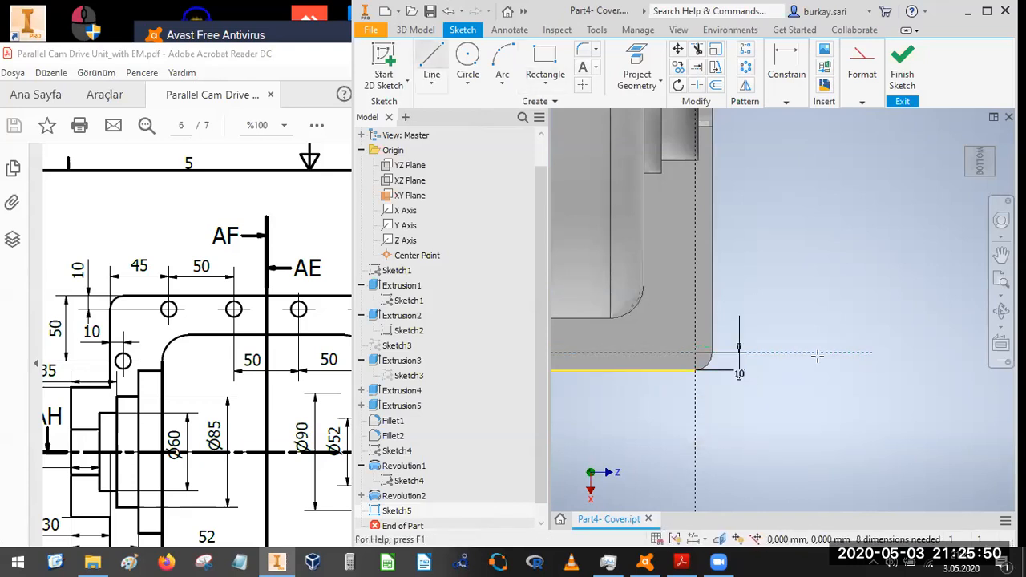
{"action": "scroll", "coordinate": [745, 359], "scroll_direction": "down", "scroll_amount": 3}
{"action": "scroll", "coordinate": [787, 321], "scroll_direction": "up", "scroll_amount": 3}
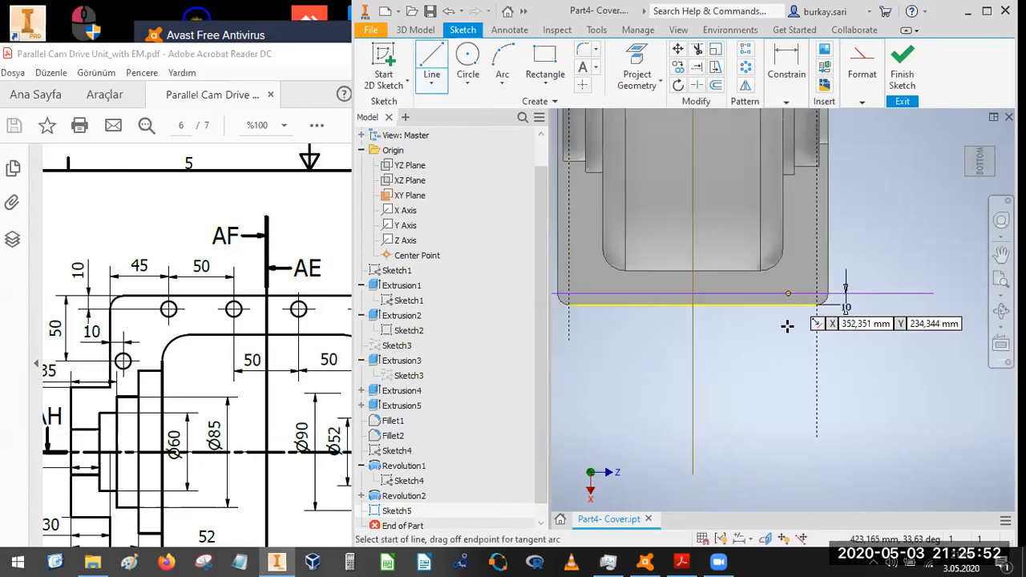
{"action": "left_click", "coordinate": [788, 294]}
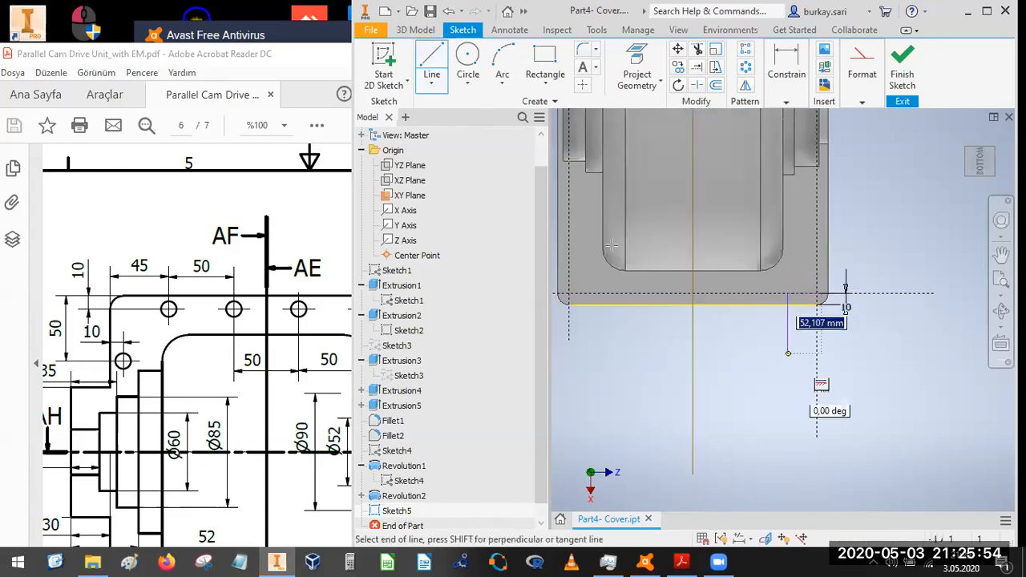
{"action": "key", "text": "Return"}
{"action": "key", "text": "Escape"}
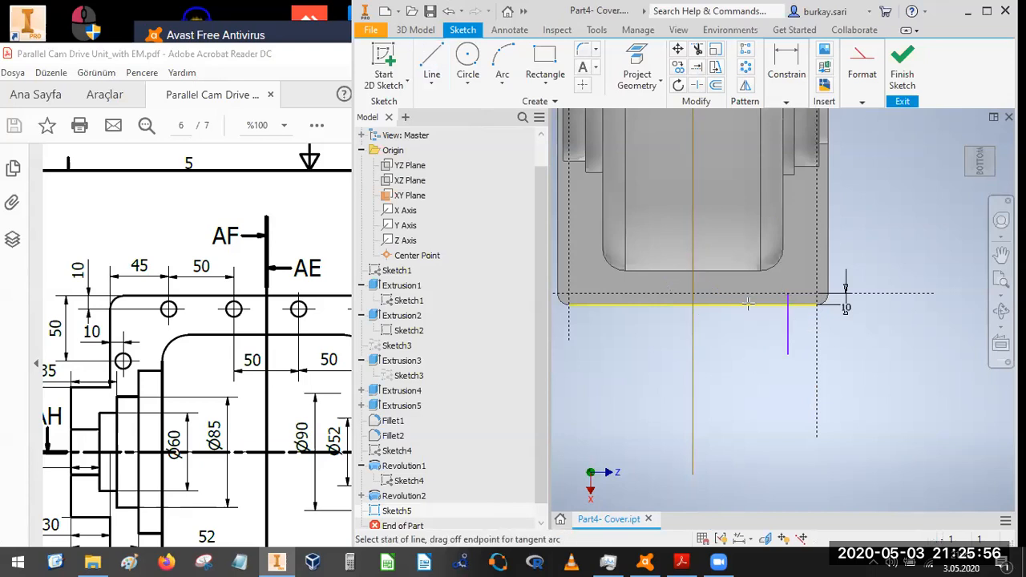
{"action": "left_click", "coordinate": [746, 359]}
- Sketch two more short vertical lines at the lower construction line, left of the centre axis, following the drawing's hole row
{"action": "scroll", "coordinate": [229, 416], "scroll_direction": "down", "scroll_amount": 10}
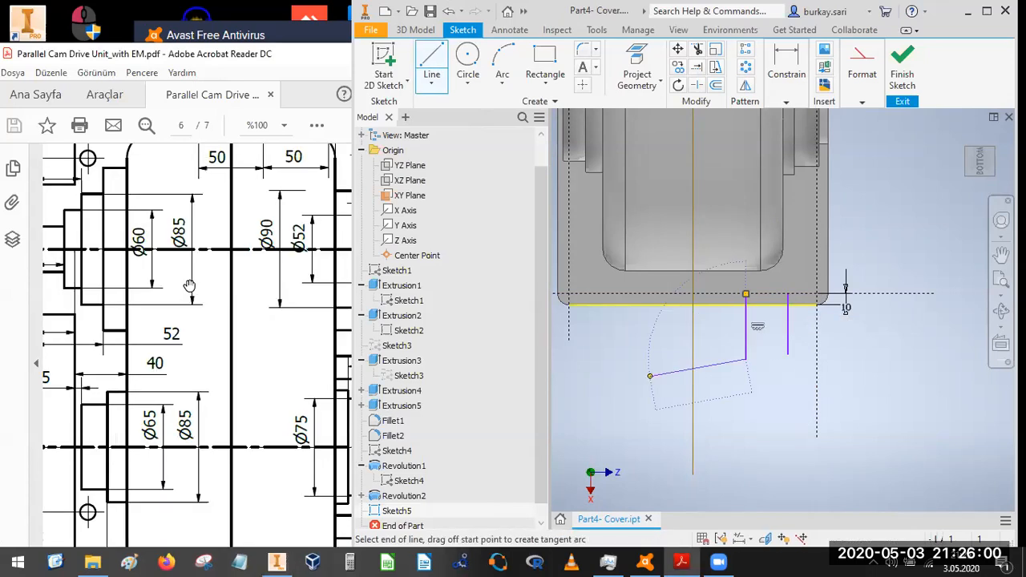
{"action": "left_click", "coordinate": [449, 55]}
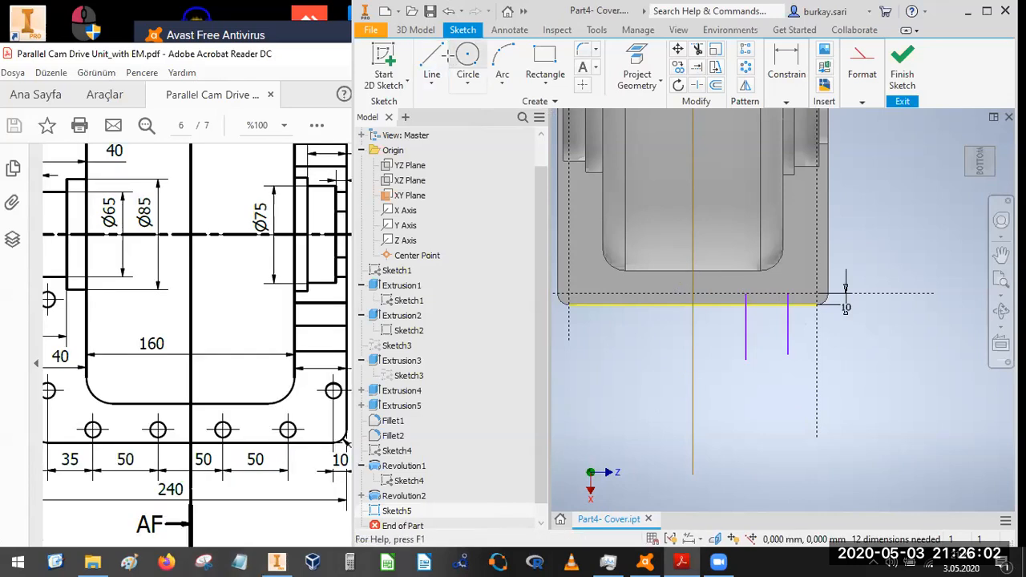
{"action": "left_click", "coordinate": [654, 347]}
{"action": "left_click", "coordinate": [658, 298]}
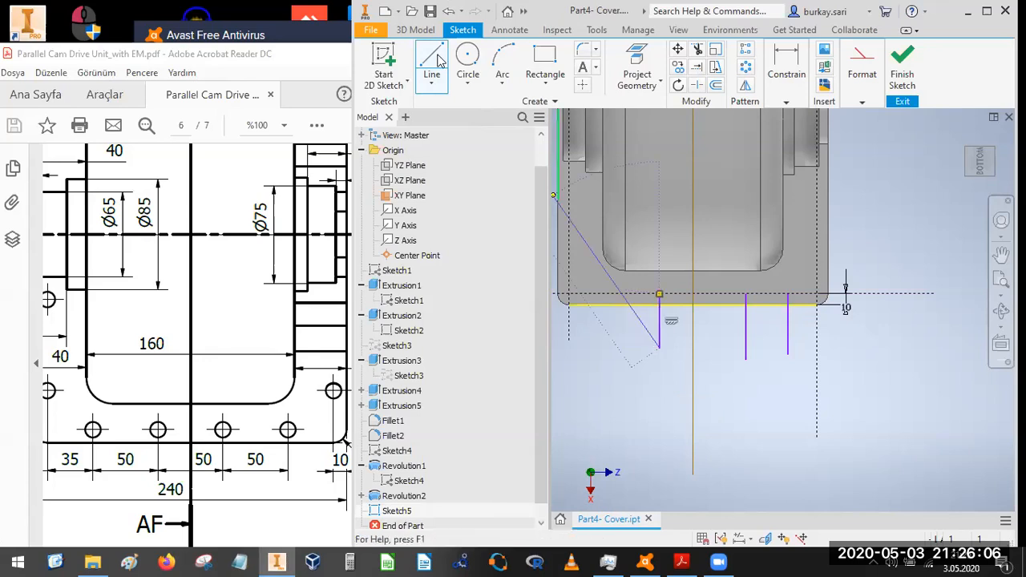
{"action": "left_click", "coordinate": [611, 295]}
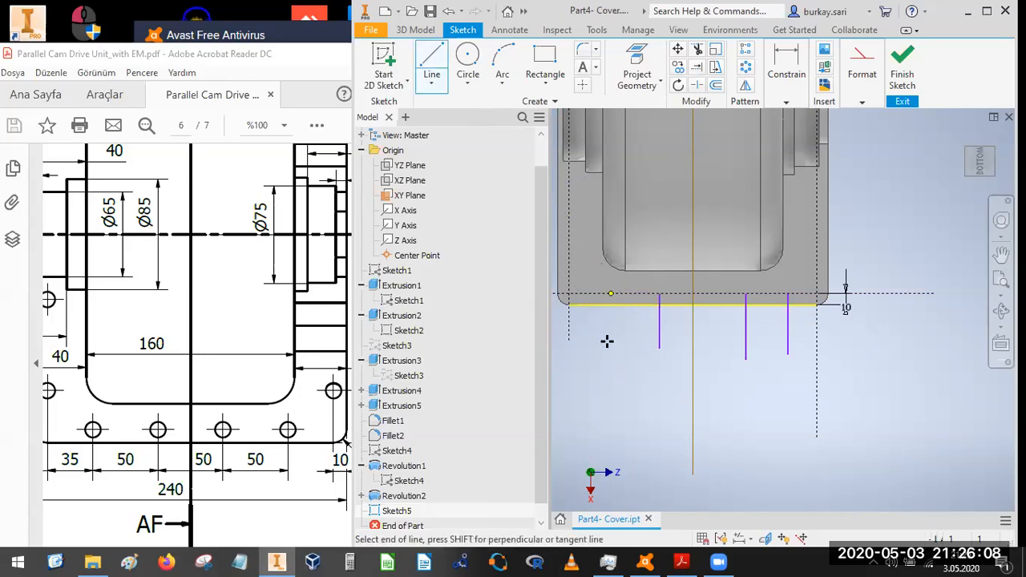
{"action": "left_click", "coordinate": [611, 348]}
{"action": "middle_click_drag", "start_coordinate": [730, 358], "coordinate": [784, 362]}
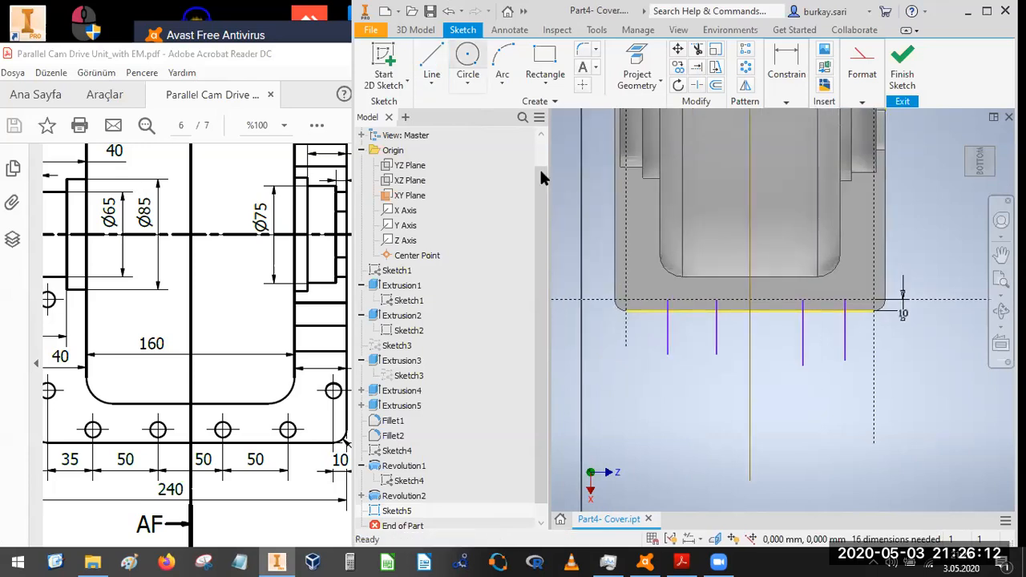
- Sketch a short horizontal line outward from the left construction line, just above the flange's lower-left corner
{"action": "left_click", "coordinate": [467, 62]}
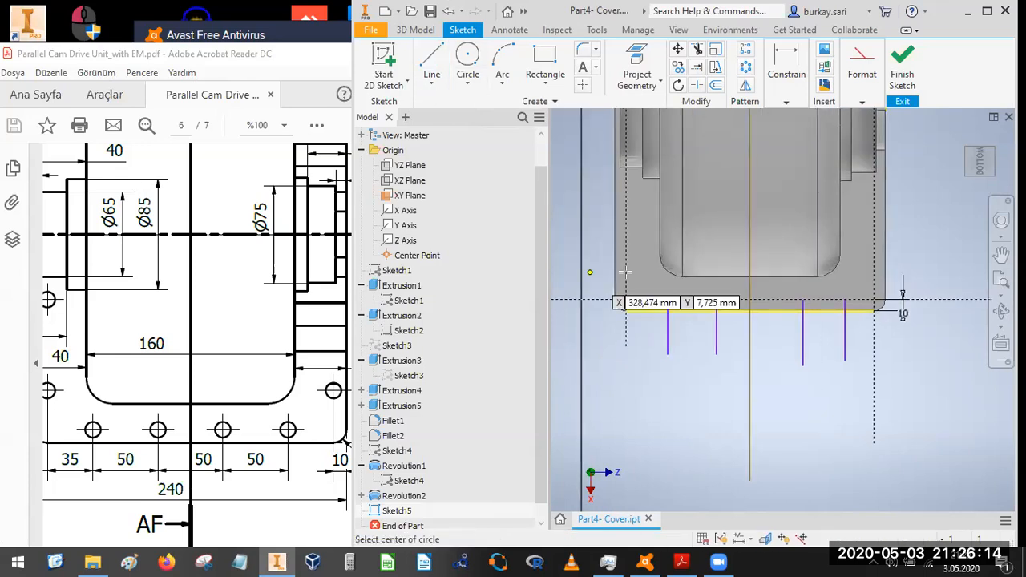
{"action": "key", "text": "l"}
{"action": "left_click", "coordinate": [626, 268]}
{"action": "left_click", "coordinate": [585, 270]}
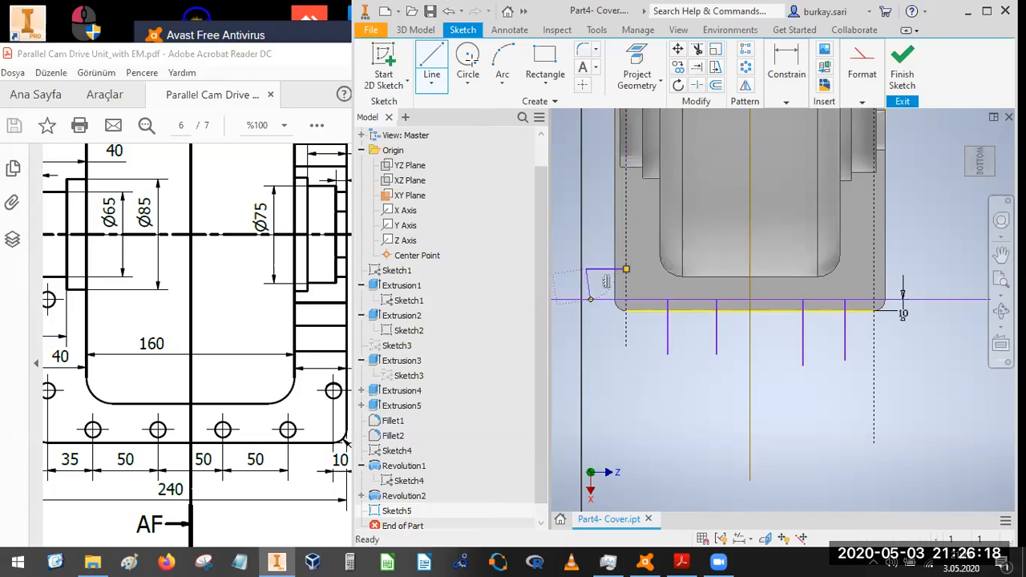
{"action": "key", "text": "c"}
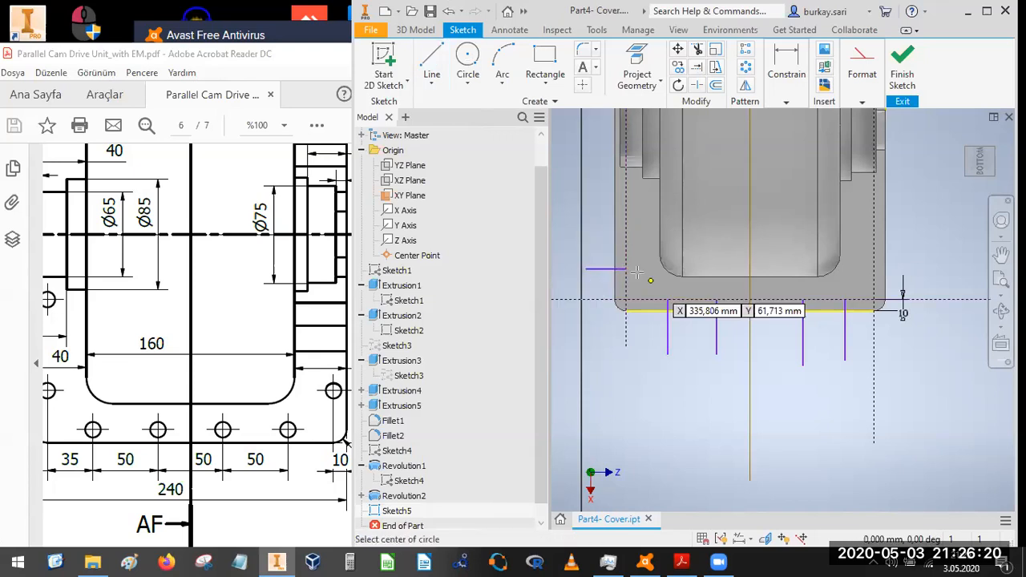
{"action": "left_click", "coordinate": [626, 269]}
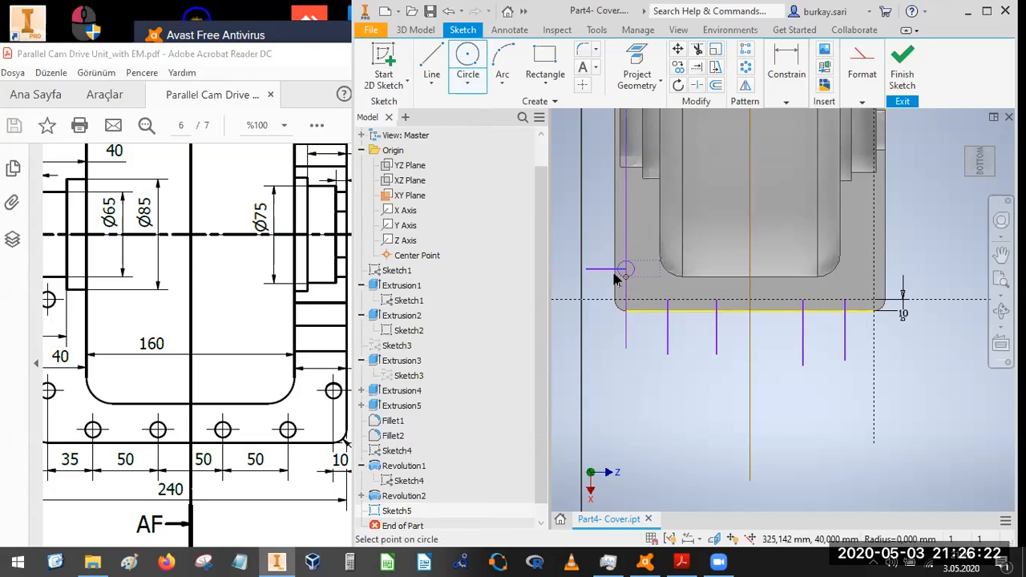
{"action": "key", "text": "Escape"}
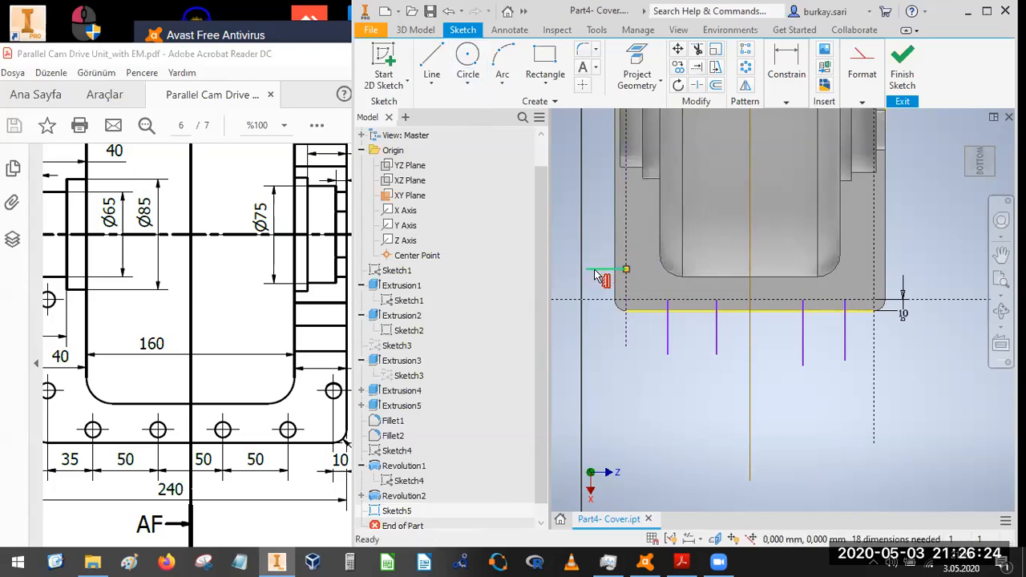
- Replace the short horizontal line with a circle about 15 mm in diameter on the left construction line, and sketch a larger circle opposite on the right line
{"action": "key", "text": "Delete"}
{"action": "key", "text": "Delete"}
{"action": "left_click", "coordinate": [469, 54]}
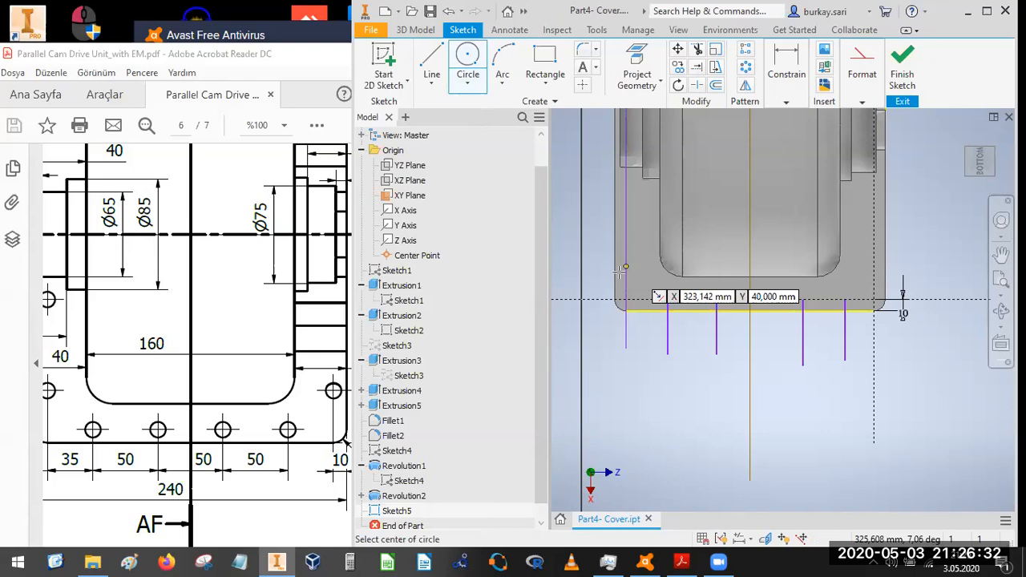
{"action": "left_click", "coordinate": [620, 272]}
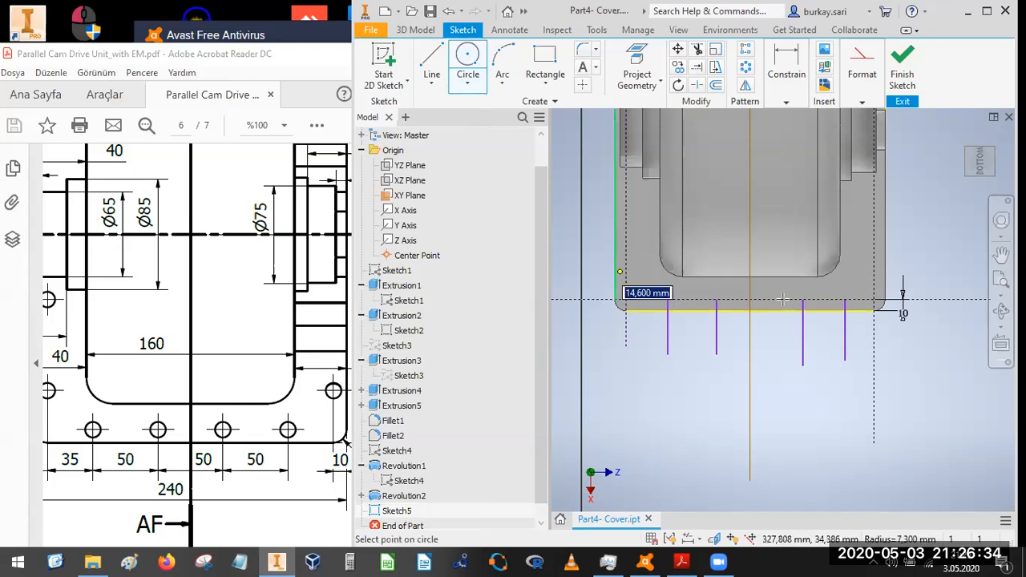
{"action": "key", "text": "Return"}
{"action": "left_click", "coordinate": [873, 267]}
{"action": "key", "text": "Return"}
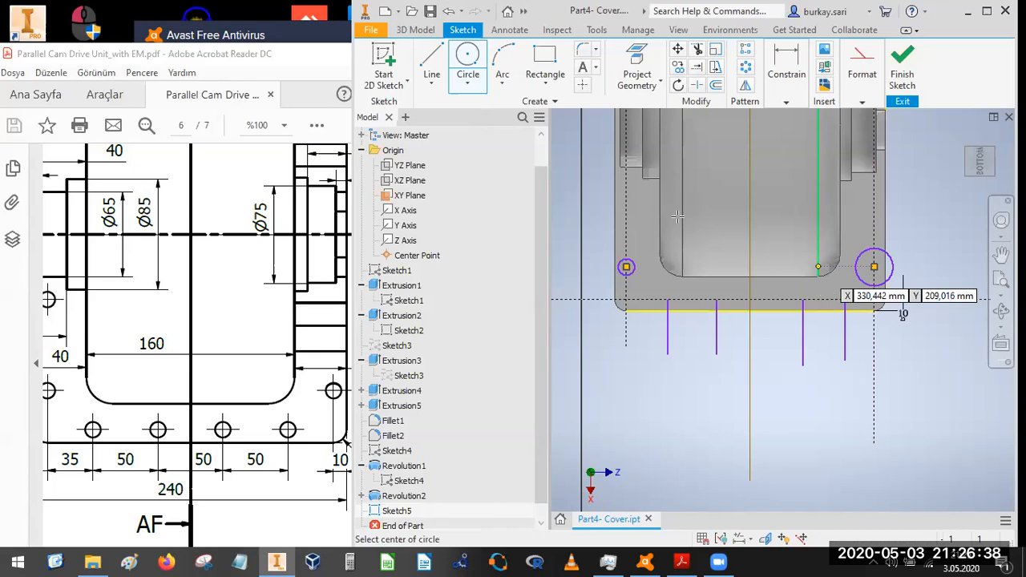
- Sketch a circle on the left construction line below the flange's upper-left corner, following the hole position in the PDF drawing
{"action": "scroll", "coordinate": [678, 217], "scroll_direction": "down", "scroll_amount": 5}
{"action": "scroll", "coordinate": [667, 208], "scroll_direction": "up", "scroll_amount": 5}
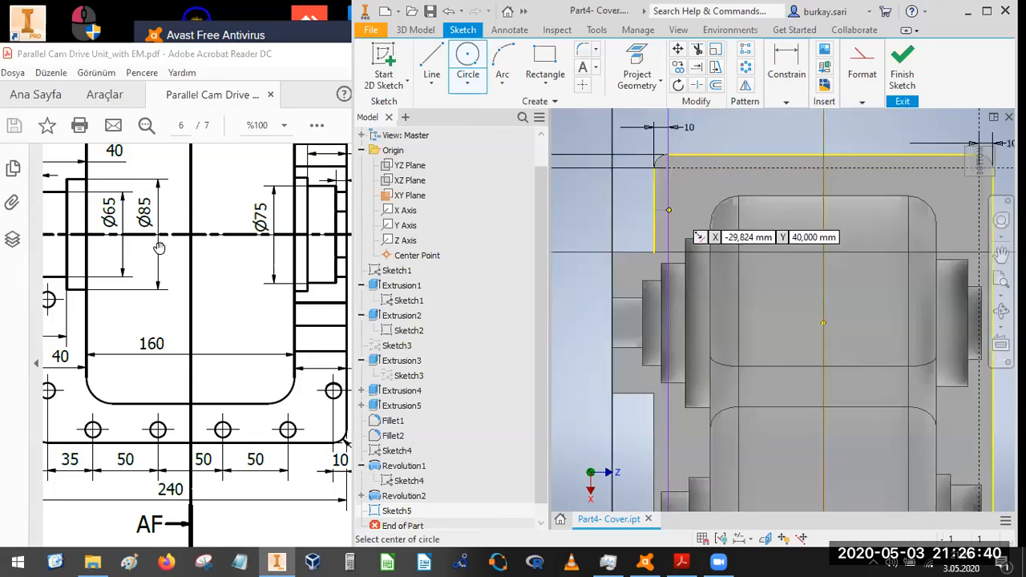
{"action": "left_click", "coordinate": [160, 247]}
{"action": "scroll", "coordinate": [160, 247], "scroll_direction": "up", "scroll_amount": 5}
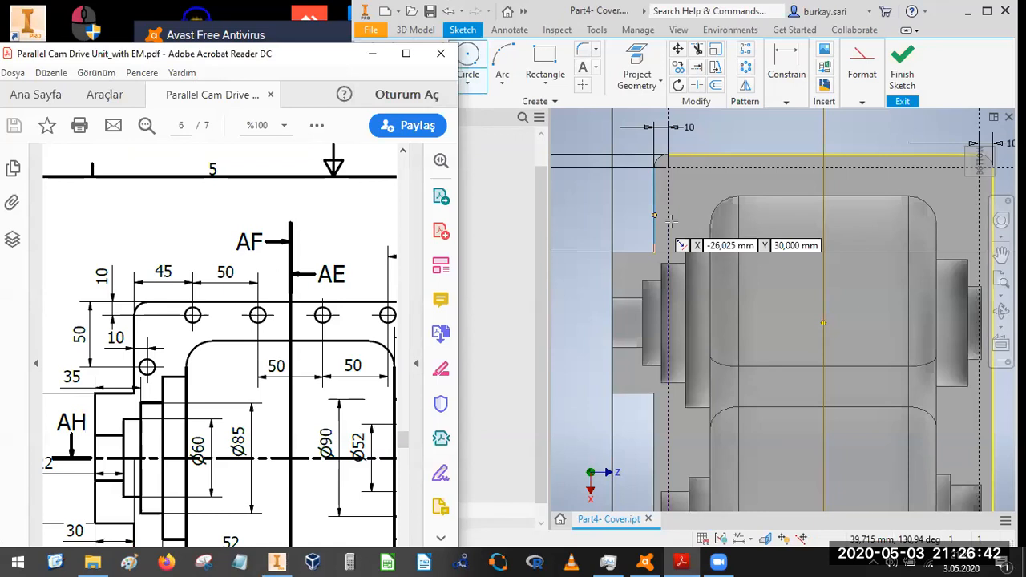
{"action": "key", "text": "Return"}
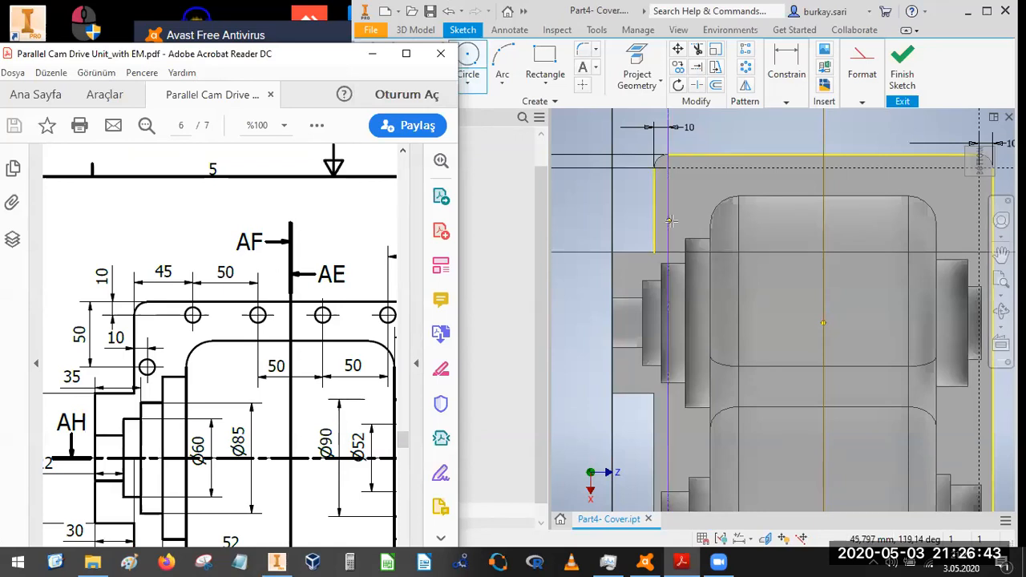
- Sketch a row of four circles along the upper construction line, two on each side of the centre axis, the first about 10 mm in diameter
{"action": "left_click", "coordinate": [696, 161]}
{"action": "left_click", "coordinate": [716, 166]}
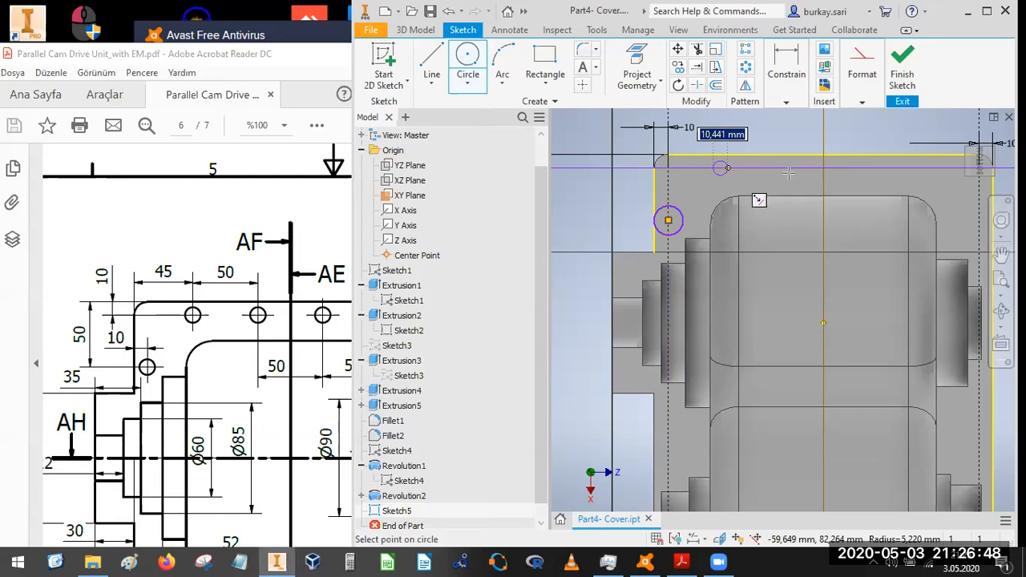
{"action": "left_click", "coordinate": [865, 167]}
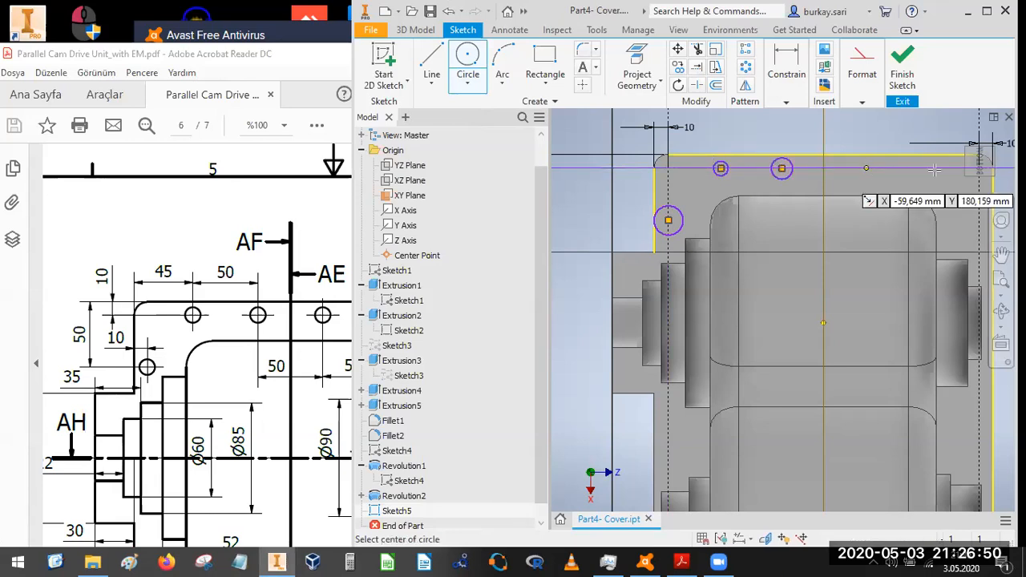
{"action": "left_click", "coordinate": [866, 167]}
{"action": "left_click", "coordinate": [937, 174]}
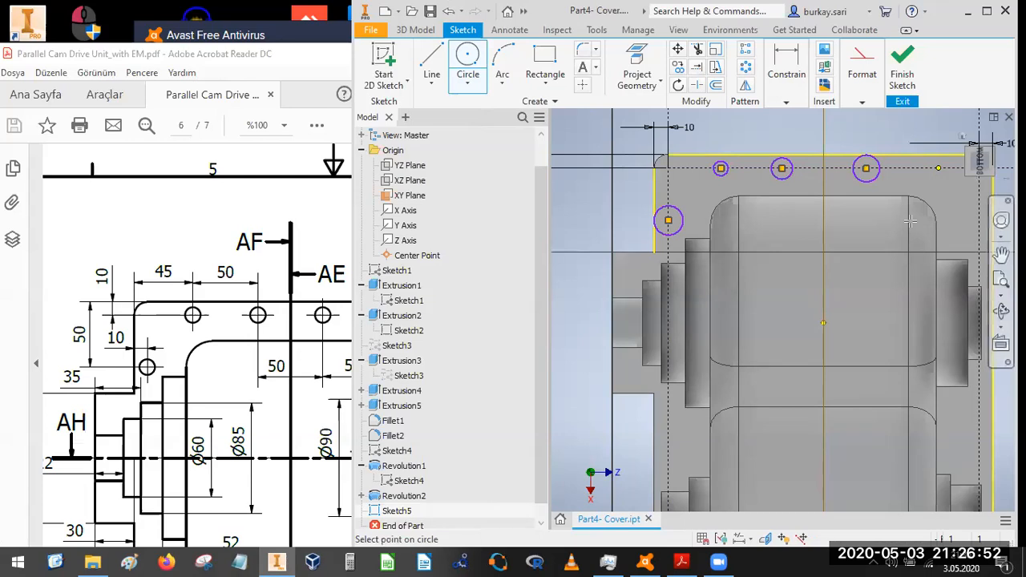
{"action": "left_click", "coordinate": [935, 180]}
- Sketch a circle on the right construction line just below the flange's upper-right corner
{"action": "scroll", "coordinate": [978, 218], "scroll_direction": "down", "scroll_amount": 1}
{"action": "middle_click_drag", "start_coordinate": [979, 218], "coordinate": [876, 233]}
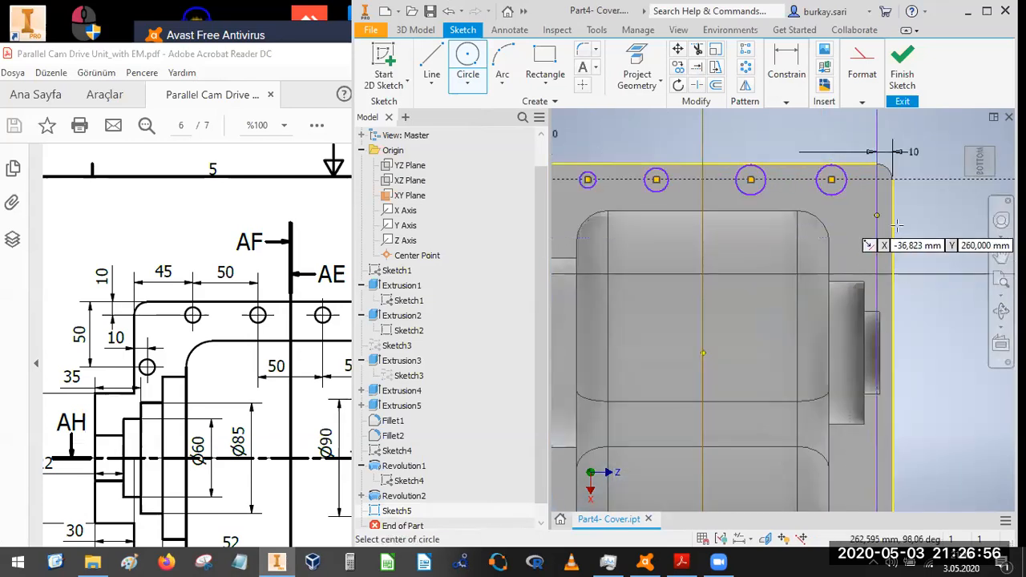
{"action": "left_click", "coordinate": [878, 217]}
{"action": "key", "text": "Return"}
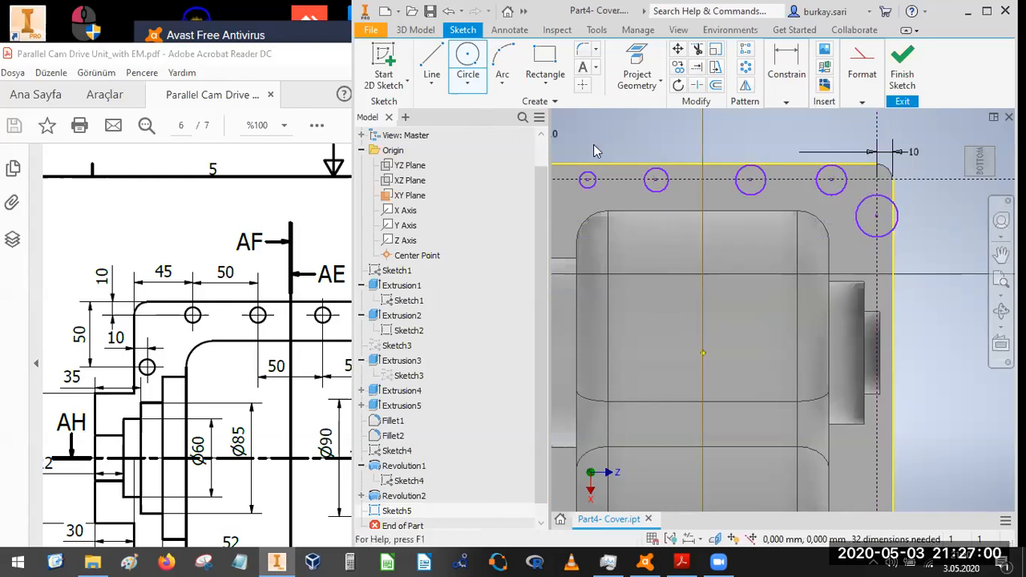
{"action": "key", "text": "Escape"}
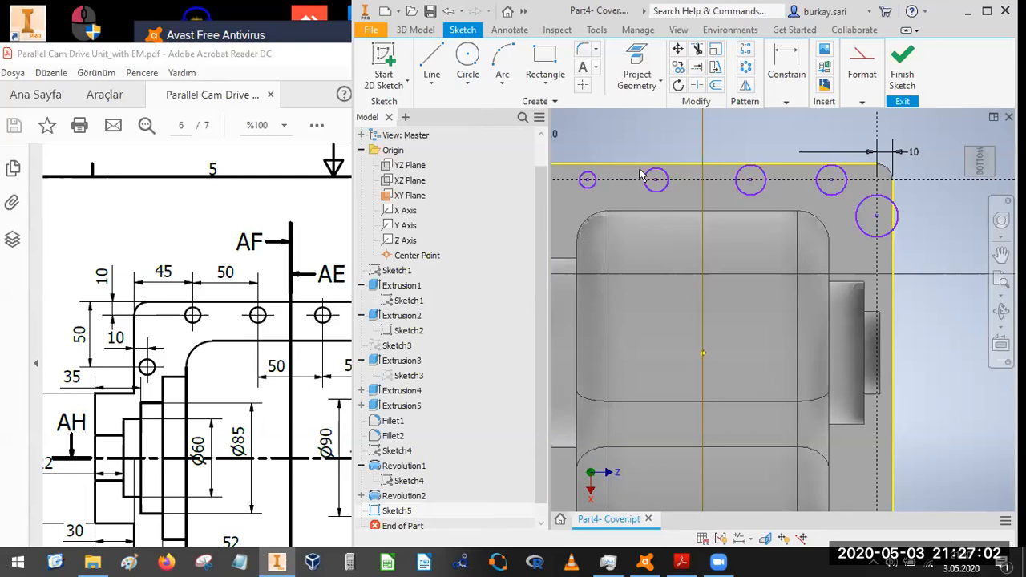
- Dimension the centres of the upper row's two middle circles 50 mm apart
{"action": "scroll", "coordinate": [642, 175], "scroll_direction": "down", "scroll_amount": 2}
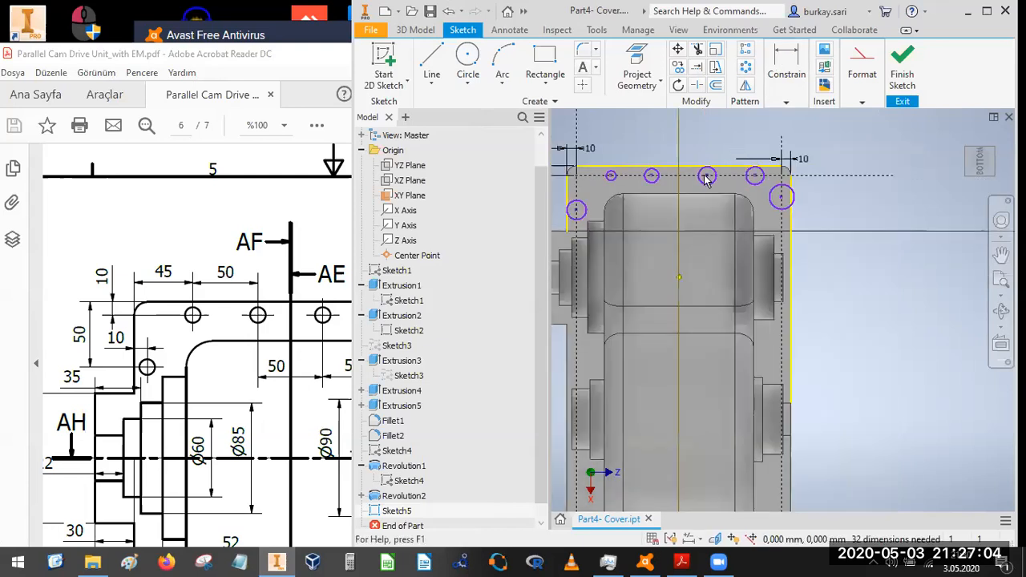
{"action": "scroll", "coordinate": [665, 165], "scroll_direction": "up", "scroll_amount": 2}
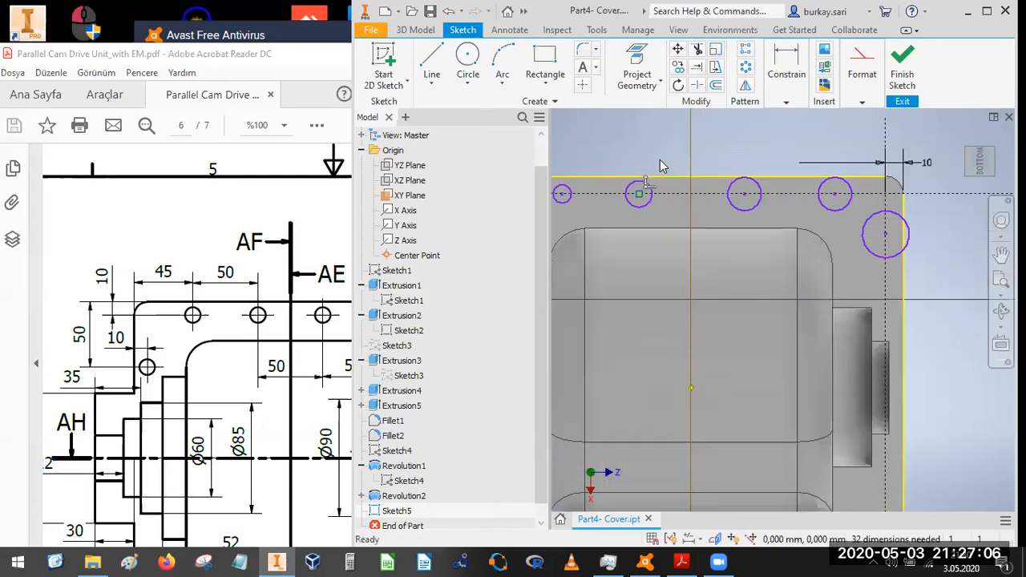
{"action": "left_click", "coordinate": [786, 73]}
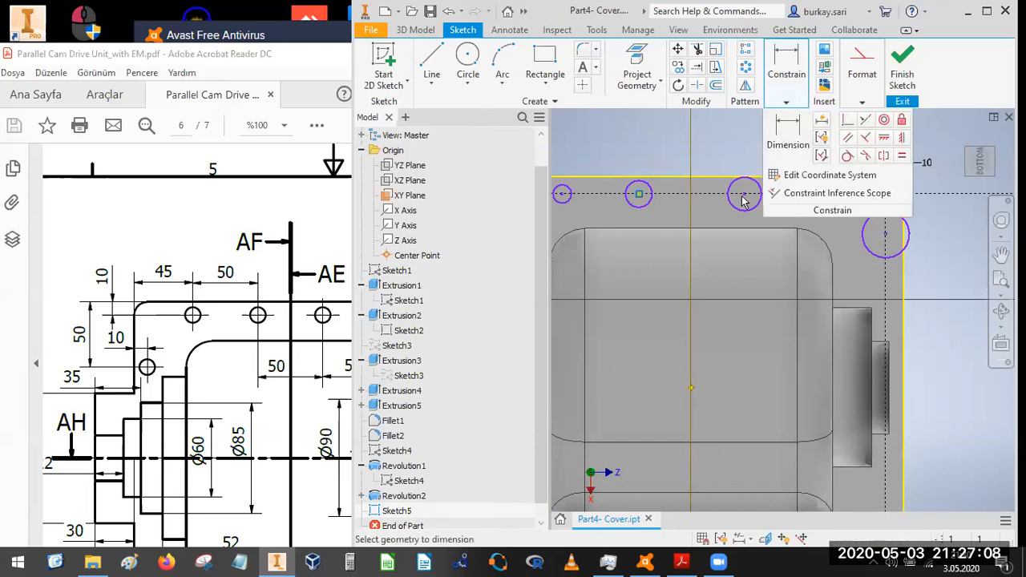
{"action": "left_click", "coordinate": [638, 193]}
{"action": "left_click", "coordinate": [744, 193]}
{"action": "left_click", "coordinate": [653, 160]}
{"action": "type", "text": "50"}
{"action": "key", "text": "Return"}
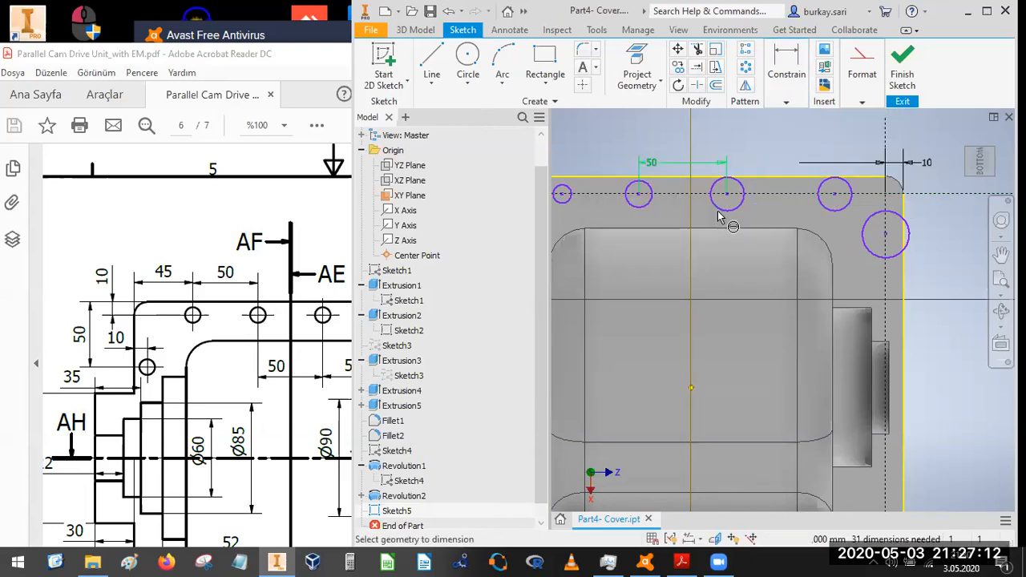
- Dimension the upper row's third circle 25 mm from the centre axis
{"action": "left_click", "coordinate": [691, 190]}
{"action": "left_click", "coordinate": [727, 194]}
{"action": "left_click", "coordinate": [714, 149]}
{"action": "type", "text": "25"}
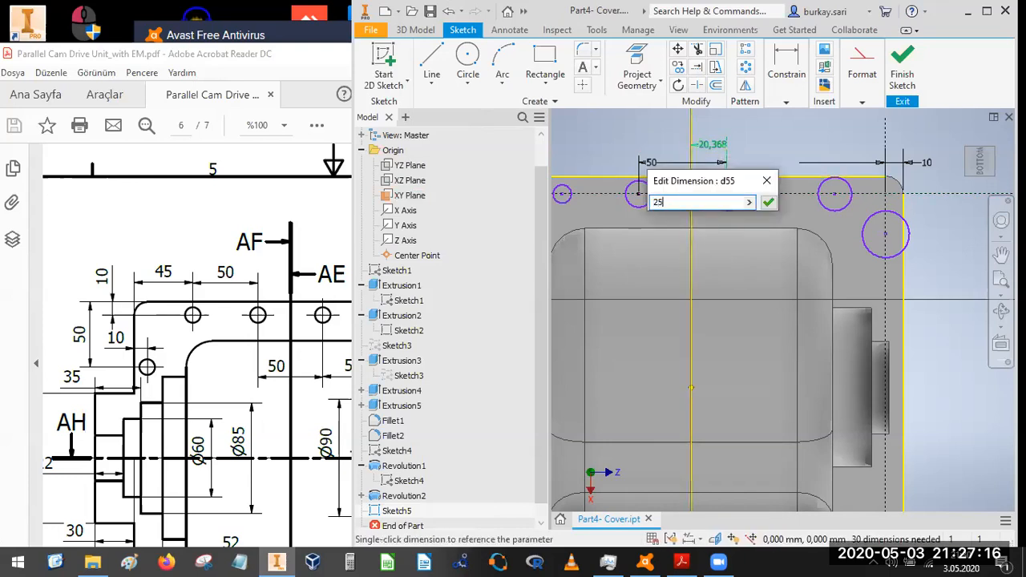
{"action": "key", "text": "Return"}
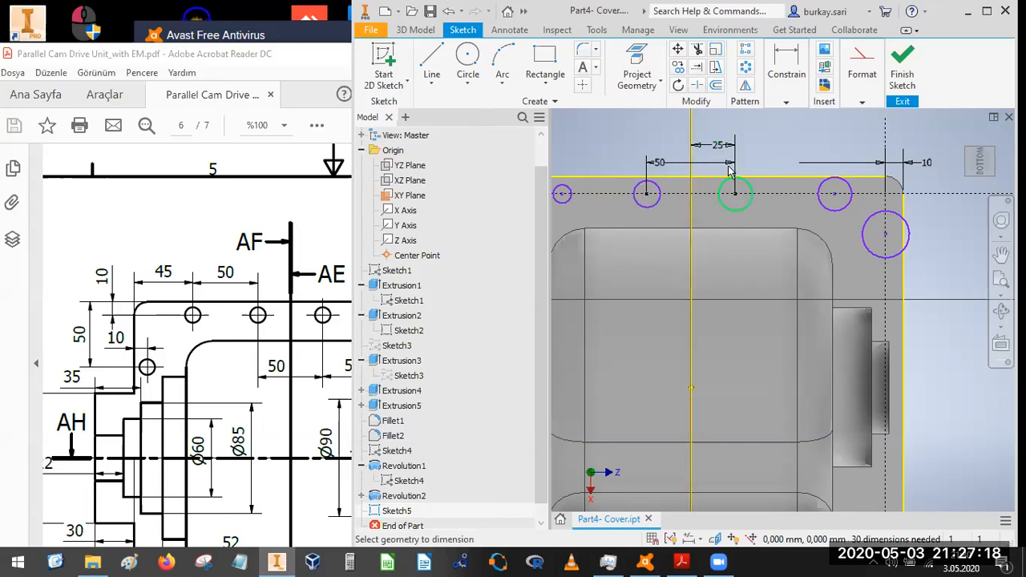
- Delete the 25 mm dimension between the centre axis and the third circle
{"action": "scroll", "coordinate": [729, 170], "scroll_direction": "up", "scroll_amount": 4}
{"action": "scroll", "coordinate": [714, 167], "scroll_direction": "down", "scroll_amount": 5}
{"action": "key", "text": "Escape"}
{"action": "left_click", "coordinate": [709, 167]}
{"action": "key", "text": "Delete"}
- Dimension the centres of the upper row's first and second circles 50 mm apart
{"action": "scroll", "coordinate": [631, 155], "scroll_direction": "up", "scroll_amount": 3}
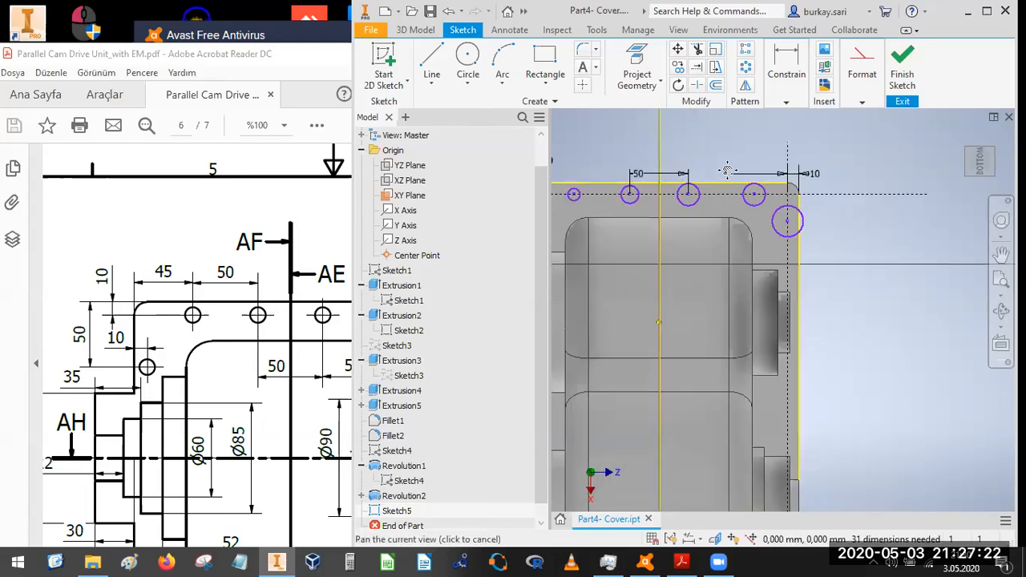
{"action": "middle_click_drag", "start_coordinate": [727, 169], "coordinate": [829, 157]}
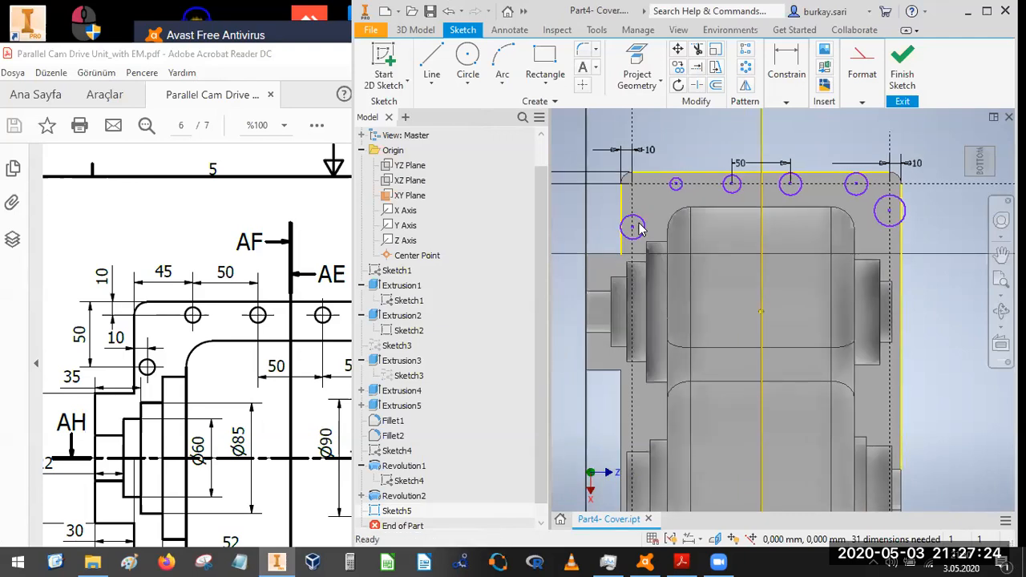
{"action": "left_click", "coordinate": [786, 102]}
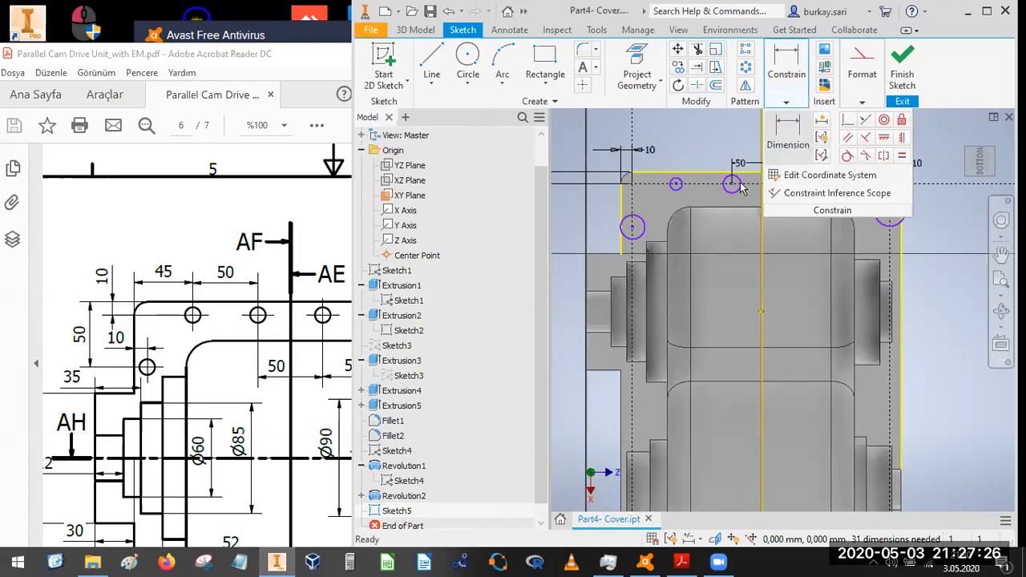
{"action": "key", "text": "d"}
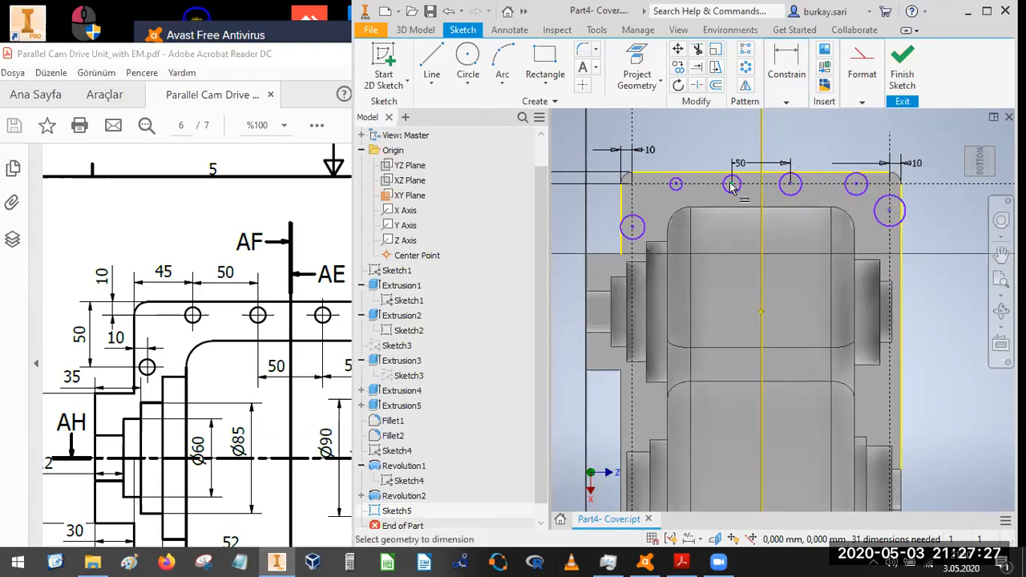
{"action": "left_click", "coordinate": [687, 166]}
{"action": "type", "text": "50"}
{"action": "key", "text": "Return"}
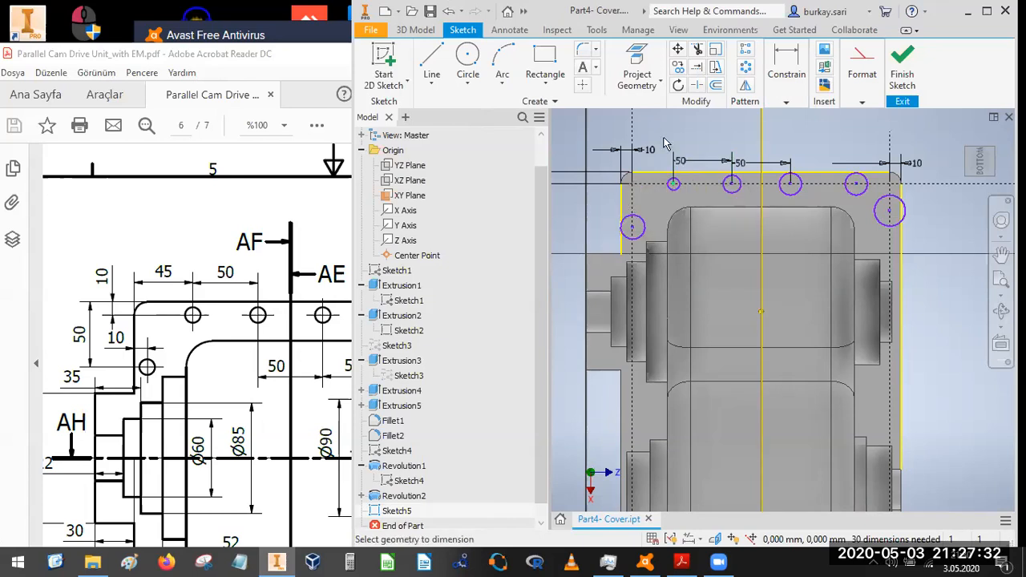
- Dimension the upper row's first circle 45 mm from the flange's left edge
{"action": "left_click", "coordinate": [664, 144]}
{"action": "left_click", "coordinate": [664, 302]}
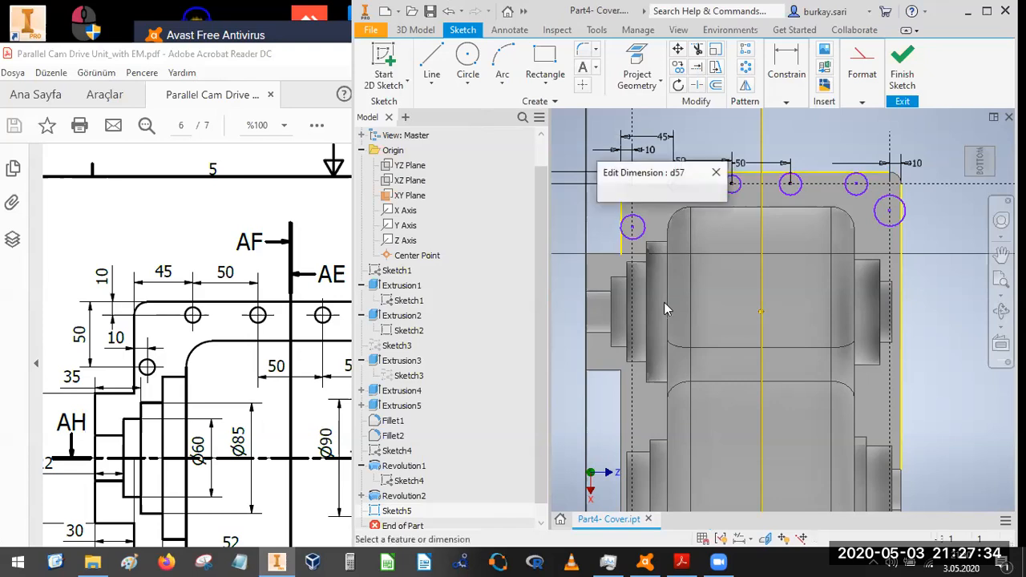
{"action": "key", "text": "Return"}
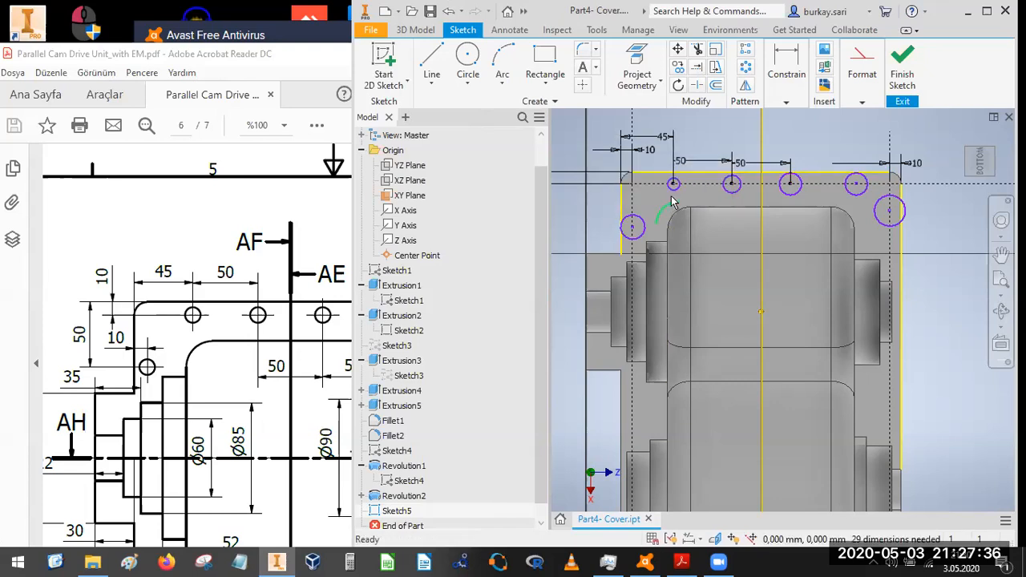
- Place a diameter dimension on the upper row's second circle and remove it again
{"action": "left_click", "coordinate": [729, 193]}
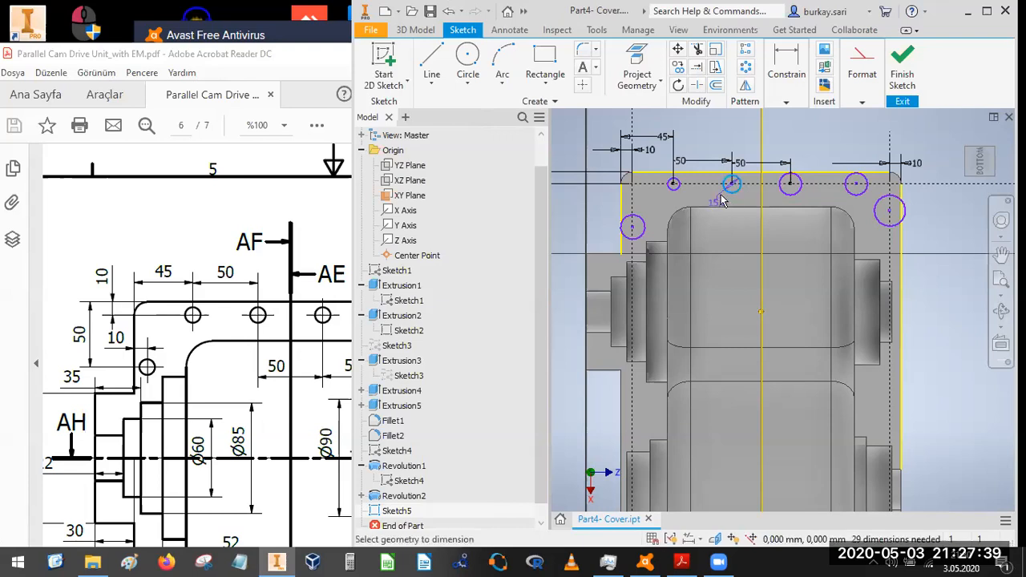
{"action": "left_click", "coordinate": [703, 251]}
{"action": "key", "text": "Return"}
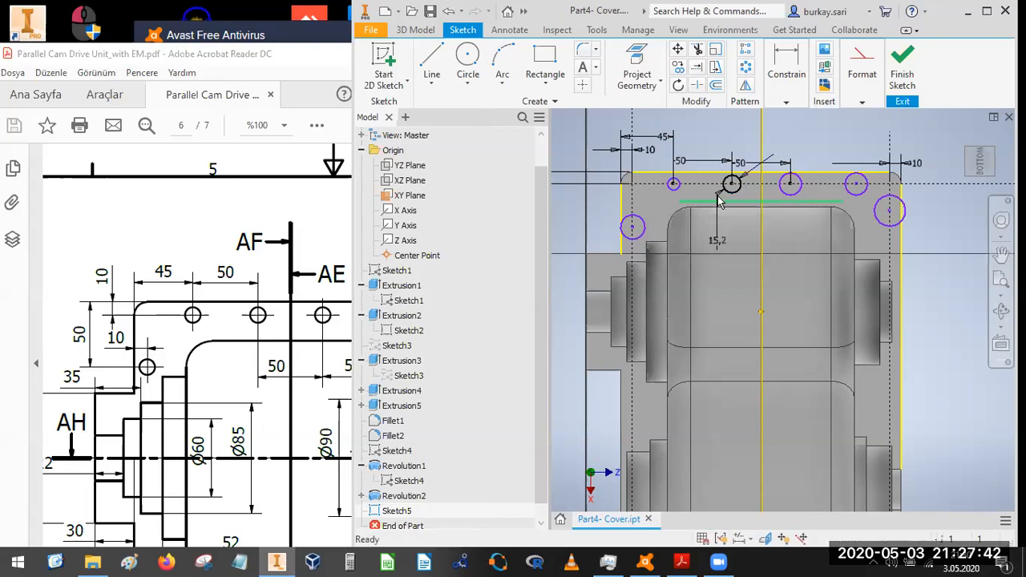
{"action": "left_click", "coordinate": [718, 196]}
{"action": "key", "text": "Delete"}
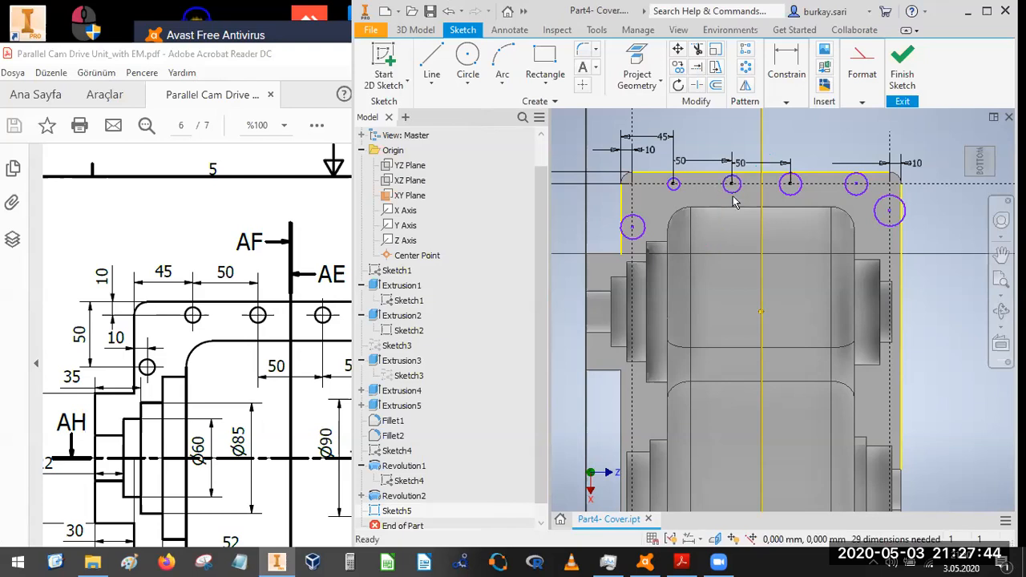
- Examine the drawing's hole spacing near the upper-right corner and compare it with both ends of the flange sketch
{"action": "left_click", "coordinate": [251, 331]}
{"action": "scroll", "coordinate": [264, 337], "scroll_direction": "right", "scroll_amount": 3}
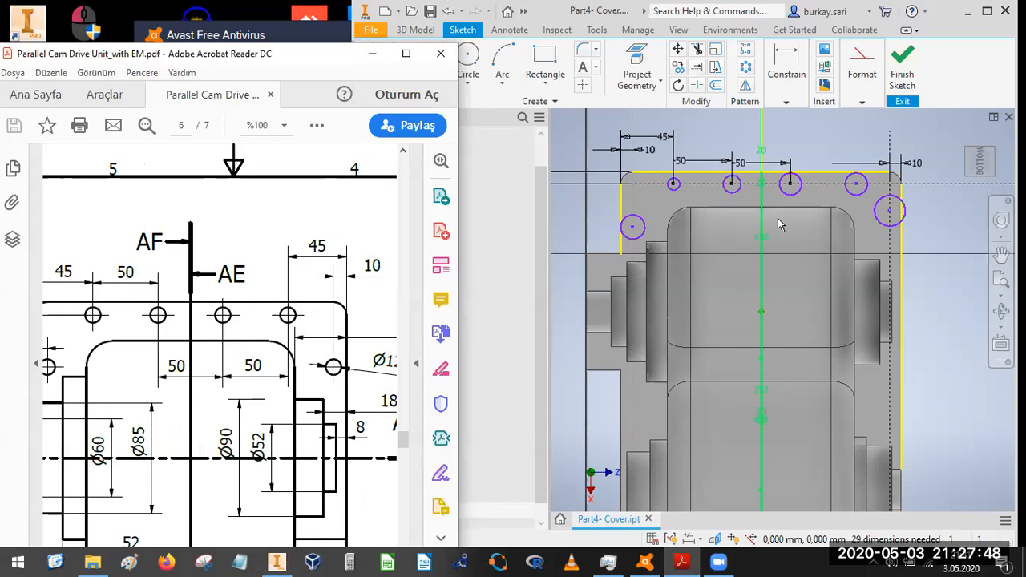
{"action": "left_click", "coordinate": [751, 237]}
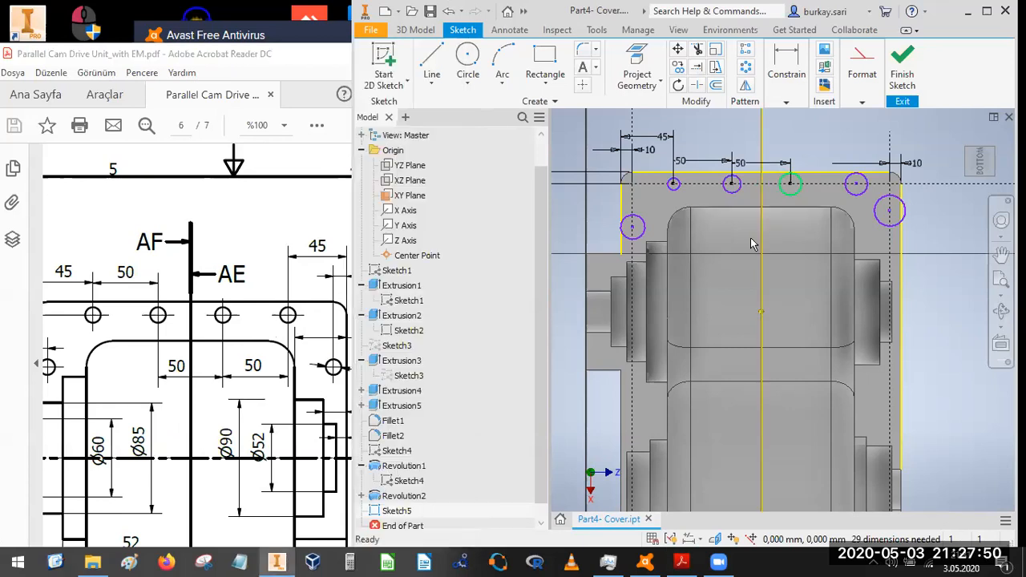
{"action": "scroll", "coordinate": [775, 345], "scroll_direction": "down", "scroll_amount": 2}
{"action": "middle_click_drag", "start_coordinate": [763, 390], "coordinate": [733, 249]}
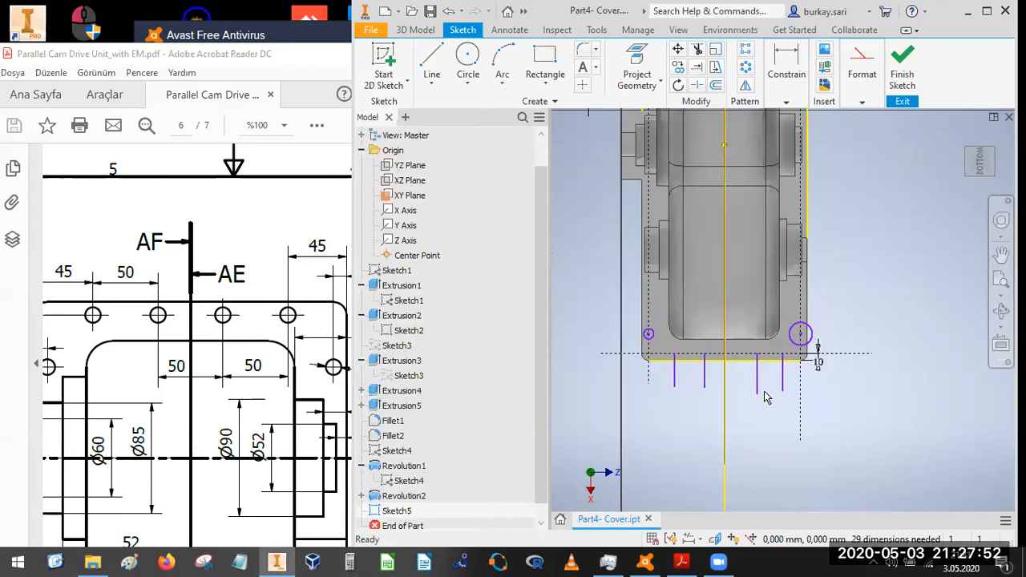
{"action": "middle_click_drag", "start_coordinate": [787, 279], "coordinate": [787, 425]}
{"action": "scroll", "coordinate": [734, 257], "scroll_direction": "up", "scroll_amount": 3}
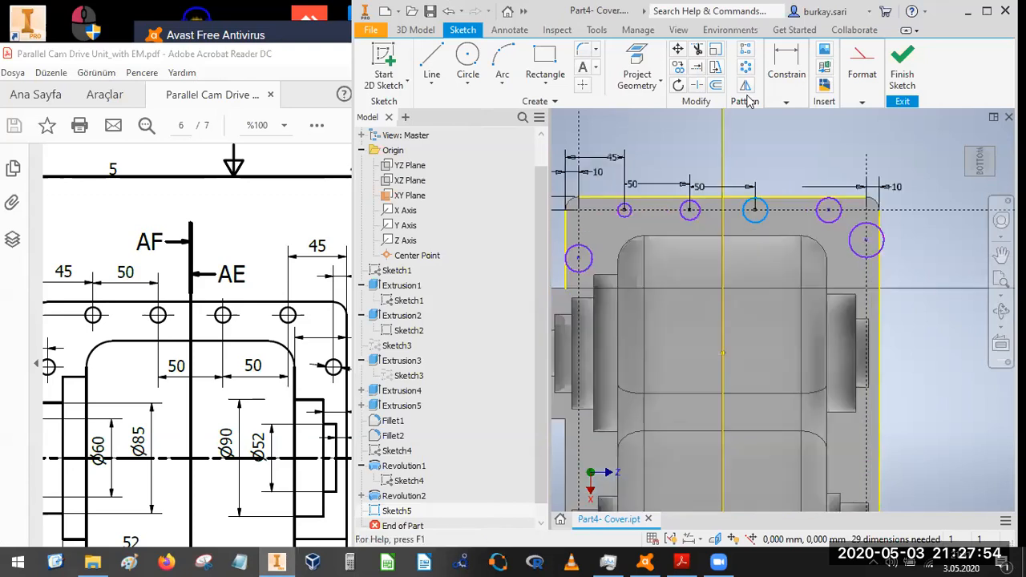
- Apply Equal constraints so the upper row's four circles and the circles beside both ends of that row share one size
{"action": "left_click", "coordinate": [785, 102]}
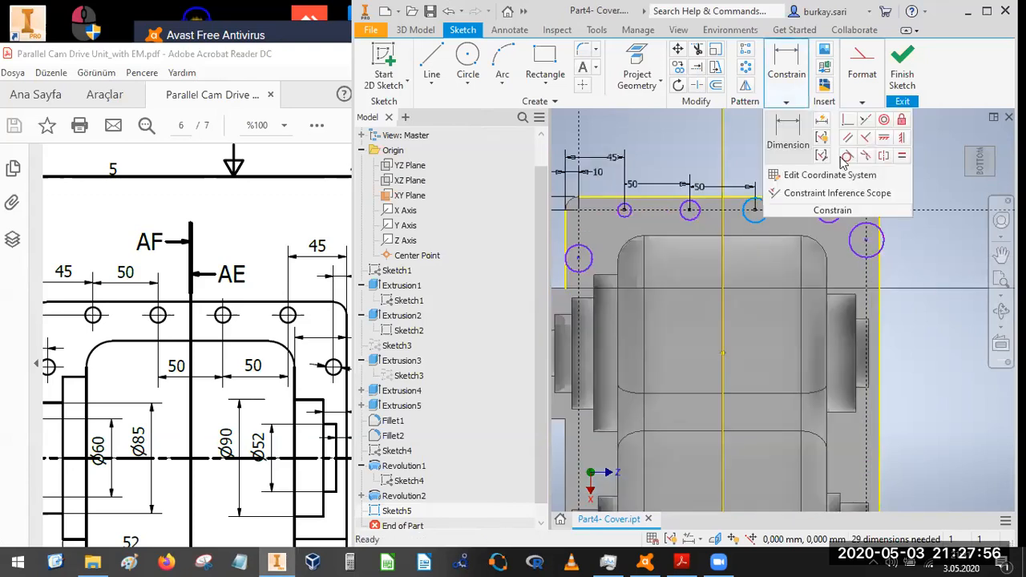
{"action": "left_click", "coordinate": [897, 157]}
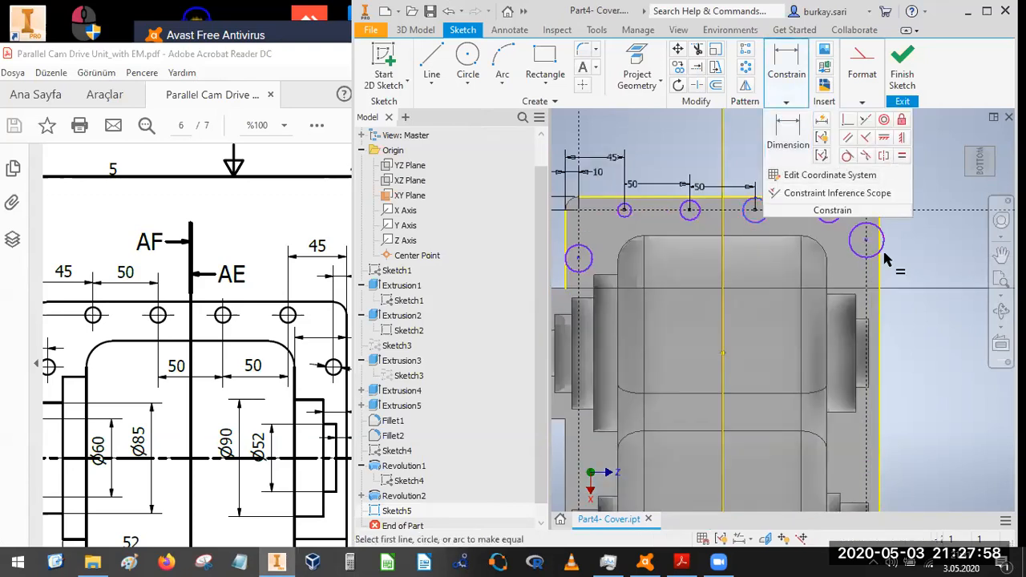
{"action": "left_click", "coordinate": [850, 238]}
{"action": "left_click", "coordinate": [850, 241]}
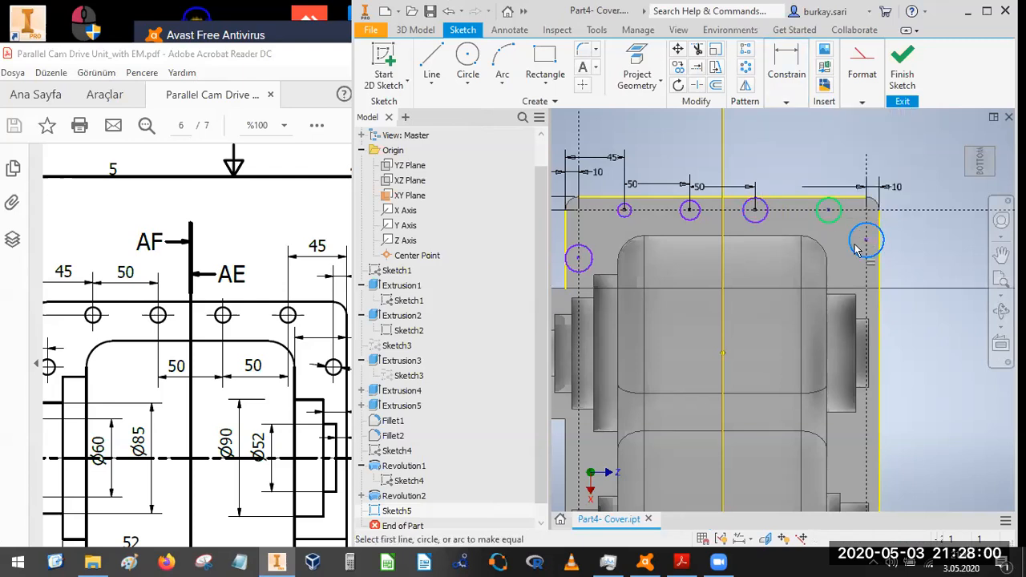
{"action": "left_click", "coordinate": [855, 245]}
{"action": "left_click", "coordinate": [752, 222]}
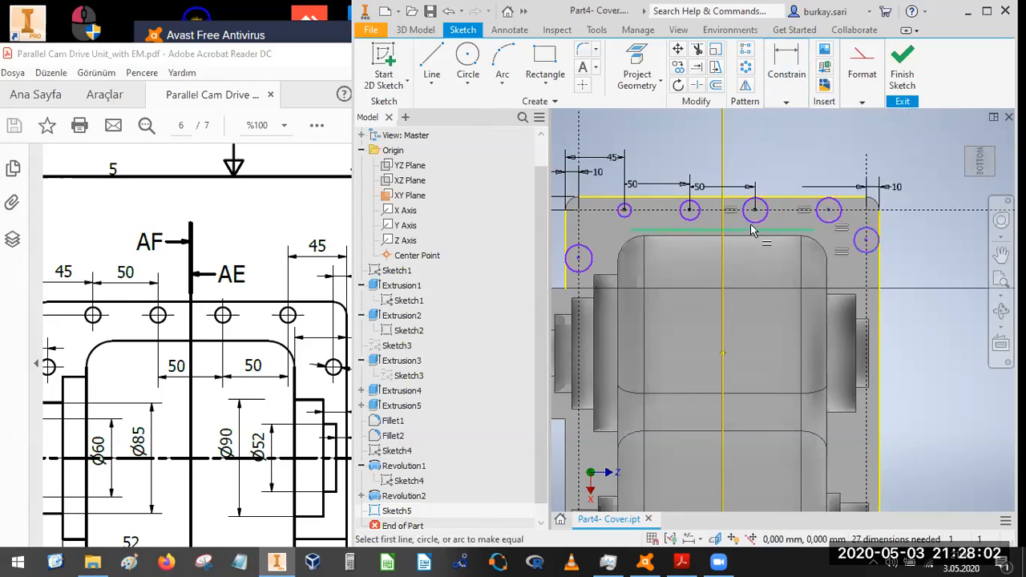
{"action": "left_click", "coordinate": [864, 250]}
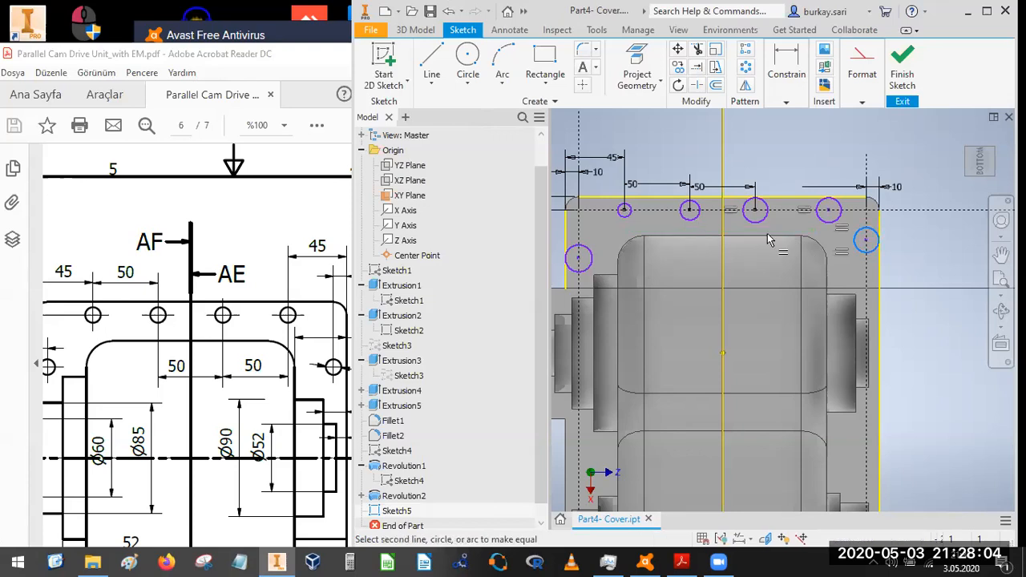
{"action": "left_click", "coordinate": [633, 222]}
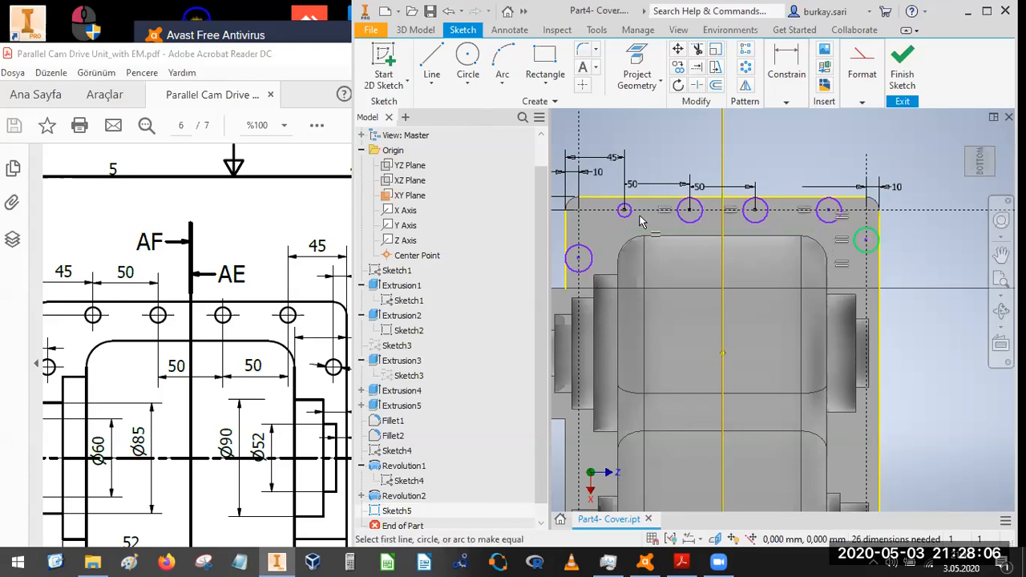
{"action": "left_click", "coordinate": [865, 246]}
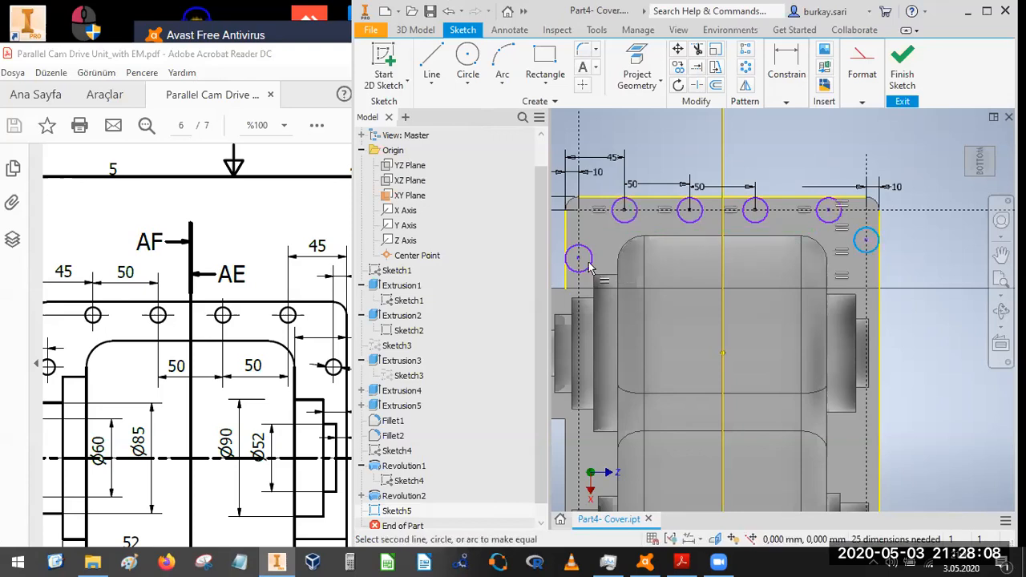
- Dimension the diameter of the circle near the flange's upper-right corner as 10 mm
{"action": "left_click", "coordinate": [785, 71]}
{"action": "left_click", "coordinate": [787, 127]}
{"action": "left_click", "coordinate": [876, 247]}
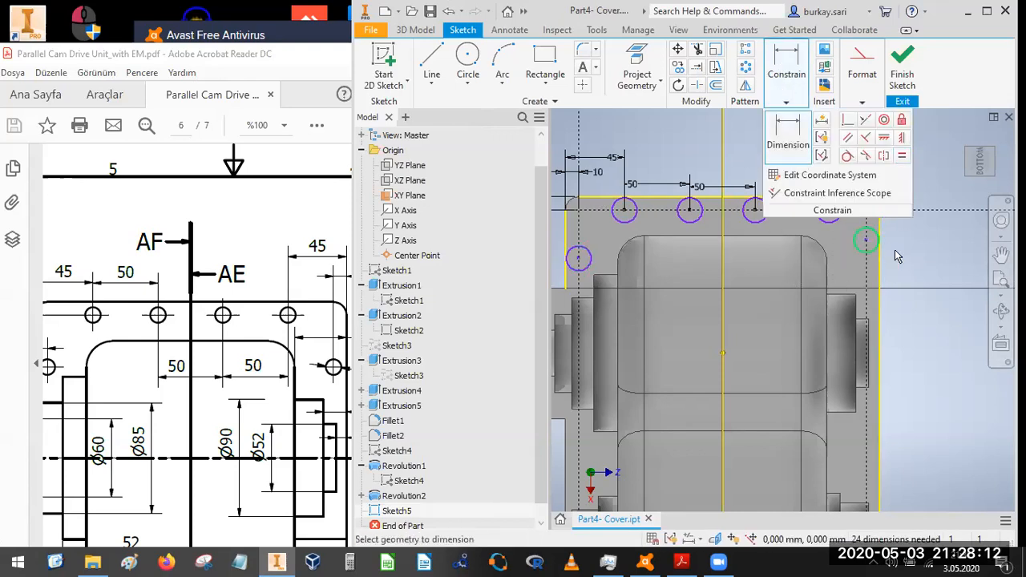
{"action": "left_click", "coordinate": [896, 263]}
{"action": "type", "text": "10"}
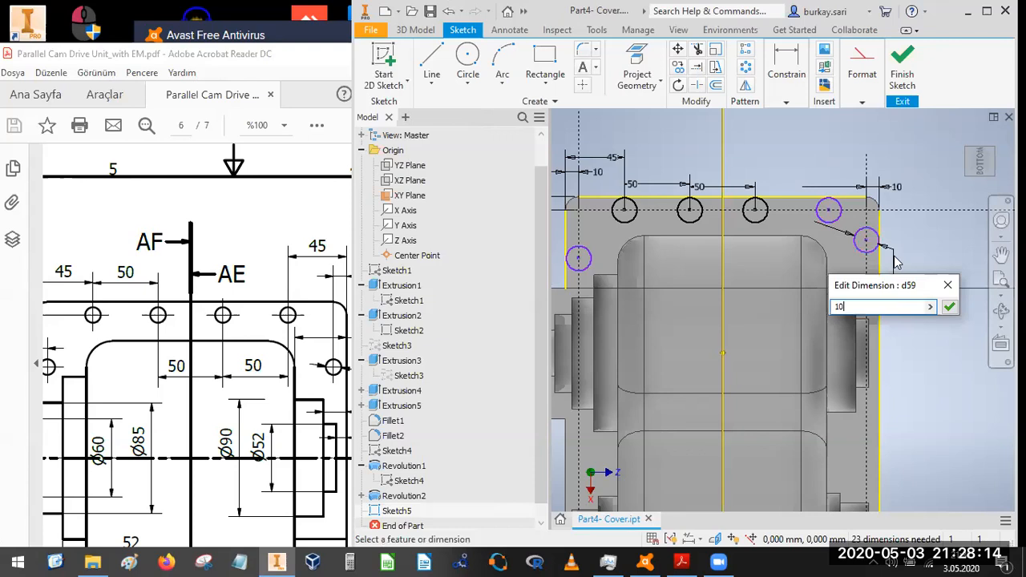
{"action": "key", "text": "Return"}
- Dimension the centres of the upper row's third and fourth circles 50 mm apart
{"action": "scroll", "coordinate": [830, 211], "scroll_direction": "down", "scroll_amount": 3}
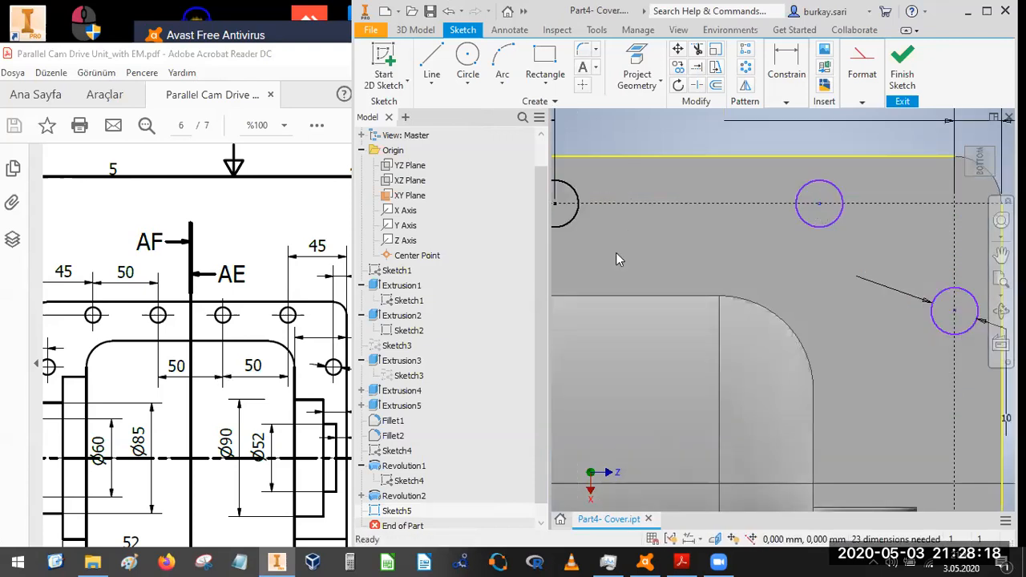
{"action": "left_click", "coordinate": [786, 72]}
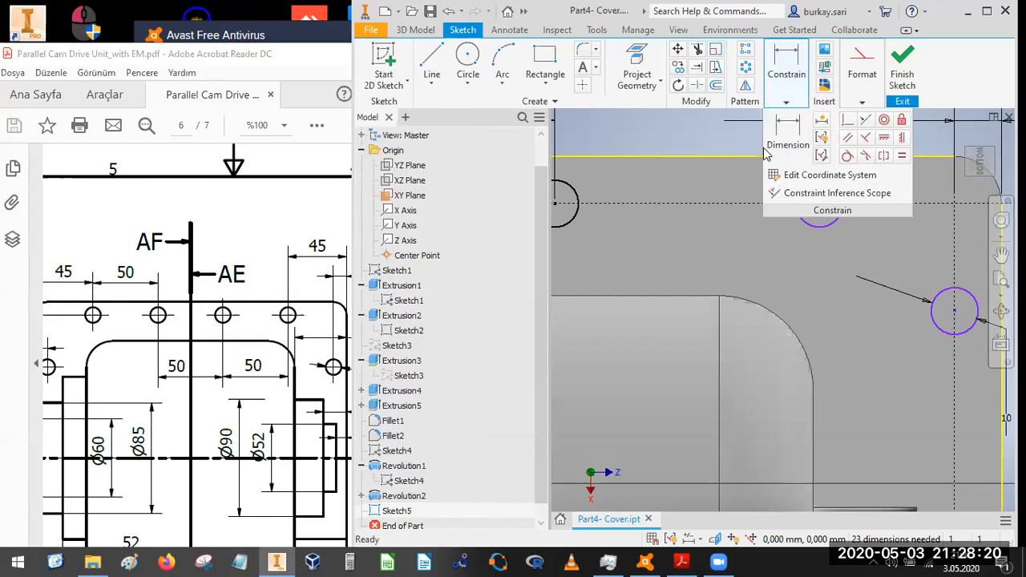
{"action": "left_click", "coordinate": [768, 149]}
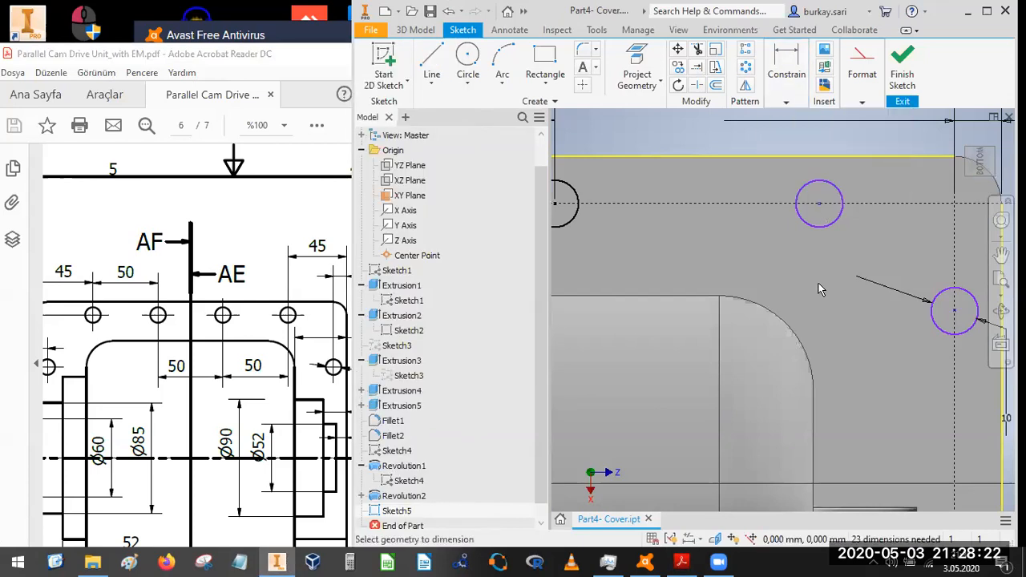
{"action": "left_click", "coordinate": [818, 204]}
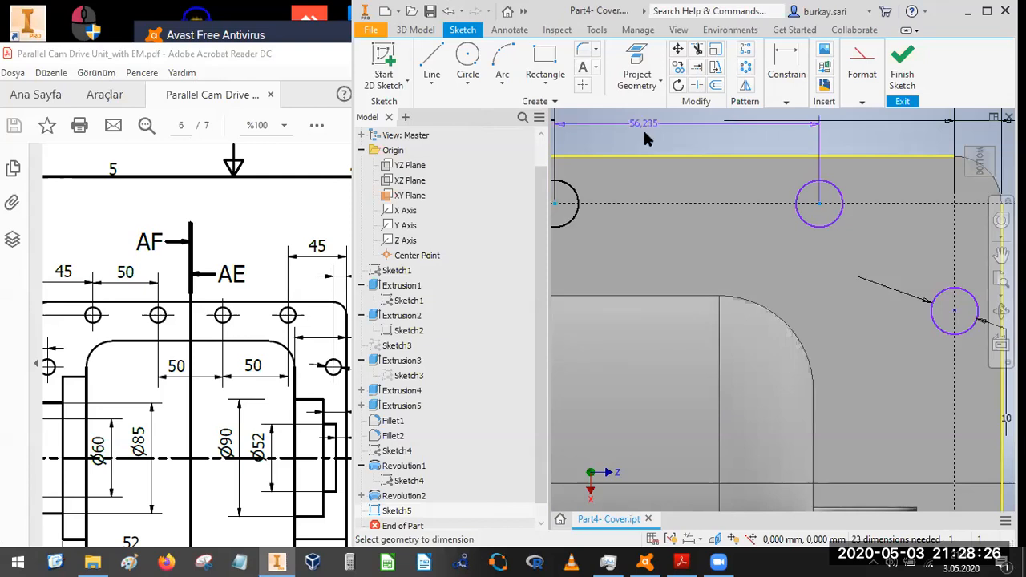
{"action": "left_click", "coordinate": [643, 130]}
{"action": "type", "text": "50"}
{"action": "key", "text": "Return"}
- Check the drawing's upper hole spacing and dimension the upper-right side circle's centre 50 mm below the flange's top edge
{"action": "left_click_drag", "start_coordinate": [200, 335], "coordinate": [121, 320]}
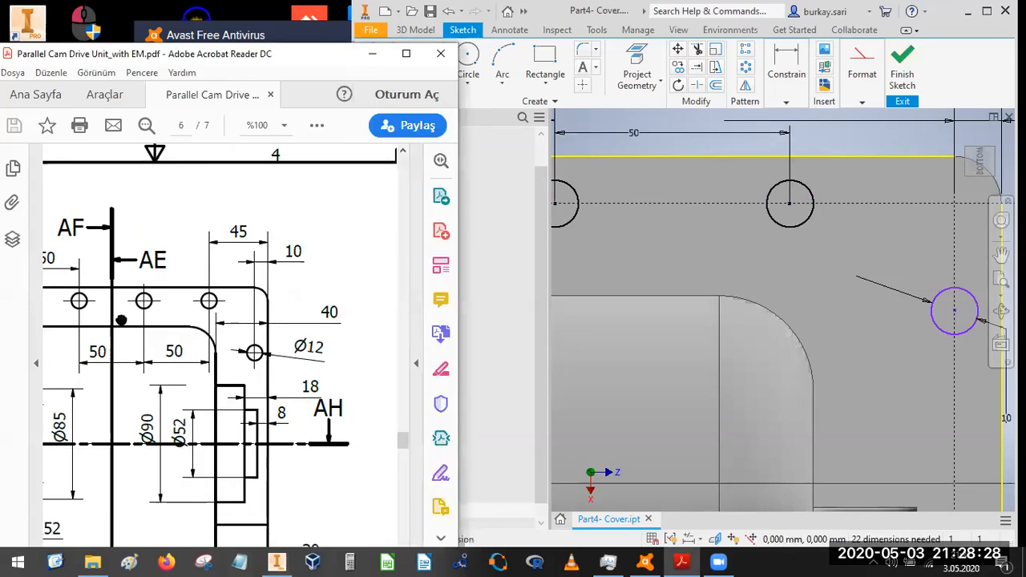
{"action": "left_click_drag", "start_coordinate": [264, 360], "coordinate": [250, 359]}
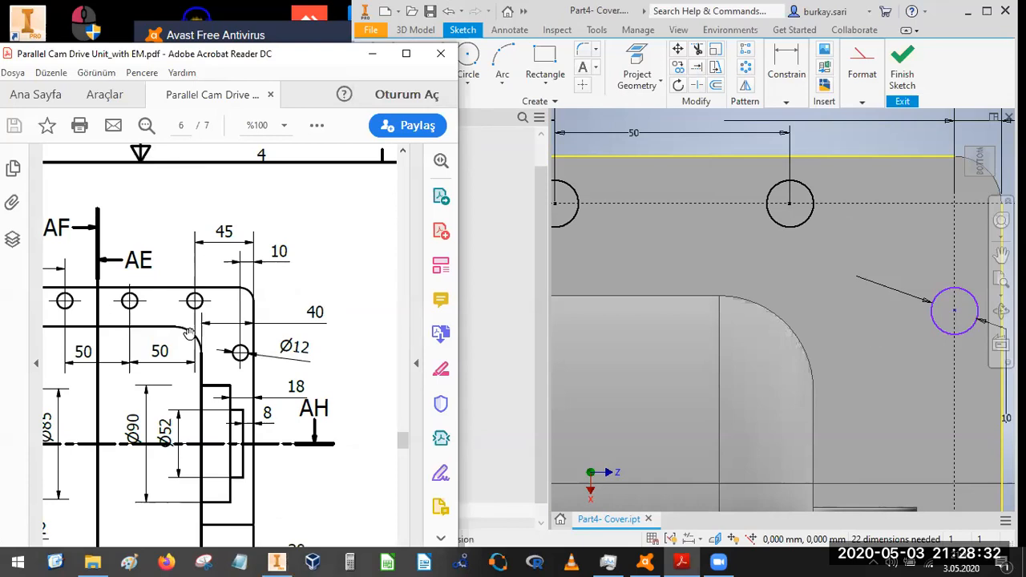
{"action": "left_click_drag", "start_coordinate": [343, 312], "coordinate": [515, 288]}
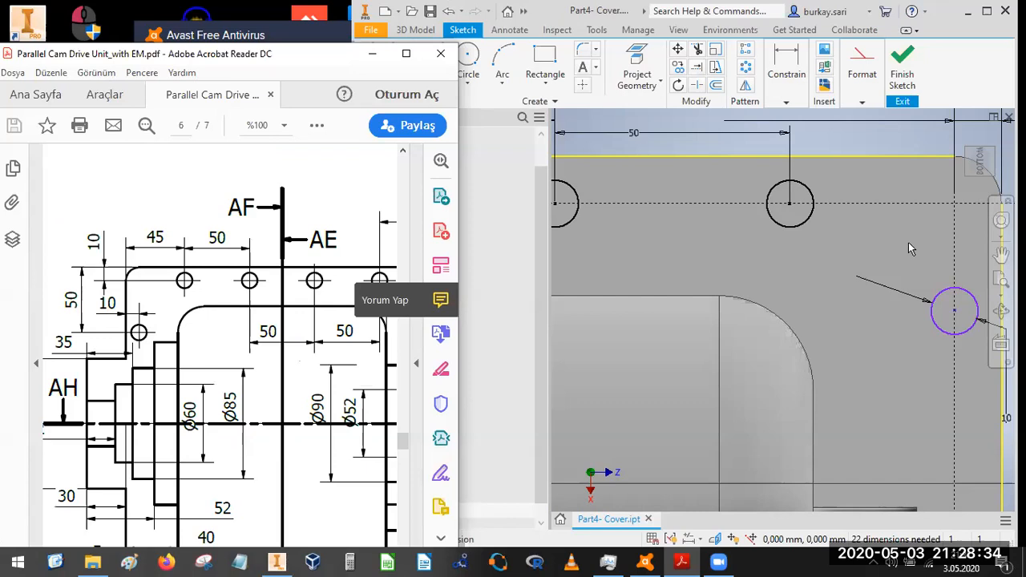
{"action": "left_click", "coordinate": [967, 308]}
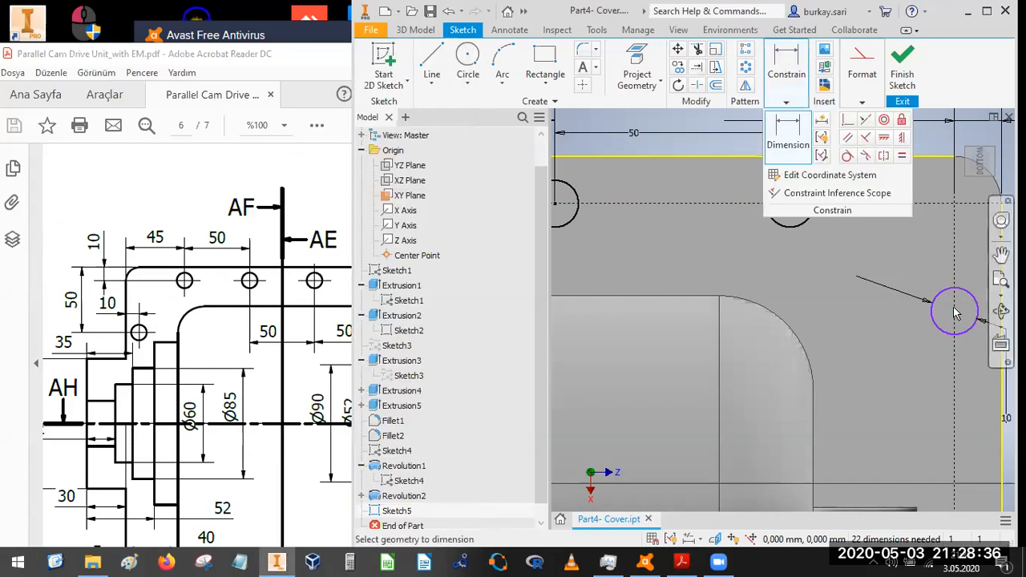
{"action": "left_click", "coordinate": [954, 310]}
{"action": "left_click", "coordinate": [934, 157]}
{"action": "mouse_move", "coordinate": [832, 298]}
{"action": "middle_mouse_down"}
{"action": "mouse_move", "coordinate": [824, 323]}
{"action": "mouse_move", "coordinate": [732, 322]}
{"action": "middle_mouse_up"}
{"action": "left_click", "coordinate": [944, 264]}
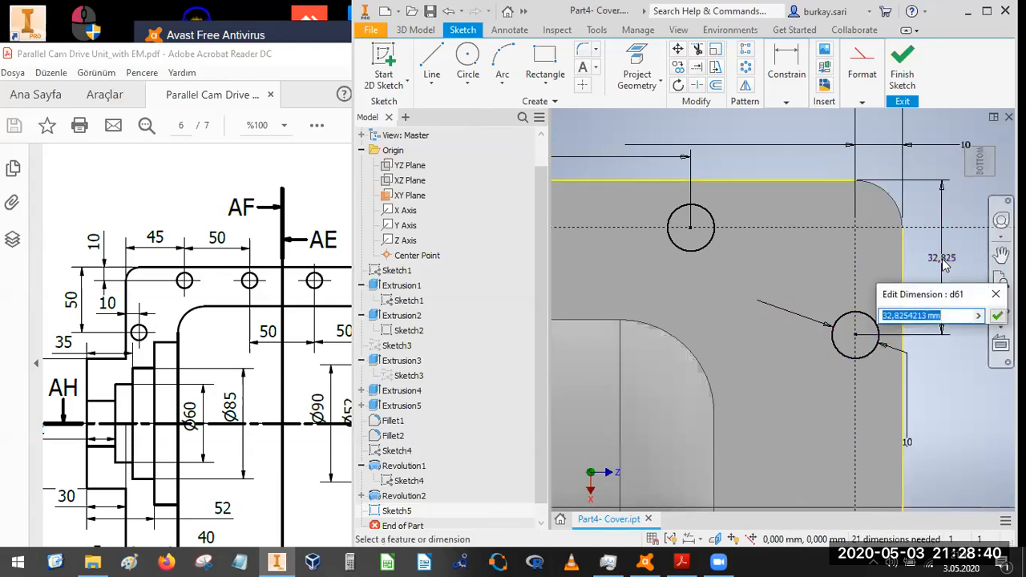
{"action": "type", "text": "50"}
{"action": "key", "text": "Return"}
- Dimension the upper-left side circle's centre 50 mm below the flange's top edge
{"action": "scroll", "coordinate": [851, 307], "scroll_direction": "down", "scroll_amount": 5}
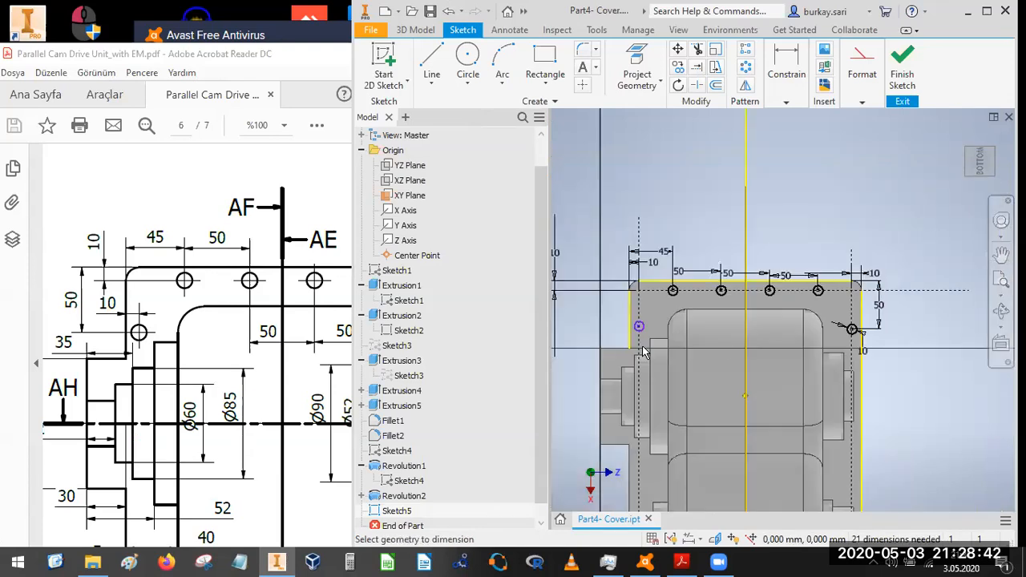
{"action": "scroll", "coordinate": [646, 322], "scroll_direction": "up", "scroll_amount": 2}
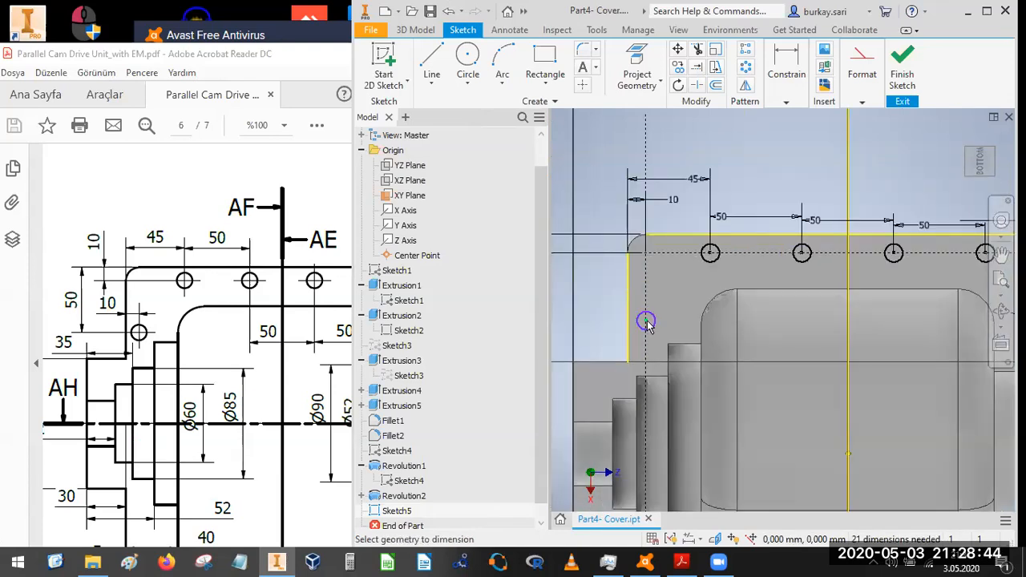
{"action": "left_click", "coordinate": [647, 321]}
{"action": "left_click", "coordinate": [668, 235]}
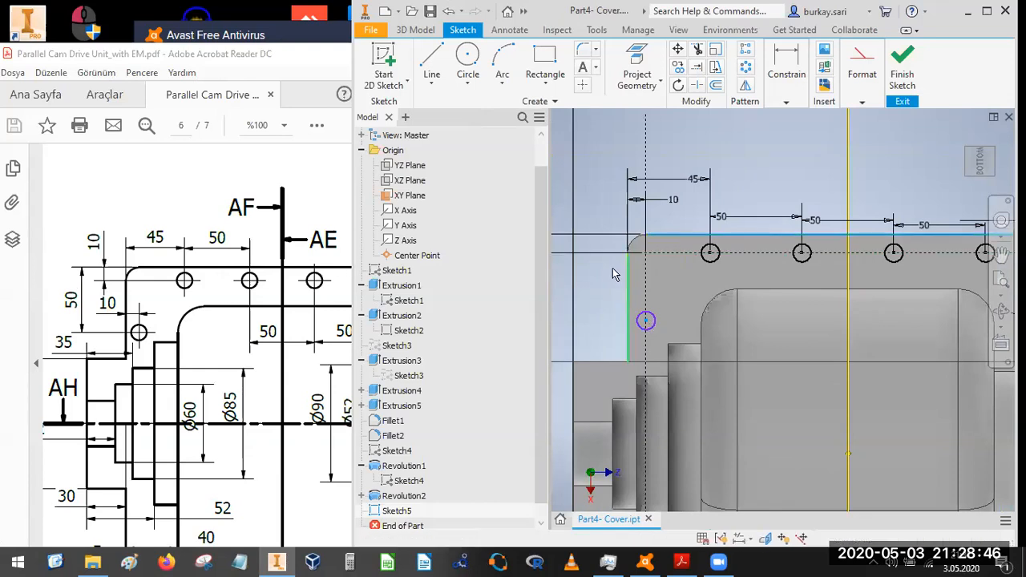
{"action": "left_click", "coordinate": [603, 273]}
{"action": "type", "text": "50"}
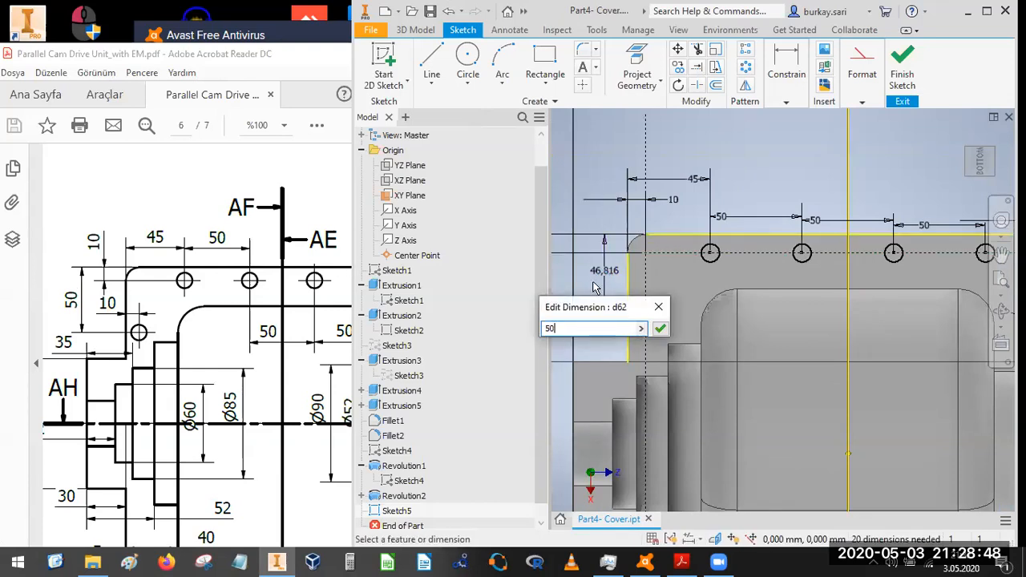
{"action": "key", "text": "Return"}
- Consult the drawing's lower-left corner and dimension the lower-left side circle's centre 40 mm above the flange's bottom edge
{"action": "scroll", "coordinate": [710, 335], "scroll_direction": "down", "scroll_amount": 3}
{"action": "scroll", "coordinate": [619, 423], "scroll_direction": "down", "scroll_amount": 2}
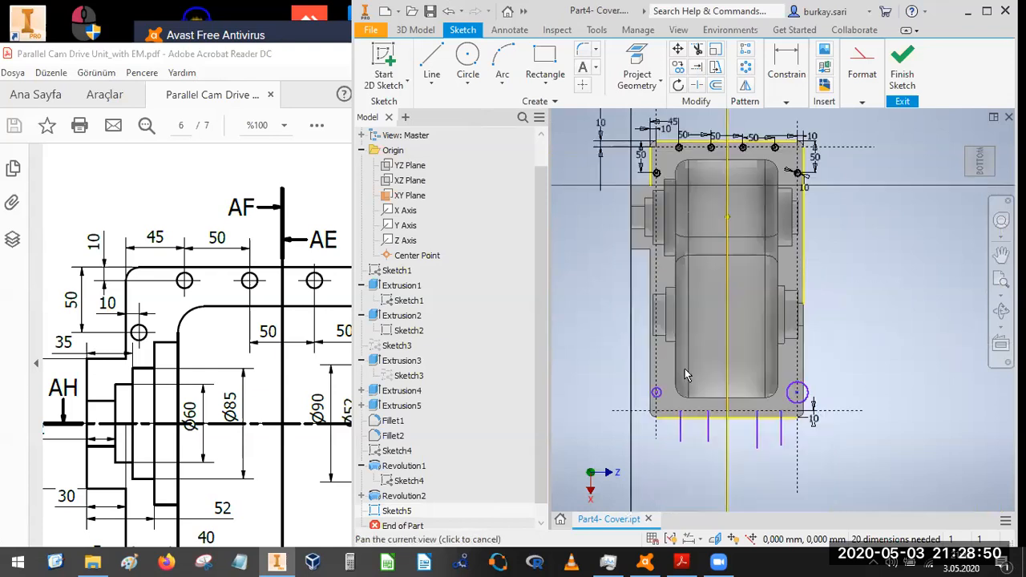
{"action": "scroll", "coordinate": [619, 424], "scroll_direction": "up", "scroll_amount": 3}
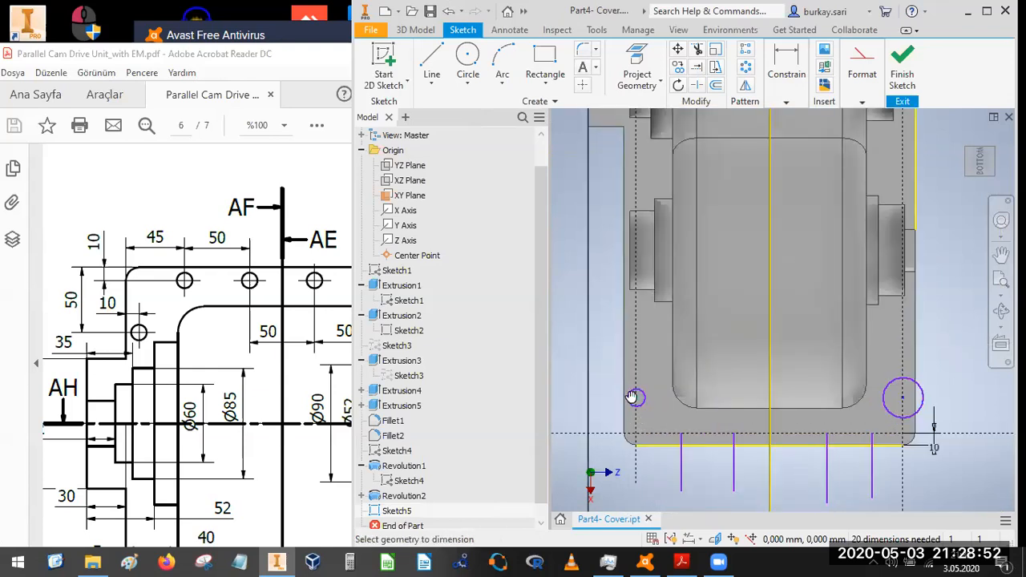
{"action": "mouse_move", "coordinate": [149, 412]}
{"action": "left_mouse_down"}
{"action": "mouse_move", "coordinate": [149, 360]}
{"action": "mouse_move", "coordinate": [213, 392]}
{"action": "left_mouse_up"}
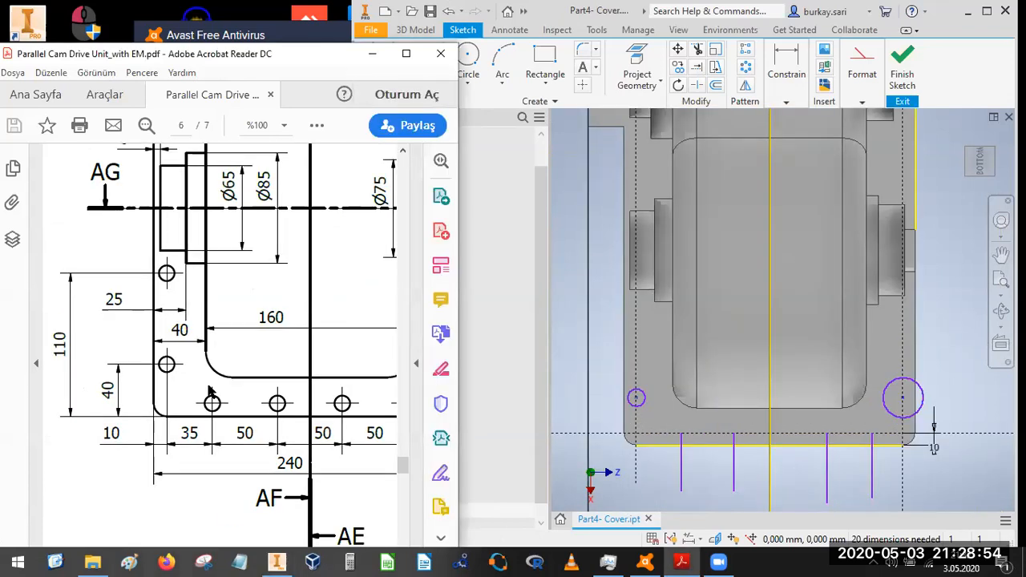
{"action": "left_click", "coordinate": [635, 399]}
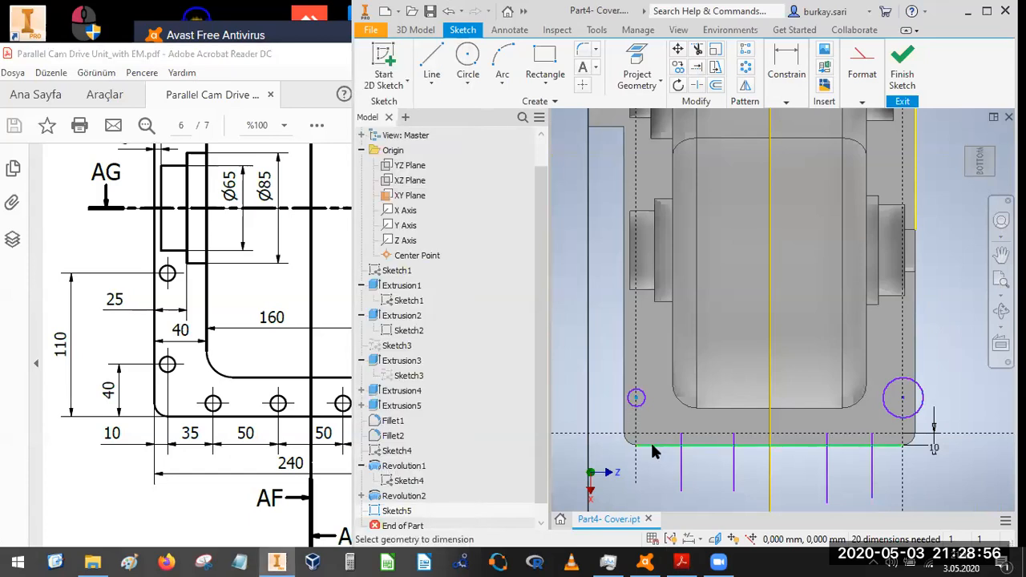
{"action": "left_click", "coordinate": [612, 425]}
{"action": "type", "text": "50"}
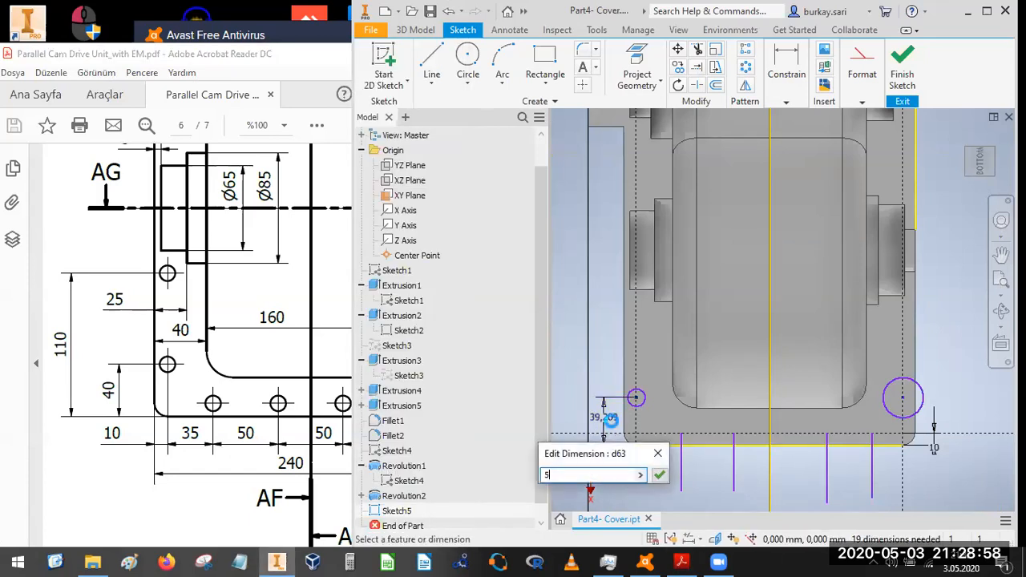
{"action": "double_click", "coordinate": [595, 410]}
{"action": "type", "text": "40"}
{"action": "key", "text": "Return"}
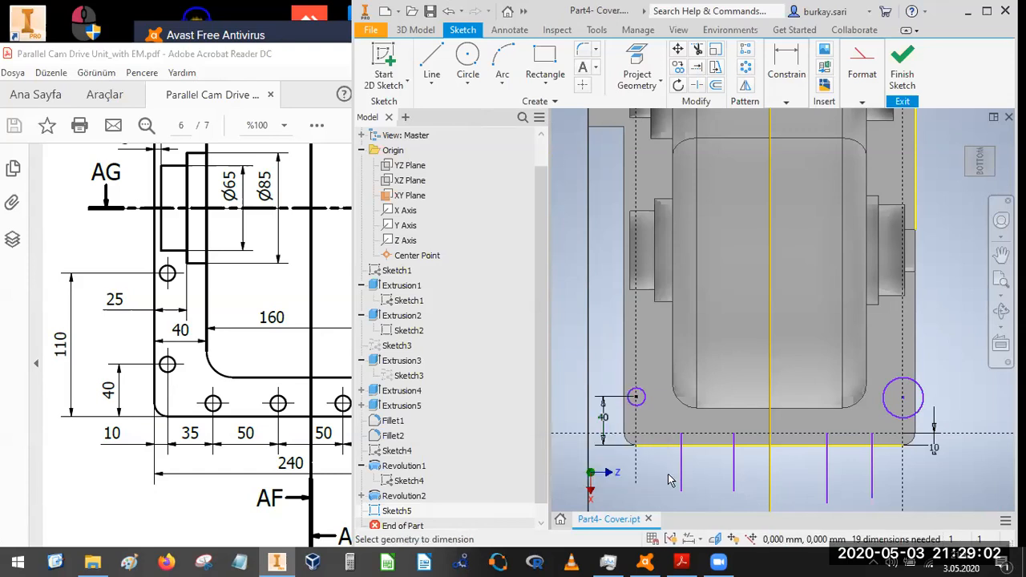
- Dimension the first short vertical line at the flange's bottom edge 35 mm from the lower-left circle's centreline
{"action": "scroll", "coordinate": [640, 426], "scroll_direction": "down", "scroll_amount": 3}
{"action": "scroll", "coordinate": [658, 386], "scroll_direction": "up", "scroll_amount": 5}
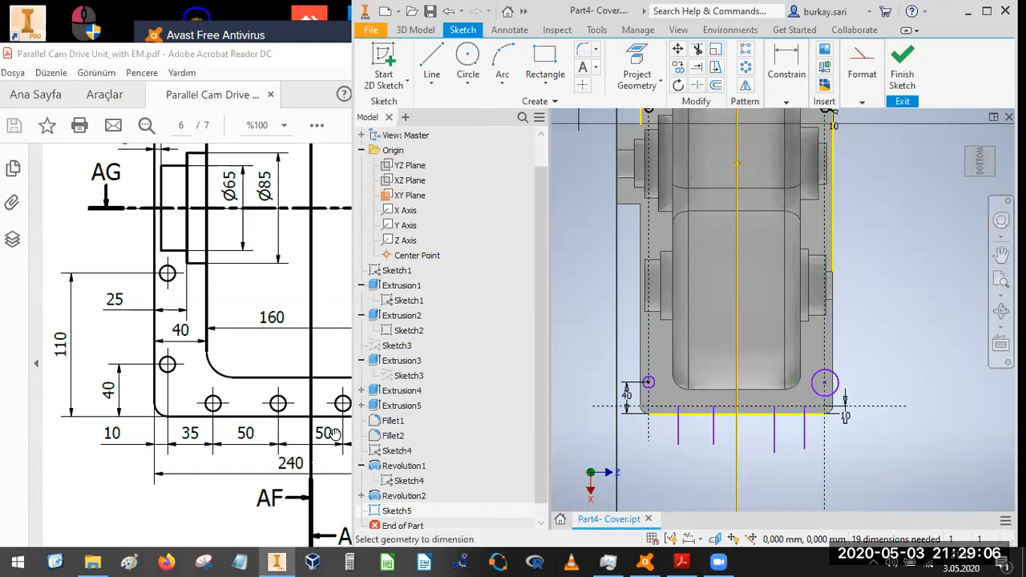
{"action": "left_click", "coordinate": [781, 64]}
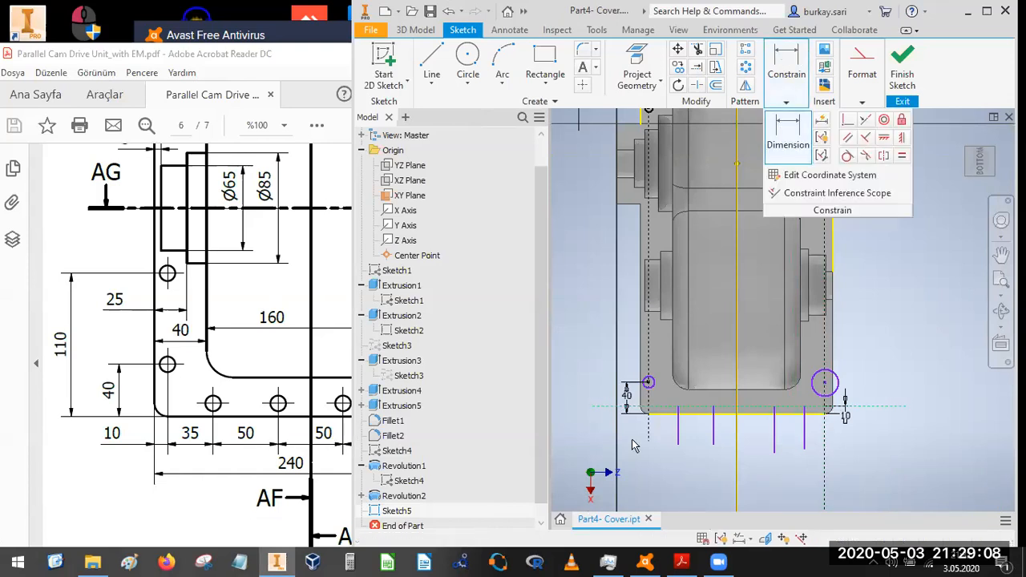
{"action": "left_click", "coordinate": [650, 385]}
{"action": "left_click", "coordinate": [677, 429]}
{"action": "left_click", "coordinate": [667, 449]}
{"action": "type", "text": "35"}
{"action": "key", "text": "Return"}
- Dimension the first and second short vertical lines at the bottom edge 50 mm apart
{"action": "left_click", "coordinate": [677, 433]}
{"action": "left_click", "coordinate": [714, 437]}
{"action": "left_click", "coordinate": [697, 461]}
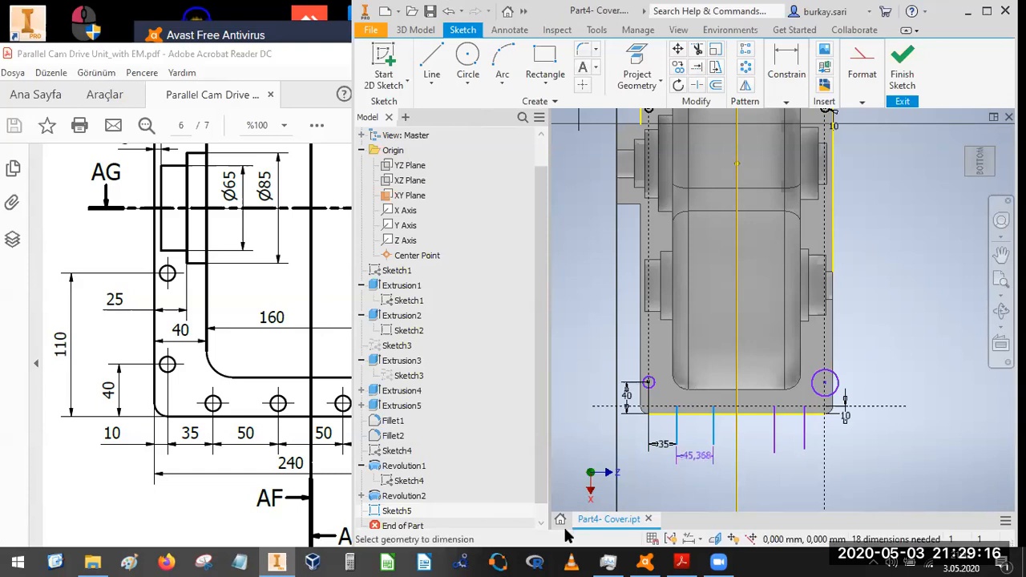
{"action": "type", "text": "50"}
{"action": "key", "text": "Return"}
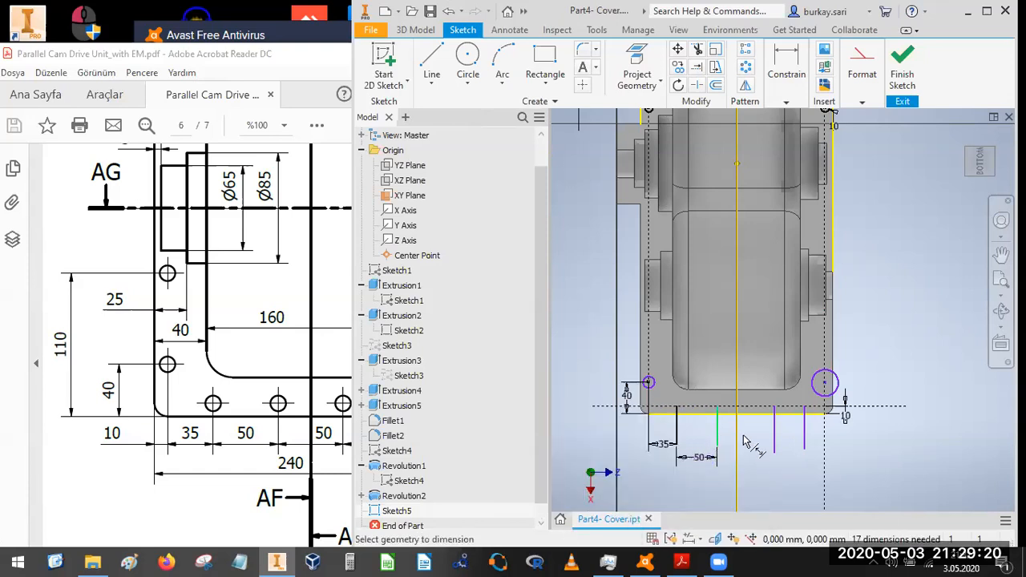
- Check the drawing's lower-row spacing and dimension the second and third short vertical lines at the bottom edge 50 mm apart
{"action": "left_click", "coordinate": [774, 445]}
{"action": "left_click", "coordinate": [762, 457]}
{"action": "left_click", "coordinate": [155, 463]}
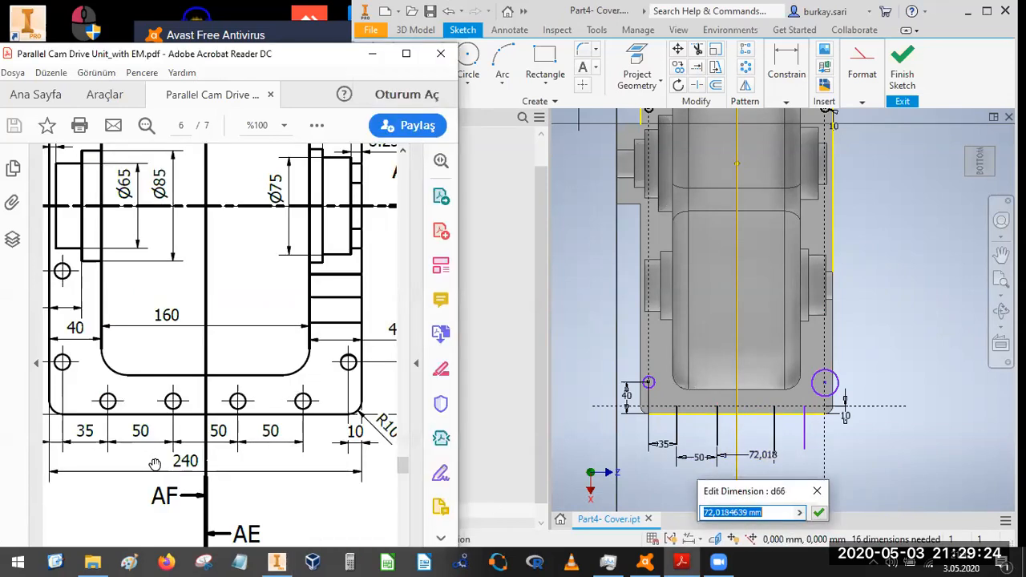
{"action": "left_click_drag", "start_coordinate": [155, 464], "coordinate": [131, 466]}
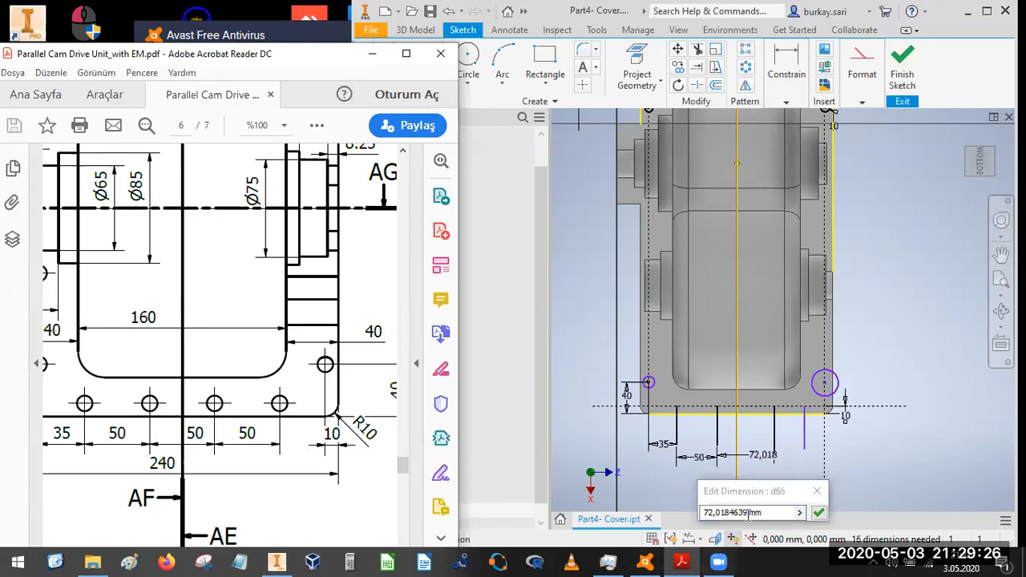
{"action": "left_click", "coordinate": [644, 500]}
{"action": "type", "text": "5"}
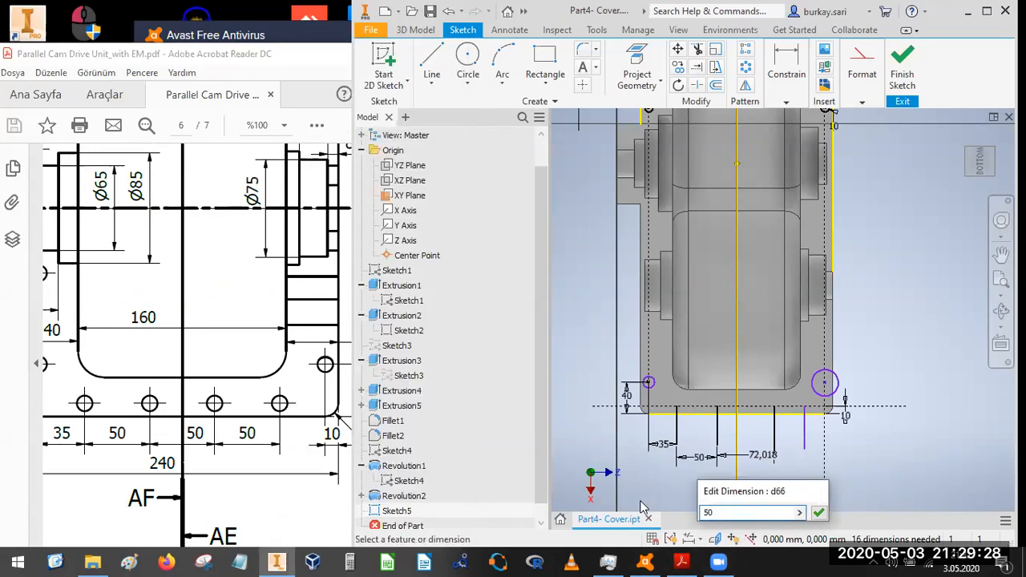
{"action": "type", "text": "0"}
{"action": "key", "text": "Return"}
- Dimension the third and fourth short vertical lines at the bottom edge 50 mm apart
{"action": "left_click", "coordinate": [805, 448]}
{"action": "left_click", "coordinate": [787, 455]}
{"action": "type", "text": "50"}
{"action": "key", "text": "Return"}
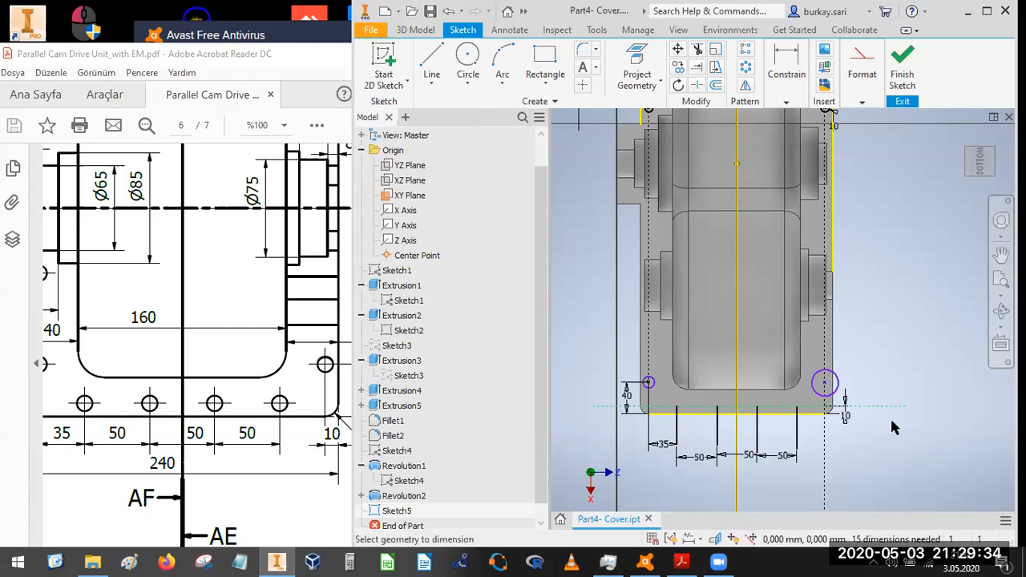
- Consult the drawing's lower-right corner and dimension the lower-right side circle's centre 40 mm above the flange's bottom edge
{"action": "left_click", "coordinate": [335, 419]}
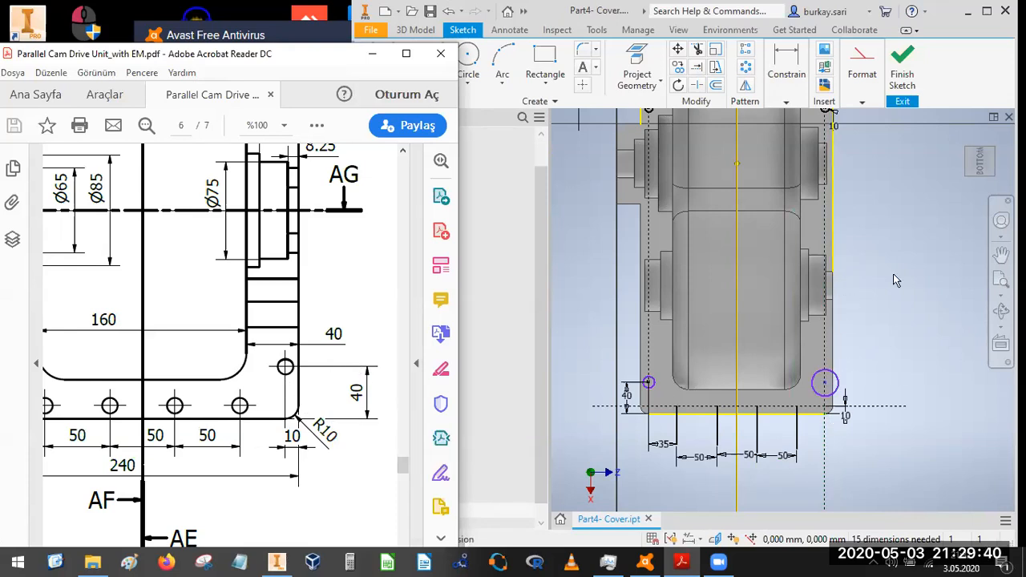
{"action": "left_click", "coordinate": [863, 438]}
{"action": "mouse_move", "coordinate": [890, 232]}
{"action": "middle_mouse_down"}
{"action": "mouse_move", "coordinate": [849, 345]}
{"action": "mouse_move", "coordinate": [822, 164]}
{"action": "middle_mouse_up"}
{"action": "scroll", "coordinate": [773, 365], "scroll_direction": "up", "scroll_amount": 4}
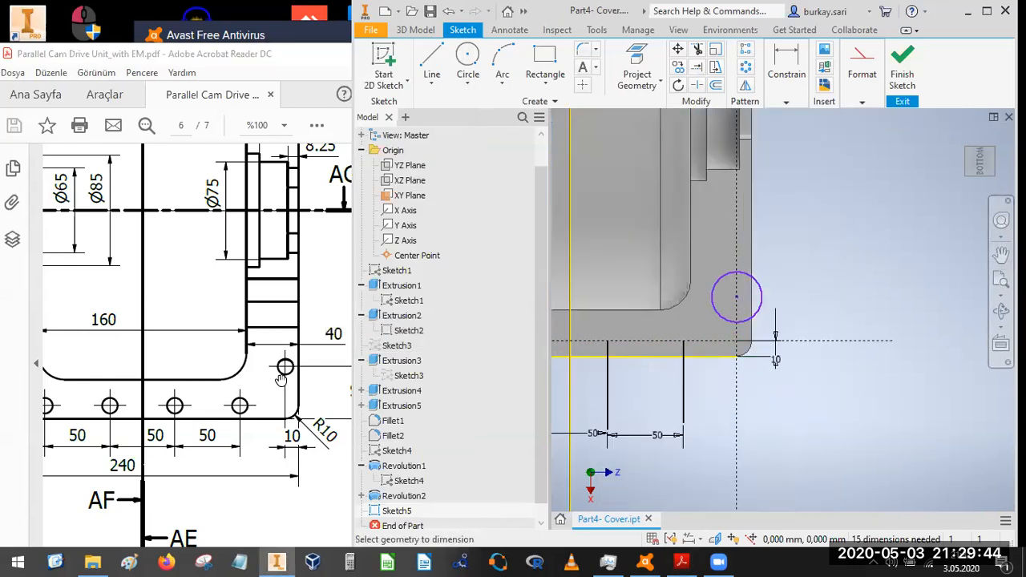
{"action": "left_click", "coordinate": [279, 396]}
{"action": "left_click", "coordinate": [787, 71]}
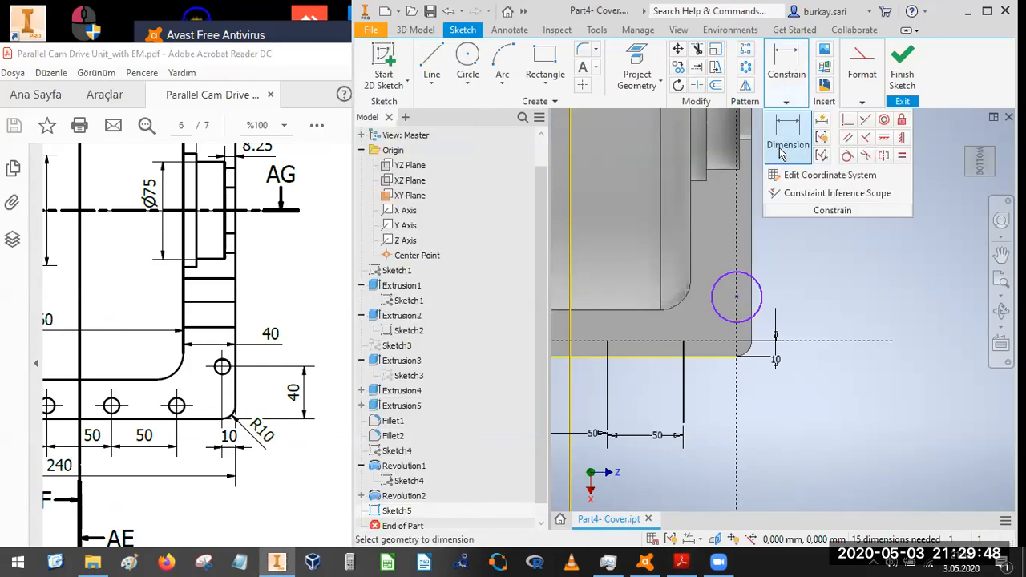
{"action": "left_click", "coordinate": [736, 298]}
{"action": "left_click", "coordinate": [753, 329]}
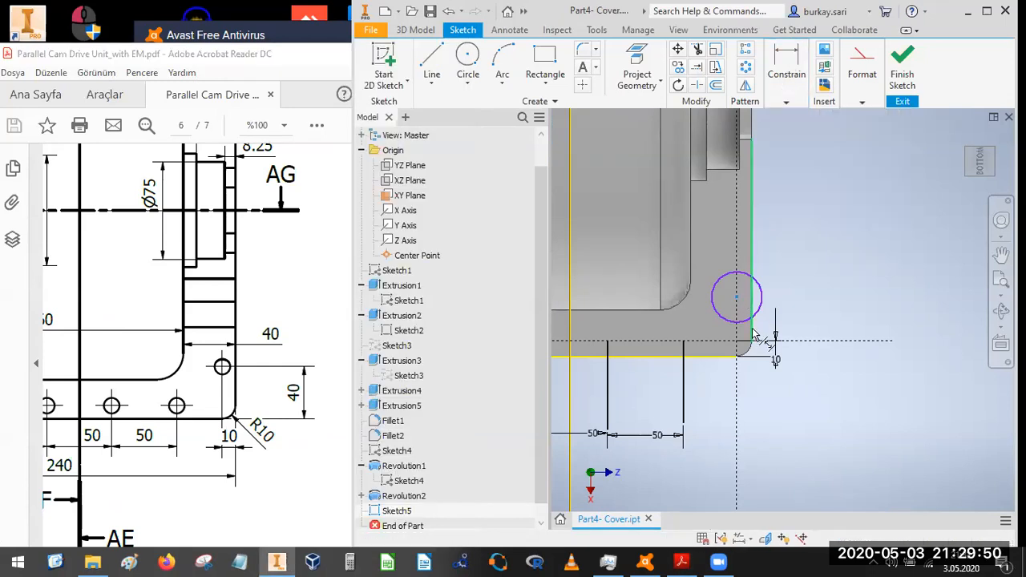
{"action": "left_click", "coordinate": [819, 375]}
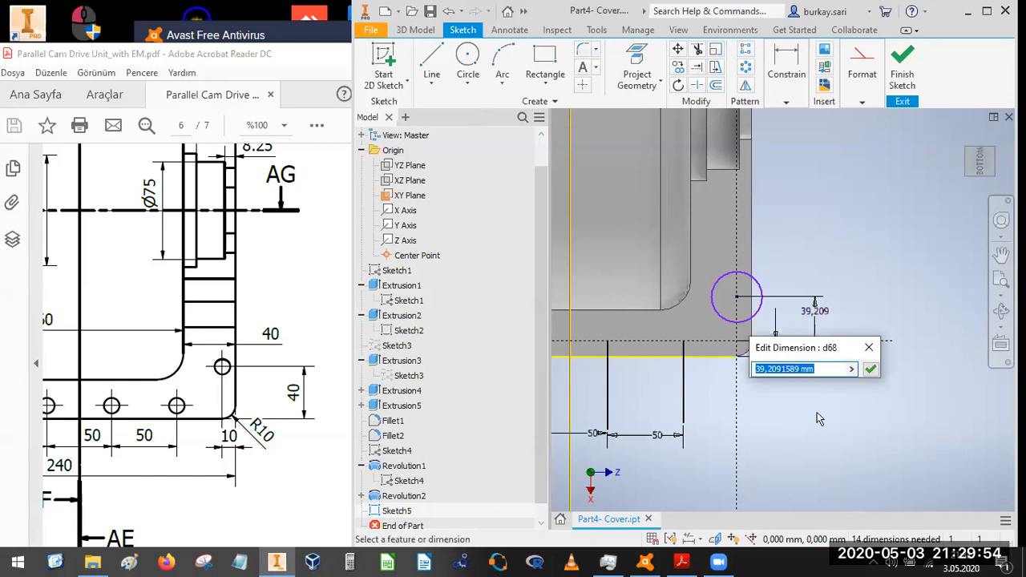
{"action": "type", "text": "40"}
{"action": "key", "text": "Return"}
{"action": "key", "text": "Escape"}
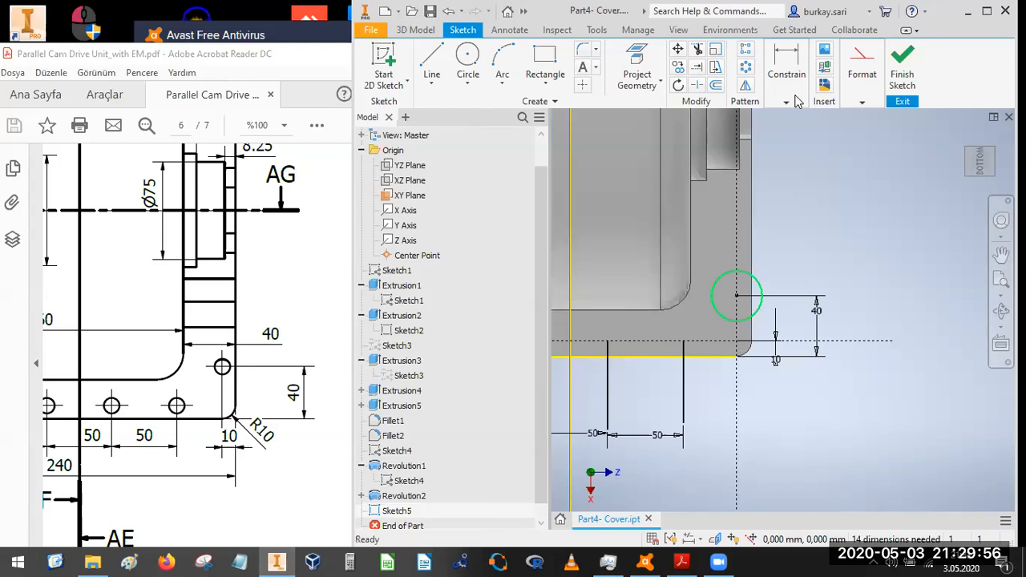
- Apply an Equal constraint between the lower-right side circle and the upper-right side circle
{"action": "scroll", "coordinate": [762, 298], "scroll_direction": "down", "scroll_amount": 3}
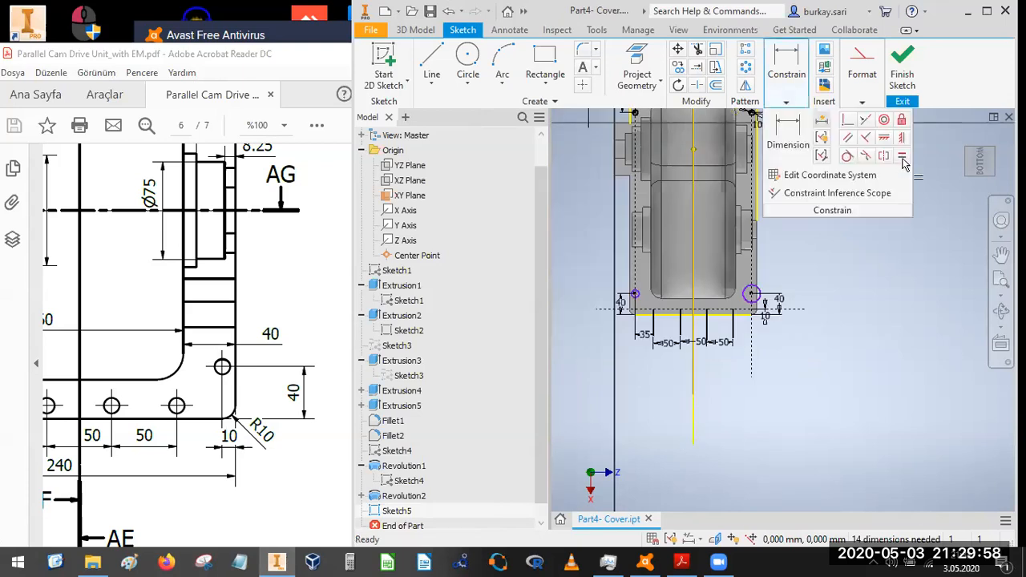
{"action": "left_click", "coordinate": [903, 164]}
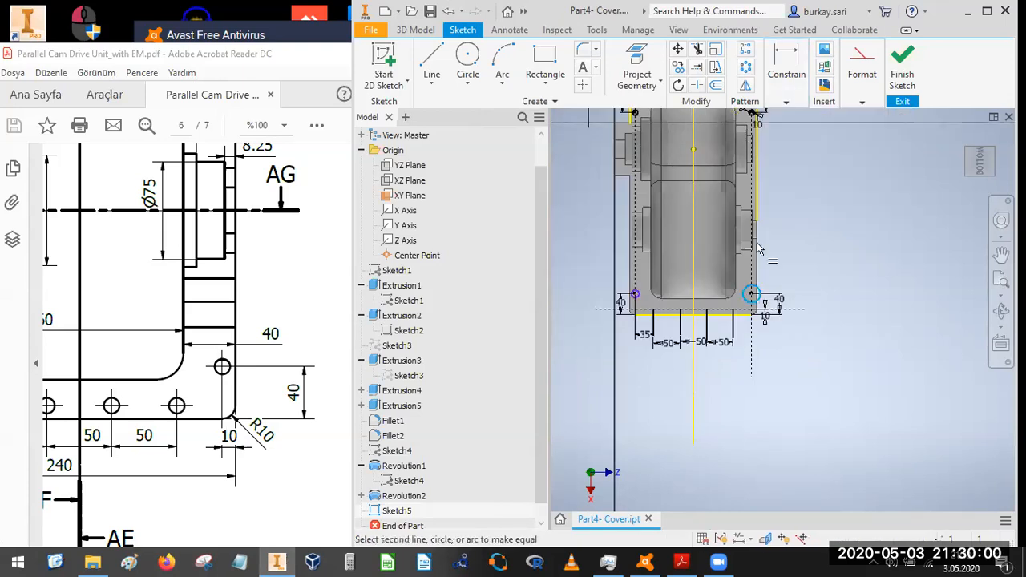
{"action": "middle_click_drag", "start_coordinate": [760, 177], "coordinate": [758, 243]}
{"action": "scroll", "coordinate": [753, 180], "scroll_direction": "up", "scroll_amount": 2}
{"action": "left_click", "coordinate": [749, 178]}
{"action": "scroll", "coordinate": [802, 160], "scroll_direction": "down", "scroll_amount": 5}
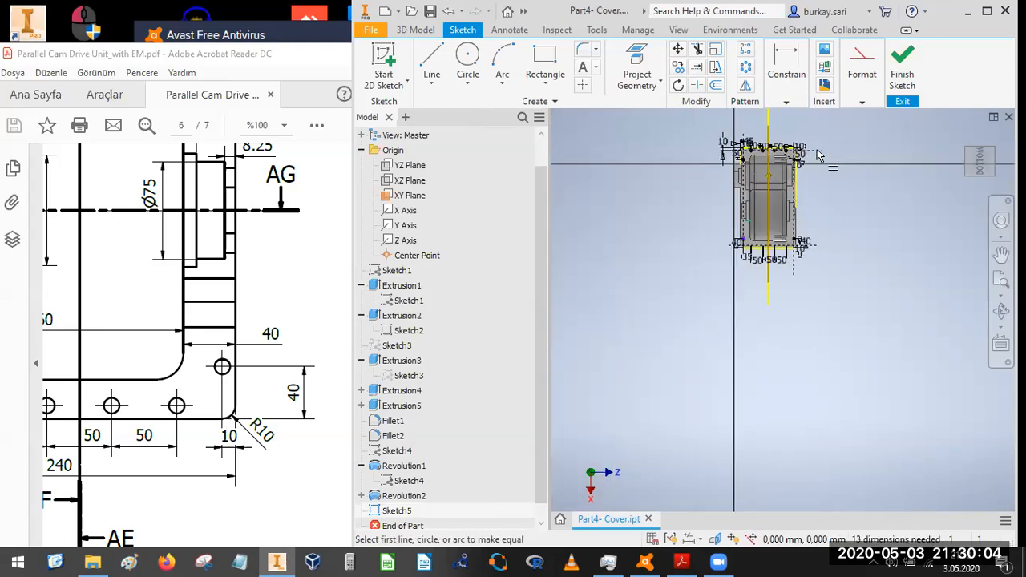
- Make the lower-left side circle equal in size to the upper-right side circle
{"action": "scroll", "coordinate": [818, 155], "scroll_direction": "up", "scroll_amount": 5}
{"action": "left_click", "coordinate": [786, 102]}
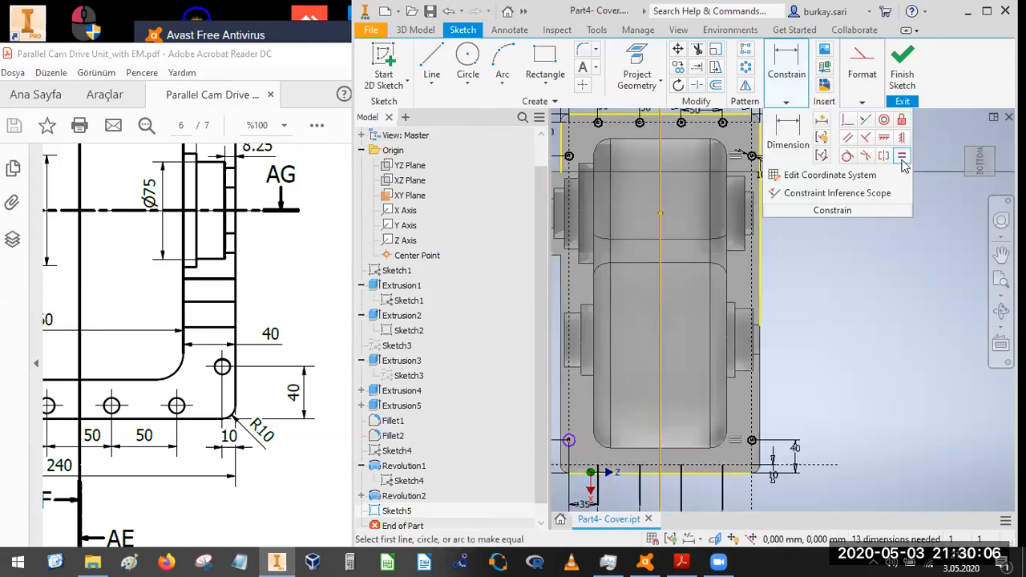
{"action": "left_click", "coordinate": [747, 162]}
{"action": "scroll", "coordinate": [730, 194], "scroll_direction": "down", "scroll_amount": 2}
{"action": "scroll", "coordinate": [634, 335], "scroll_direction": "up", "scroll_amount": 5}
{"action": "left_click", "coordinate": [653, 353]}
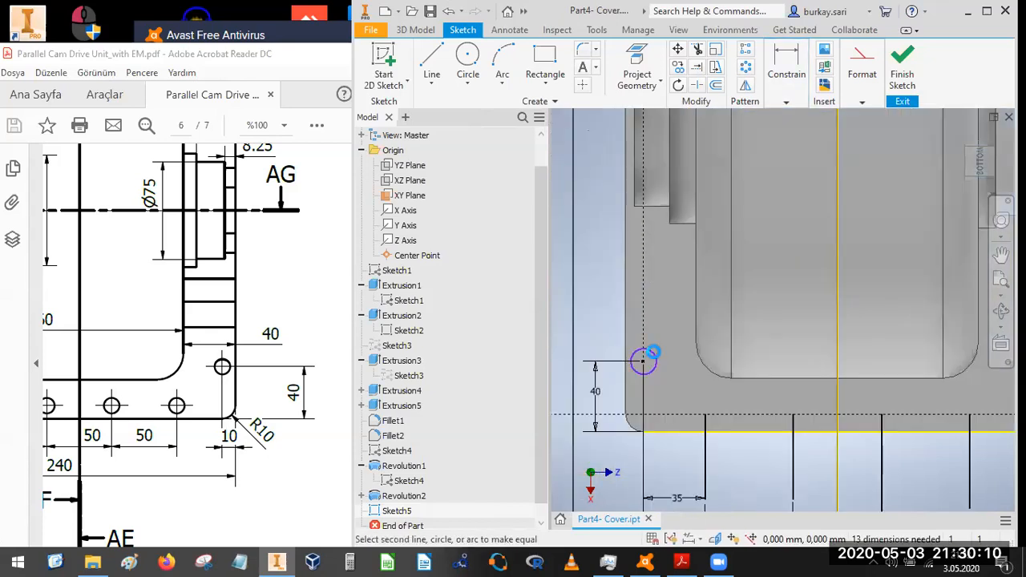
- Finish the bolt-hole sketch and turn the cover to a 3D view of the flange face
{"action": "scroll", "coordinate": [803, 327], "scroll_direction": "down", "scroll_amount": 5}
{"action": "middle_click_drag", "start_coordinate": [744, 355], "coordinate": [711, 386]}
{"action": "left_click", "coordinate": [898, 76]}
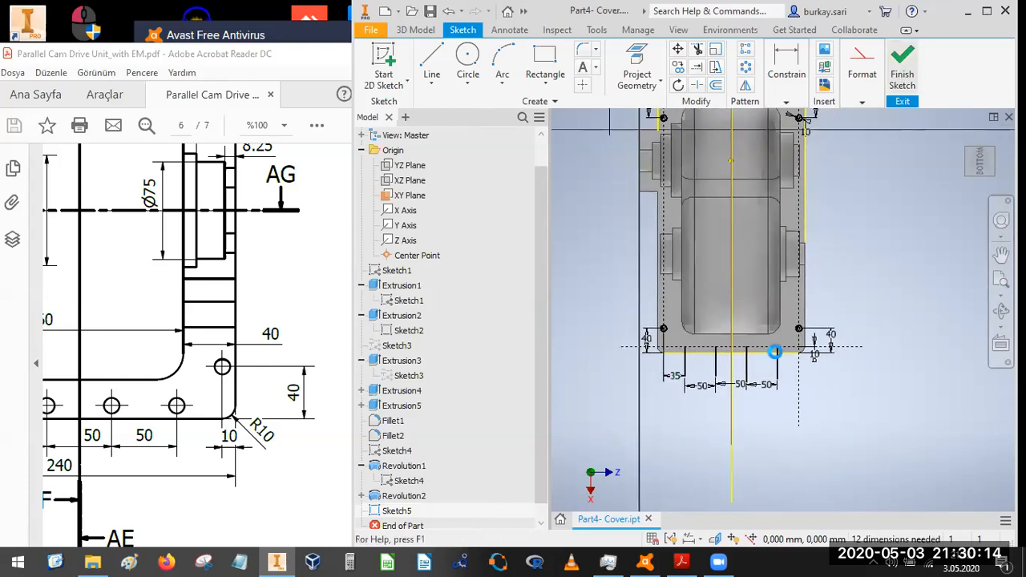
{"action": "left_click", "coordinate": [992, 176]}
{"action": "scroll", "coordinate": [770, 285], "scroll_direction": "down", "scroll_amount": 5}
- Examine the drawing's bolt-hole callouts around the upper flange for the hole diameter
{"action": "left_click", "coordinate": [566, 101]}
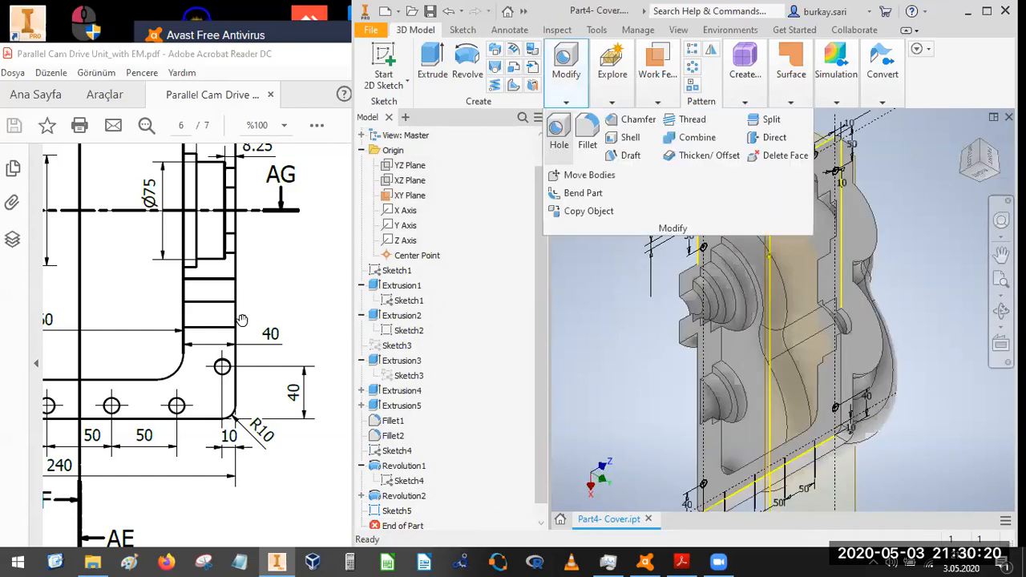
{"action": "left_click", "coordinate": [297, 321]}
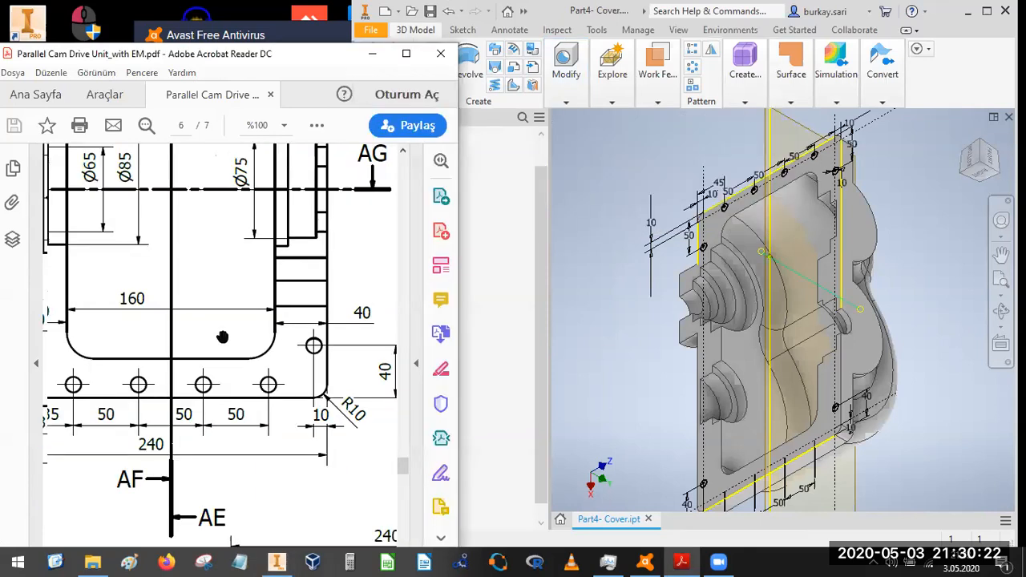
{"action": "scroll", "coordinate": [195, 284], "scroll_direction": "up", "scroll_amount": 3}
{"action": "scroll", "coordinate": [210, 219], "scroll_direction": "up", "scroll_amount": 6}
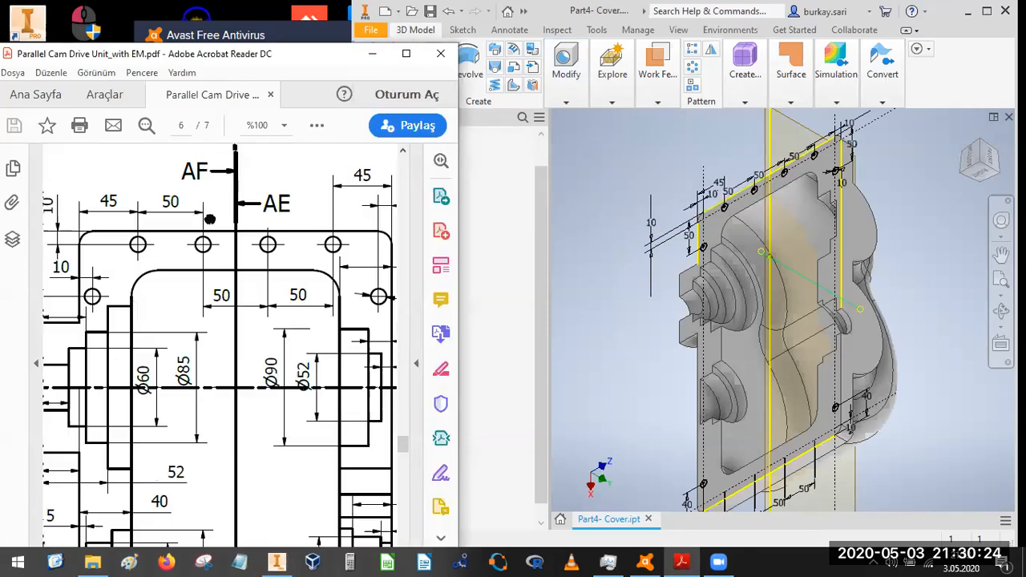
{"action": "scroll", "coordinate": [104, 182], "scroll_direction": "down", "scroll_amount": 2}
{"action": "left_click_drag", "start_coordinate": [366, 189], "coordinate": [270, 169]}
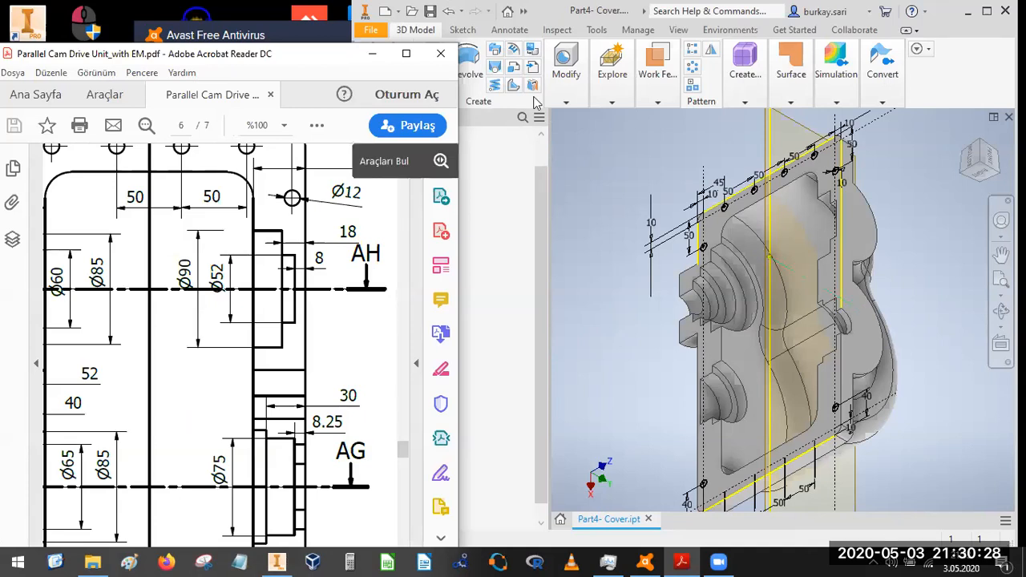
{"action": "left_click", "coordinate": [439, 72]}
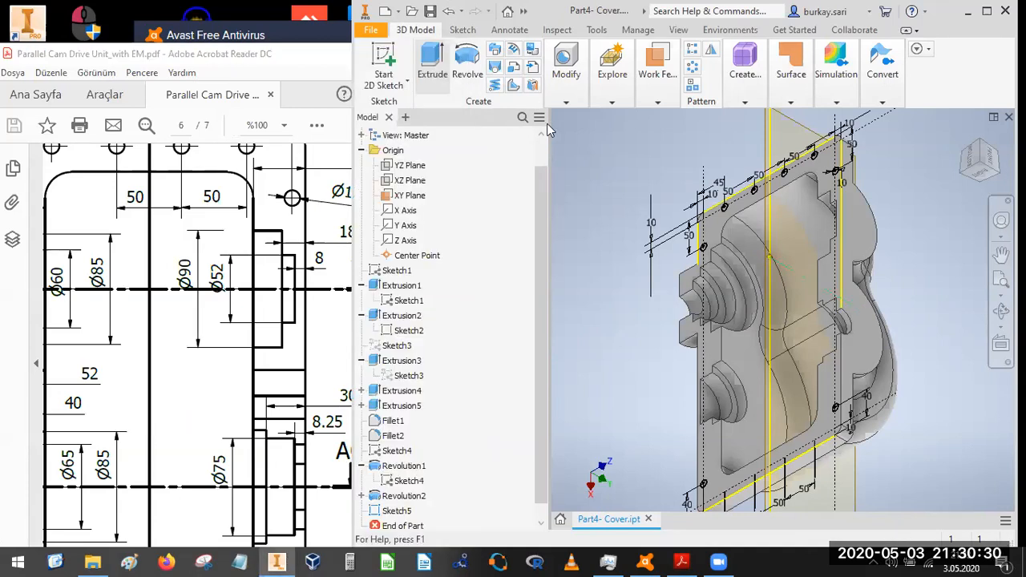
- Set up a simple Hole without a seat, 10 mm in diameter with Through All termination
{"action": "left_click", "coordinate": [566, 80]}
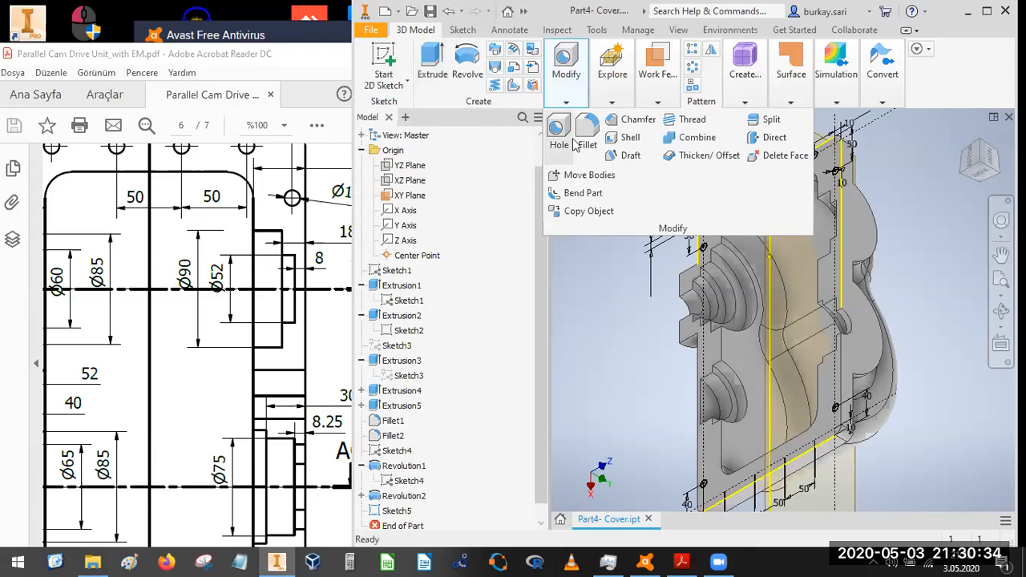
{"action": "left_click", "coordinate": [559, 137]}
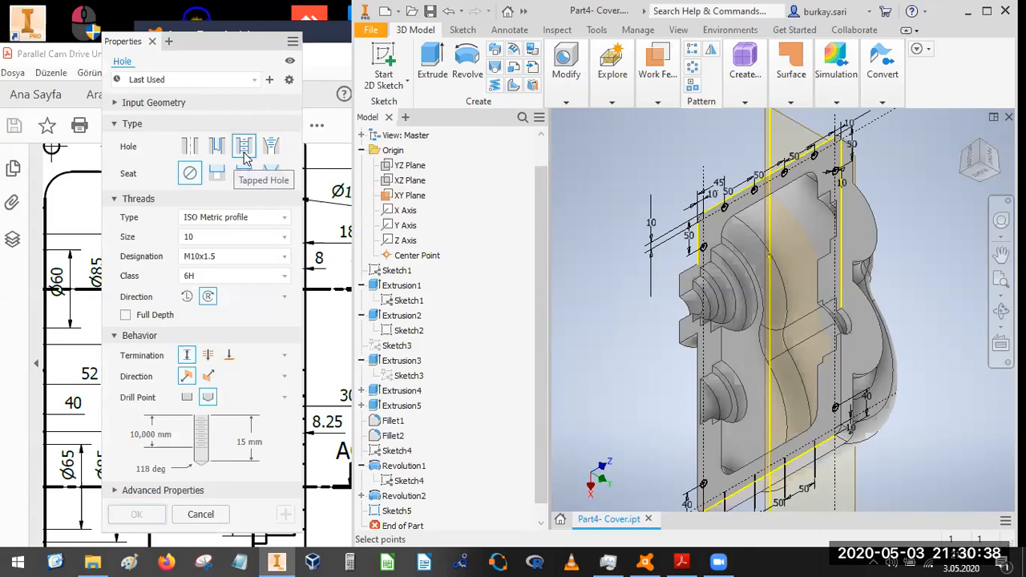
{"action": "left_click", "coordinate": [191, 150]}
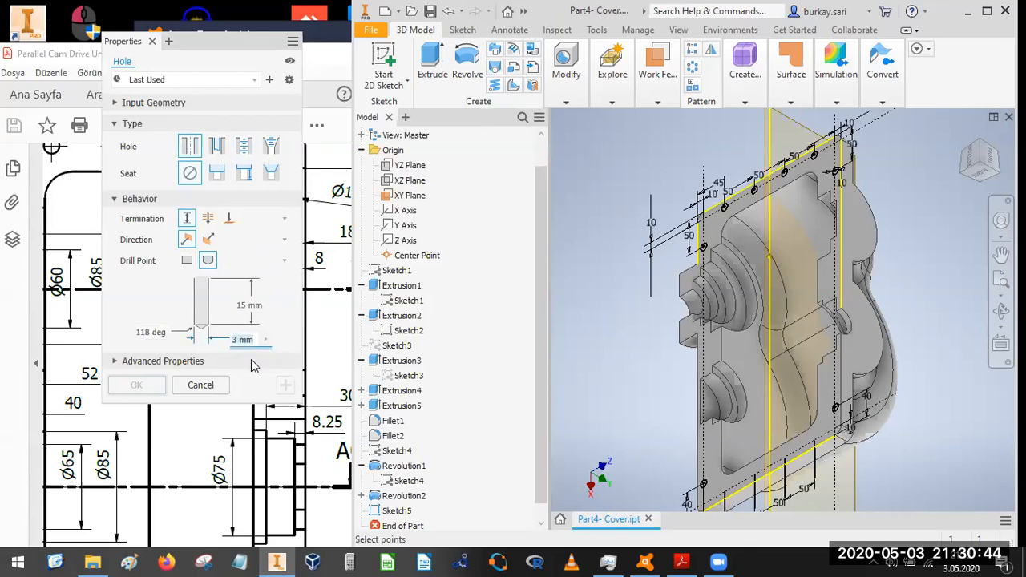
{"action": "type", "text": "10"}
{"action": "left_click", "coordinate": [209, 220]}
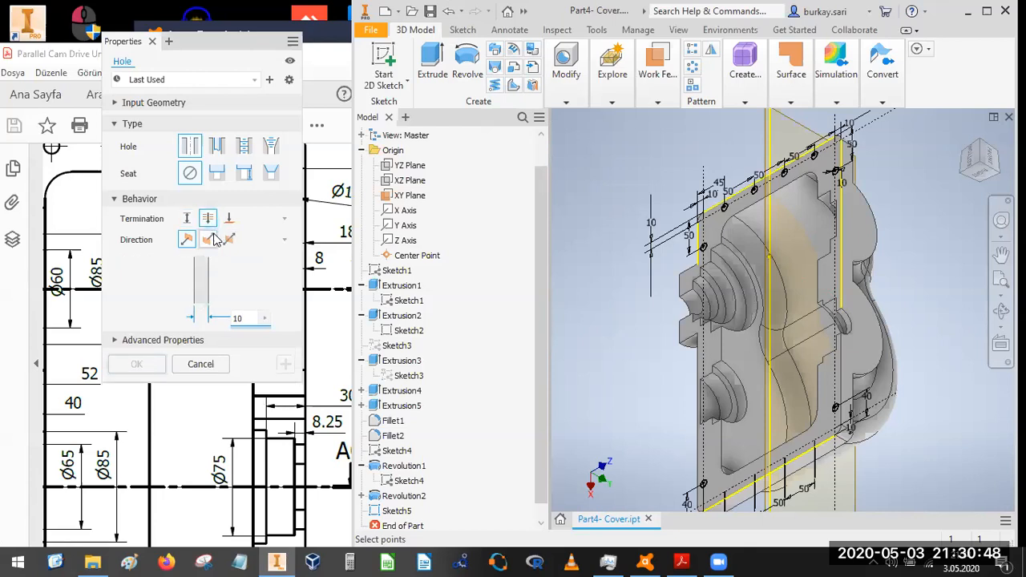
- Place holes at the first top-row circle's centre and the upper-left side circle's centre, and inspect their preview through the flange
{"action": "scroll", "coordinate": [714, 227], "scroll_direction": "up", "scroll_amount": 5}
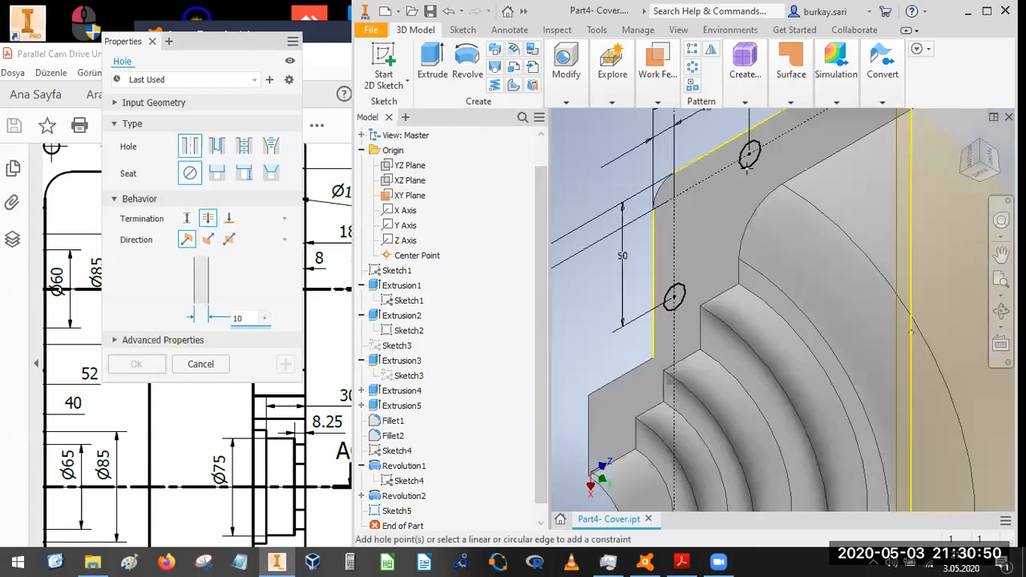
{"action": "left_click", "coordinate": [751, 158]}
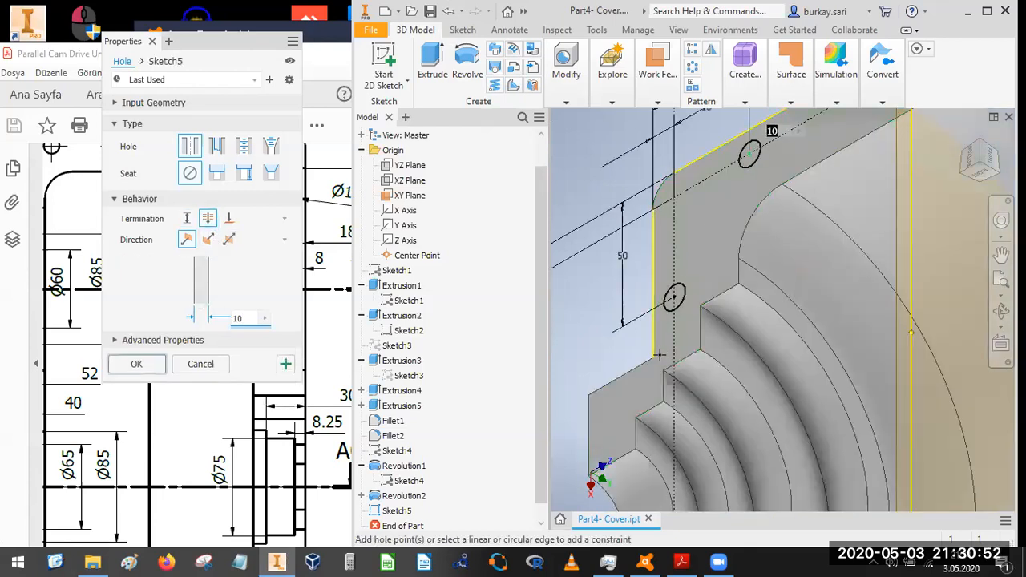
{"action": "left_click", "coordinate": [675, 298]}
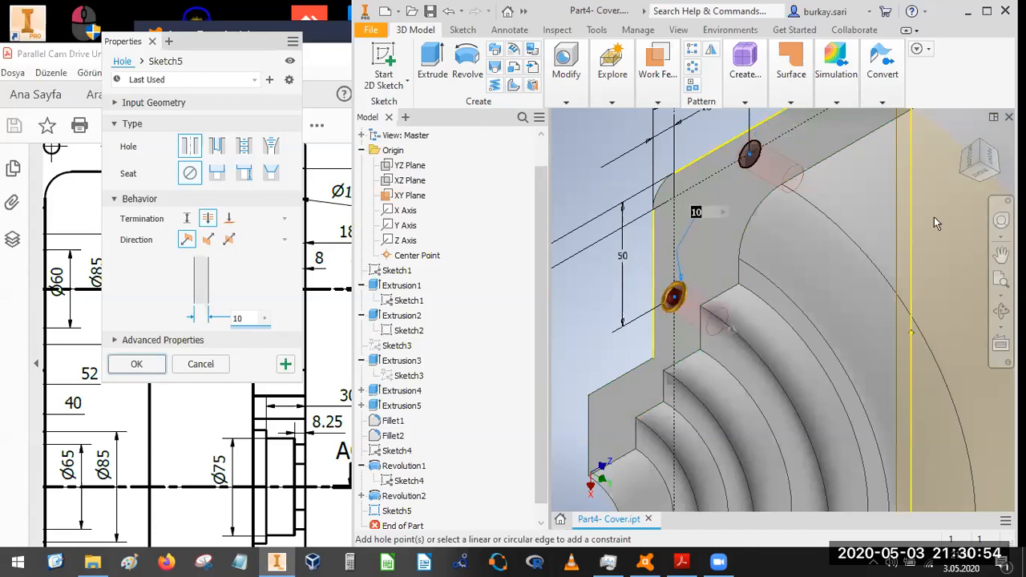
{"action": "left_click", "coordinate": [961, 171]}
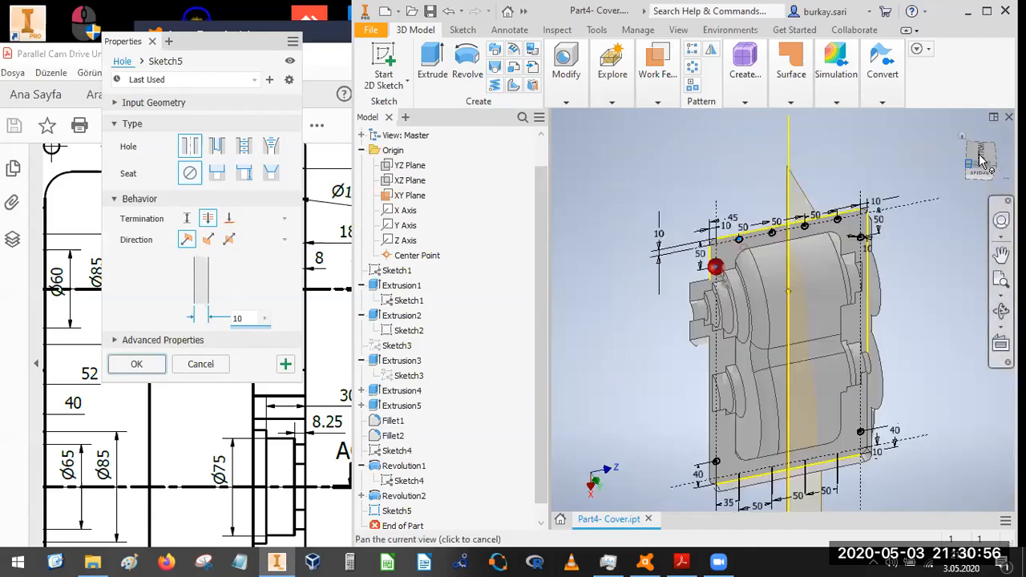
{"action": "left_click", "coordinate": [964, 161]}
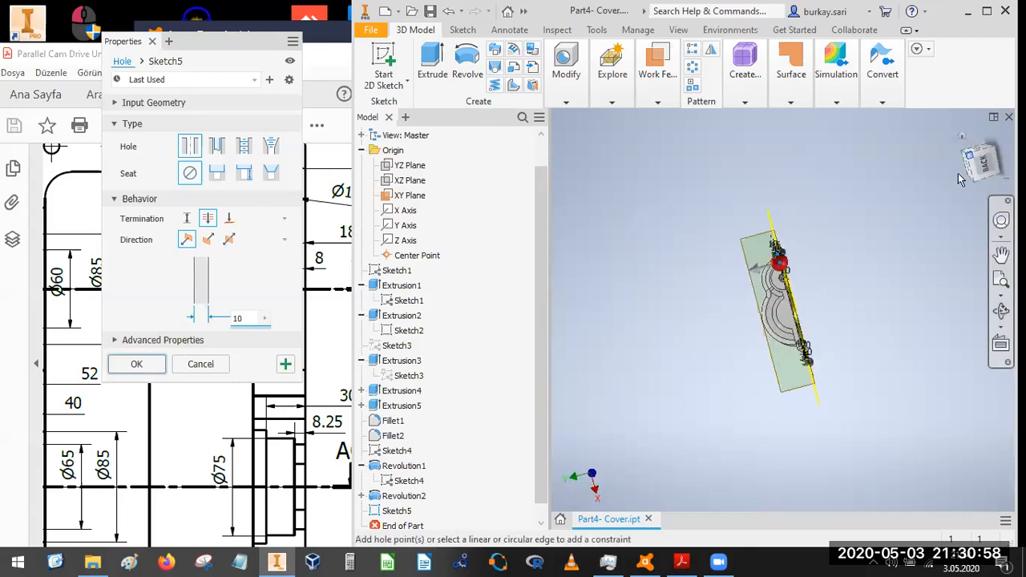
{"action": "scroll", "coordinate": [806, 285], "scroll_direction": "up", "scroll_amount": 5}
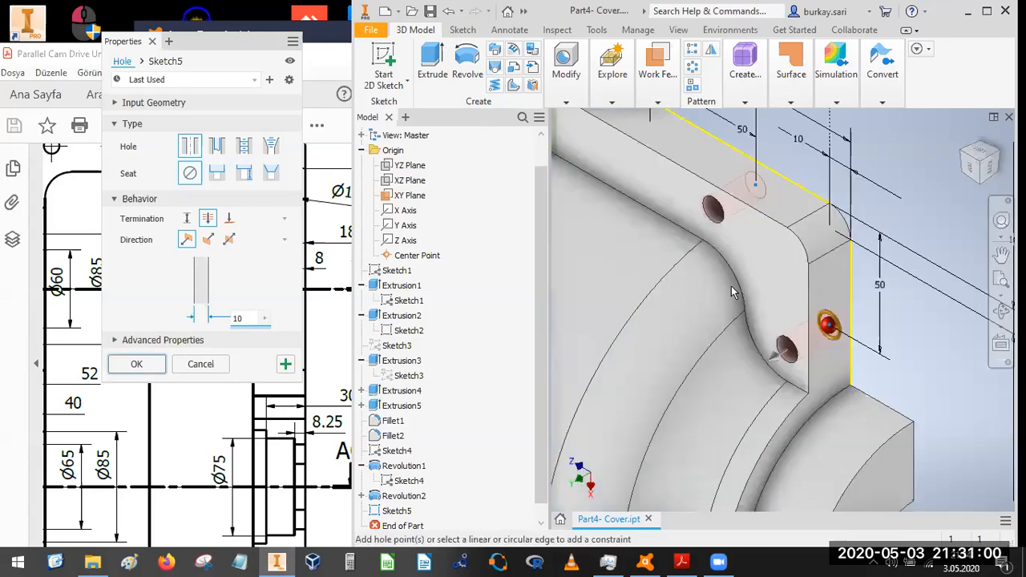
{"action": "left_click", "coordinate": [1002, 160]}
{"action": "scroll", "coordinate": [786, 289], "scroll_direction": "up", "scroll_amount": 3}
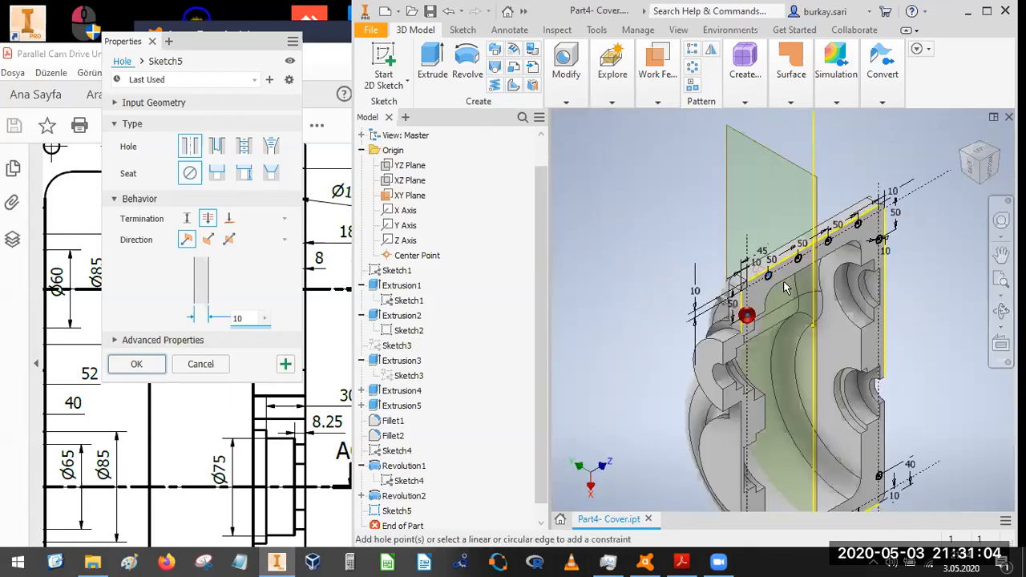
- Place 10 mm through holes at the second, third and fourth circle centres of the flange's top row
{"action": "scroll", "coordinate": [785, 287], "scroll_direction": "up", "scroll_amount": 4}
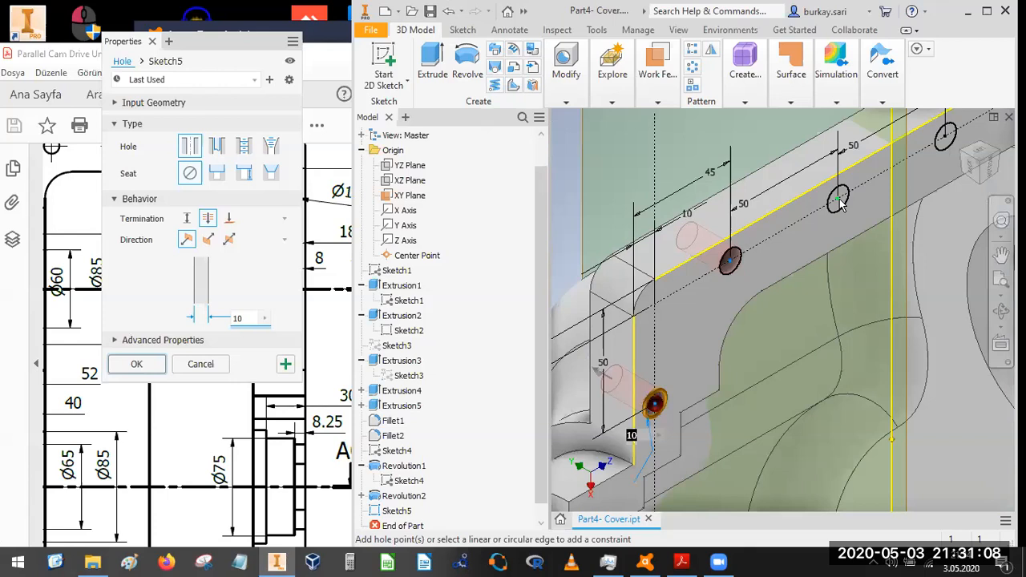
{"action": "left_click", "coordinate": [840, 203]}
{"action": "scroll", "coordinate": [887, 216], "scroll_direction": "down", "scroll_amount": 3}
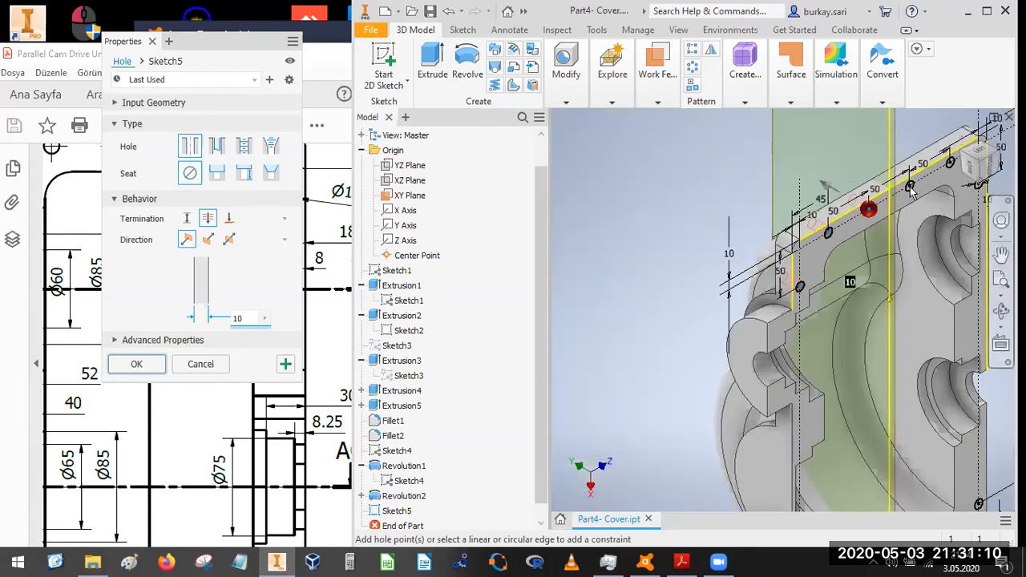
{"action": "middle_click_drag", "start_coordinate": [826, 270], "coordinate": [792, 293]}
{"action": "scroll", "coordinate": [856, 197], "scroll_direction": "up", "scroll_amount": 6}
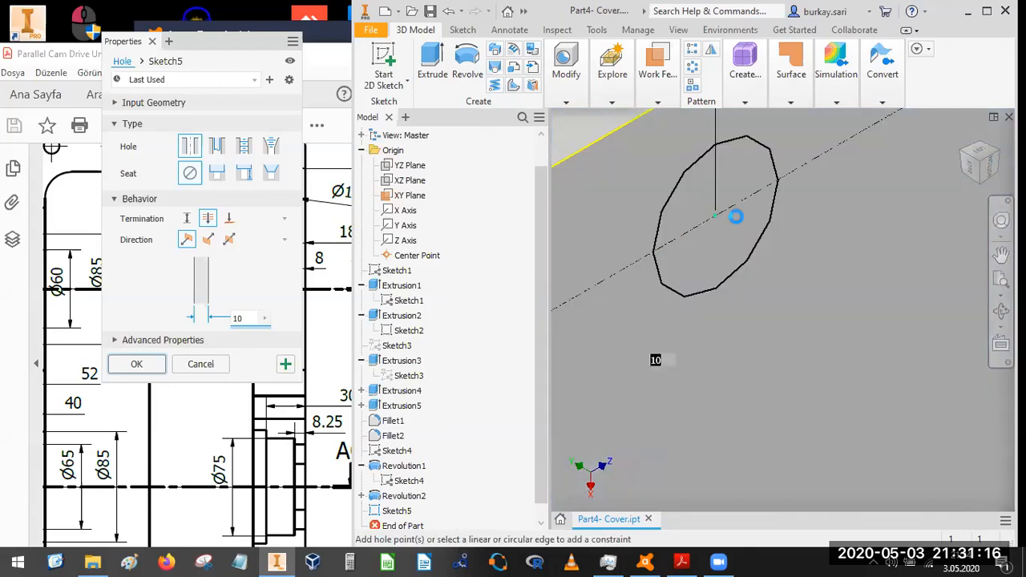
{"action": "left_click", "coordinate": [715, 218]}
{"action": "scroll", "coordinate": [734, 218], "scroll_direction": "down", "scroll_amount": 4}
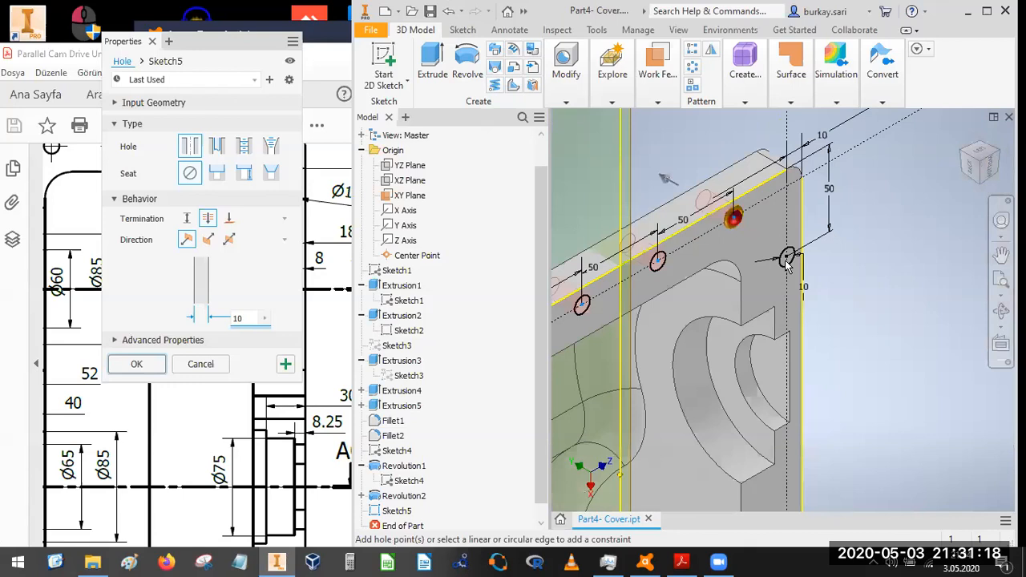
- Place holes at the centres of the upper-right side circle and the lower-left side circle
{"action": "scroll", "coordinate": [790, 257], "scroll_direction": "up", "scroll_amount": 5}
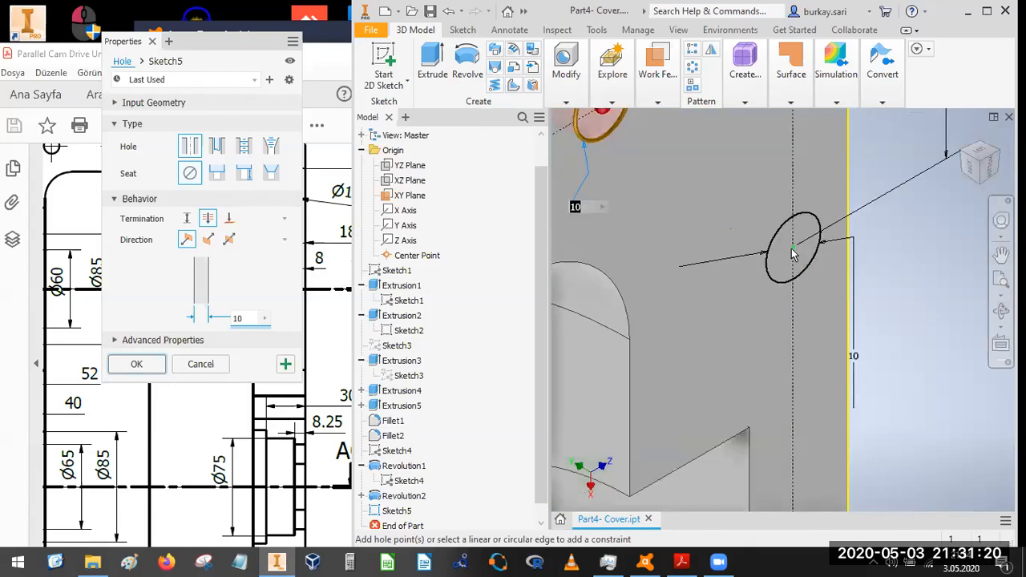
{"action": "left_click", "coordinate": [786, 287]}
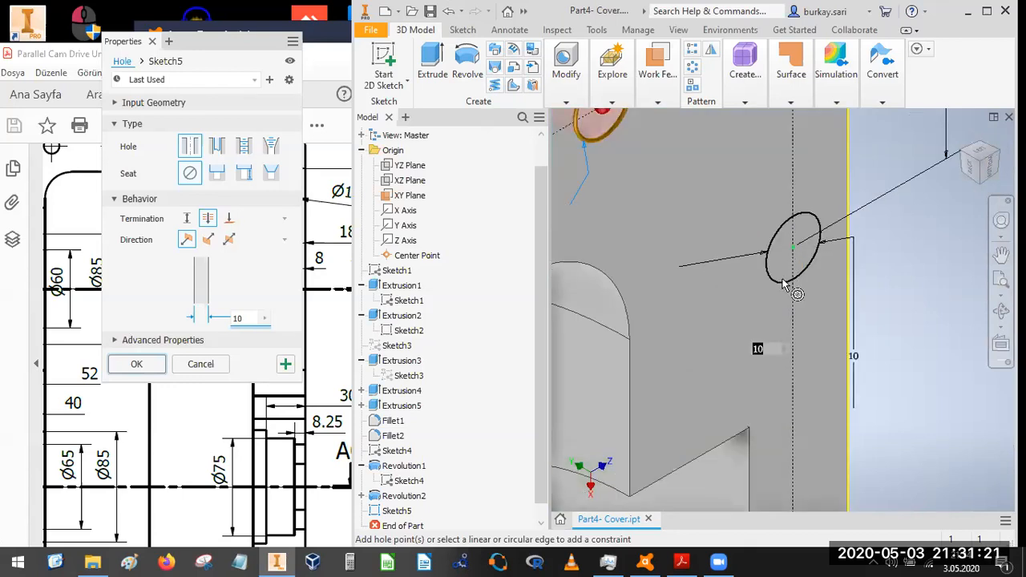
{"action": "left_click", "coordinate": [981, 185]}
{"action": "left_click", "coordinate": [980, 185]}
{"action": "middle_click_drag", "start_coordinate": [825, 337], "coordinate": [657, 220]}
{"action": "scroll", "coordinate": [728, 280], "scroll_direction": "down", "scroll_amount": 5}
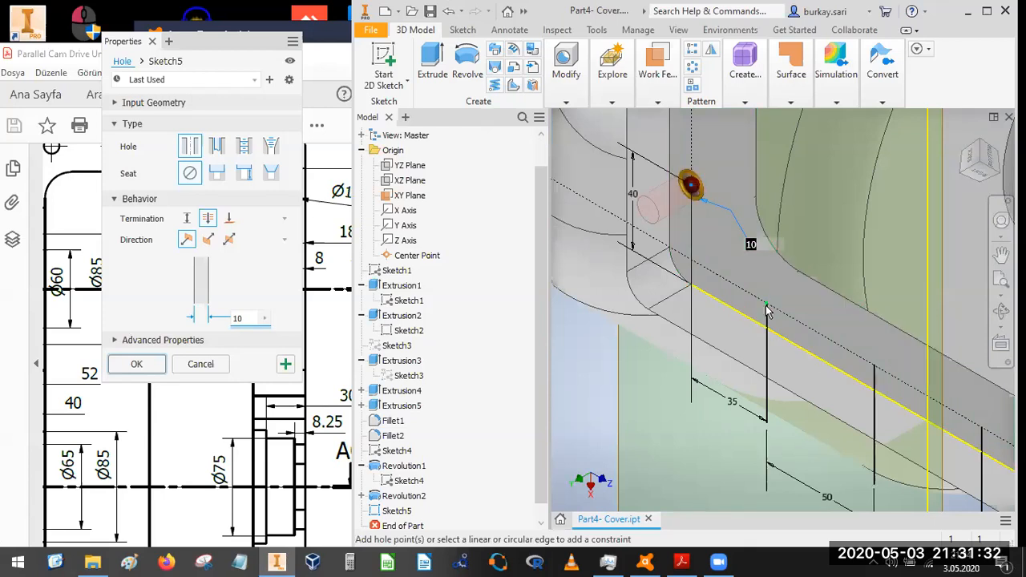
- Place holes at the four bottom-row circle centres and the lower-right side circle's centre, and create the hole feature
{"action": "left_click", "coordinate": [784, 348]}
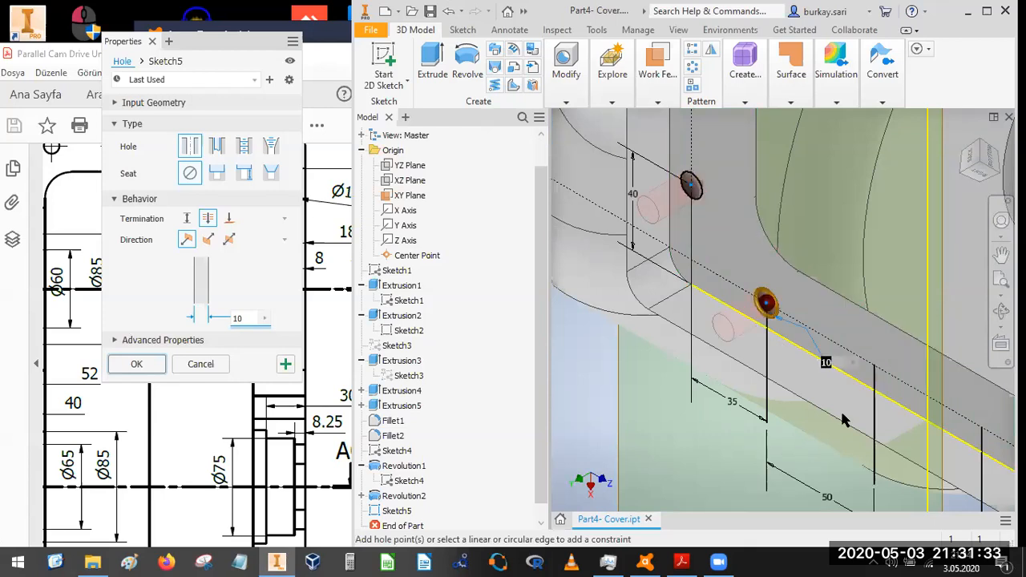
{"action": "left_click", "coordinate": [874, 368]}
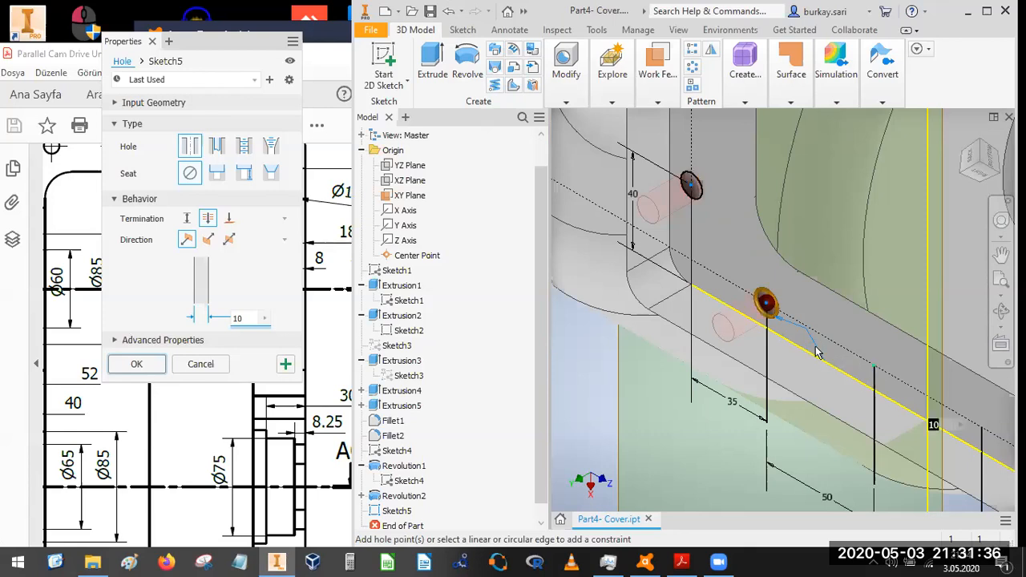
{"action": "scroll", "coordinate": [875, 373], "scroll_direction": "down", "scroll_amount": 3}
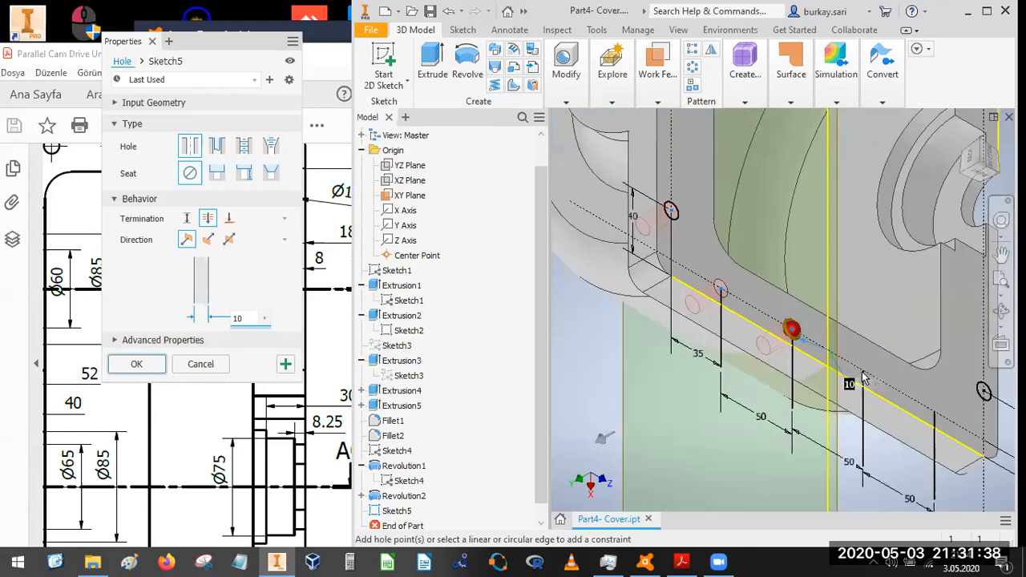
{"action": "left_click", "coordinate": [862, 371]}
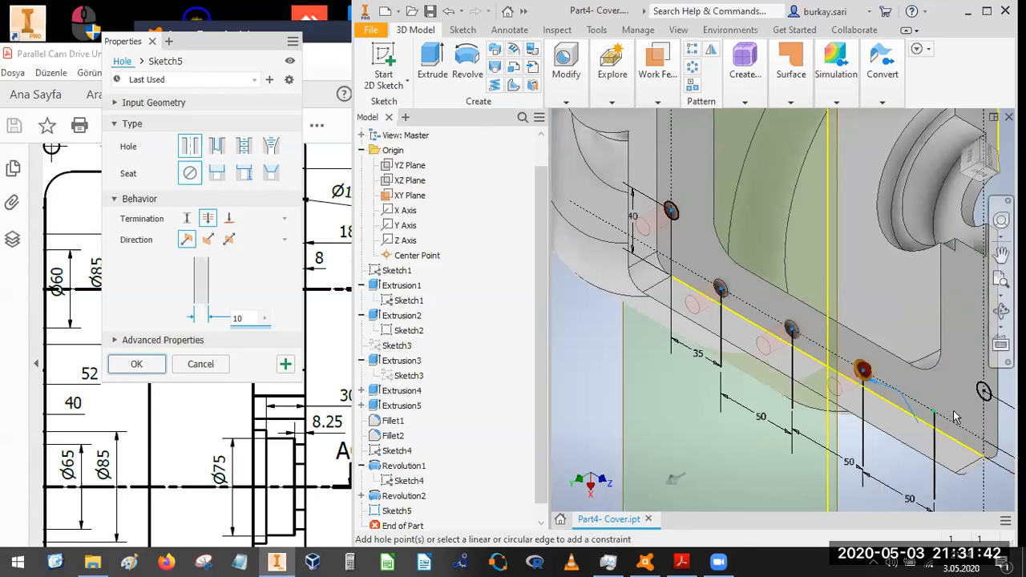
{"action": "left_click", "coordinate": [984, 393]}
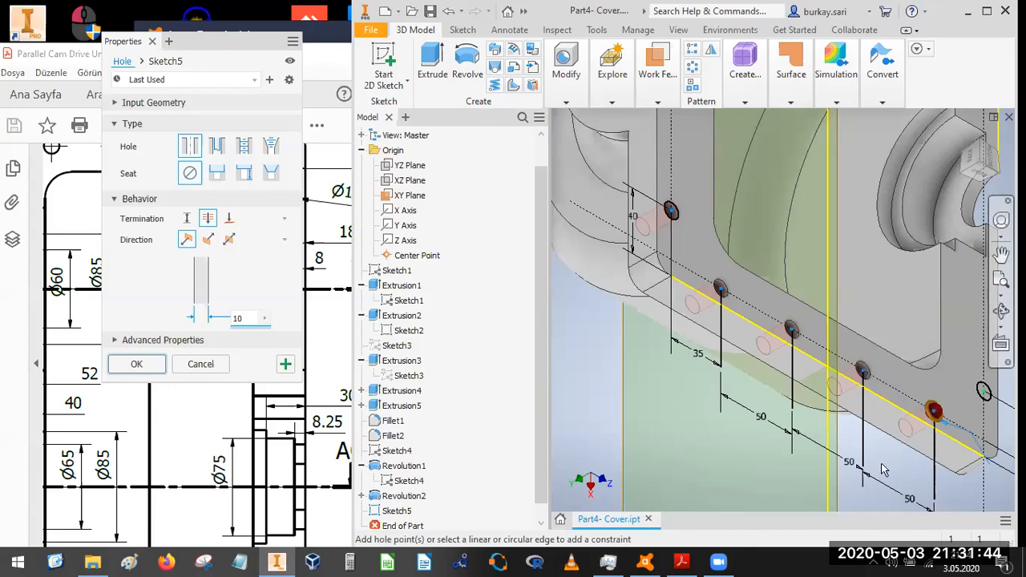
{"action": "left_click", "coordinate": [134, 364]}
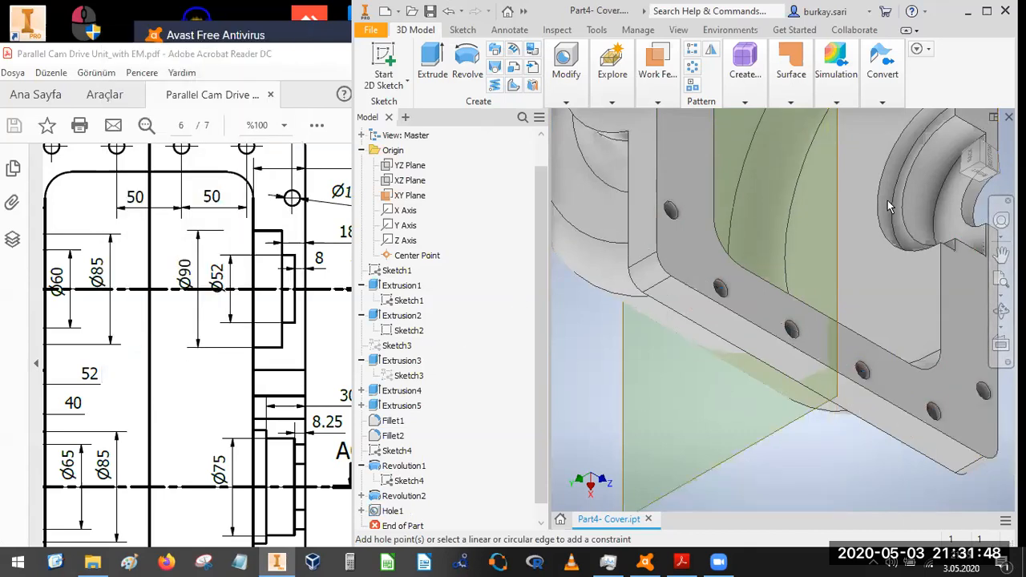
- Inspect the cut bolt holes around the flange from the inner side, outer side and front of the cover
{"action": "left_click", "coordinate": [993, 175]}
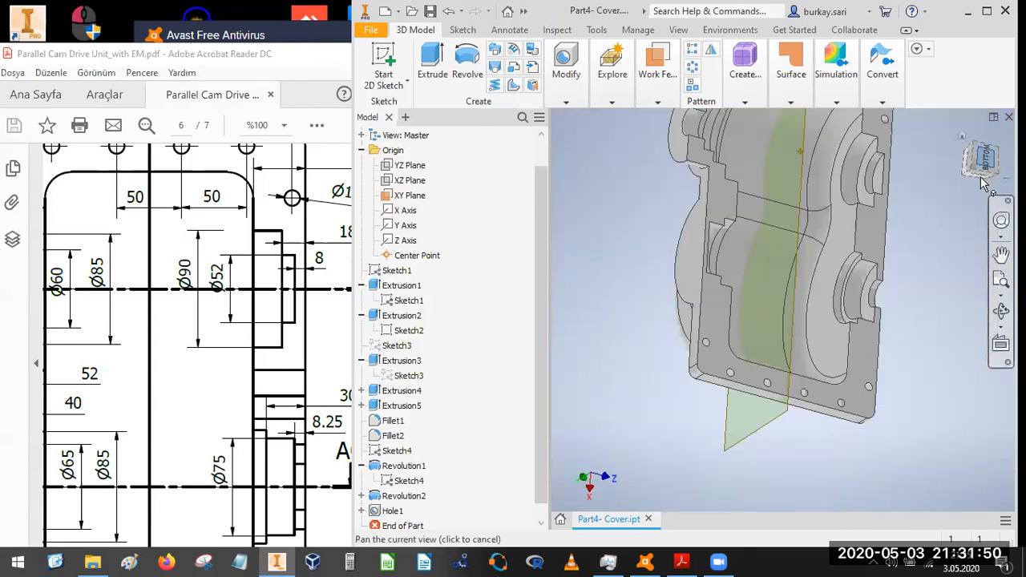
{"action": "left_click", "coordinate": [972, 154]}
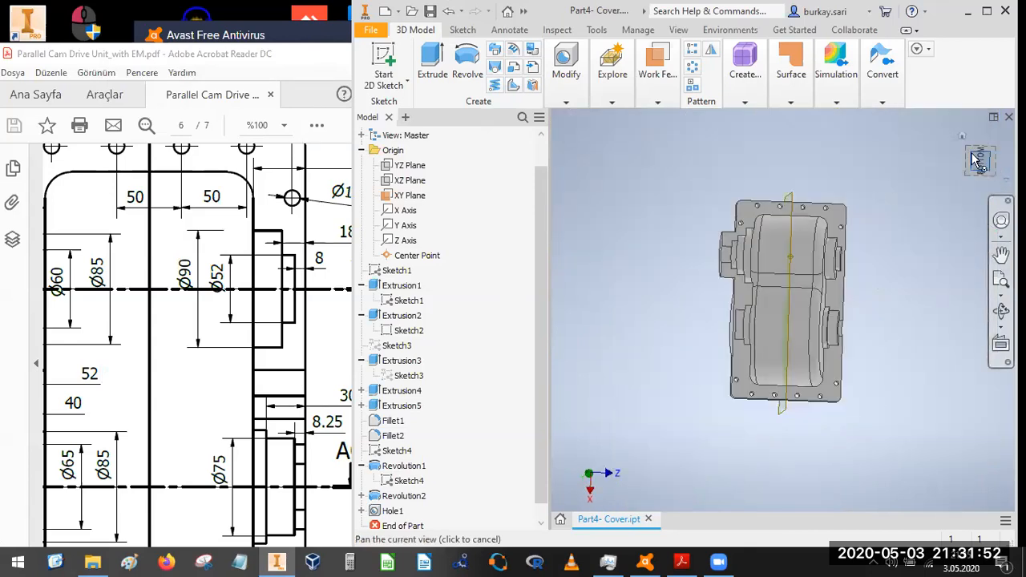
{"action": "left_click", "coordinate": [975, 160]}
{"action": "left_click", "coordinate": [966, 160]}
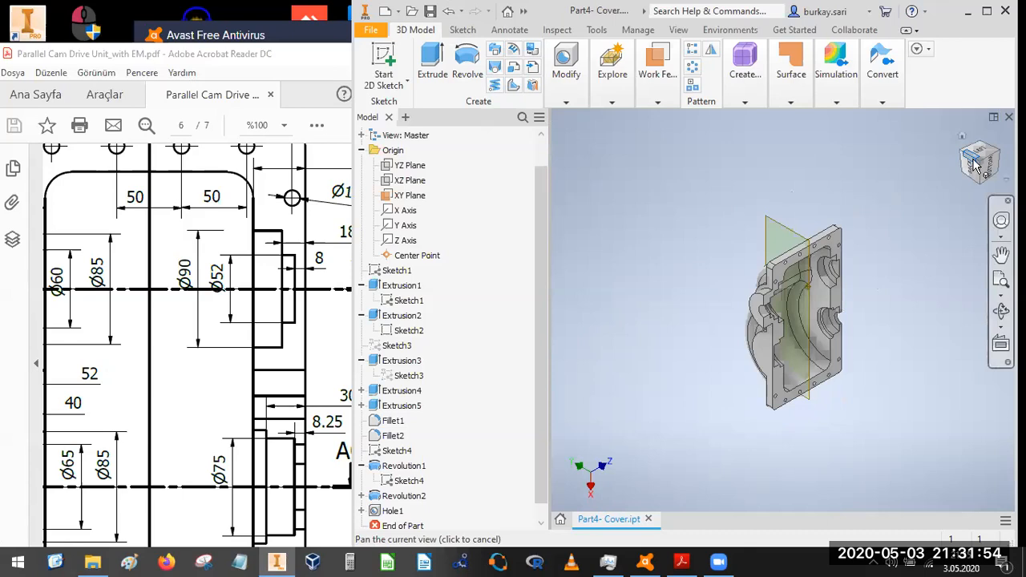
{"action": "left_click", "coordinate": [973, 175]}
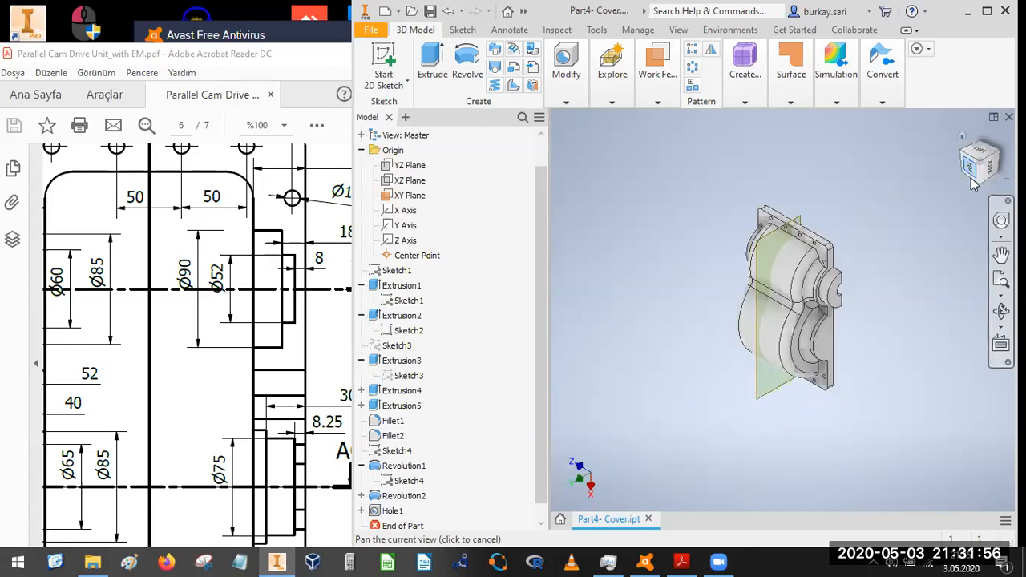
{"action": "left_click", "coordinate": [971, 177]}
{"action": "left_click", "coordinate": [970, 178]}
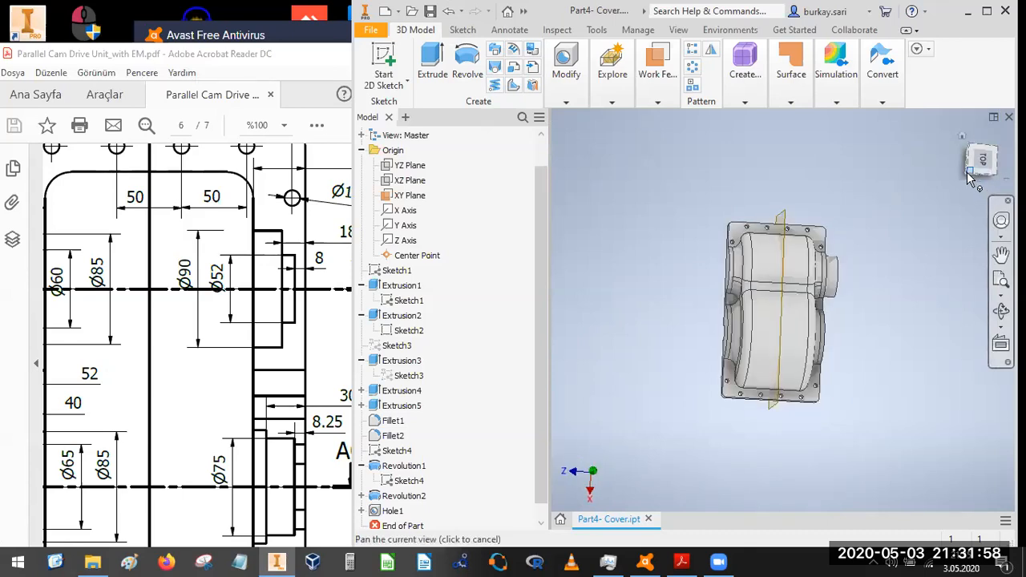
{"action": "left_click", "coordinate": [969, 171]}
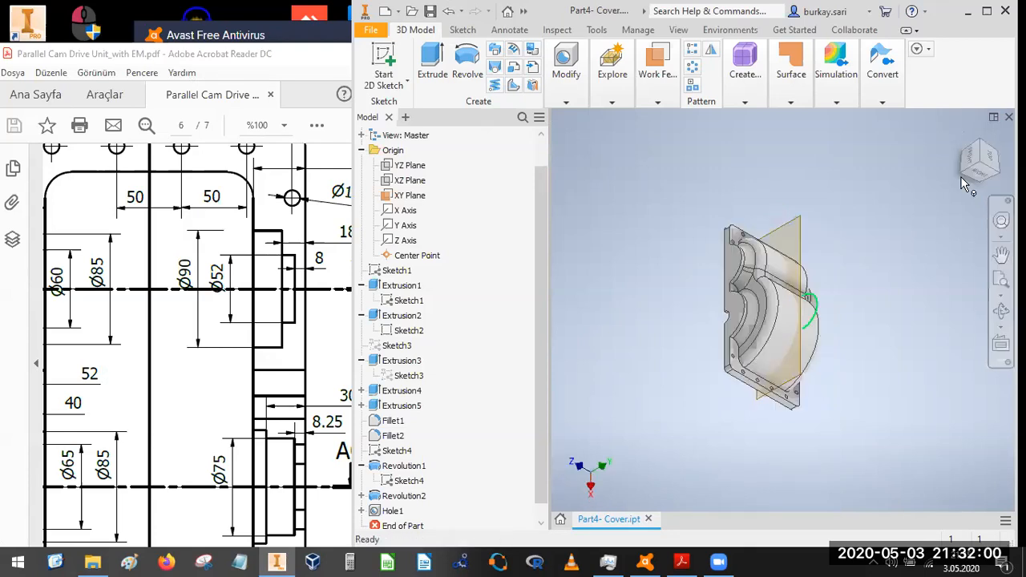
{"action": "left_click", "coordinate": [972, 155]}
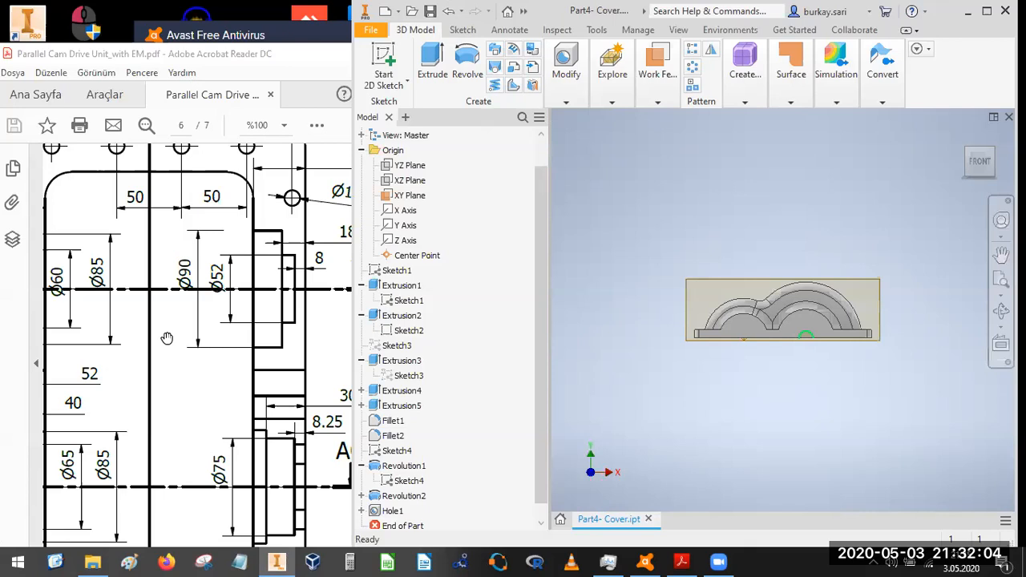
- Switch to the PDF drawing and examine the side view with the hole pair dimensioned R60 and 30°
{"action": "left_click_drag", "start_coordinate": [116, 473], "coordinate": [245, 320]}
{"action": "left_click_drag", "start_coordinate": [137, 397], "coordinate": [260, 316]}
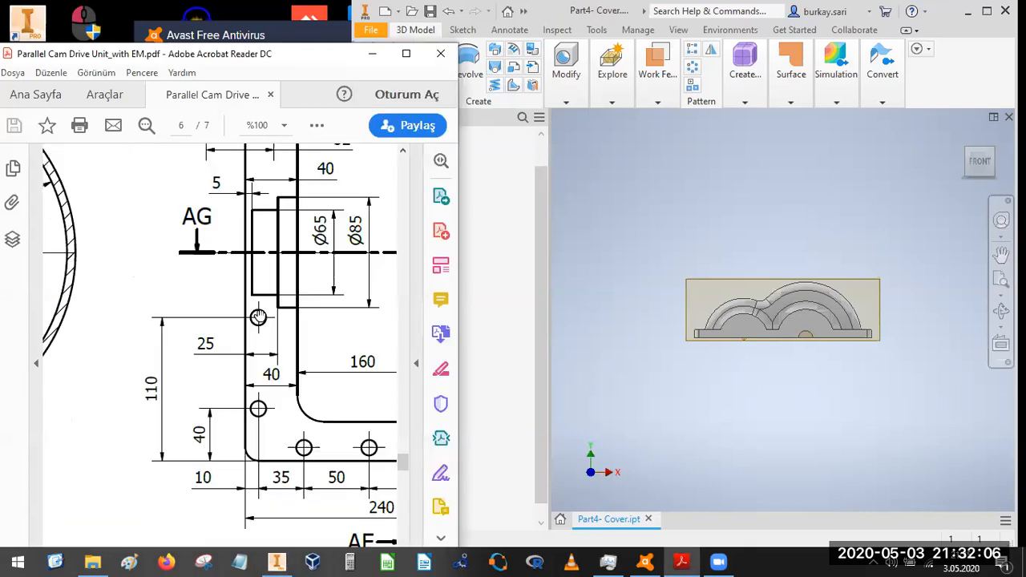
{"action": "left_click_drag", "start_coordinate": [166, 392], "coordinate": [381, 442]}
{"action": "left_click_drag", "start_coordinate": [210, 385], "coordinate": [503, 339]}
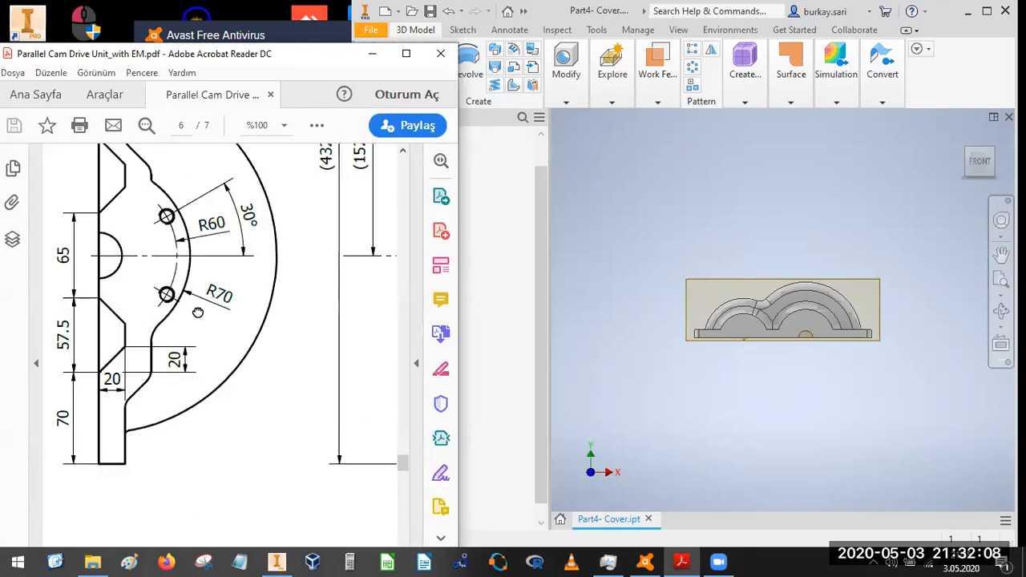
{"action": "left_click_drag", "start_coordinate": [105, 361], "coordinate": [142, 411]}
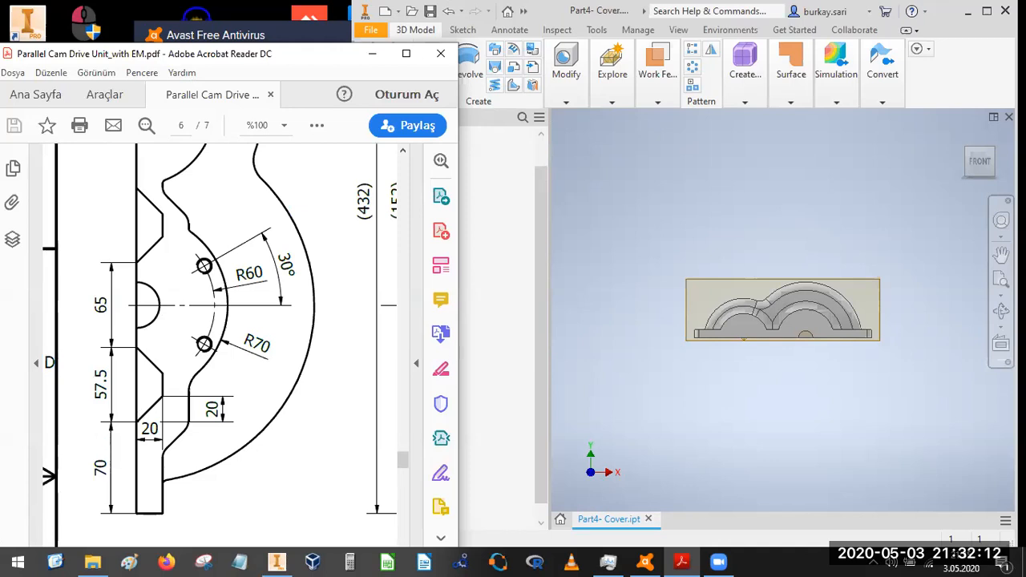
{"action": "left_click", "coordinate": [993, 174]}
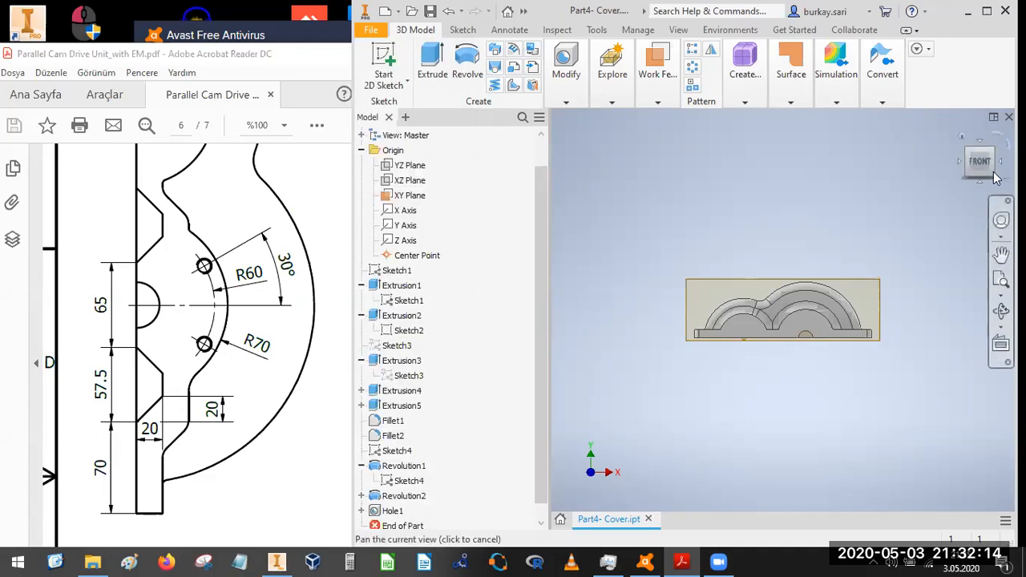
{"action": "middle_click", "coordinate": [783, 325]}
{"action": "middle_click_drag", "start_coordinate": [783, 326], "coordinate": [825, 216]}
{"action": "scroll", "coordinate": [823, 212], "scroll_direction": "down", "scroll_amount": 1}
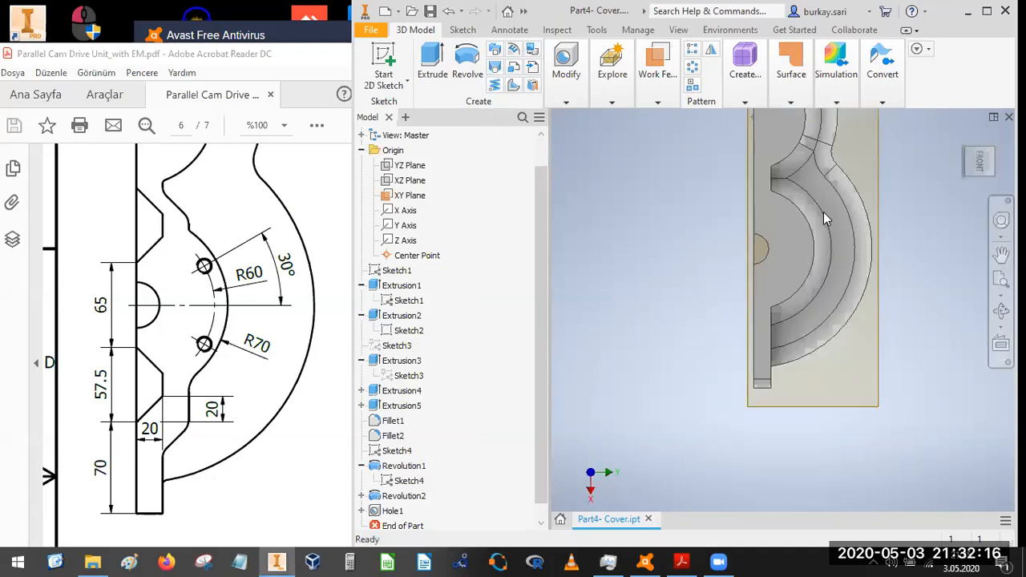
{"action": "scroll", "coordinate": [824, 211], "scroll_direction": "down", "scroll_amount": 5}
{"action": "left_click", "coordinate": [384, 59]}
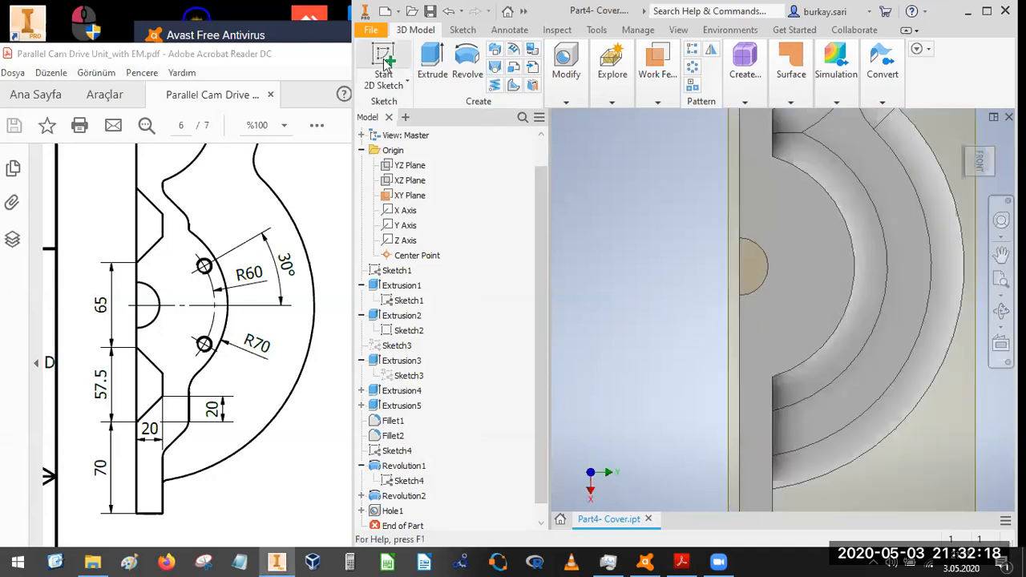
{"action": "left_click", "coordinate": [792, 285]}
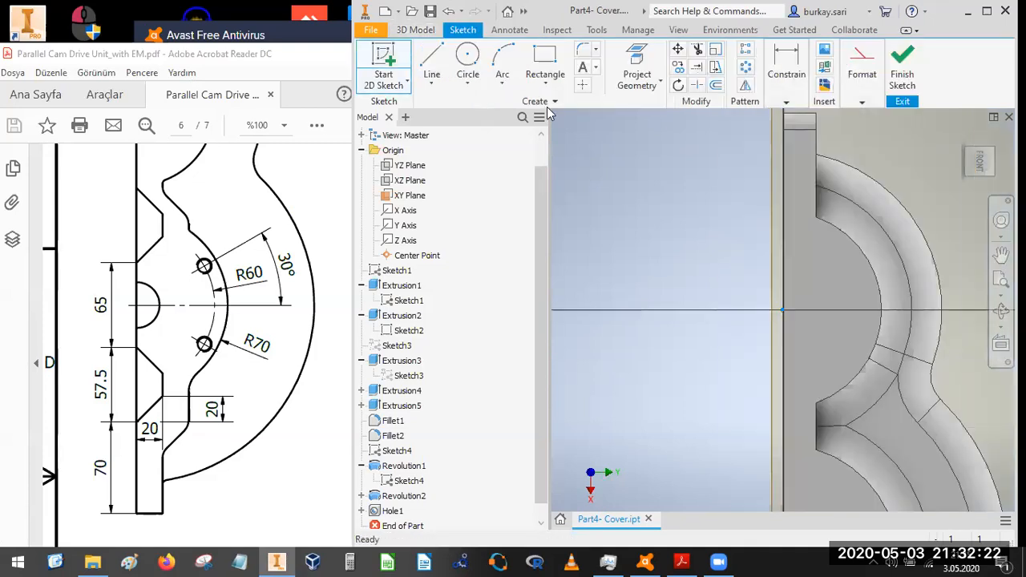
{"action": "left_click", "coordinate": [890, 70]}
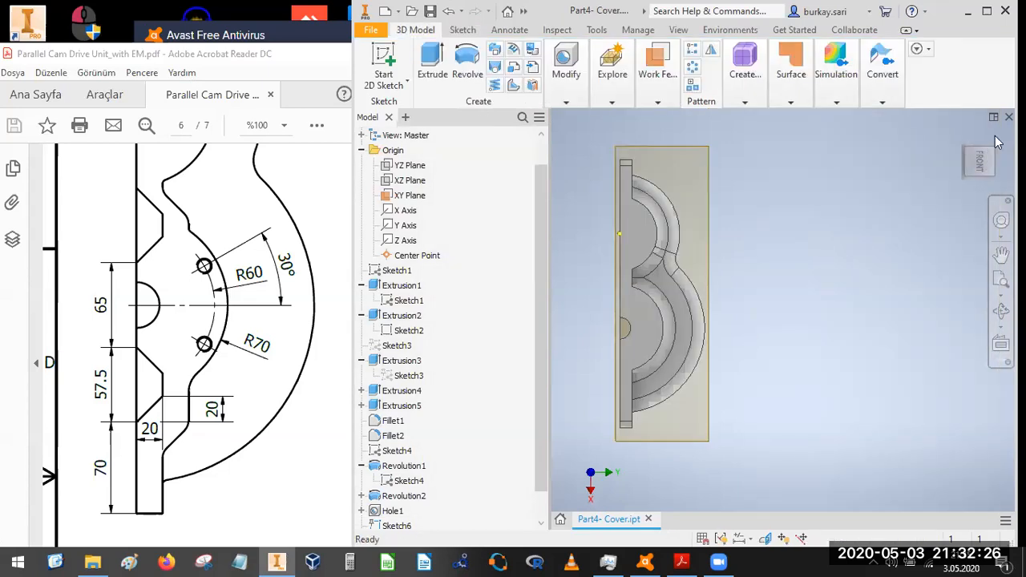
{"action": "left_click", "coordinate": [978, 161]}
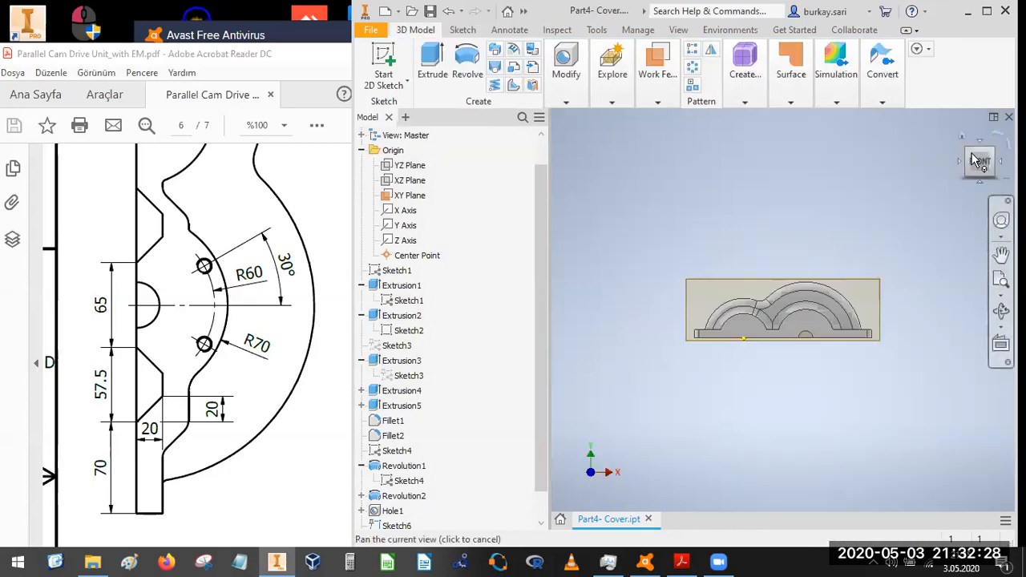
{"action": "left_click", "coordinate": [968, 152]}
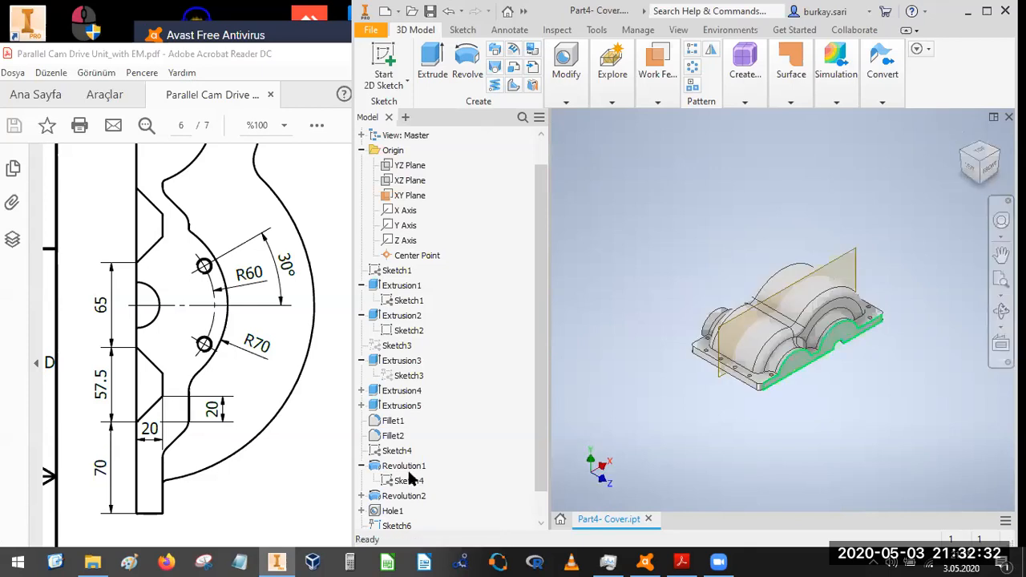
{"action": "scroll", "coordinate": [408, 501], "scroll_direction": "down", "scroll_amount": 1}
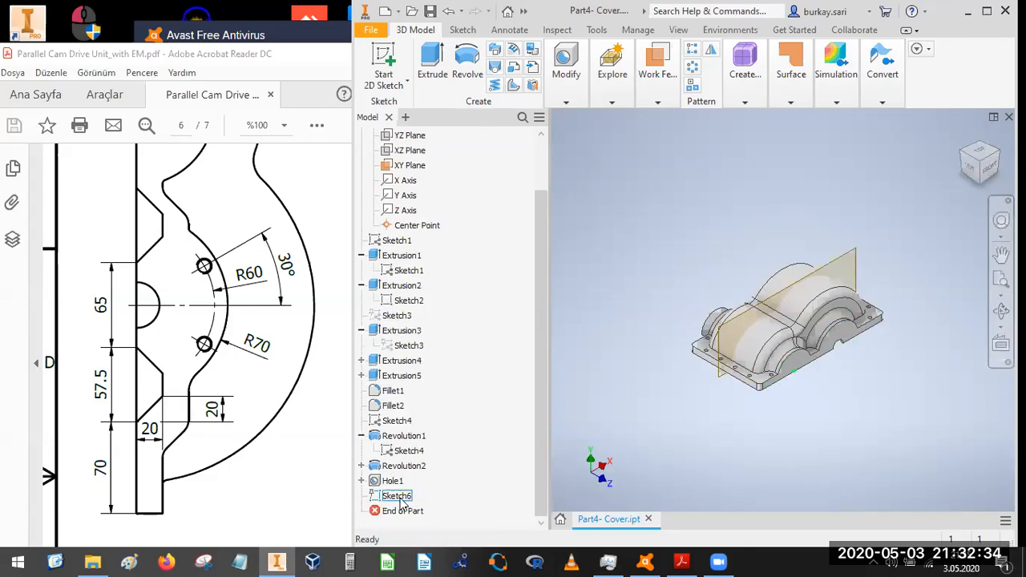
{"action": "right_click", "coordinate": [399, 497]}
{"action": "left_click", "coordinate": [628, 347]}
- Start a new 2D sketch on the cover's flat front side face, around the larger arch
{"action": "left_click", "coordinate": [381, 61]}
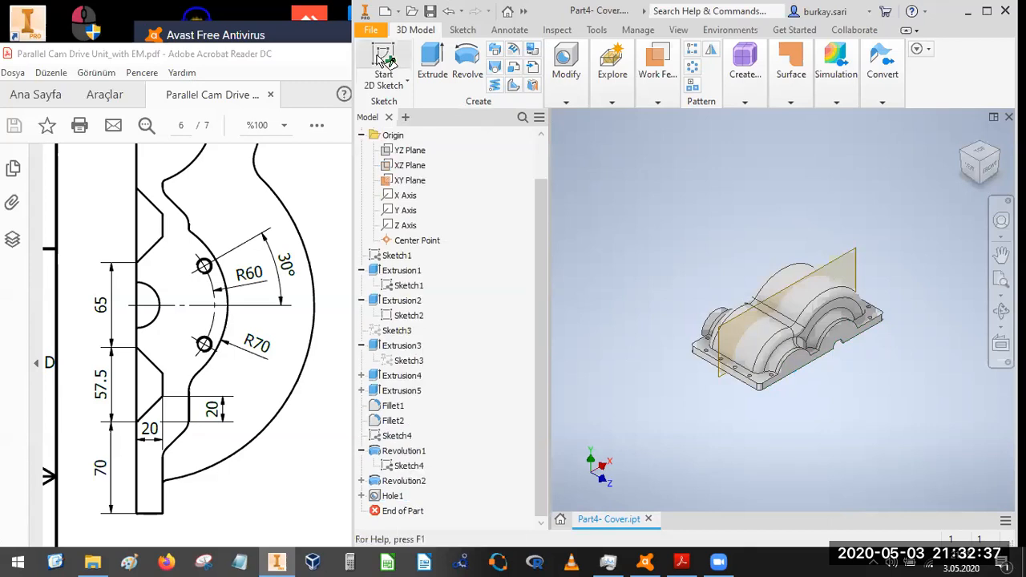
{"action": "left_click", "coordinate": [839, 336]}
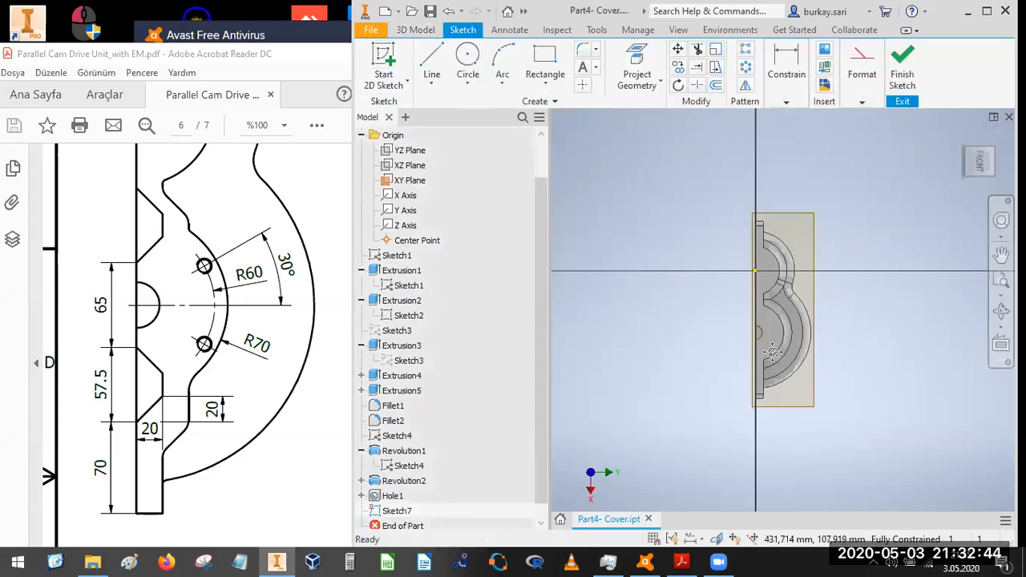
{"action": "scroll", "coordinate": [756, 347], "scroll_direction": "up", "scroll_amount": 3}
{"action": "middle_click_drag", "start_coordinate": [777, 383], "coordinate": [756, 348]}
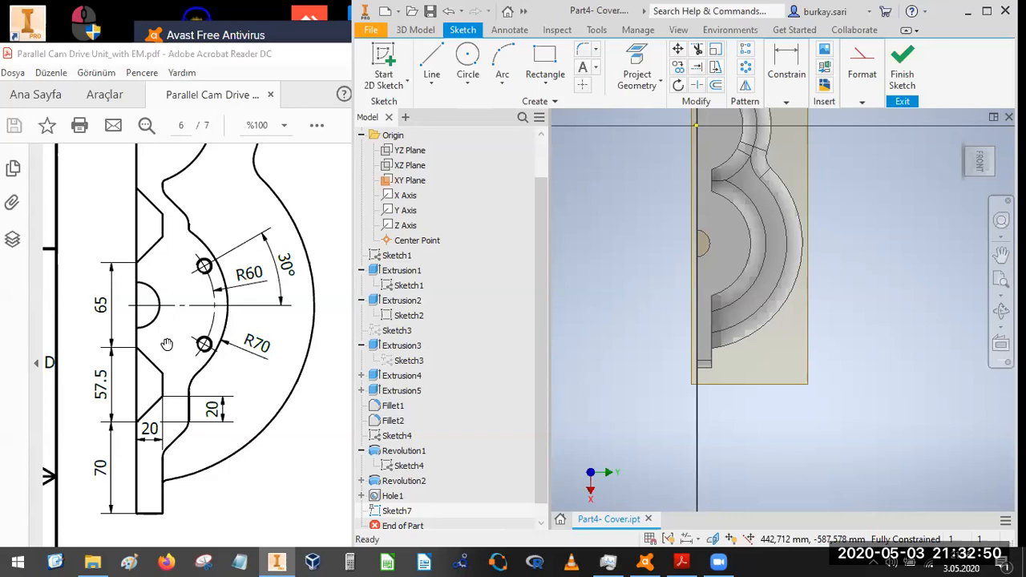
{"action": "left_click", "coordinate": [430, 66]}
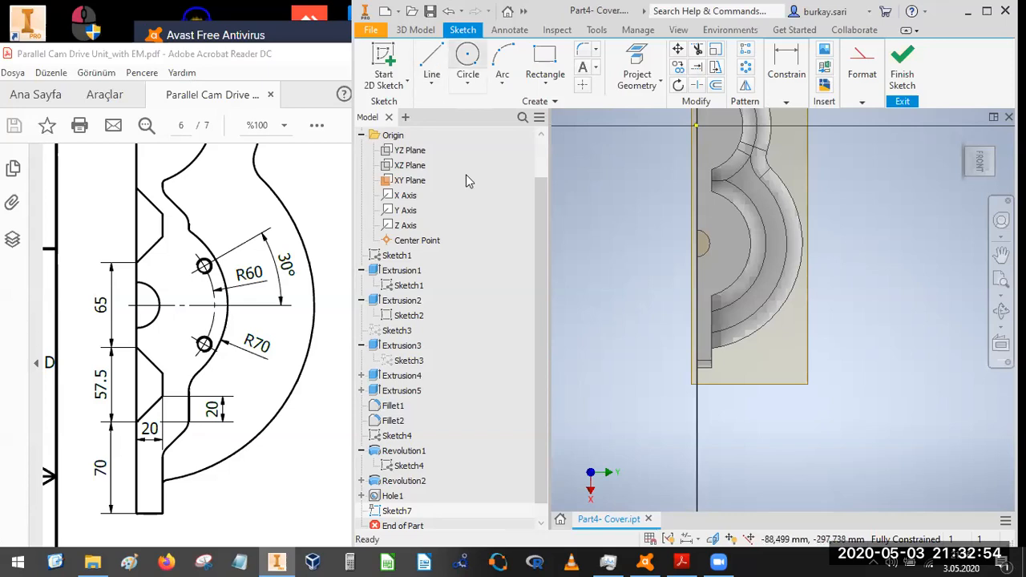
{"action": "scroll", "coordinate": [703, 273], "scroll_direction": "down", "scroll_amount": 3}
{"action": "left_click", "coordinate": [701, 263]}
{"action": "left_click", "coordinate": [734, 243]}
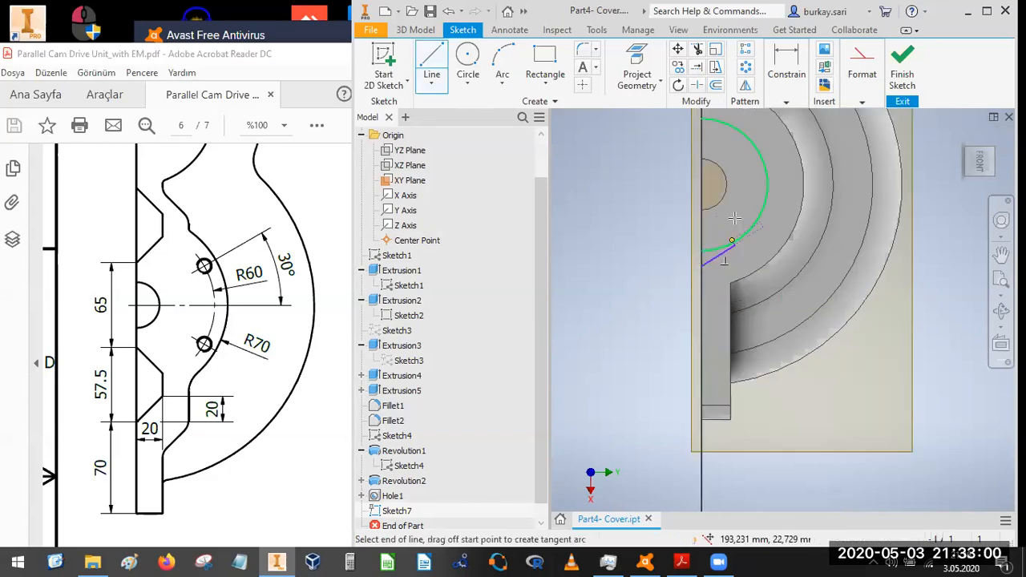
{"action": "scroll", "coordinate": [730, 230], "scroll_direction": "down", "scroll_amount": 5}
{"action": "scroll", "coordinate": [768, 240], "scroll_direction": "up", "scroll_amount": 8}
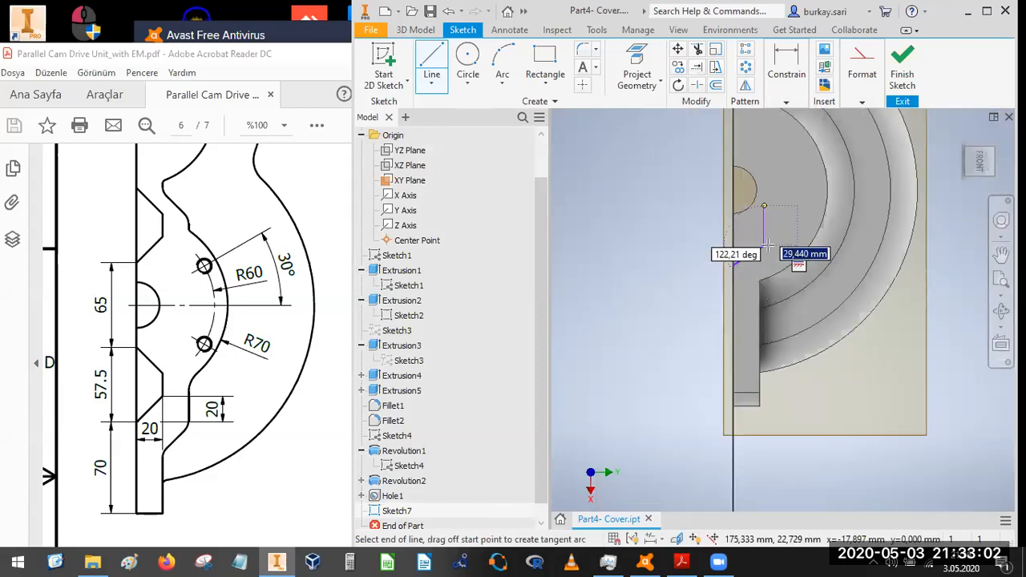
{"action": "key", "text": "Escape"}
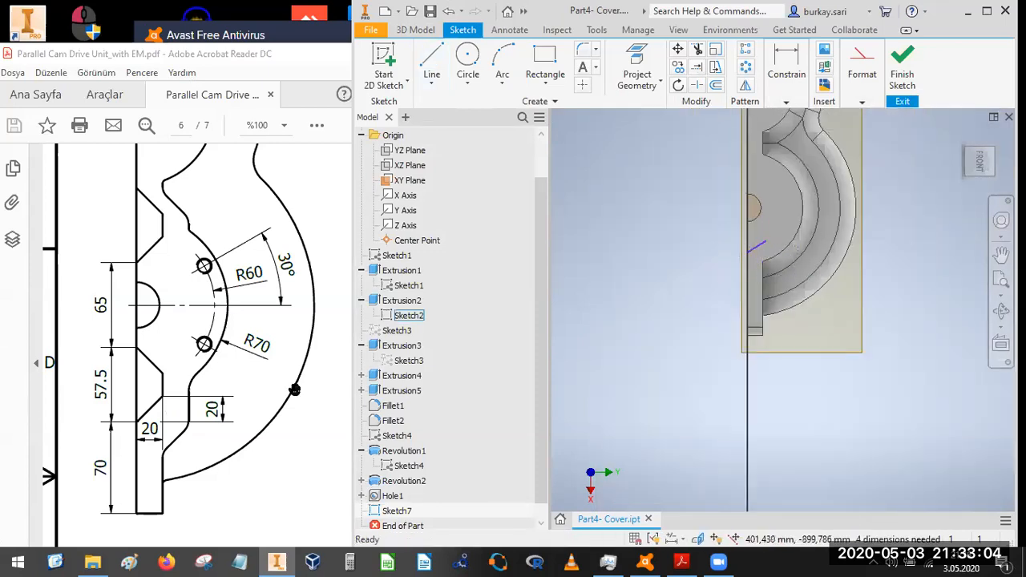
{"action": "left_click", "coordinate": [785, 102]}
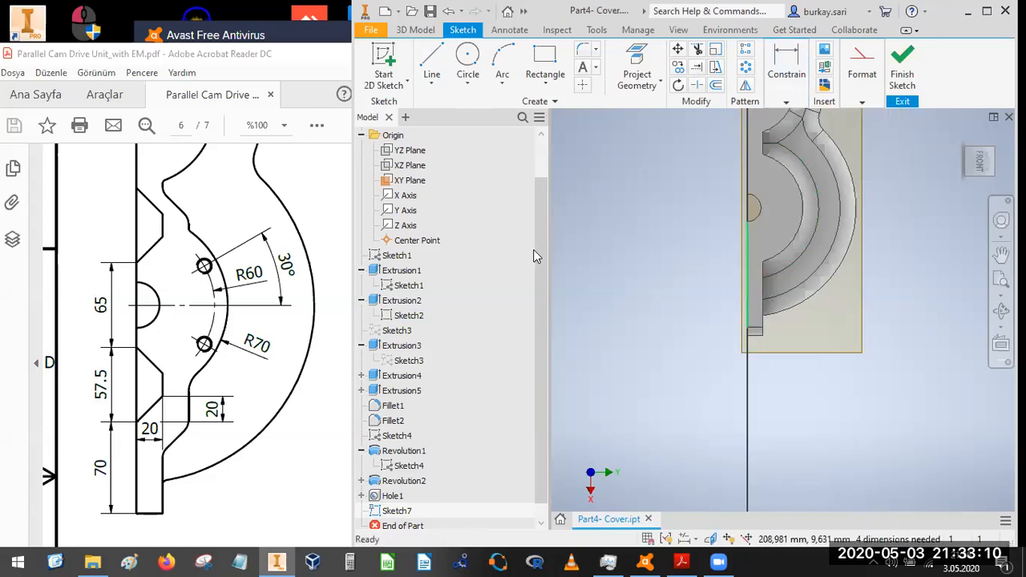
- Sketch an open trapezoid outline in the empty area beside the cover, about 90 mm tall and 33 mm wide, with its long side vertical
{"action": "left_click", "coordinate": [428, 62]}
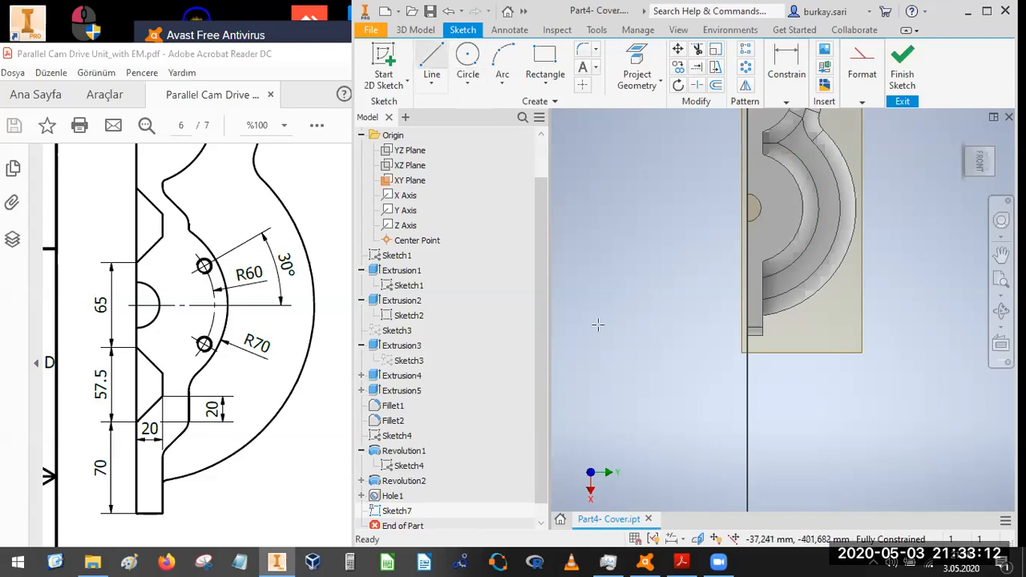
{"action": "left_click", "coordinate": [594, 381]}
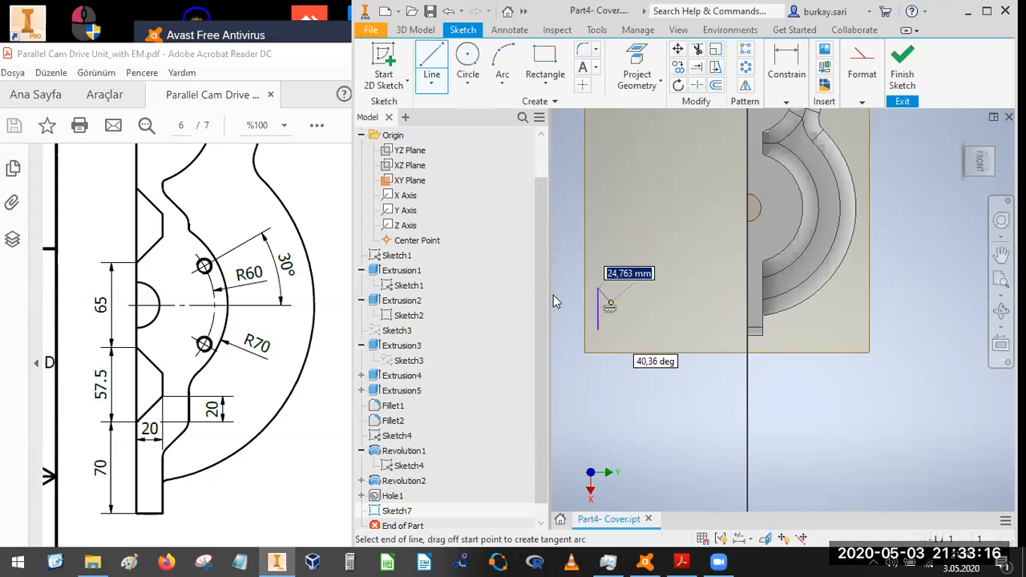
{"action": "left_click", "coordinate": [476, 73]}
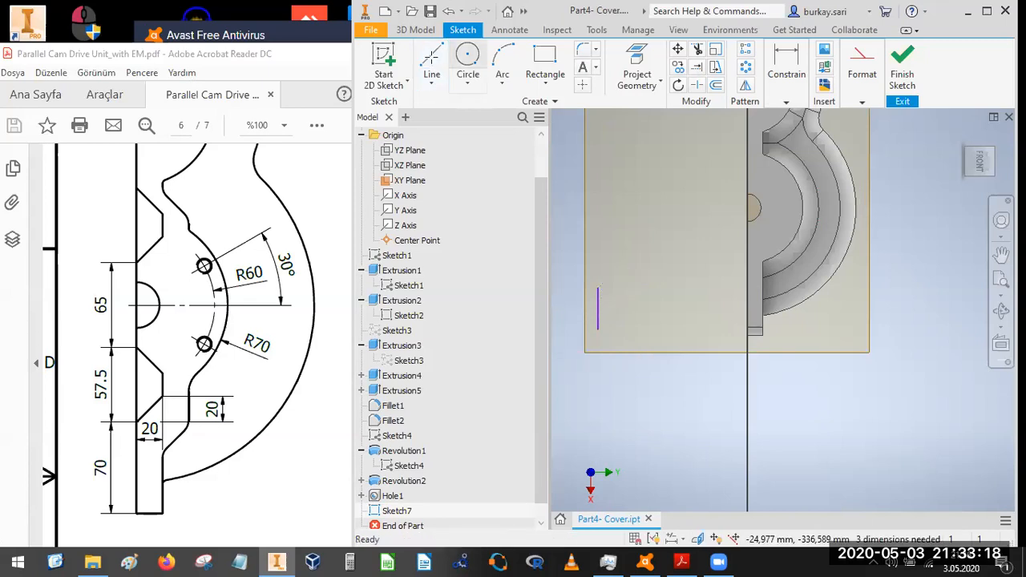
{"action": "key", "text": "l"}
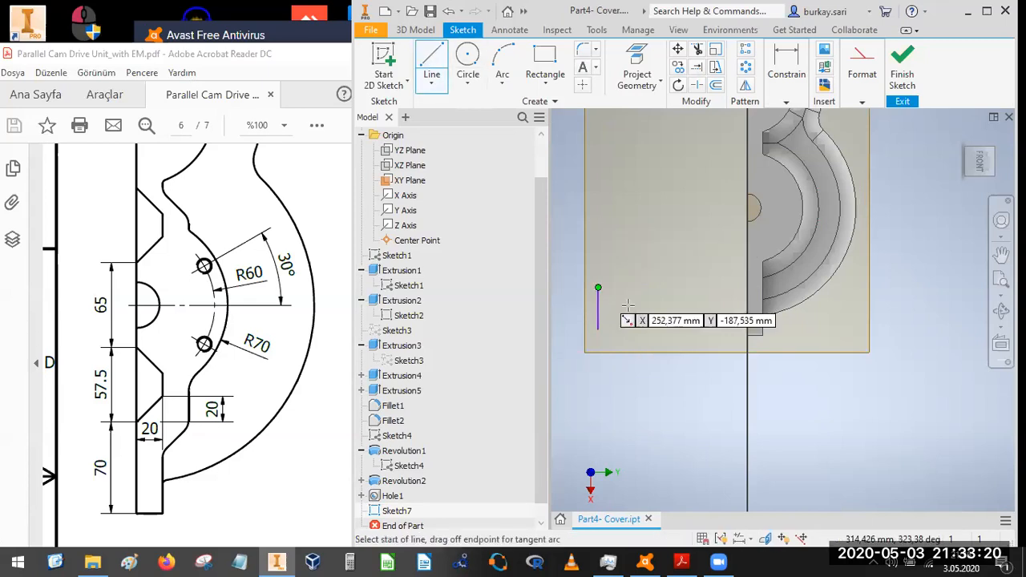
{"action": "left_click", "coordinate": [598, 288]}
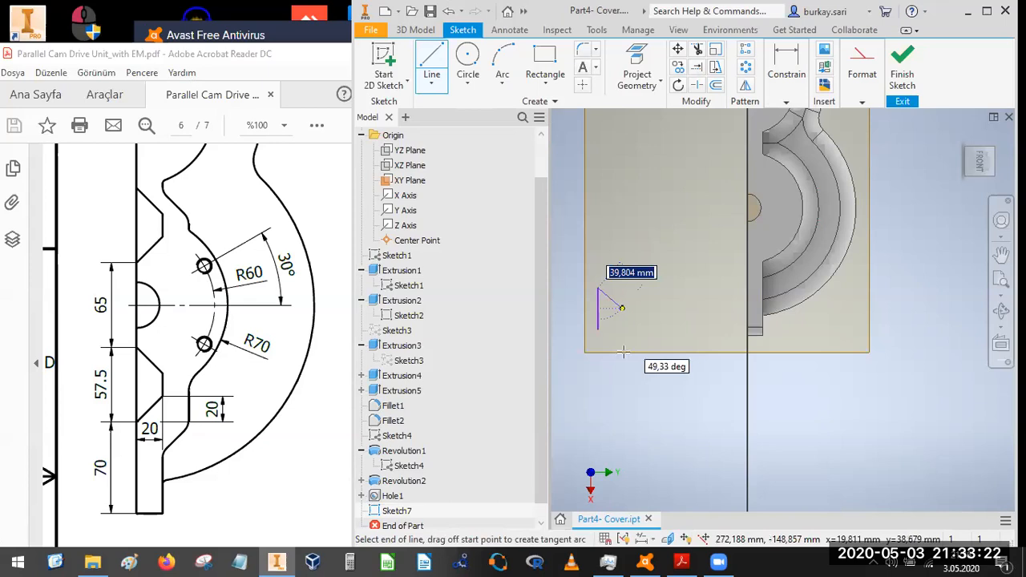
{"action": "scroll", "coordinate": [624, 351], "scroll_direction": "down", "scroll_amount": 2}
{"action": "left_click", "coordinate": [629, 357]}
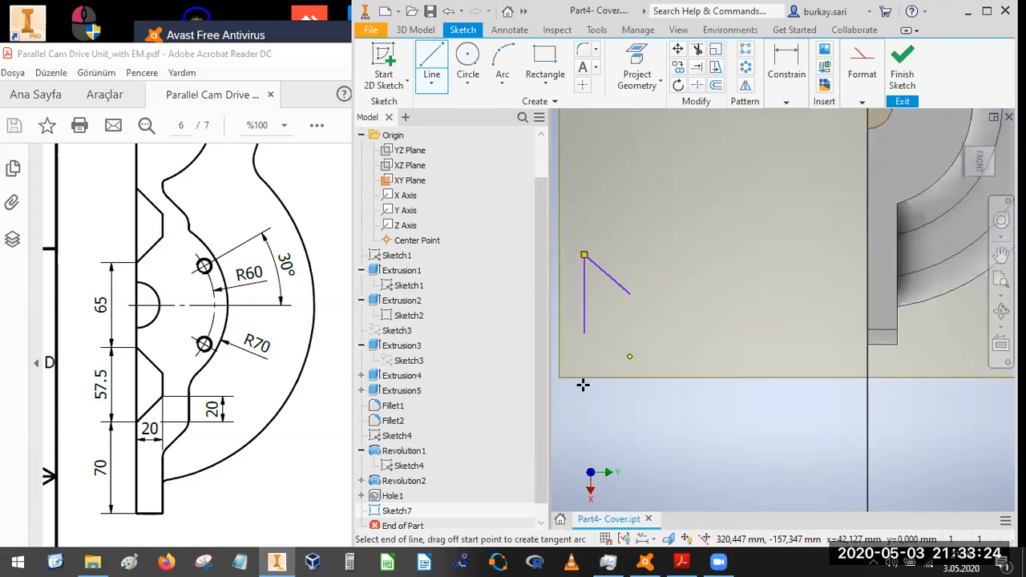
{"action": "left_click", "coordinate": [584, 383]}
- Extend the long vertical line to meet the lower slanted line and close the trapezoid
{"action": "left_click", "coordinate": [697, 67]}
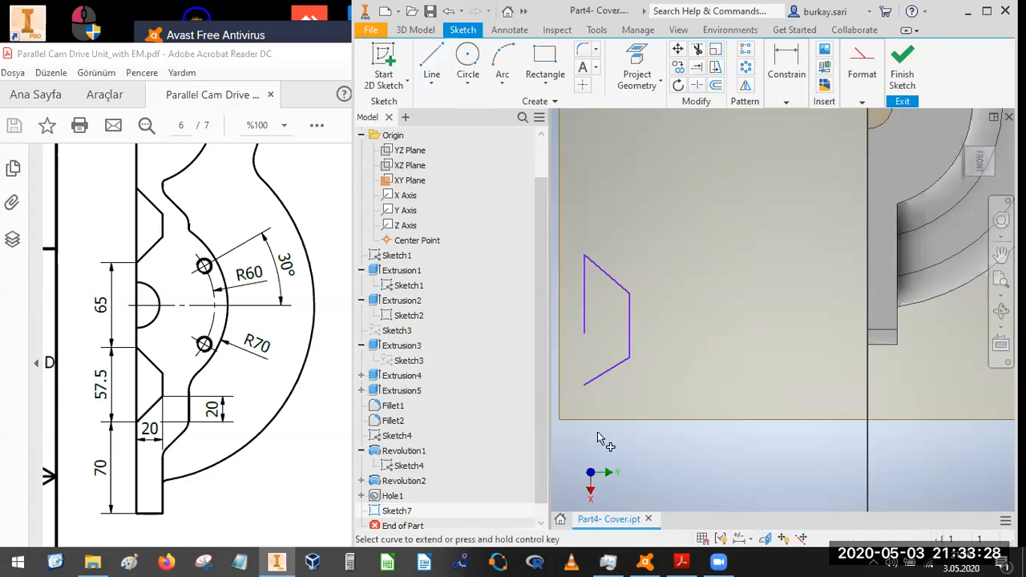
{"action": "left_click", "coordinate": [585, 325]}
{"action": "key", "text": "Escape"}
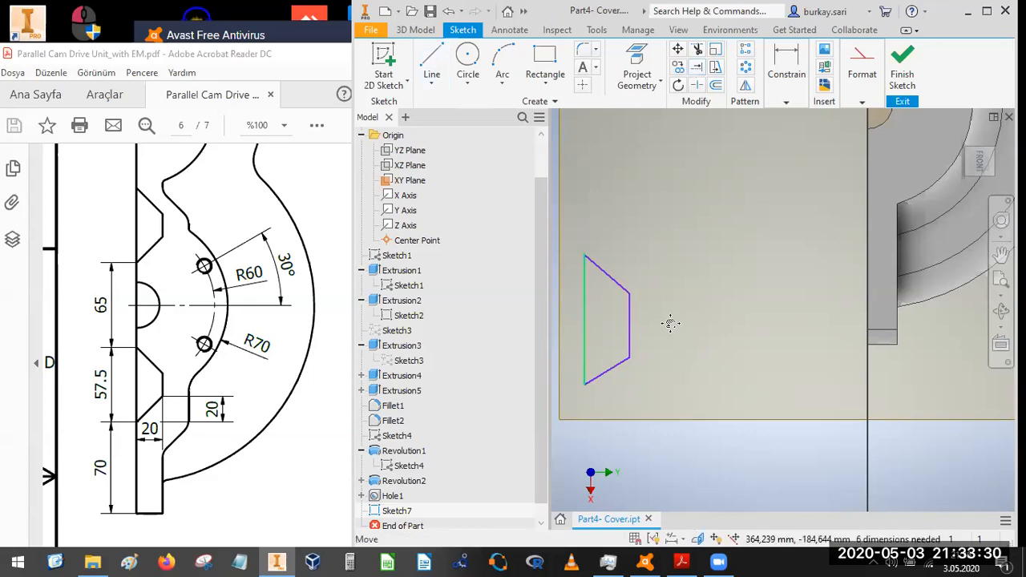
- Dimension the trapezoid's lower slanted side as 20 mm vertically and 20 mm horizontally
{"action": "scroll", "coordinate": [672, 317], "scroll_direction": "down", "scroll_amount": 3}
{"action": "middle_click_drag", "start_coordinate": [672, 317], "coordinate": [680, 281]}
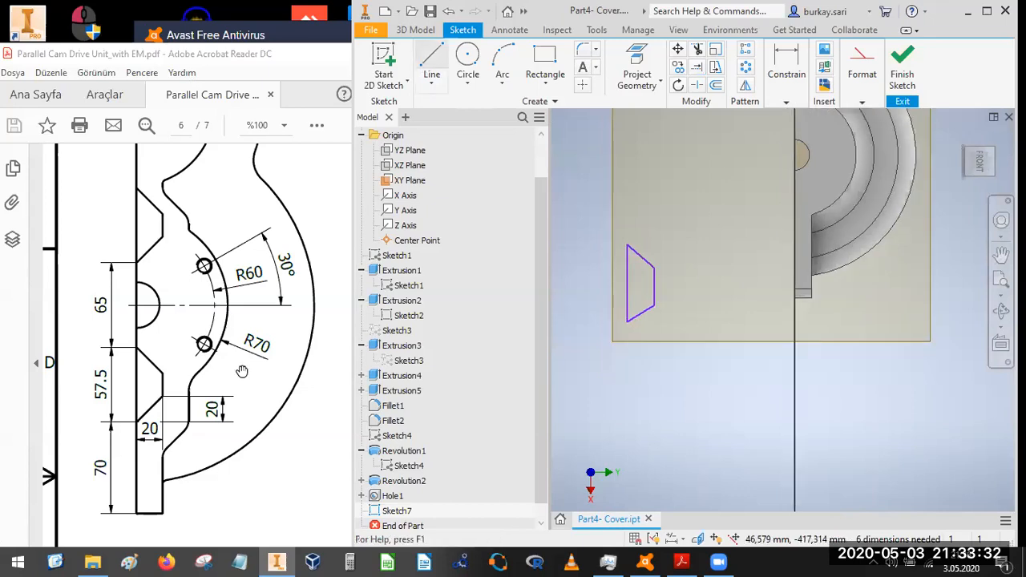
{"action": "left_click", "coordinate": [782, 81]}
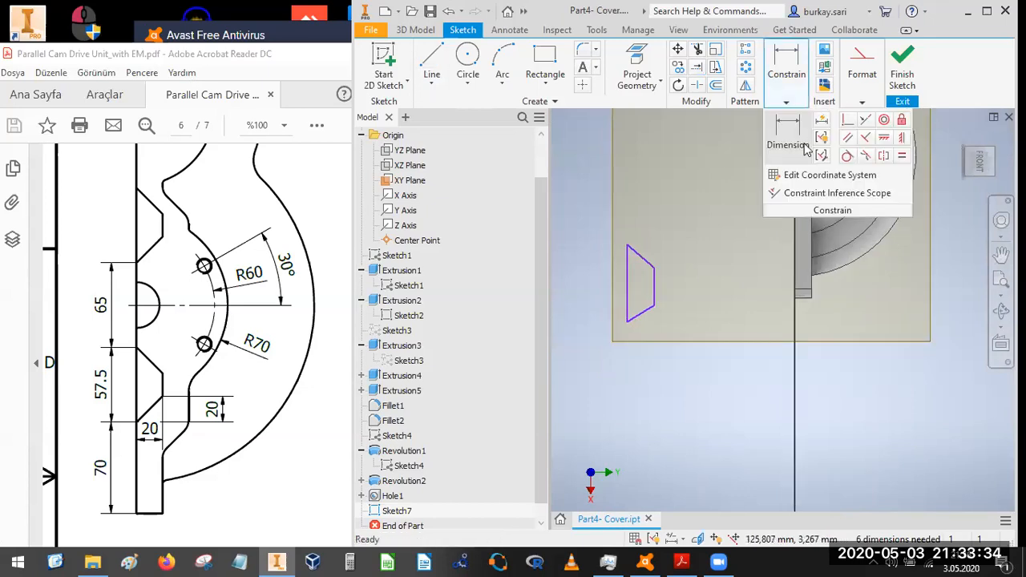
{"action": "left_click", "coordinate": [806, 146]}
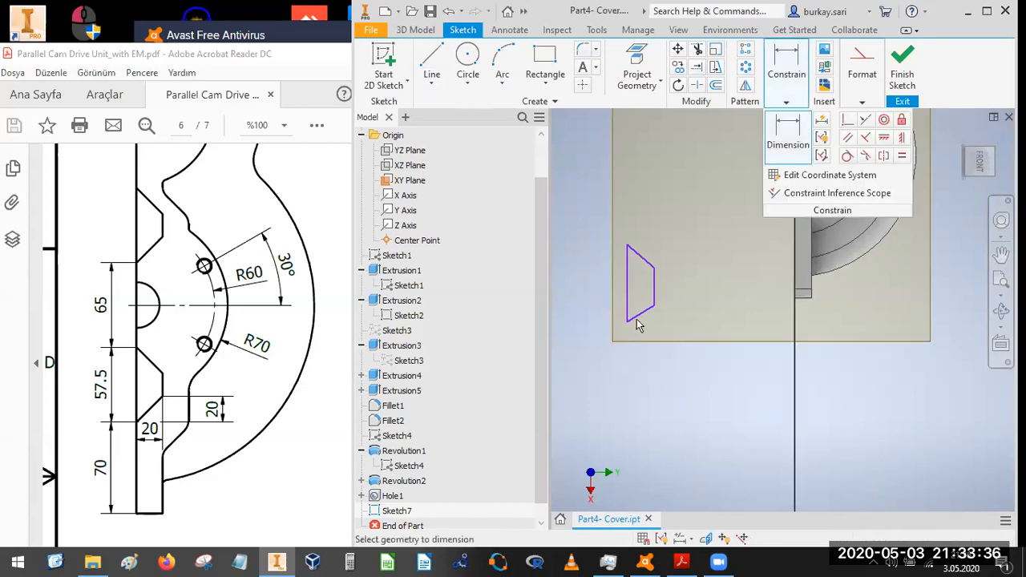
{"action": "left_click", "coordinate": [678, 334]}
{"action": "left_click", "coordinate": [677, 333]}
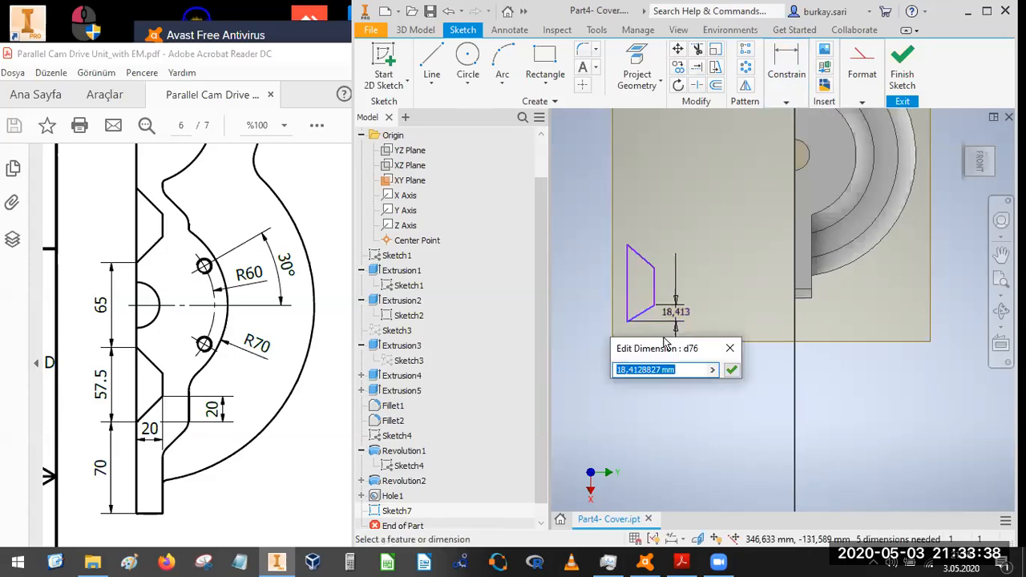
{"action": "type", "text": "20"}
{"action": "key", "text": "Return"}
{"action": "left_click", "coordinate": [632, 340]}
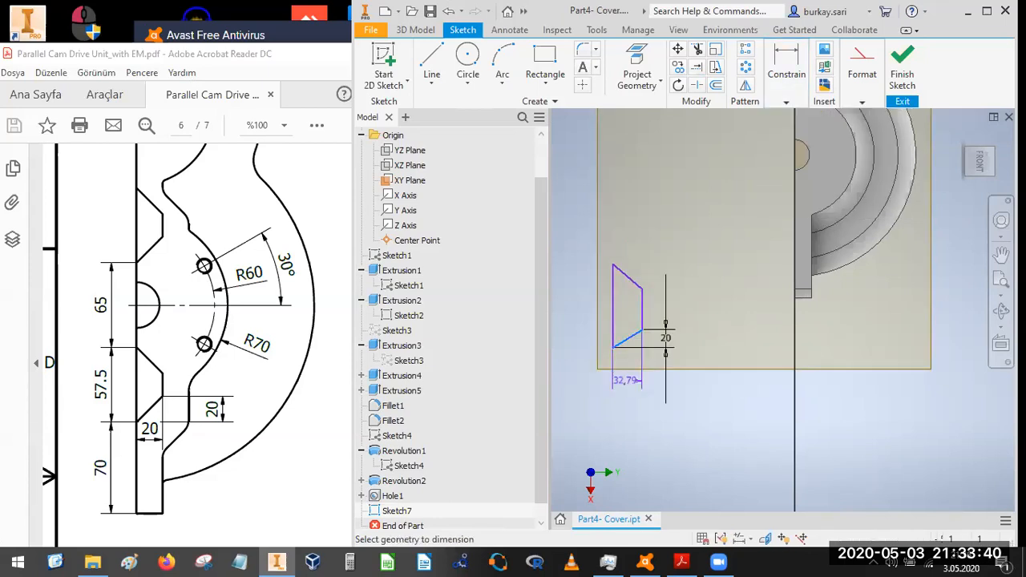
{"action": "left_click", "coordinate": [627, 385]}
{"action": "type", "text": "20"}
{"action": "key", "text": "Return"}
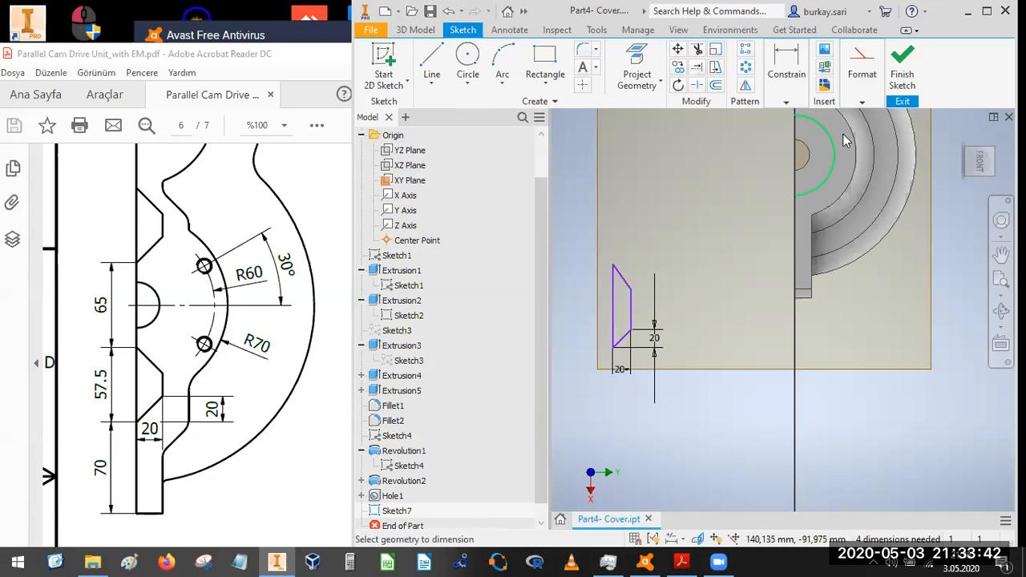
- Make the trapezoid's upper and lower slanted sides equal in length
{"action": "left_click", "coordinate": [786, 102]}
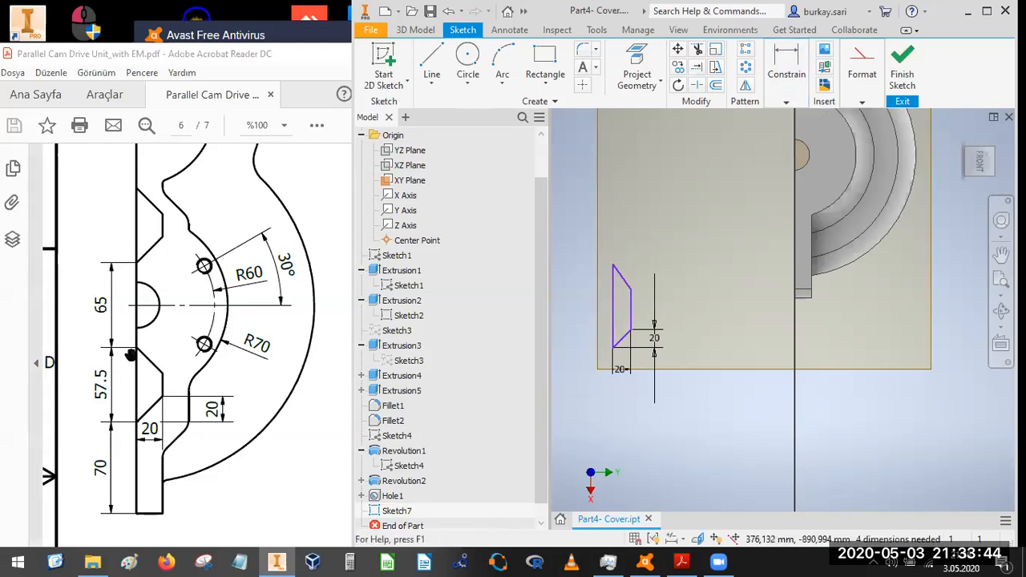
{"action": "key", "text": "="}
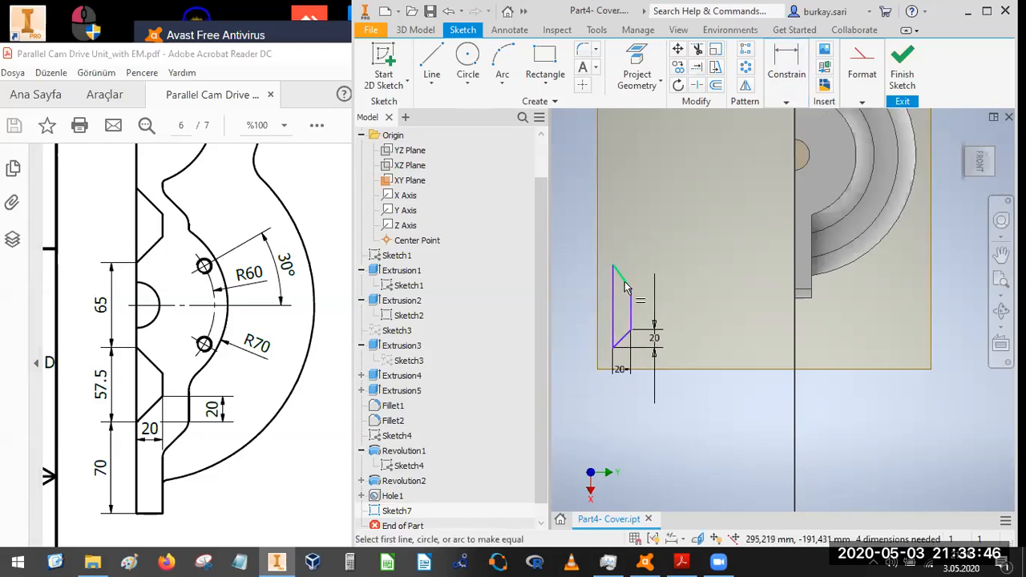
{"action": "left_click", "coordinate": [625, 282]}
{"action": "left_click", "coordinate": [628, 342]}
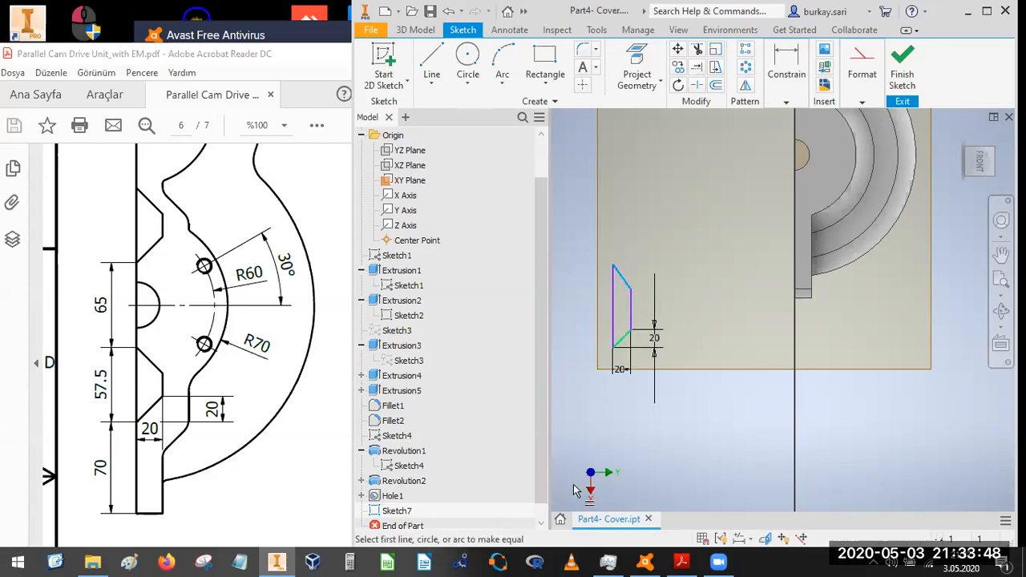
{"action": "key", "text": "Escape"}
- Dimension the trapezoid's long vertical side as 57.5 mm
{"action": "left_click", "coordinate": [784, 68]}
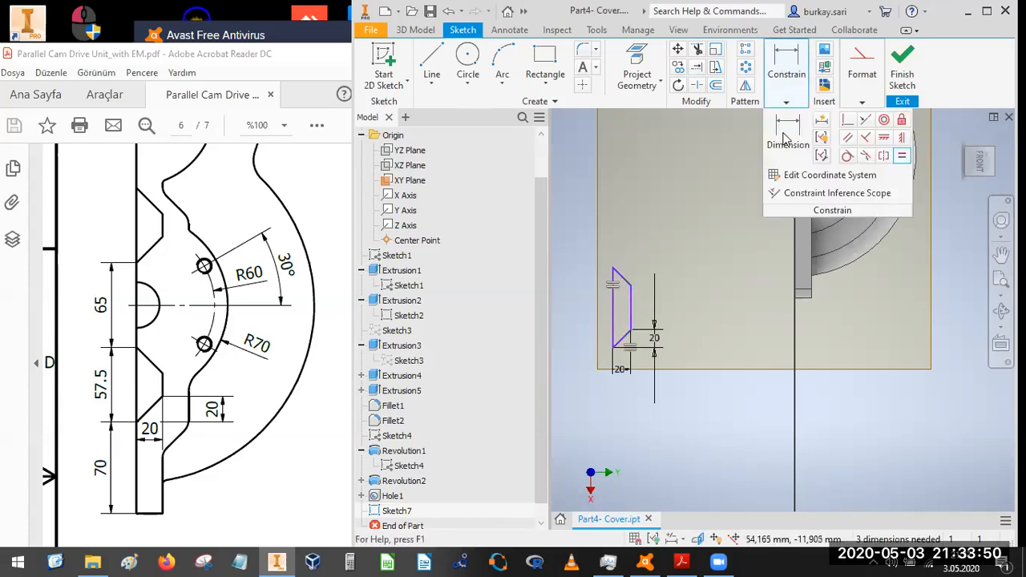
{"action": "key", "text": "d"}
{"action": "left_click", "coordinate": [613, 309]}
{"action": "left_click", "coordinate": [588, 308]}
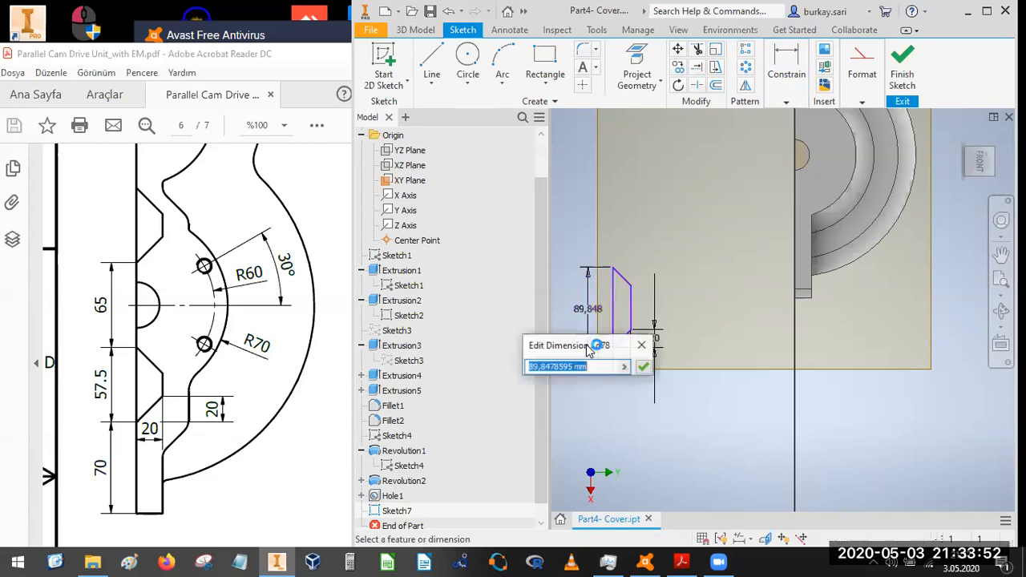
{"action": "type", "text": "57"}
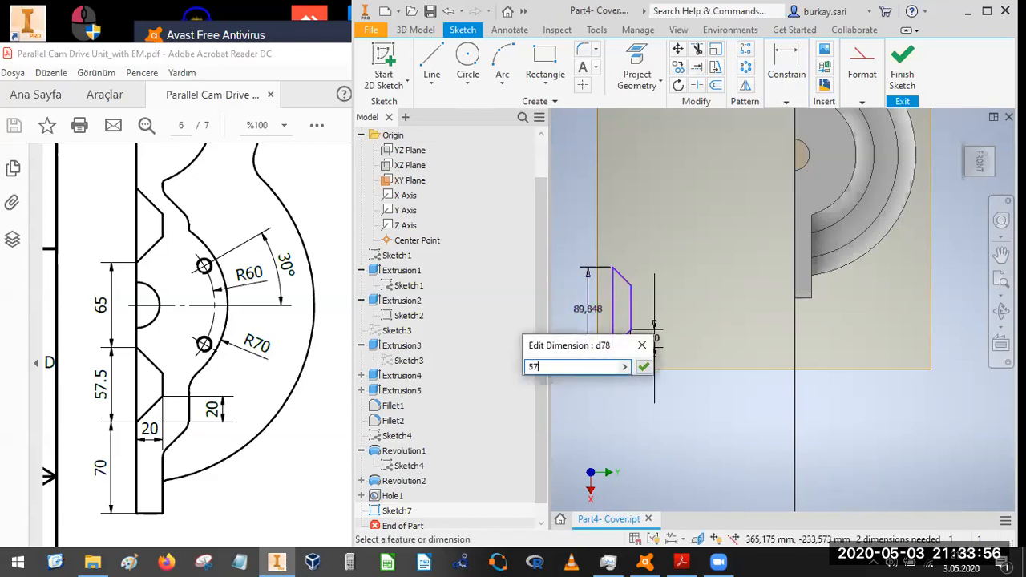
{"action": "type", "text": ".5"}
{"action": "key", "text": "Return"}
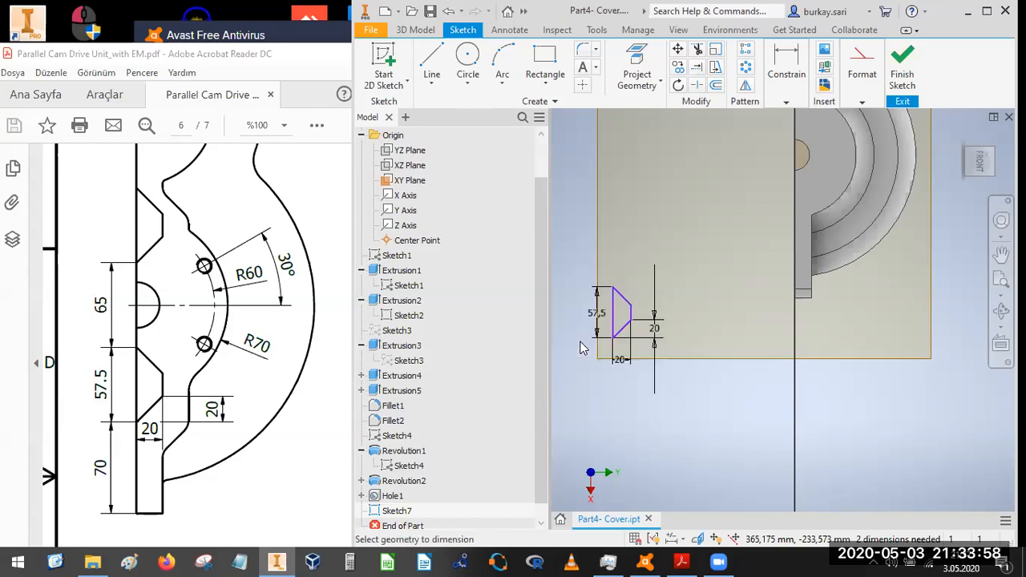
- Constrain the trapezoid's lower corner on the long side coincident with the cover's straight vertical edge
{"action": "left_click", "coordinate": [785, 103]}
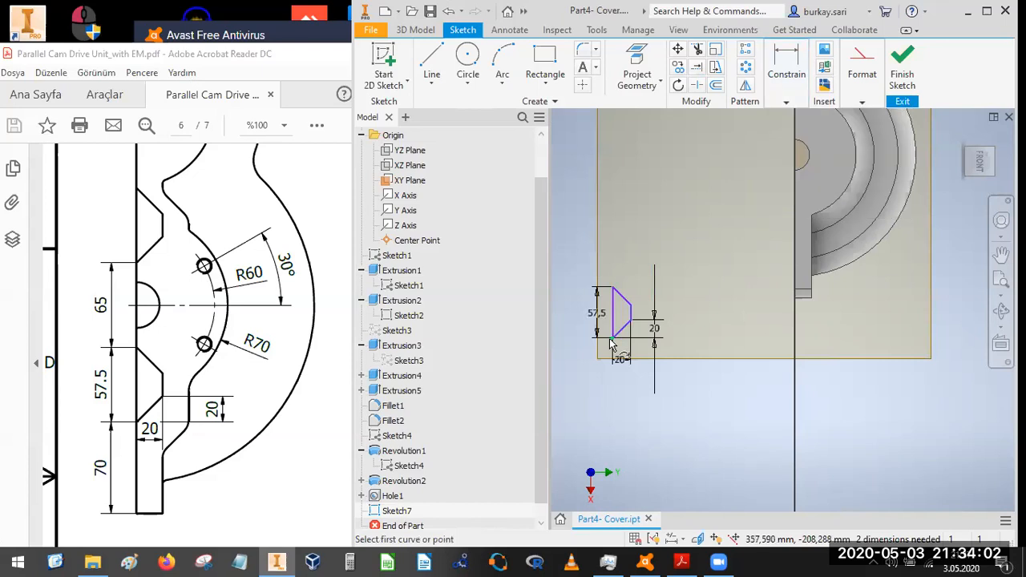
{"action": "left_click", "coordinate": [793, 280]}
{"action": "left_click", "coordinate": [793, 280]}
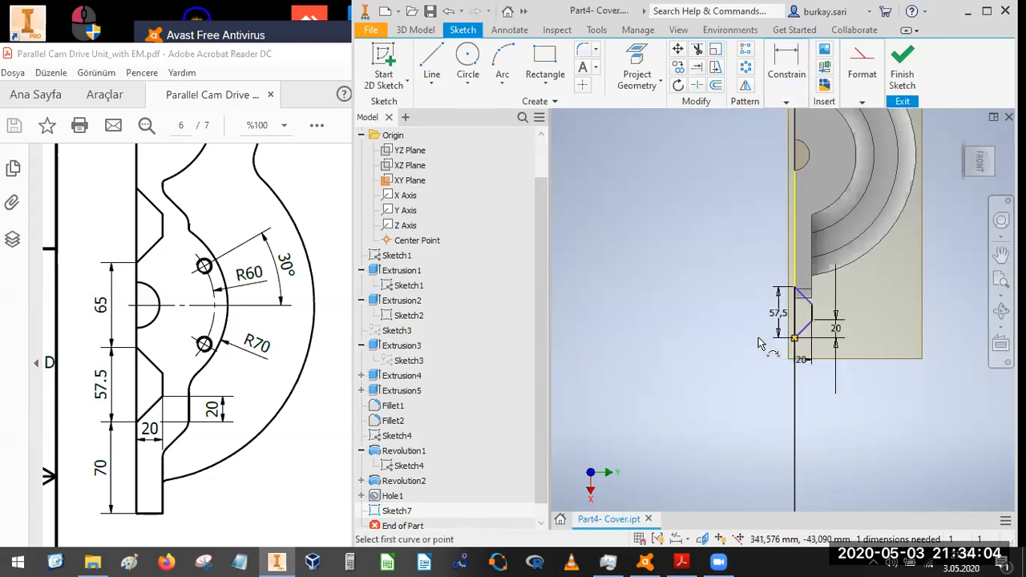
{"action": "key", "text": "Escape"}
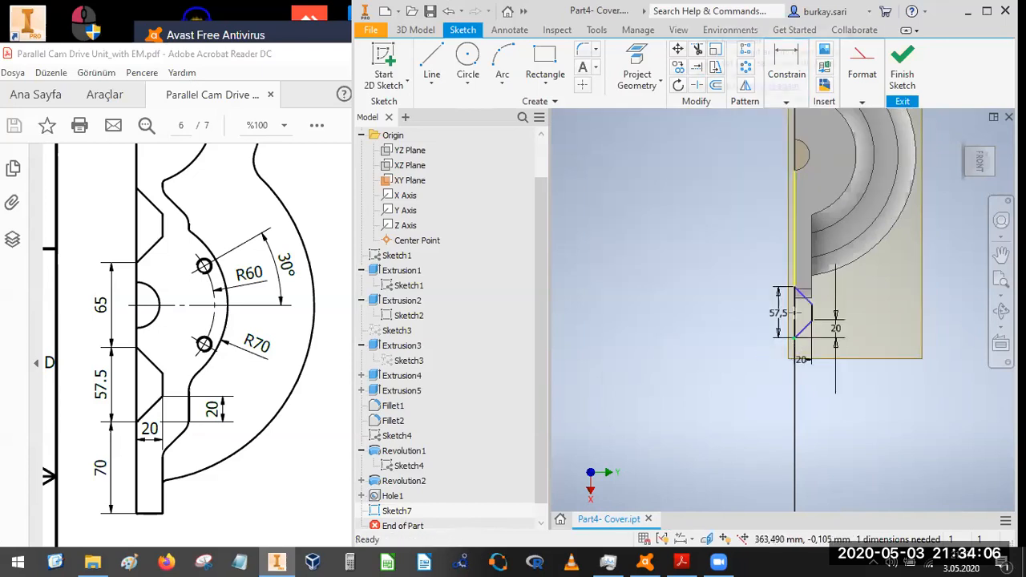
- Try moving the trapezoid up along the cover's vertical edge, and undo the move
{"action": "left_click_drag", "start_coordinate": [801, 325], "coordinate": [803, 241], "text": "ctrl"}
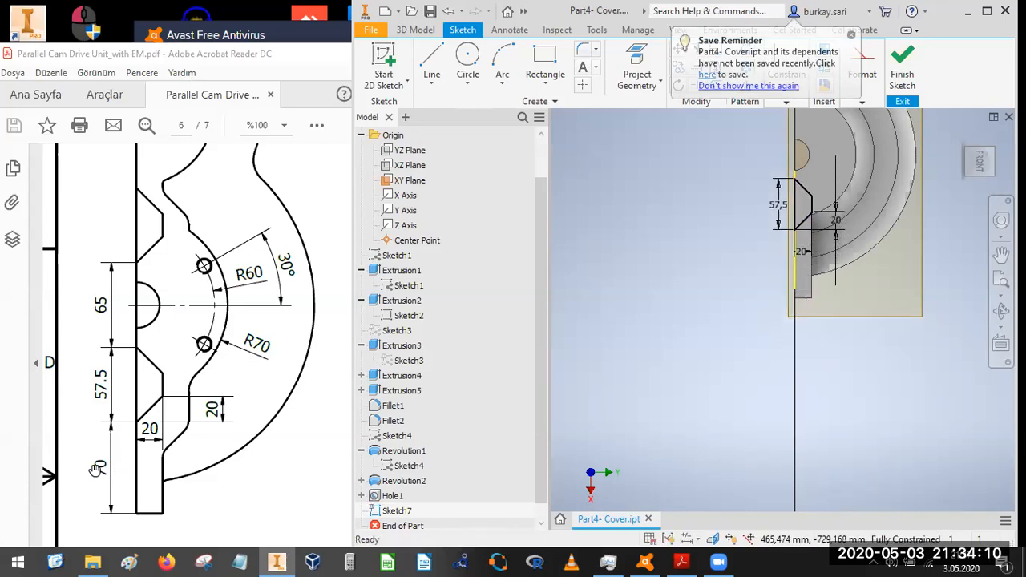
{"action": "left_click", "coordinate": [851, 36]}
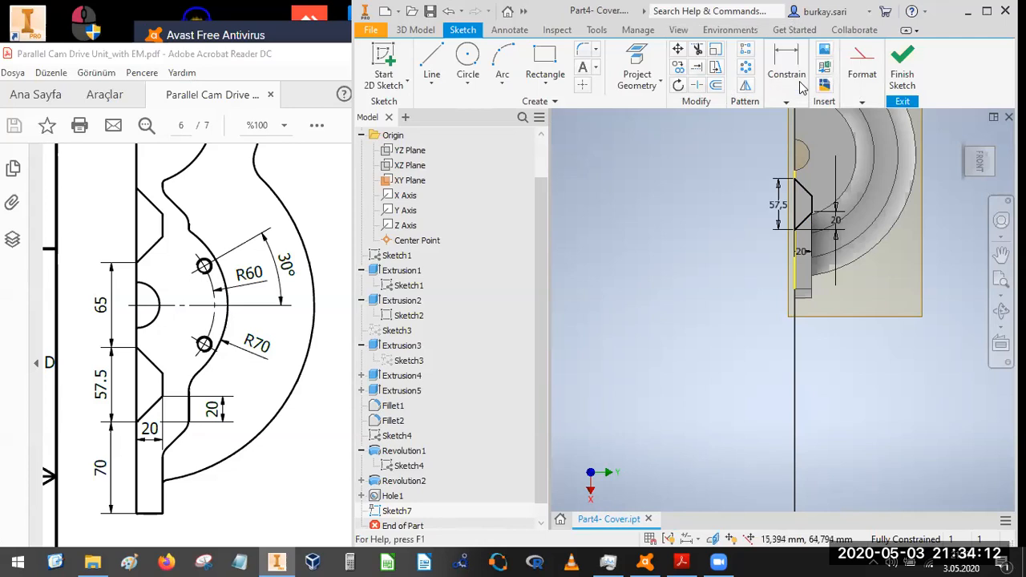
{"action": "left_click", "coordinate": [785, 102]}
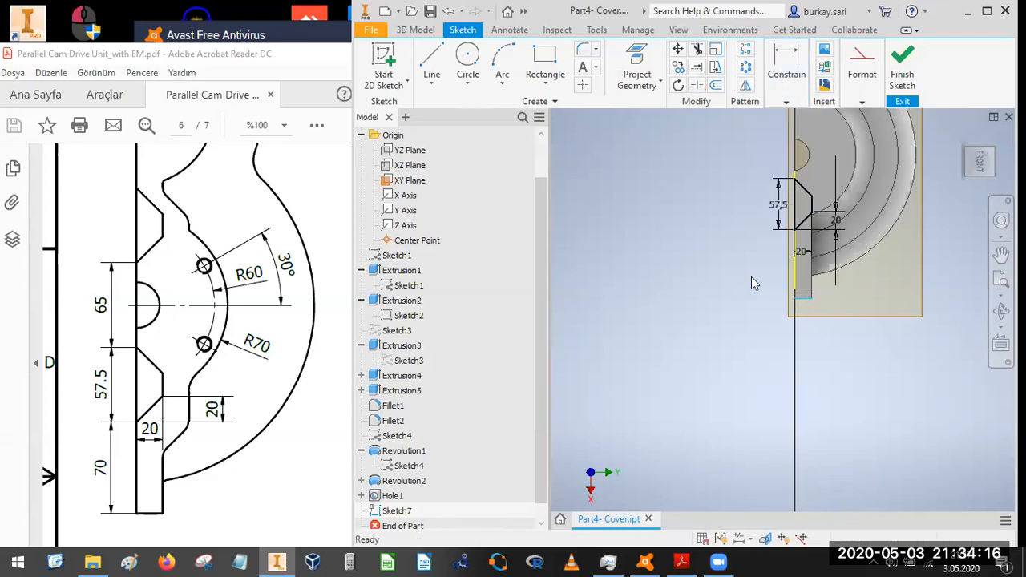
{"action": "key", "text": "ctrl+z"}
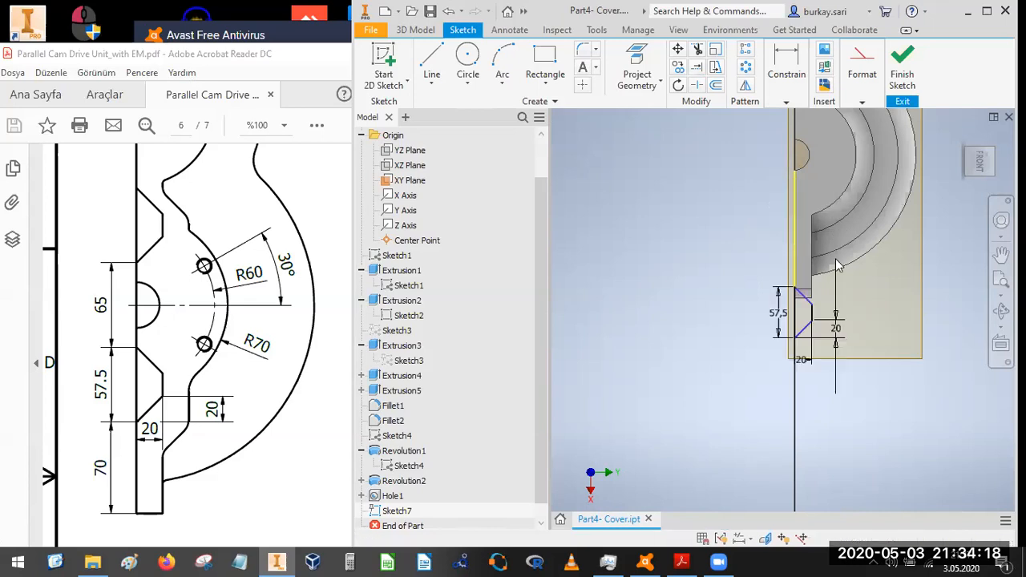
- Move the trapezoid up along the cover's straight edge and dimension its lower corner 70 mm from the cover's lower end
{"action": "left_click_drag", "start_coordinate": [795, 337], "coordinate": [792, 225]}
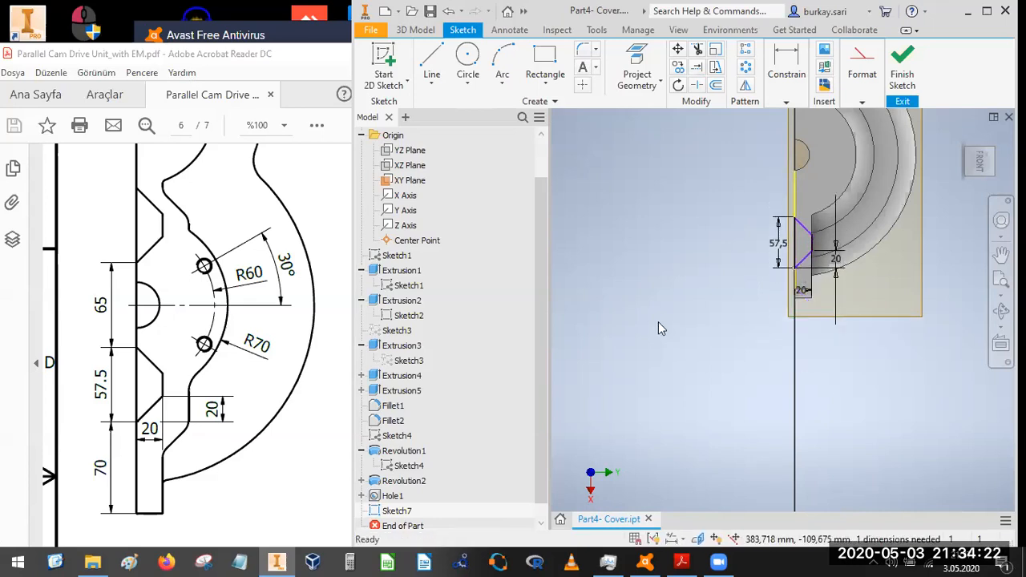
{"action": "left_click", "coordinate": [784, 87]}
{"action": "left_click", "coordinate": [786, 134]}
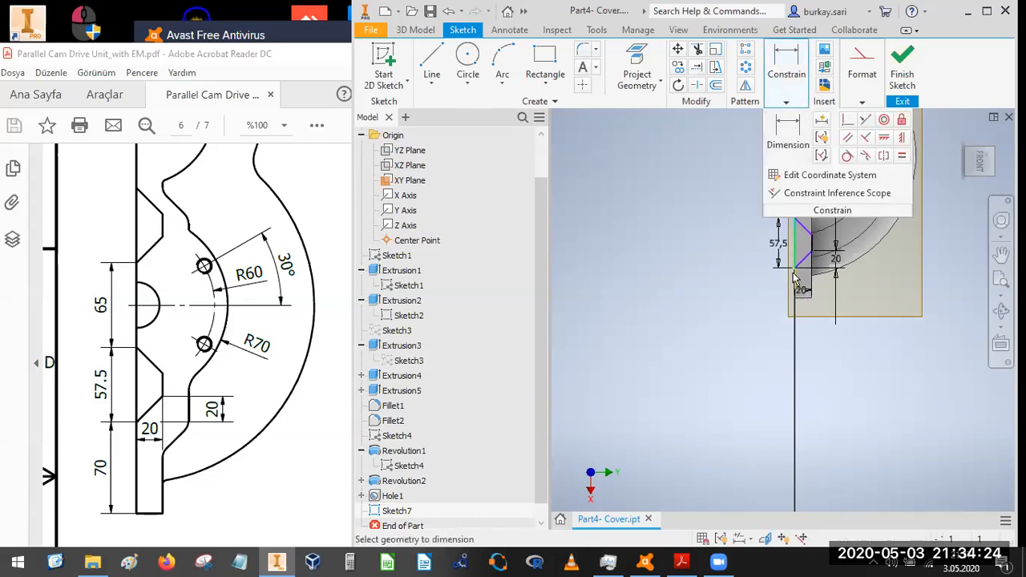
{"action": "scroll", "coordinate": [794, 272], "scroll_direction": "up", "scroll_amount": 3}
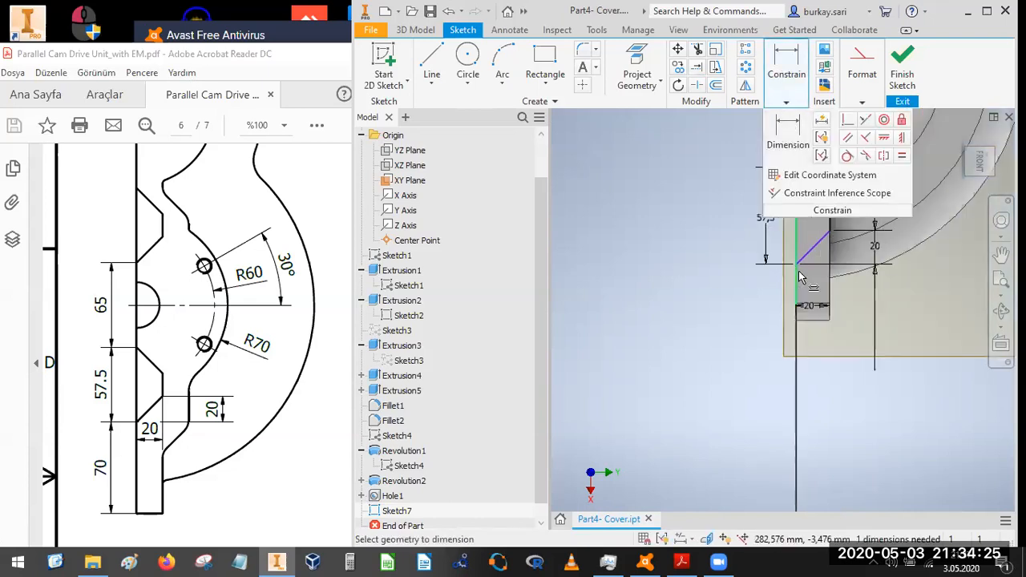
{"action": "left_click", "coordinate": [820, 325]}
{"action": "left_click", "coordinate": [693, 300]}
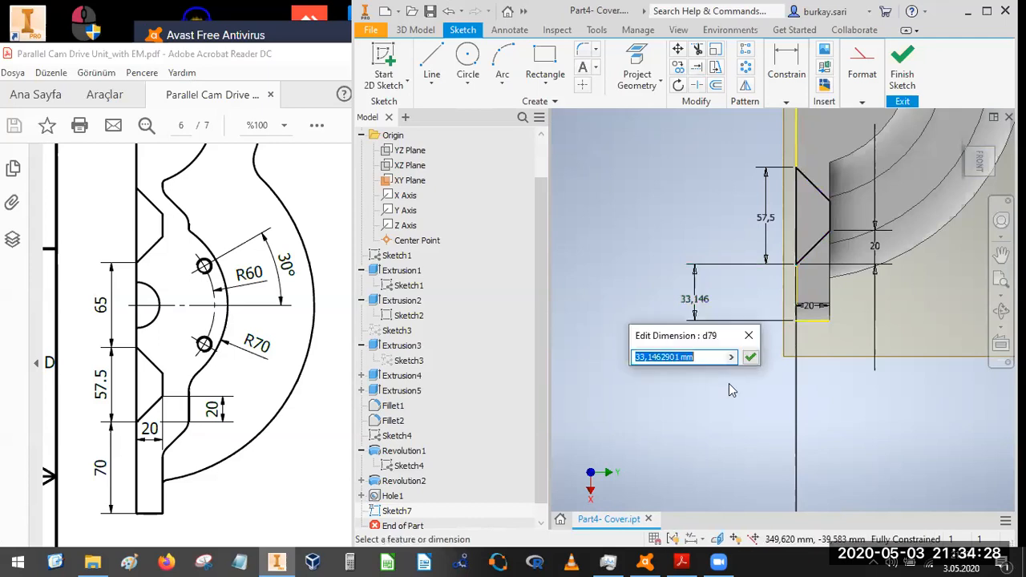
{"action": "type", "text": "70"}
{"action": "key", "text": "Return"}
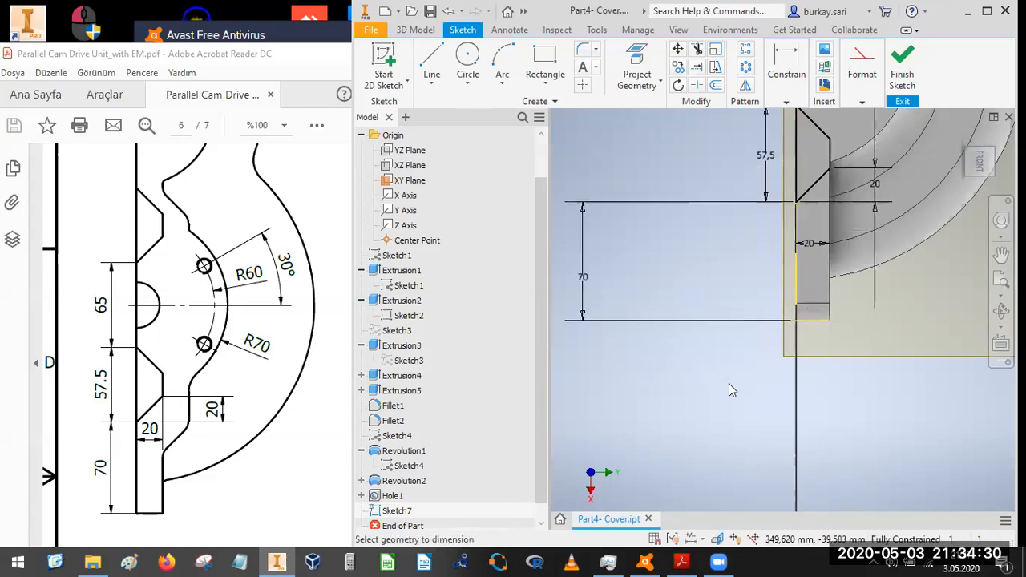
{"action": "scroll", "coordinate": [801, 265], "scroll_direction": "down", "scroll_amount": 2}
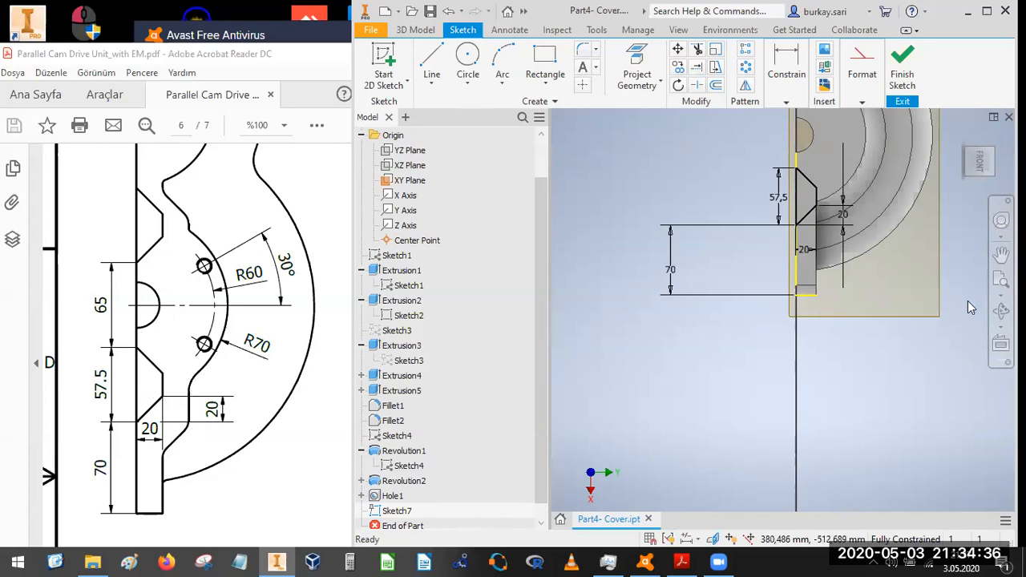
- Sketch a vertical line beside the trapezoid's short side and a slanted line from its lower end across the cover's straight wall
{"action": "left_click", "coordinate": [431, 62]}
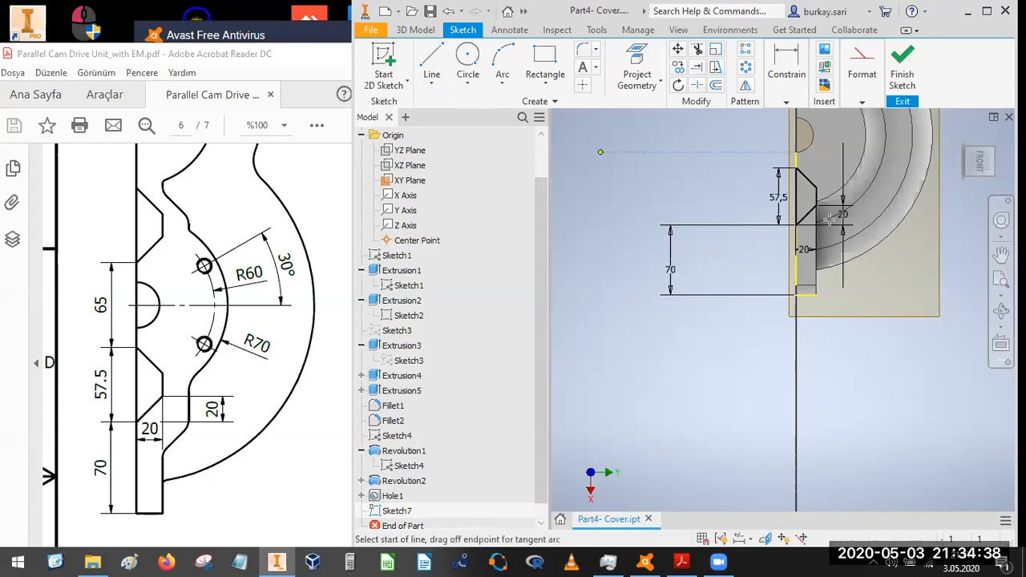
{"action": "scroll", "coordinate": [831, 230], "scroll_direction": "down", "scroll_amount": 3}
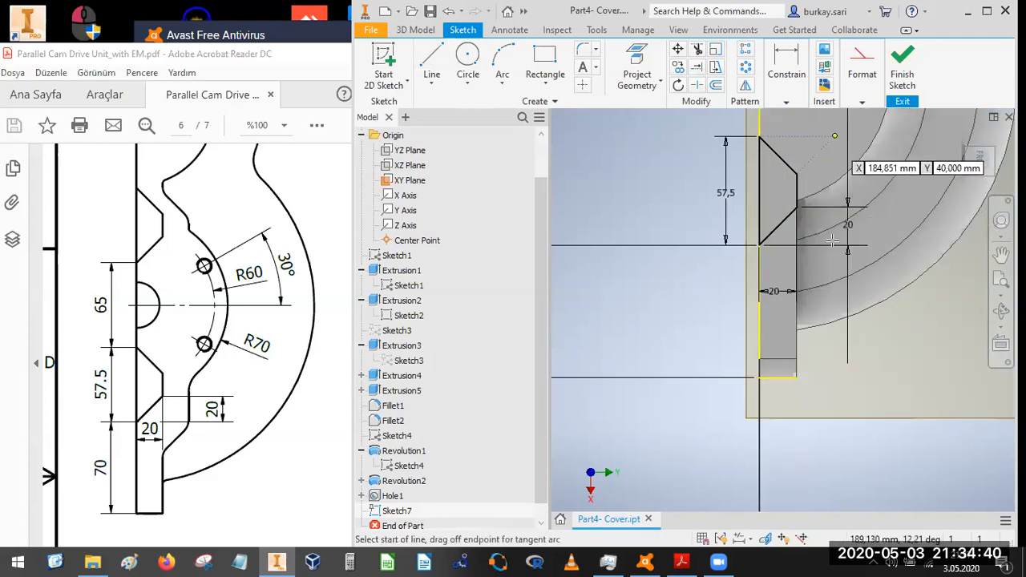
{"action": "key", "text": "Return"}
{"action": "key", "text": "Return"}
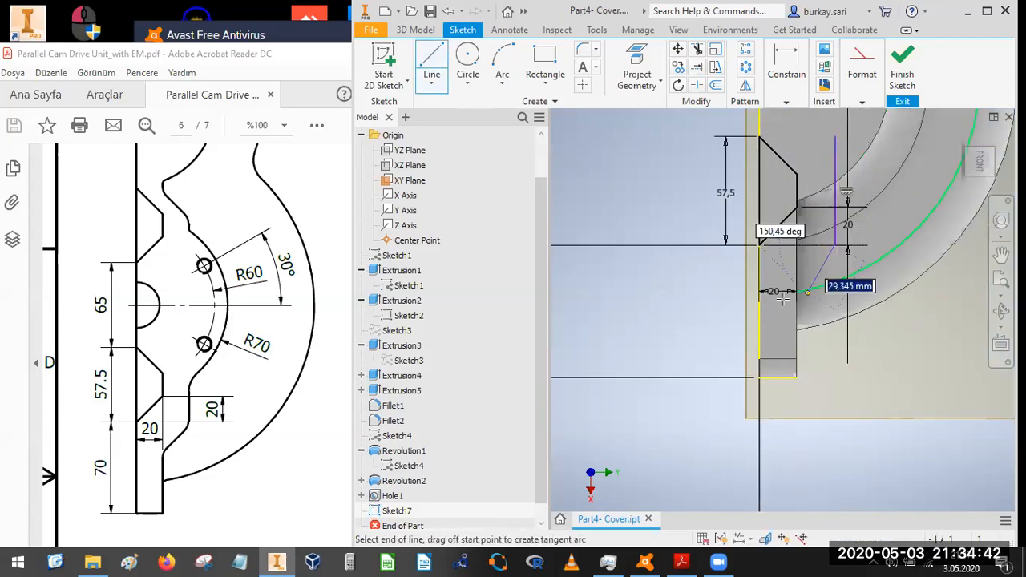
{"action": "left_click", "coordinate": [728, 322]}
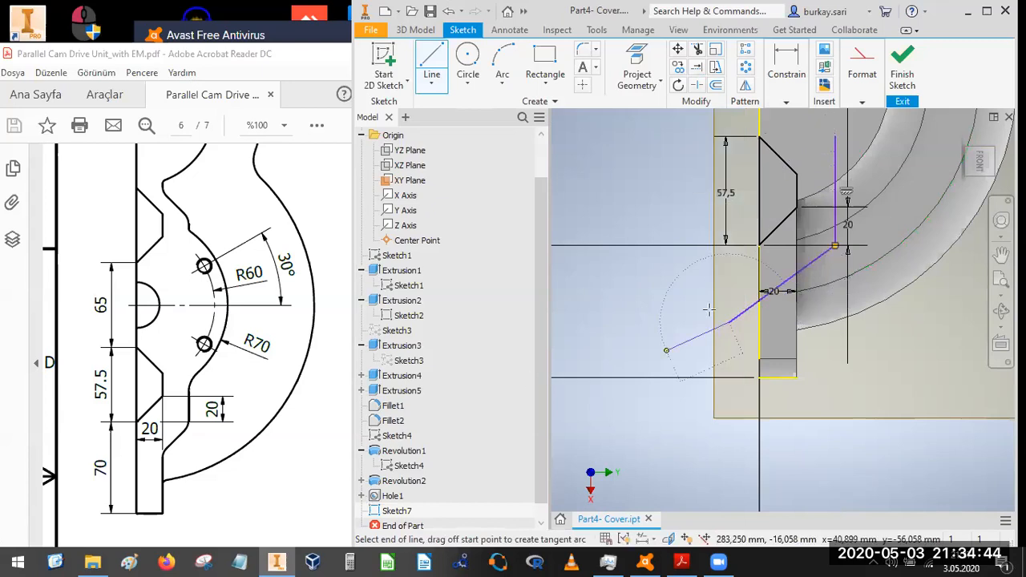
{"action": "key", "text": "Escape"}
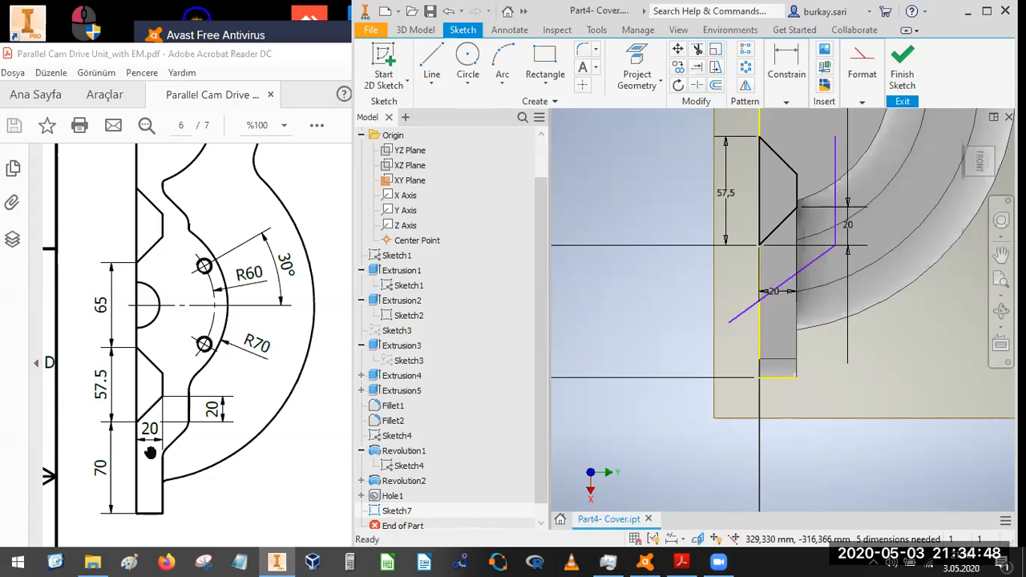
- Make the new slanted line parallel to the trapezoid's lower slanted side
{"action": "left_click", "coordinate": [786, 102]}
{"action": "left_click", "coordinate": [848, 137]}
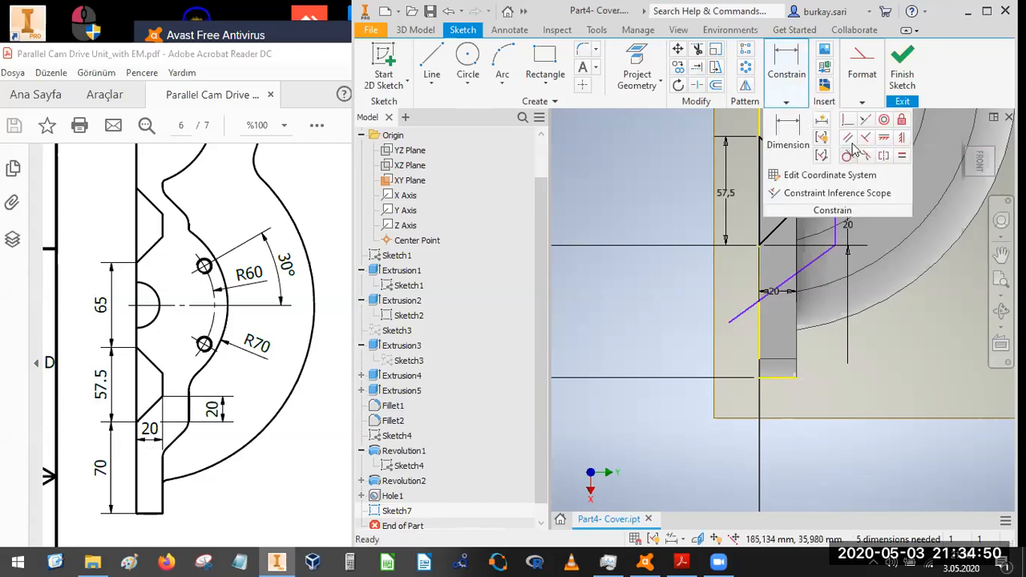
{"action": "left_click", "coordinate": [808, 267]}
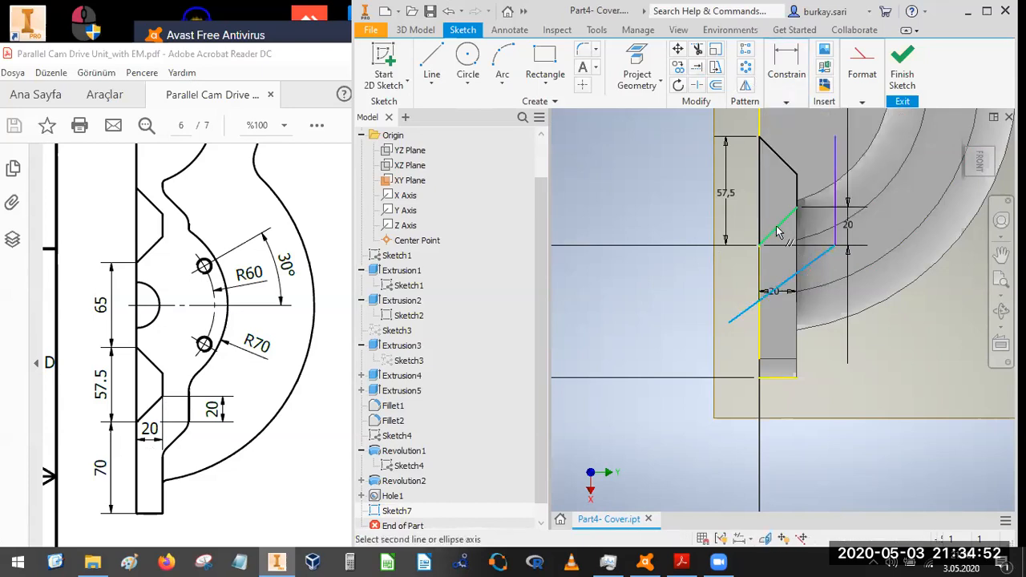
{"action": "left_click", "coordinate": [775, 226]}
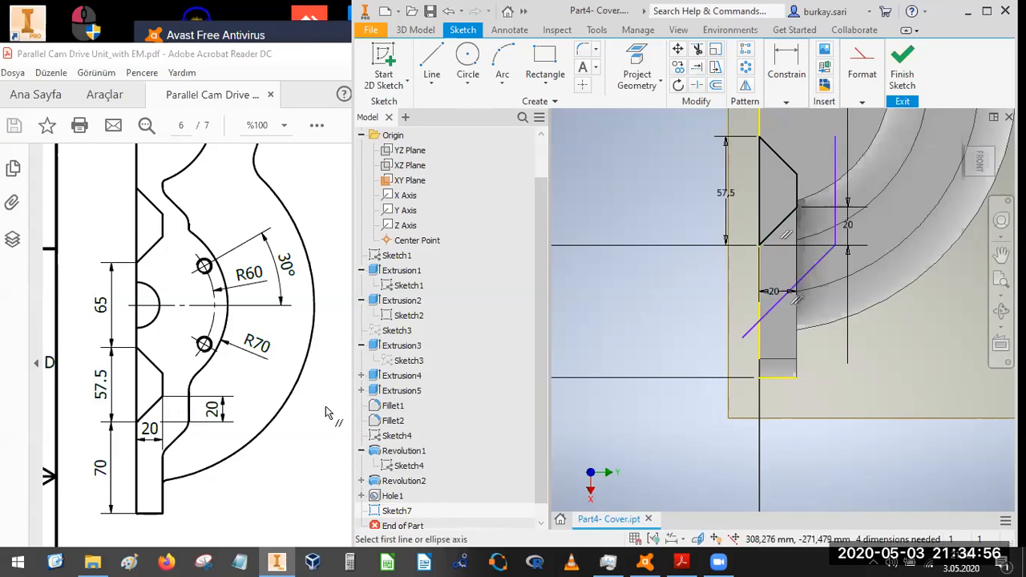
- Dimension the new vertical line at 20 mm from the trapezoid's short vertical side
{"action": "left_click", "coordinate": [786, 102]}
{"action": "left_click", "coordinate": [797, 141]}
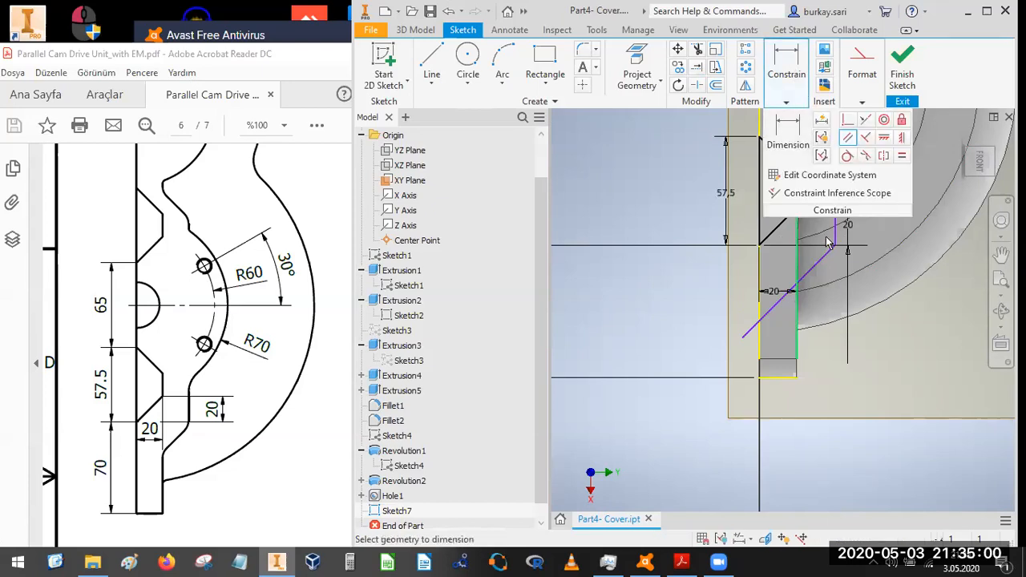
{"action": "left_click", "coordinate": [833, 236]}
{"action": "left_click", "coordinate": [796, 197]}
{"action": "left_click", "coordinate": [820, 303]}
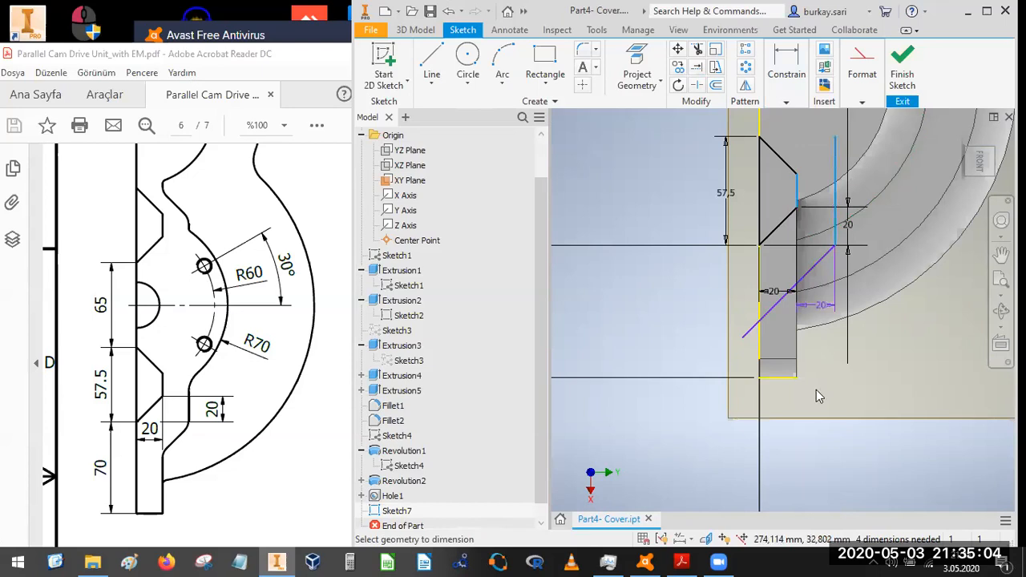
{"action": "key", "text": "Return"}
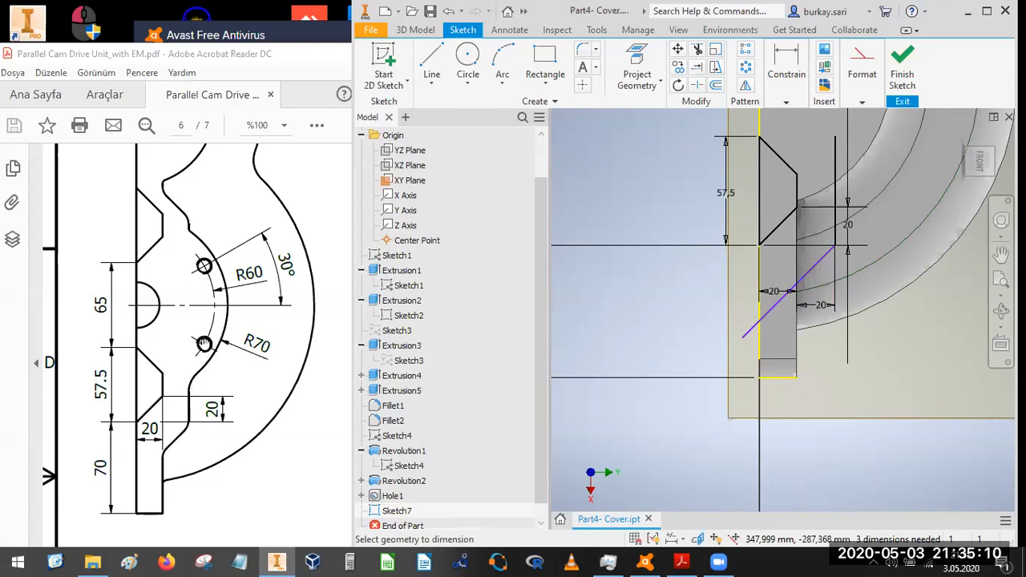
- Project the inner circular edge, then trim the vertical line to it and the slanted line to the cover's straight outer edge
{"action": "left_click_drag", "start_coordinate": [198, 360], "coordinate": [190, 375]}
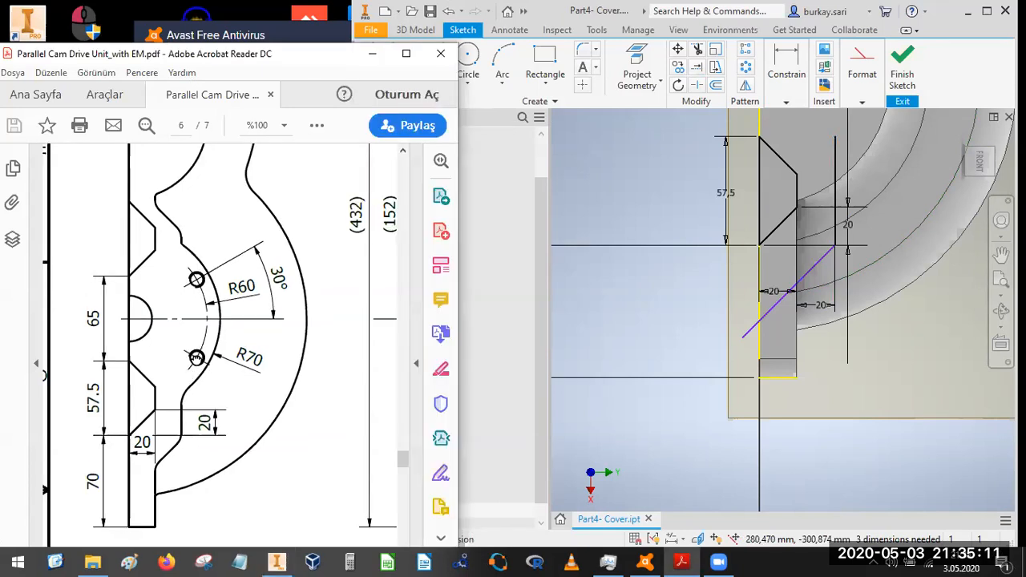
{"action": "left_click", "coordinate": [794, 193]}
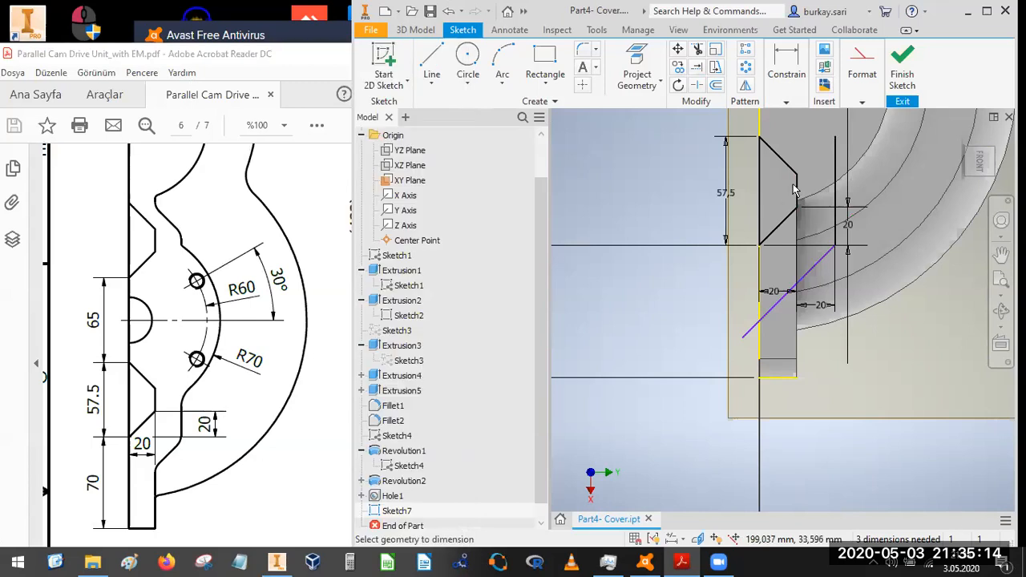
{"action": "middle_click_drag", "start_coordinate": [823, 164], "coordinate": [785, 209]}
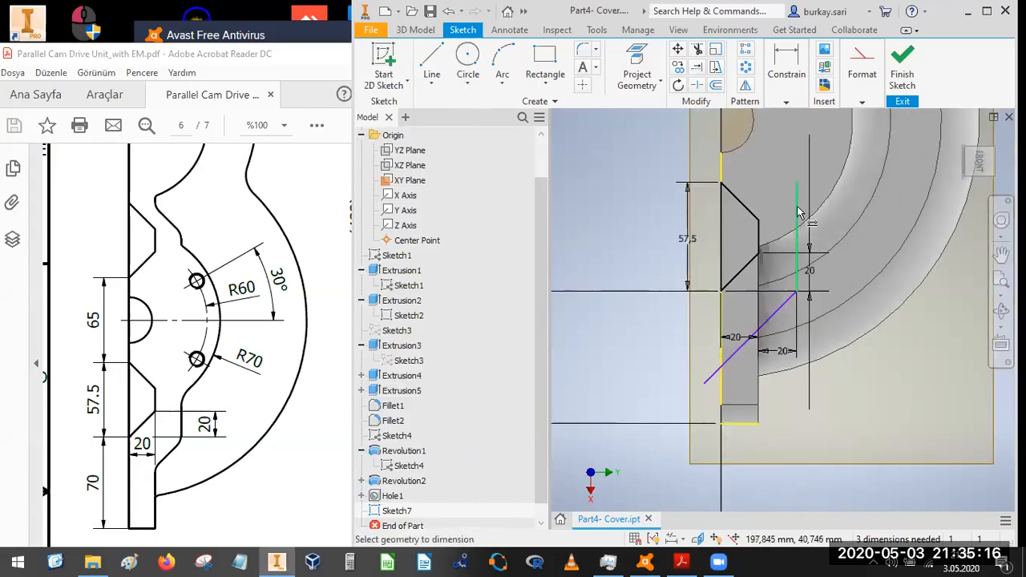
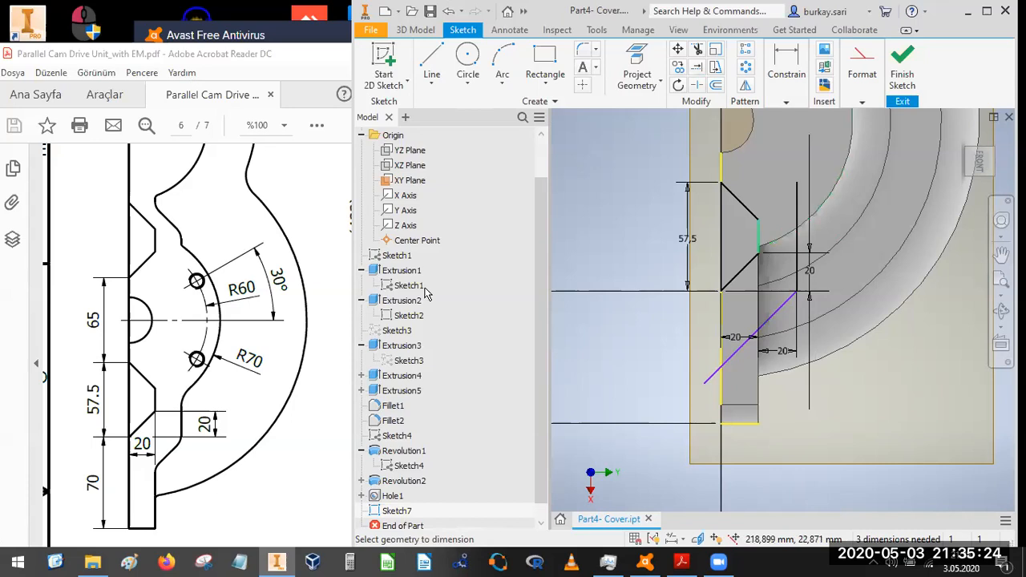
{"action": "left_click", "coordinate": [637, 58]}
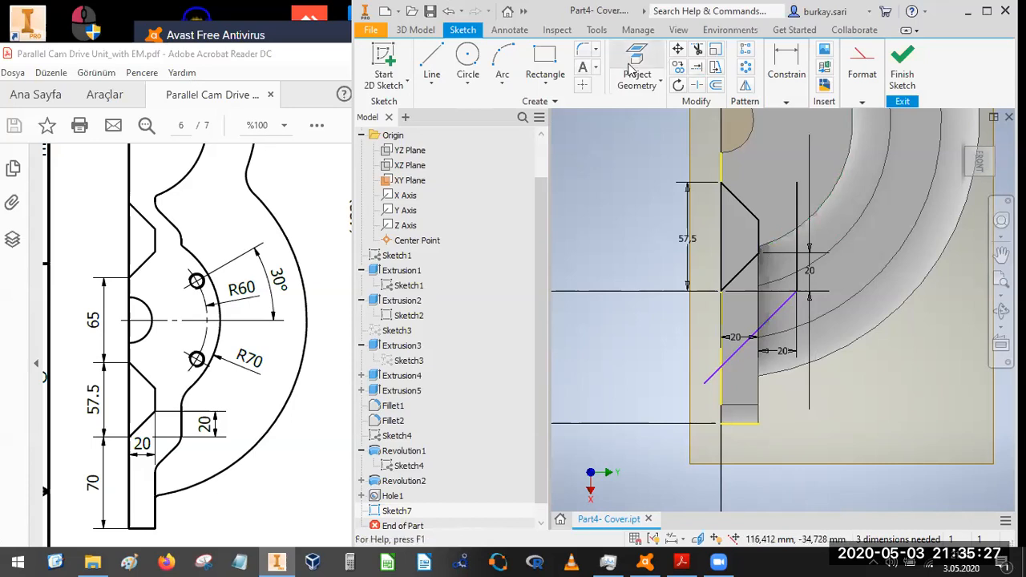
{"action": "left_click", "coordinate": [805, 220]}
{"action": "key", "text": "x"}
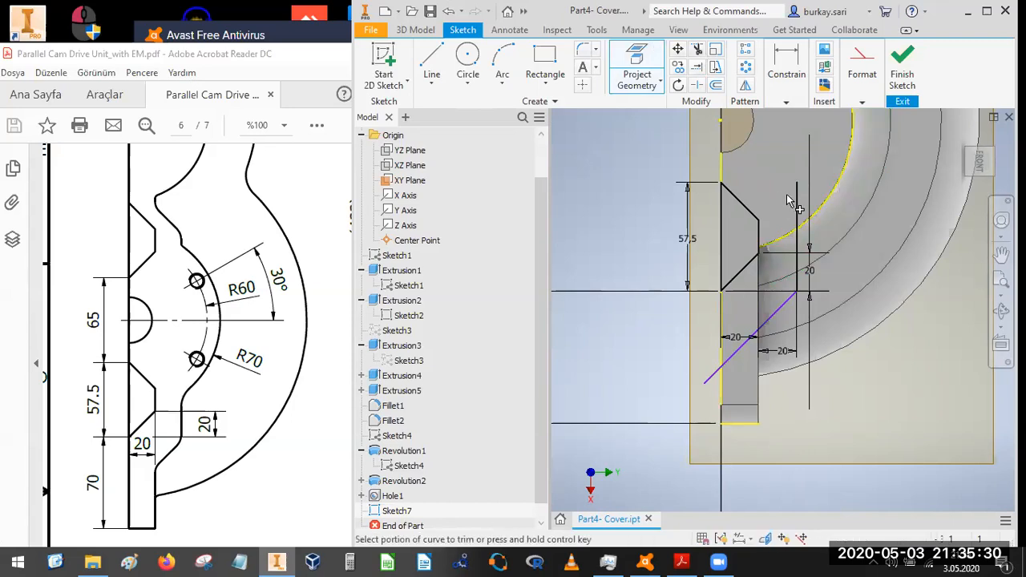
{"action": "left_click", "coordinate": [797, 207]}
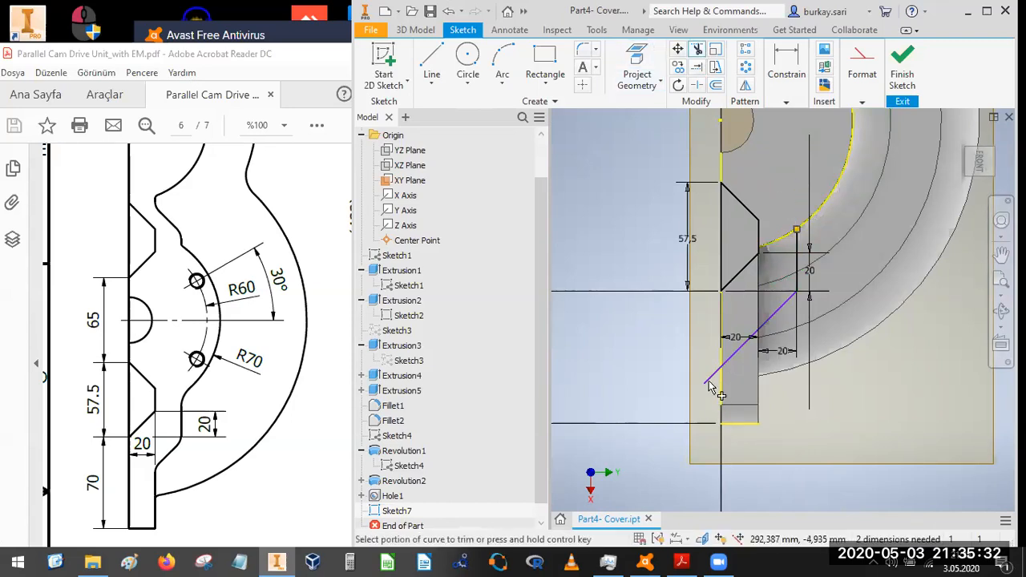
{"action": "left_click", "coordinate": [713, 374]}
- Dimension the slanted line at 20 mm from the trapezoid's lower slanted side
{"action": "left_click", "coordinate": [792, 72]}
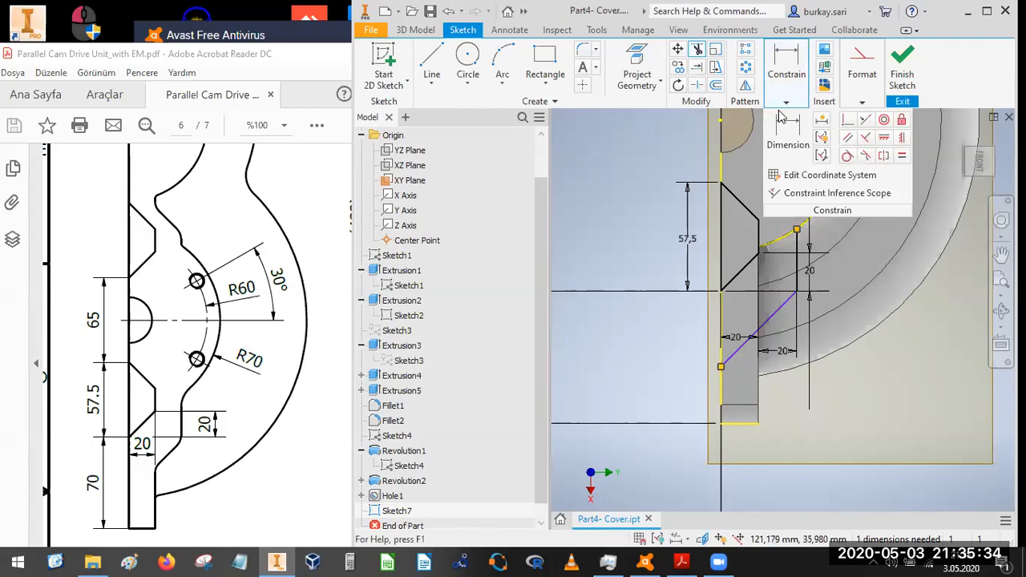
{"action": "left_click", "coordinate": [787, 130]}
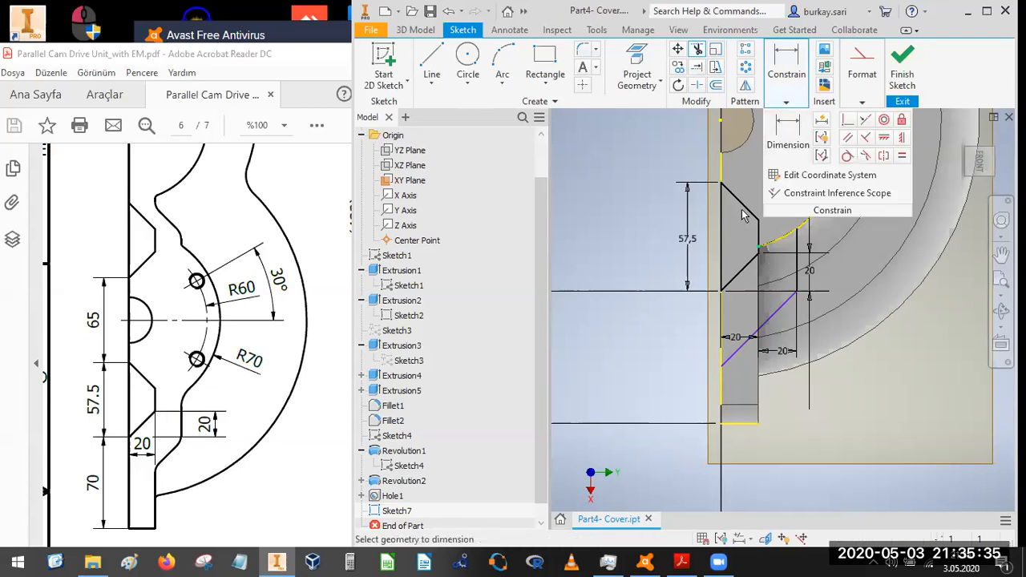
{"action": "left_click", "coordinate": [733, 363]}
{"action": "left_click", "coordinate": [742, 274]}
{"action": "left_click", "coordinate": [766, 331]}
{"action": "type", "text": "20"}
{"action": "key", "text": "Return"}
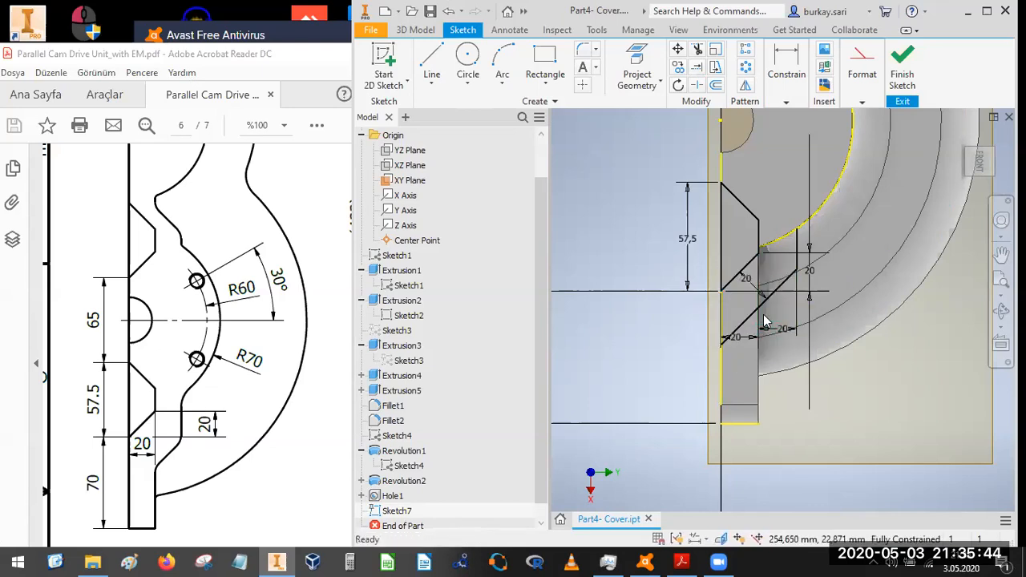
- Project the straight wall's inner edge and trim the part of the slanted line that lies within the wall
{"action": "left_click", "coordinate": [638, 68]}
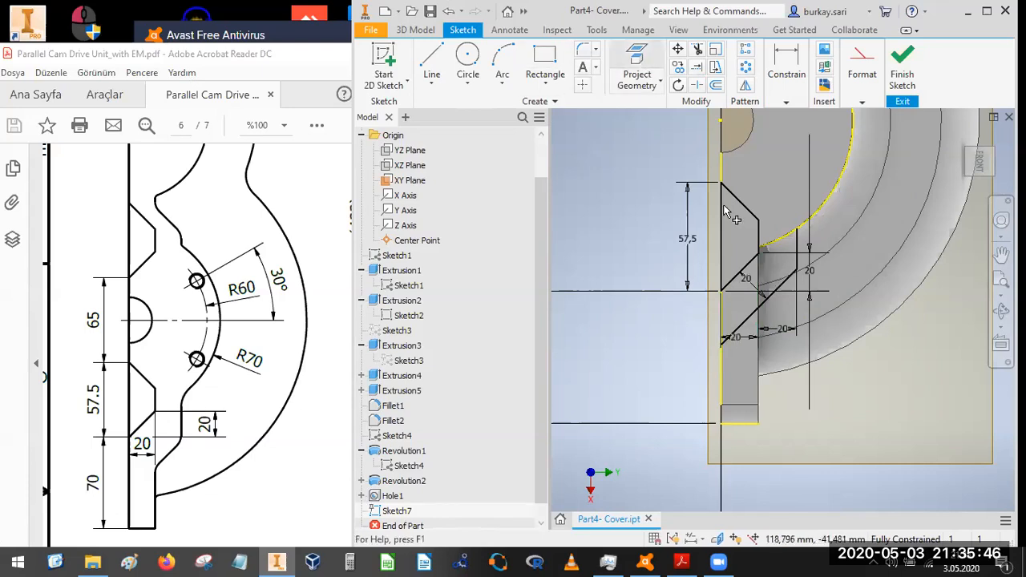
{"action": "left_click", "coordinate": [759, 316]}
{"action": "key", "text": "Escape"}
{"action": "left_click", "coordinate": [703, 50]}
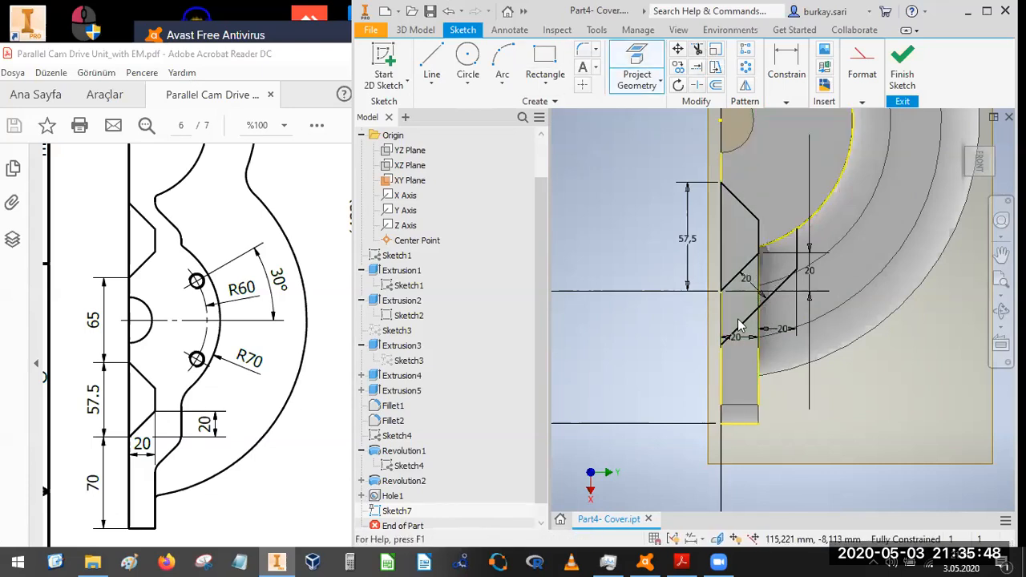
{"action": "left_click", "coordinate": [697, 50]}
{"action": "left_click", "coordinate": [738, 325]}
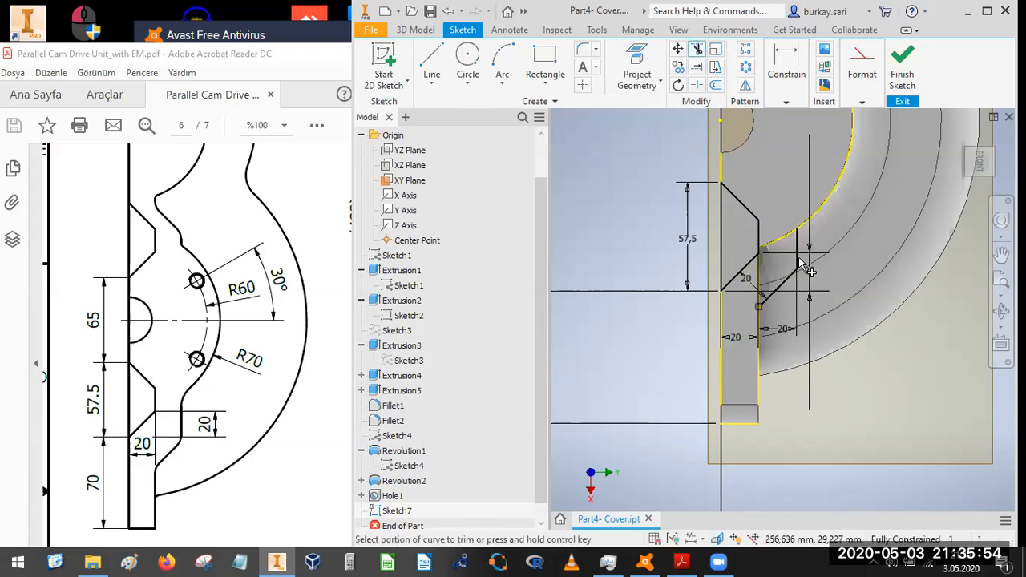
{"action": "scroll", "coordinate": [792, 266], "scroll_direction": "down", "scroll_amount": 3}
{"action": "middle_click_drag", "start_coordinate": [792, 266], "coordinate": [736, 367]}
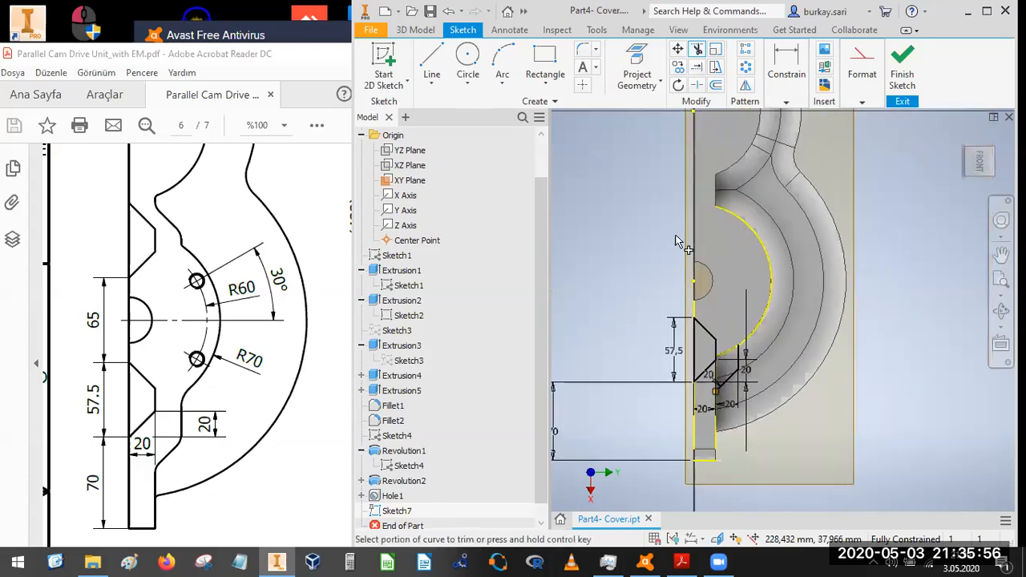
{"action": "left_click", "coordinate": [745, 84]}
{"action": "left_click", "coordinate": [706, 330]}
{"action": "left_click", "coordinate": [695, 348]}
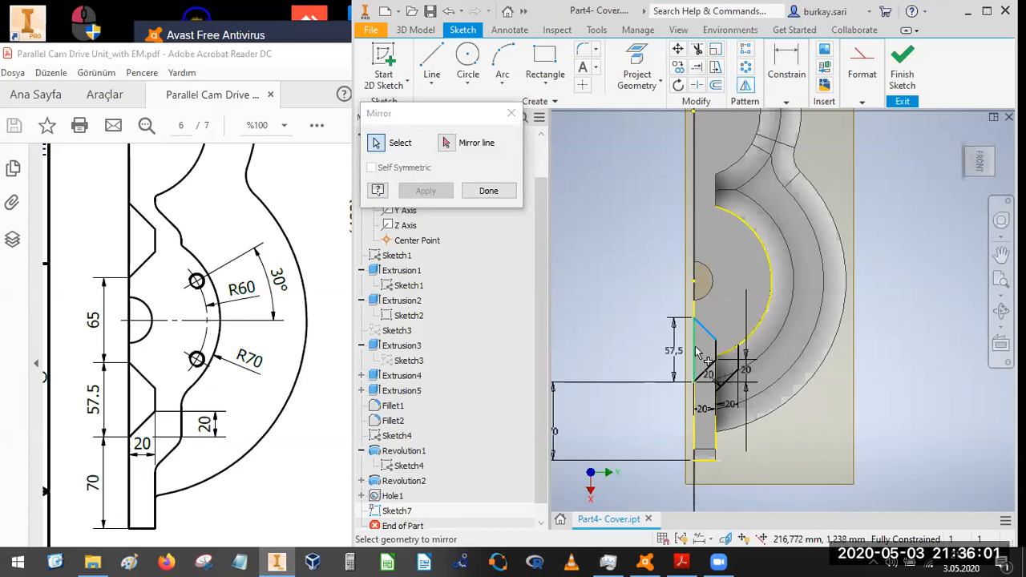
{"action": "left_click", "coordinate": [745, 87]}
{"action": "key", "text": "Return"}
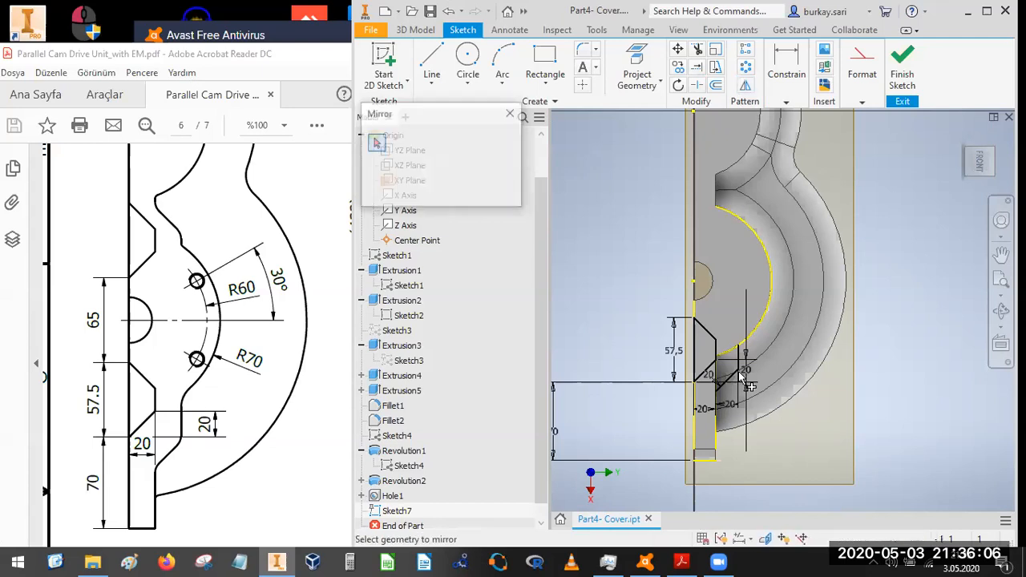
{"action": "scroll", "coordinate": [731, 383], "scroll_direction": "up", "scroll_amount": 3}
{"action": "left_click", "coordinate": [720, 372]}
{"action": "left_click", "coordinate": [696, 318]}
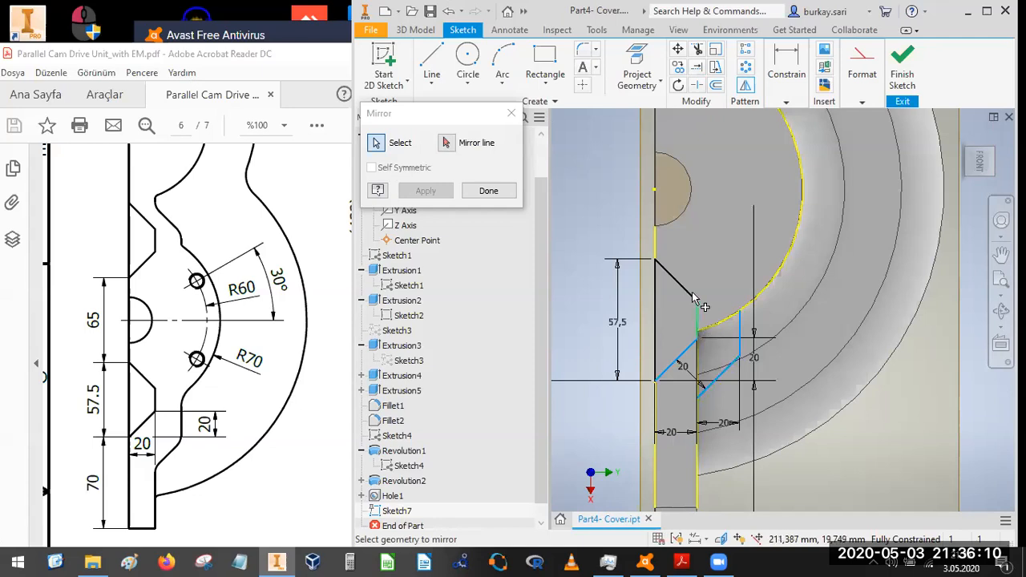
{"action": "left_click", "coordinate": [692, 295]}
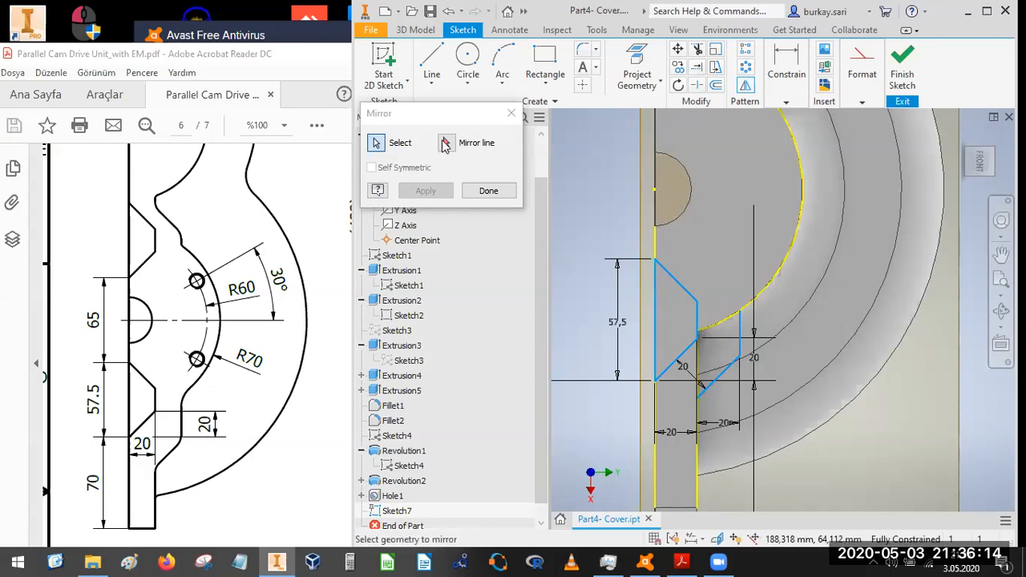
{"action": "scroll", "coordinate": [777, 272], "scroll_direction": "up", "scroll_amount": 3}
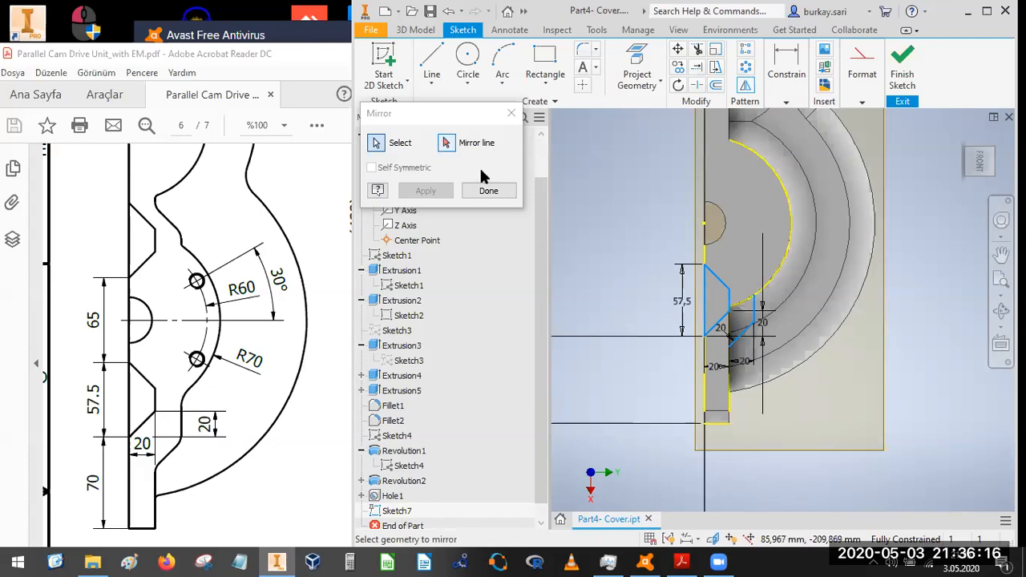
- Draw a horizontal construction line about 177 mm long from the larger bore's center out past the cover's curved outer edge
{"action": "left_click", "coordinate": [430, 48]}
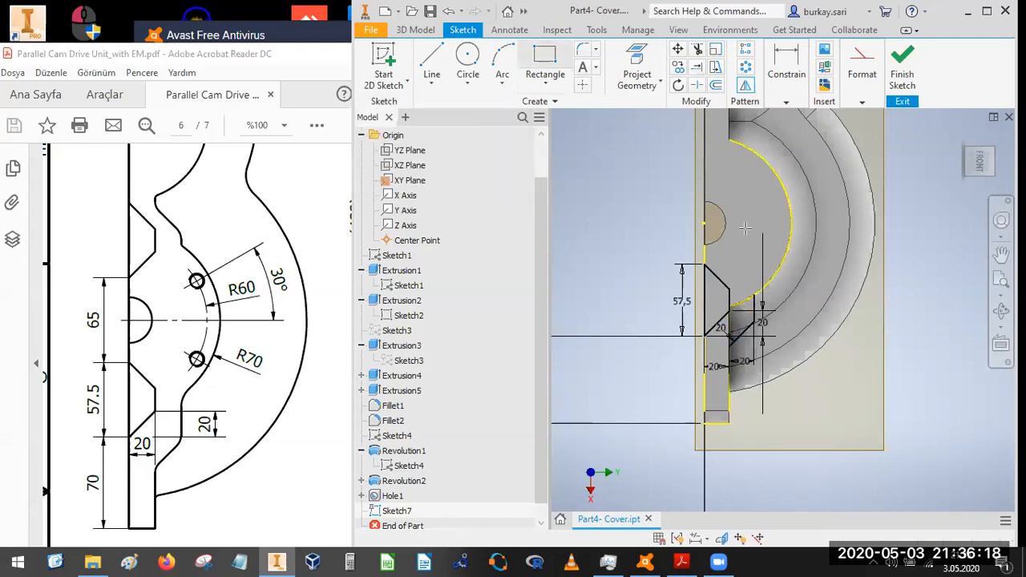
{"action": "left_click", "coordinate": [909, 219]}
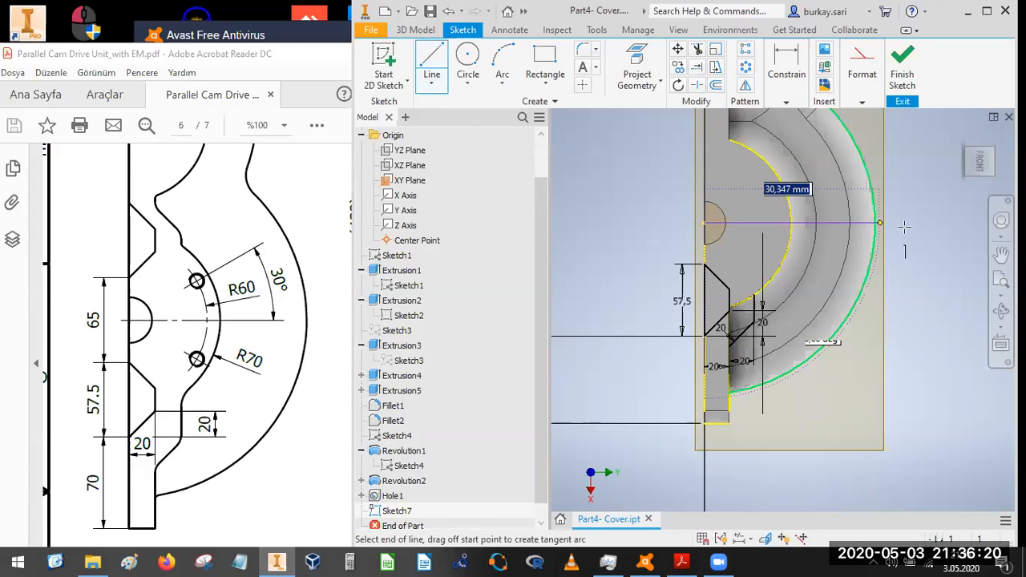
{"action": "left_click", "coordinate": [925, 225]}
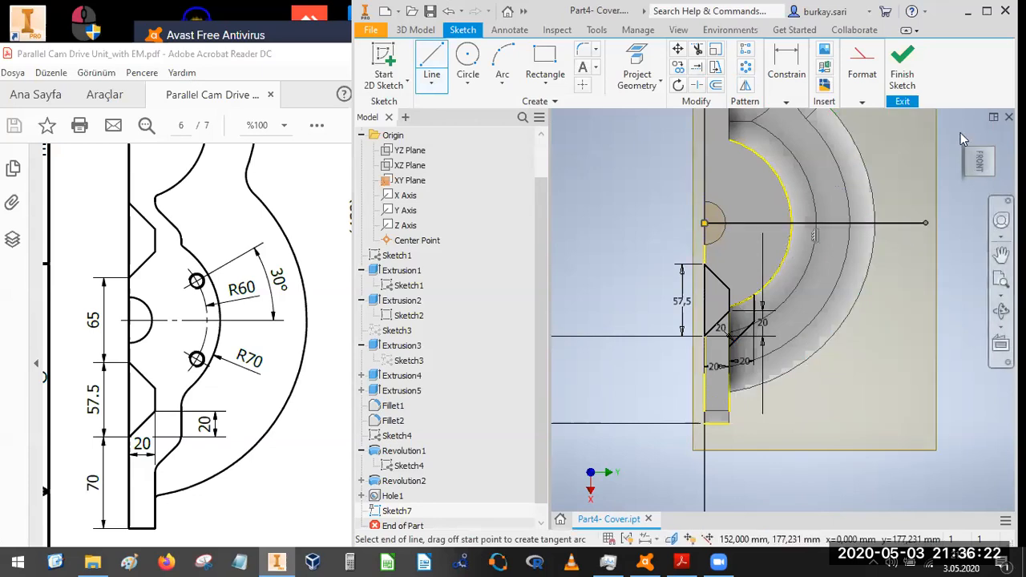
{"action": "key", "text": "Escape"}
- Mirror the trapezoid and the offset profile lines about the construction line through the larger bore's center
{"action": "left_click_drag", "start_coordinate": [655, 246], "coordinate": [796, 418]}
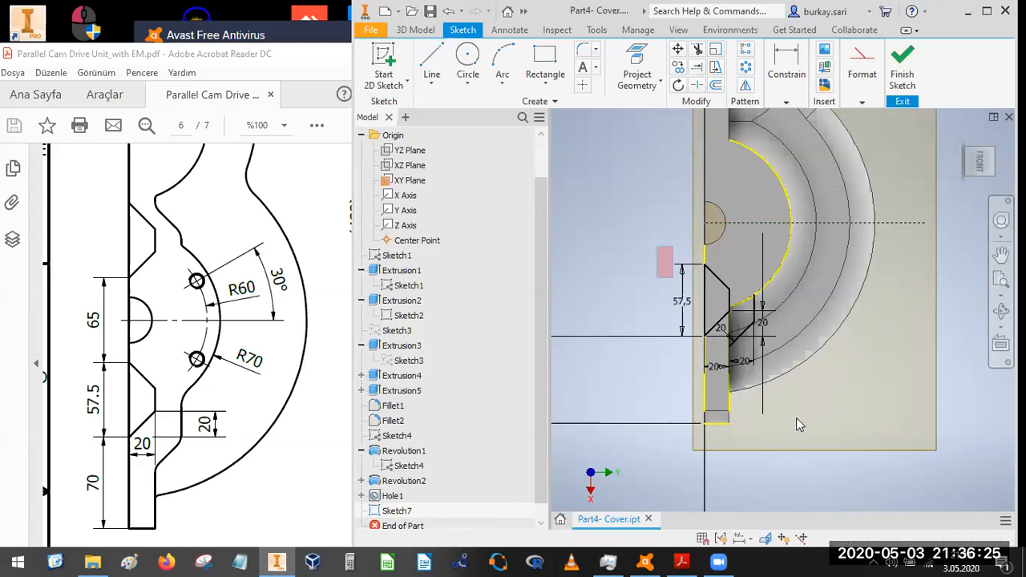
{"action": "left_click", "coordinate": [745, 84]}
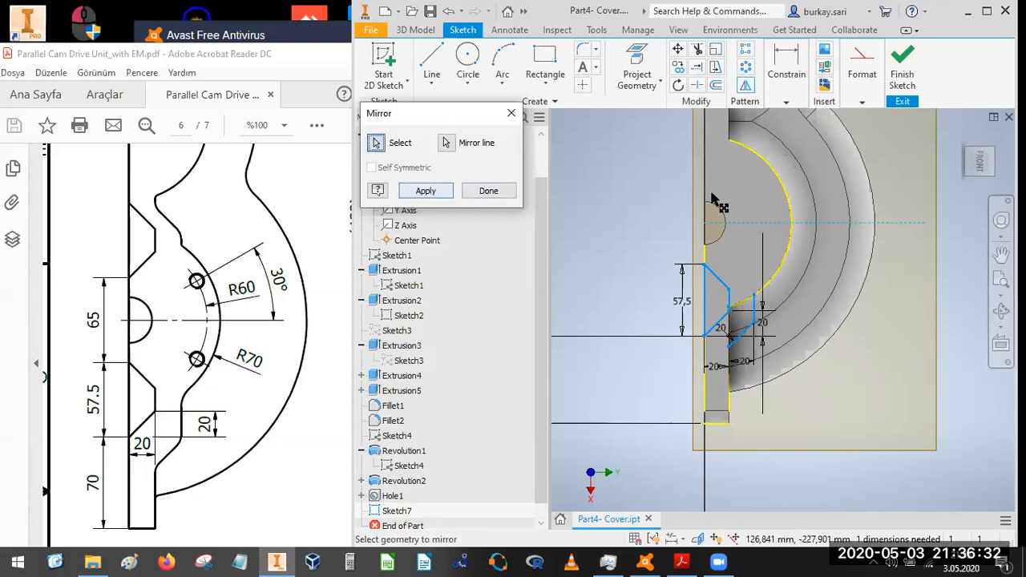
{"action": "key", "text": "Return"}
{"action": "middle_click_drag", "start_coordinate": [699, 200], "coordinate": [692, 301]}
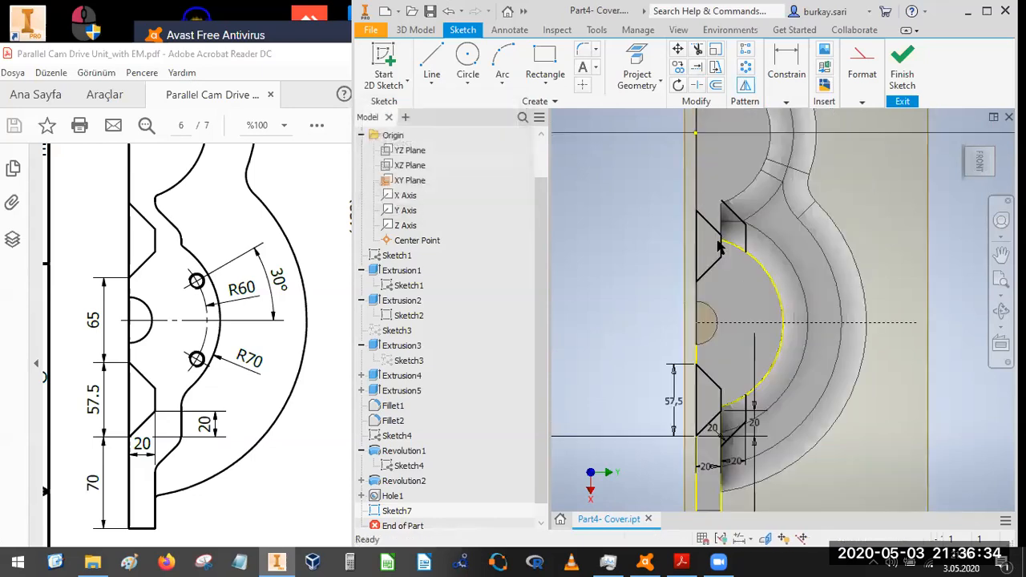
- Check the mirrored profile against the upper trapezoid area of the drawing and finish the sketch
{"action": "scroll", "coordinate": [734, 212], "scroll_direction": "up", "scroll_amount": 3}
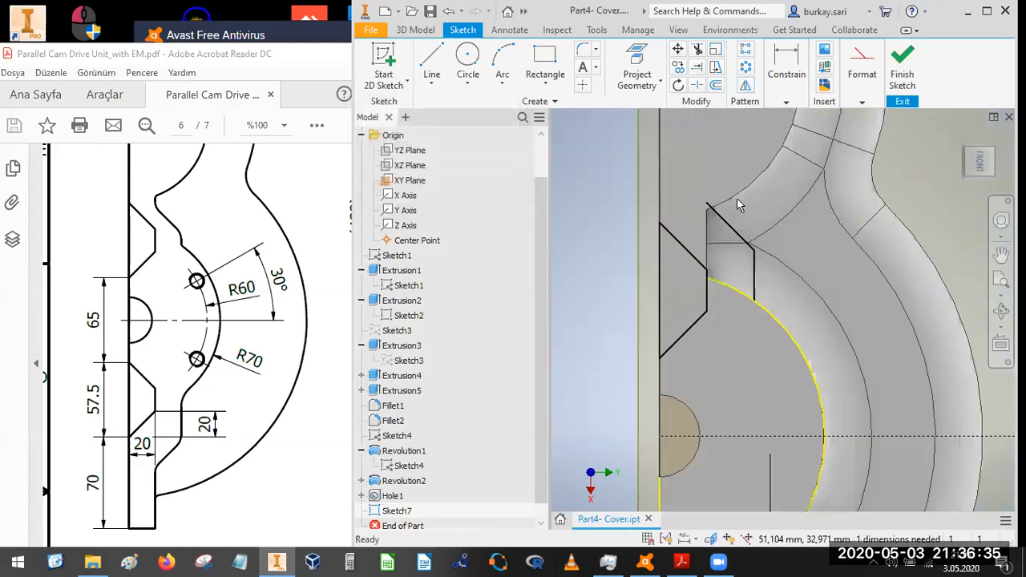
{"action": "left_click", "coordinate": [158, 270]}
{"action": "scroll", "coordinate": [282, 295], "scroll_direction": "up", "scroll_amount": 3}
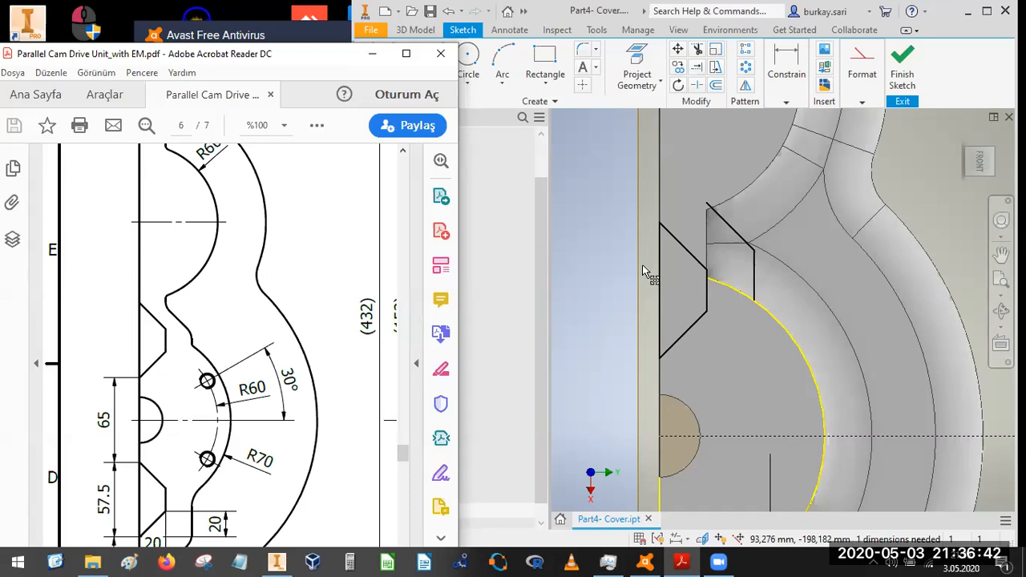
{"action": "left_click_drag", "start_coordinate": [279, 305], "coordinate": [241, 177]}
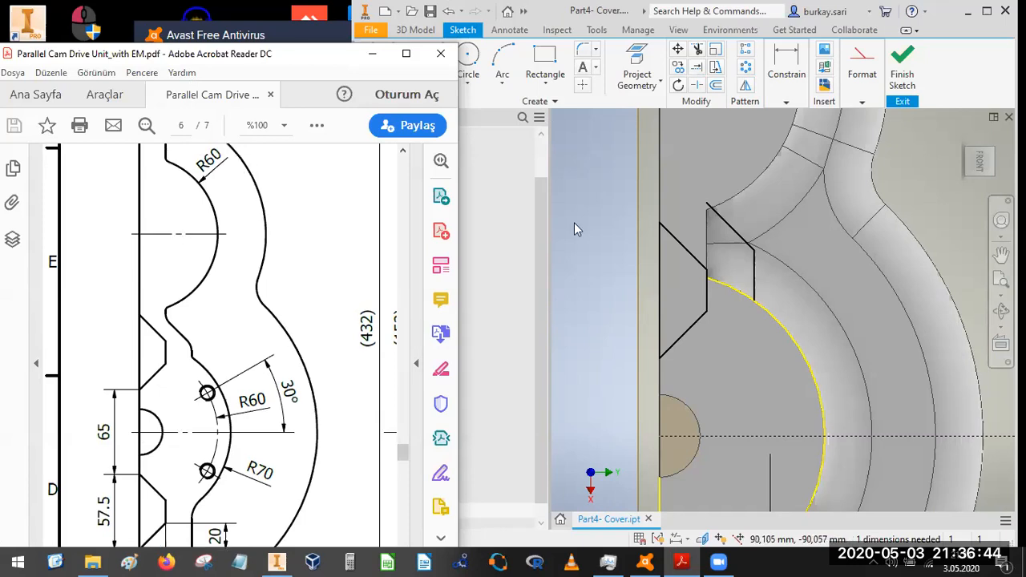
{"action": "left_click", "coordinate": [697, 288]}
{"action": "scroll", "coordinate": [697, 288], "scroll_direction": "up", "scroll_amount": 3}
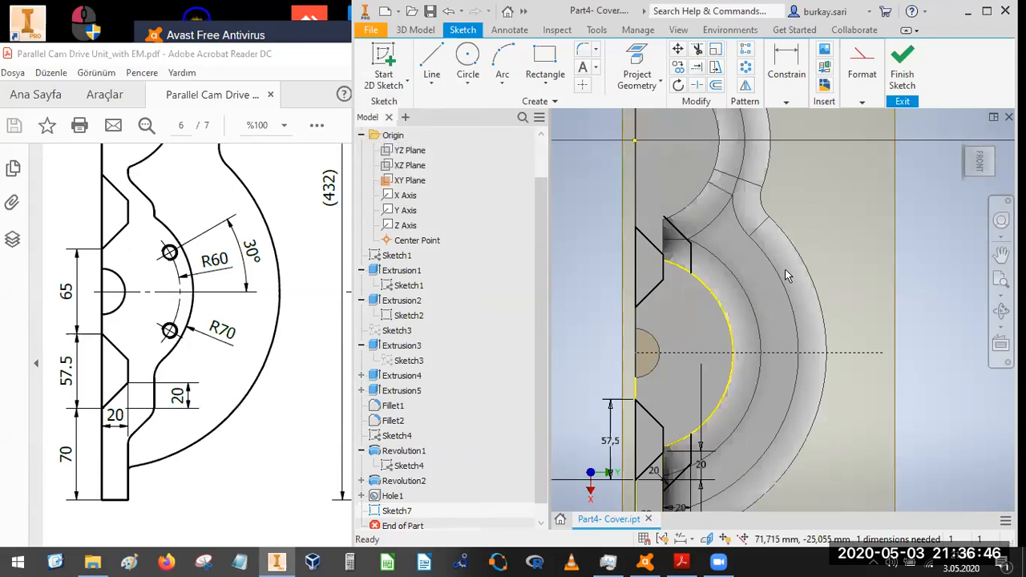
{"action": "left_click", "coordinate": [889, 69]}
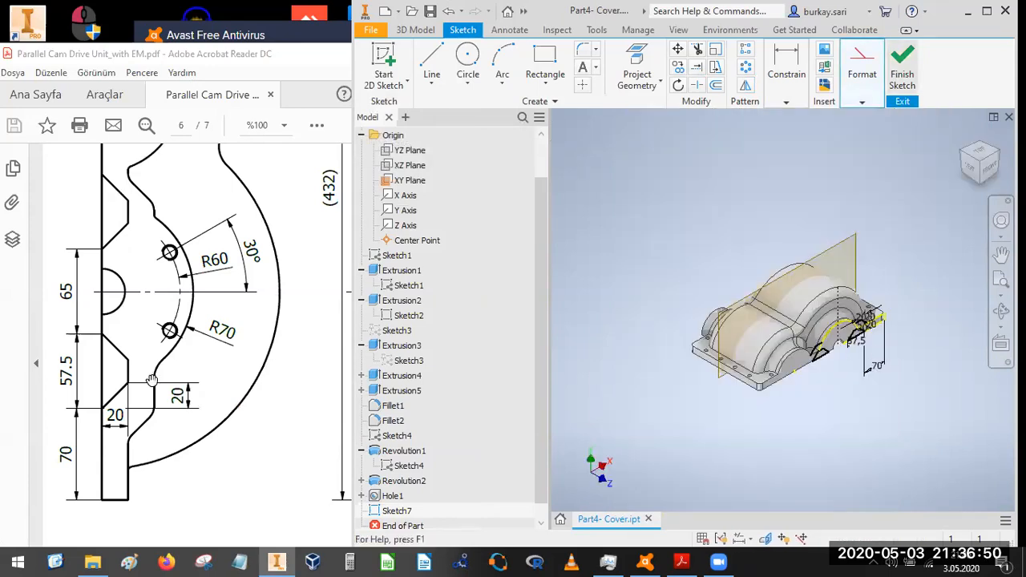
- Measure the cover's flat side face around the larger bore
{"action": "left_click", "coordinate": [988, 172]}
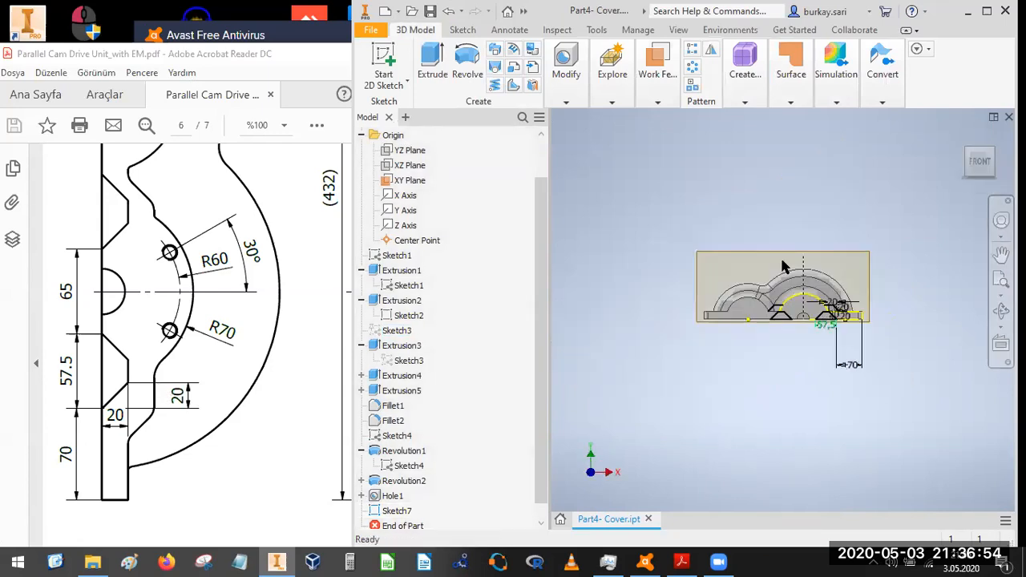
{"action": "scroll", "coordinate": [784, 267], "scroll_direction": "down", "scroll_amount": 5}
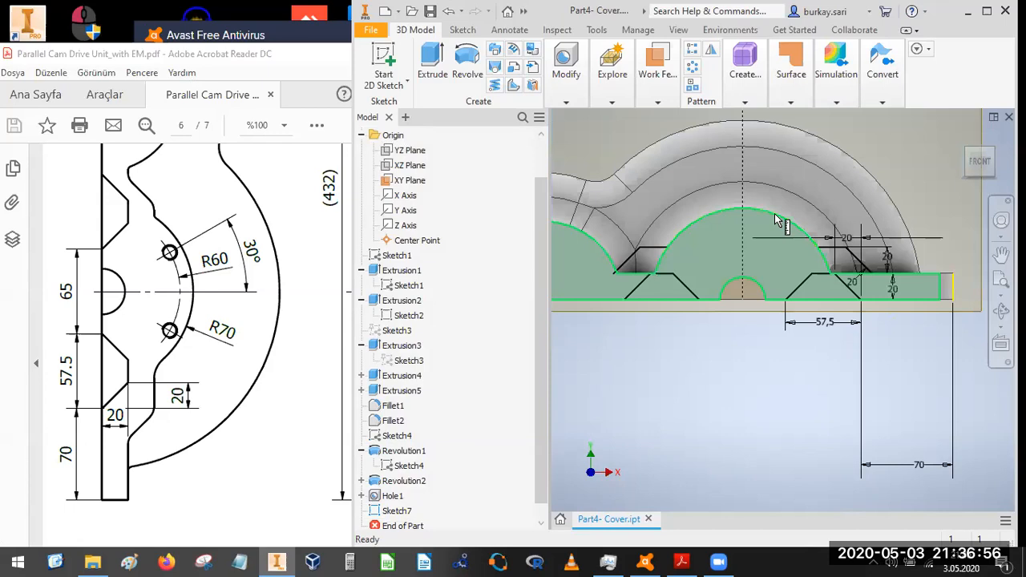
{"action": "key", "text": "m"}
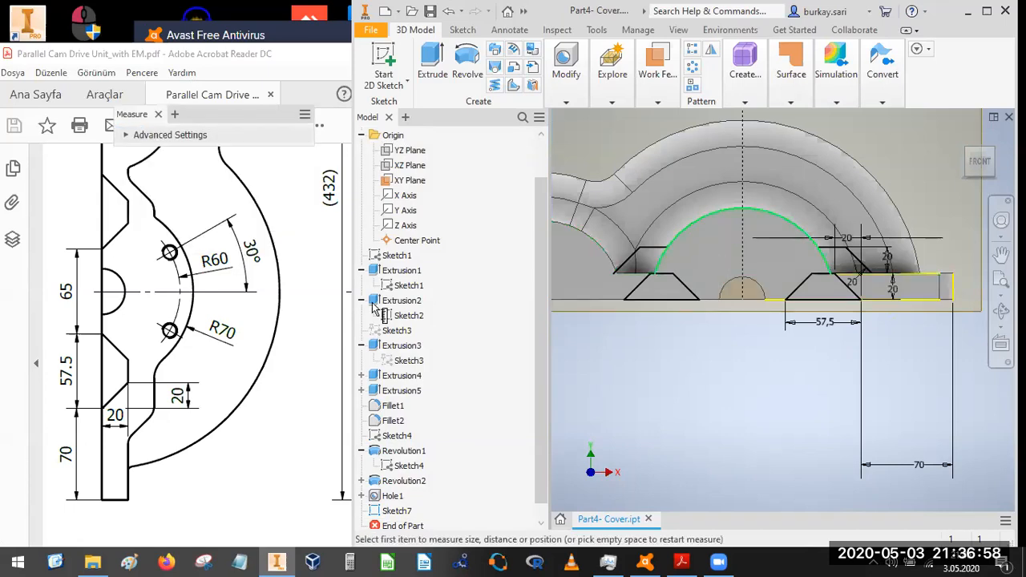
{"action": "left_click", "coordinate": [715, 261]}
{"action": "key", "text": "Escape"}
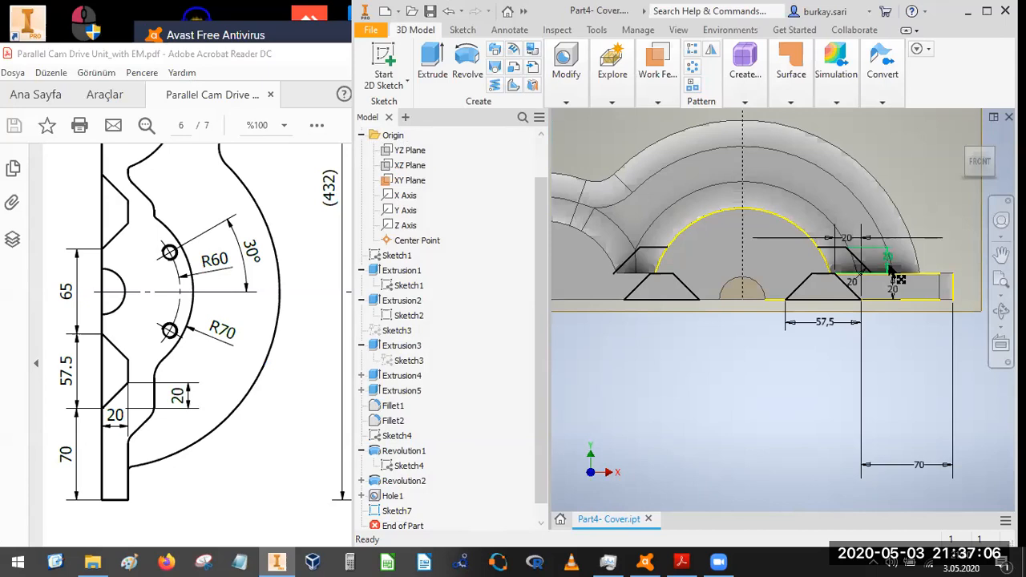
{"action": "mouse_move", "coordinate": [918, 292]}
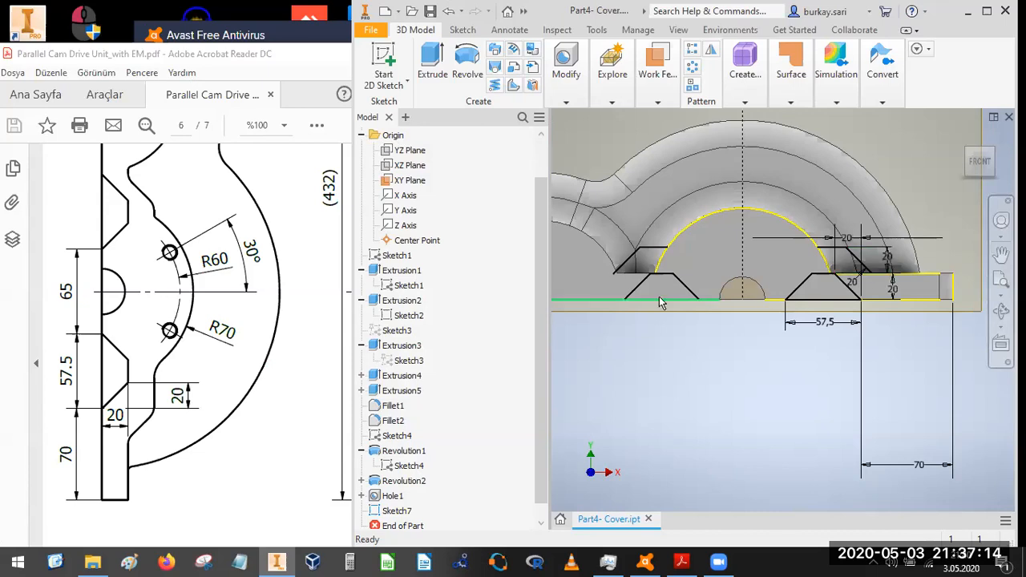
- Cut both trapezoid profiles with an Extrude running from the sketch plane to the side wall's inner face
{"action": "left_click", "coordinate": [431, 56]}
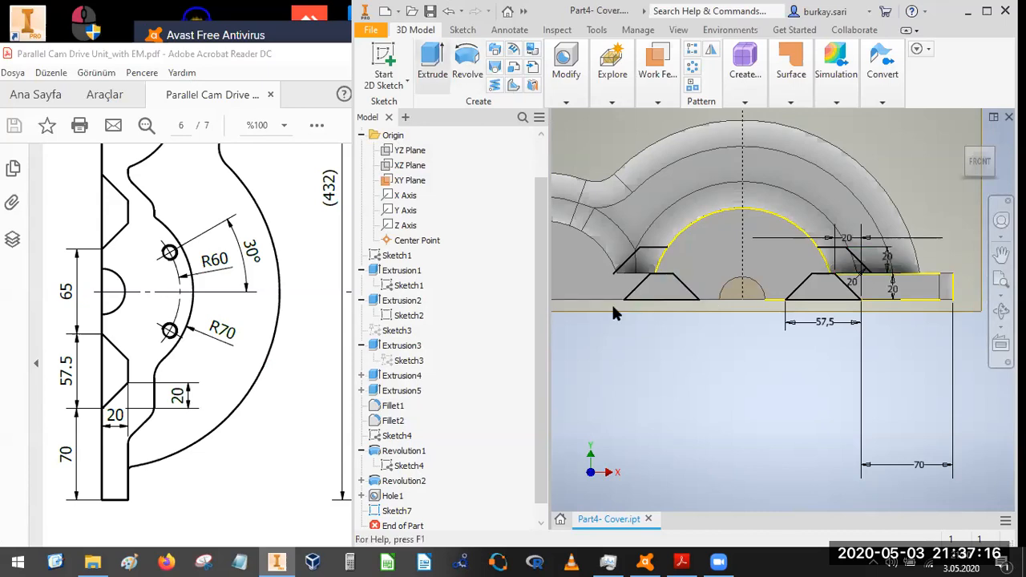
{"action": "left_click", "coordinate": [669, 292]}
{"action": "left_click", "coordinate": [820, 297]}
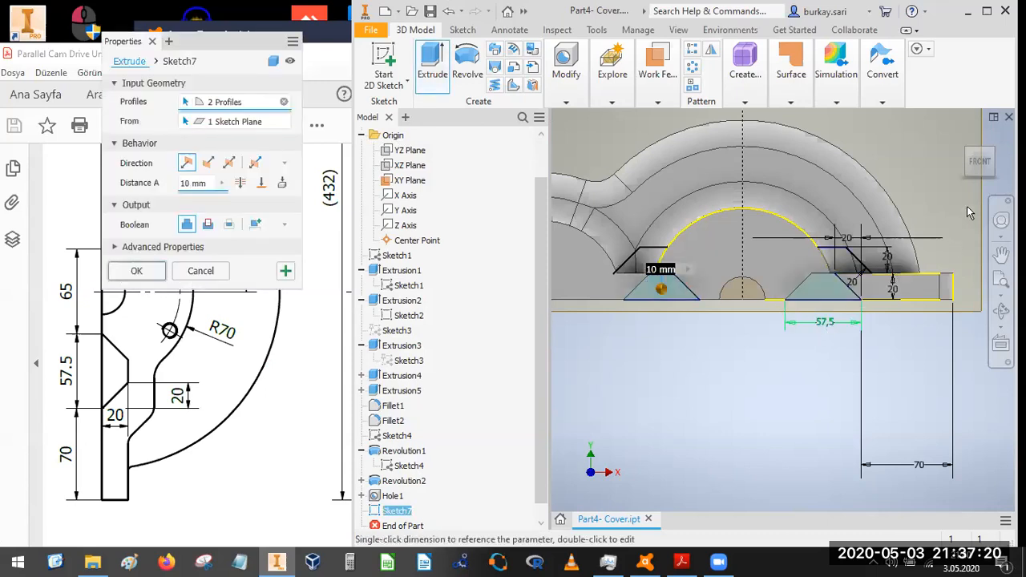
{"action": "left_click", "coordinate": [993, 182]}
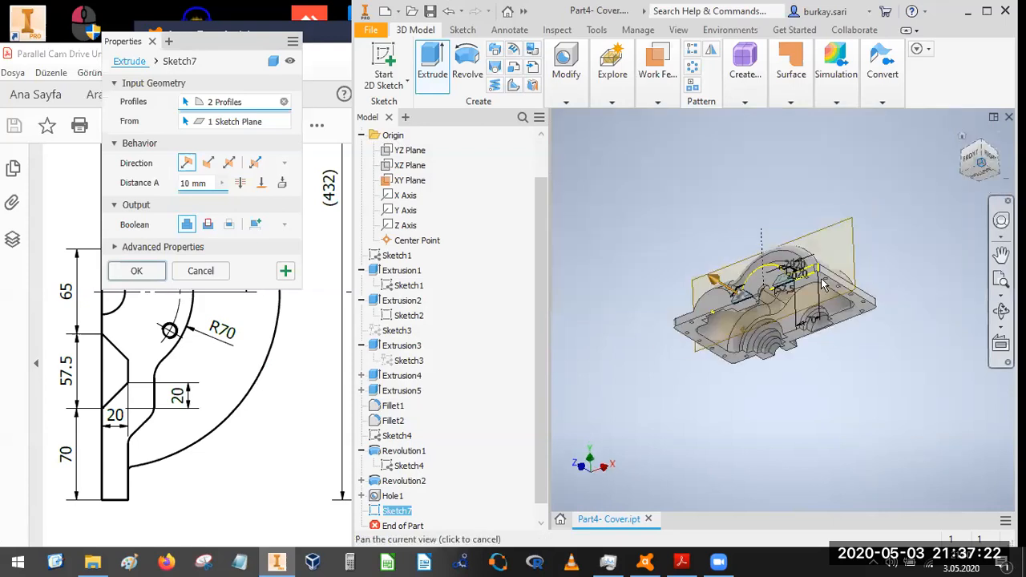
{"action": "scroll", "coordinate": [736, 220], "scroll_direction": "up", "scroll_amount": 5}
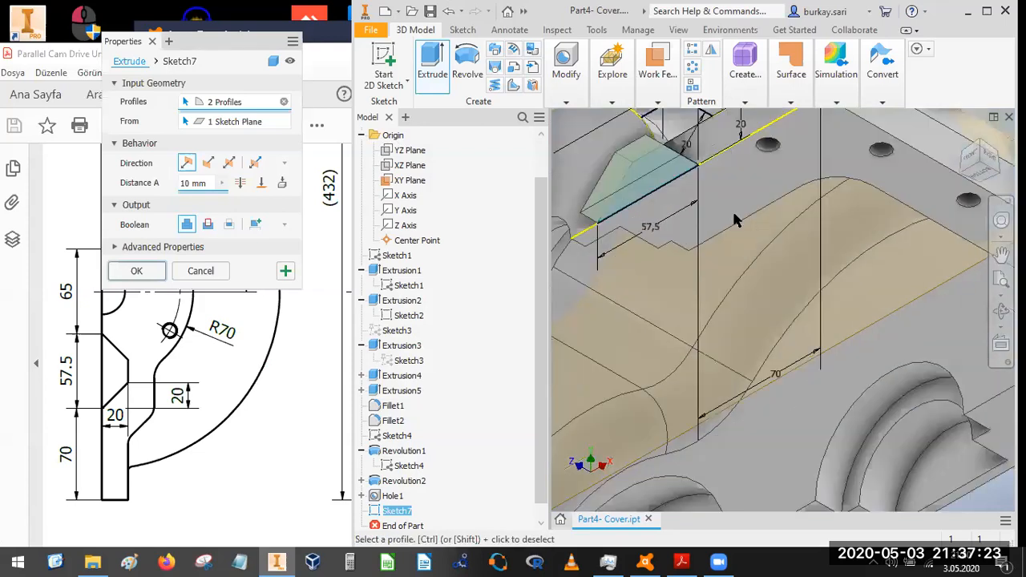
{"action": "left_click", "coordinate": [263, 184]}
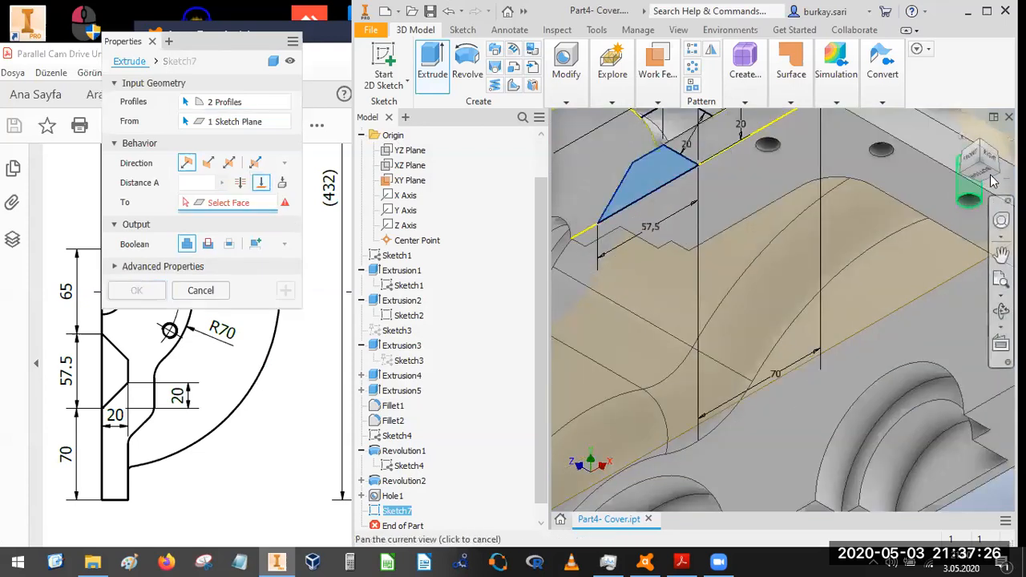
{"action": "left_click", "coordinate": [998, 178]}
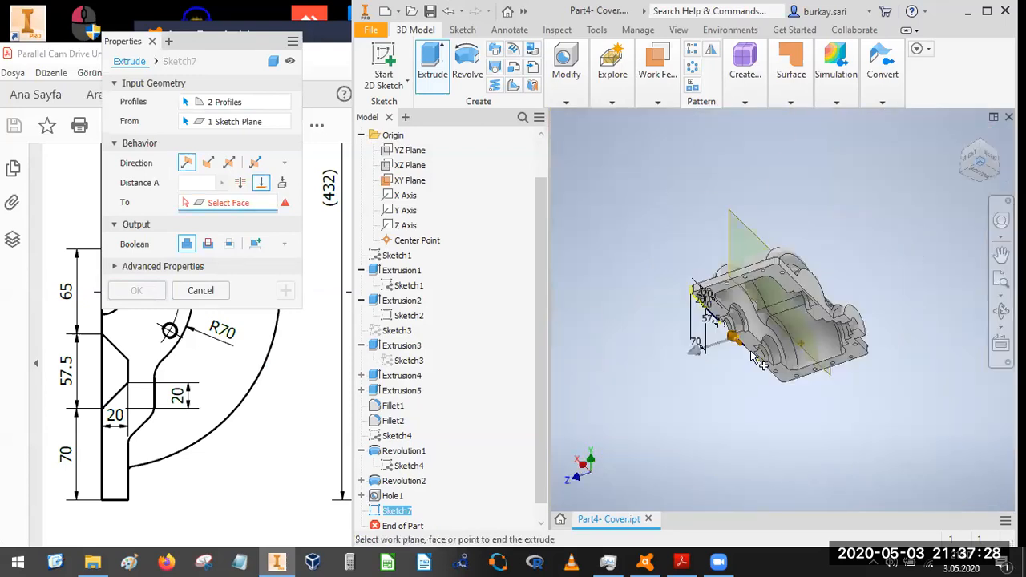
{"action": "scroll", "coordinate": [744, 336], "scroll_direction": "down", "scroll_amount": 4}
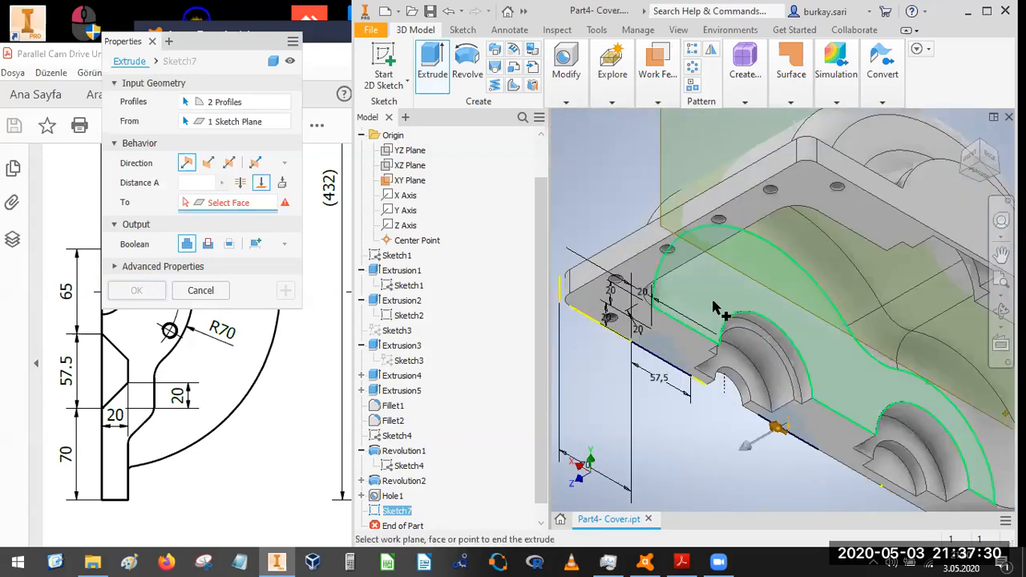
{"action": "left_click", "coordinate": [713, 305]}
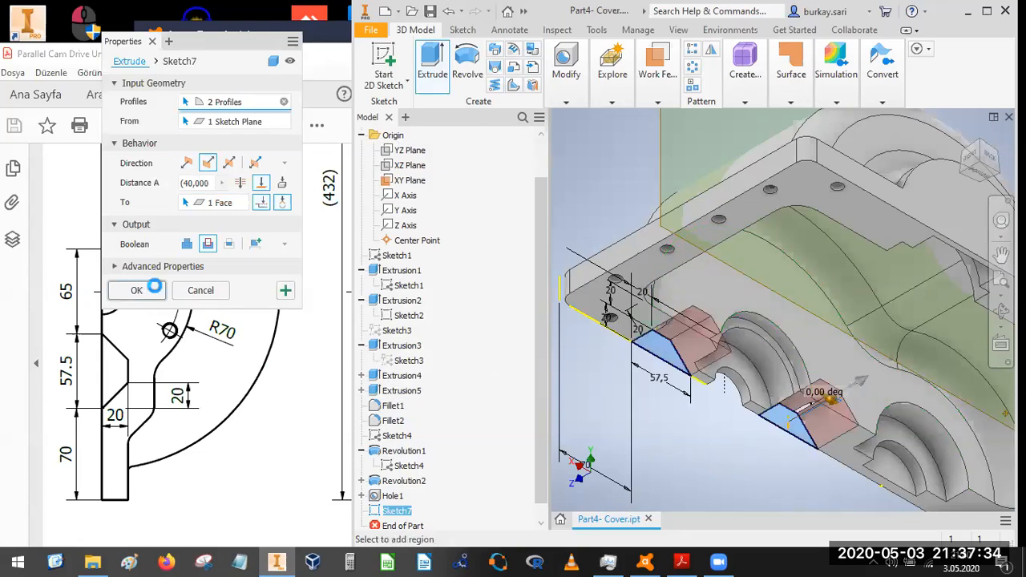
{"action": "left_click", "coordinate": [136, 292]}
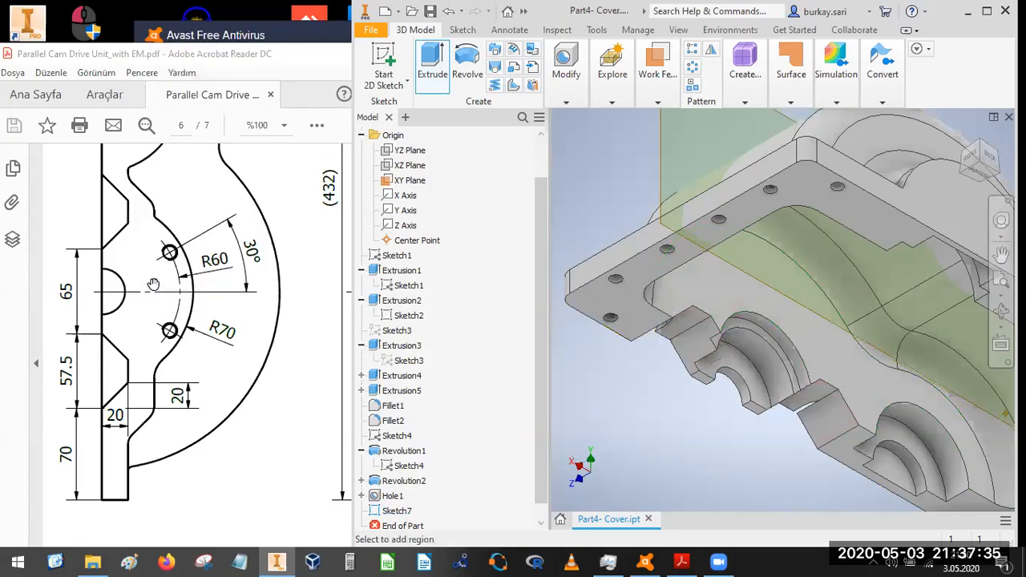
- Make Sketch7, the profile sketch under the trapezoid cut, visible again for reuse
{"action": "left_click", "coordinate": [964, 178]}
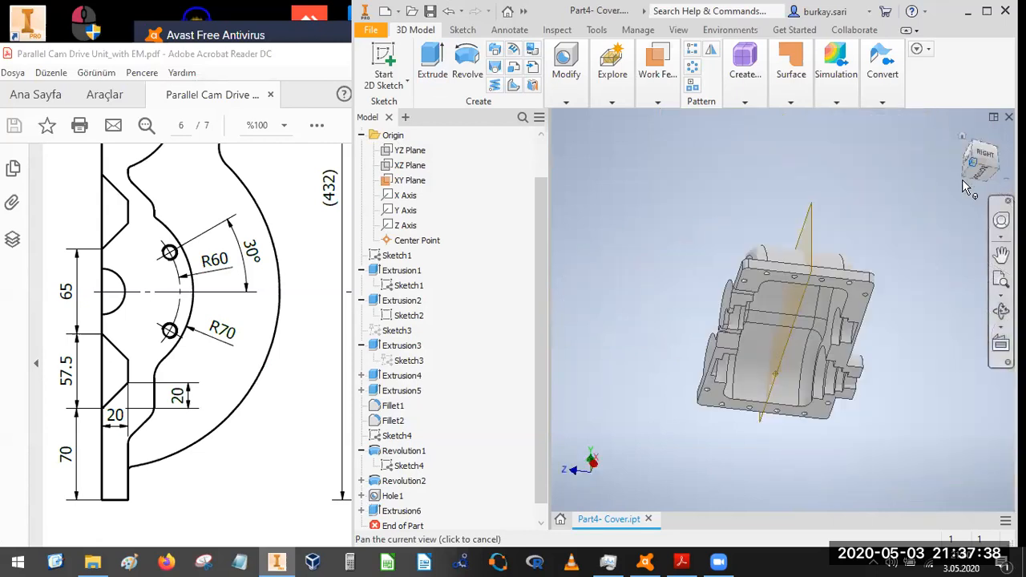
{"action": "scroll", "coordinate": [367, 481], "scroll_direction": "down", "scroll_amount": 1}
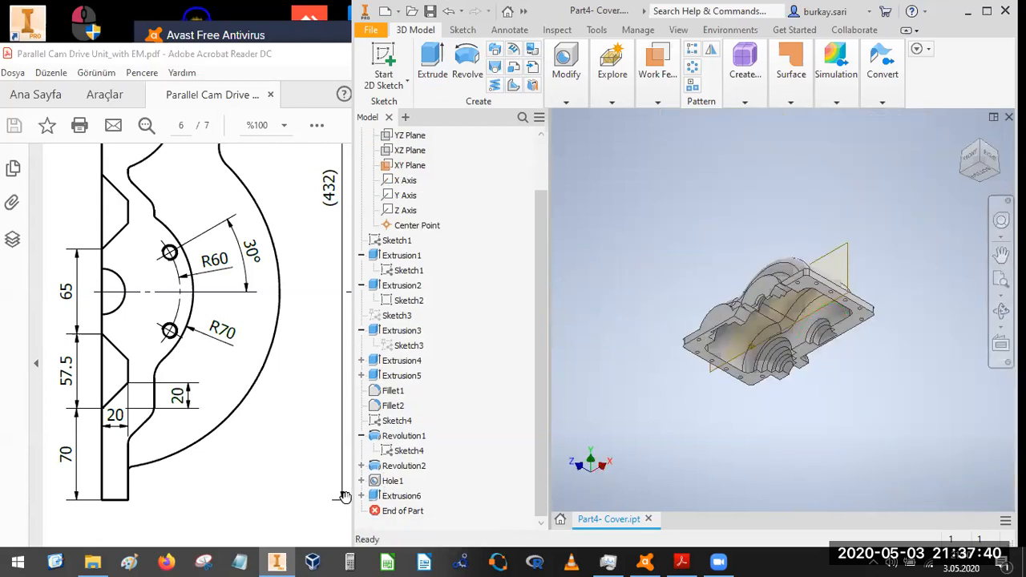
{"action": "left_click", "coordinate": [361, 496]}
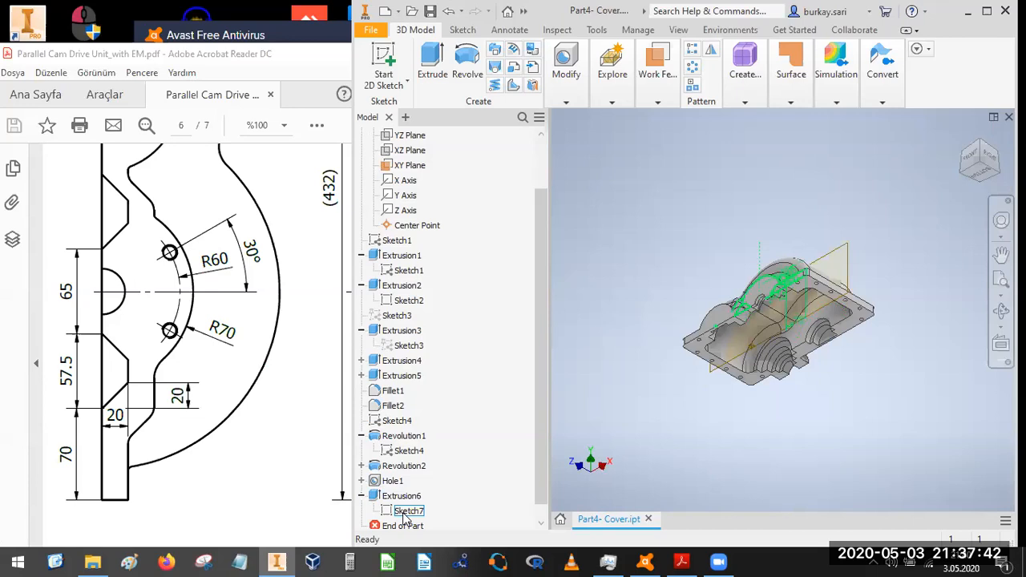
{"action": "right_click", "coordinate": [404, 513]}
{"action": "left_click", "coordinate": [435, 446]}
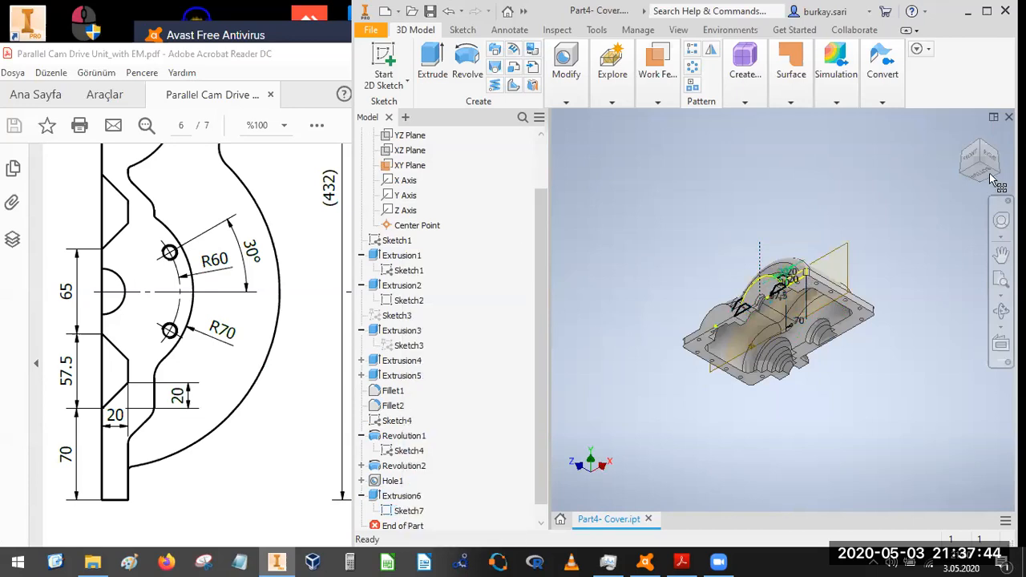
{"action": "left_click", "coordinate": [988, 150]}
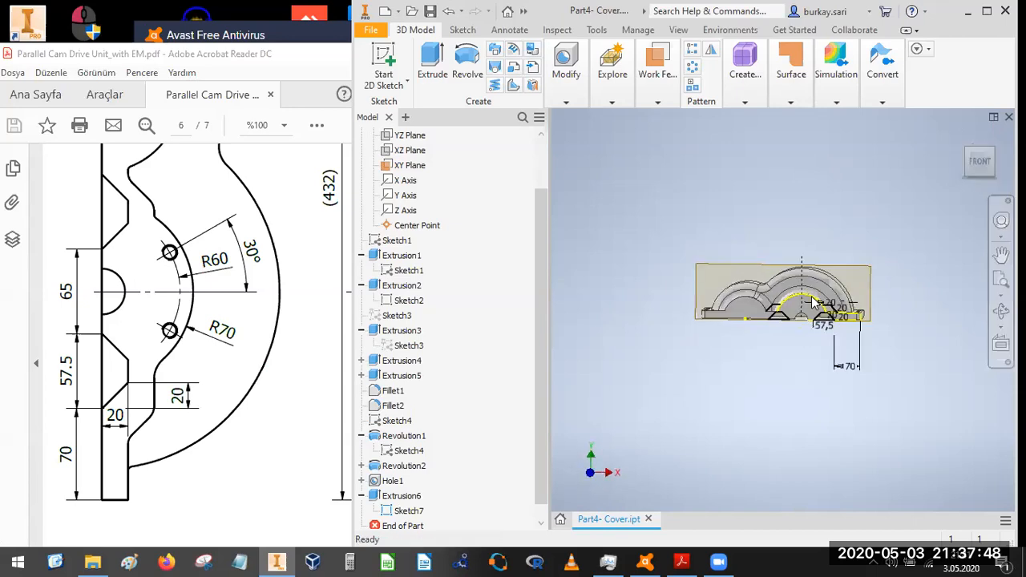
{"action": "scroll", "coordinate": [812, 322], "scroll_direction": "up", "scroll_amount": 5}
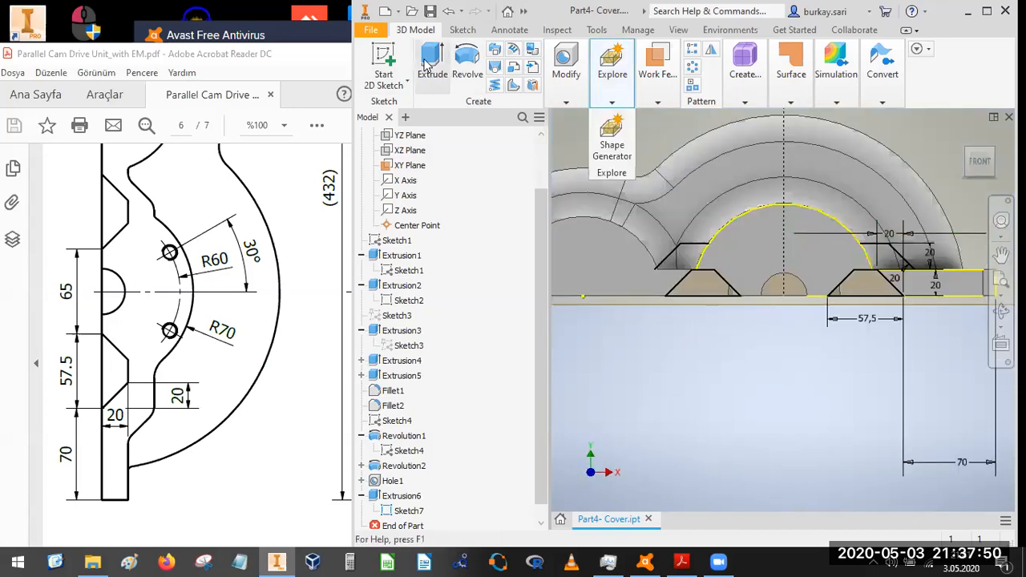
- Edit Fillet2 and remove the edges where the two front semicircular bosses meet the side wall from its 20 mm selection
{"action": "left_click", "coordinate": [1002, 253]}
{"action": "key", "text": "F6"}
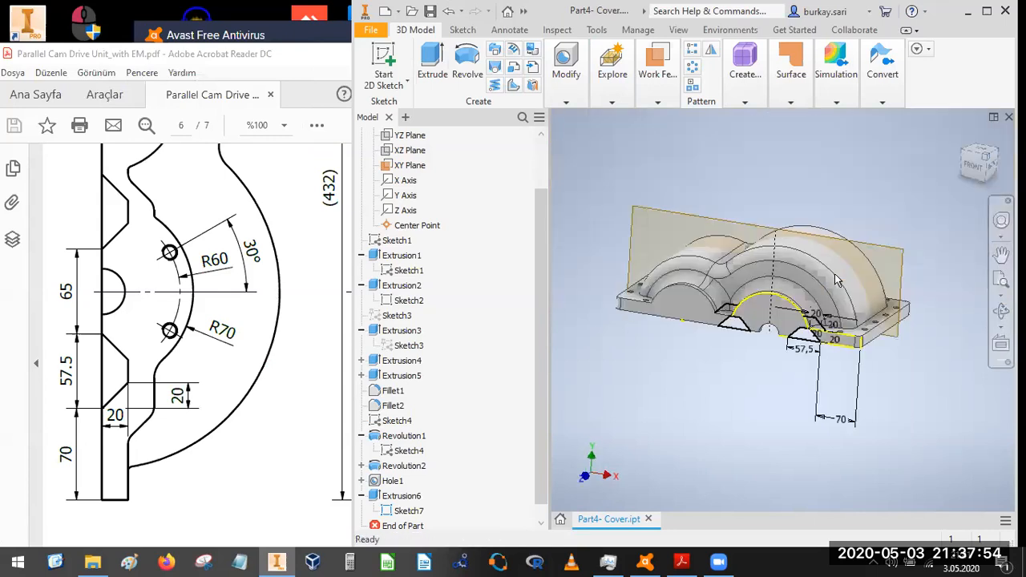
{"action": "scroll", "coordinate": [762, 320], "scroll_direction": "up", "scroll_amount": 5}
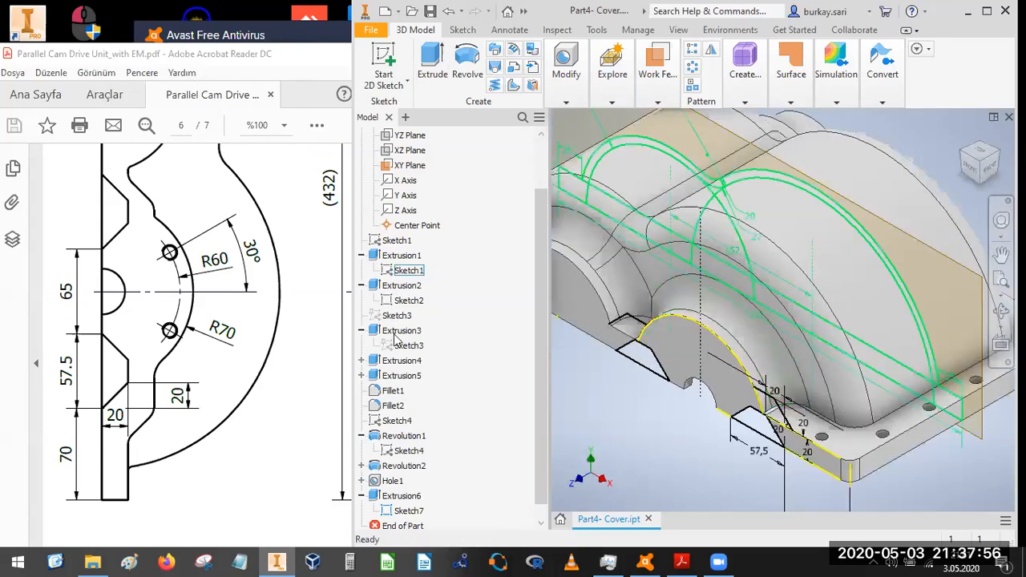
{"action": "left_click", "coordinate": [393, 390]}
{"action": "left_click", "coordinate": [394, 407]}
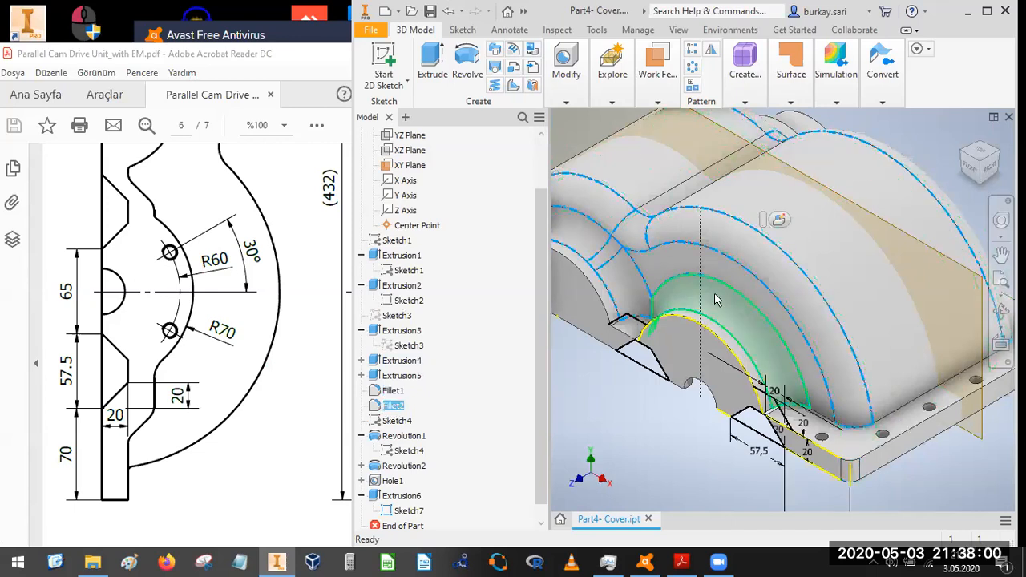
{"action": "double_click", "coordinate": [387, 409]}
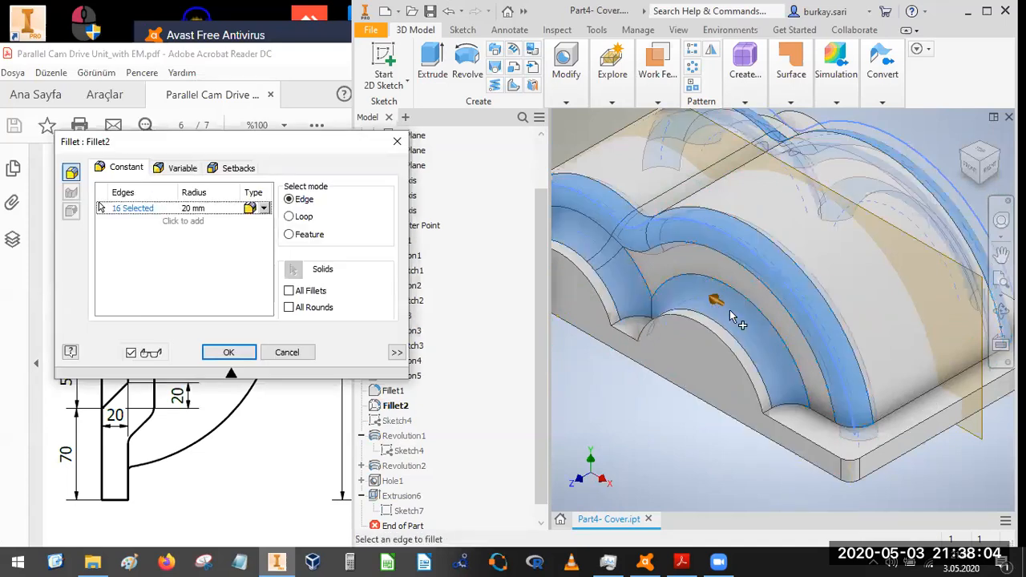
{"action": "left_click", "coordinate": [625, 283], "text": "ctrl"}
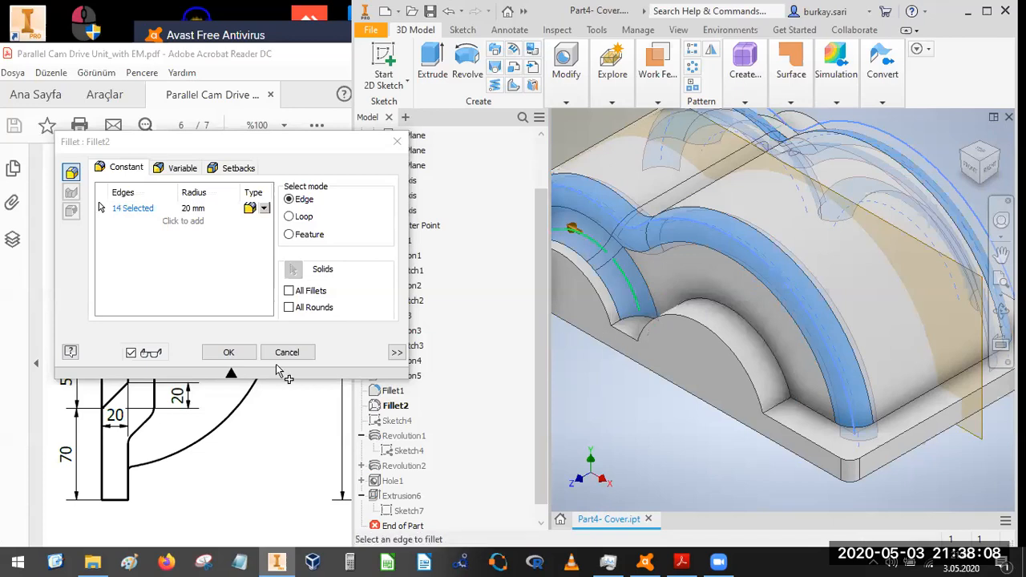
{"action": "left_click", "coordinate": [223, 351]}
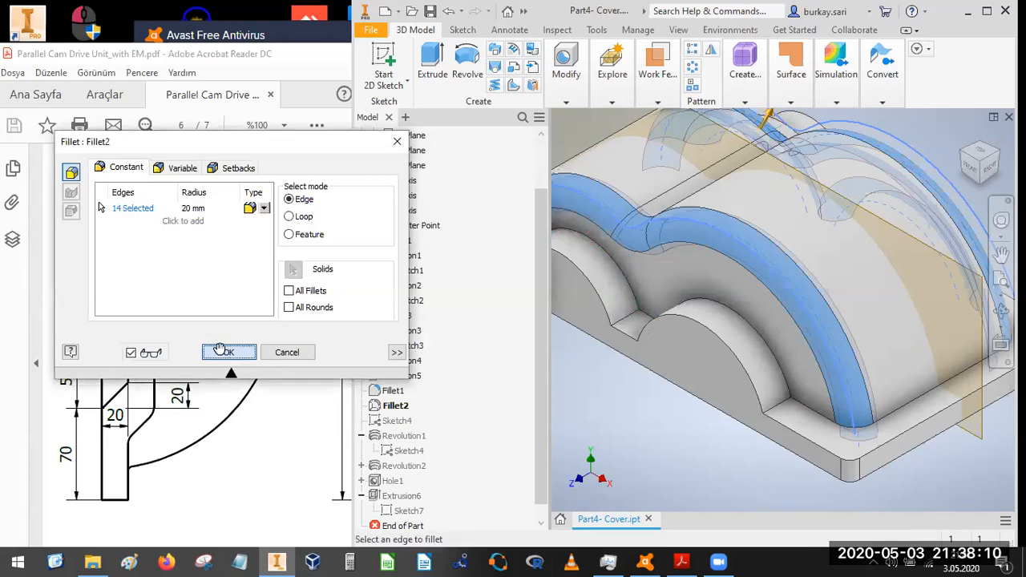
{"action": "left_click", "coordinate": [435, 70]}
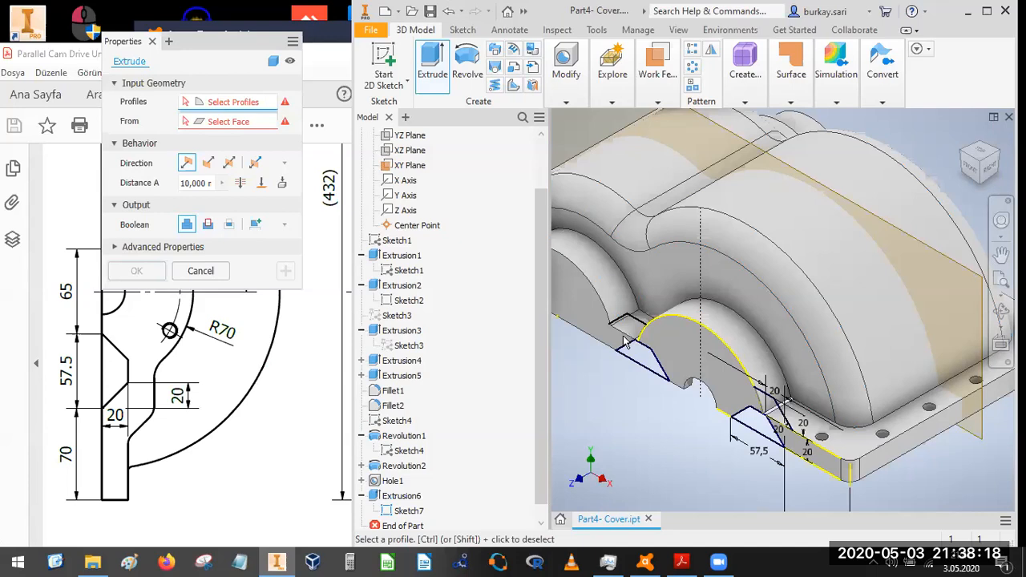
{"action": "scroll", "coordinate": [621, 339], "scroll_direction": "down", "scroll_amount": 2}
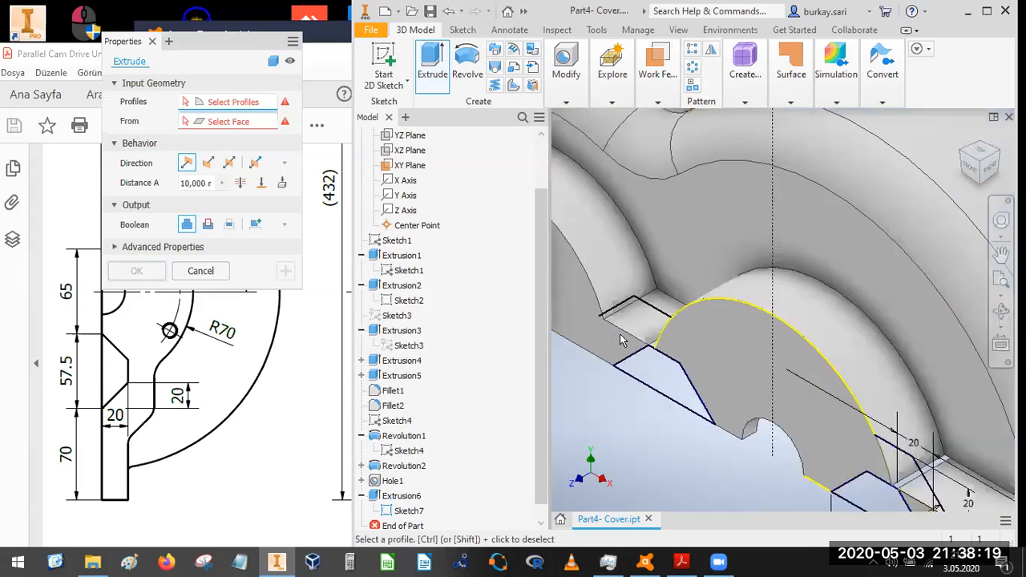
{"action": "left_click", "coordinate": [972, 178]}
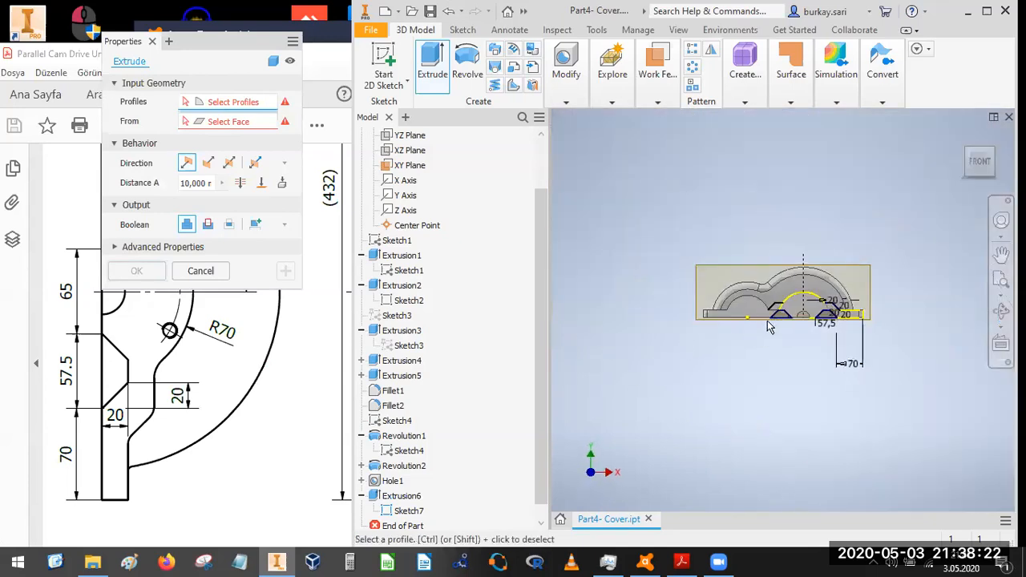
{"action": "scroll", "coordinate": [832, 264], "scroll_direction": "down", "scroll_amount": 4}
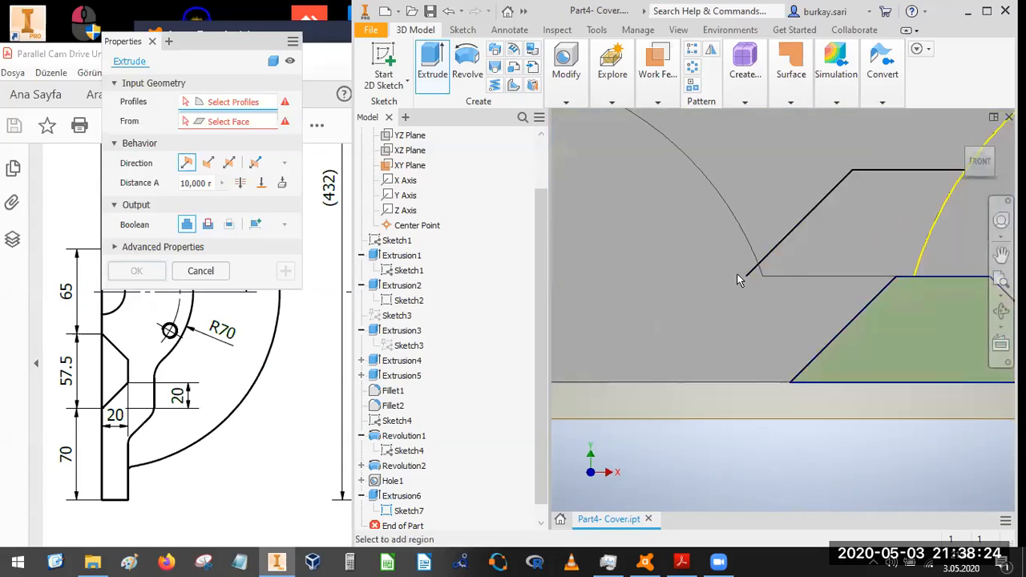
{"action": "scroll", "coordinate": [852, 280], "scroll_direction": "up", "scroll_amount": 3}
{"action": "middle_click_drag", "start_coordinate": [914, 274], "coordinate": [792, 292]}
{"action": "scroll", "coordinate": [795, 292], "scroll_direction": "up", "scroll_amount": 2}
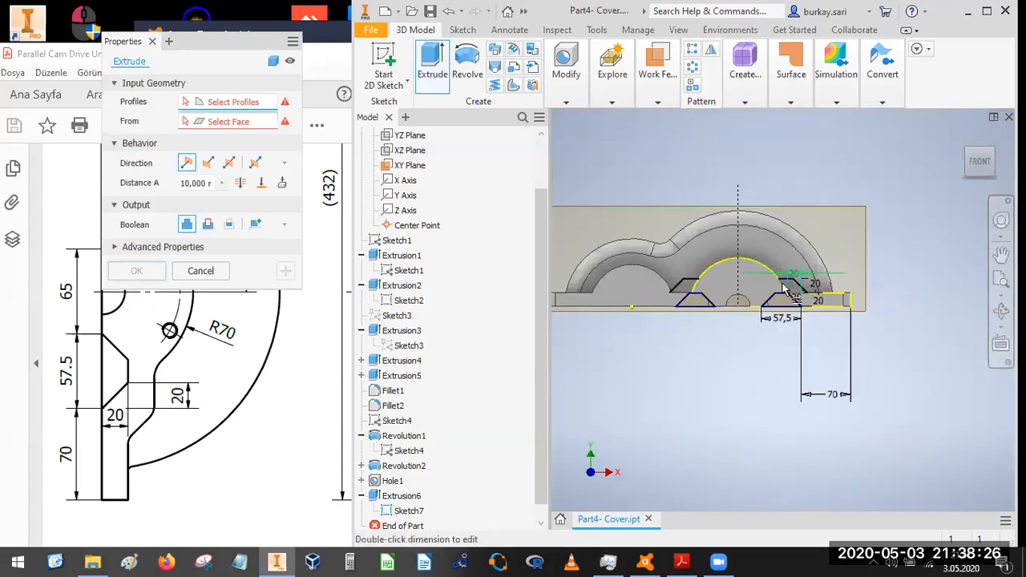
{"action": "scroll", "coordinate": [806, 295], "scroll_direction": "down", "scroll_amount": 6}
{"action": "left_click", "coordinate": [827, 292]}
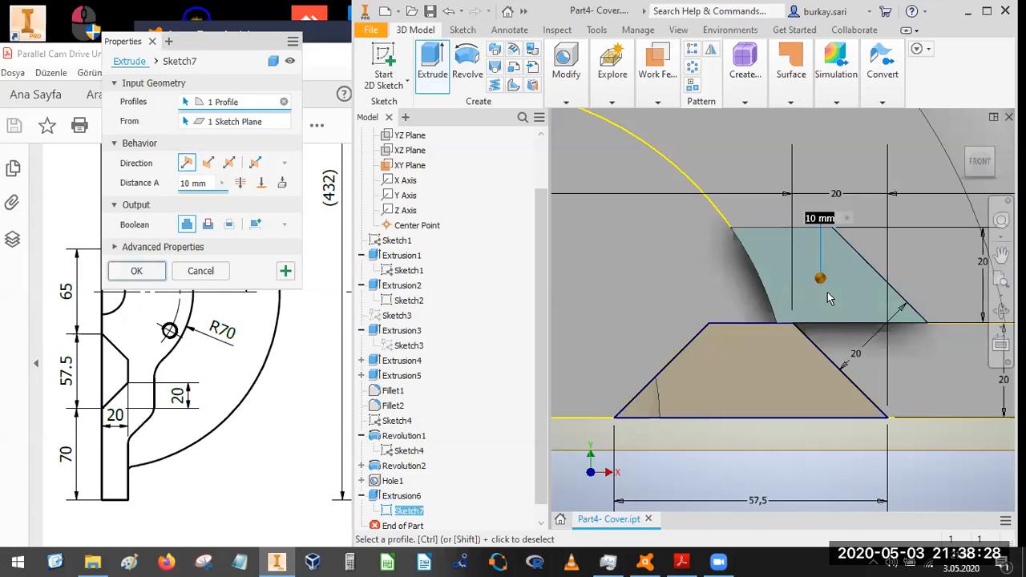
{"action": "scroll", "coordinate": [827, 292], "scroll_direction": "up", "scroll_amount": 4}
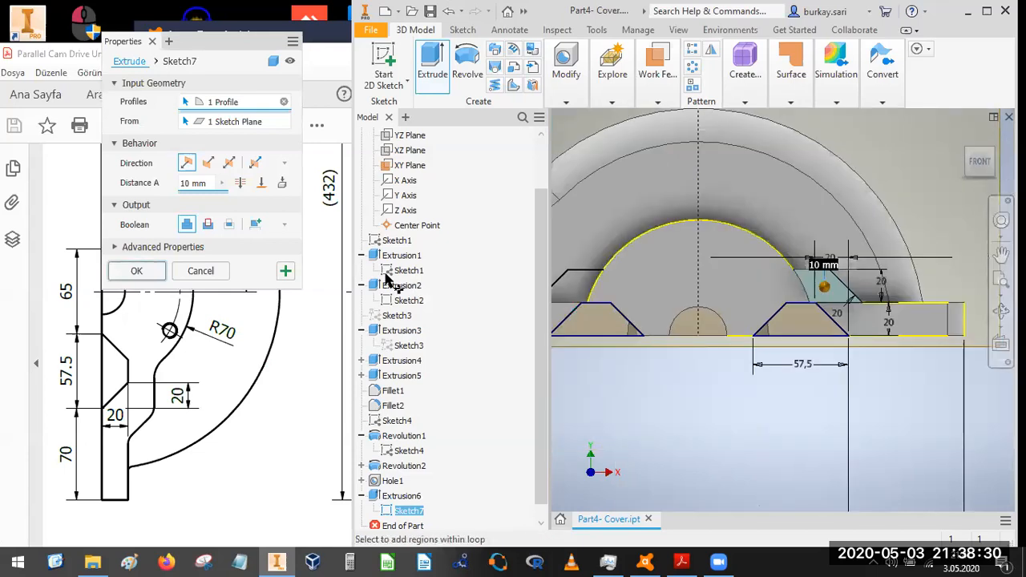
{"action": "key", "text": "Return"}
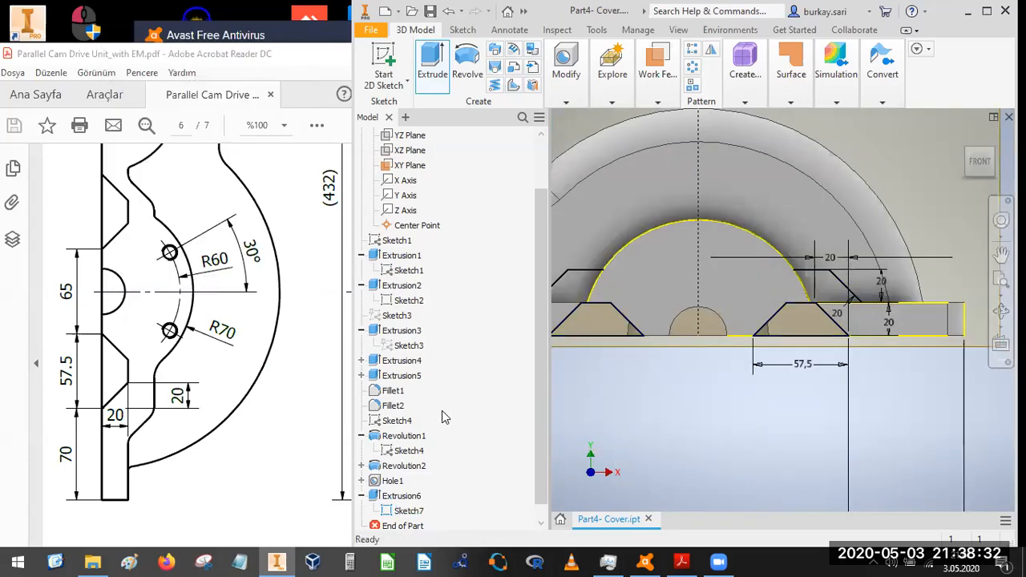
{"action": "scroll", "coordinate": [410, 488], "scroll_direction": "up", "scroll_amount": 1}
{"action": "left_click", "coordinate": [411, 481]}
{"action": "double_click", "coordinate": [409, 481]}
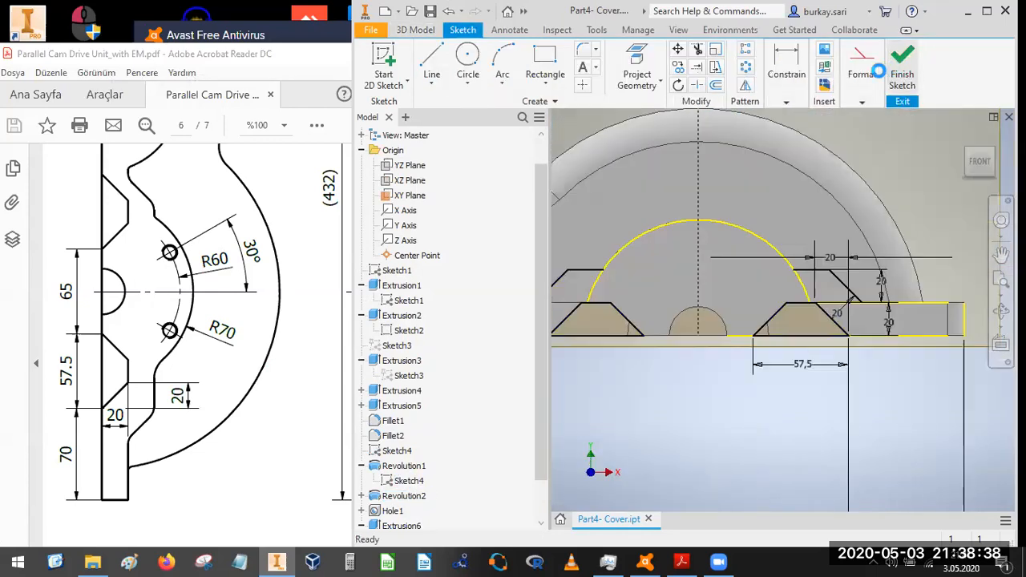
{"action": "scroll", "coordinate": [388, 529], "scroll_direction": "down", "scroll_amount": 1}
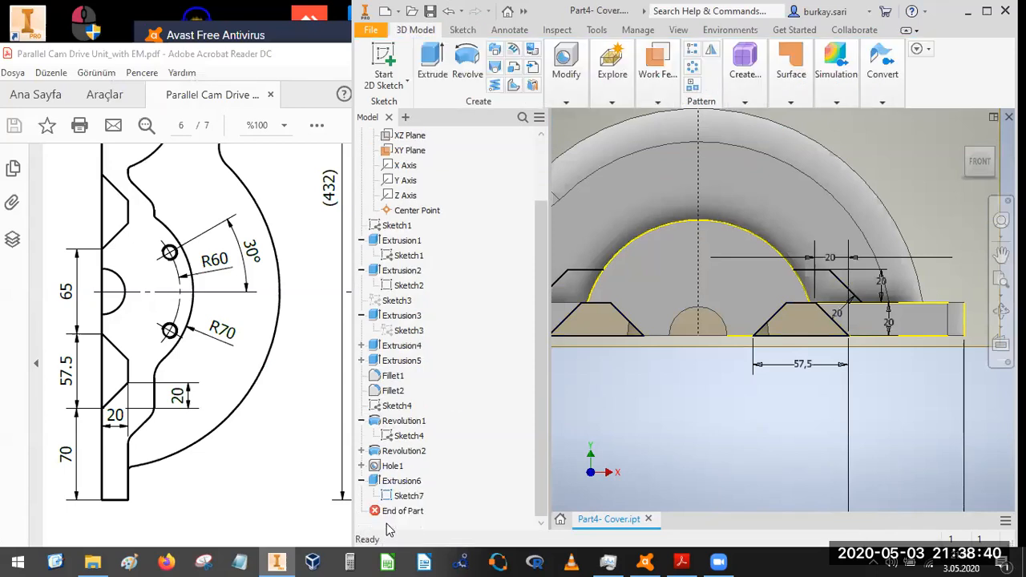
- Edit Sketch7 and close the offset profile between the two bosses with a line from its lower outer corner to the boss arc's end
{"action": "double_click", "coordinate": [413, 496]}
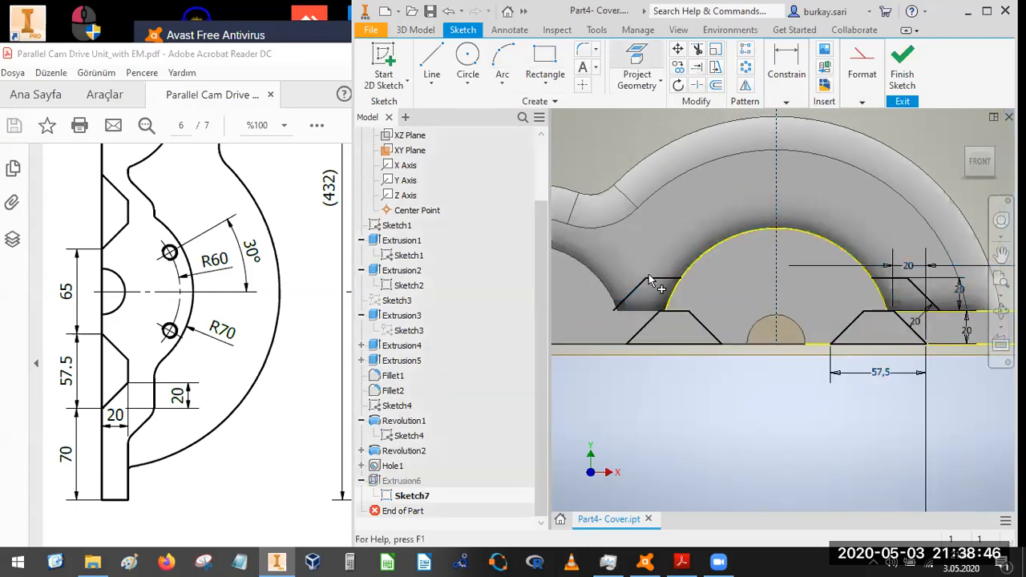
{"action": "left_click", "coordinate": [637, 64]}
{"action": "left_click", "coordinate": [430, 64]}
{"action": "left_click", "coordinate": [613, 309]}
{"action": "scroll", "coordinate": [681, 318], "scroll_direction": "up", "scroll_amount": 3}
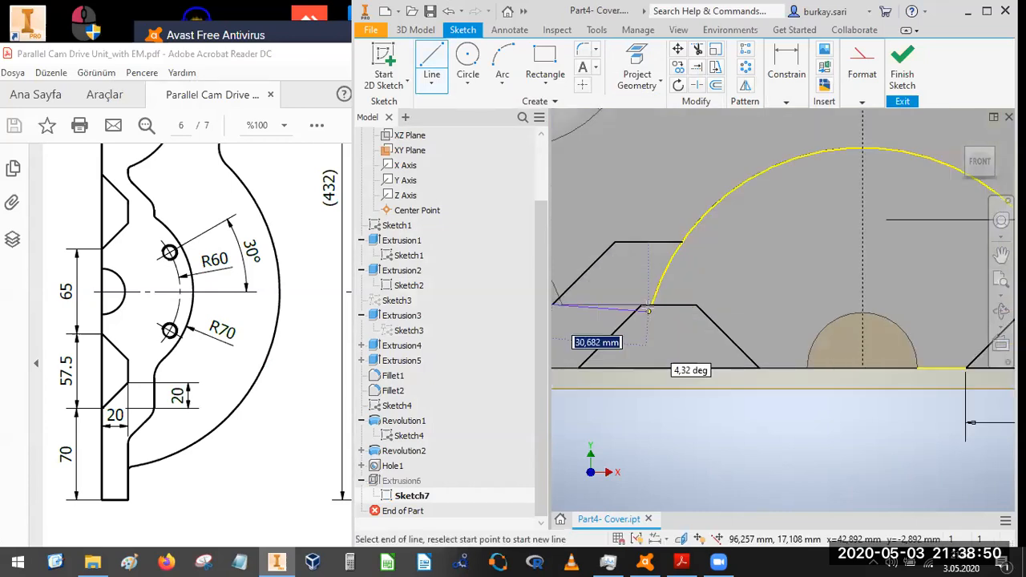
{"action": "left_click", "coordinate": [652, 304]}
{"action": "scroll", "coordinate": [752, 287], "scroll_direction": "down", "scroll_amount": 5}
{"action": "left_click", "coordinate": [909, 72]}
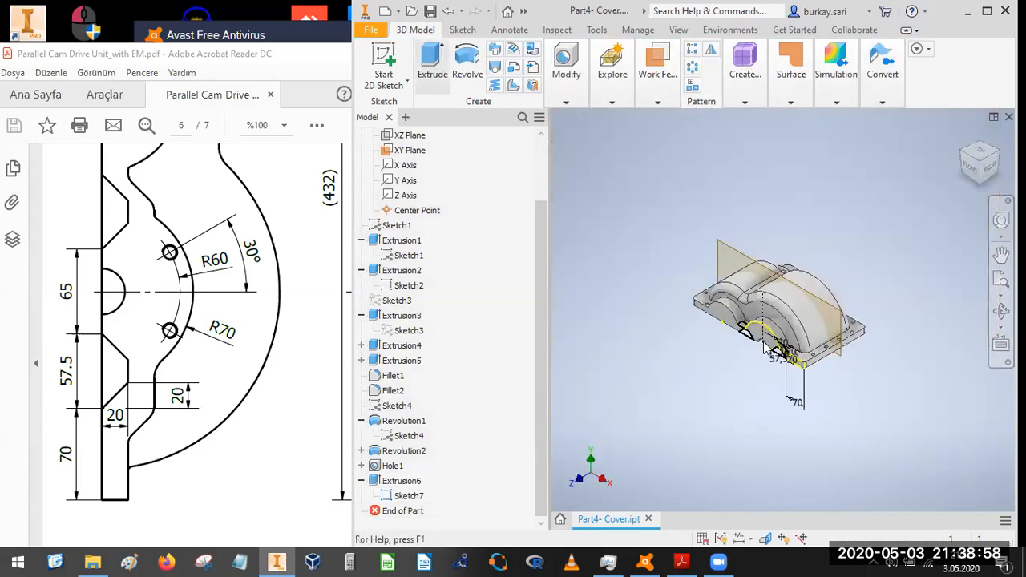
- Extrude the two offset profiles beside the larger boss in the flipped direction with extent To Next, joined to the cover
{"action": "key", "text": "e"}
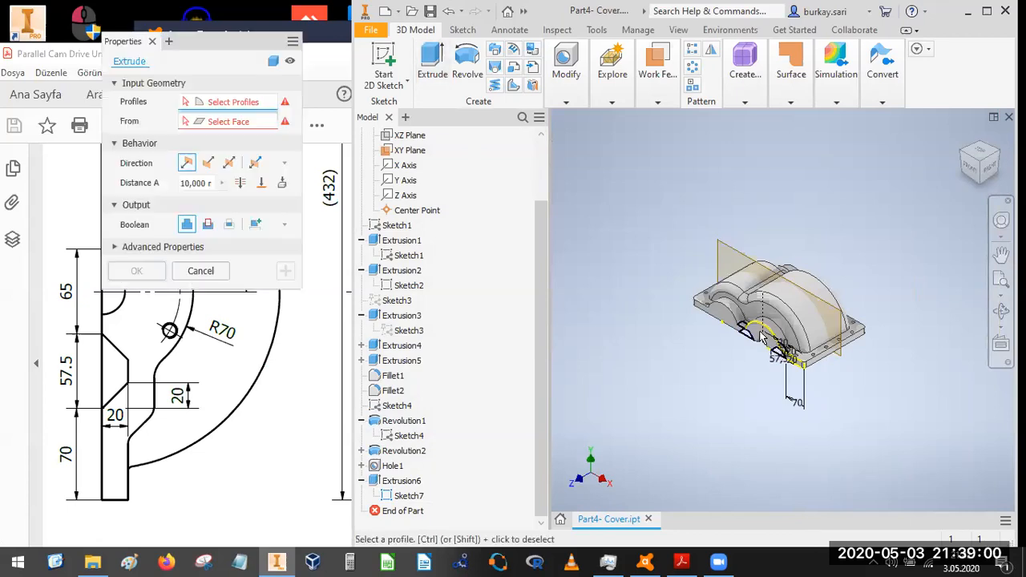
{"action": "scroll", "coordinate": [728, 320], "scroll_direction": "up", "scroll_amount": 6}
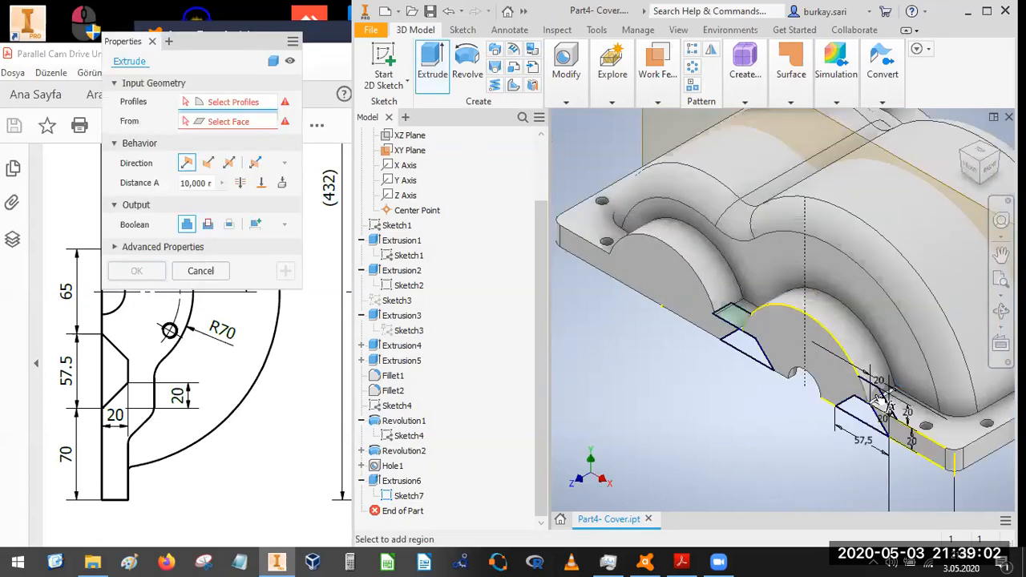
{"action": "left_click", "coordinate": [882, 399]}
{"action": "scroll", "coordinate": [879, 405], "scroll_direction": "up", "scroll_amount": 4}
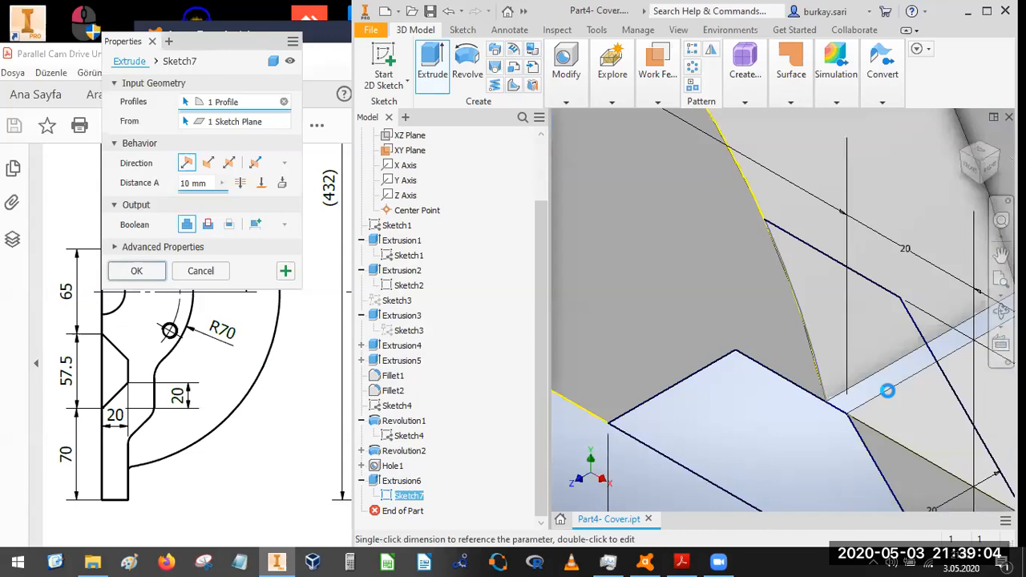
{"action": "left_click", "coordinate": [619, 332]}
{"action": "scroll", "coordinate": [620, 332], "scroll_direction": "down", "scroll_amount": 3}
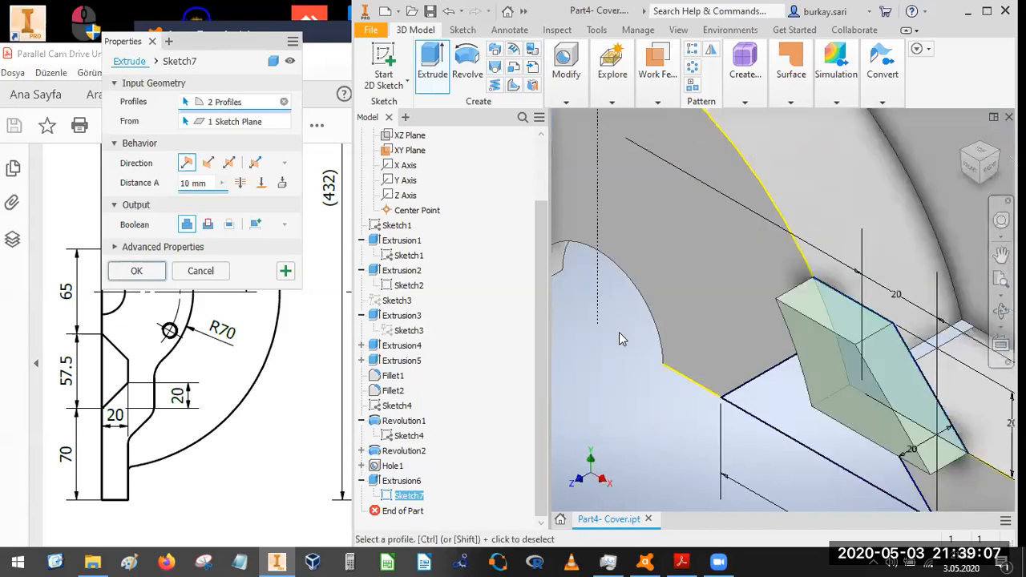
{"action": "left_click", "coordinate": [207, 165]}
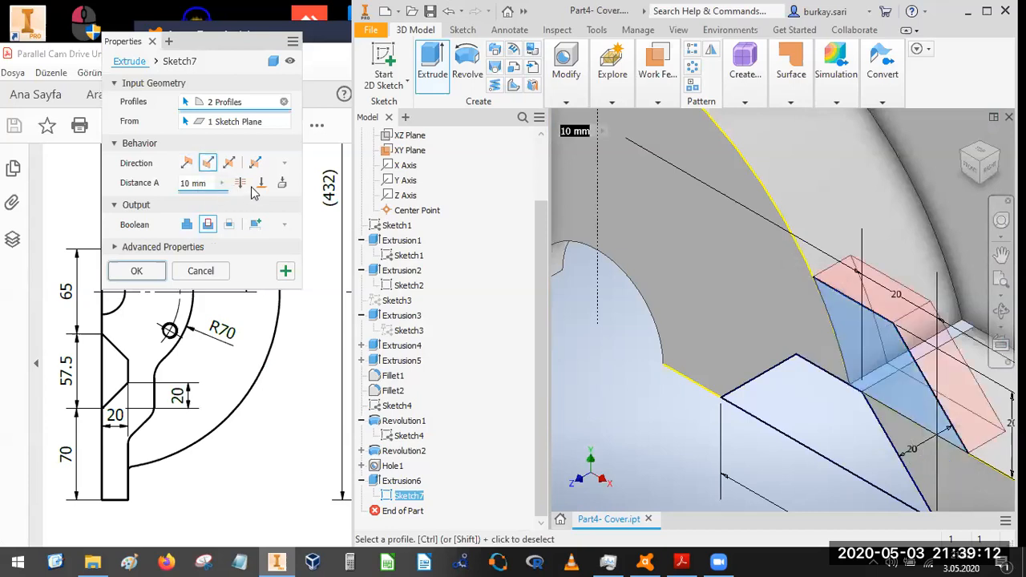
{"action": "left_click", "coordinate": [188, 225]}
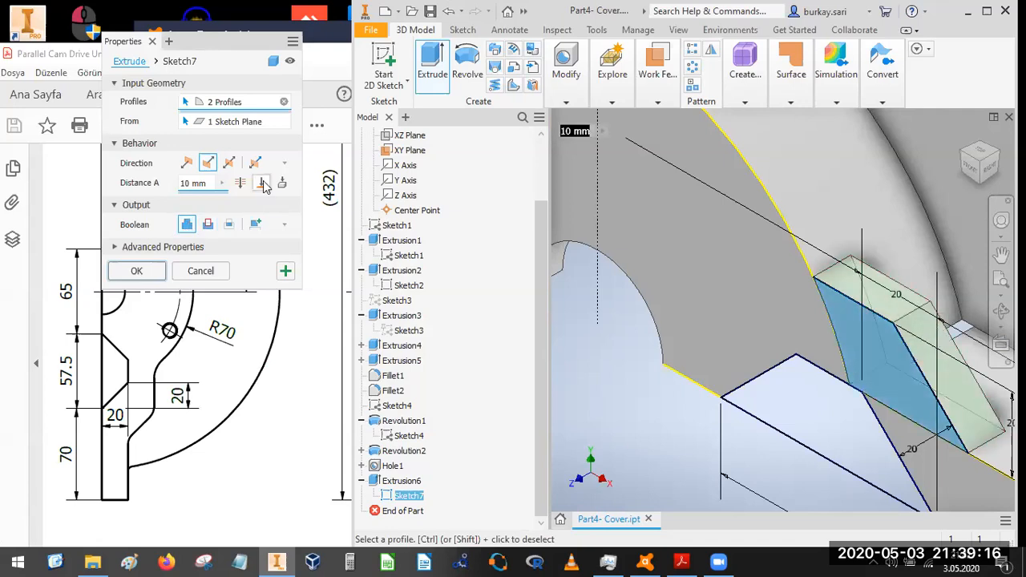
{"action": "left_click", "coordinate": [283, 184]}
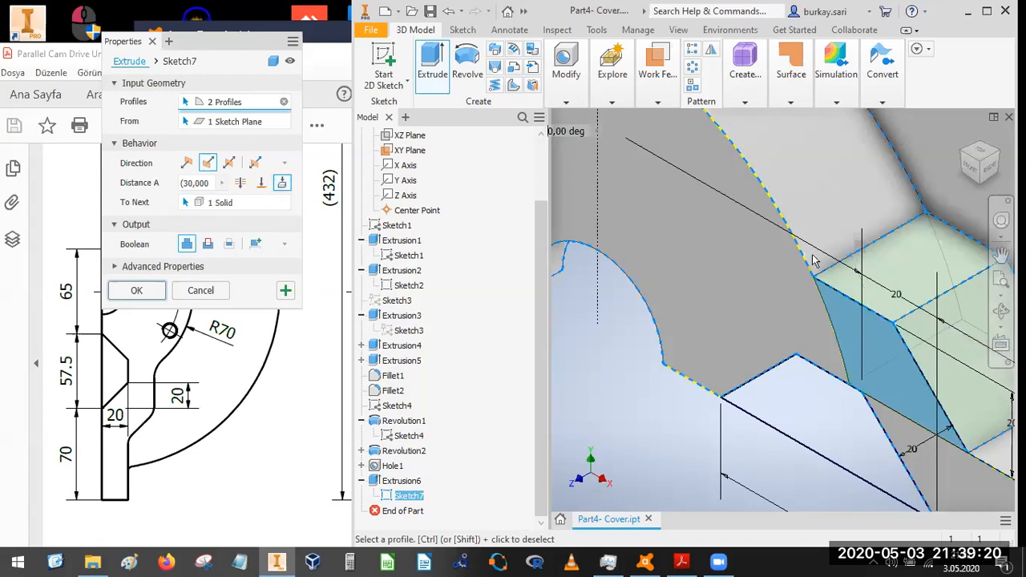
{"action": "scroll", "coordinate": [813, 259], "scroll_direction": "up", "scroll_amount": 4}
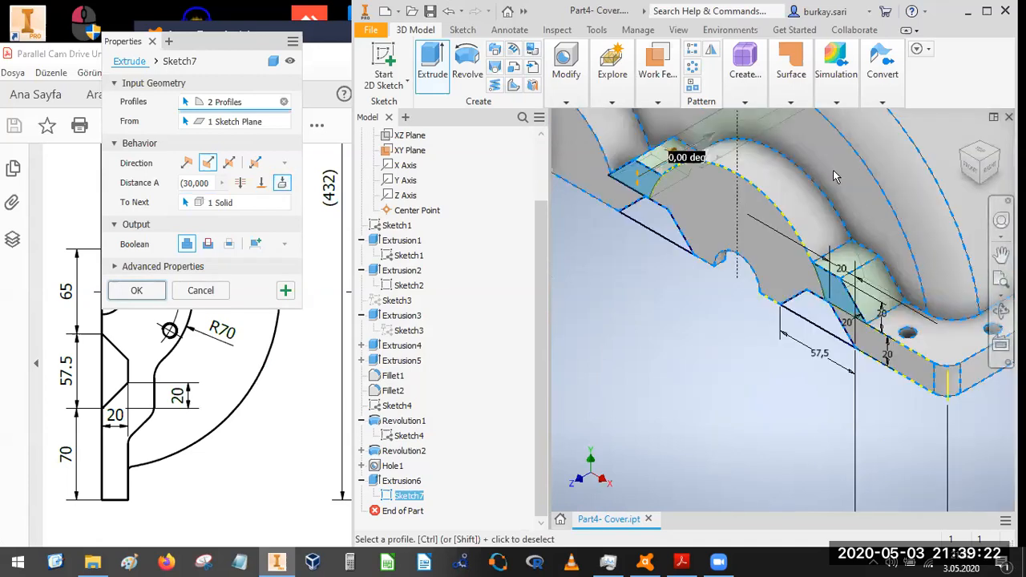
{"action": "left_click", "coordinate": [964, 173]}
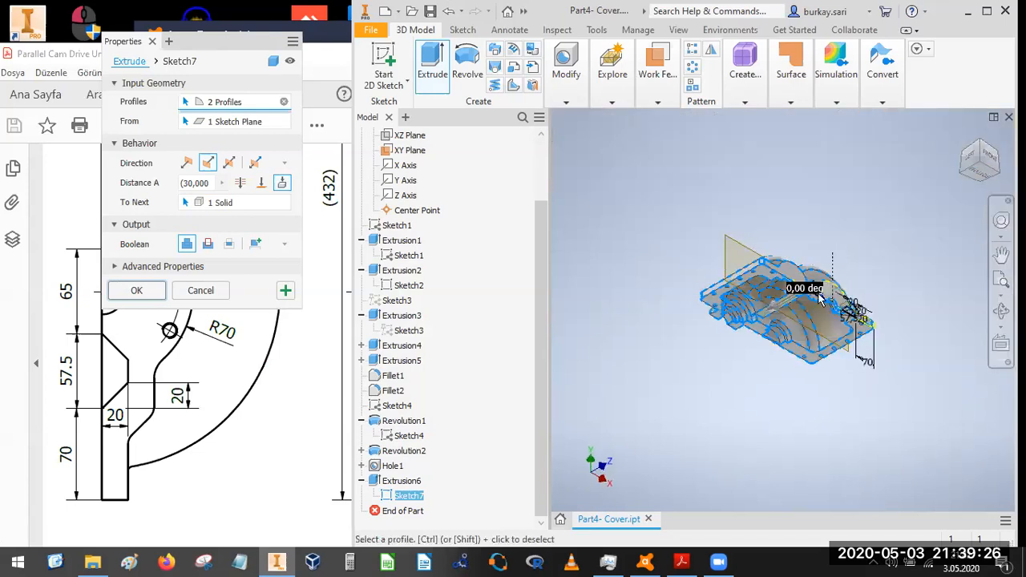
{"action": "scroll", "coordinate": [802, 288], "scroll_direction": "down", "scroll_amount": 5}
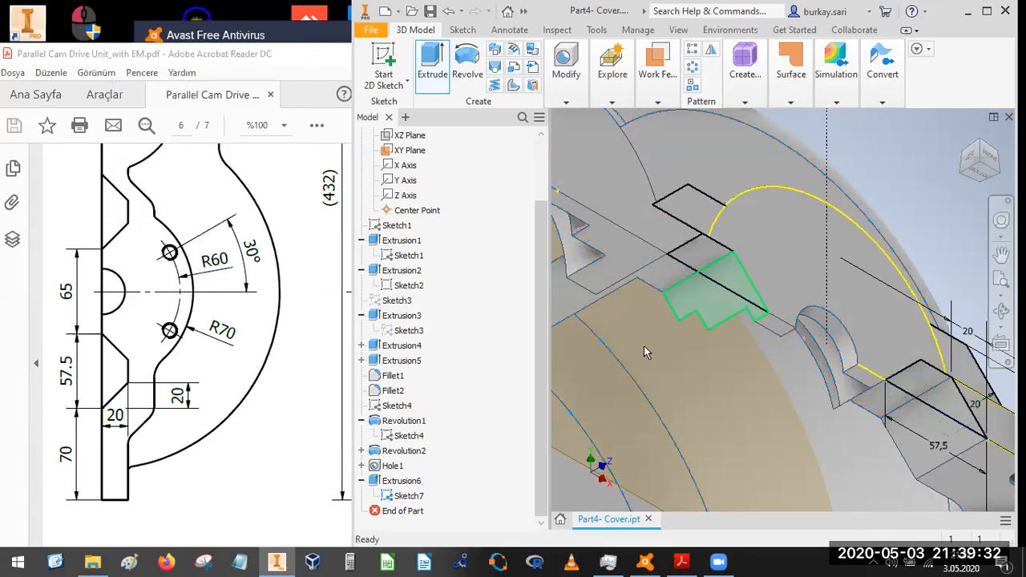
- Hide the shared Sketch7 used by the trapezoid cut and the offset-profile extrusion
{"action": "left_click", "coordinate": [968, 176]}
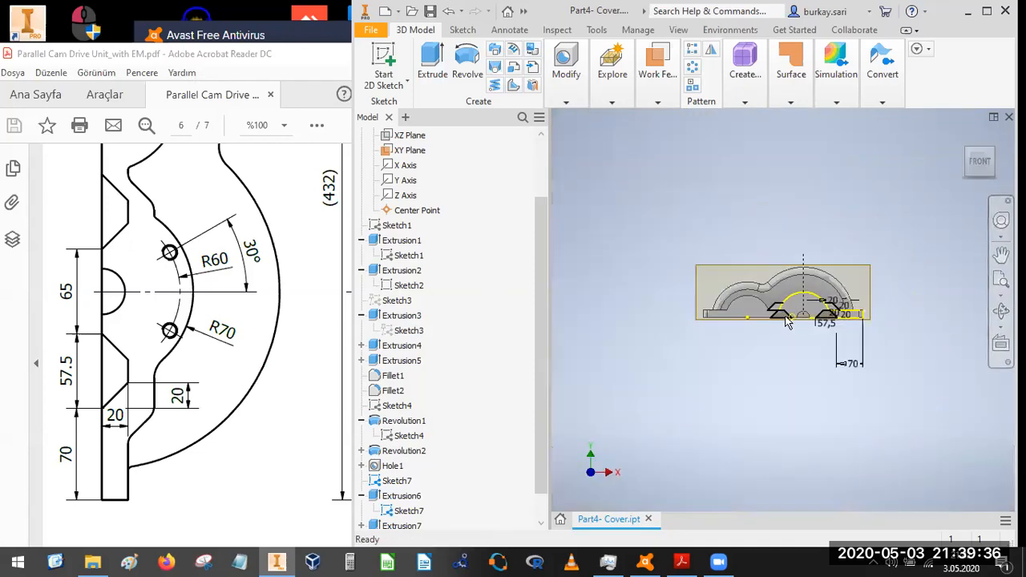
{"action": "scroll", "coordinate": [788, 321], "scroll_direction": "down", "scroll_amount": 5}
{"action": "scroll", "coordinate": [406, 471], "scroll_direction": "down", "scroll_amount": 1}
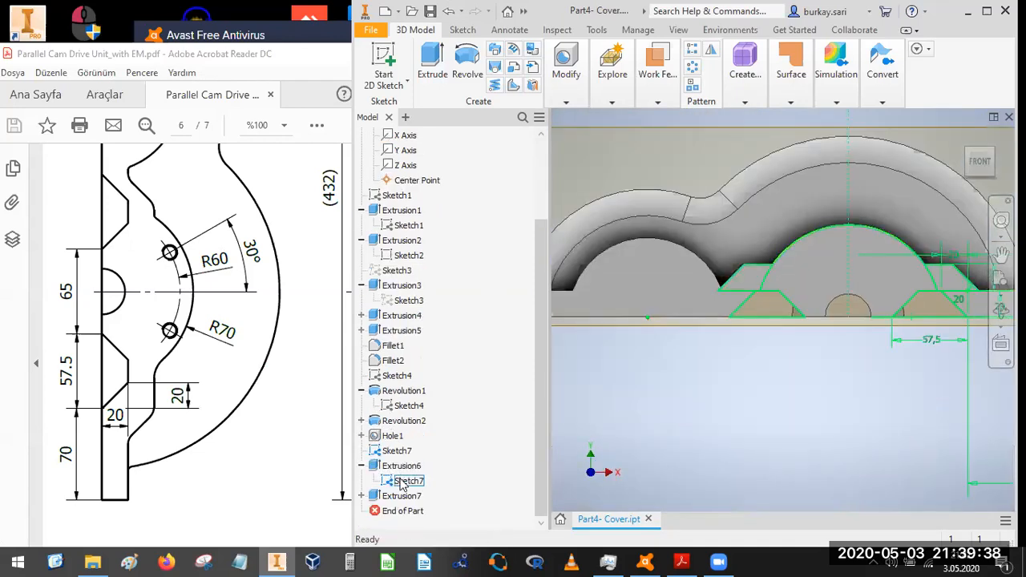
{"action": "right_click", "coordinate": [407, 481]}
{"action": "left_click", "coordinate": [429, 431]}
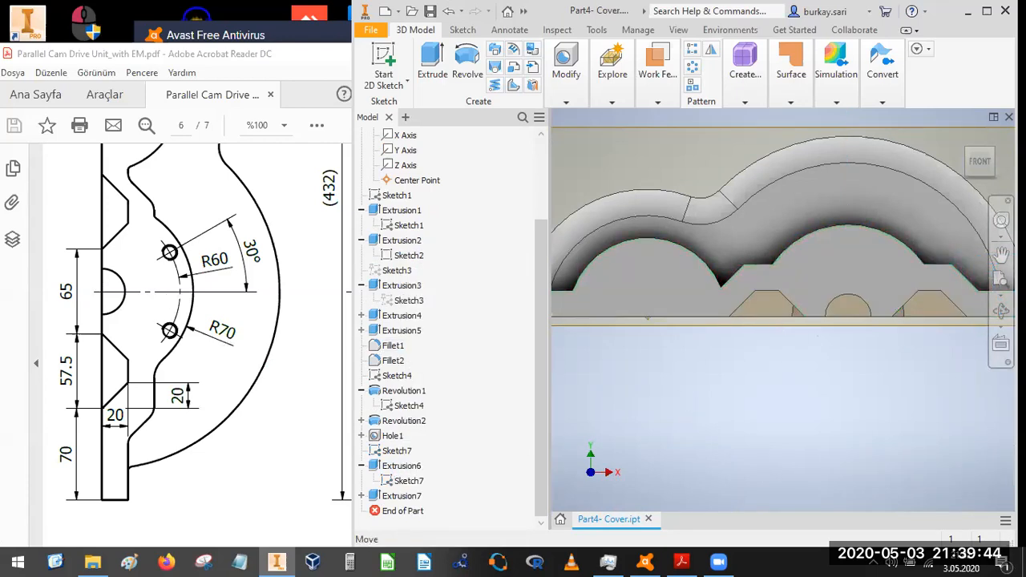
- Start a 20 mm fillet on the two arc edges where the front semicircular bosses meet the side wall
{"action": "key", "text": "F6"}
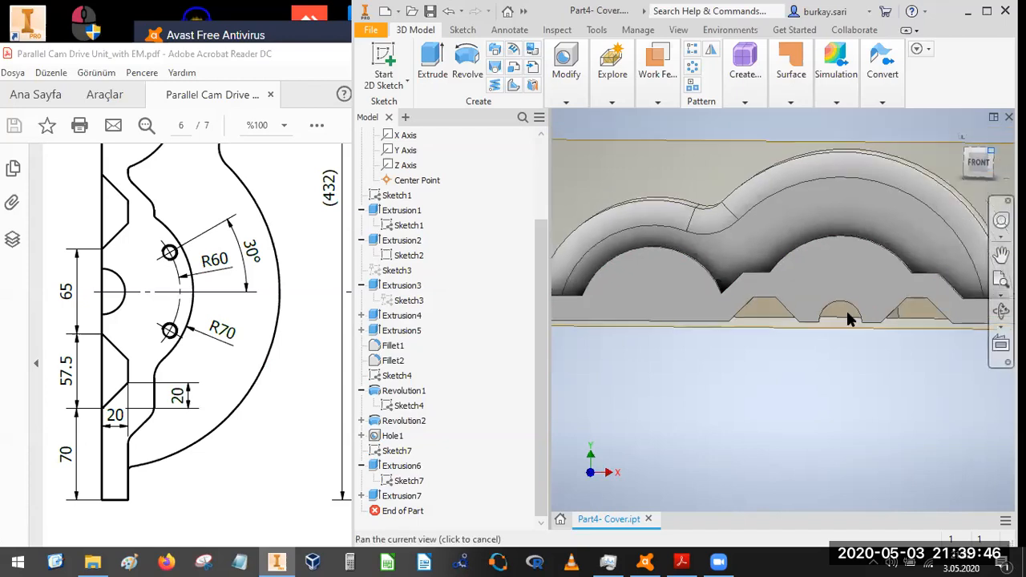
{"action": "scroll", "coordinate": [804, 358], "scroll_direction": "up", "scroll_amount": 3}
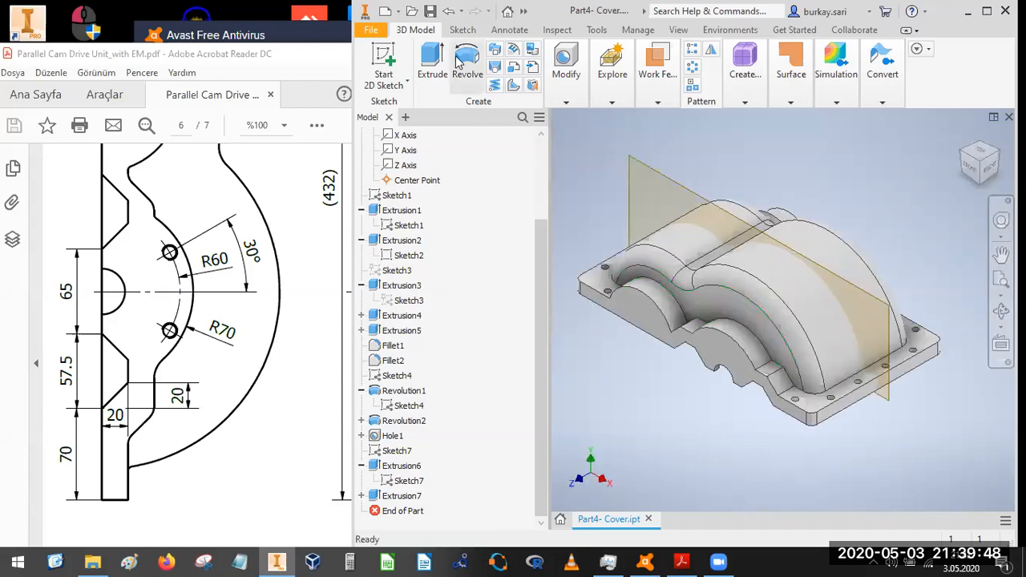
{"action": "left_click", "coordinate": [566, 73]}
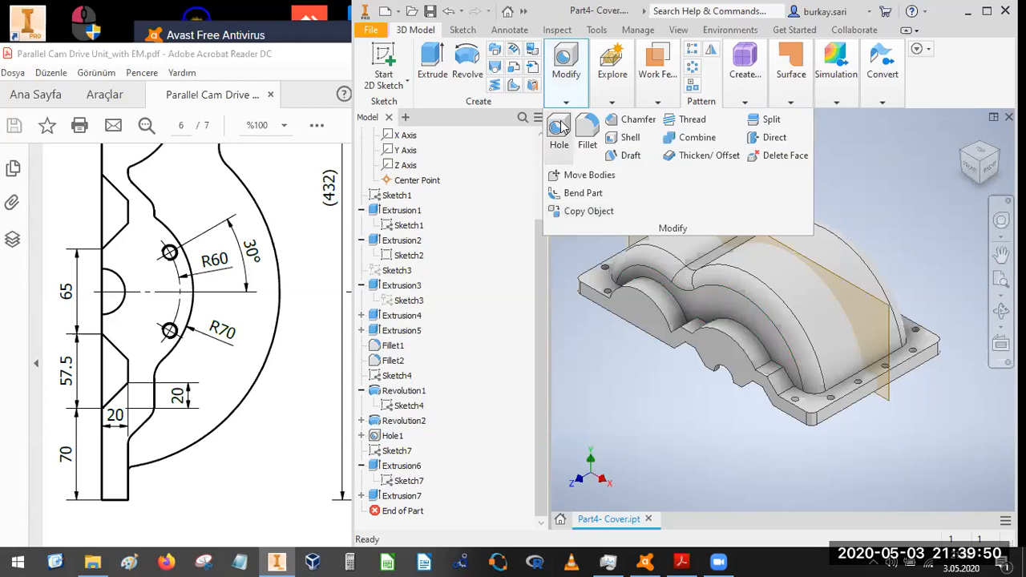
{"action": "left_click", "coordinate": [589, 132]}
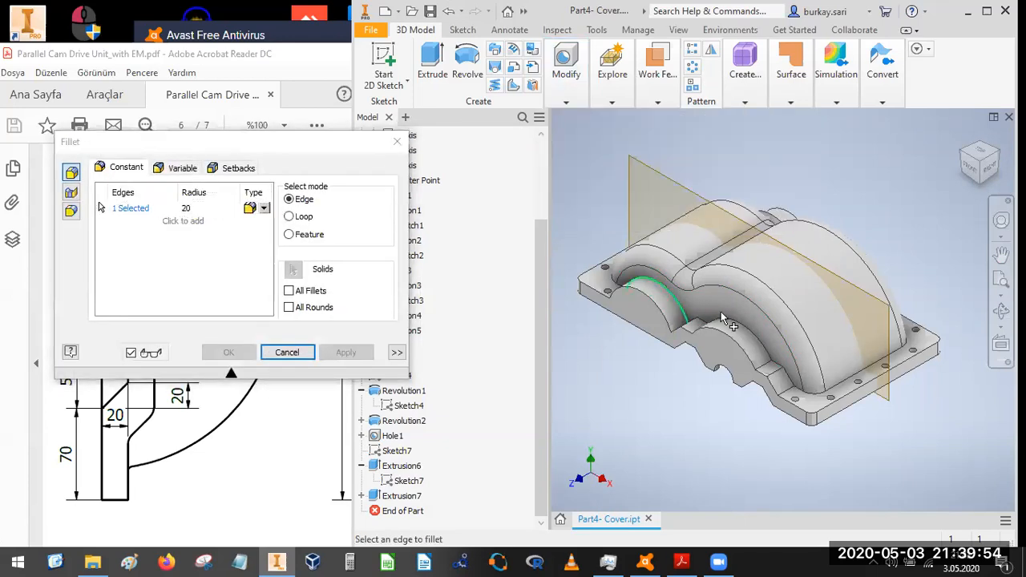
{"action": "left_click", "coordinate": [745, 329]}
- Add the edge between the bosses and the edge on the larger boss's outer side to the 20 mm fillet and apply it
{"action": "left_click", "coordinate": [696, 340]}
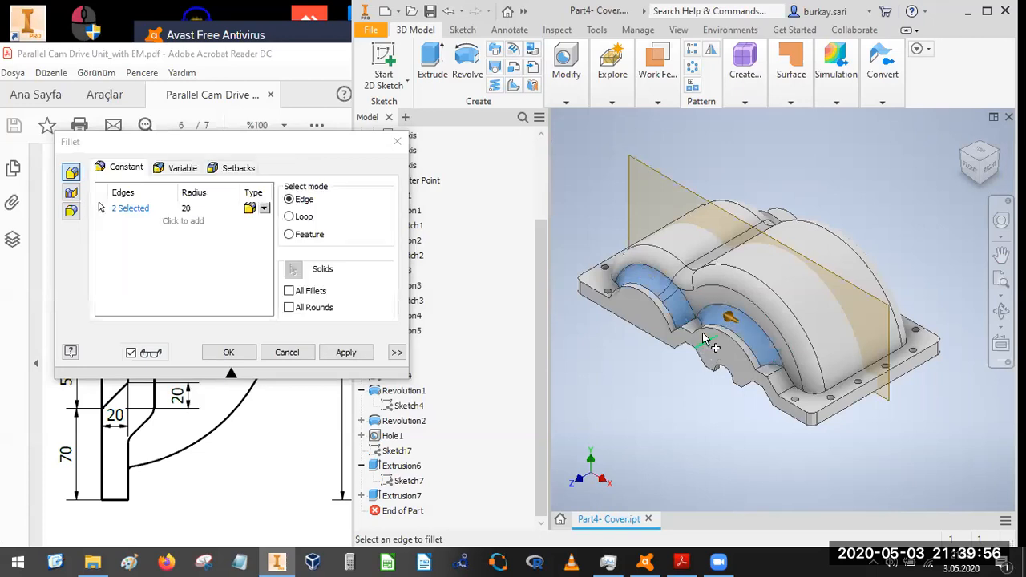
{"action": "scroll", "coordinate": [697, 321], "scroll_direction": "up", "scroll_amount": 3}
{"action": "scroll", "coordinate": [695, 317], "scroll_direction": "up", "scroll_amount": 3}
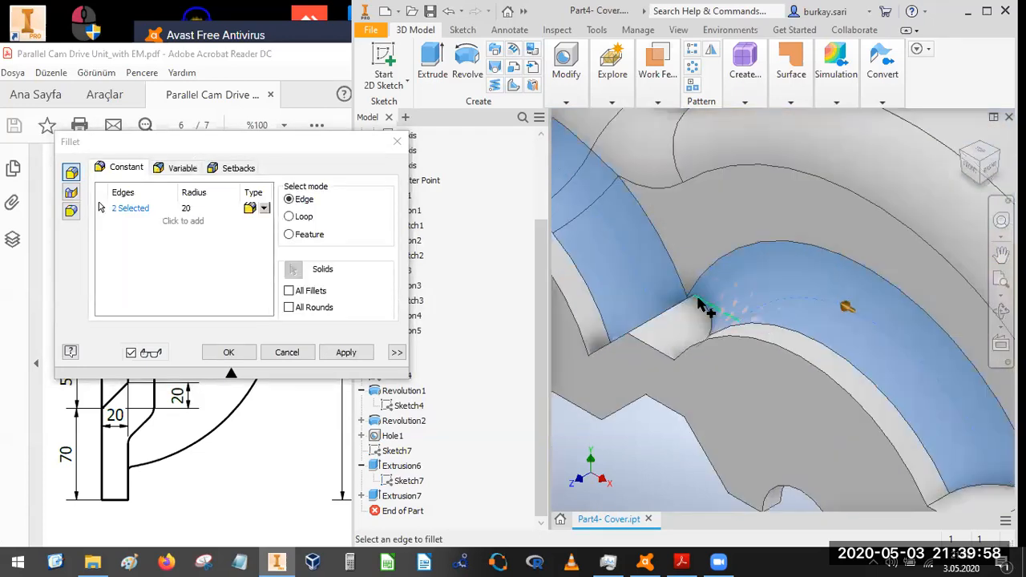
{"action": "left_click", "coordinate": [658, 319]}
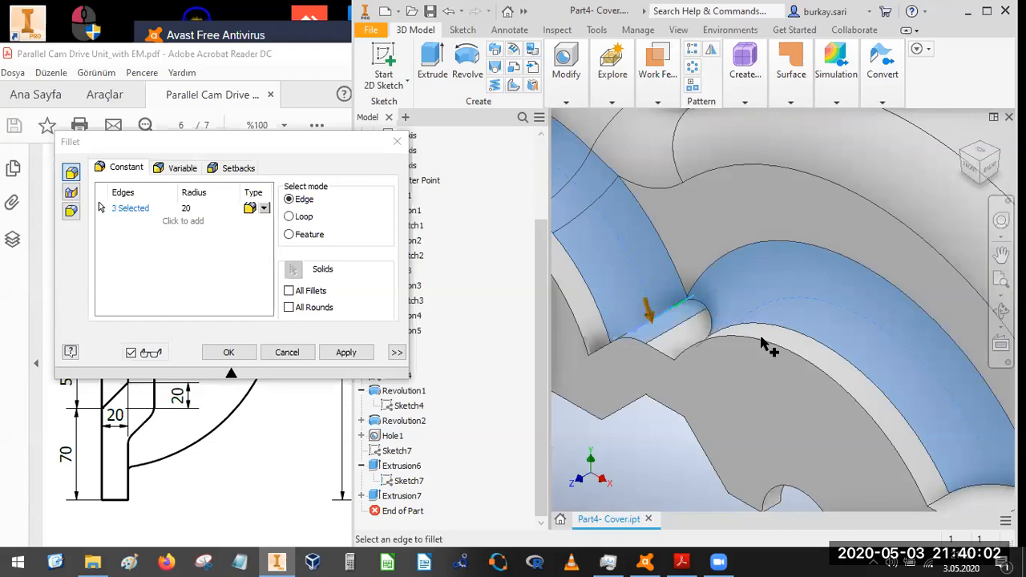
{"action": "scroll", "coordinate": [828, 376], "scroll_direction": "down", "scroll_amount": 5}
{"action": "left_click", "coordinate": [826, 376]}
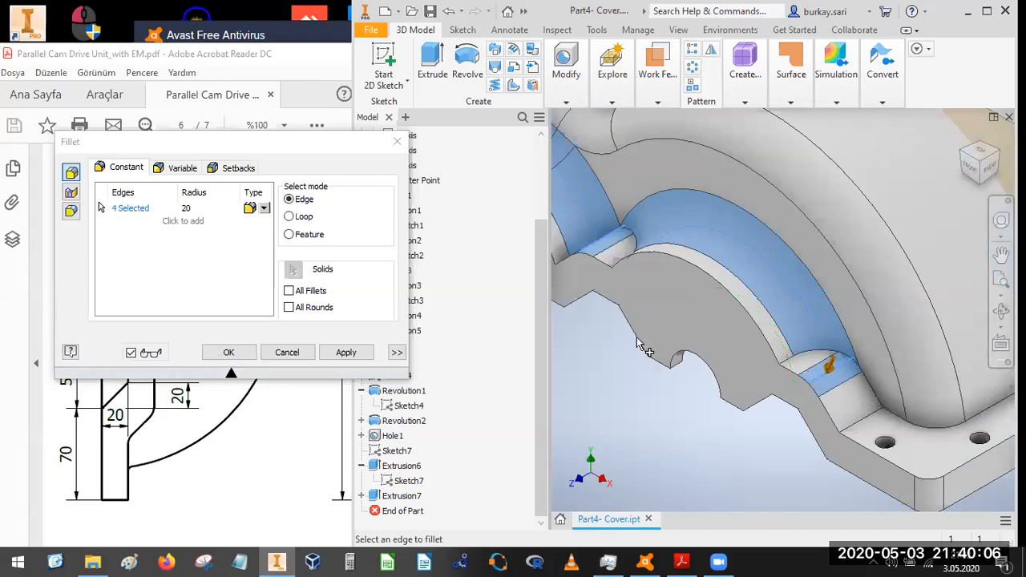
{"action": "scroll", "coordinate": [837, 309], "scroll_direction": "down", "scroll_amount": 3}
{"action": "middle_click_drag", "start_coordinate": [942, 189], "coordinate": [951, 184]}
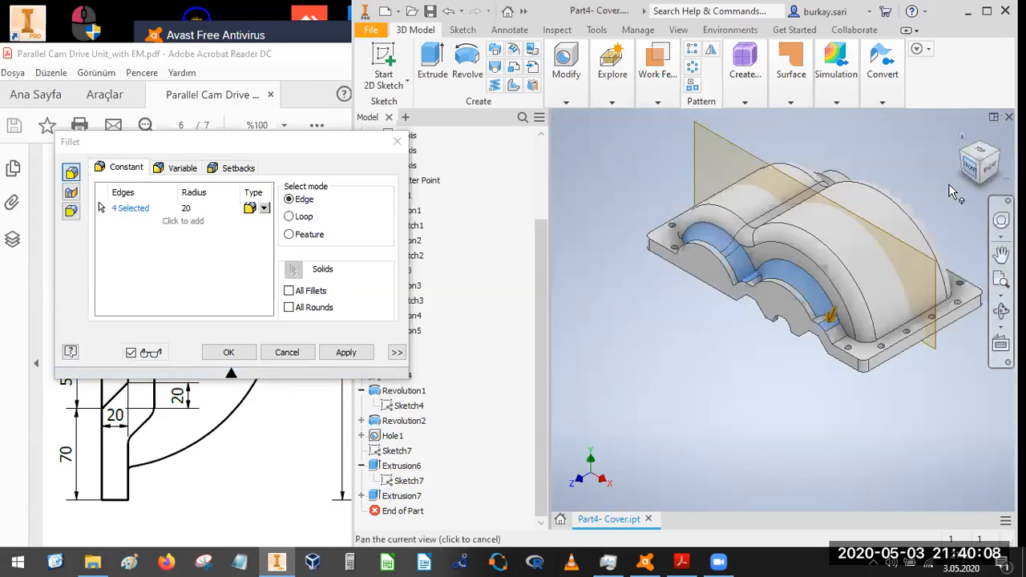
{"action": "left_click", "coordinate": [969, 165]}
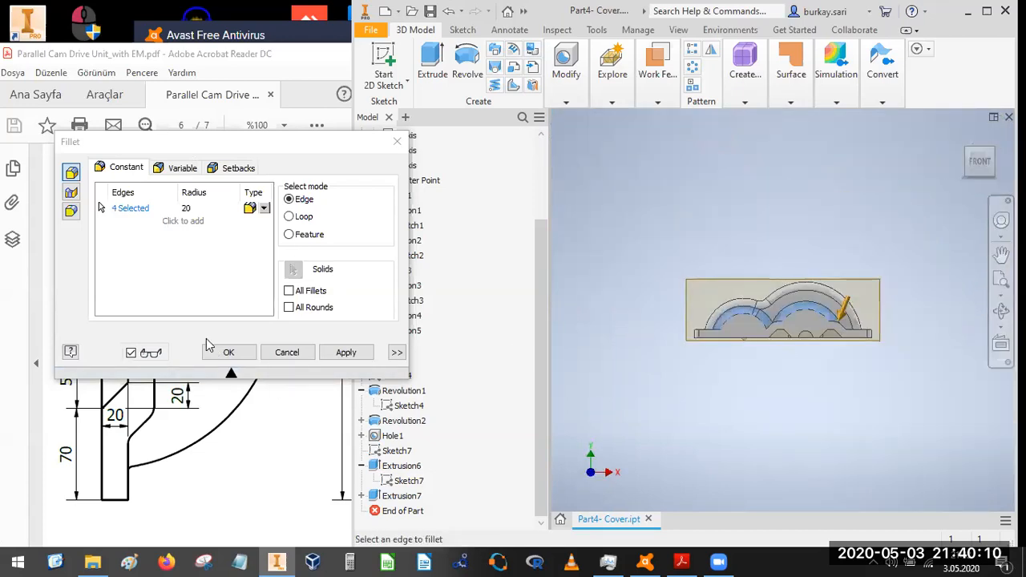
{"action": "left_click", "coordinate": [225, 353]}
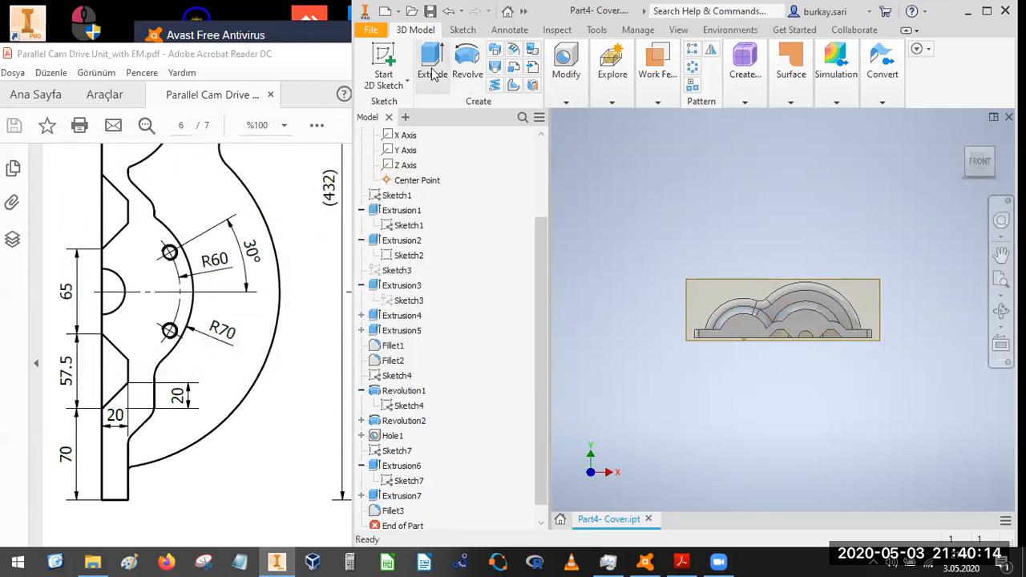
- Start a sketch on the bosses' front face and project the larger boss's semicircular opening edge into it
{"action": "left_click", "coordinate": [383, 55]}
{"action": "scroll", "coordinate": [817, 320], "scroll_direction": "up", "scroll_amount": 5}
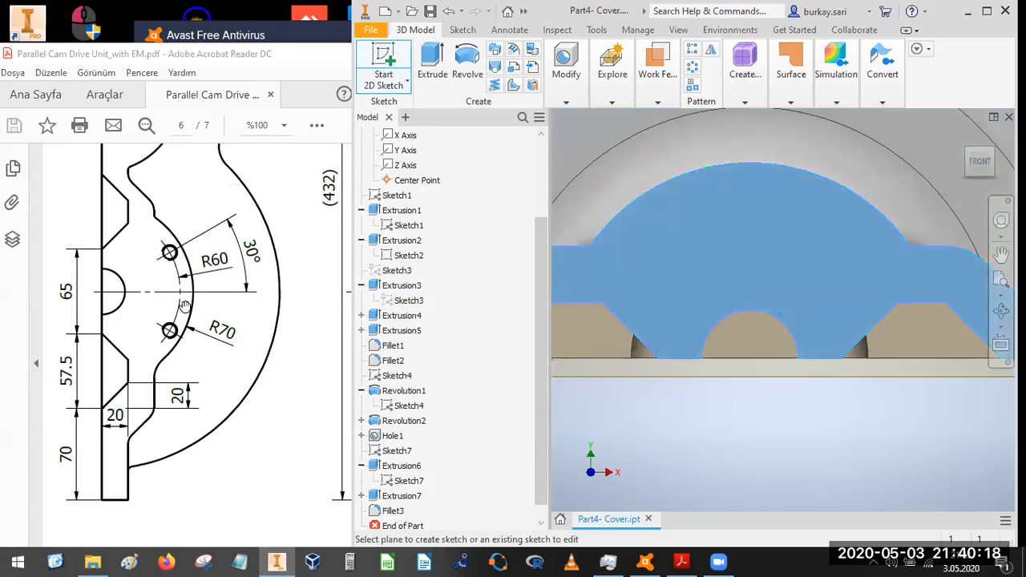
{"action": "left_click", "coordinate": [812, 238]}
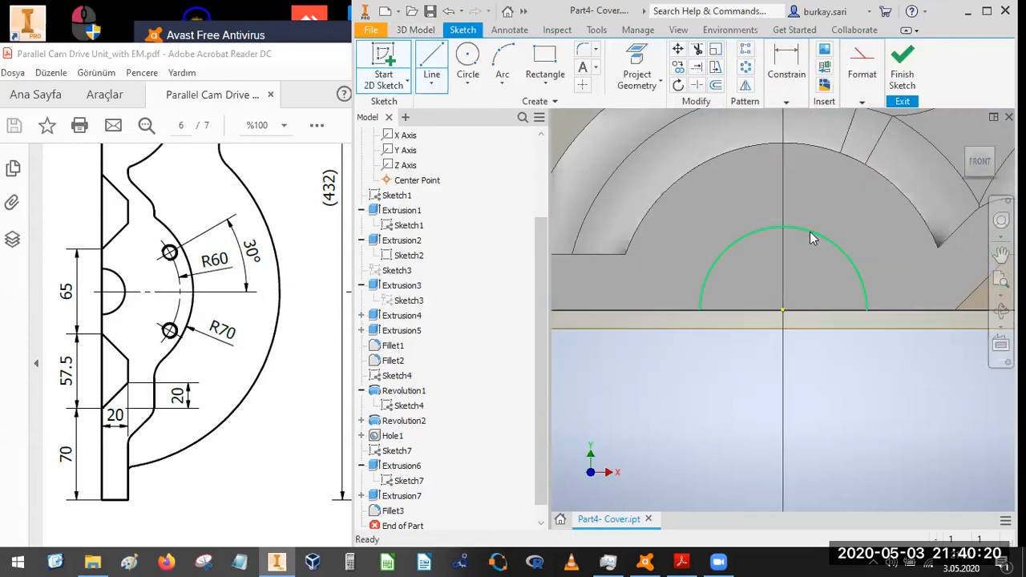
{"action": "scroll", "coordinate": [810, 233], "scroll_direction": "down", "scroll_amount": 5}
{"action": "middle_click_drag", "start_coordinate": [811, 233], "coordinate": [620, 255]}
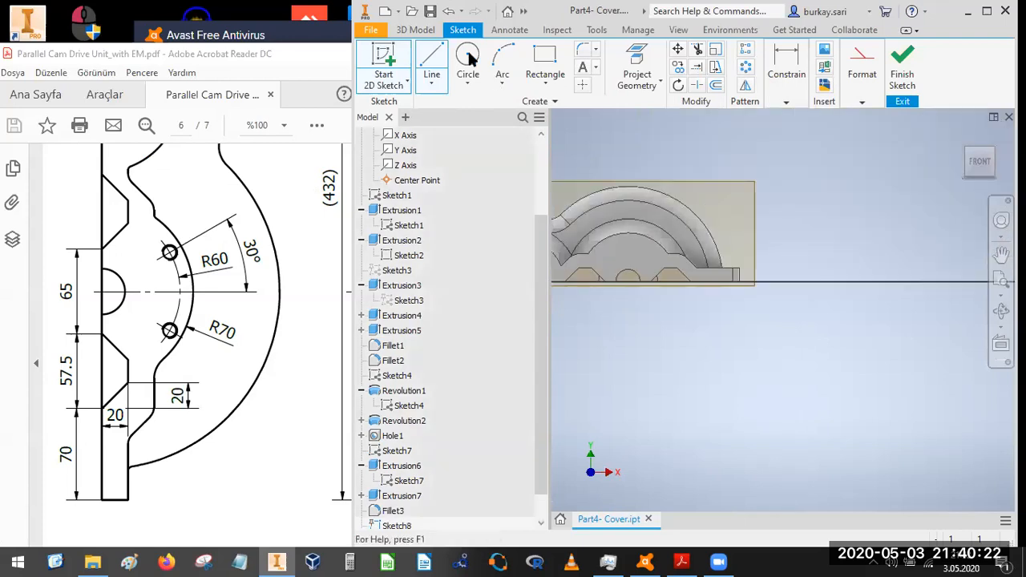
{"action": "left_click", "coordinate": [470, 59]}
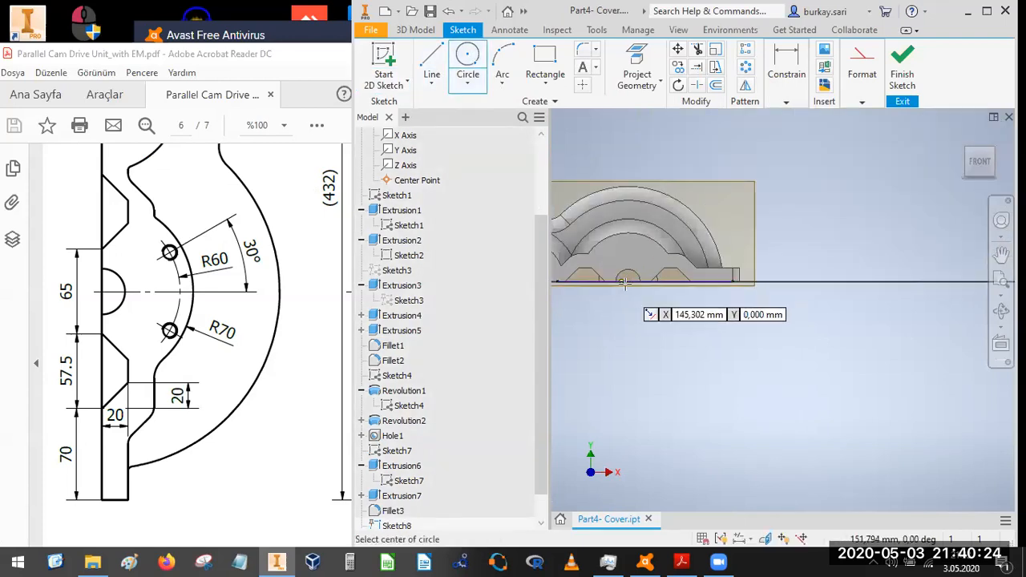
{"action": "left_click", "coordinate": [634, 66]}
{"action": "left_click", "coordinate": [629, 275]}
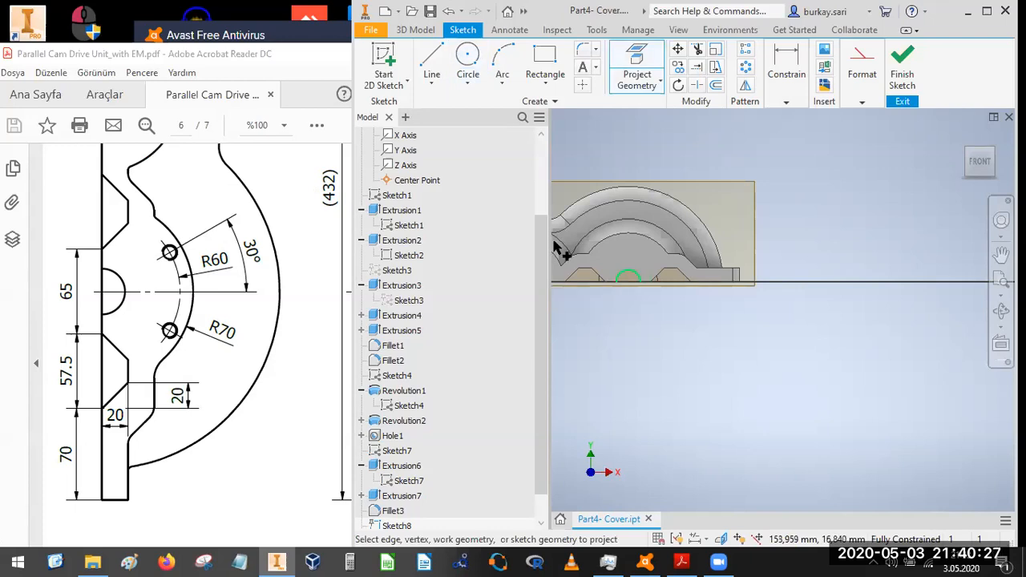
- Sketch a circle of about 50 mm radius centred on the larger boss's semicircular opening
{"action": "key", "text": "c"}
{"action": "left_click", "coordinate": [628, 277]}
{"action": "scroll", "coordinate": [627, 264], "scroll_direction": "down", "scroll_amount": 2}
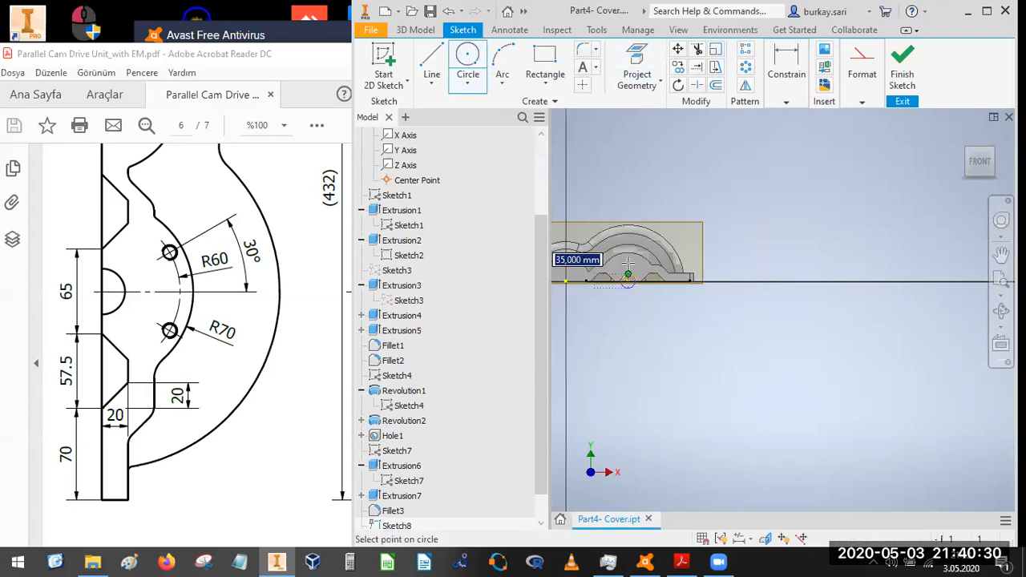
{"action": "scroll", "coordinate": [628, 264], "scroll_direction": "up", "scroll_amount": 3}
{"action": "left_click", "coordinate": [578, 390]}
- Draw two lines from the circle's centre, one about 96 mm long at roughly 111 degrees and one vertical, about 103 mm long
{"action": "left_click", "coordinate": [431, 64]}
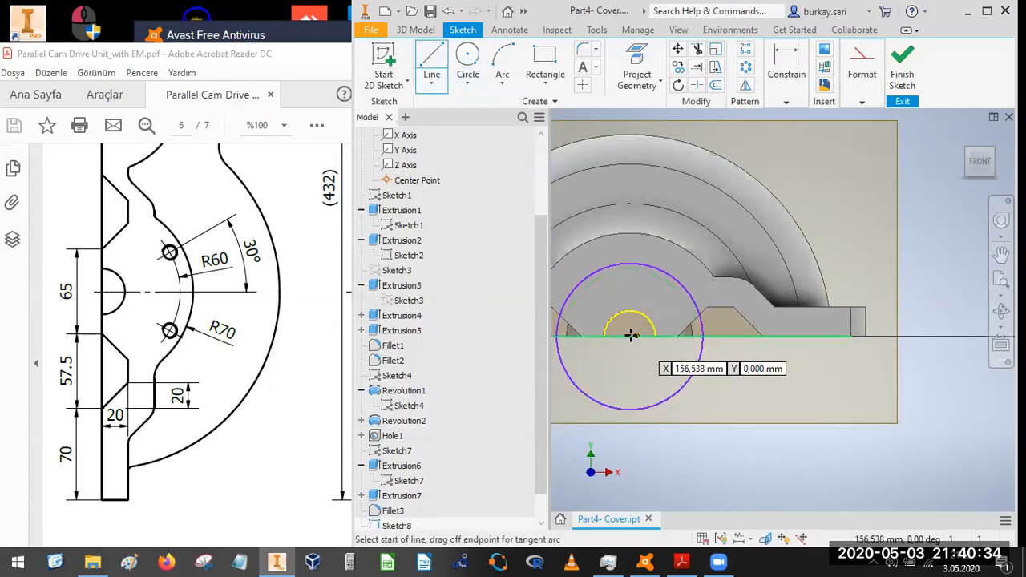
{"action": "left_click", "coordinate": [629, 335]}
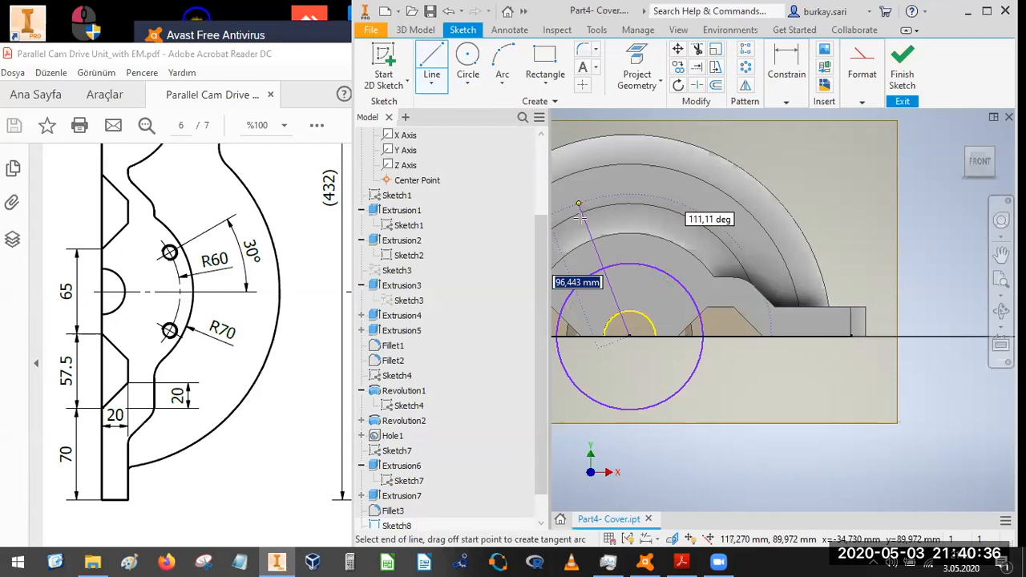
{"action": "left_click", "coordinate": [578, 204]}
{"action": "key", "text": "Escape"}
{"action": "key", "text": "l"}
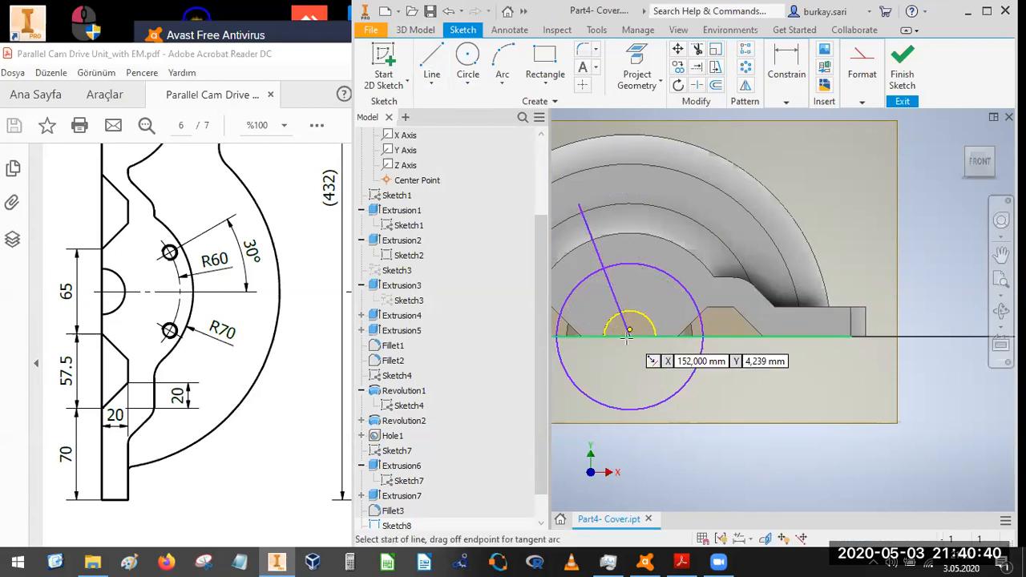
{"action": "left_click", "coordinate": [629, 335]}
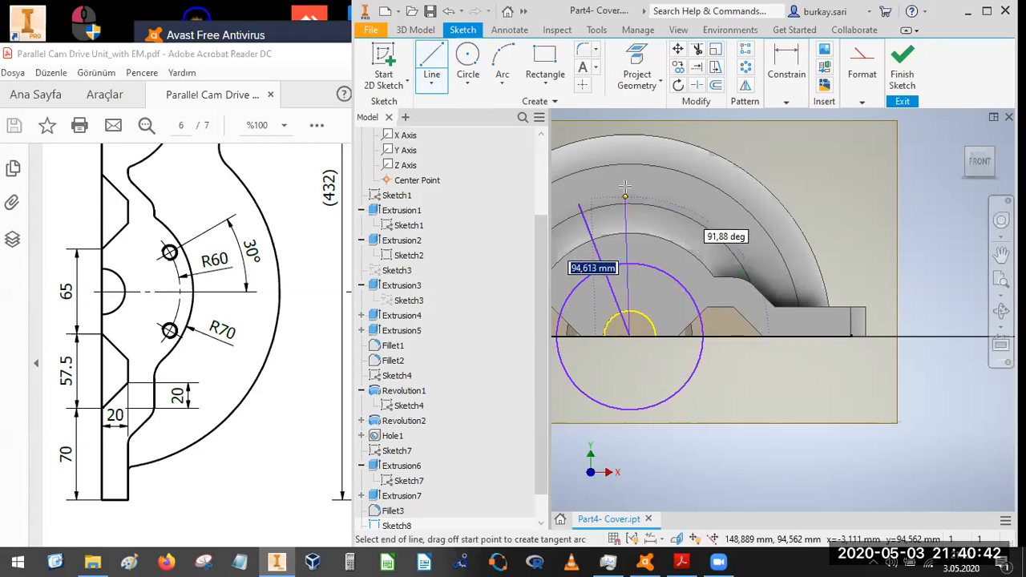
{"action": "left_click", "coordinate": [629, 183]}
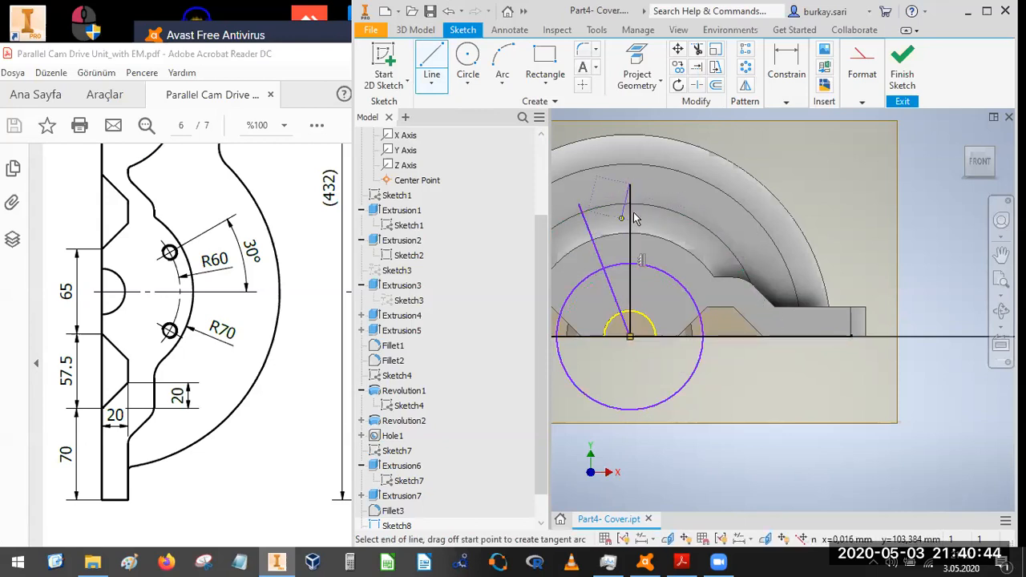
{"action": "key", "text": "Escape"}
- Convert the circle and both lines of the hole-layout sketch to construction geometry
{"action": "scroll", "coordinate": [678, 245], "scroll_direction": "down", "scroll_amount": 3}
{"action": "left_click_drag", "start_coordinate": [761, 178], "coordinate": [633, 314]}
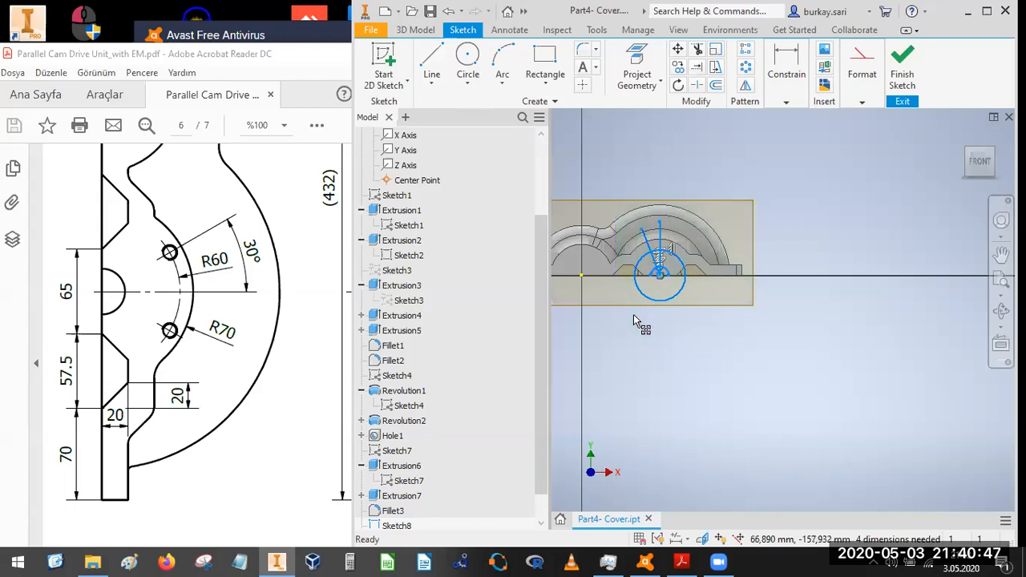
{"action": "right_click", "coordinate": [705, 192]}
{"action": "left_click", "coordinate": [698, 206]}
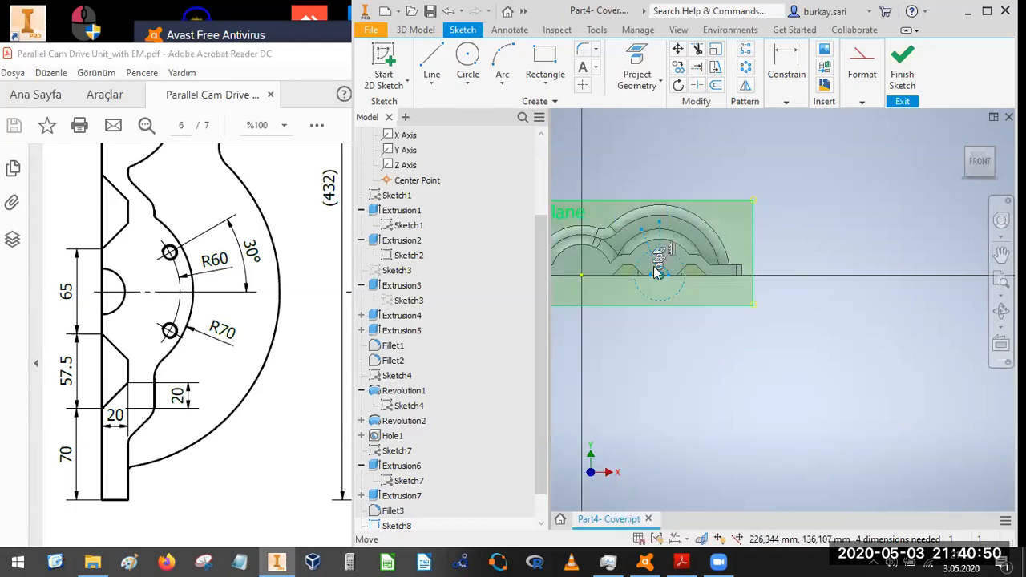
- Dimension the construction circle by radius and set it to 60 mm
{"action": "scroll", "coordinate": [655, 272], "scroll_direction": "up", "scroll_amount": 5}
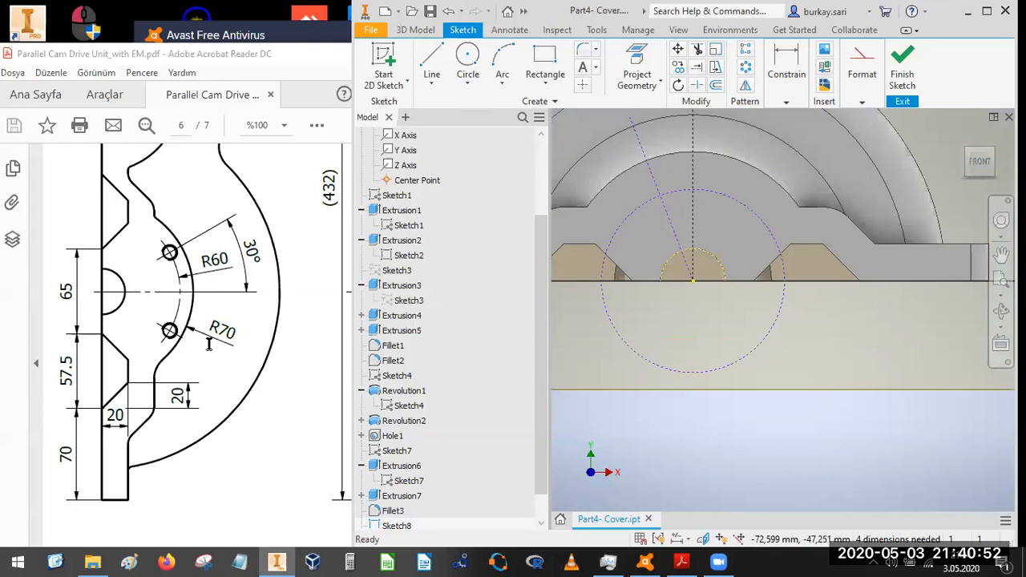
{"action": "left_click", "coordinate": [791, 108]}
{"action": "right_click", "coordinate": [628, 184]}
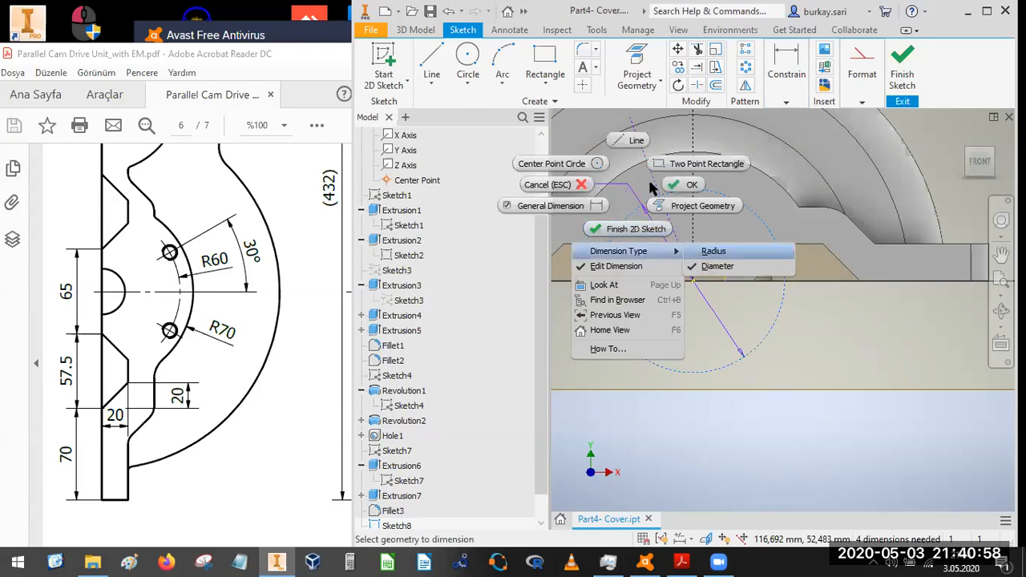
{"action": "key", "text": "r"}
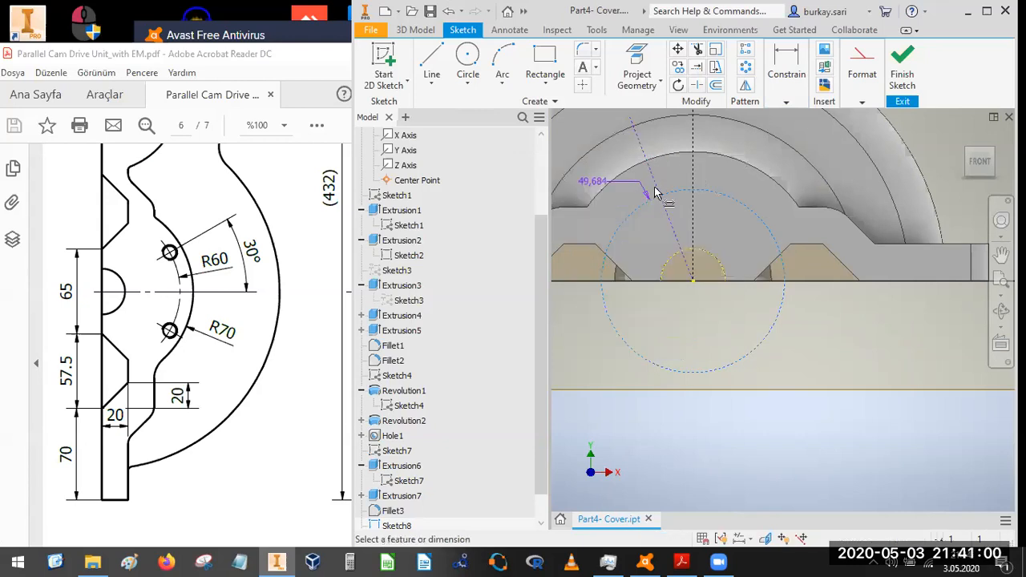
{"action": "left_click", "coordinate": [654, 190]}
{"action": "type", "text": "60"}
{"action": "key", "text": "Return"}
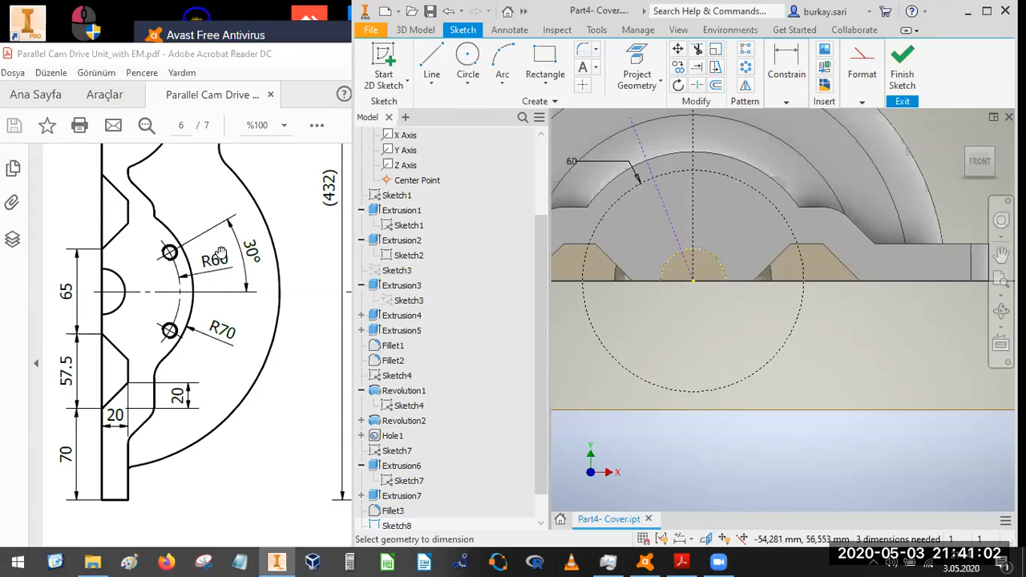
- Dimension the angle between the slanted and vertical construction lines and set it to 30 degrees
{"action": "left_click", "coordinate": [786, 101]}
{"action": "left_click", "coordinate": [784, 124]}
{"action": "left_click", "coordinate": [657, 180]}
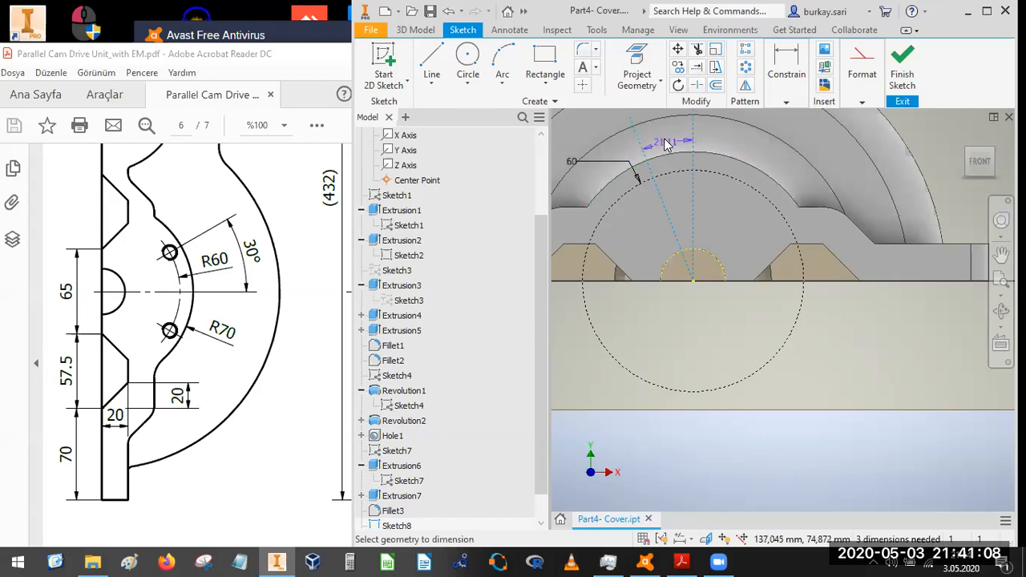
{"action": "left_click", "coordinate": [665, 144]}
{"action": "type", "text": "30"}
{"action": "key", "text": "Return"}
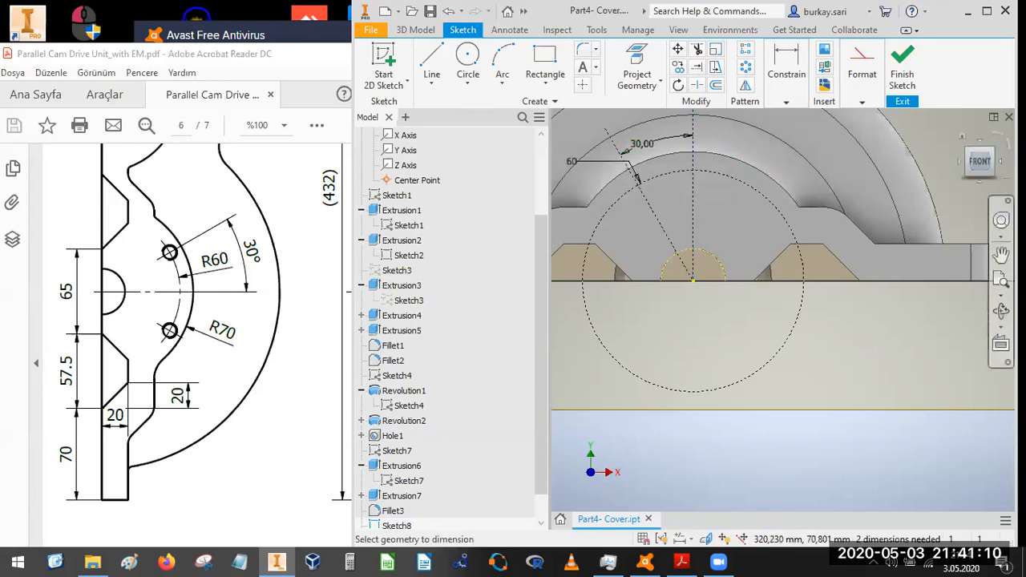
- Trim the part of the 30-degree construction line that extends beyond the 60 mm radius circle
{"action": "left_click", "coordinate": [999, 139]}
{"action": "scroll", "coordinate": [817, 337], "scroll_direction": "down", "scroll_amount": 5}
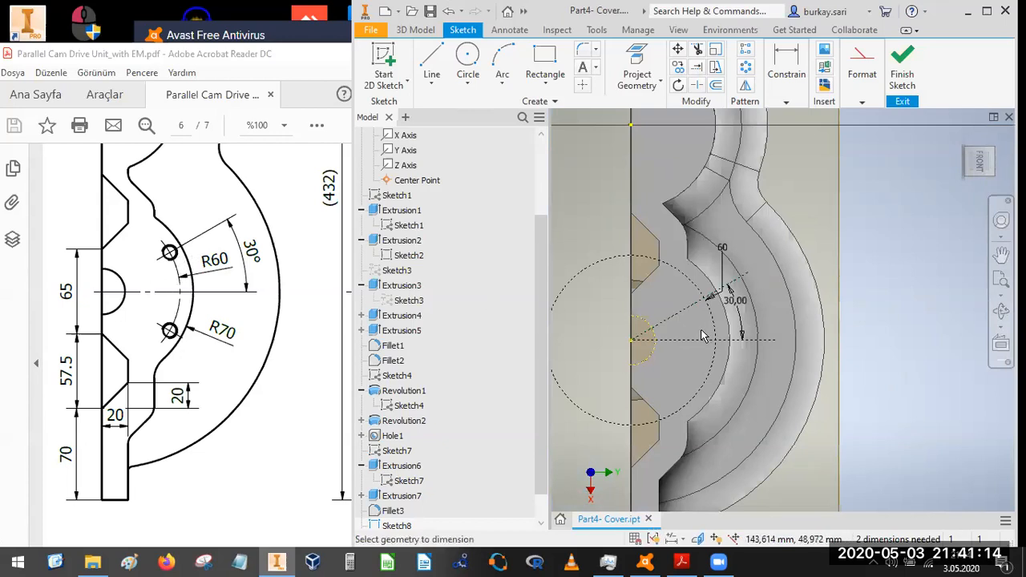
{"action": "left_click", "coordinate": [746, 85]}
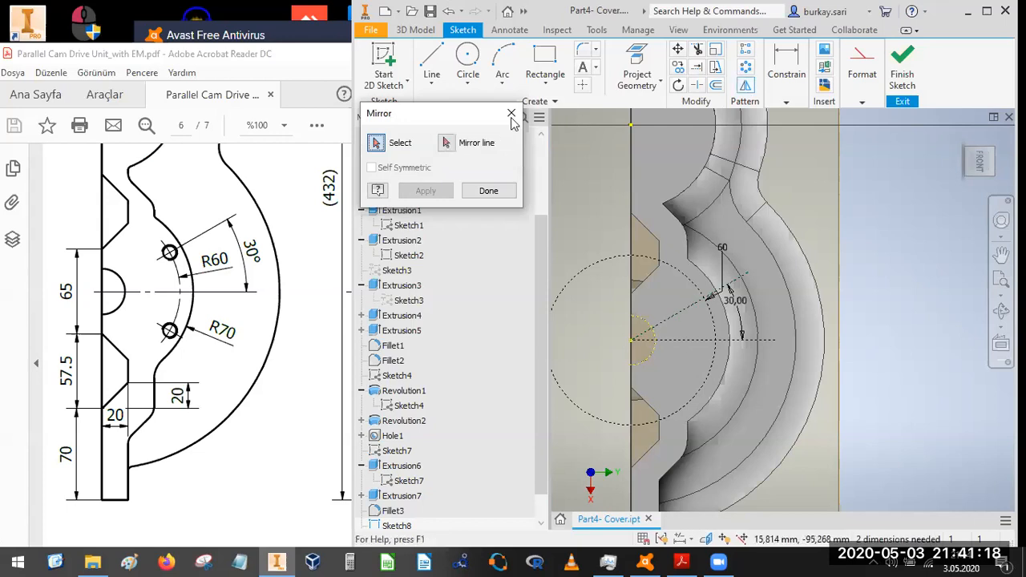
{"action": "left_click", "coordinate": [511, 114]}
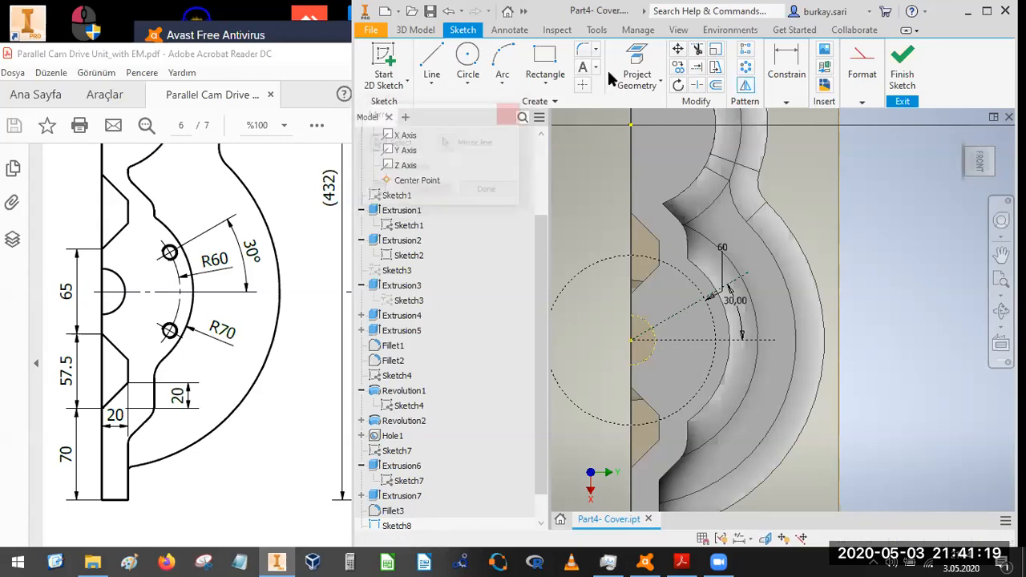
{"action": "left_click", "coordinate": [697, 50]}
{"action": "left_click", "coordinate": [741, 279]}
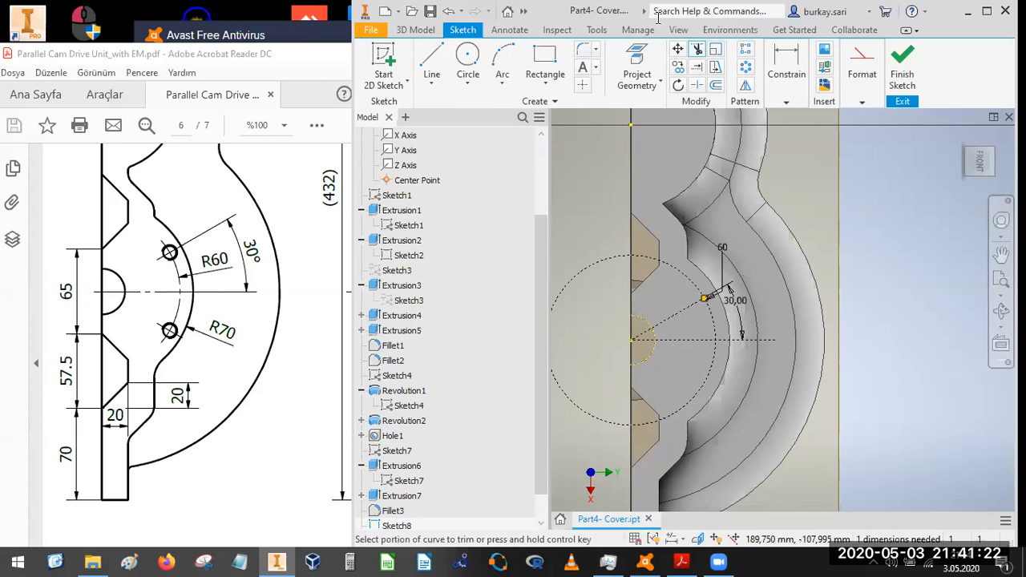
- Mirror the 30-degree construction line about the horizontal centre construction line and finish the hole-layout sketch
{"action": "left_click", "coordinate": [748, 85]}
{"action": "left_click", "coordinate": [670, 313]}
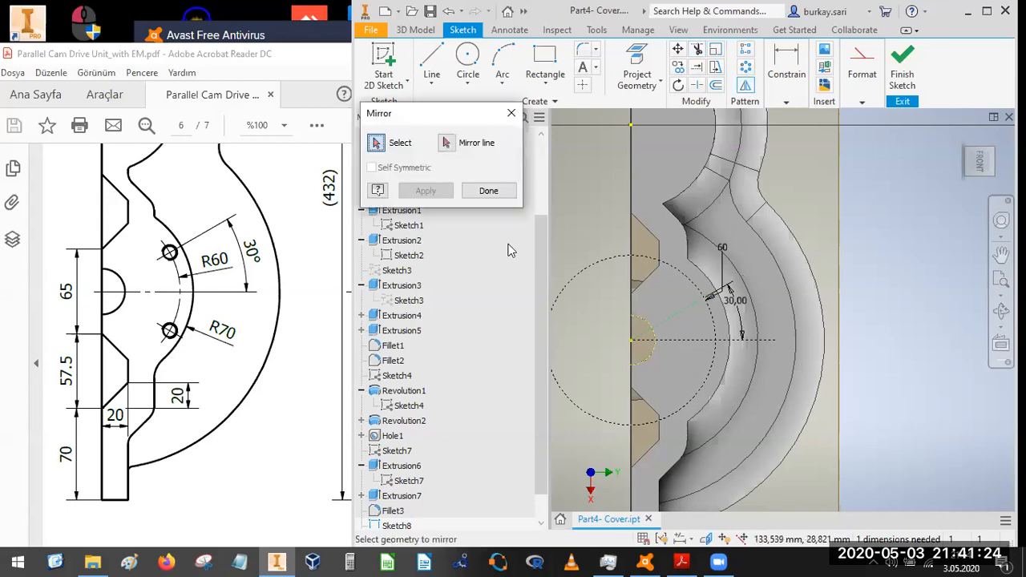
{"action": "left_click", "coordinate": [667, 319]}
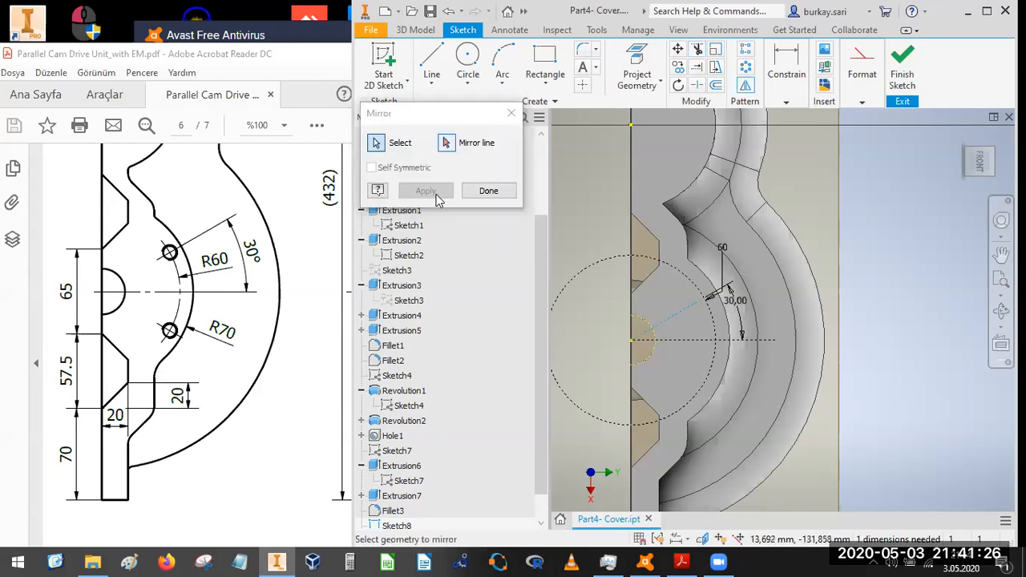
{"action": "left_click", "coordinate": [445, 144]}
{"action": "left_click", "coordinate": [493, 198]}
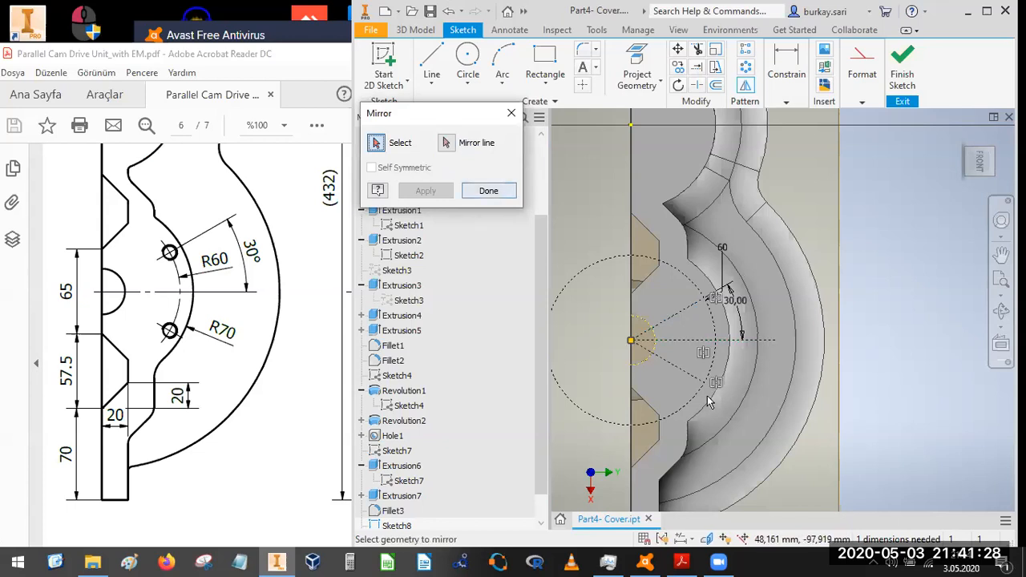
{"action": "key", "text": "Escape"}
{"action": "left_click", "coordinate": [906, 84]}
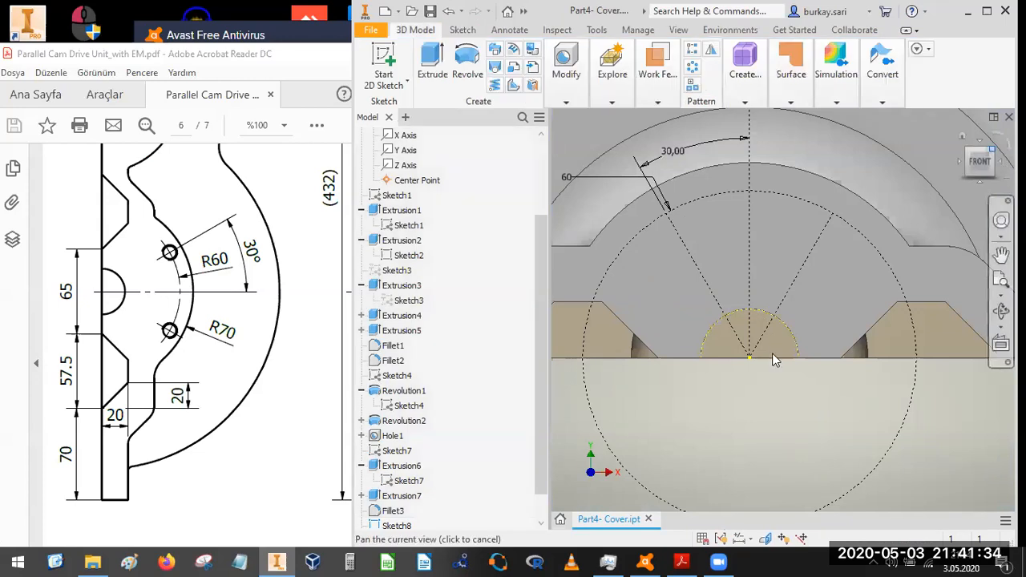
- Start a tapped hole feature with ISO Metric profile threads, size 12, designation M12x1.75
{"action": "left_click", "coordinate": [663, 85]}
{"action": "left_click", "coordinate": [561, 77]}
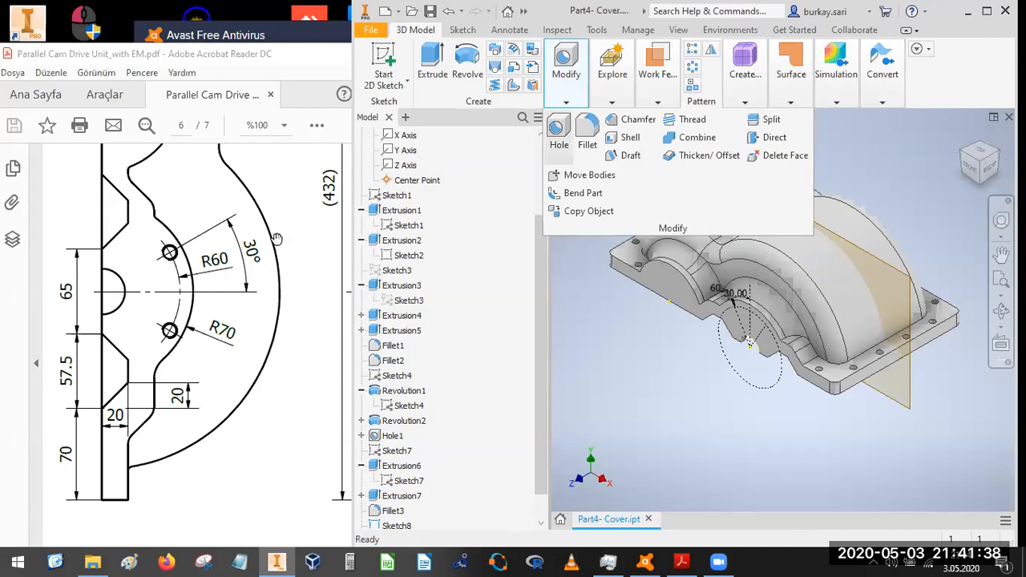
{"action": "left_click", "coordinate": [559, 130]}
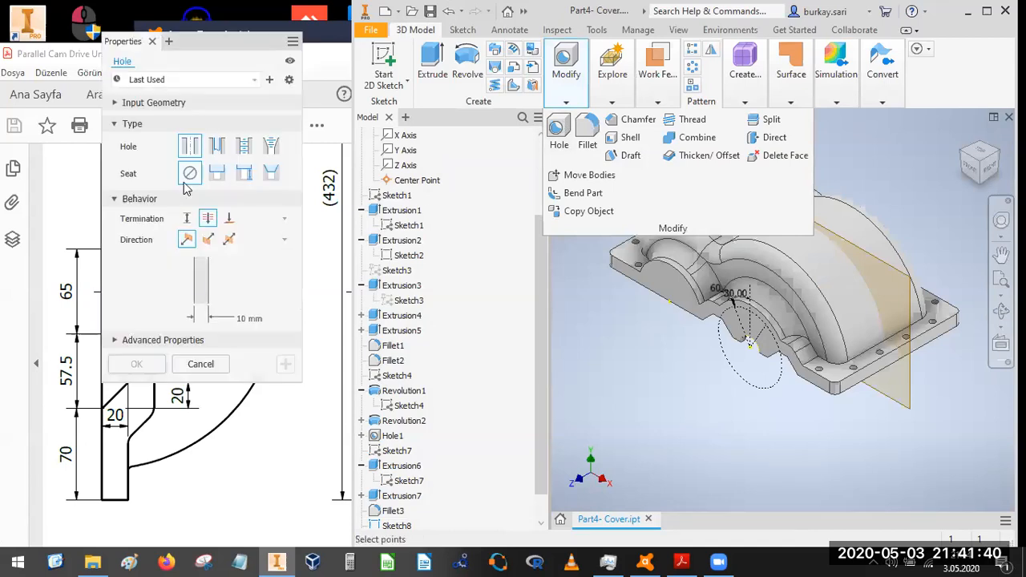
{"action": "left_click", "coordinate": [244, 145]}
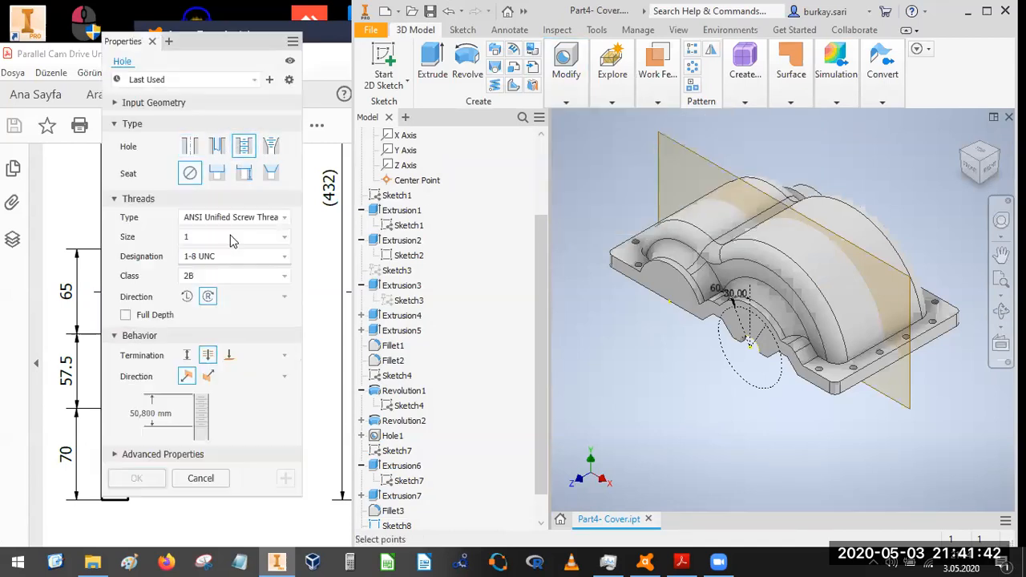
{"action": "left_click", "coordinate": [232, 218]}
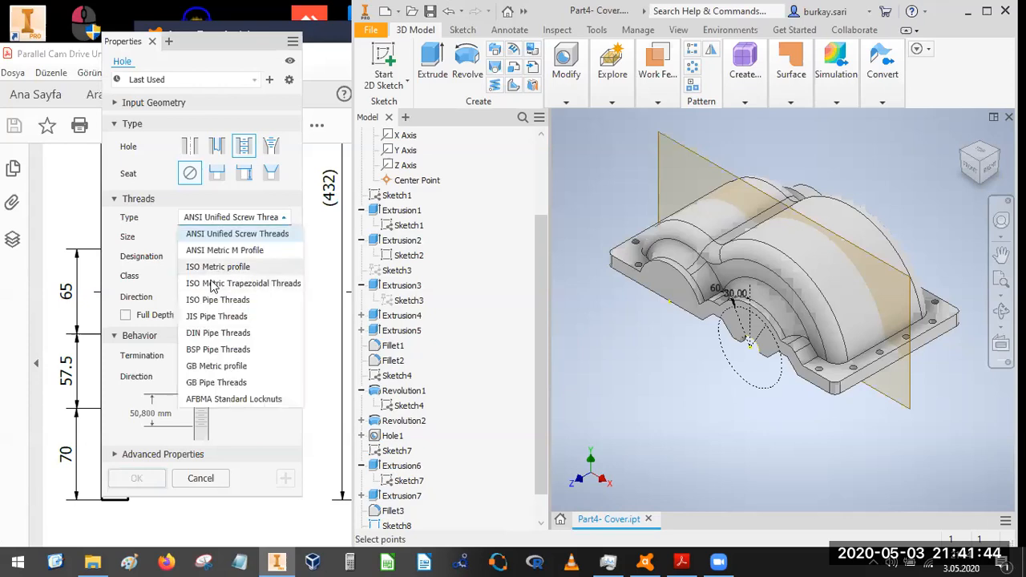
{"action": "left_click", "coordinate": [212, 266]}
{"action": "left_click", "coordinate": [215, 241]}
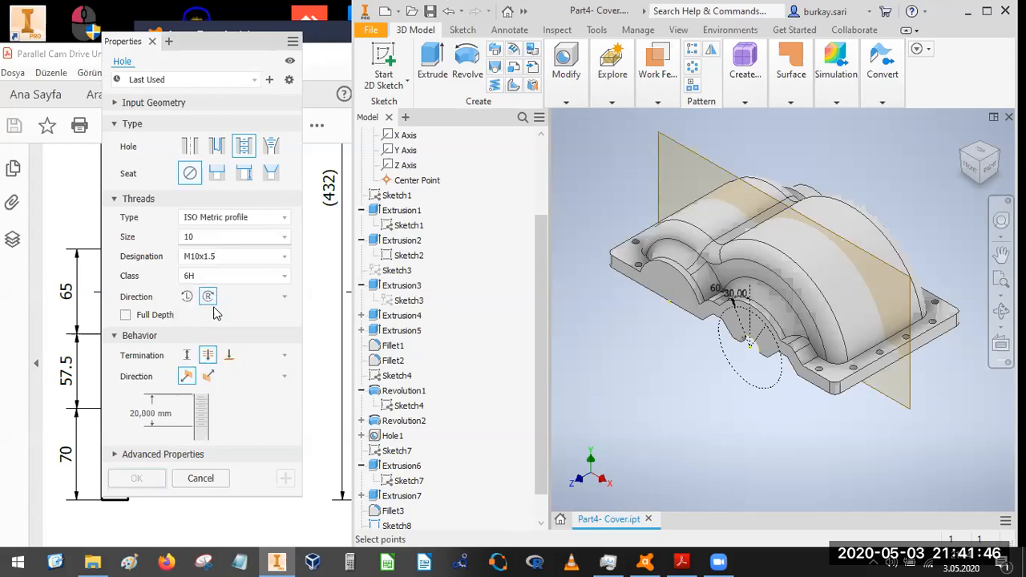
{"action": "left_click", "coordinate": [222, 290]}
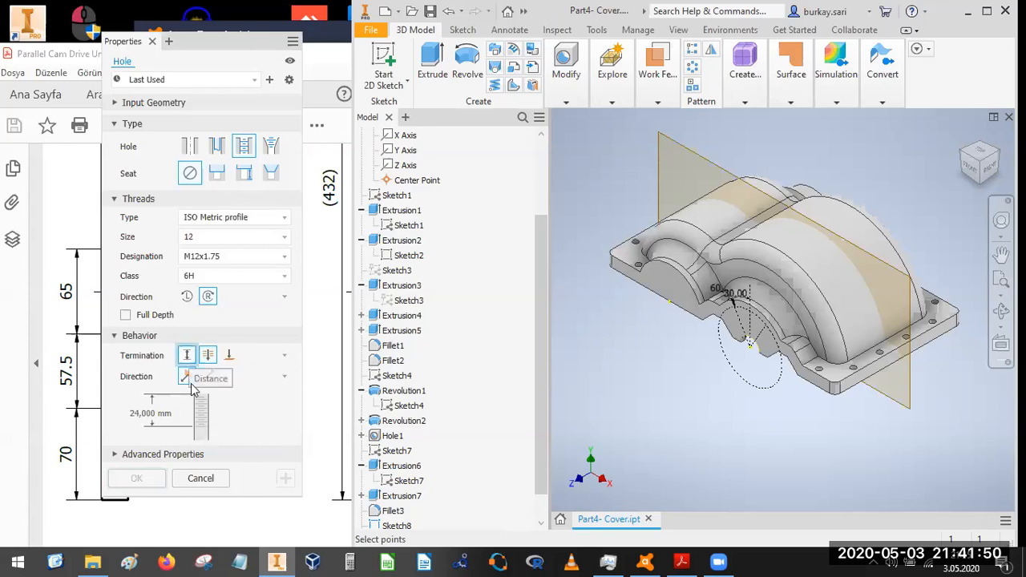
- Terminate the tapped hole by distance, with a thread depth of 18 mm and a hole depth of 20 mm
{"action": "left_click", "coordinate": [188, 356]}
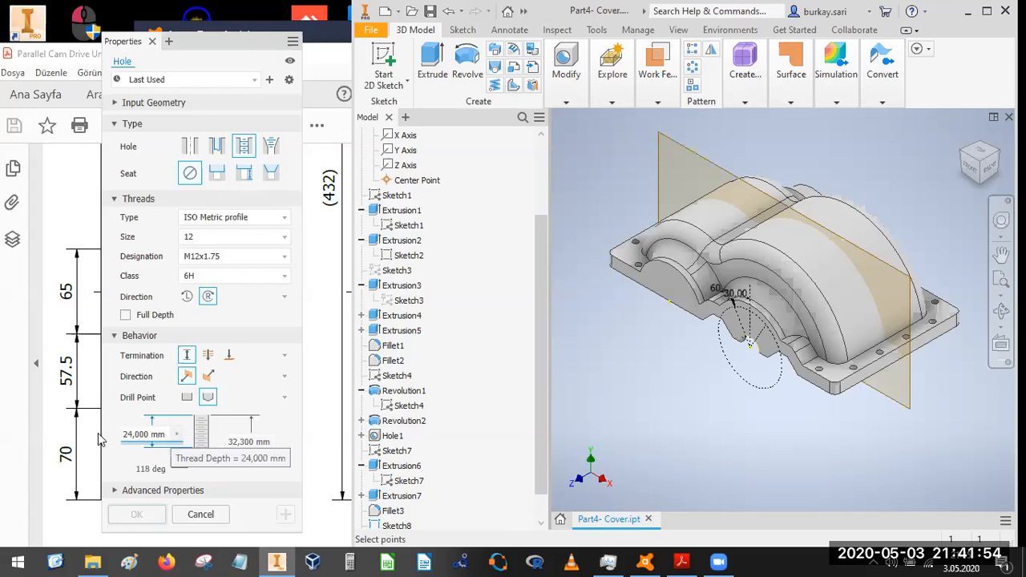
{"action": "key", "text": "BackSpace"}
{"action": "key", "text": "BackSpace"}
{"action": "key", "text": "BackSpace"}
{"action": "key", "text": "BackSpace"}
{"action": "key", "text": "BackSpace"}
{"action": "key", "text": "BackSpace"}
{"action": "key", "text": "BackSpace"}
{"action": "key", "text": "BackSpace"}
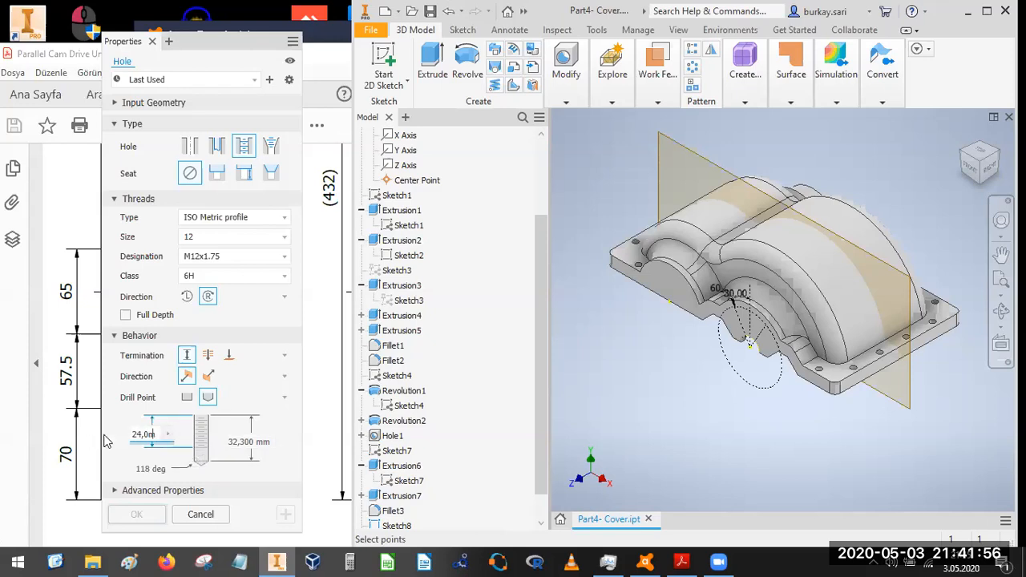
{"action": "key", "text": "Return"}
{"action": "key", "text": "Tab"}
{"action": "type", "text": "20"}
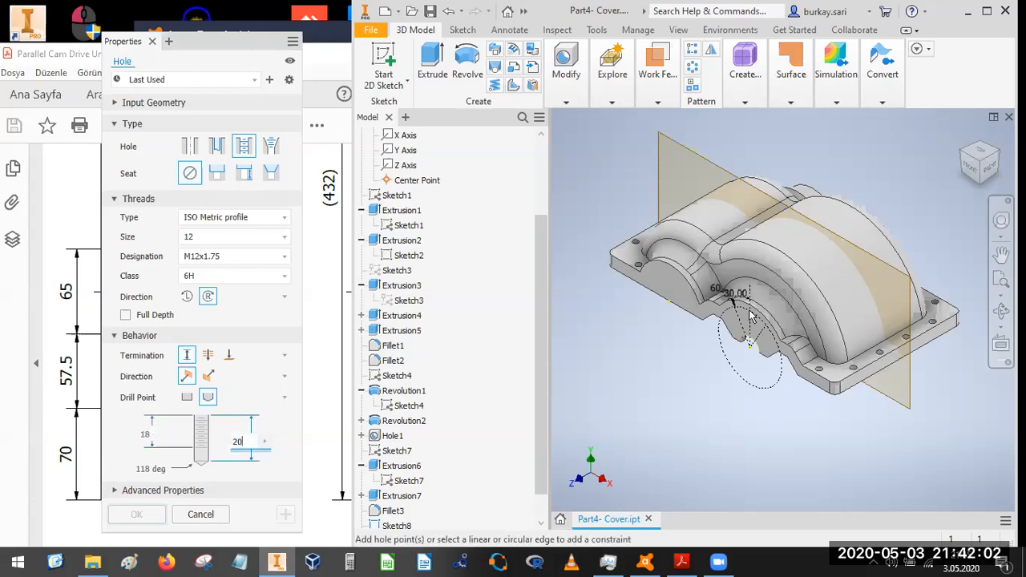
- Place the tapped holes at the outer ends of both 30-degree lines on the larger boss face and create them
{"action": "scroll", "coordinate": [750, 343], "scroll_direction": "up", "scroll_amount": 3}
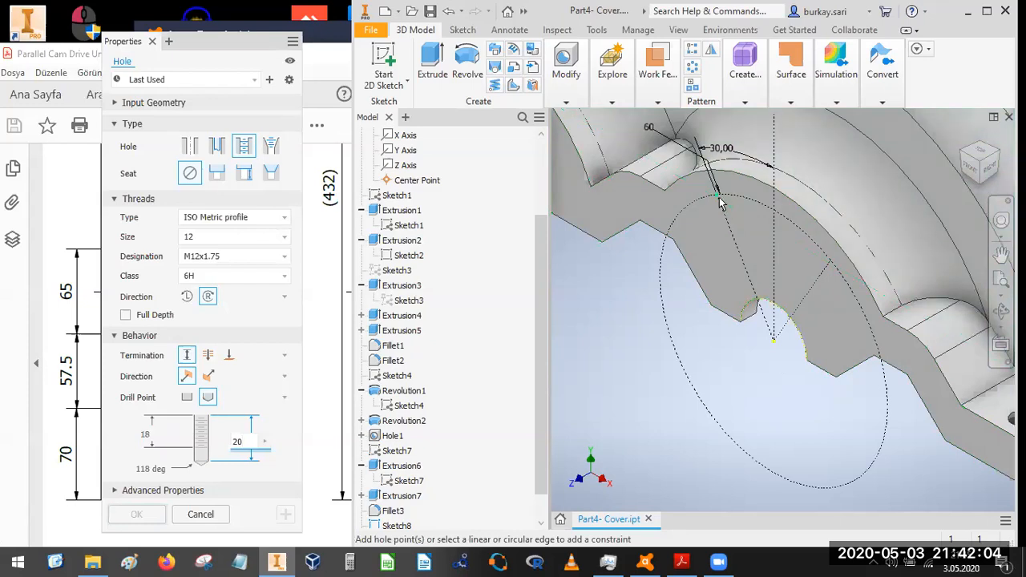
{"action": "left_click", "coordinate": [720, 202]}
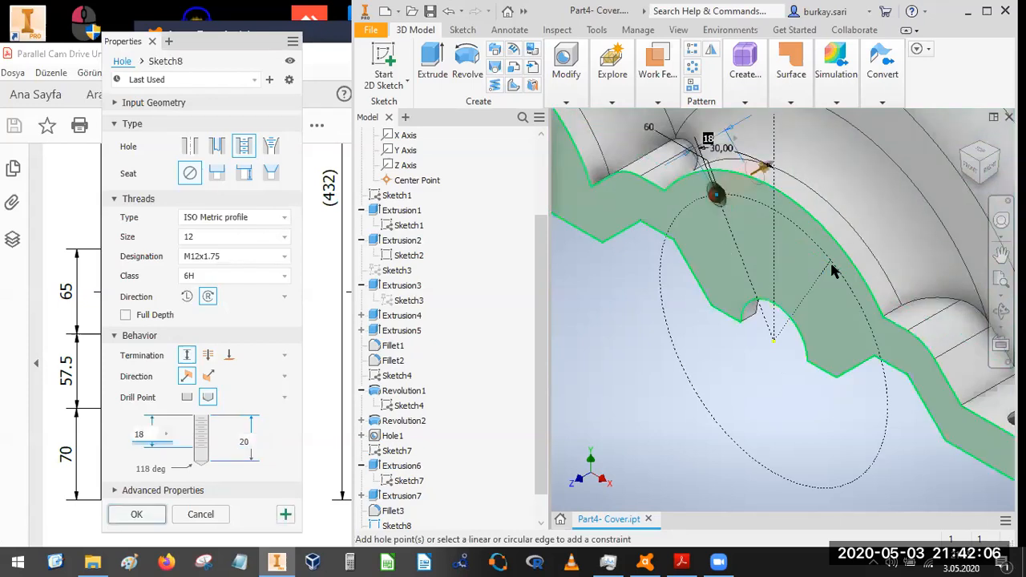
{"action": "left_click", "coordinate": [830, 259]}
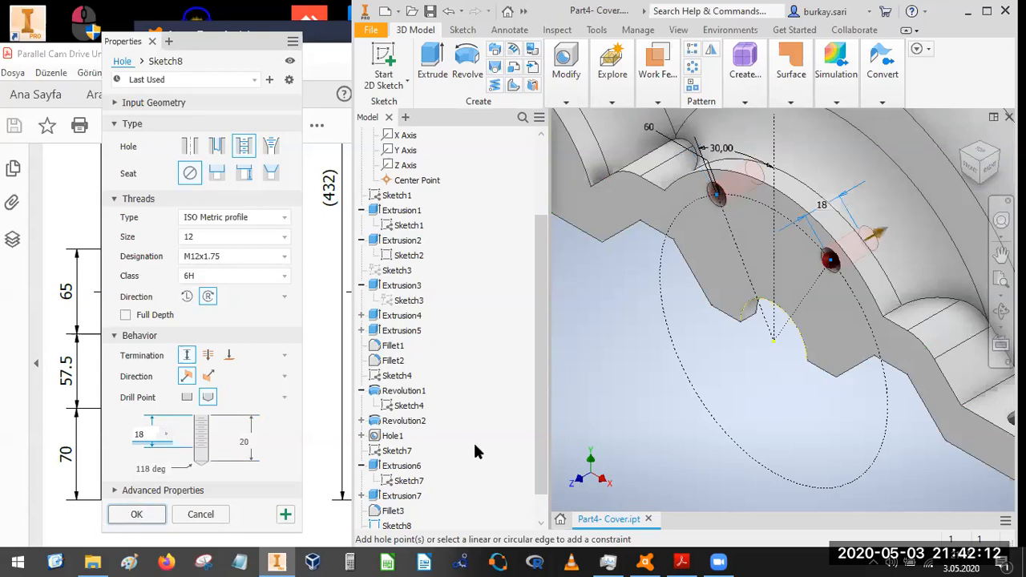
- Inspect the cover's hollow underside and the outside of both bosses for features still missing against the drawing
{"action": "left_click", "coordinate": [966, 178]}
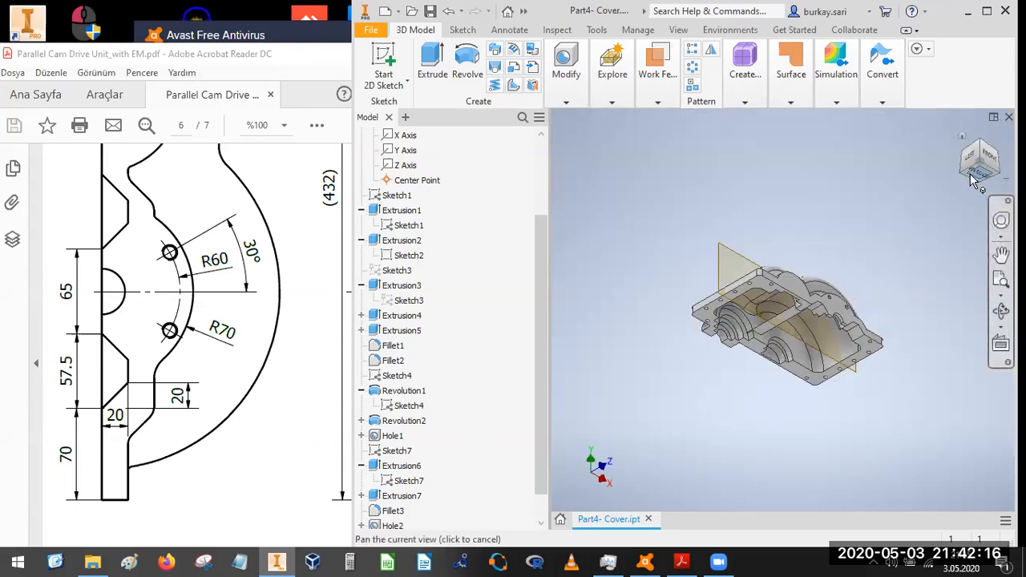
{"action": "left_click", "coordinate": [963, 176]}
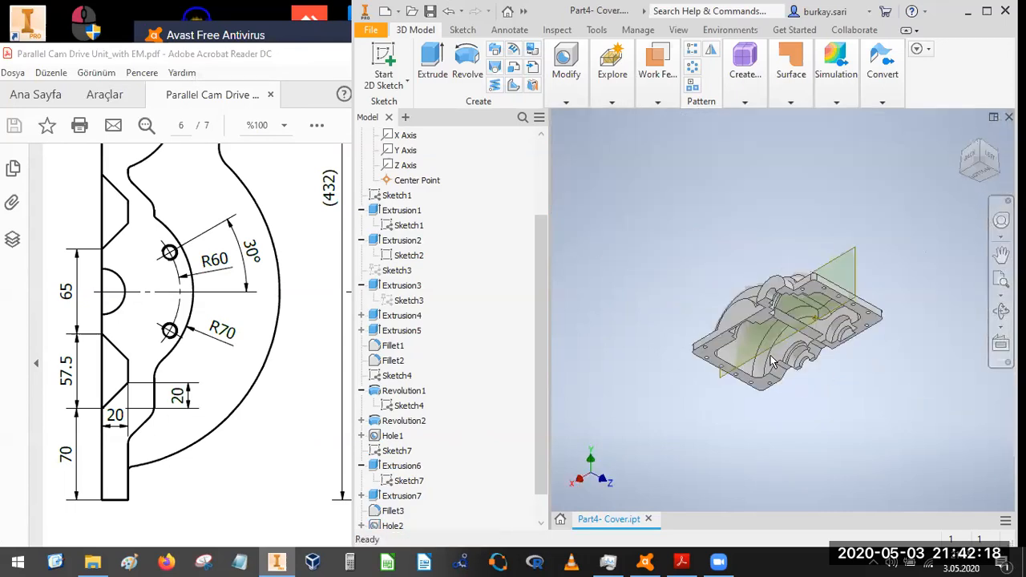
{"action": "scroll", "coordinate": [808, 369], "scroll_direction": "up", "scroll_amount": 5}
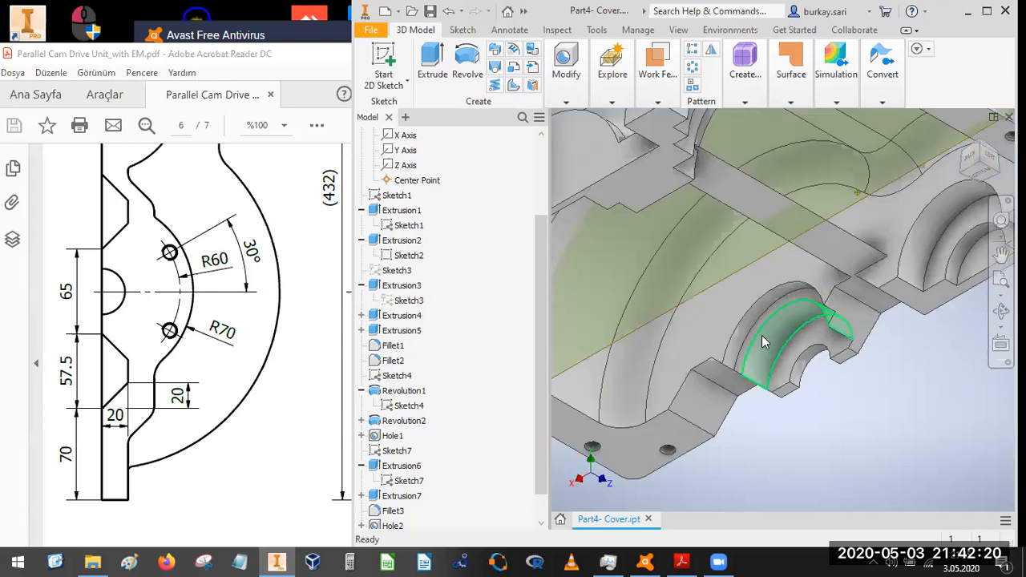
{"action": "scroll", "coordinate": [761, 343], "scroll_direction": "down", "scroll_amount": 5}
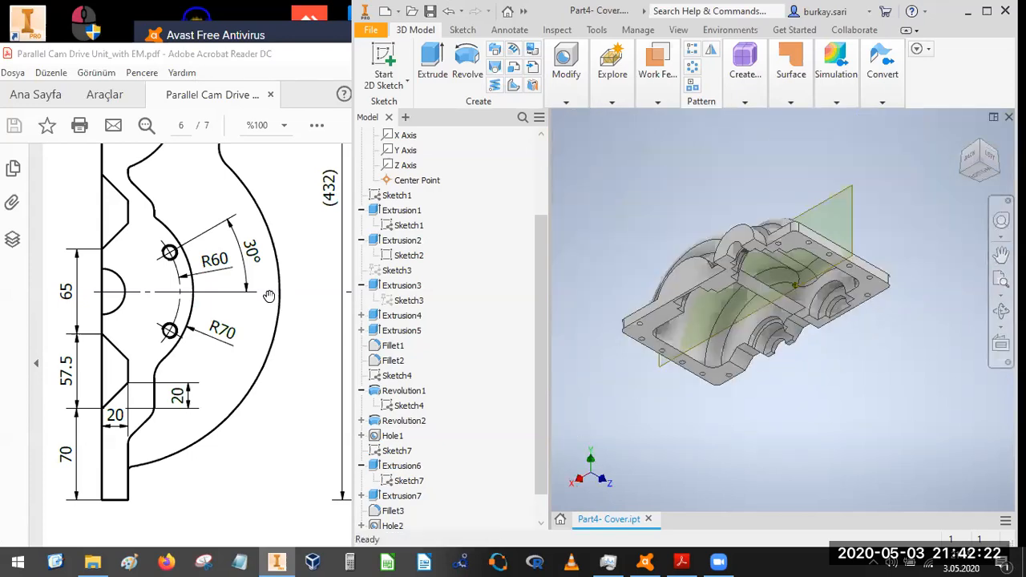
{"action": "left_click_drag", "start_coordinate": [269, 295], "coordinate": [189, 210]}
{"action": "left_click", "coordinate": [773, 295]}
{"action": "middle_click_drag", "start_coordinate": [772, 288], "coordinate": [838, 366], "text": "shift"}
{"action": "scroll", "coordinate": [839, 368], "scroll_direction": "up", "scroll_amount": 4}
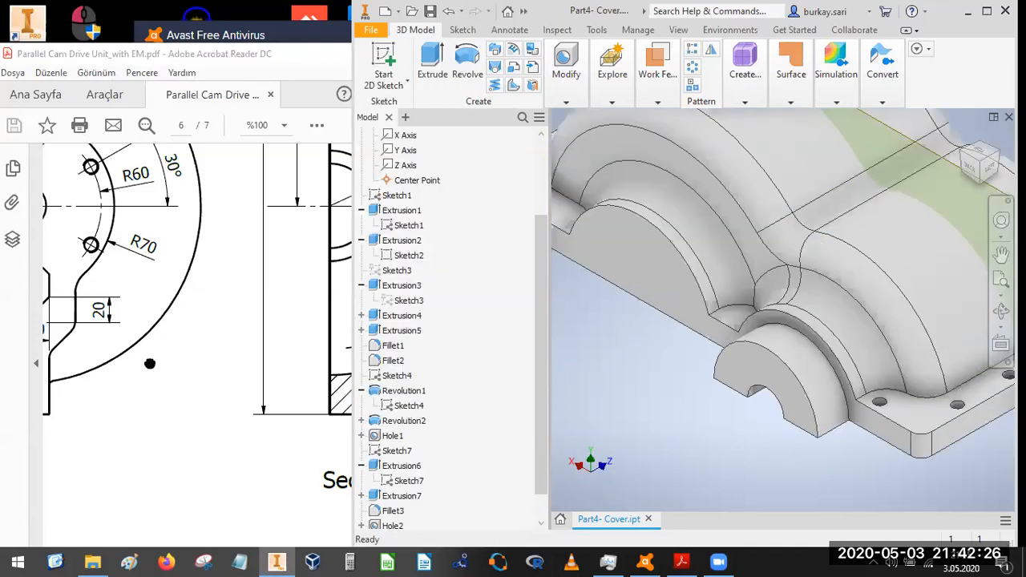
- Examine the isometric and section views in the PDF drawing for the fillet radius where the housing meets the flange
{"action": "left_click_drag", "start_coordinate": [140, 361], "coordinate": [80, 326]}
{"action": "left_click_drag", "start_coordinate": [301, 534], "coordinate": [268, 455]}
{"action": "left_click_drag", "start_coordinate": [269, 545], "coordinate": [223, 498]}
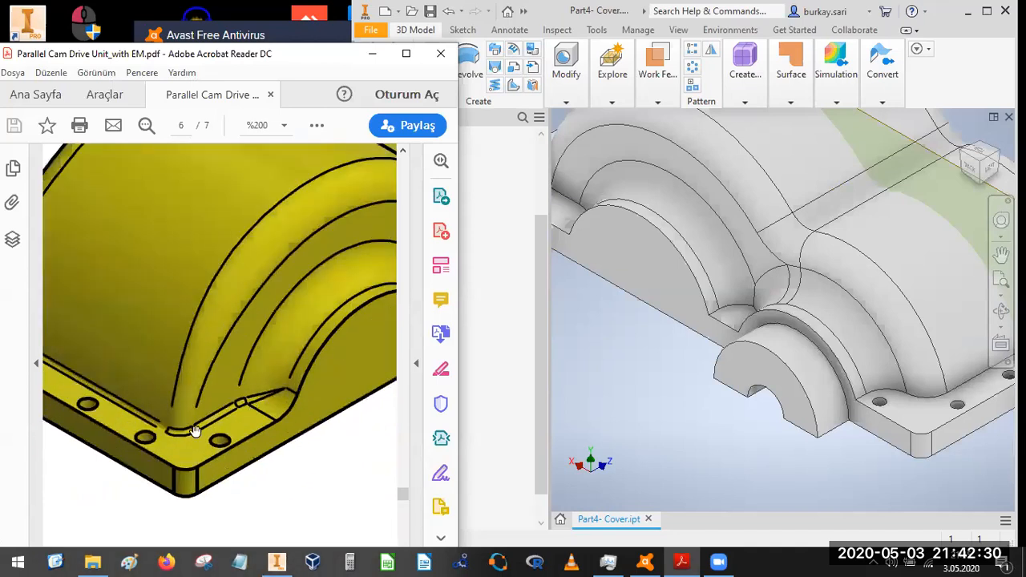
{"action": "scroll", "coordinate": [180, 475], "scroll_direction": "down", "scroll_amount": 4, "text": "ctrl"}
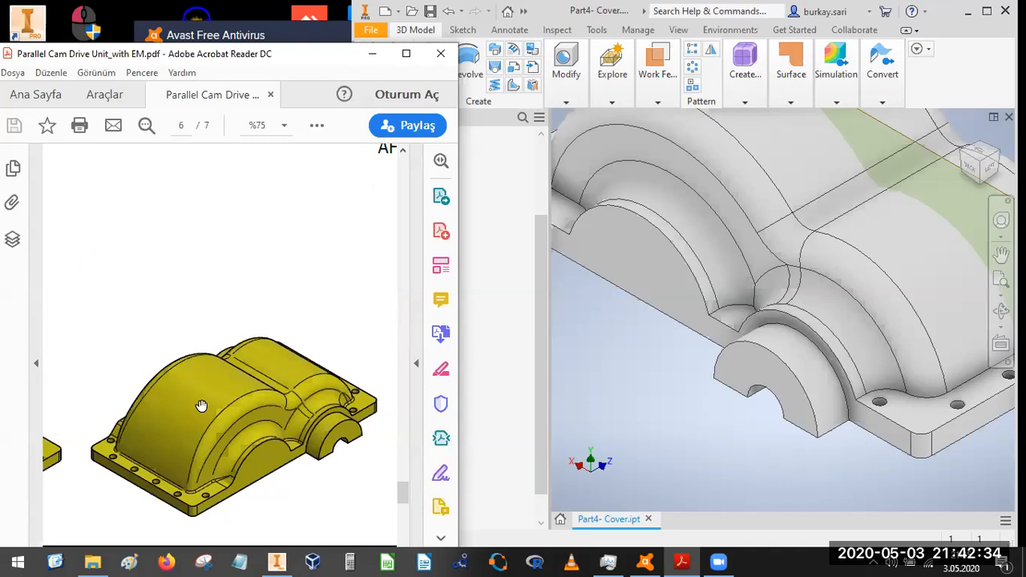
{"action": "scroll", "coordinate": [252, 455], "scroll_direction": "up", "scroll_amount": 5}
{"action": "scroll", "coordinate": [278, 261], "scroll_direction": "up", "scroll_amount": 3}
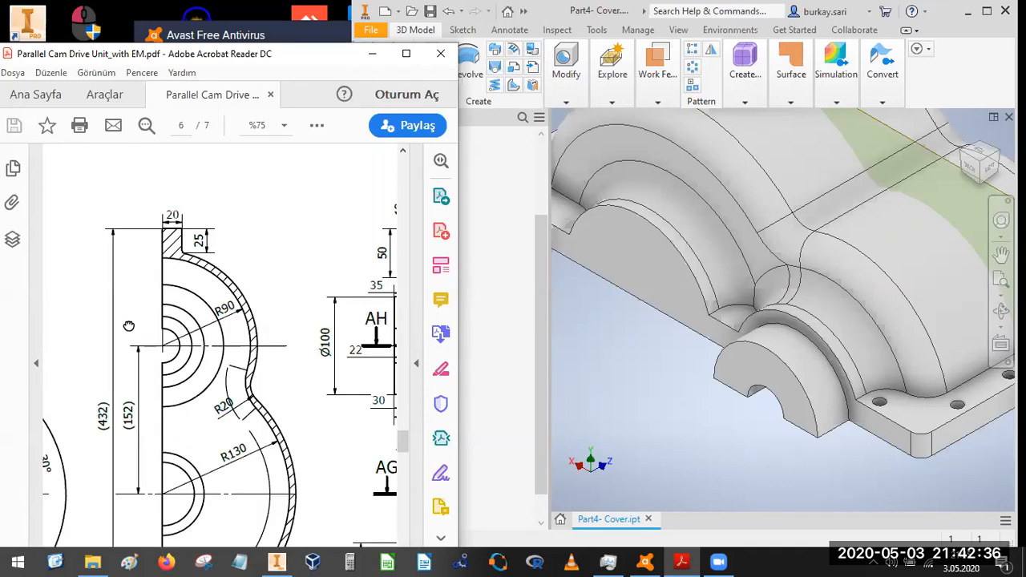
{"action": "scroll", "coordinate": [128, 325], "scroll_direction": "left", "scroll_amount": 3}
{"action": "scroll", "coordinate": [161, 340], "scroll_direction": "down", "scroll_amount": 2}
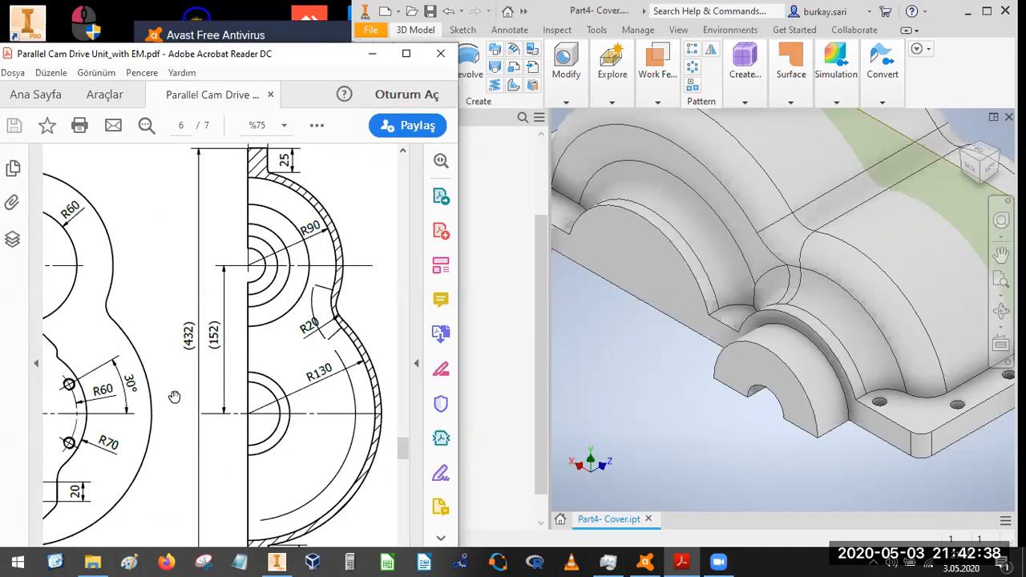
{"action": "scroll", "coordinate": [174, 396], "scroll_direction": "up", "scroll_amount": 3}
{"action": "scroll", "coordinate": [235, 372], "scroll_direction": "down", "scroll_amount": 5}
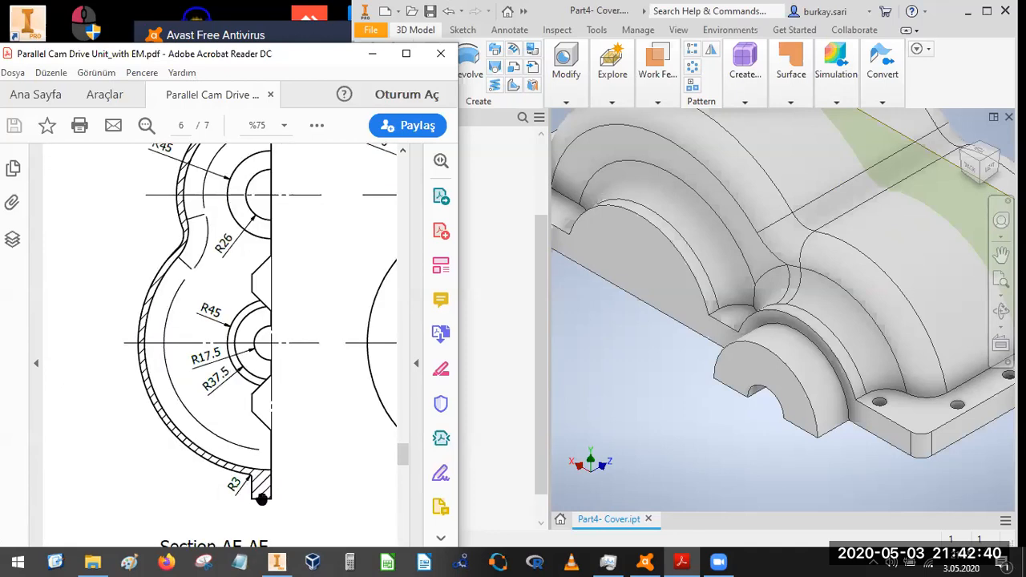
{"action": "scroll", "coordinate": [237, 440], "scroll_direction": "up", "scroll_amount": 3, "text": "ctrl"}
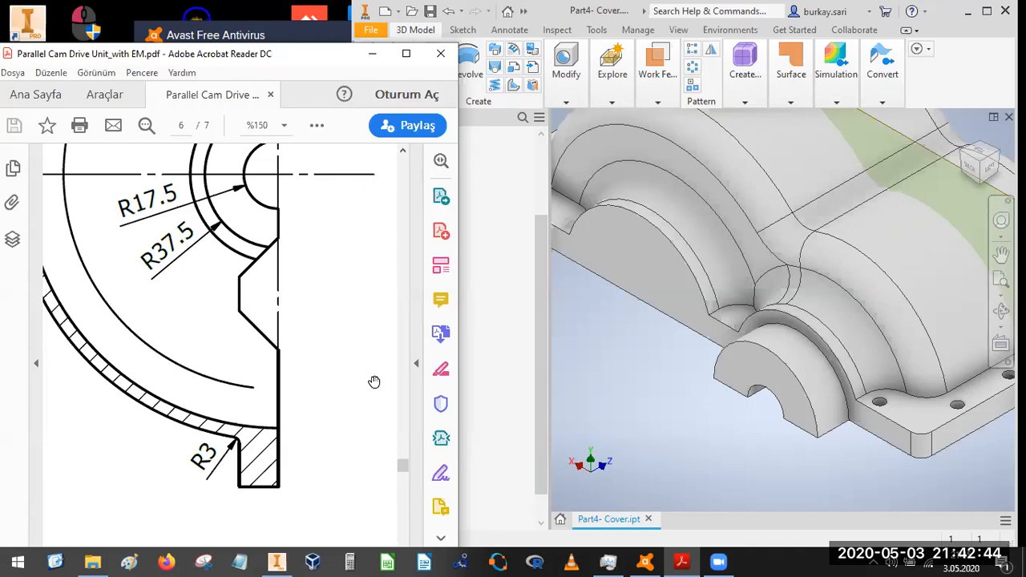
- Start a Fillet in the cover model with a 3 mm radius and select the housing-to-flange edge chain beside the smaller boss
{"action": "left_click", "coordinate": [664, 340]}
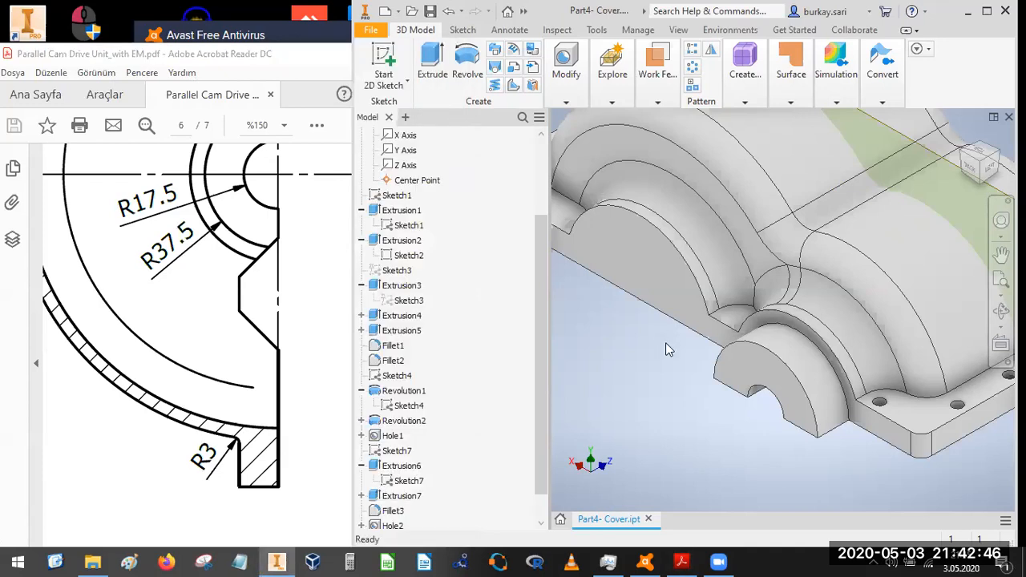
{"action": "key", "text": "F6"}
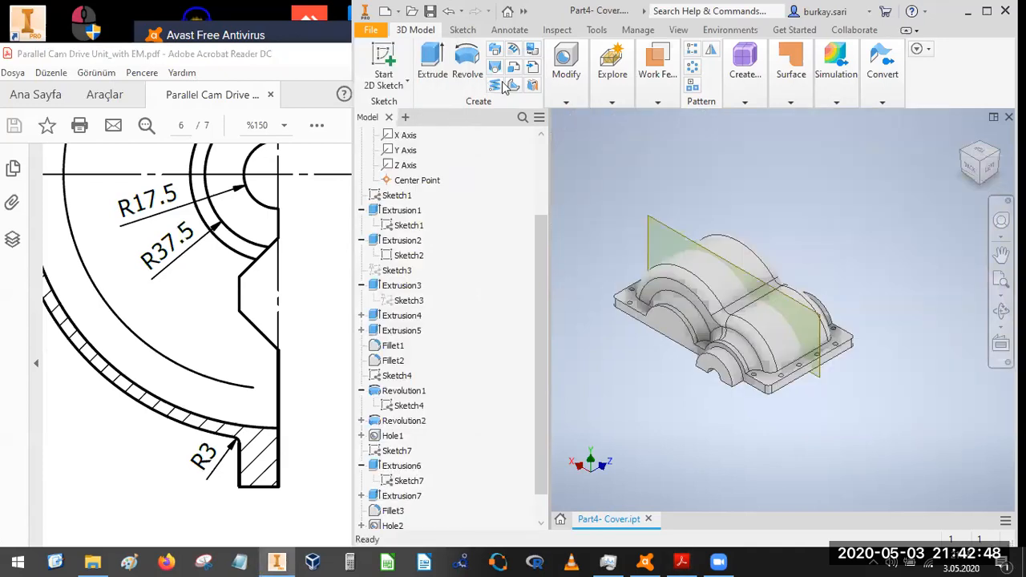
{"action": "left_click", "coordinate": [566, 80]}
{"action": "left_click", "coordinate": [598, 130]}
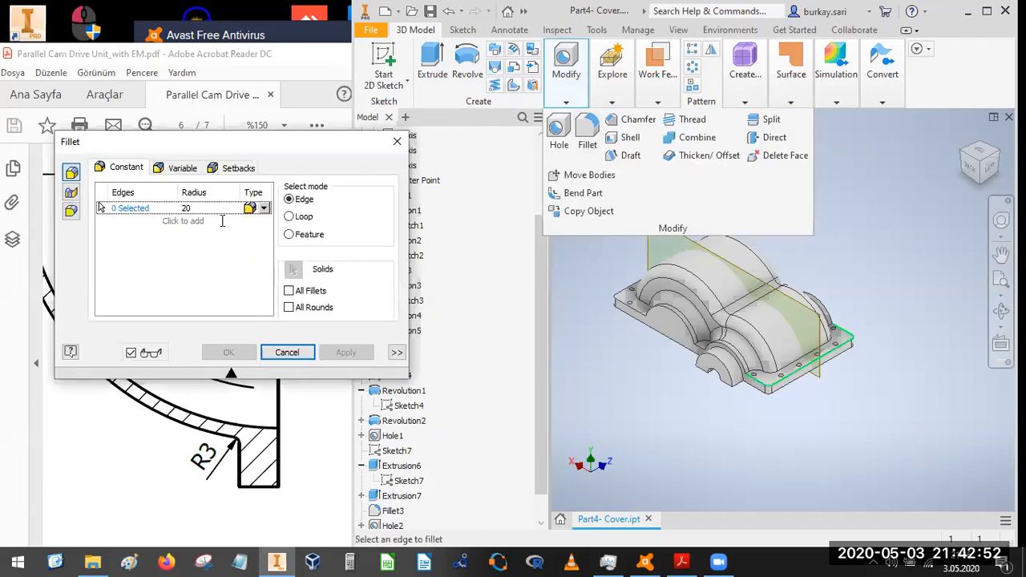
{"action": "type", "text": "3"}
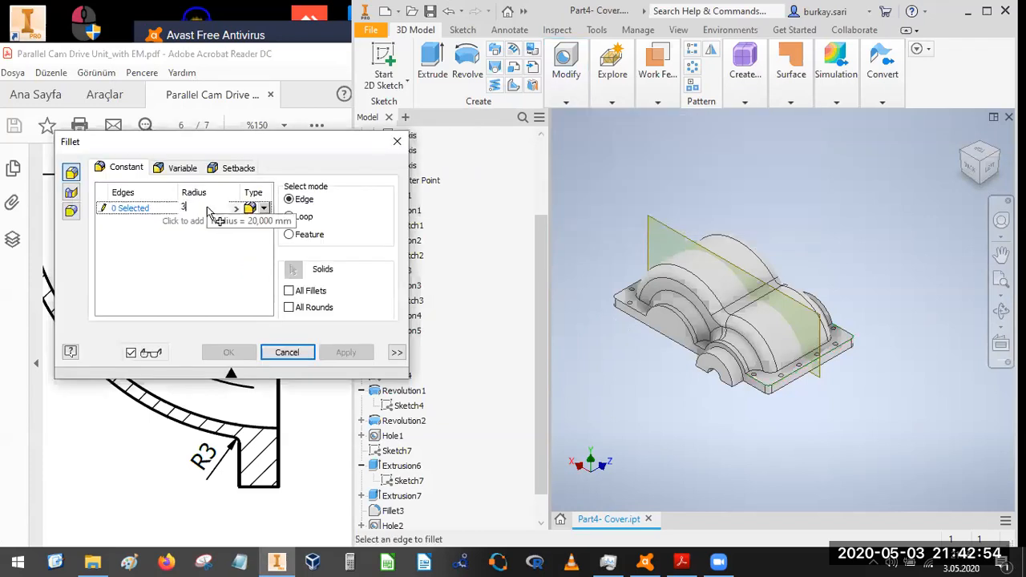
{"action": "scroll", "coordinate": [772, 359], "scroll_direction": "down", "scroll_amount": 3}
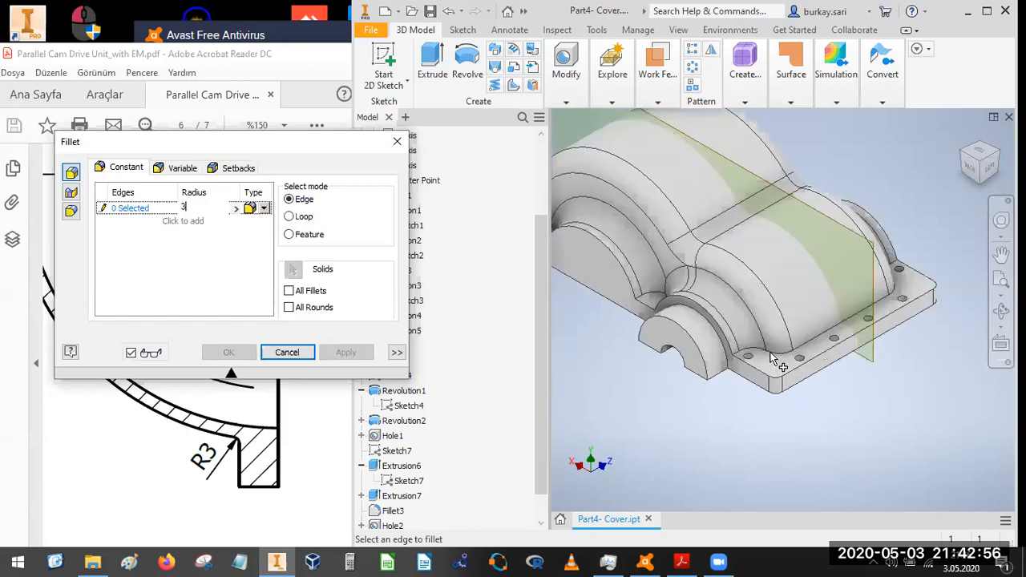
{"action": "left_click", "coordinate": [770, 353]}
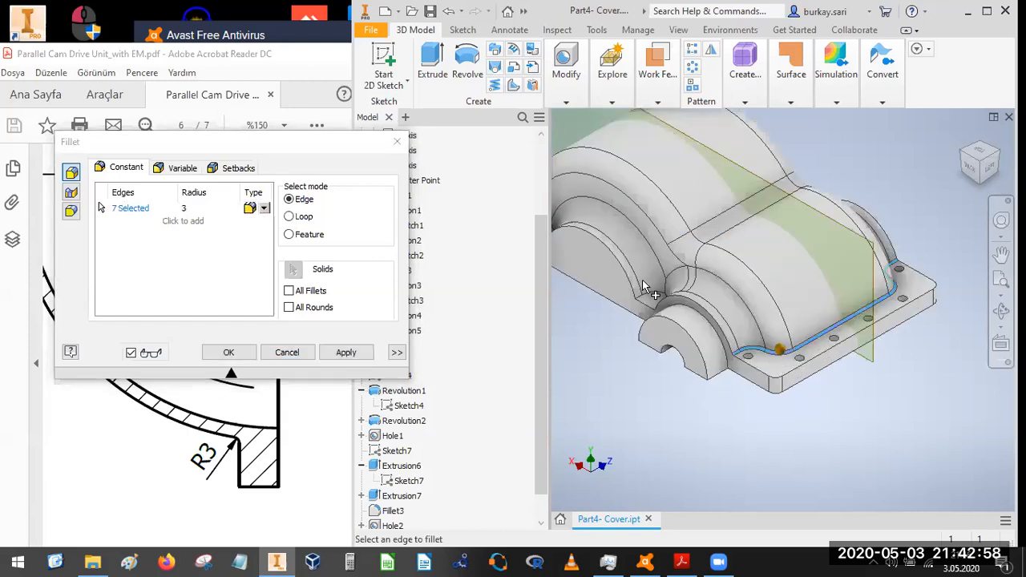
- Add the housing-to-flange edges in the valley between the two bosses to the 3 mm fillet selection
{"action": "scroll", "coordinate": [650, 306], "scroll_direction": "down", "scroll_amount": 5}
{"action": "left_click", "coordinate": [662, 227]}
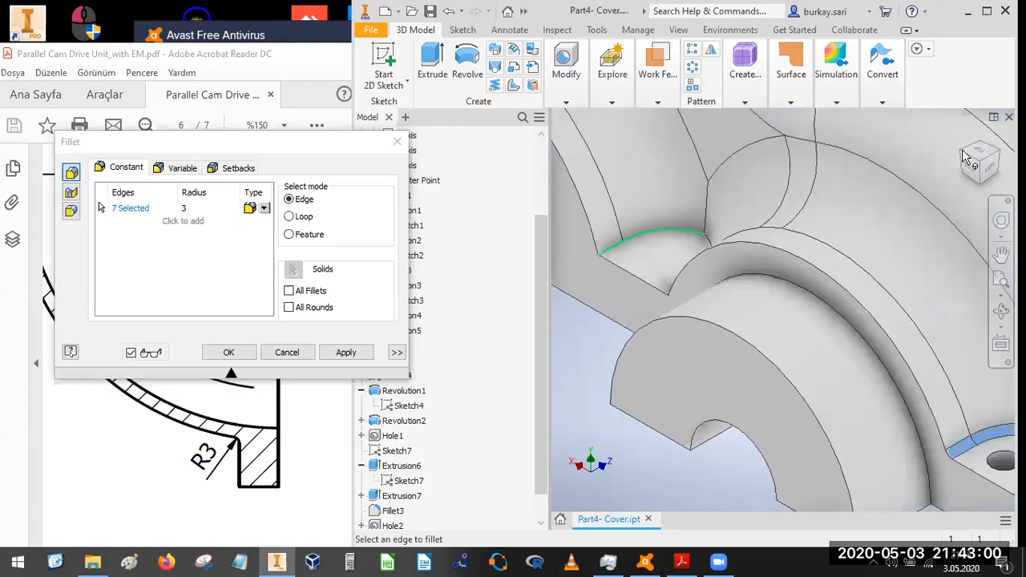
{"action": "middle_click_drag", "start_coordinate": [951, 170], "coordinate": [925, 200]}
{"action": "scroll", "coordinate": [930, 210], "scroll_direction": "up", "scroll_amount": 5}
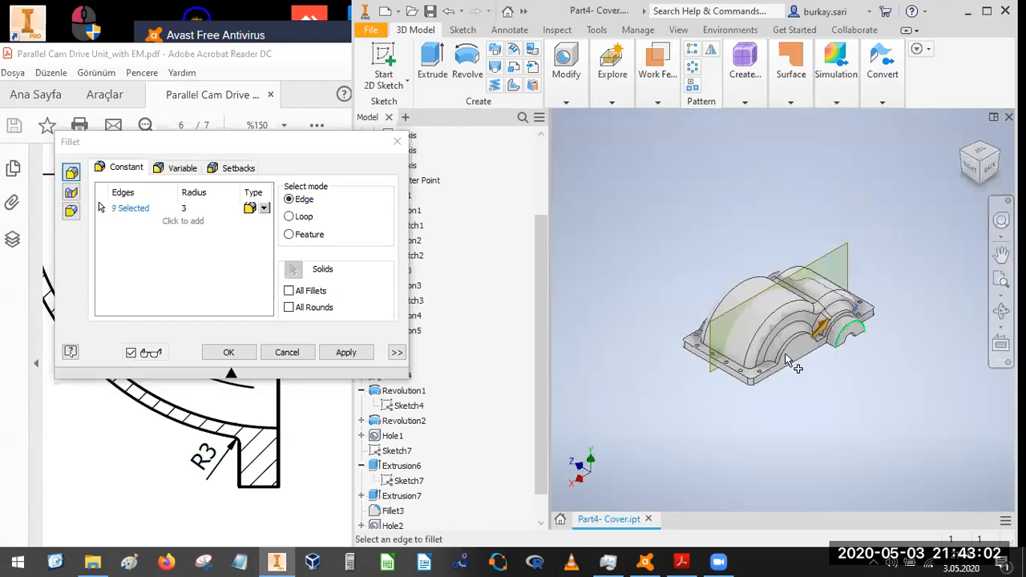
{"action": "scroll", "coordinate": [684, 348], "scroll_direction": "down", "scroll_amount": 6}
{"action": "left_click", "coordinate": [765, 327]}
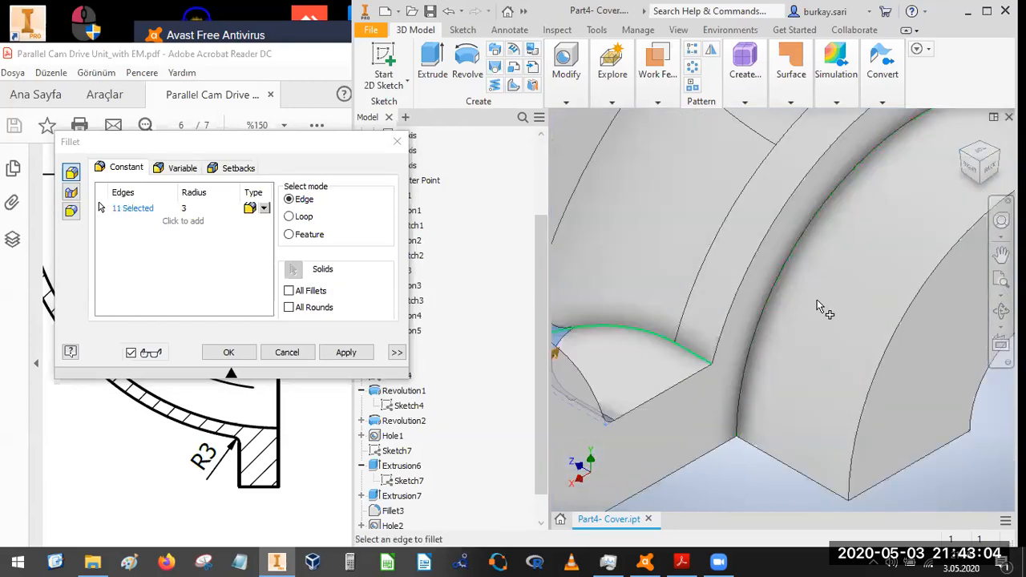
- Add the housing-to-flange edge chain around the larger lobe's end to the 3 mm fillet selection
{"action": "scroll", "coordinate": [770, 335], "scroll_direction": "up", "scroll_amount": 5}
{"action": "scroll", "coordinate": [725, 336], "scroll_direction": "down", "scroll_amount": 5}
{"action": "left_click", "coordinate": [726, 335]}
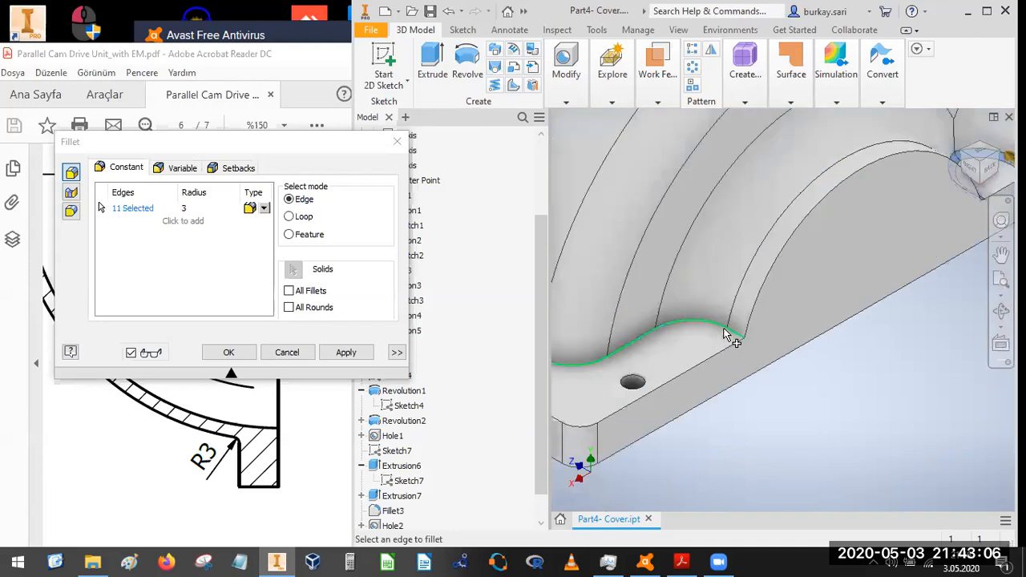
{"action": "scroll", "coordinate": [930, 264], "scroll_direction": "up", "scroll_amount": 5}
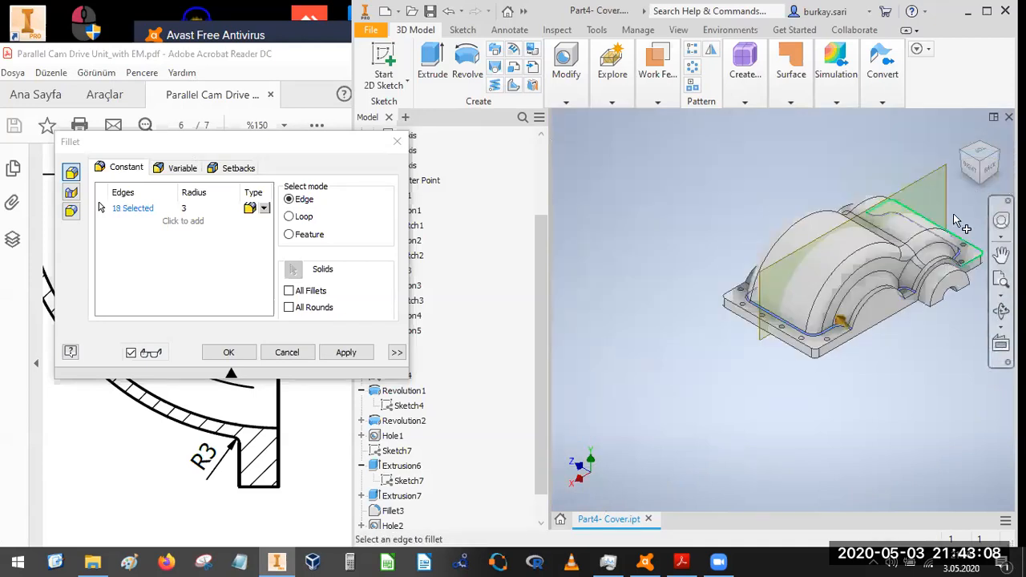
- Add the matching edges in the valley between the two lobes on the cover's opposite side to the fillet selection
{"action": "left_click", "coordinate": [963, 154]}
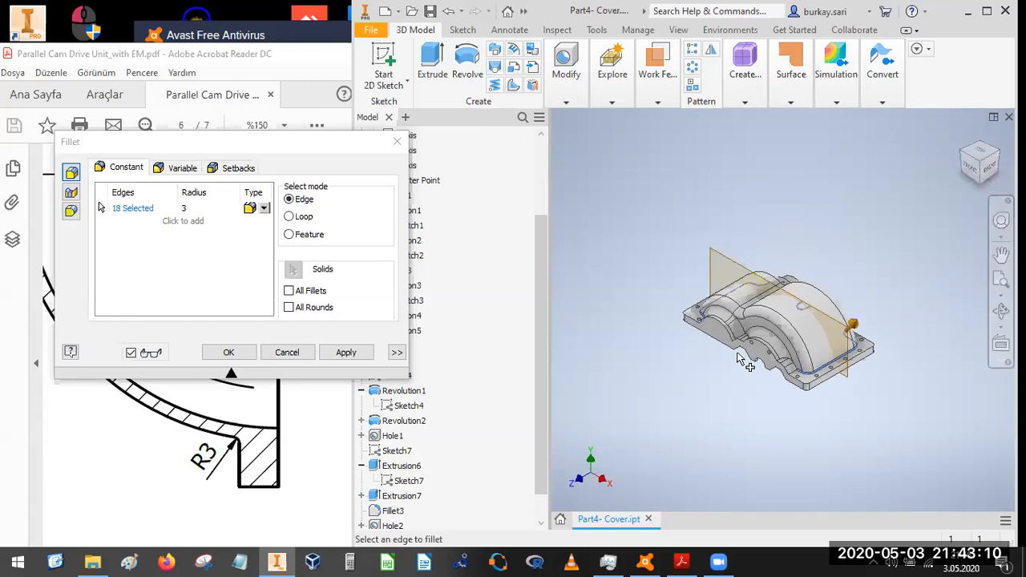
{"action": "scroll", "coordinate": [745, 376], "scroll_direction": "down", "scroll_amount": 5}
{"action": "left_click", "coordinate": [805, 187]}
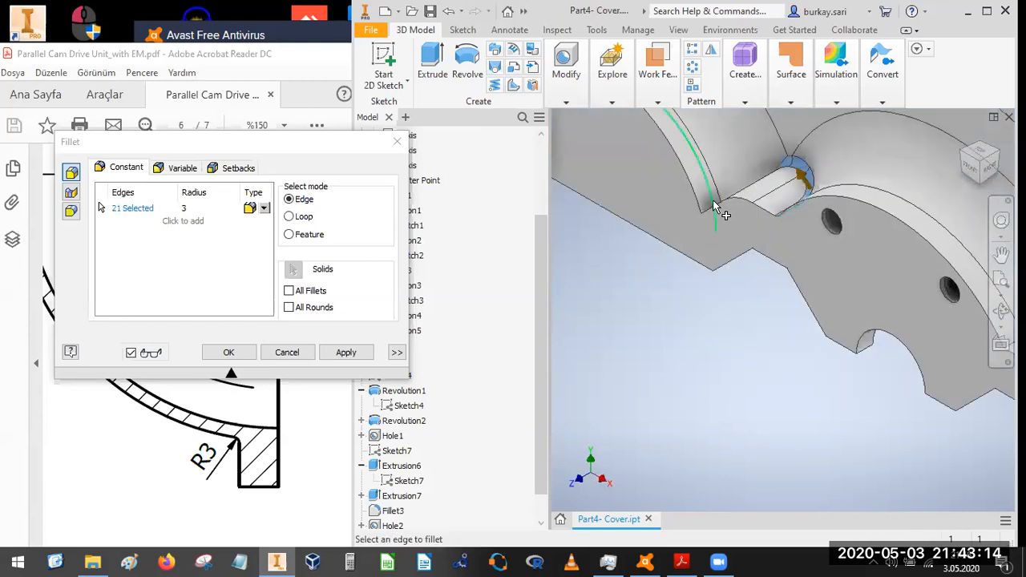
{"action": "left_click", "coordinate": [962, 164]}
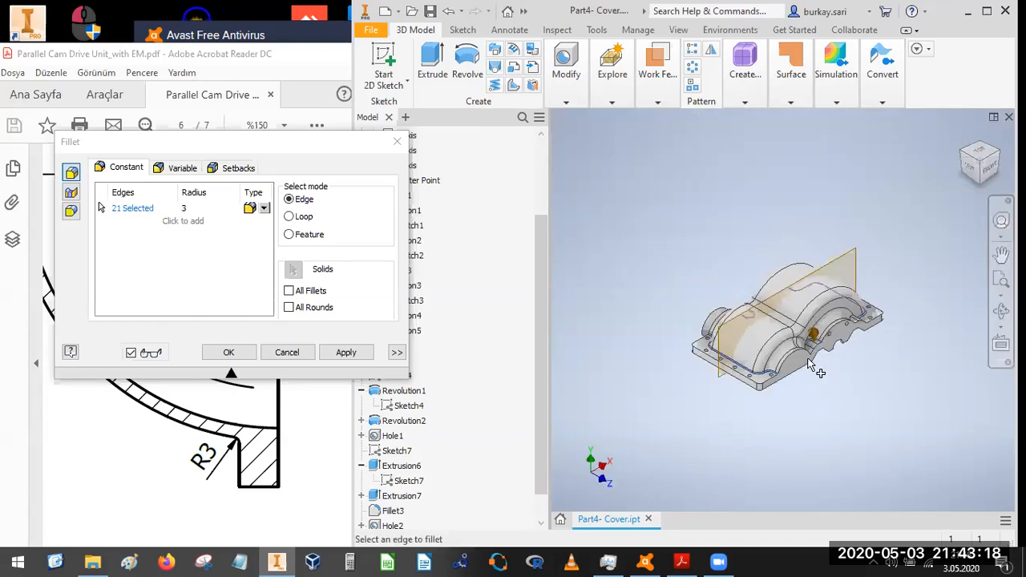
{"action": "scroll", "coordinate": [809, 365], "scroll_direction": "up", "scroll_amount": 5}
{"action": "left_click", "coordinate": [717, 314]}
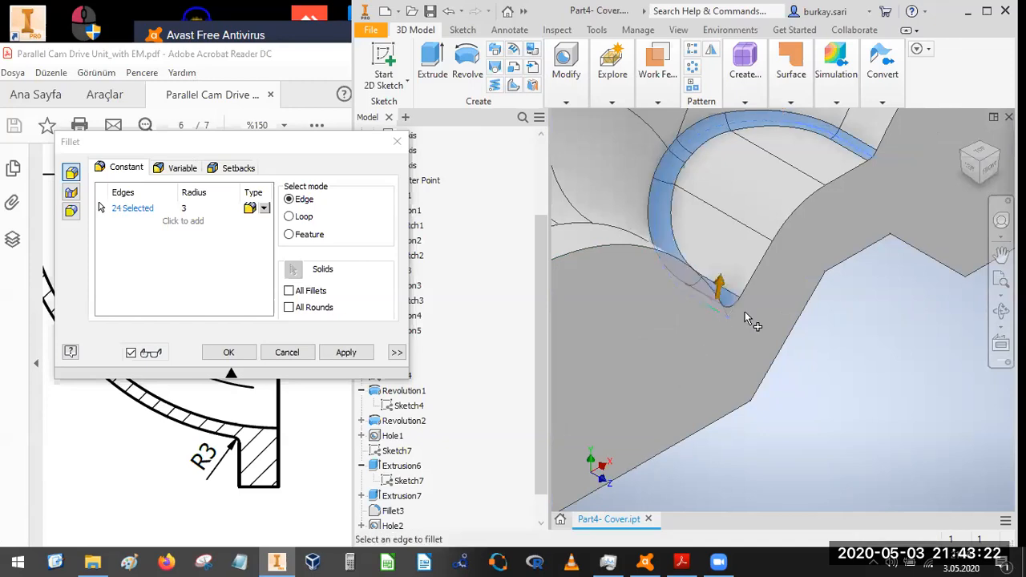
{"action": "scroll", "coordinate": [747, 318], "scroll_direction": "down", "scroll_amount": 6}
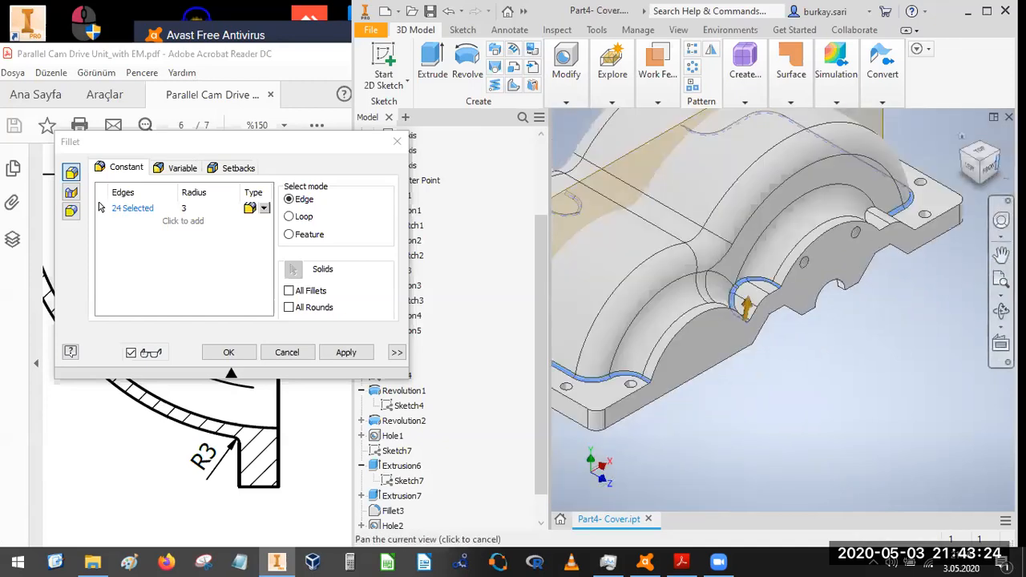
- Add the remaining edge chain between the larger boss and the flange corner, and create the 3 mm fillet
{"action": "left_click", "coordinate": [996, 155]}
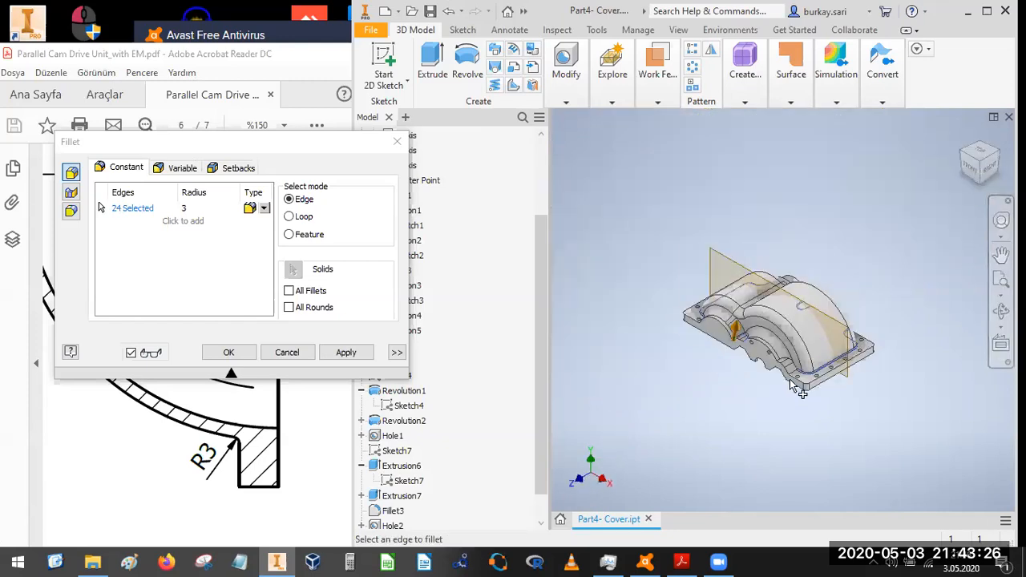
{"action": "scroll", "coordinate": [791, 384], "scroll_direction": "up", "scroll_amount": 6}
{"action": "left_click", "coordinate": [810, 331]}
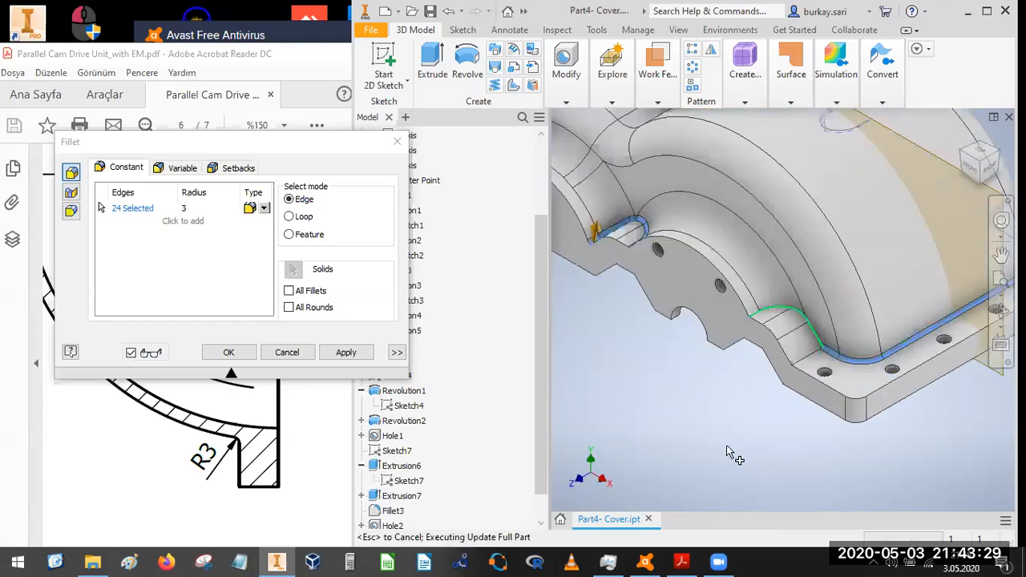
{"action": "left_click", "coordinate": [225, 355]}
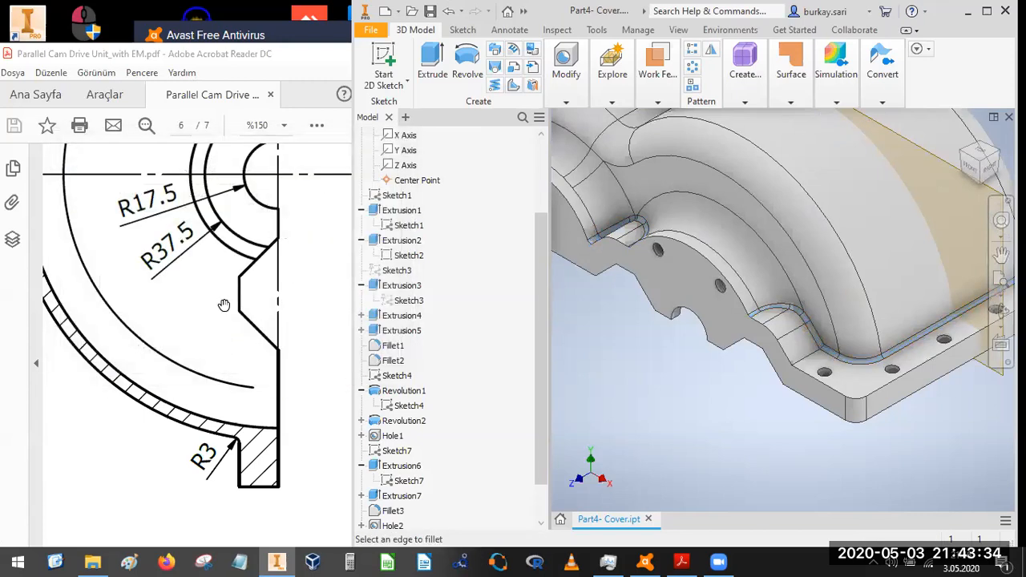
- Review the dimensioned views and sections on sheet 6 of the PDF drawing for cover features still missing
{"action": "left_click_drag", "start_coordinate": [219, 316], "coordinate": [119, 276]}
{"action": "scroll", "coordinate": [174, 291], "scroll_direction": "down", "scroll_amount": 4, "text": "ctrl"}
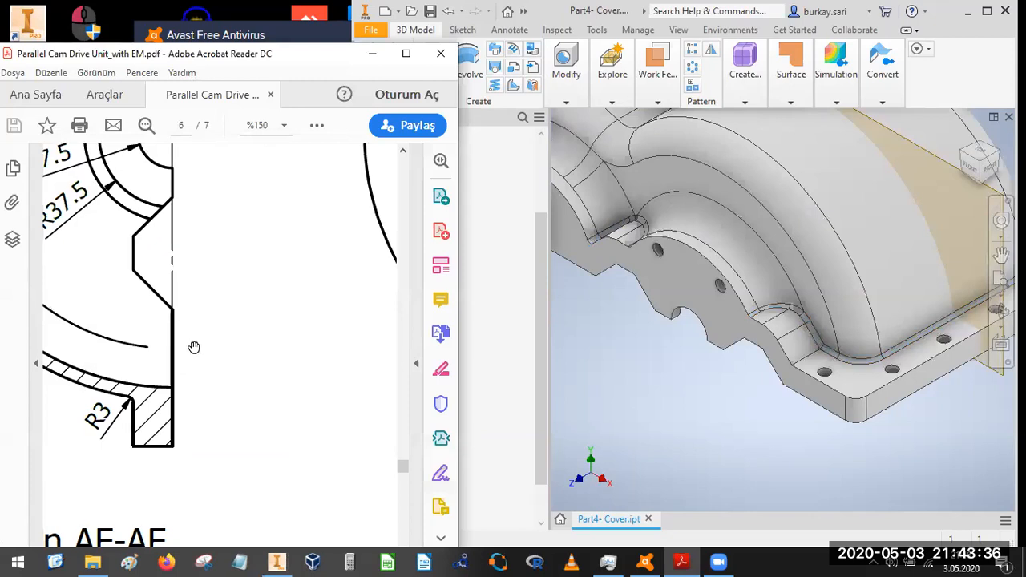
{"action": "left_click_drag", "start_coordinate": [246, 267], "coordinate": [231, 146]}
{"action": "left_click_drag", "start_coordinate": [174, 346], "coordinate": [228, 347]}
{"action": "left_click_drag", "start_coordinate": [165, 382], "coordinate": [270, 398]}
{"action": "left_click_drag", "start_coordinate": [198, 347], "coordinate": [297, 372]}
{"action": "scroll", "coordinate": [198, 346], "scroll_direction": "up", "scroll_amount": 1, "text": "ctrl"}
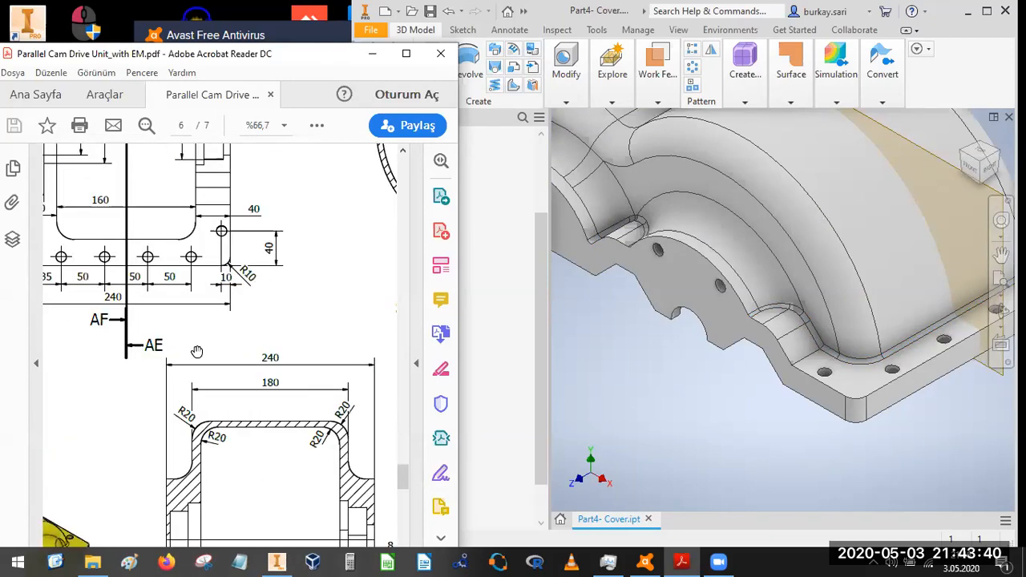
{"action": "scroll", "coordinate": [197, 351], "scroll_direction": "down", "scroll_amount": 3, "text": "ctrl"}
{"action": "left_click_drag", "start_coordinate": [214, 224], "coordinate": [270, 273]}
{"action": "left_click_drag", "start_coordinate": [207, 321], "coordinate": [277, 319]}
{"action": "left_click_drag", "start_coordinate": [128, 301], "coordinate": [141, 303]}
{"action": "scroll", "coordinate": [206, 338], "scroll_direction": "down", "scroll_amount": 1, "text": "ctrl"}
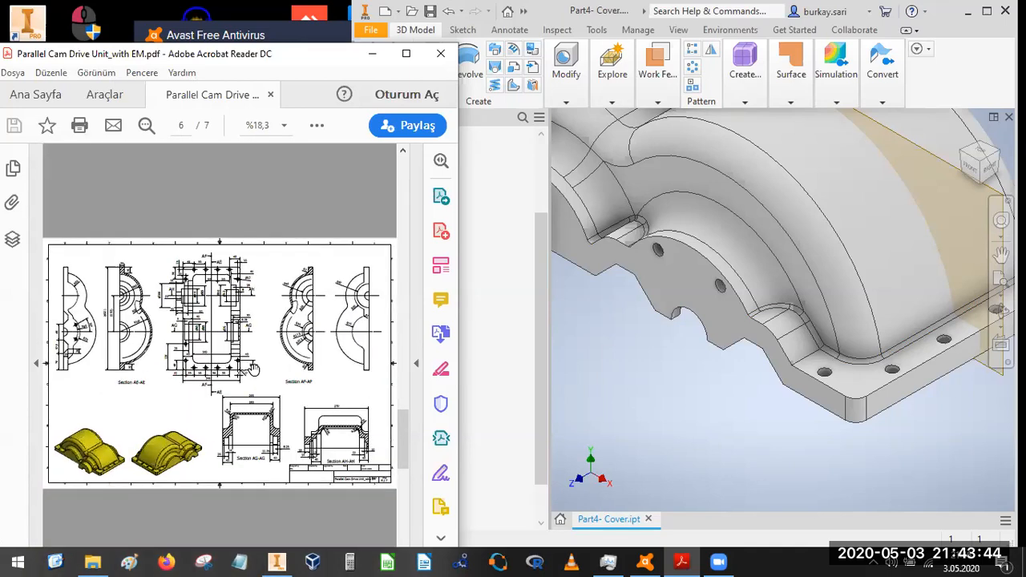